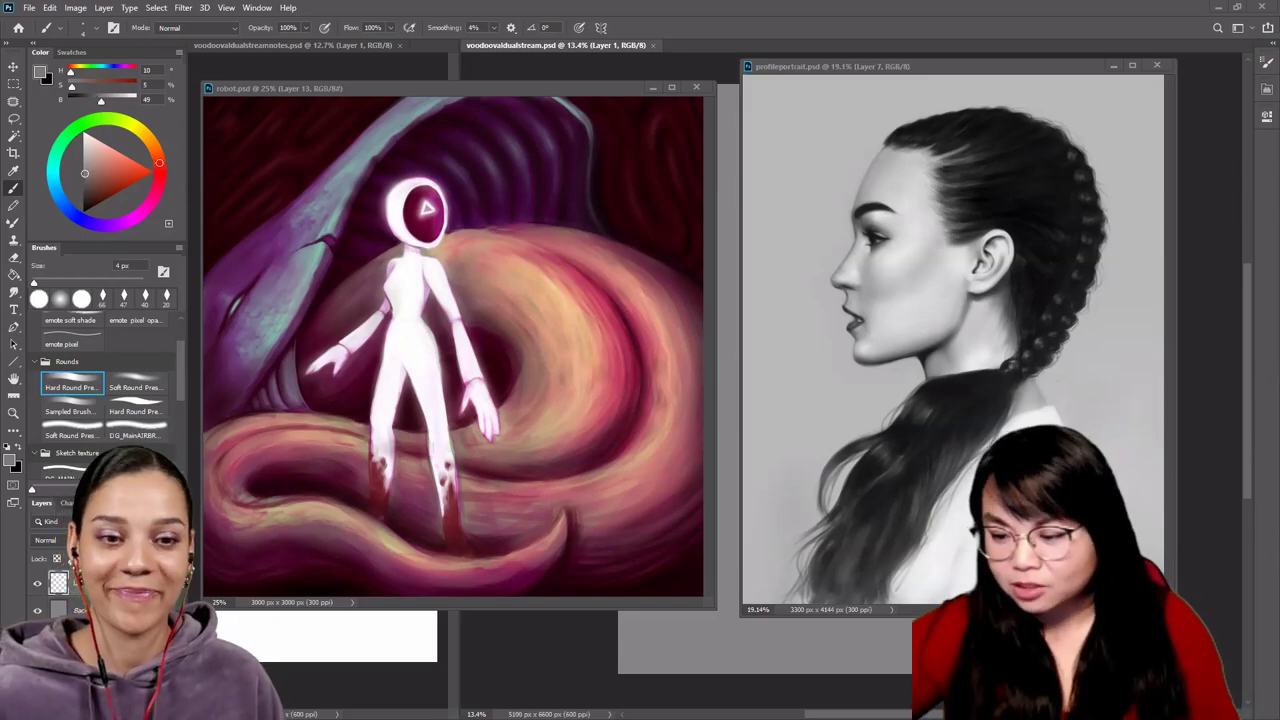
# Scroll the workspace up and down around the new 3000 x 3000 canvas and references.
pyautogui.scroll(3, 920, 245)
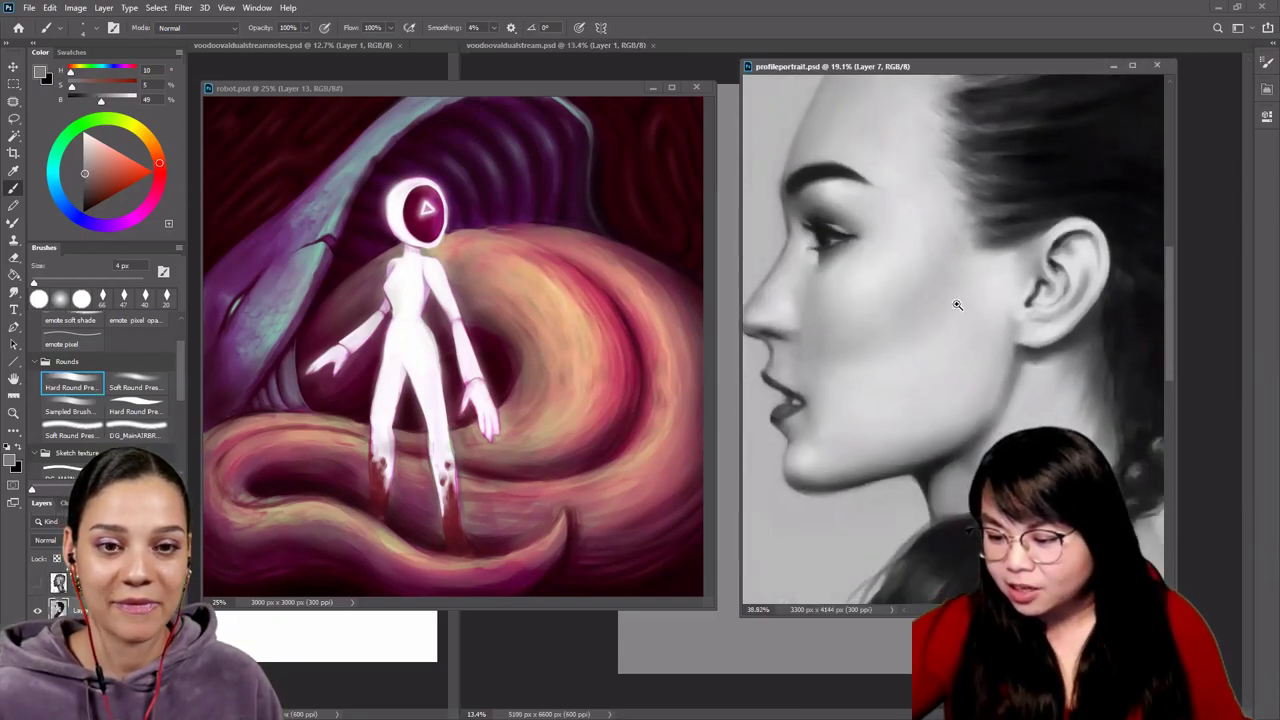
pyautogui.scroll(-1, 998, 405)
pyautogui.scroll(-1, 990, 385)
pyautogui.scroll(-2, 980, 355)
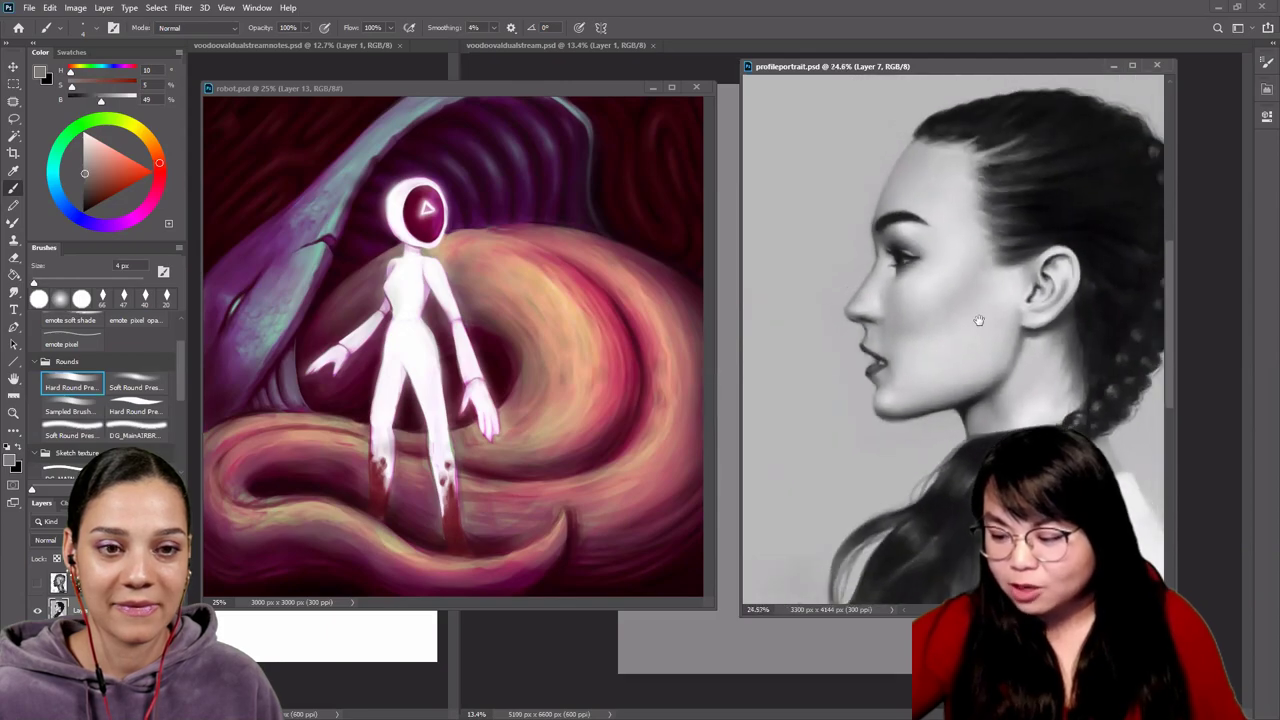
pyautogui.scroll(-1, 969, 338)
pyautogui.scroll(-1, 915, 290)
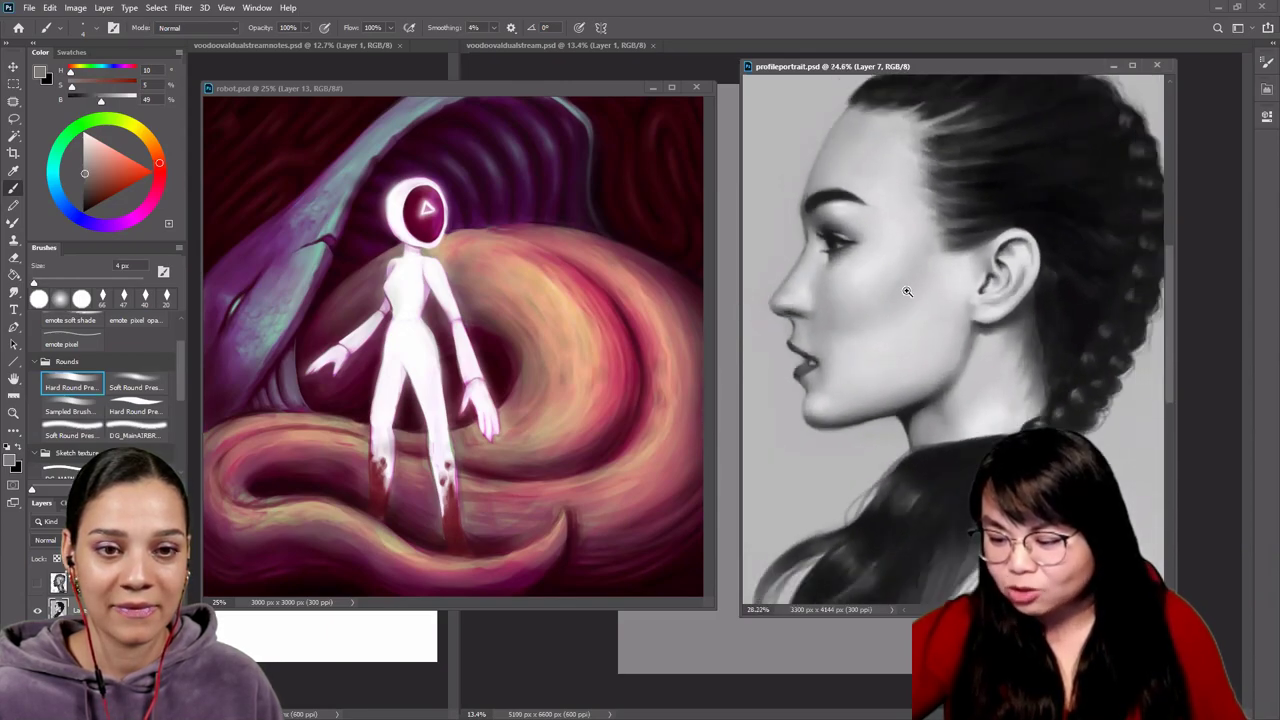
pyautogui.scroll(-2, 950, 305)
pyautogui.scroll(1, 975, 325)
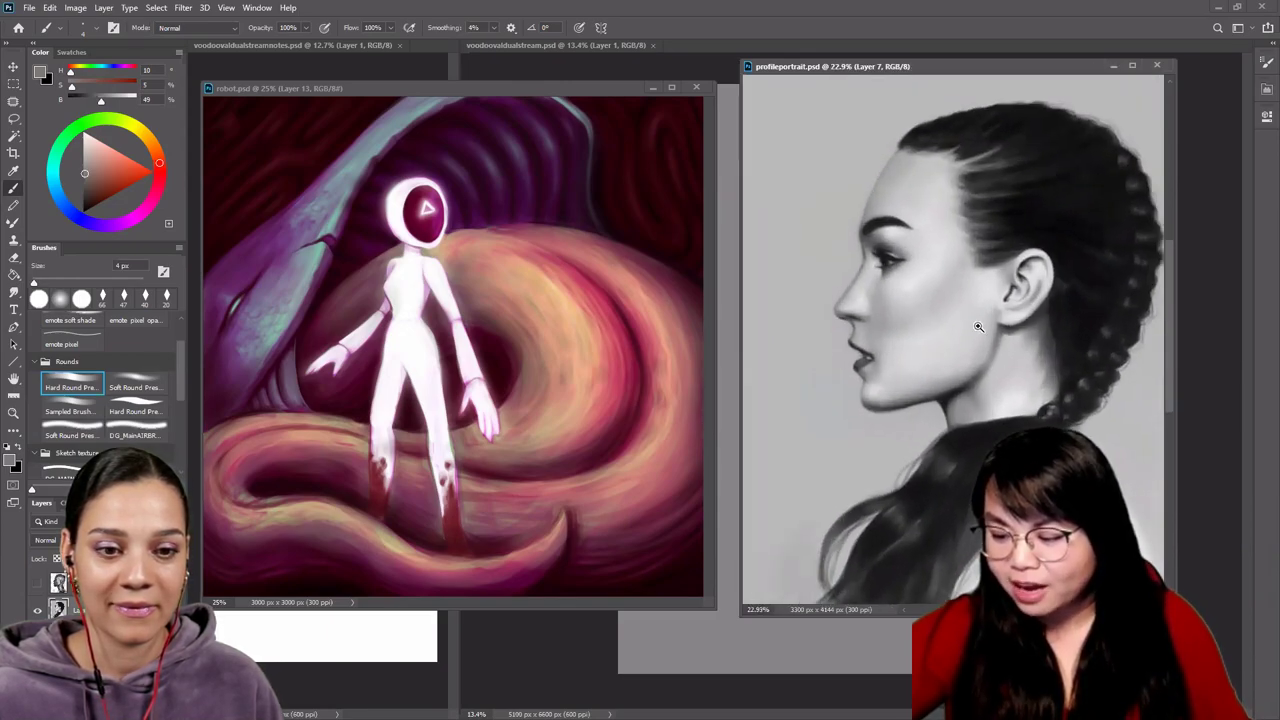
pyautogui.scroll(-2, 985, 338)
pyautogui.scroll(-1, 998, 354)
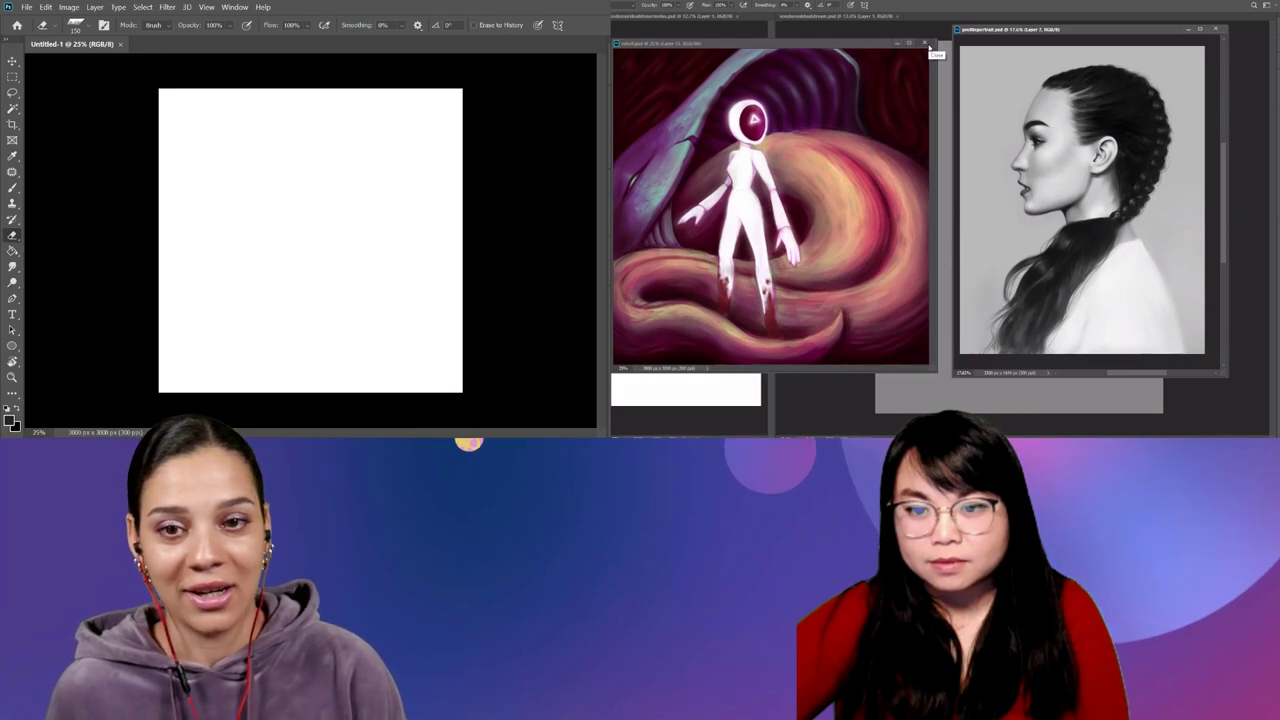
# Close the astronaut and portrait references, enlarge the blank canvas and start saving it locally.
pyautogui.click(926, 44)
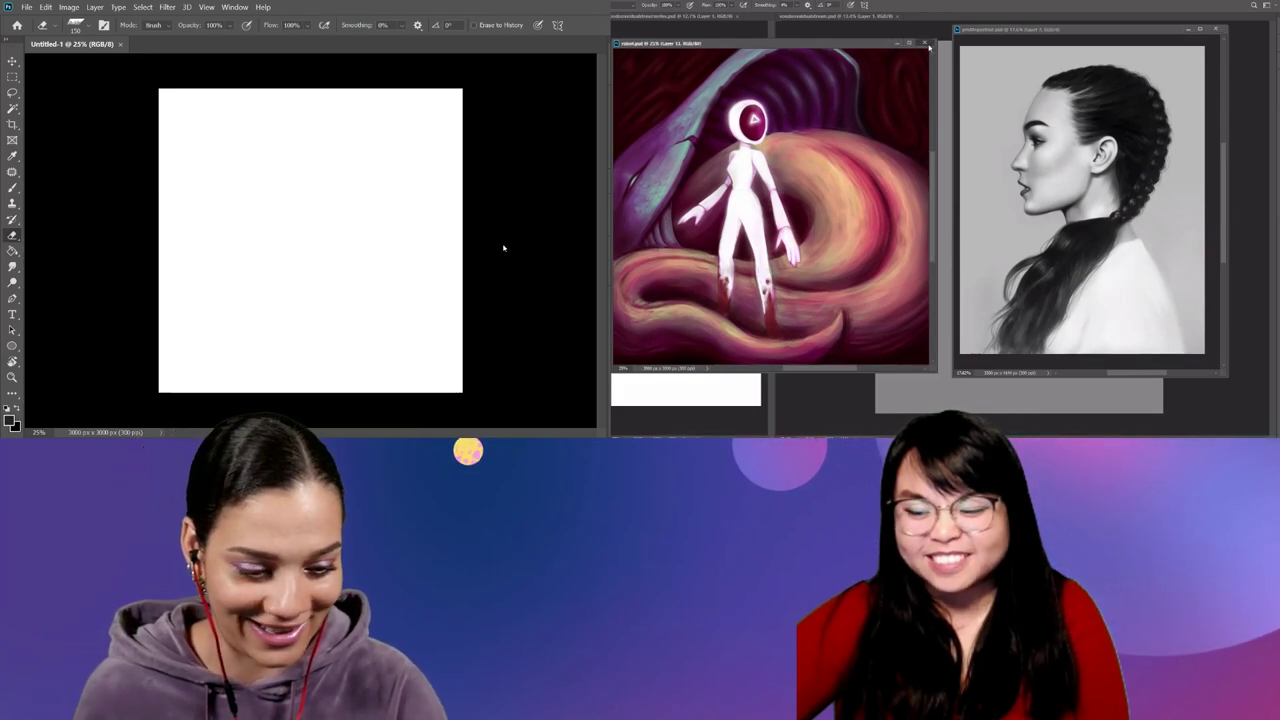
pyautogui.click(1218, 28)
pyautogui.hotkey('ctrl', '+')
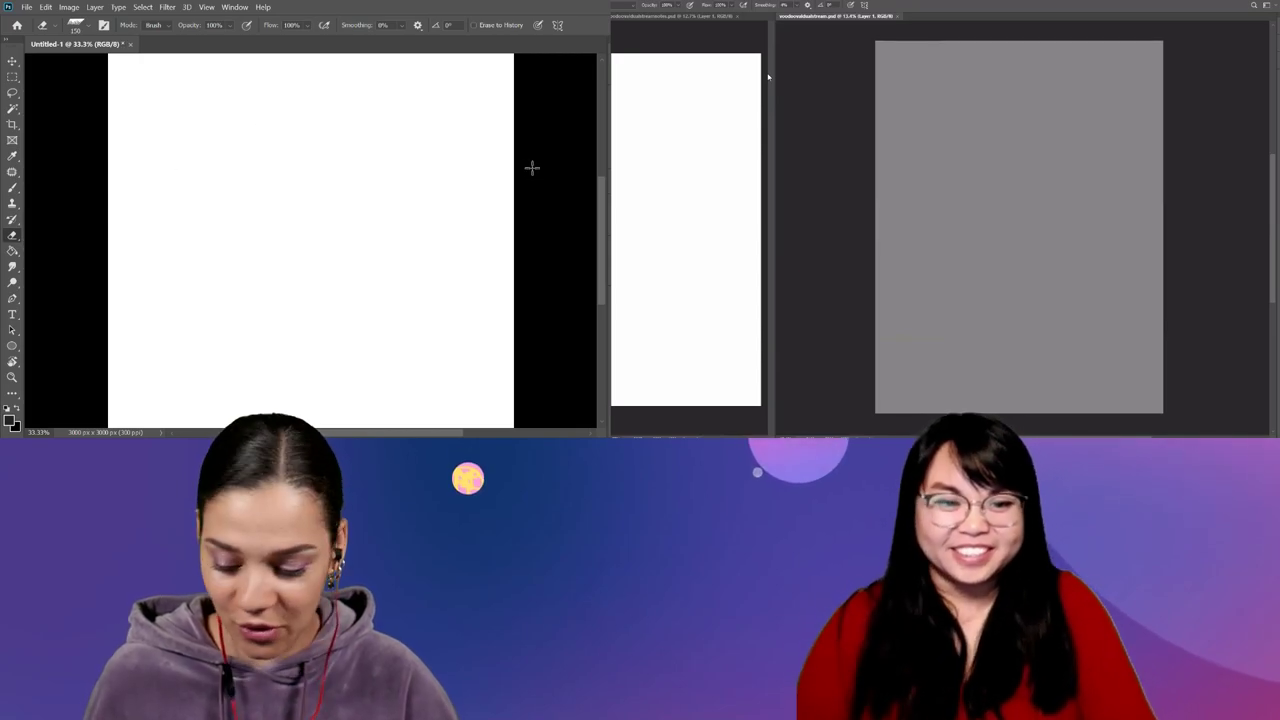
pyautogui.hotkey('ctrl', 's')
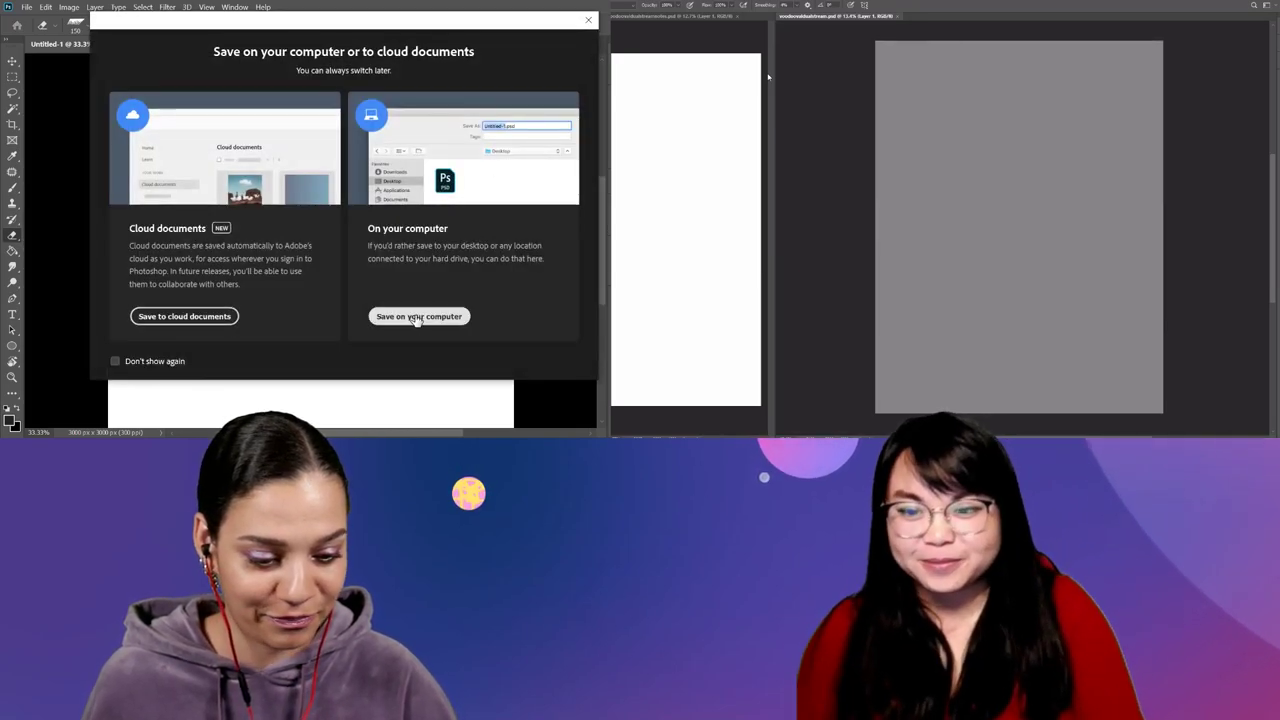
pyautogui.click(418, 315)
pyautogui.press('Escape')
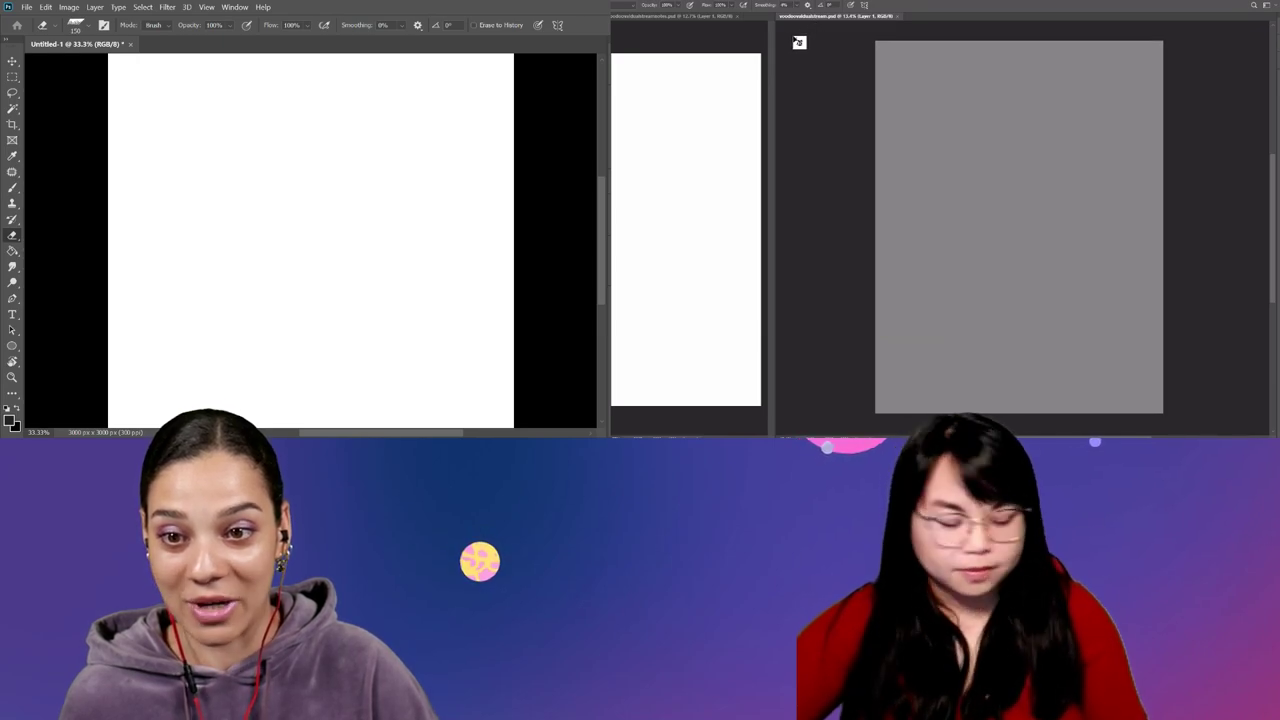
# Undo a stray stroke on the grey sketch canvas, then add a new empty layer.
pyautogui.click(691, 17)
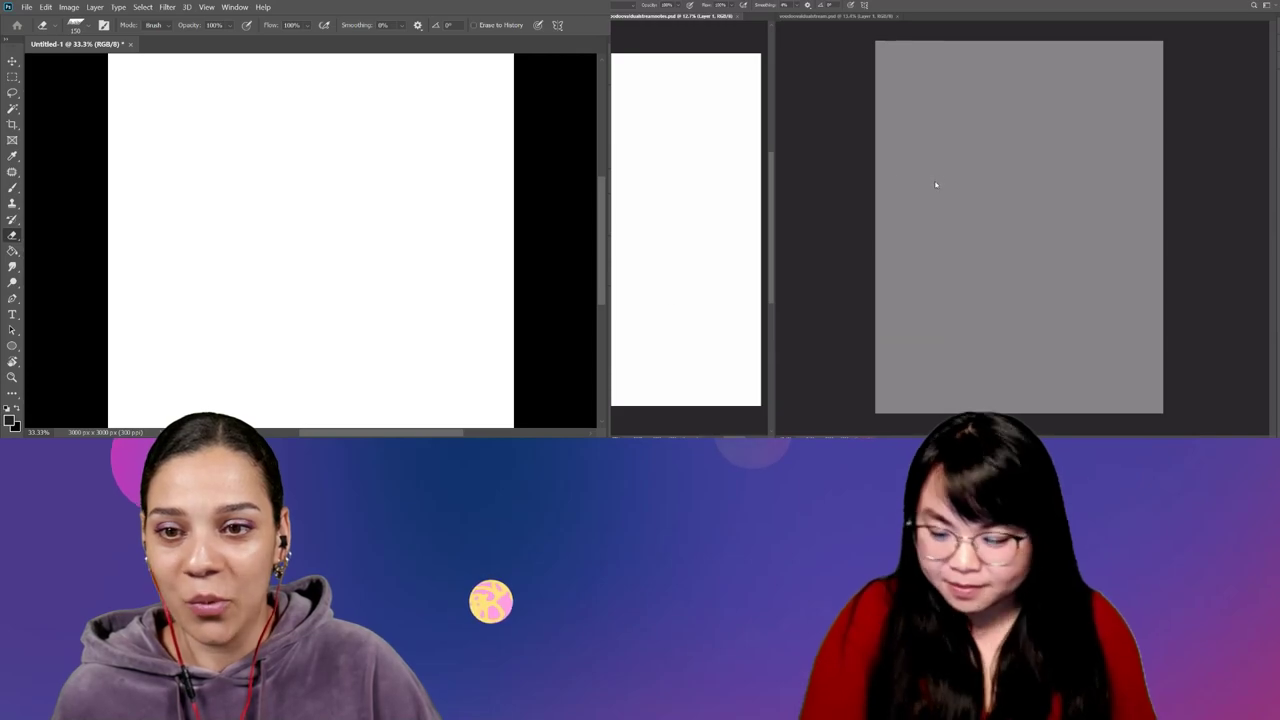
pyautogui.moveTo(934, 186); pyautogui.dragTo(917, 252)
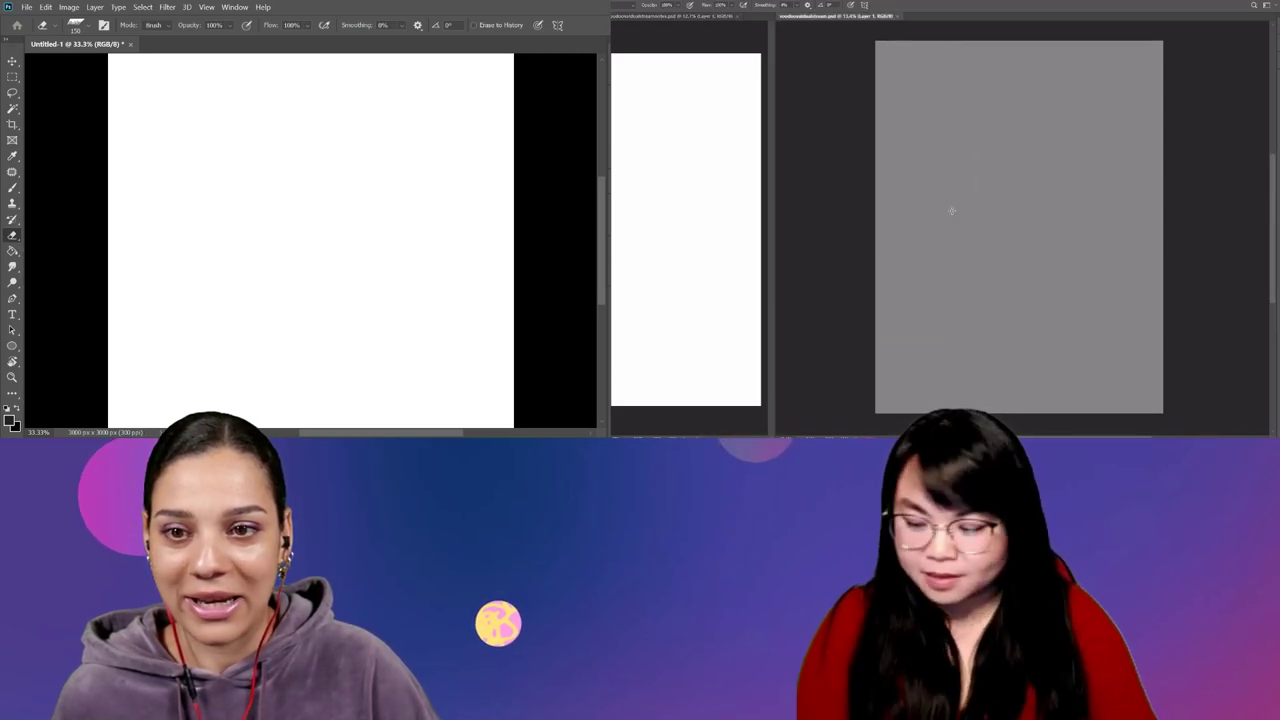
pyautogui.hotkey('ctrl', 'z')
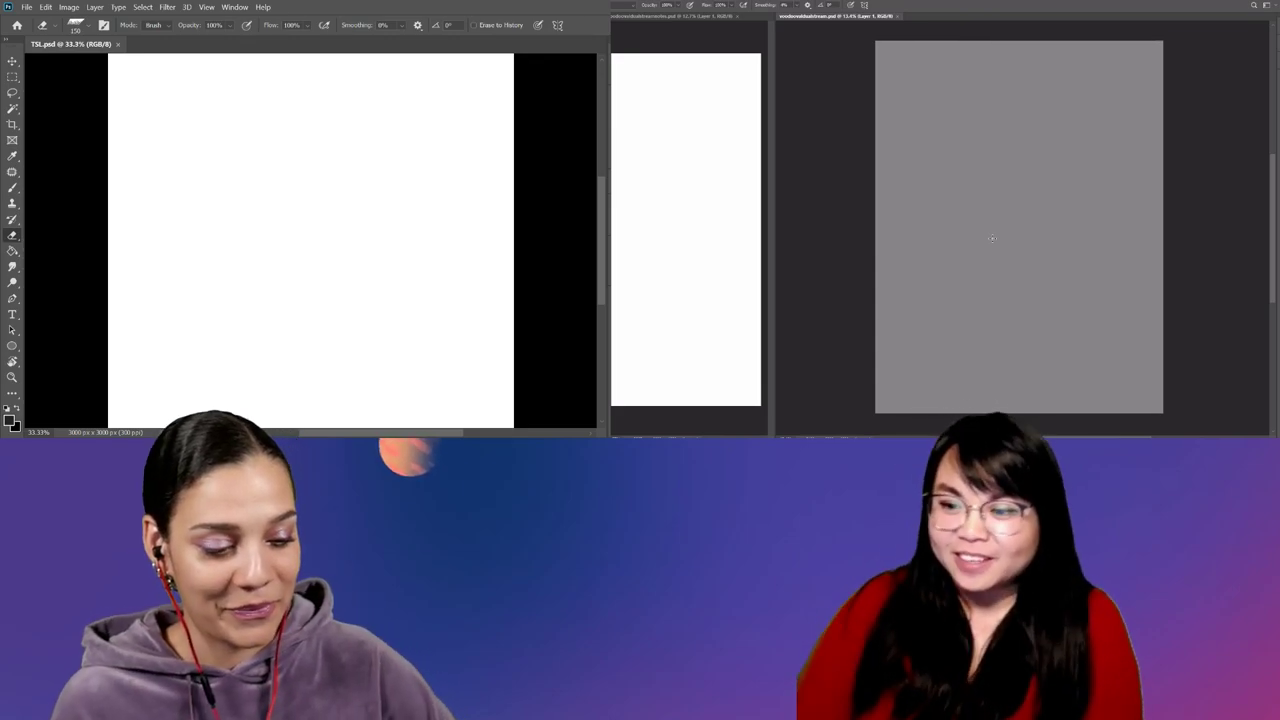
pyautogui.hotkey('ctrl', 'shift', 'alt', 'n')
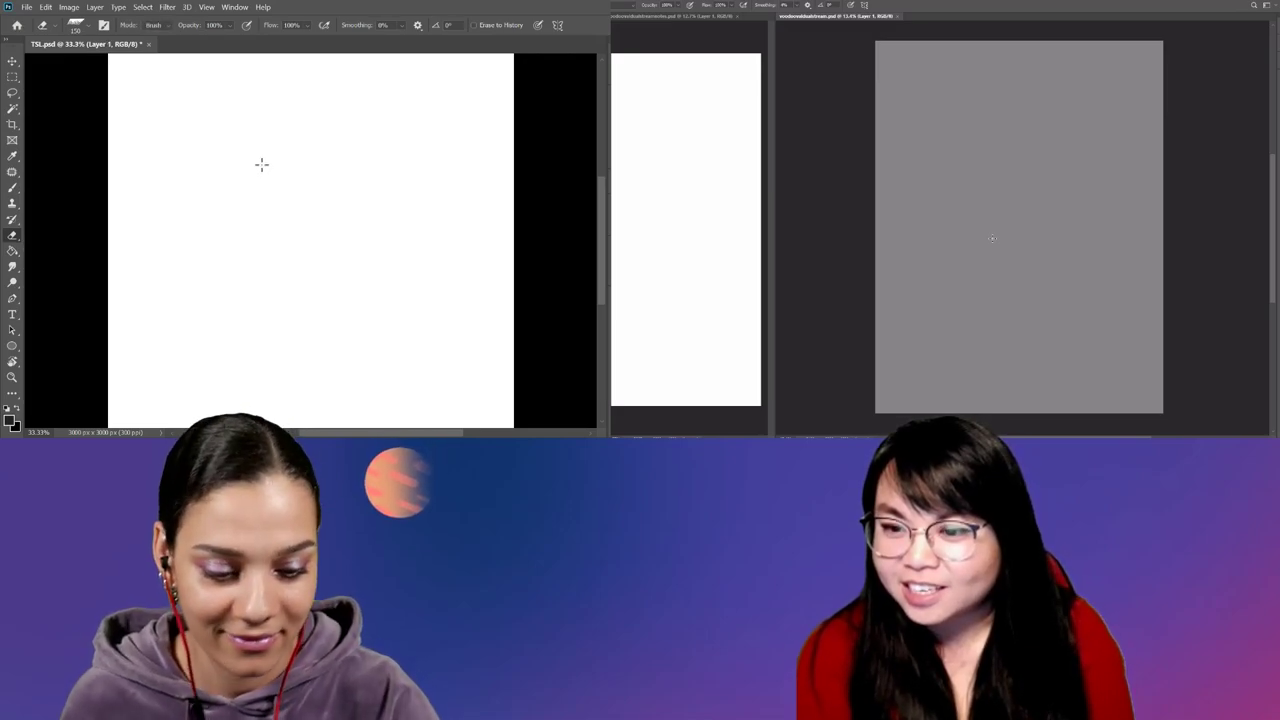
# Switch to the Brush tool.
pyautogui.press('b')
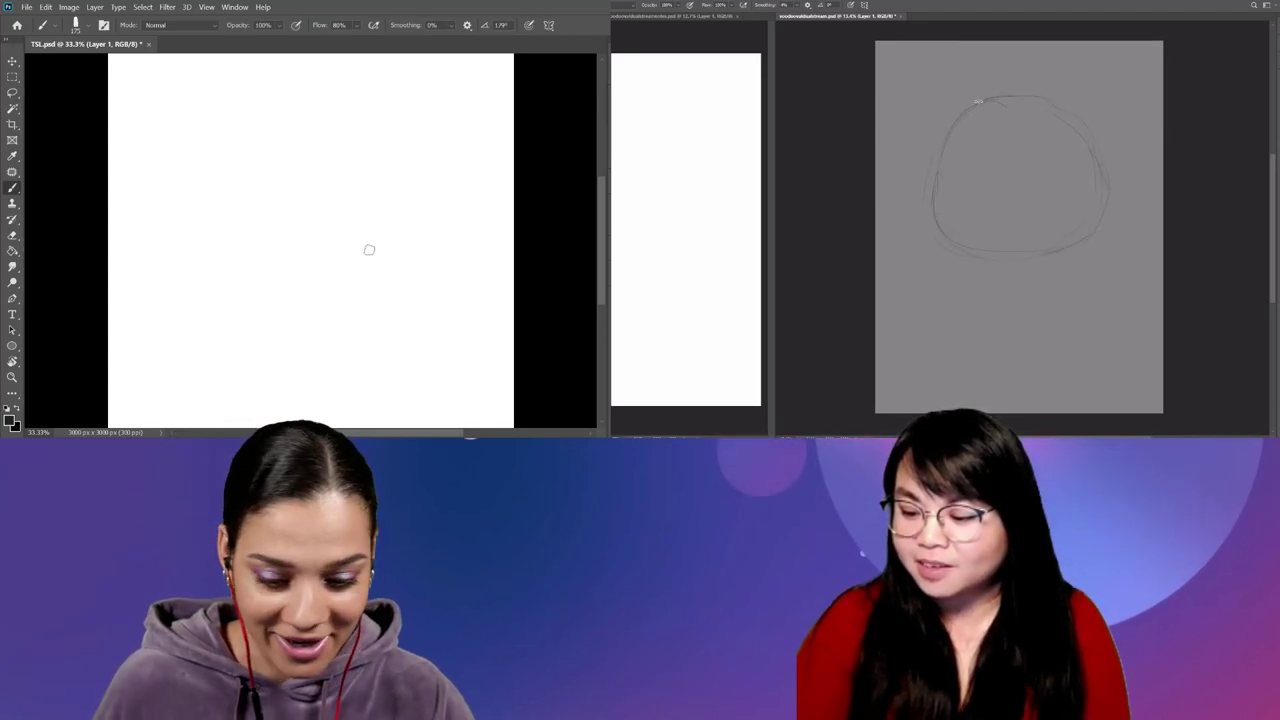
# Darken the white background to light grey with Hue/Saturation Lightness around -30, viewing at 50%.
pyautogui.press('g')
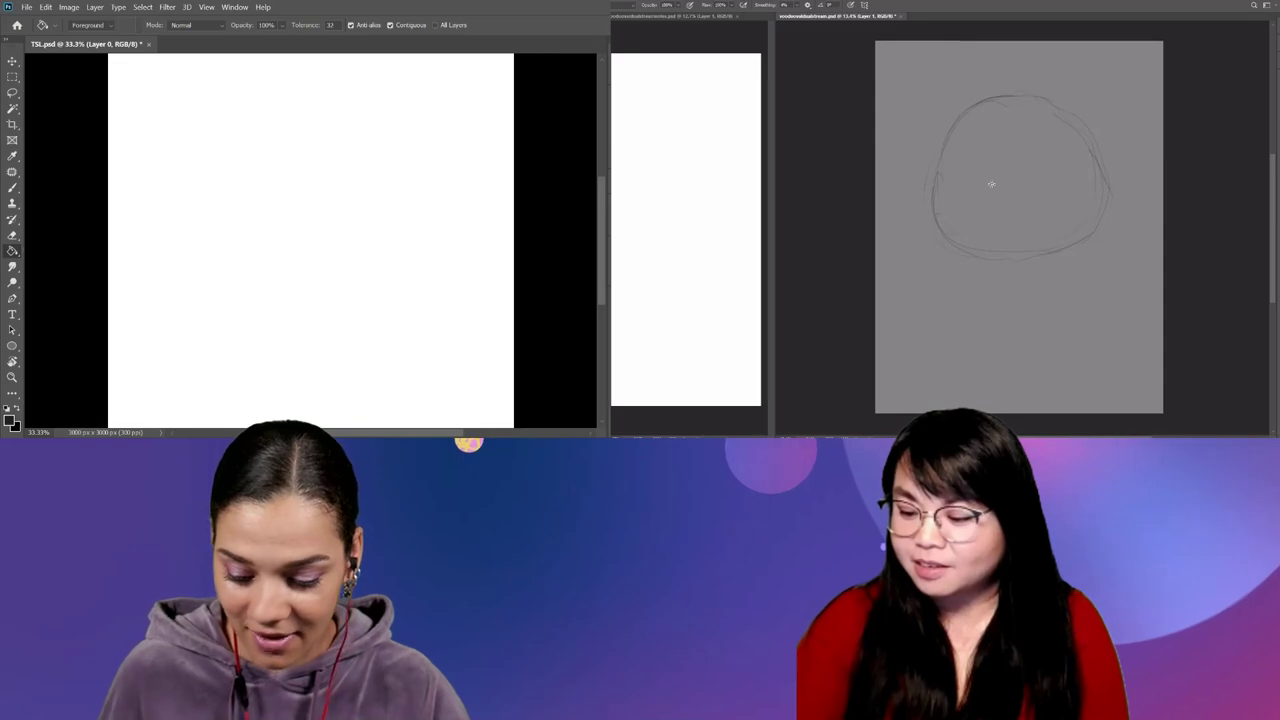
pyautogui.hotkey('ctrl', 'u')
pyautogui.moveTo(564, 241)
pyautogui.mouseDown()
pyautogui.moveTo(536, 244)
pyautogui.moveTo(547, 243)
pyautogui.mouseUp()
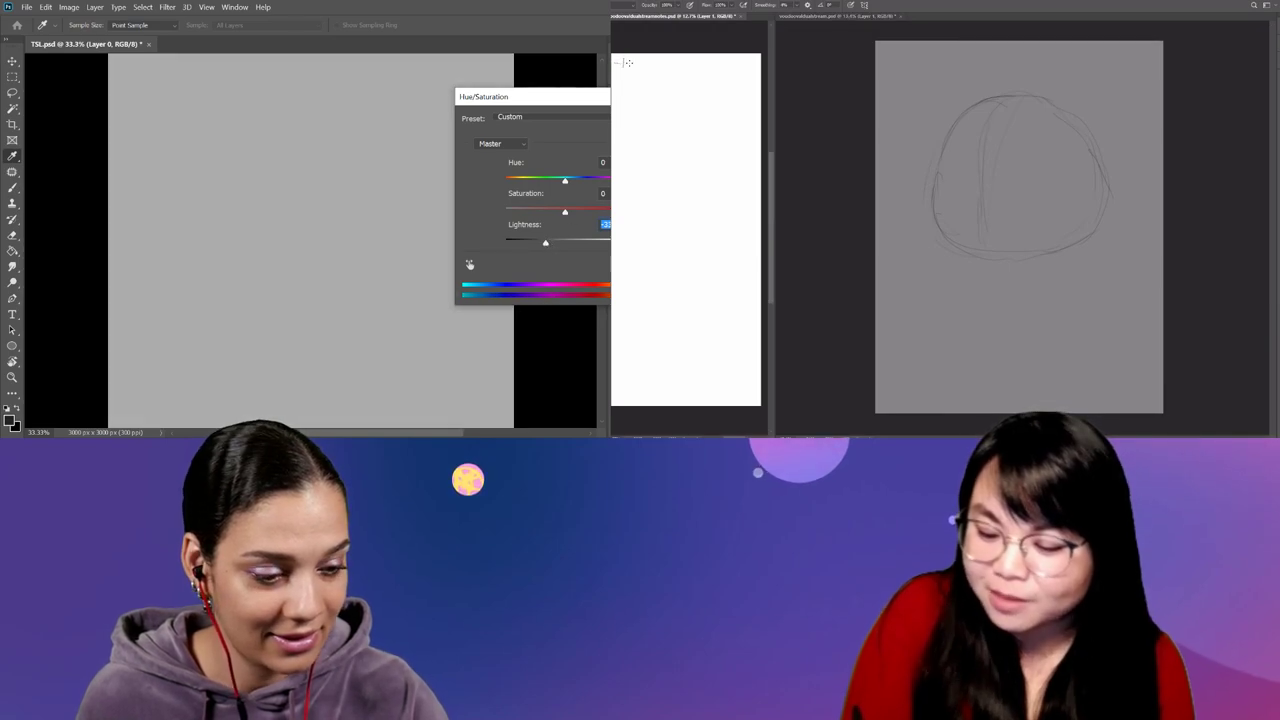
pyautogui.press('Return')
pyautogui.press('g')
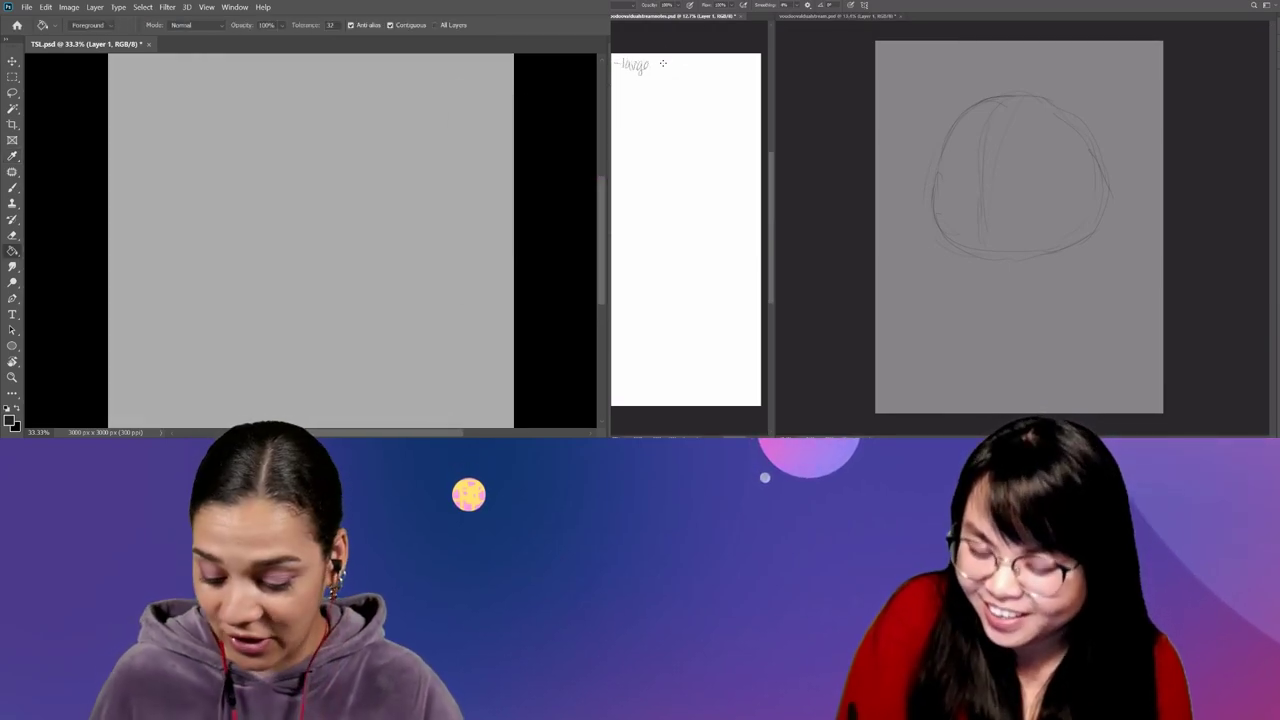
pyautogui.hotkey('ctrl', '+')
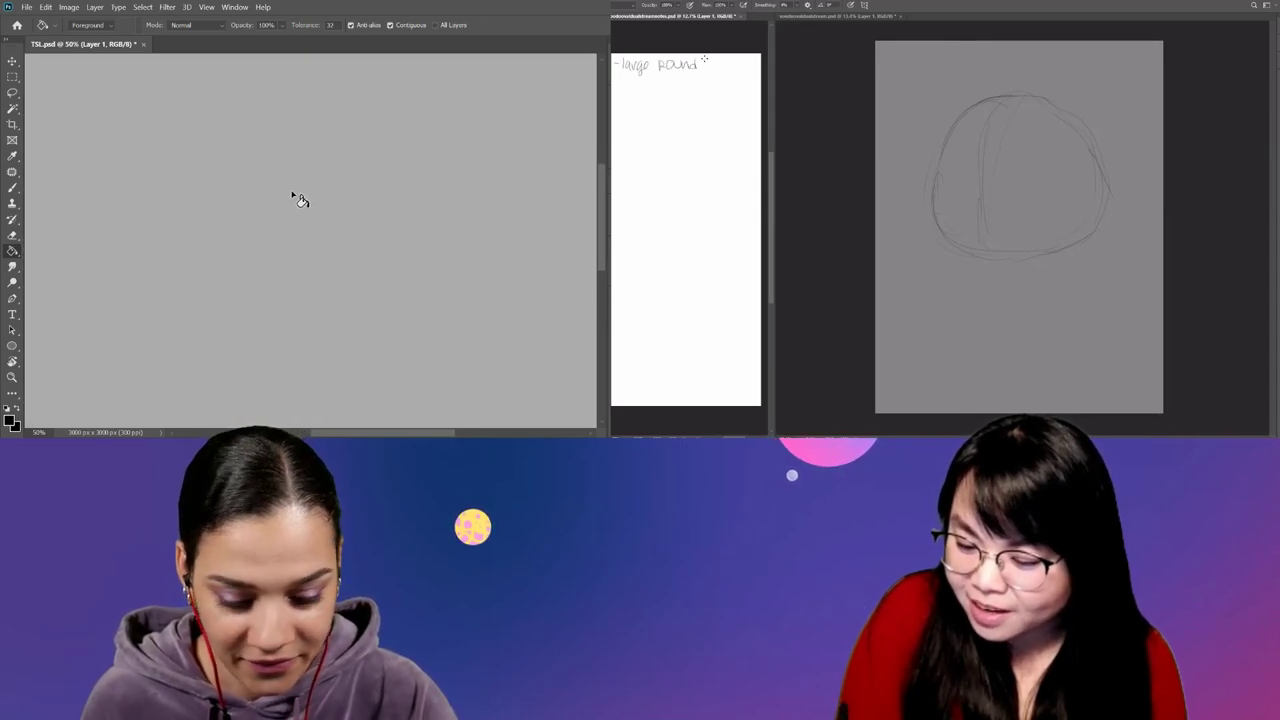
pyautogui.press('b')
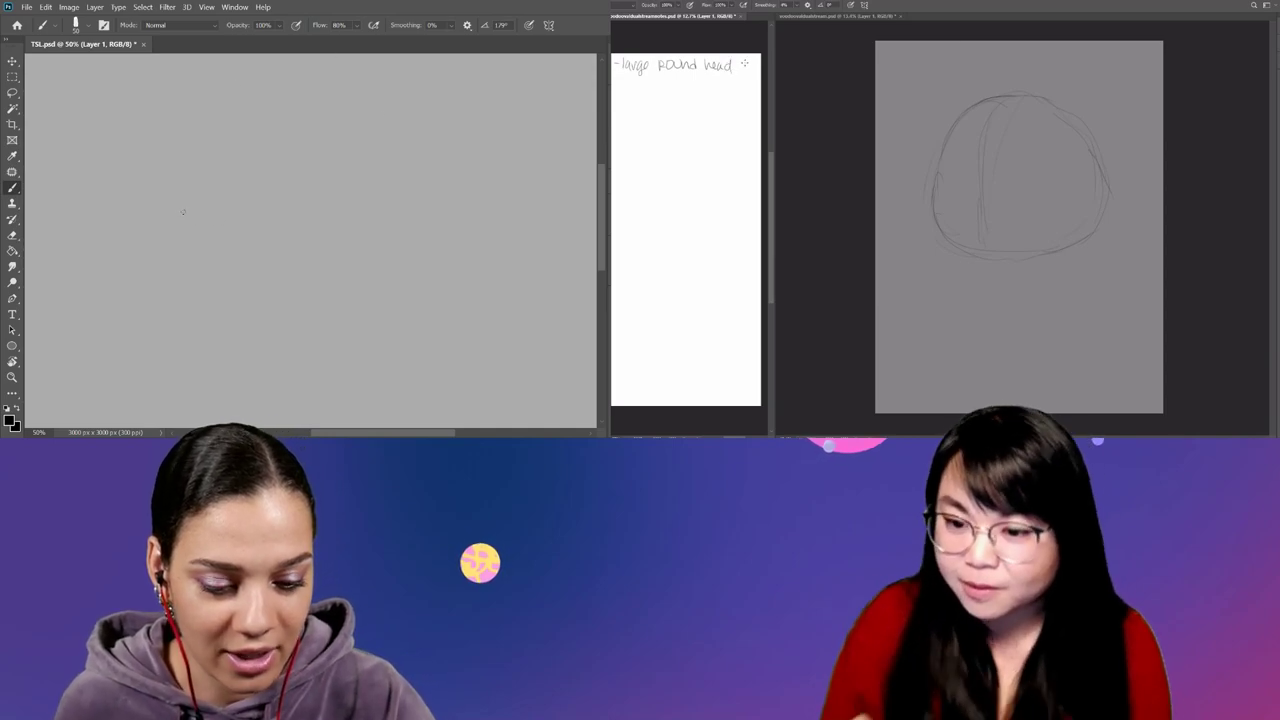
# Draw a round eye outline, thicken its sides and add a heavy upper lid stroke.
pyautogui.moveTo(180, 225)
pyautogui.mouseDown()
pyautogui.moveTo(272, 205)
pyautogui.moveTo(231, 263)
pyautogui.moveTo(278, 200)
pyautogui.mouseUp()
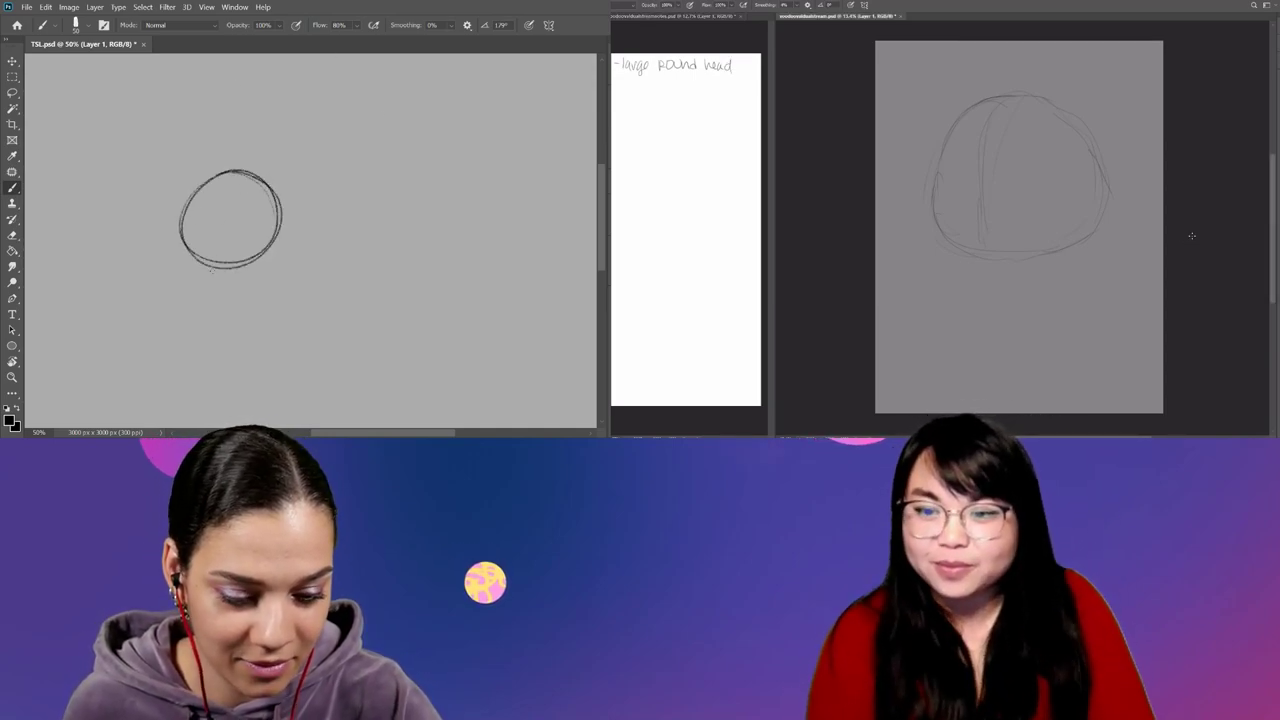
pyautogui.moveTo(200, 173); pyautogui.dragTo(181, 250)
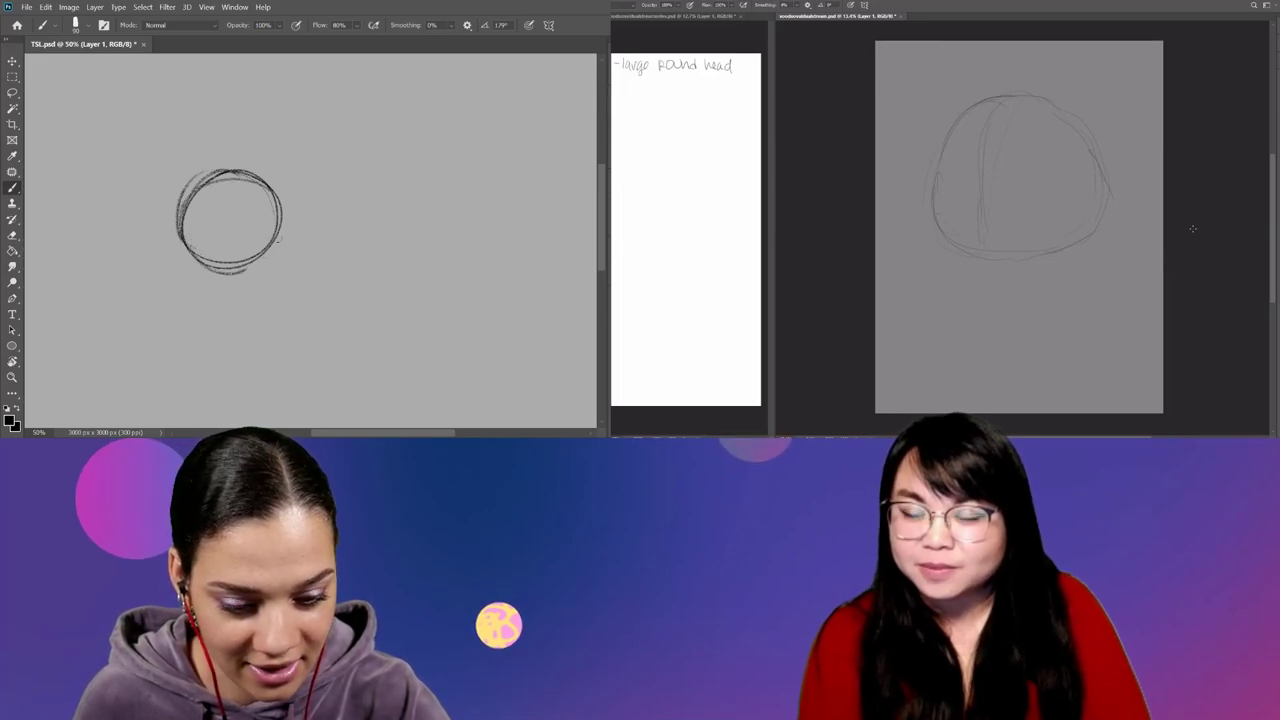
pyautogui.moveTo(282, 185); pyautogui.dragTo(212, 268)
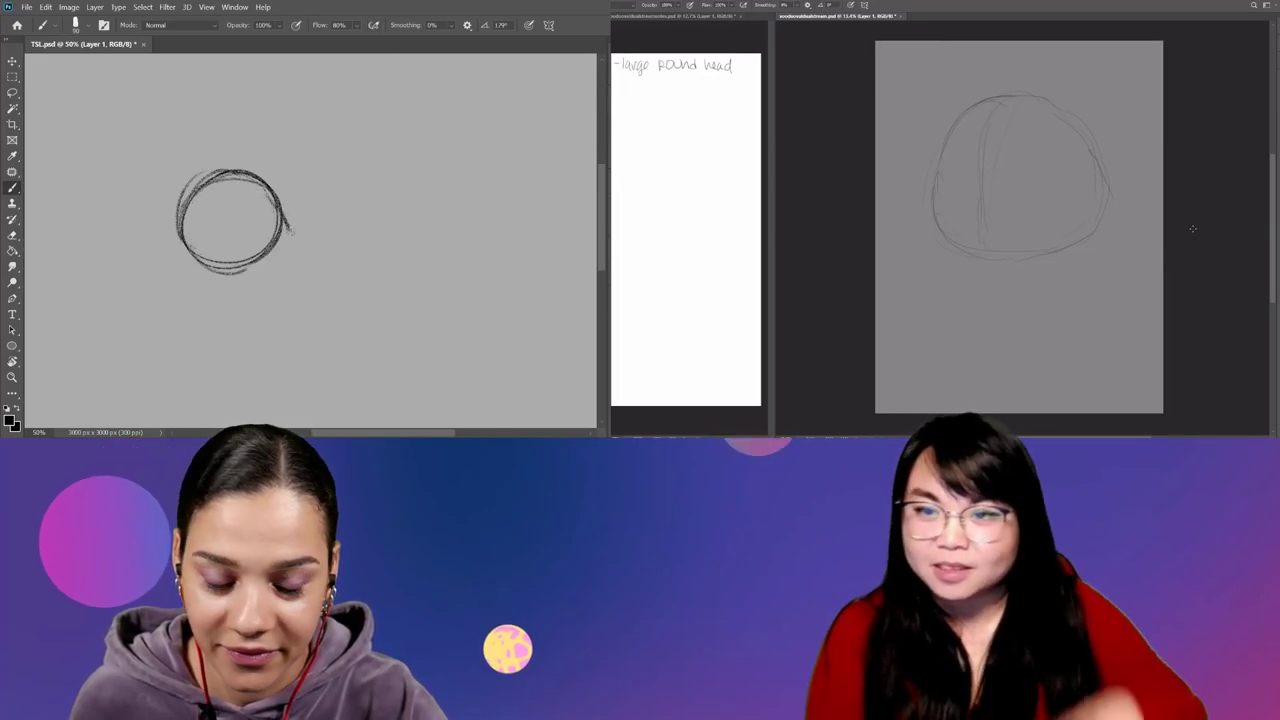
pyautogui.moveTo(276, 186); pyautogui.dragTo(295, 236)
pyautogui.moveTo(160, 208); pyautogui.dragTo(268, 184)
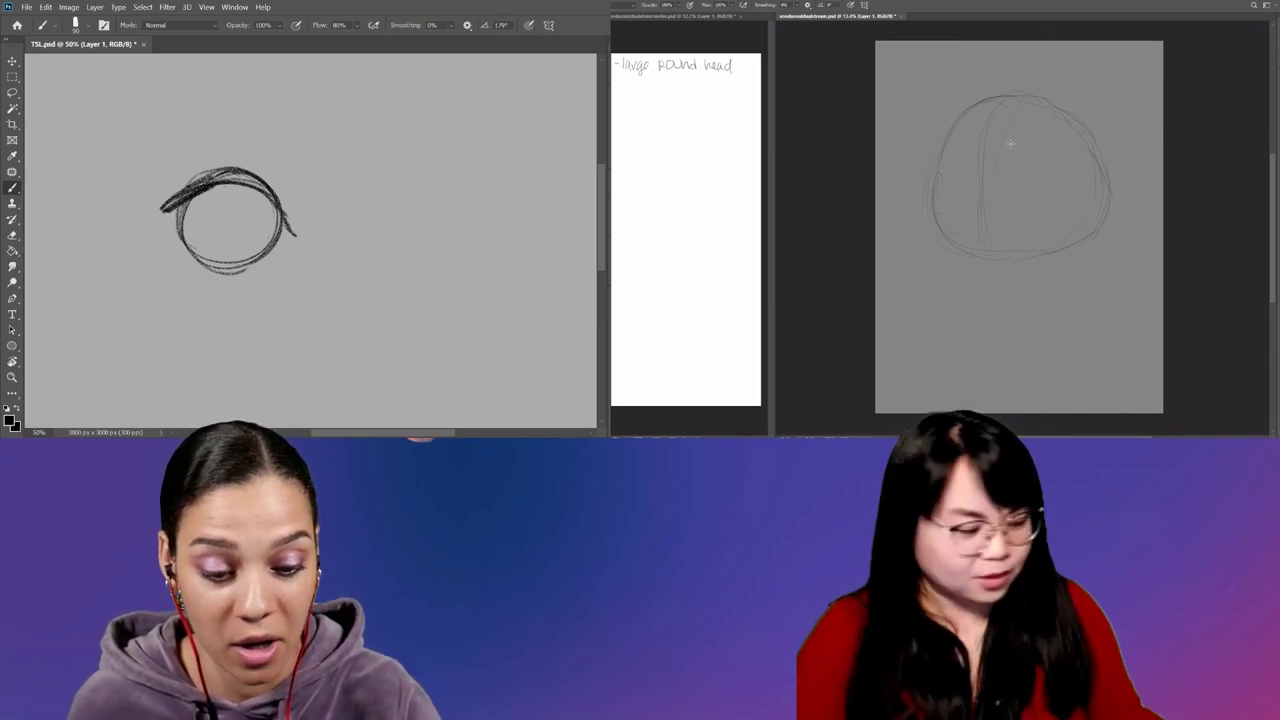
# Adjust the brush size in the right-click brush preset picker.
pyautogui.rightClick(1034, 184)
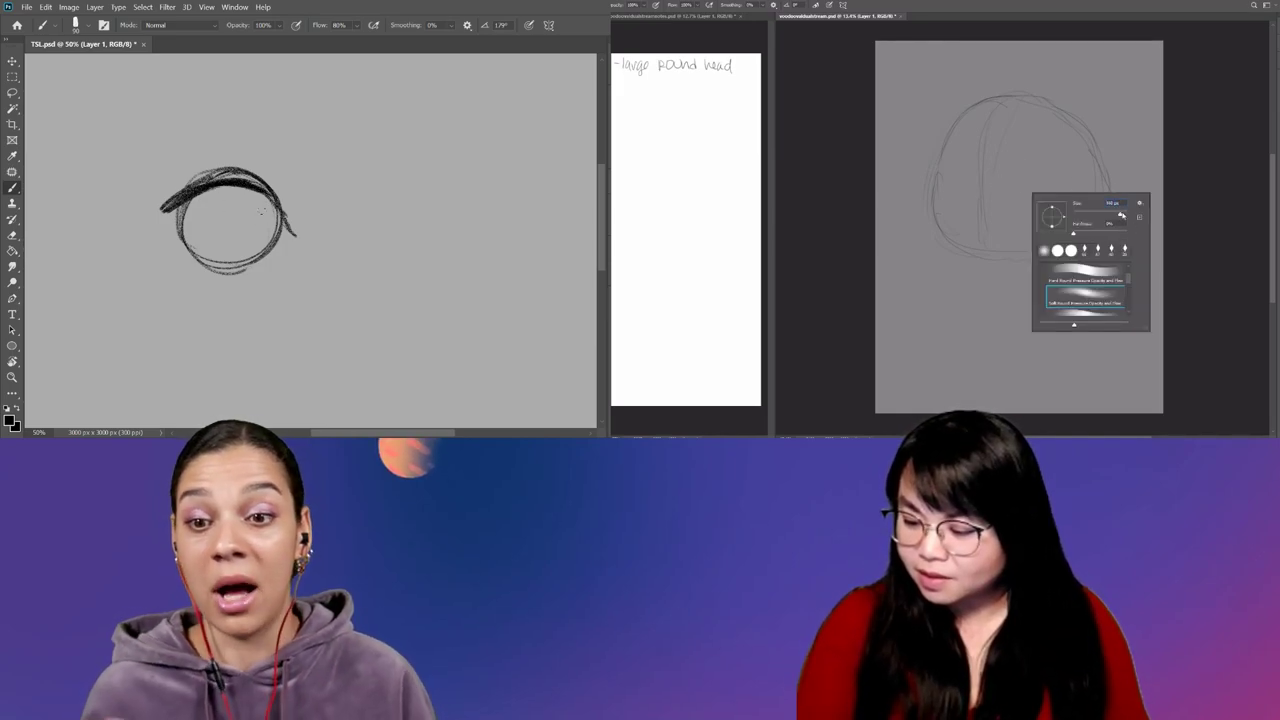
pyautogui.moveTo(1120, 214); pyautogui.dragTo(1122, 216)
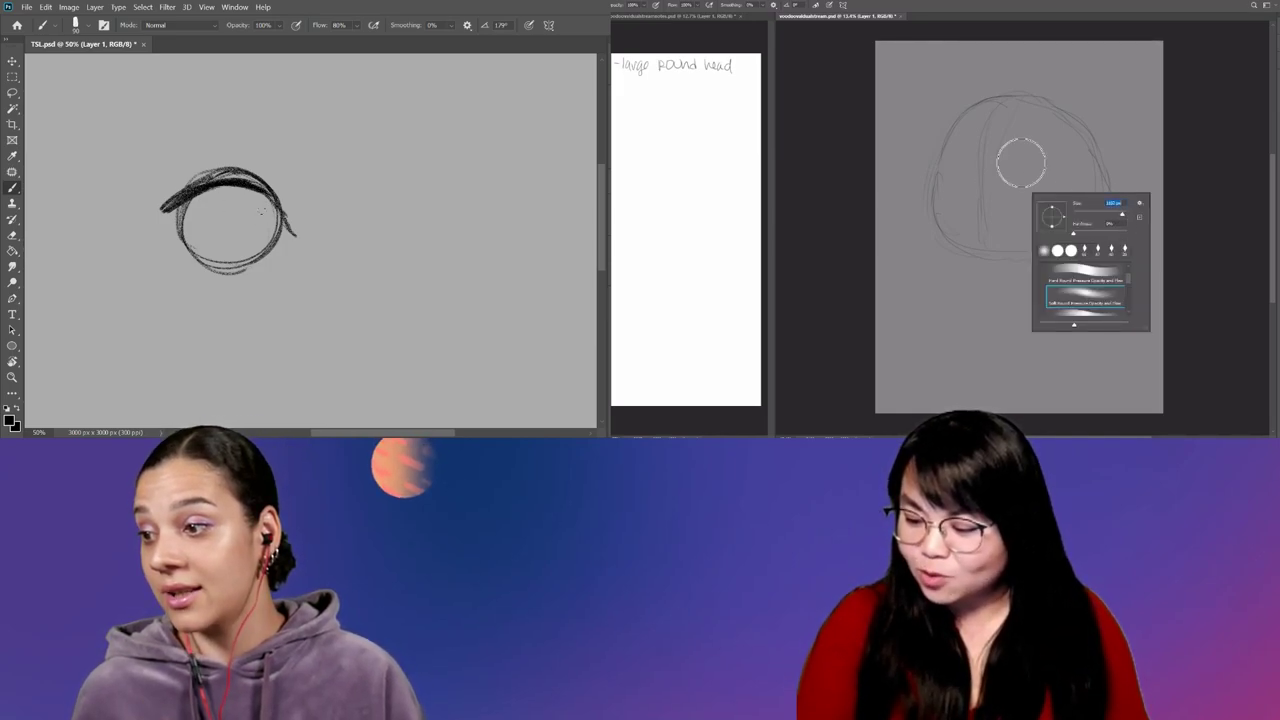
pyautogui.press('Return')
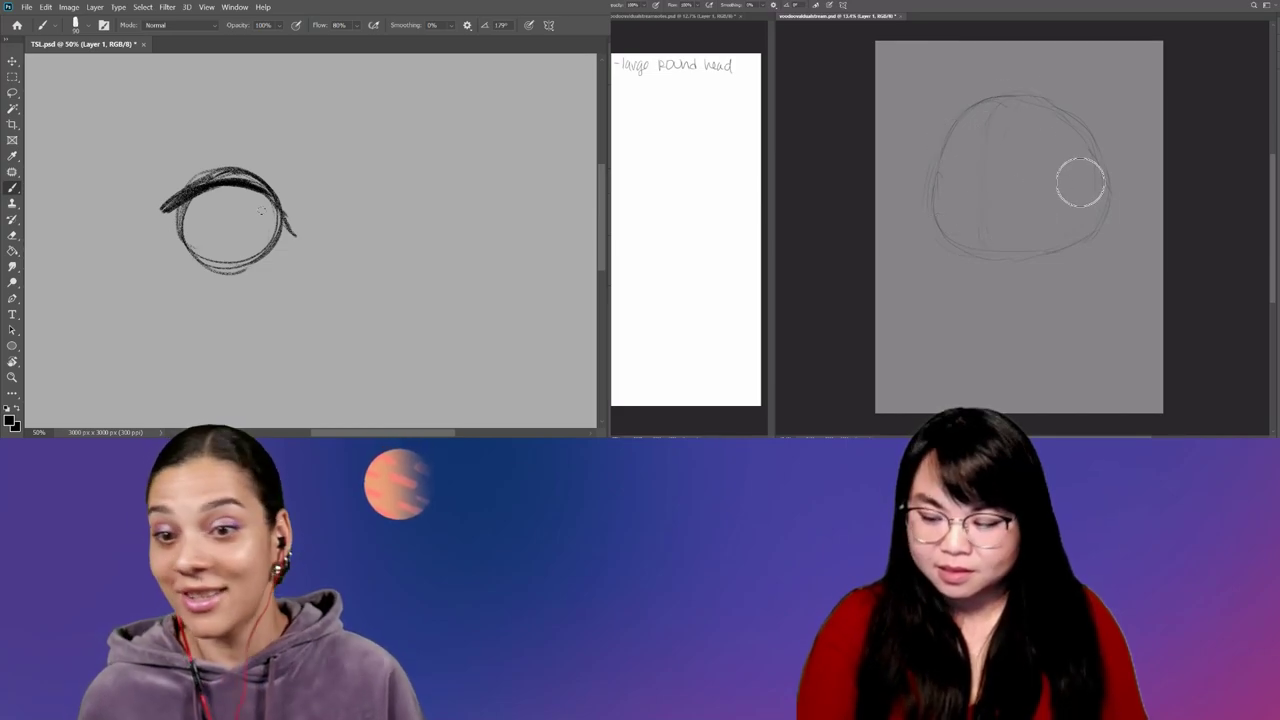
pyautogui.rightClick(1080, 182)
pyautogui.press('Return')
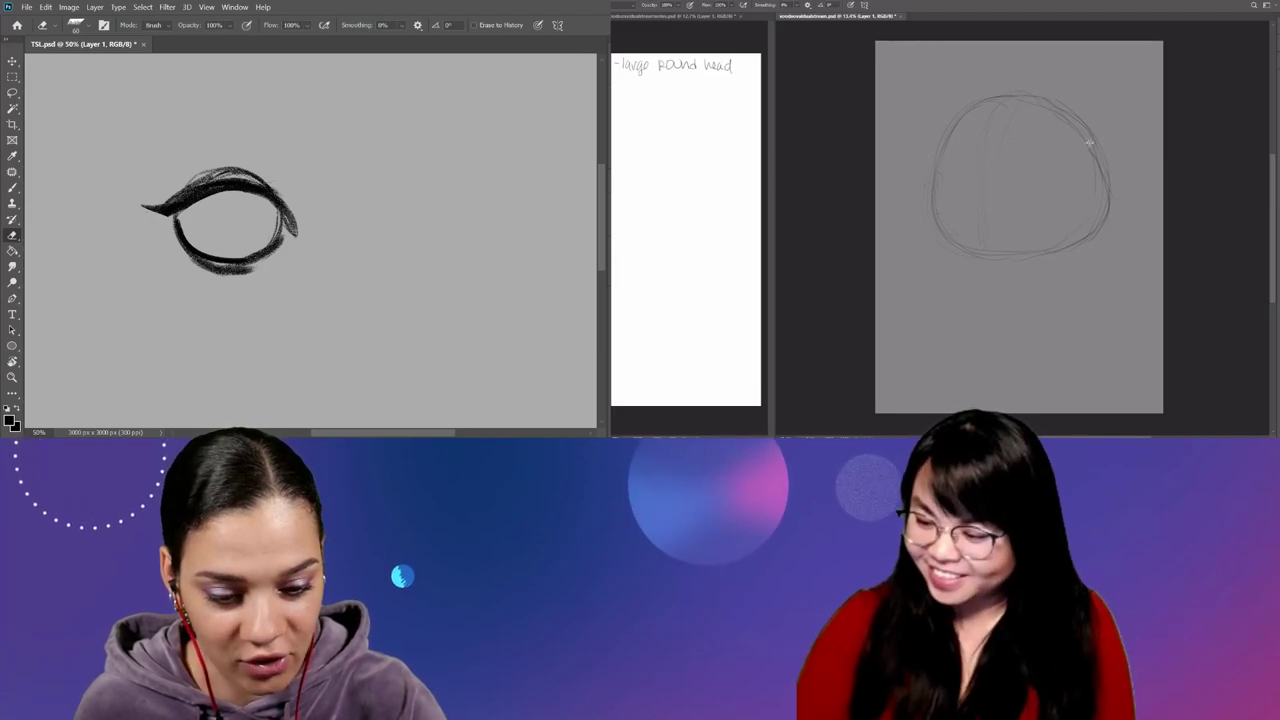
# Sketch faint strokes beside the eye's right end with the brush.
pyautogui.press('b')
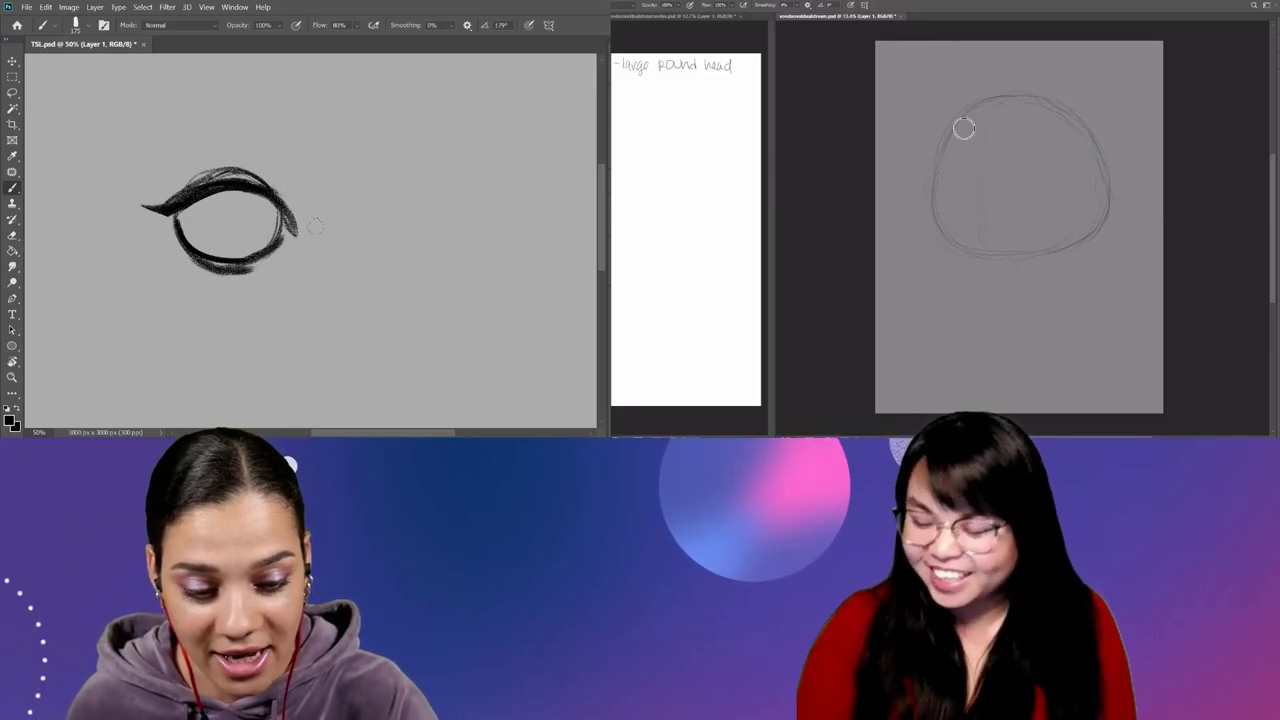
pyautogui.moveTo(300, 178); pyautogui.dragTo(310, 212)
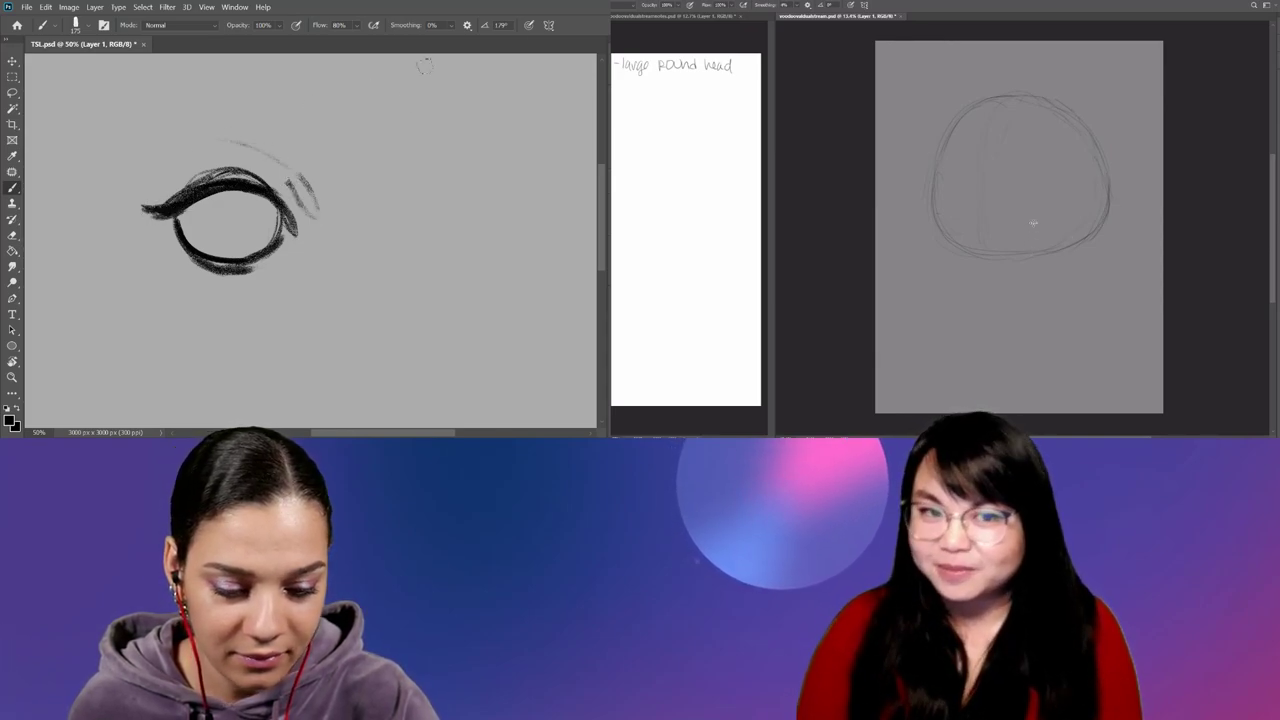
pyautogui.press('e')
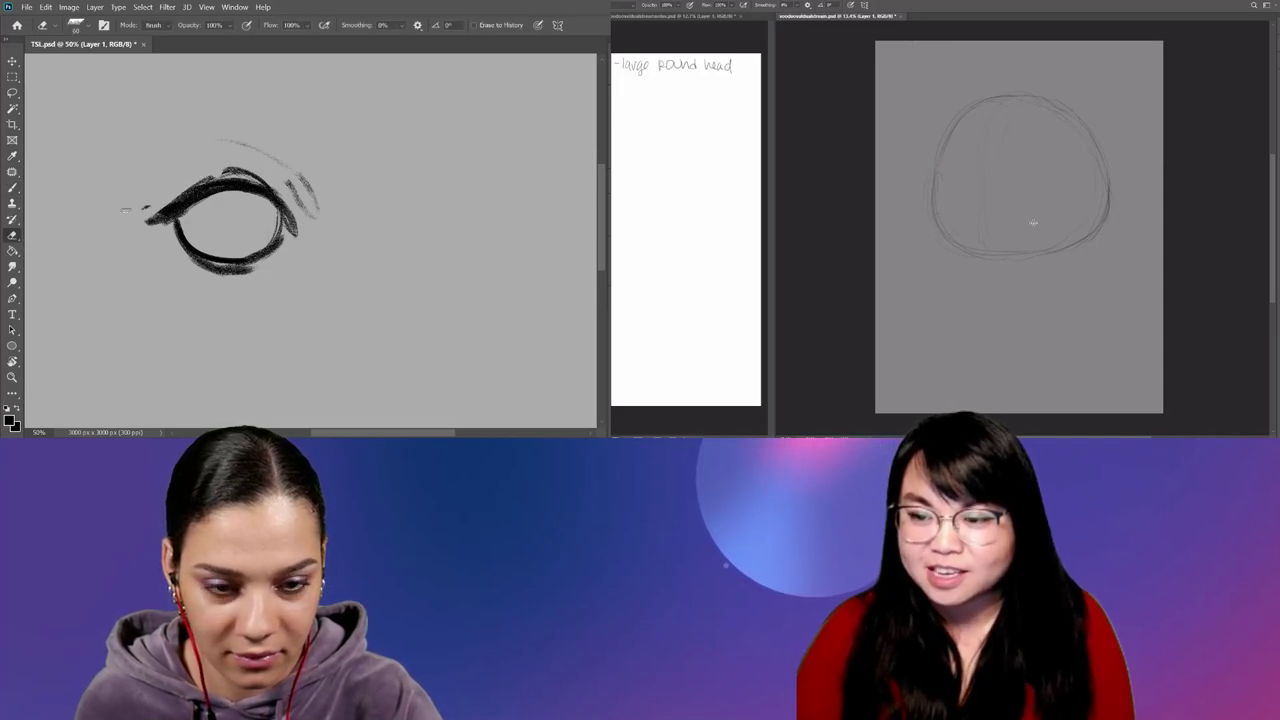
pyautogui.press('b')
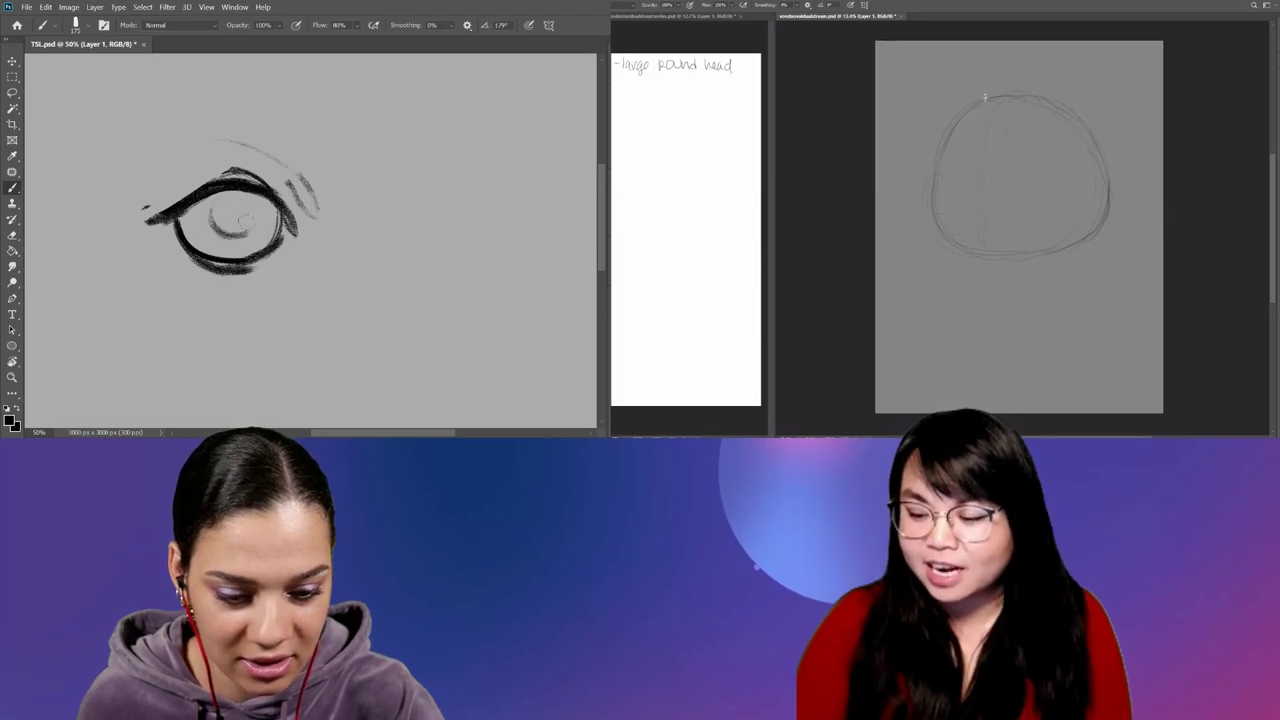
# Paint a thick two-stroke eyebrow arching above the eye, then bring up the References folder.
pyautogui.moveTo(150, 110)
pyautogui.mouseDown()
pyautogui.moveTo(312, 126)
pyautogui.moveTo(131, 124)
pyautogui.moveTo(217, 93)
pyautogui.moveTo(295, 119)
pyautogui.mouseUp()
pyautogui.hotkey('ctrl', 'z')
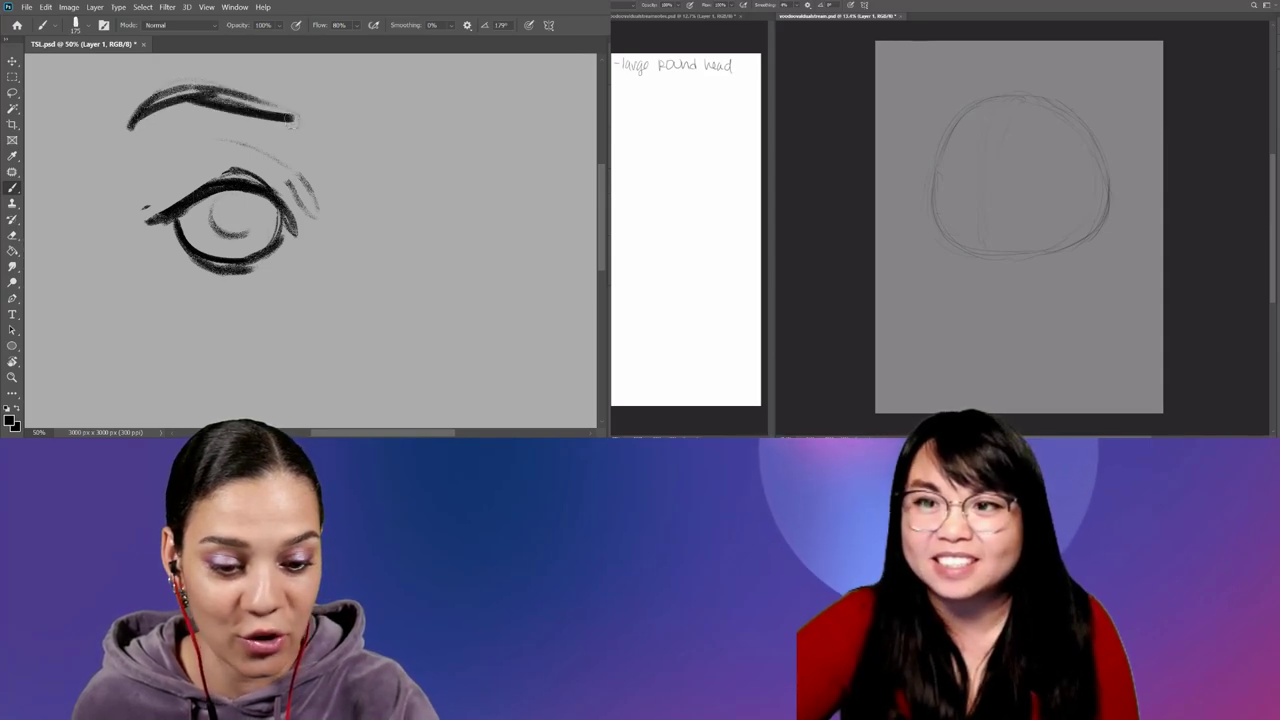
pyautogui.moveTo(185, 105); pyautogui.dragTo(300, 138)
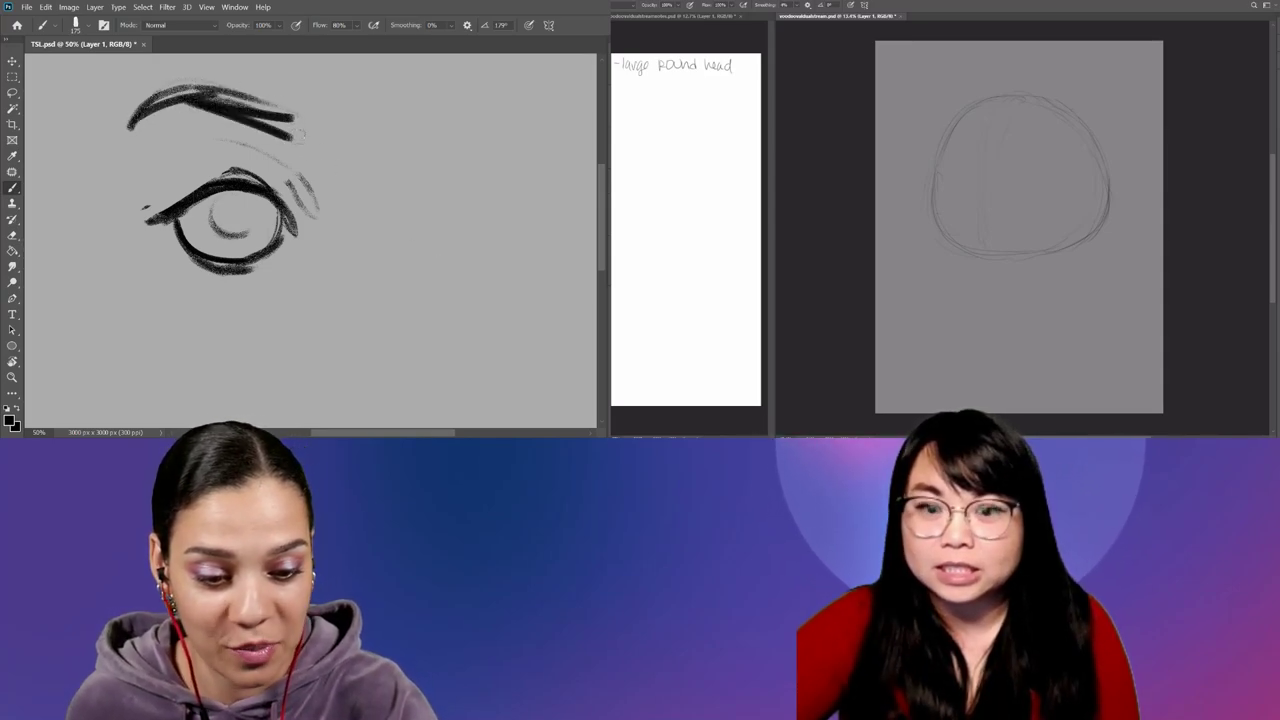
pyautogui.press('super+e')
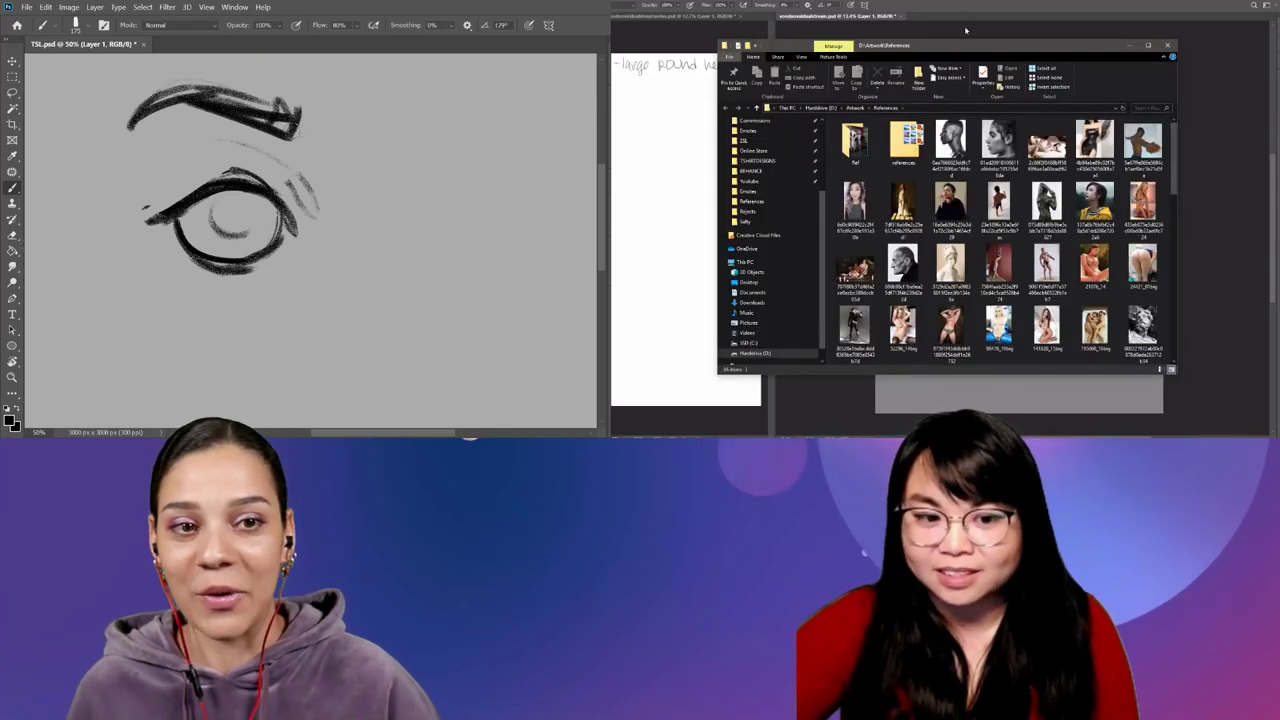
# Close the References folder window with Alt+F4.
pyautogui.hotkey('alt', 'F4')
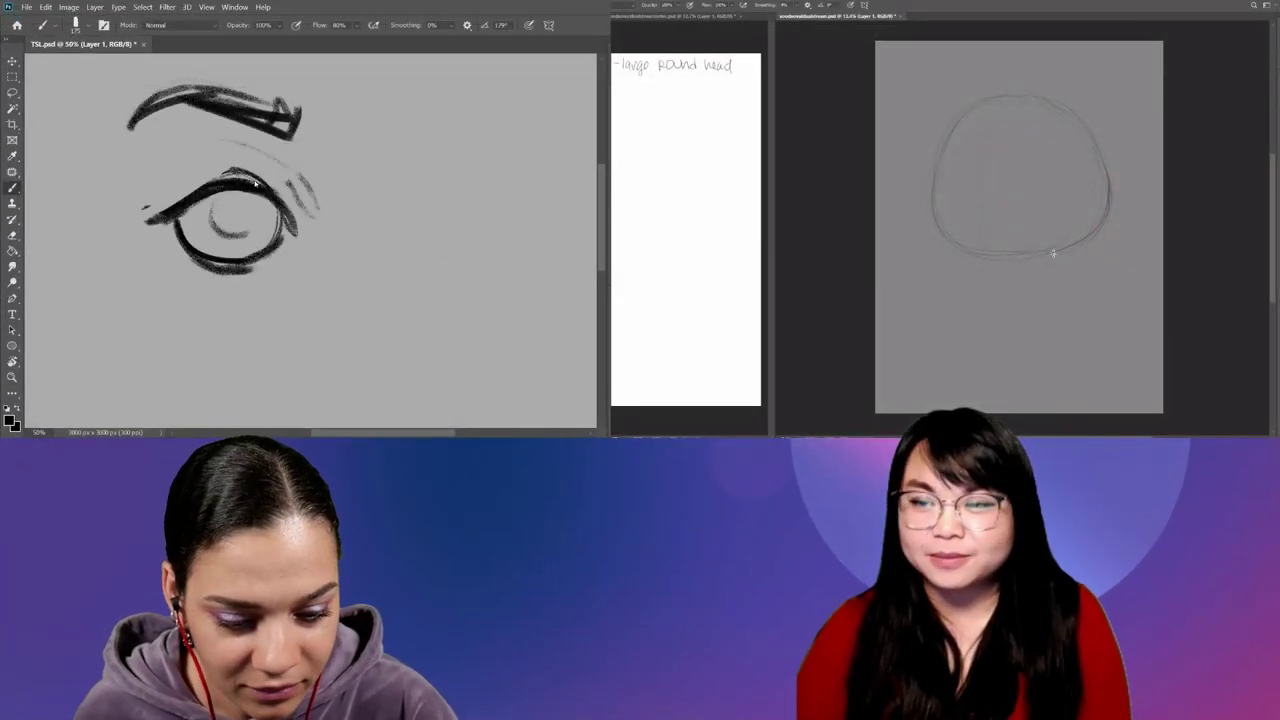
# Add a faint crease line above the eye and shift the eye drawing down-left.
pyautogui.moveTo(168, 190); pyautogui.dragTo(262, 170)
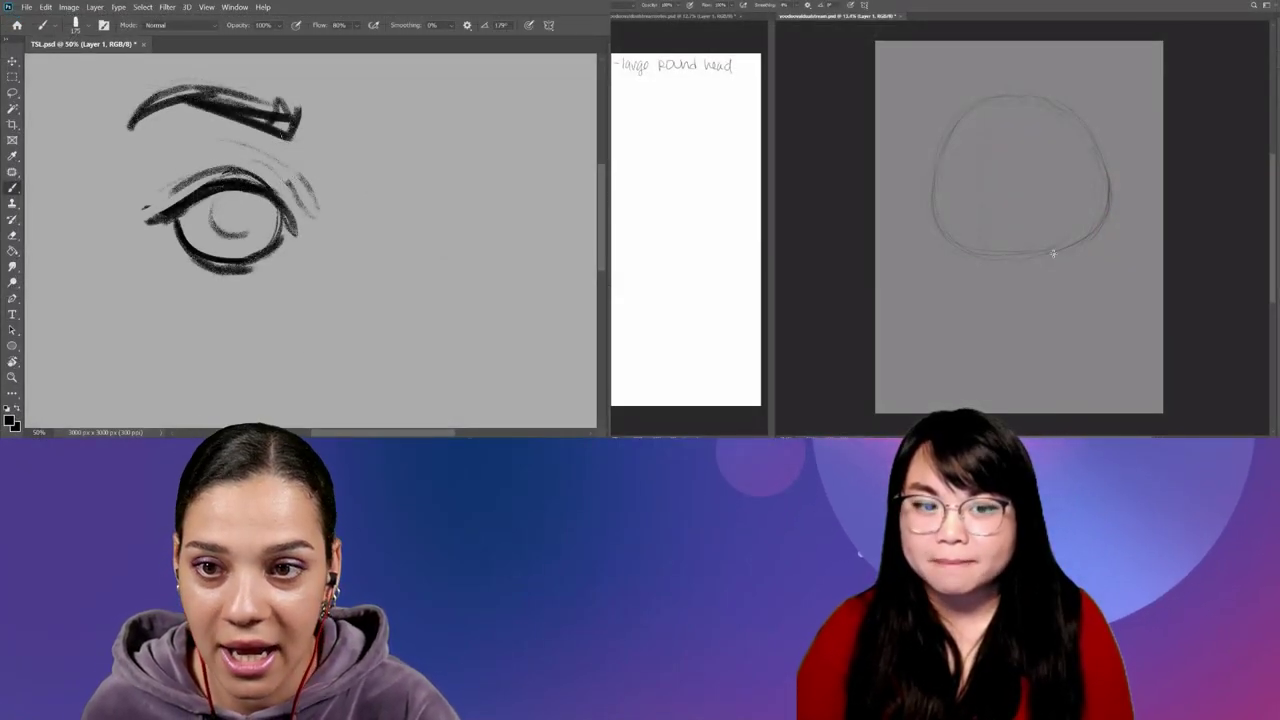
pyautogui.moveTo(430, 181); pyautogui.dragTo(386, 229)
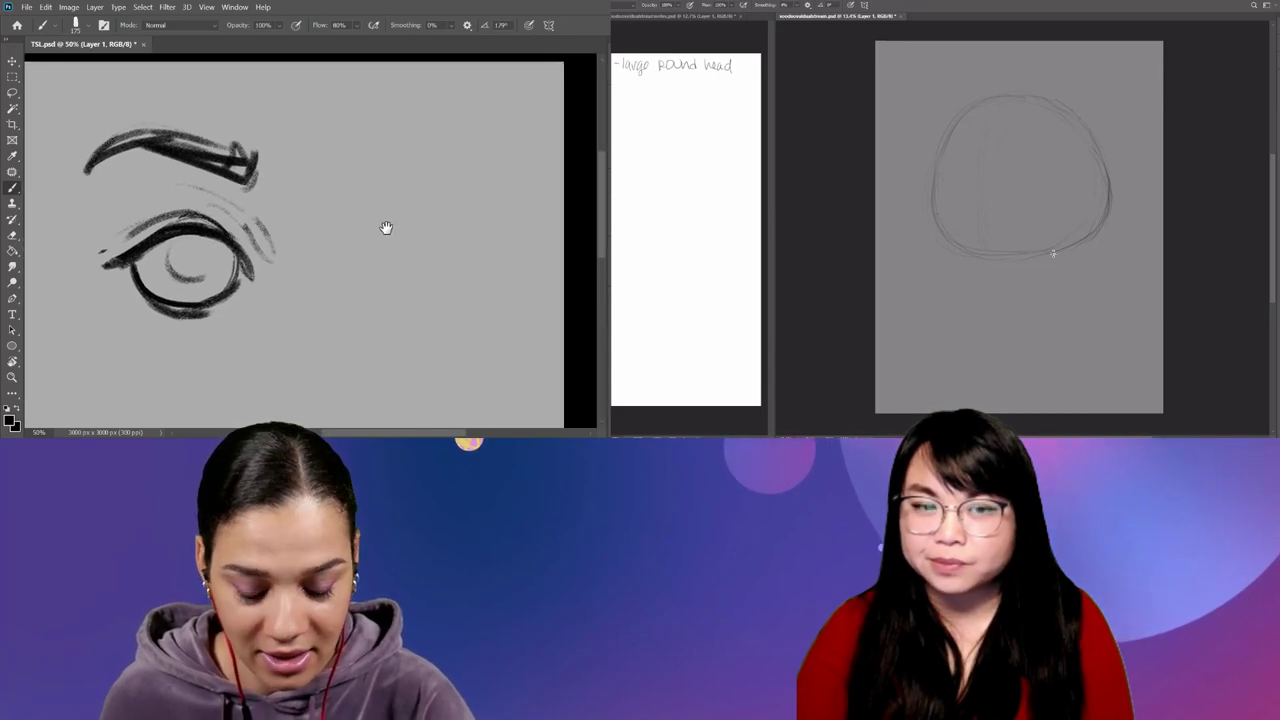
pyautogui.hotkey('ctrl', '-')
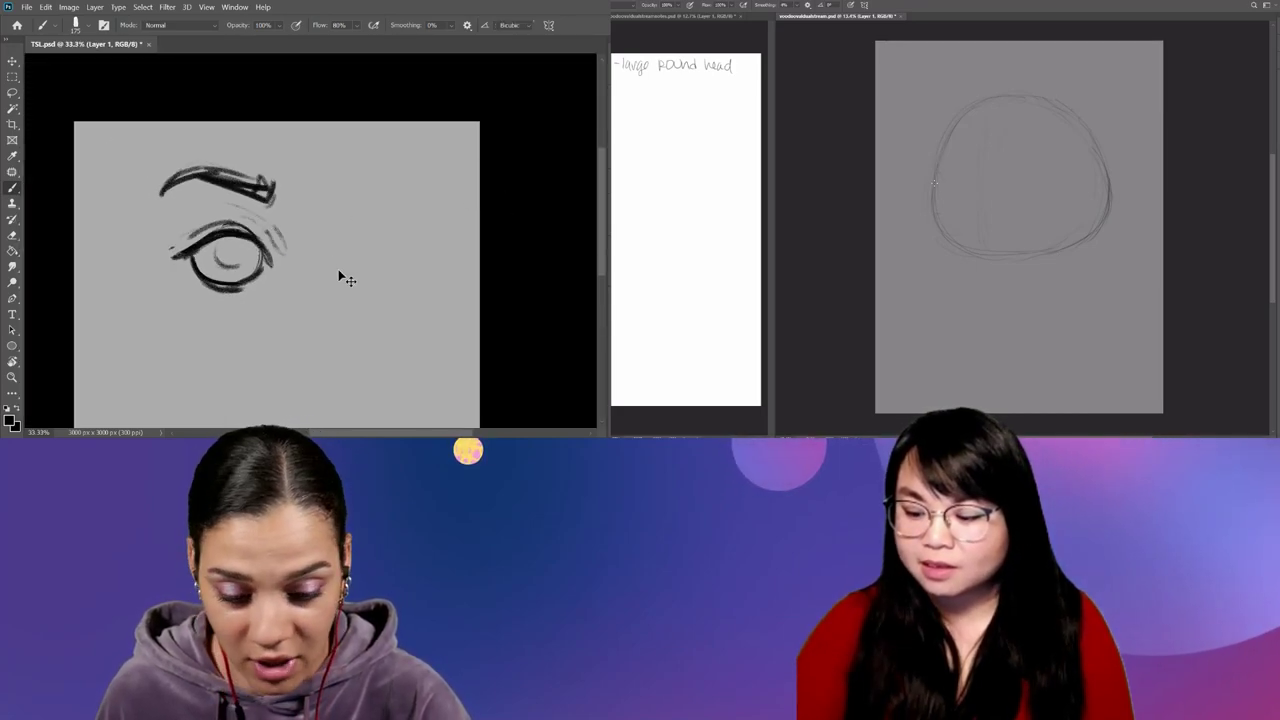
pyautogui.hotkey('ctrl', 't')
pyautogui.moveTo(273, 220); pyautogui.dragTo(262, 250)
# Duplicate the eye and brow, flip the copy horizontally beside it, and merge them.
pyautogui.press('Return')
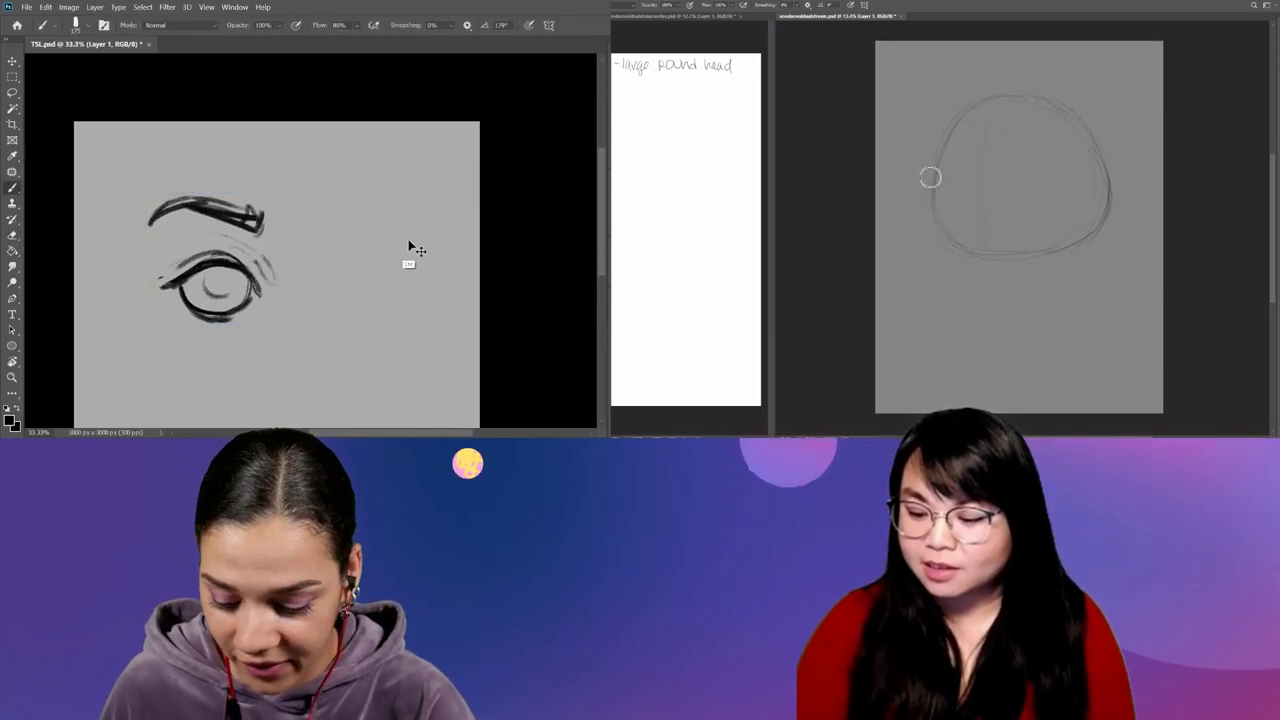
pyautogui.hotkey('ctrl', 'j')
pyautogui.hotkey('ctrl', 't')
pyautogui.rightClick(345, 265)
pyautogui.click(328, 267)
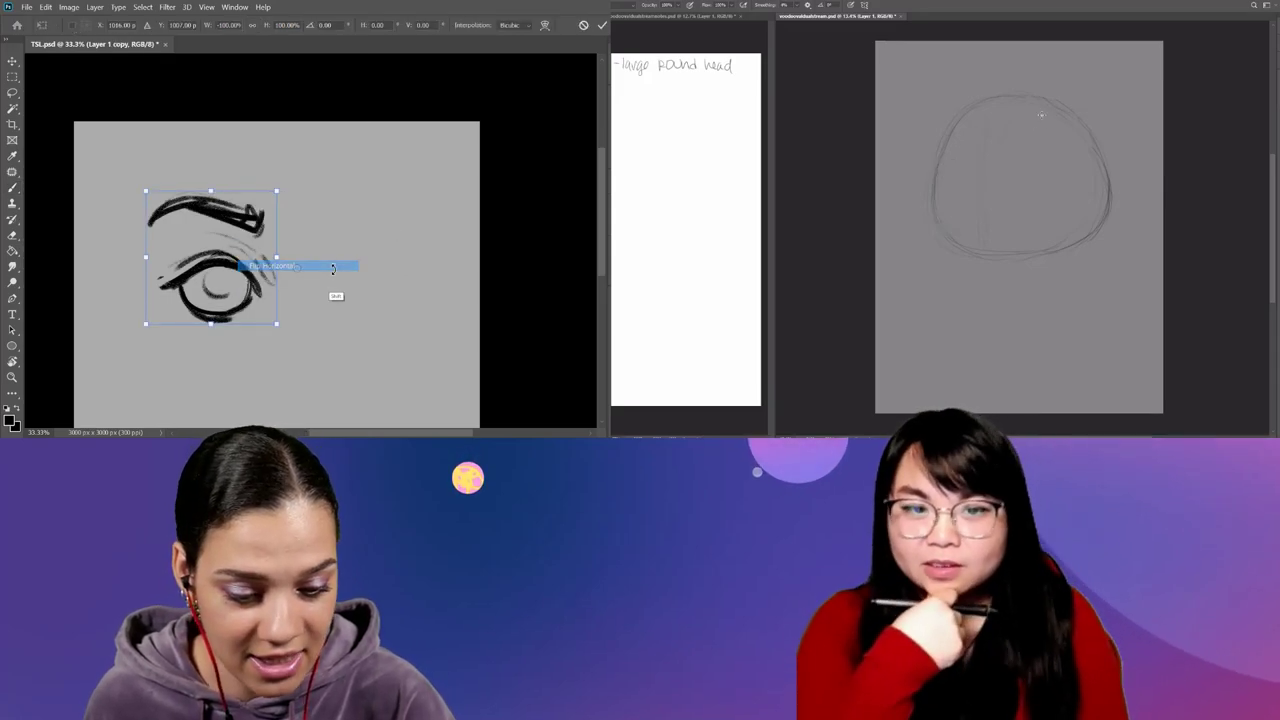
pyautogui.moveTo(320, 294); pyautogui.dragTo(420, 295)
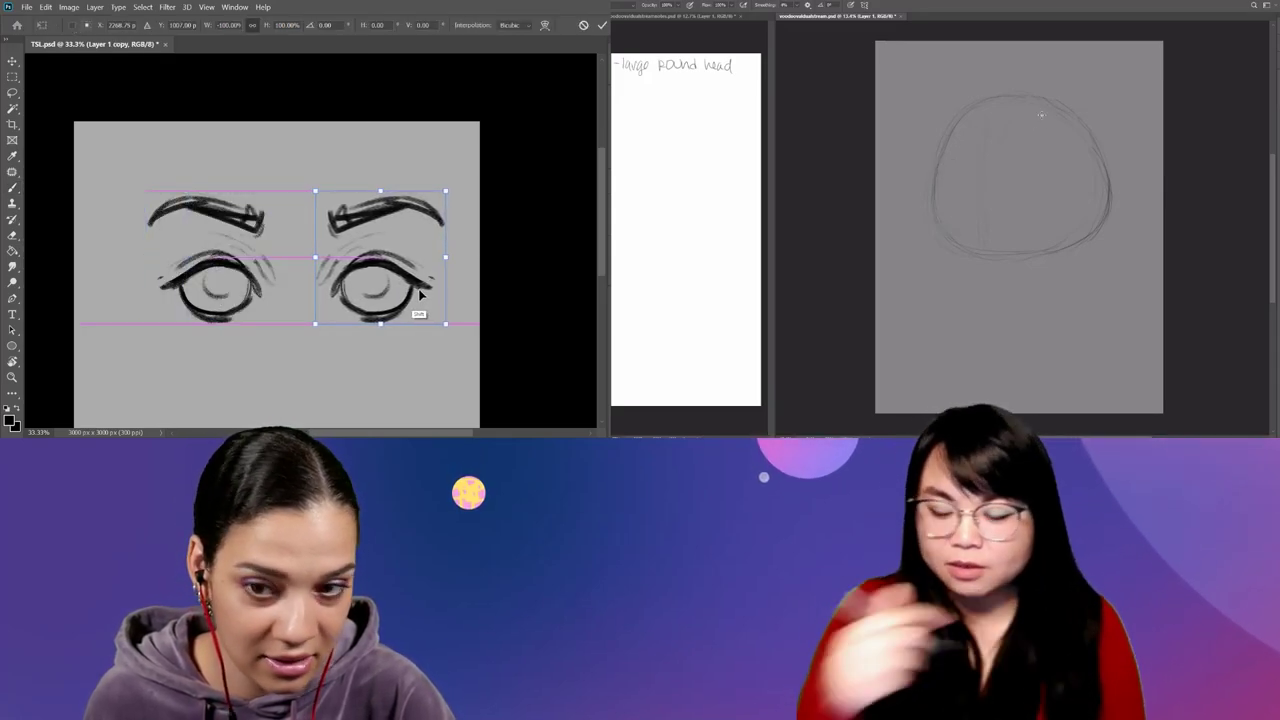
pyautogui.press('Return')
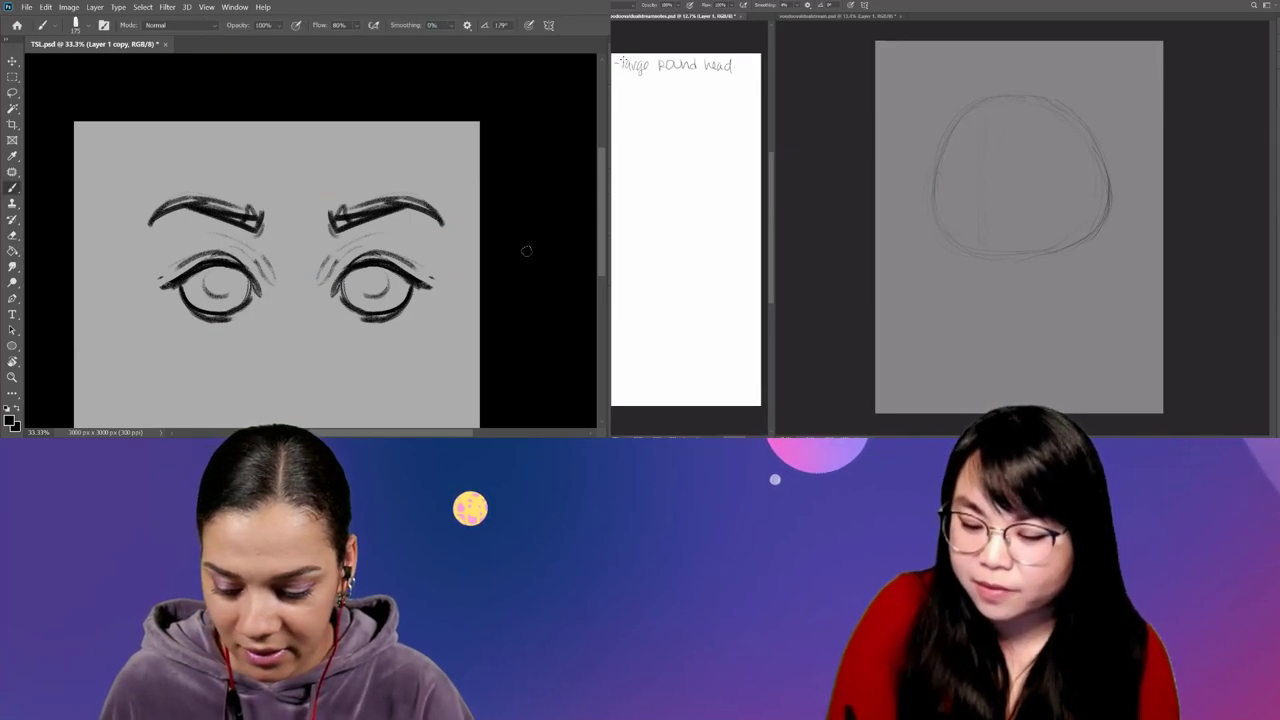
pyautogui.hotkey('ctrl', 'e')
# Shrink the eye pair to about 82% and move it higher on the canvas.
pyautogui.hotkey('ctrl', 't')
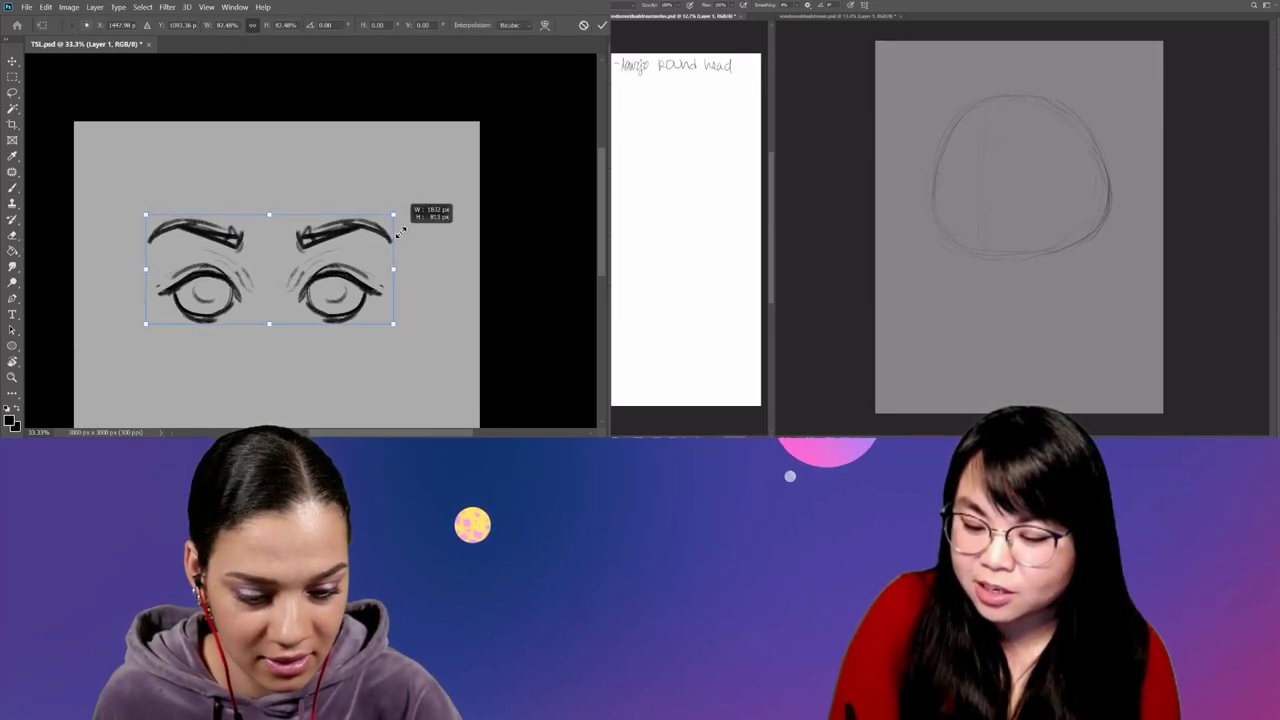
pyautogui.moveTo(446, 190); pyautogui.dragTo(393, 214)
pyautogui.moveTo(331, 295); pyautogui.dragTo(338, 295)
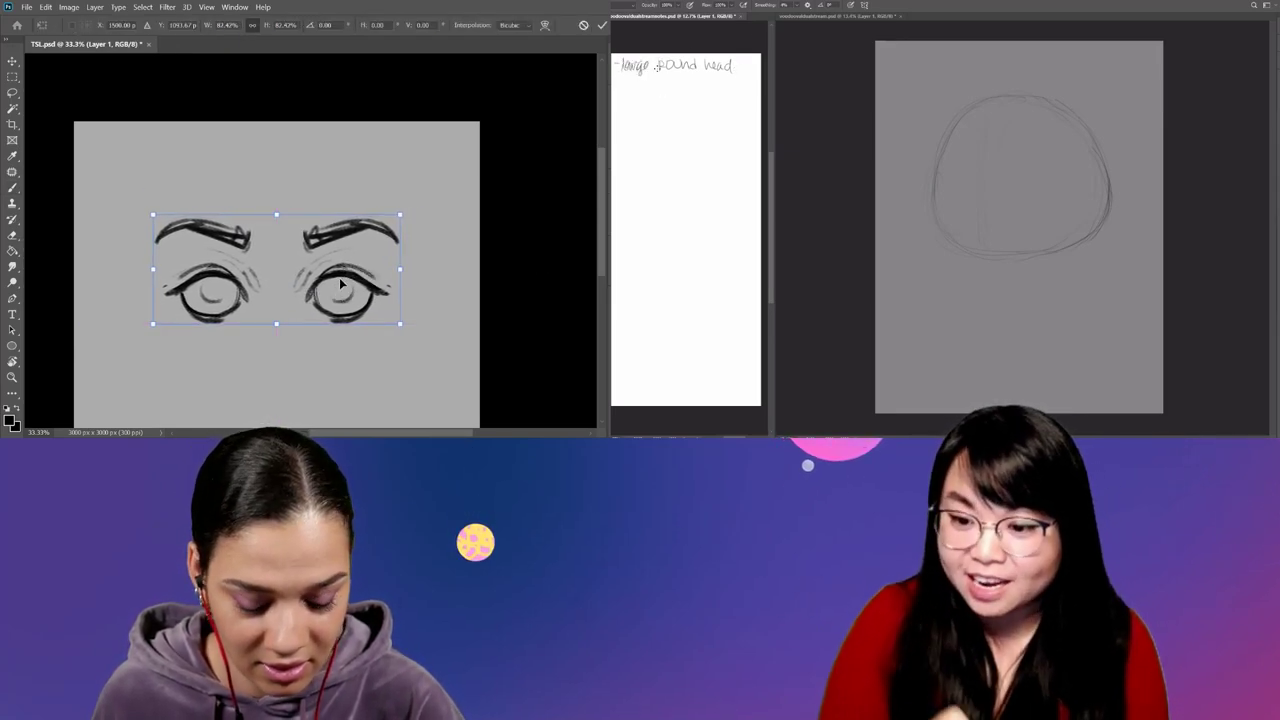
pyautogui.hotkey('ctrl', '+')
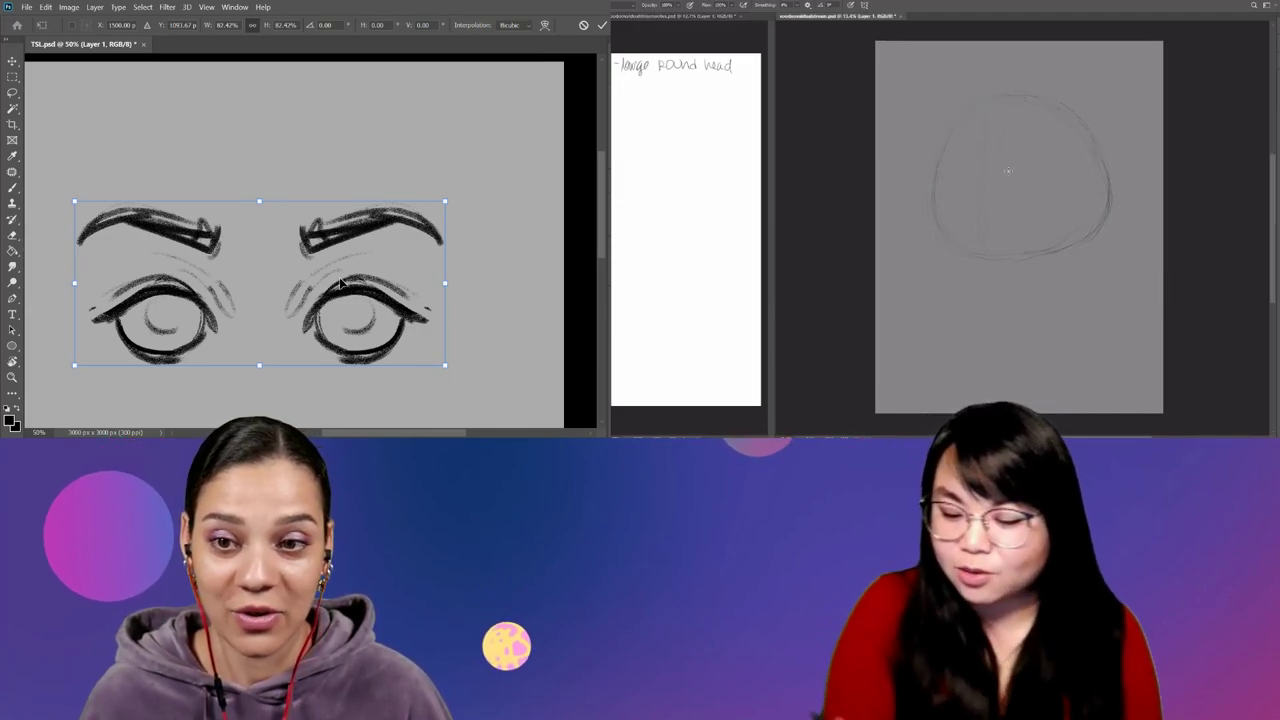
pyautogui.moveTo(340, 285); pyautogui.dragTo(363, 272)
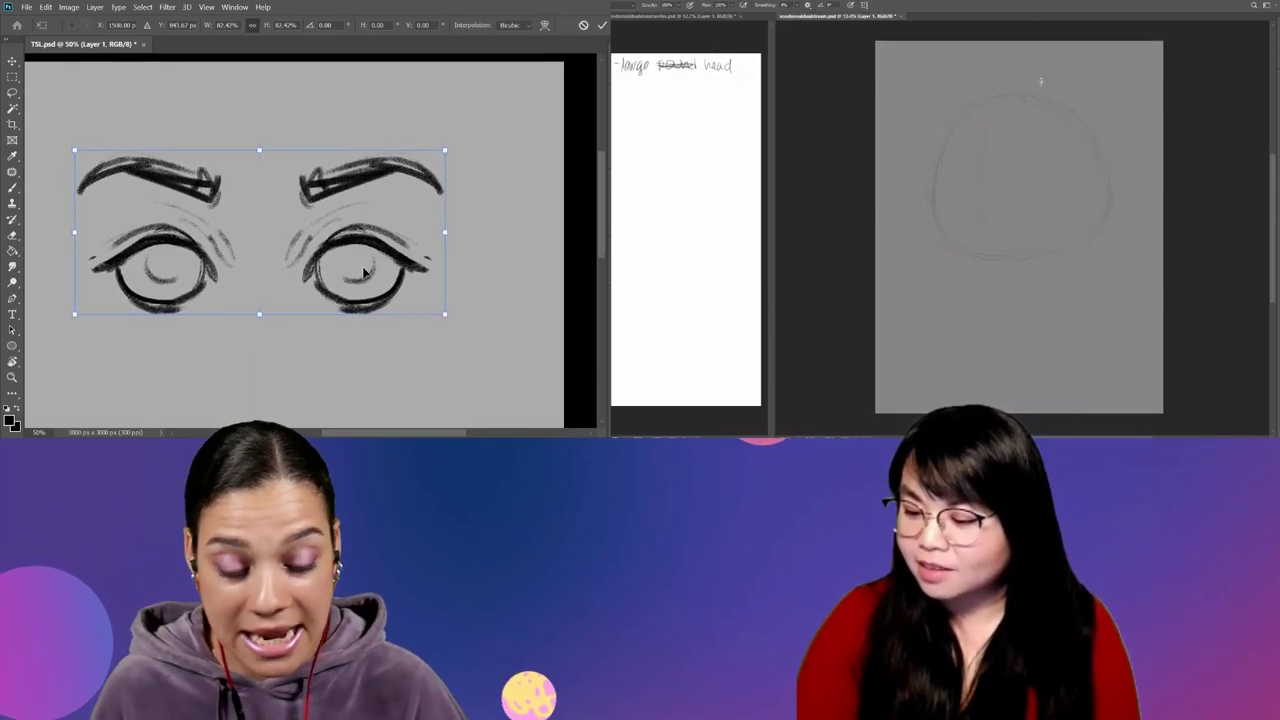
pyautogui.press('Return')
pyautogui.hotkey('ctrl', '-')
pyautogui.press('b')
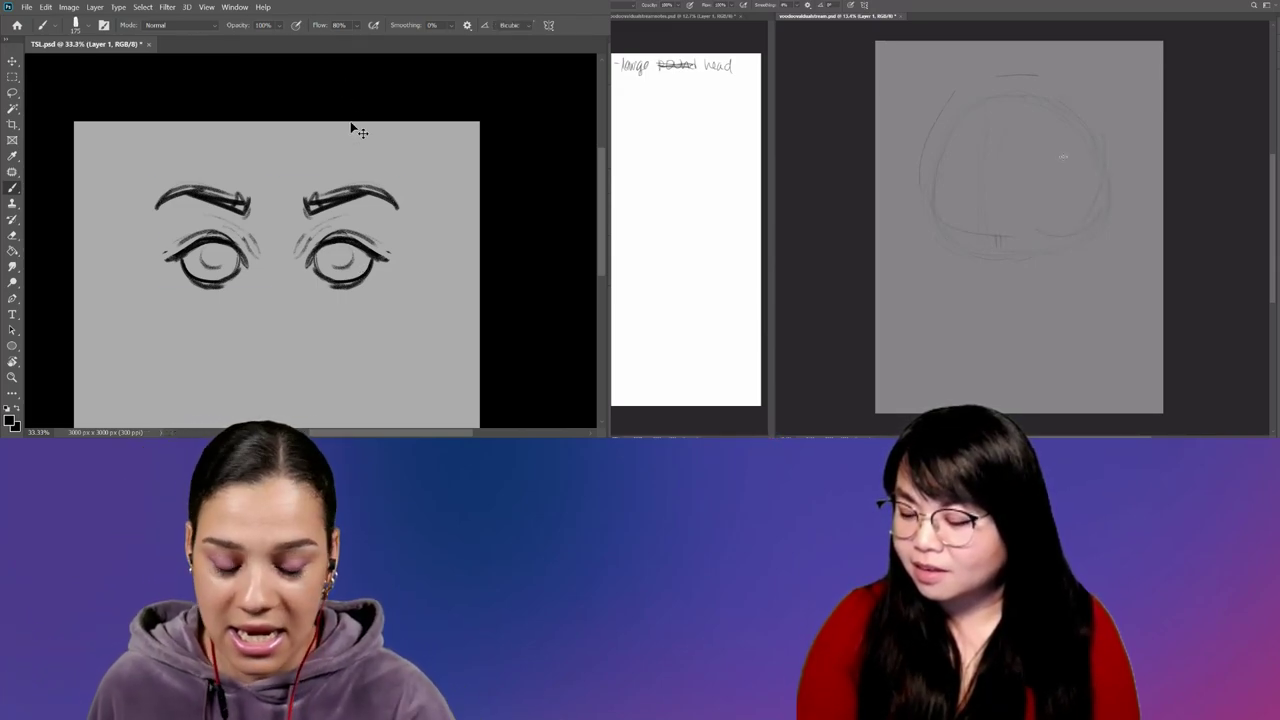
# Scale the eye pair to 68.91% around its centre, then pan to the area below.
pyautogui.hotkey('ctrl', 't')
pyautogui.moveTo(396, 188); pyautogui.dragTo(343, 282)
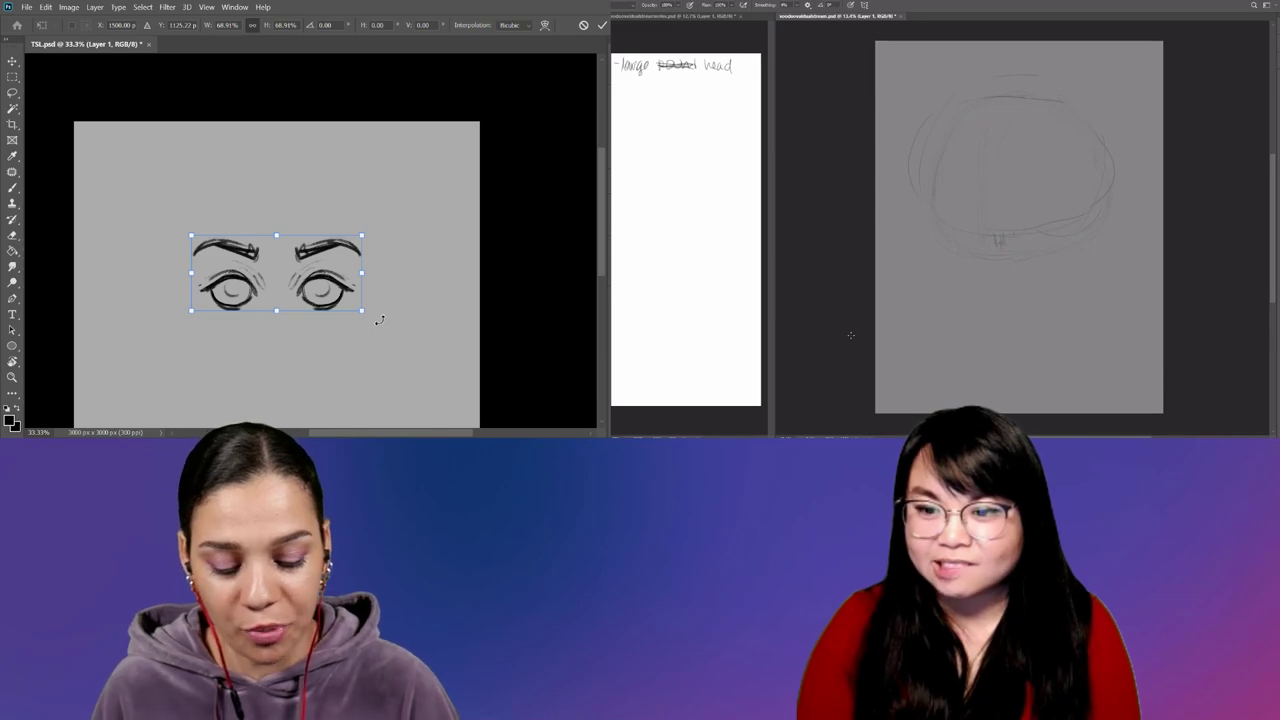
pyautogui.press('Return')
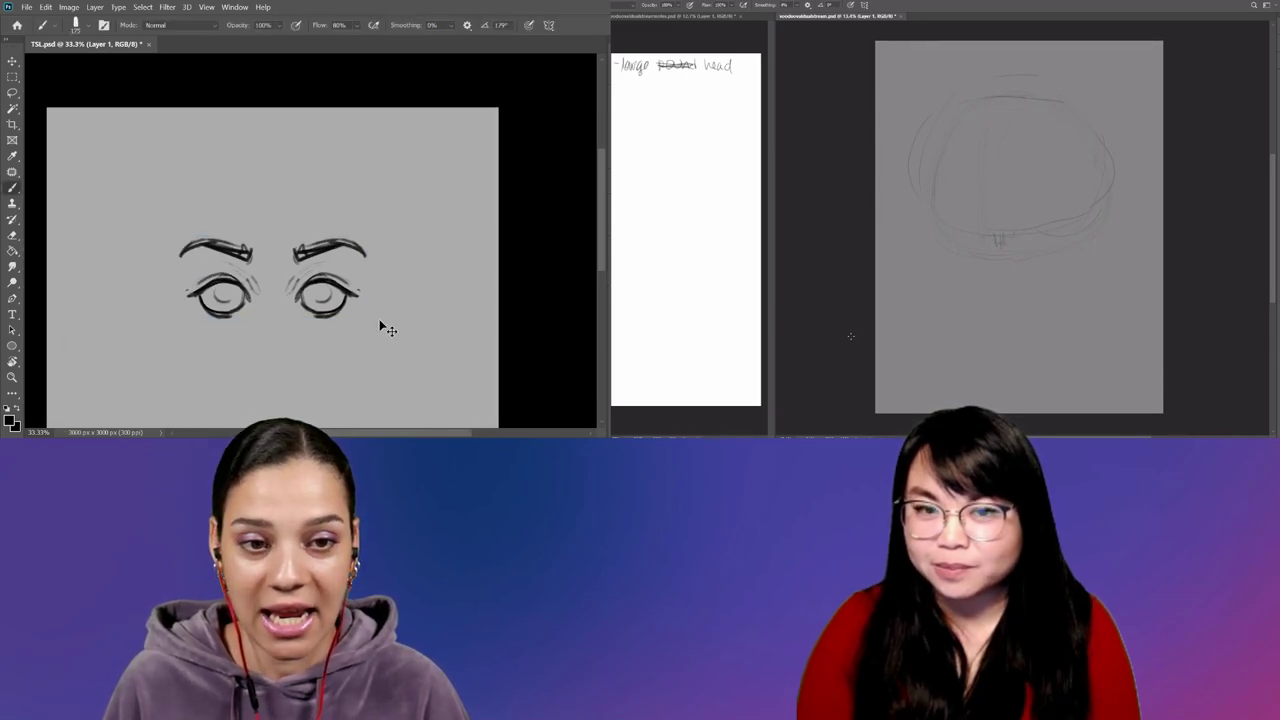
pyautogui.hotkey('ctrl', '+')
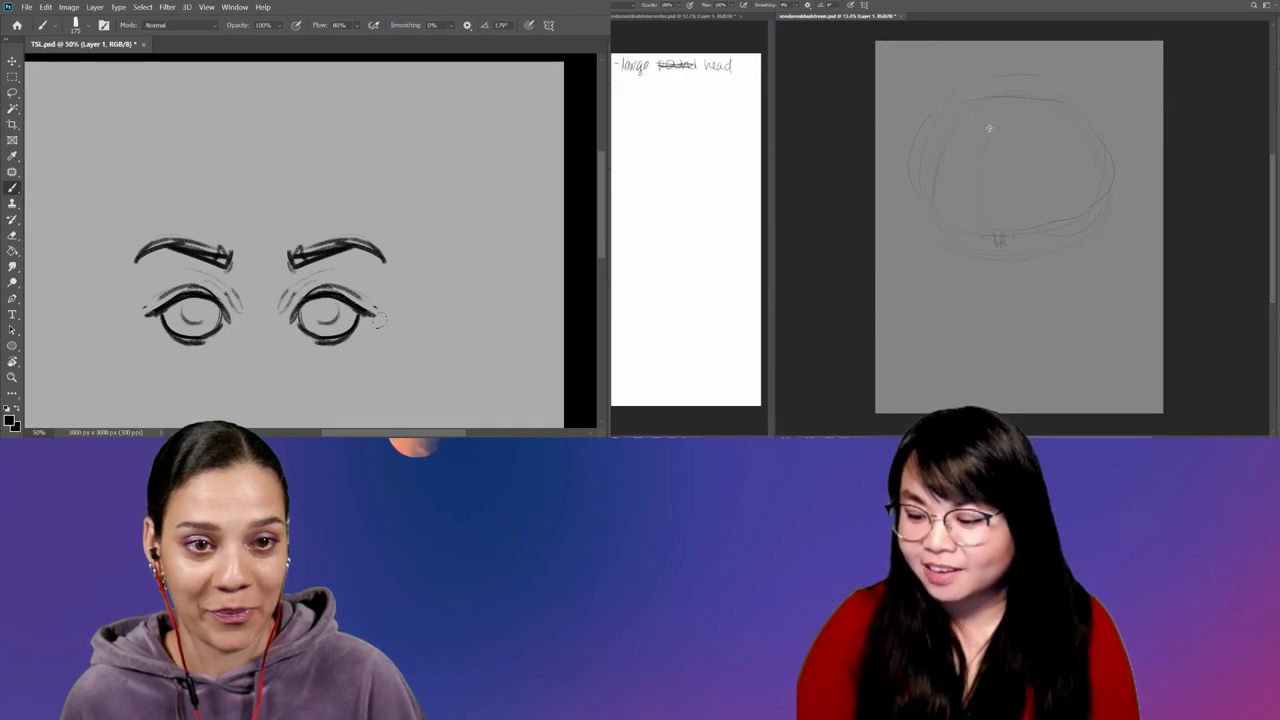
pyautogui.moveTo(338, 341); pyautogui.dragTo(352, 218)
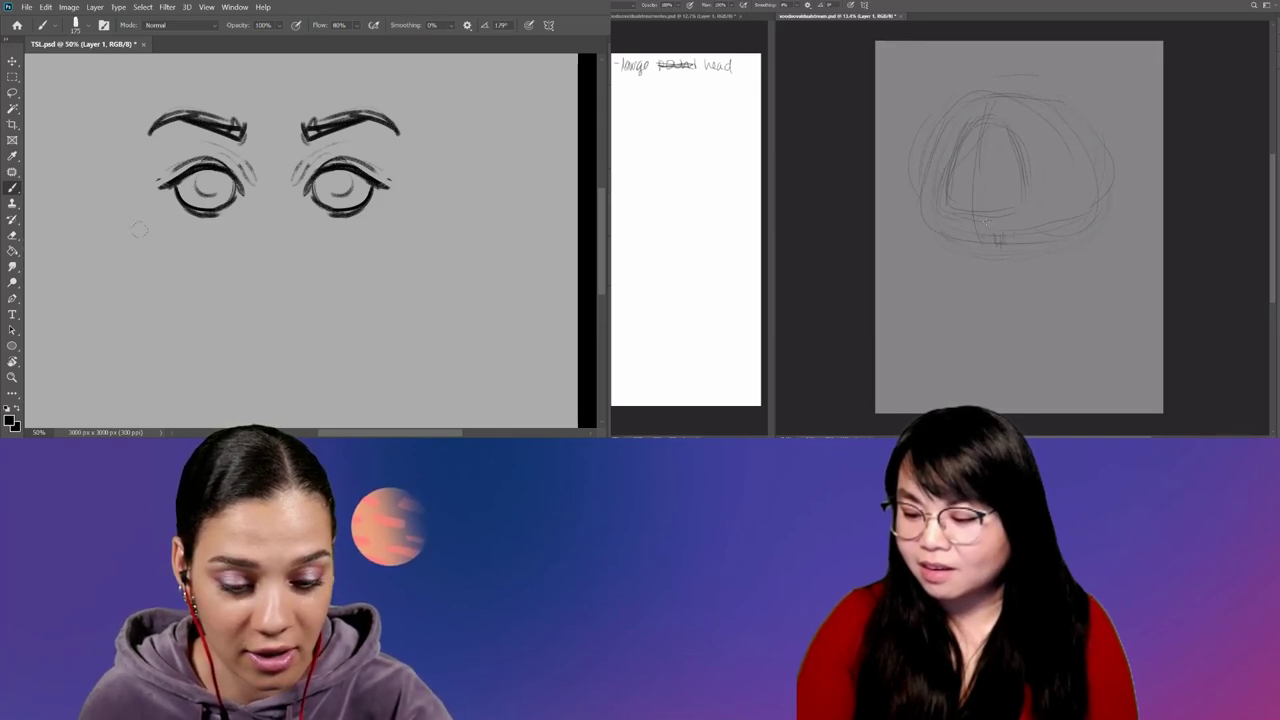
# Draw a long sweeping cheek-to-jaw curve down the right of the face, undoing failed attempts.
pyautogui.moveTo(121, 214)
pyautogui.mouseDown()
pyautogui.moveTo(386, 294)
pyautogui.moveTo(425, 165)
pyautogui.moveTo(405, 318)
pyautogui.moveTo(345, 368)
pyautogui.mouseUp()
pyautogui.hotkey('ctrl', 'z')
pyautogui.hotkey('ctrl', 'z')
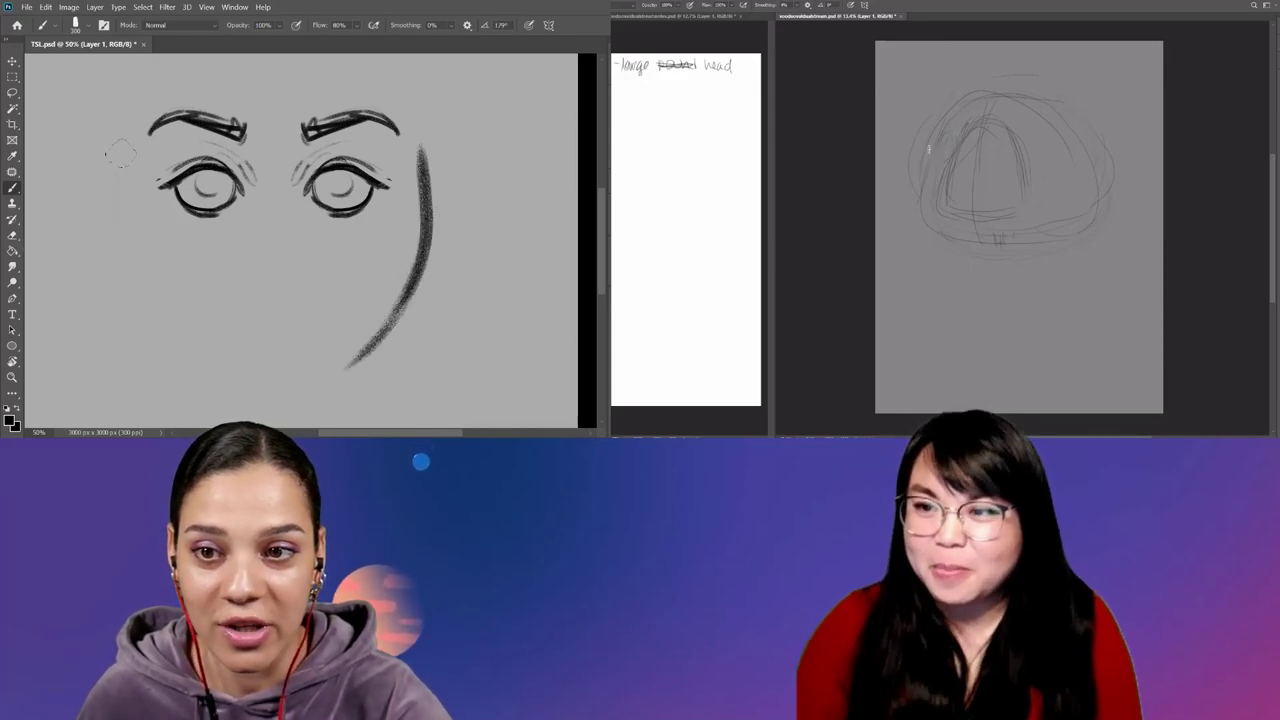
pyautogui.moveTo(118, 178); pyautogui.dragTo(186, 310)
pyautogui.hotkey('ctrl', 'z')
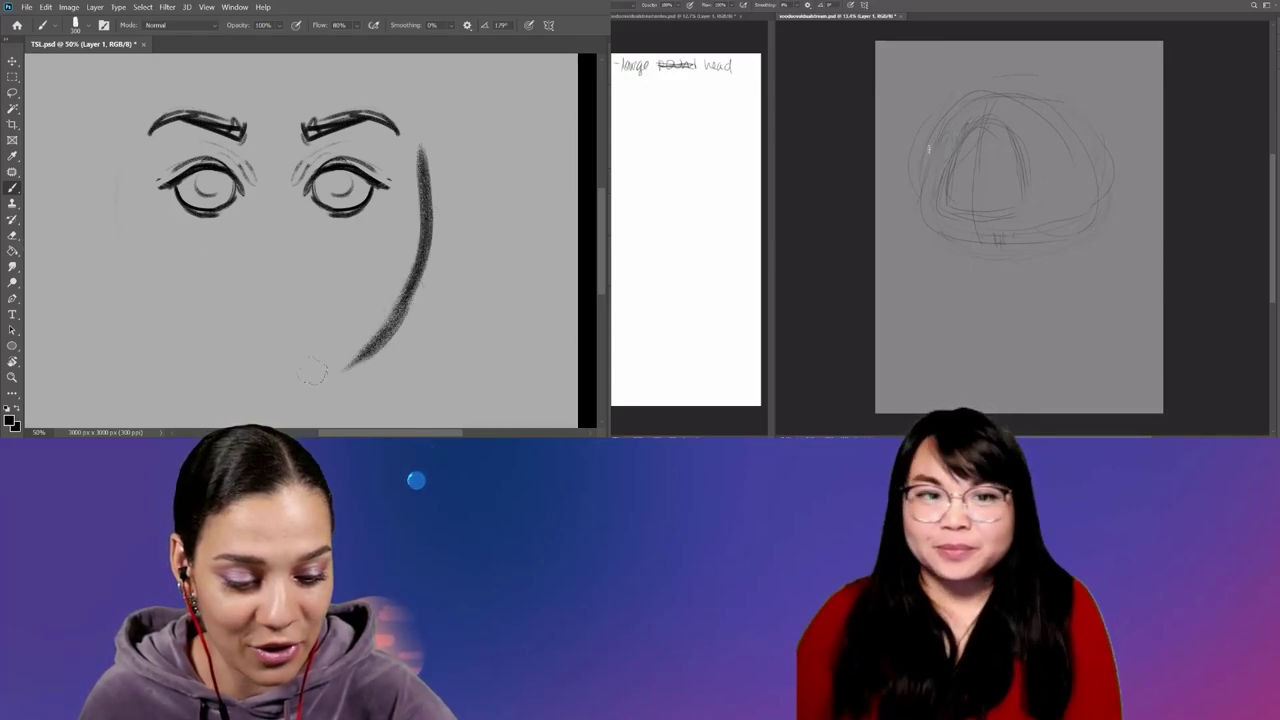
pyautogui.moveTo(398, 305); pyautogui.dragTo(272, 384)
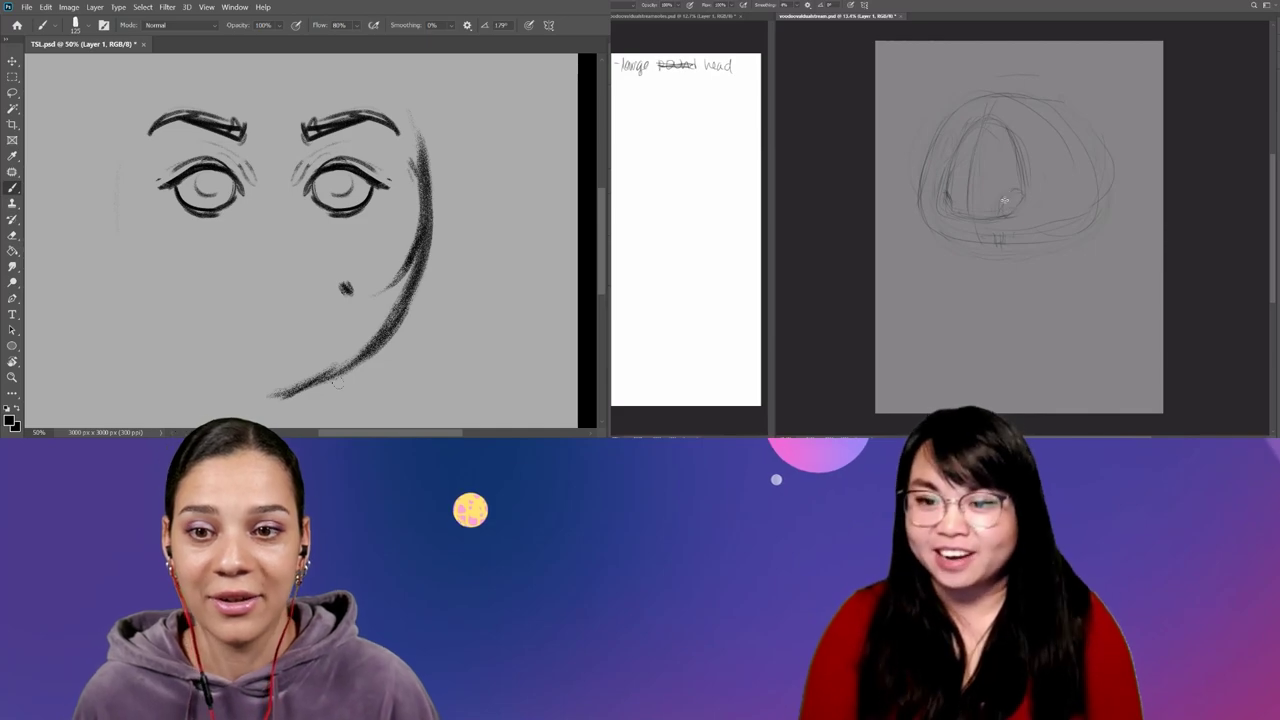
# Duplicate the stroke layer, flip the copy, and merge it back into the drawing.
pyautogui.hotkey('ctrl', 'j')
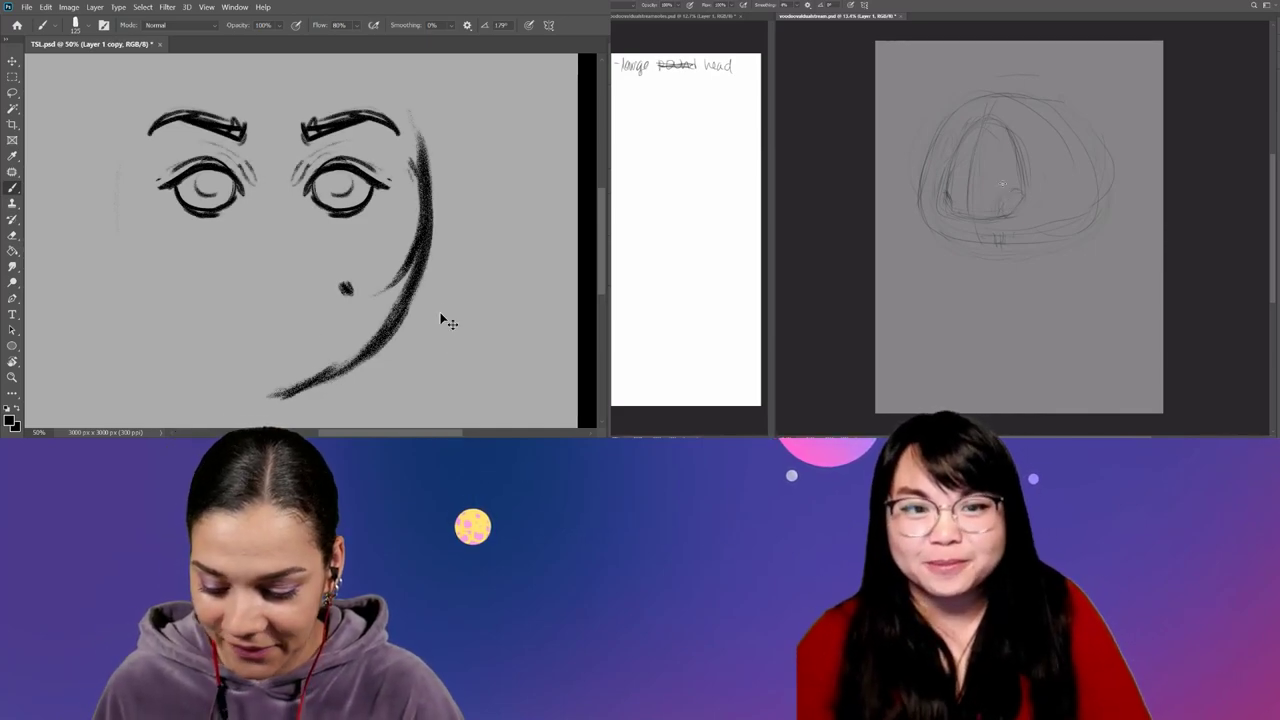
pyautogui.hotkey('ctrl', 't')
pyautogui.rightClick(368, 279)
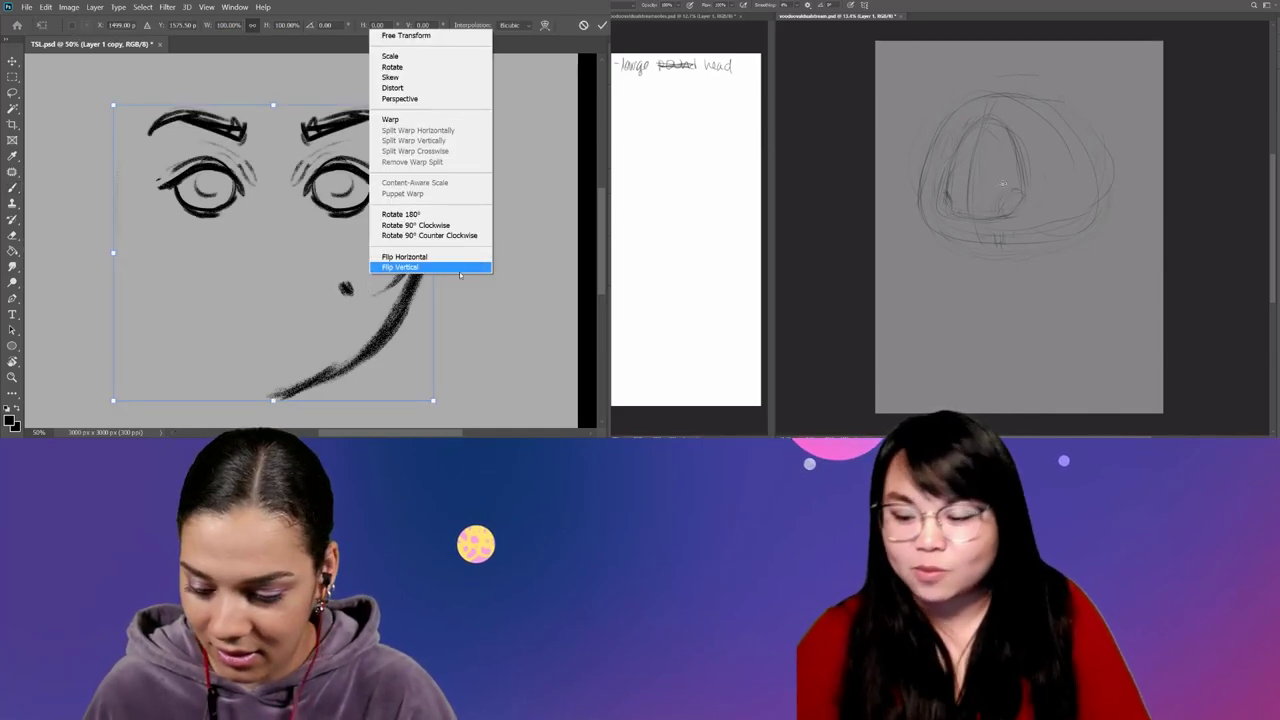
pyautogui.click(455, 267)
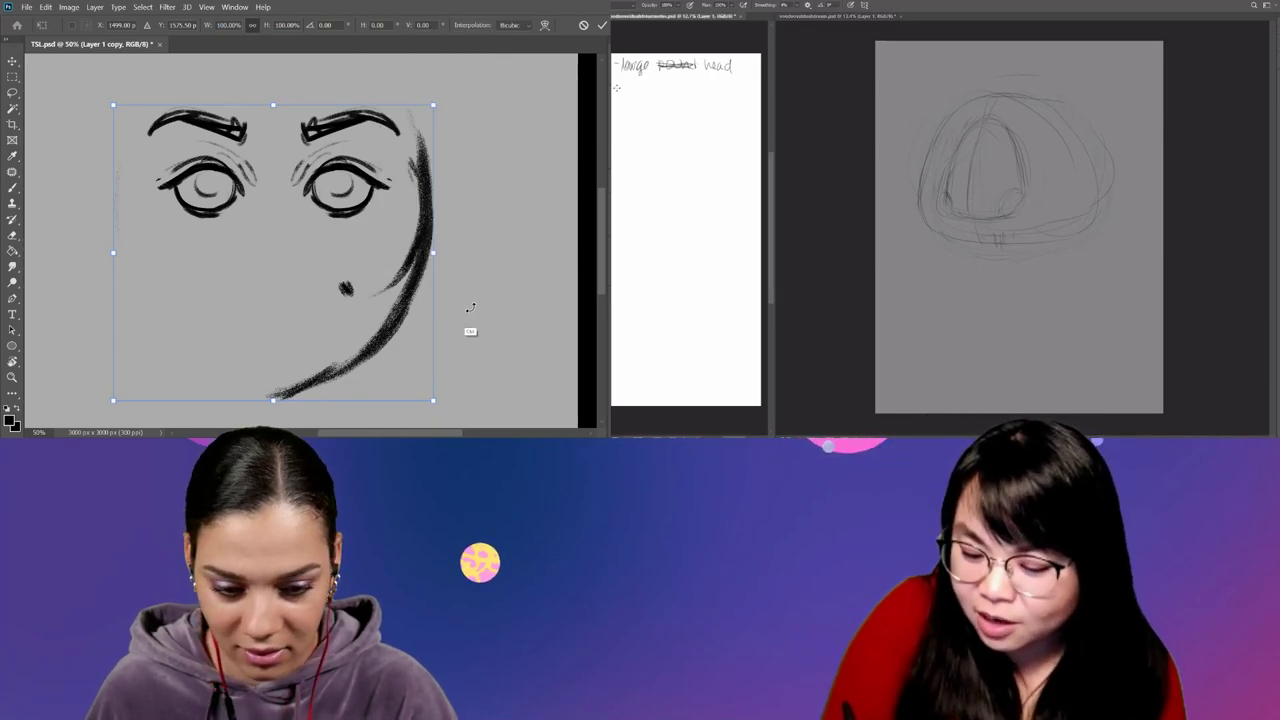
pyautogui.press('Return')
pyautogui.hotkey('ctrl', 'e')
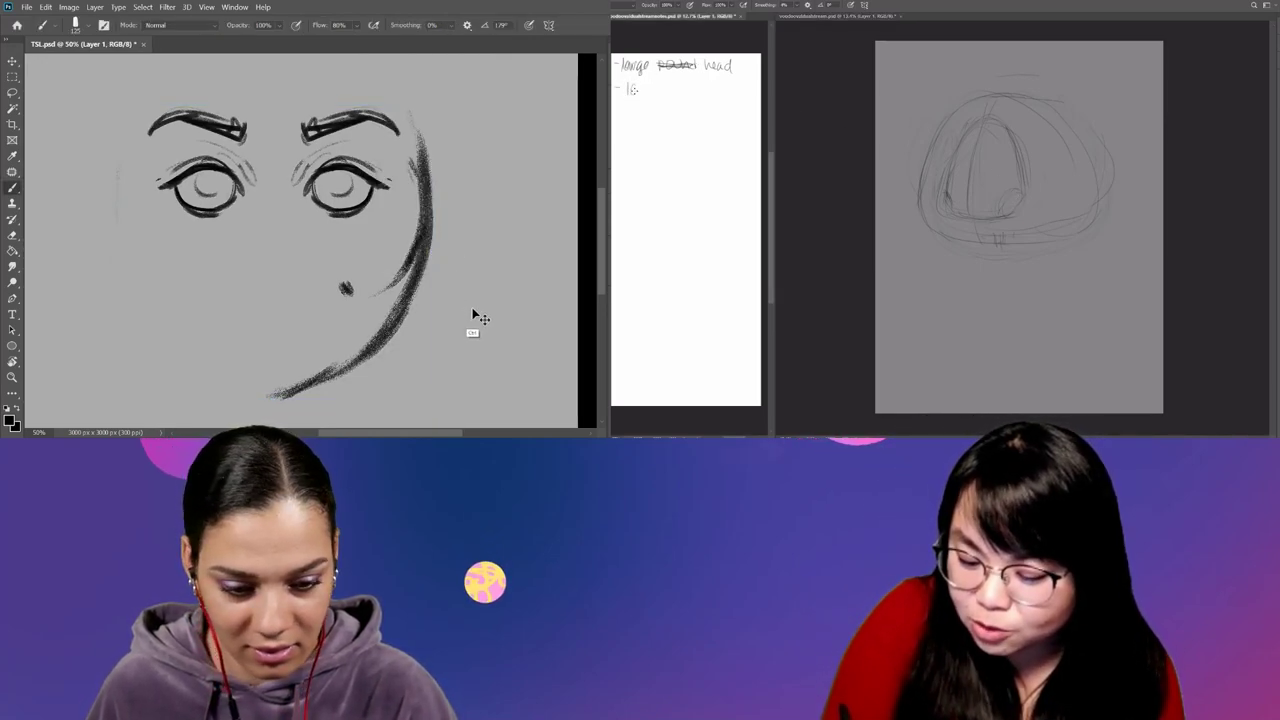
# Mirror the lasso-selected cheek curve horizontally and move it to form the face's left side.
pyautogui.press('l')
pyautogui.moveTo(378, 380)
pyautogui.mouseDown()
pyautogui.moveTo(440, 92)
pyautogui.moveTo(392, 403)
pyautogui.mouseUp()
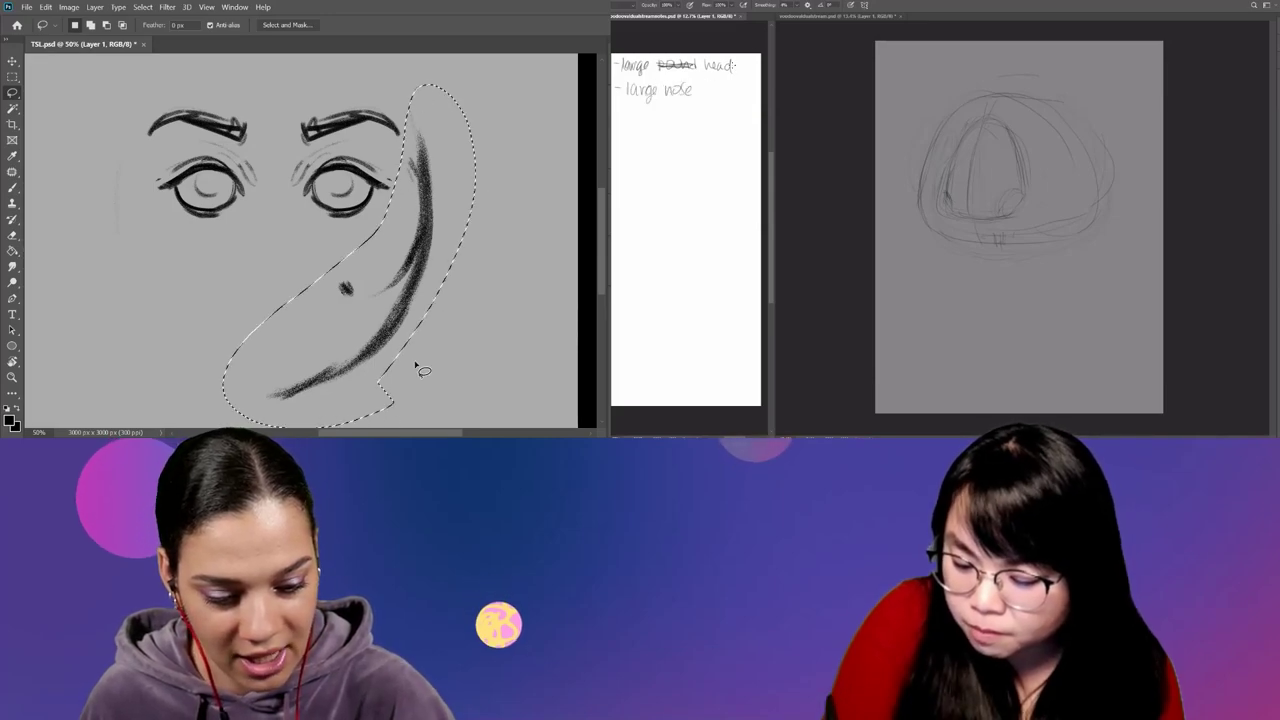
pyautogui.hotkey('ctrl', 'j')
pyautogui.hotkey('ctrl', 't')
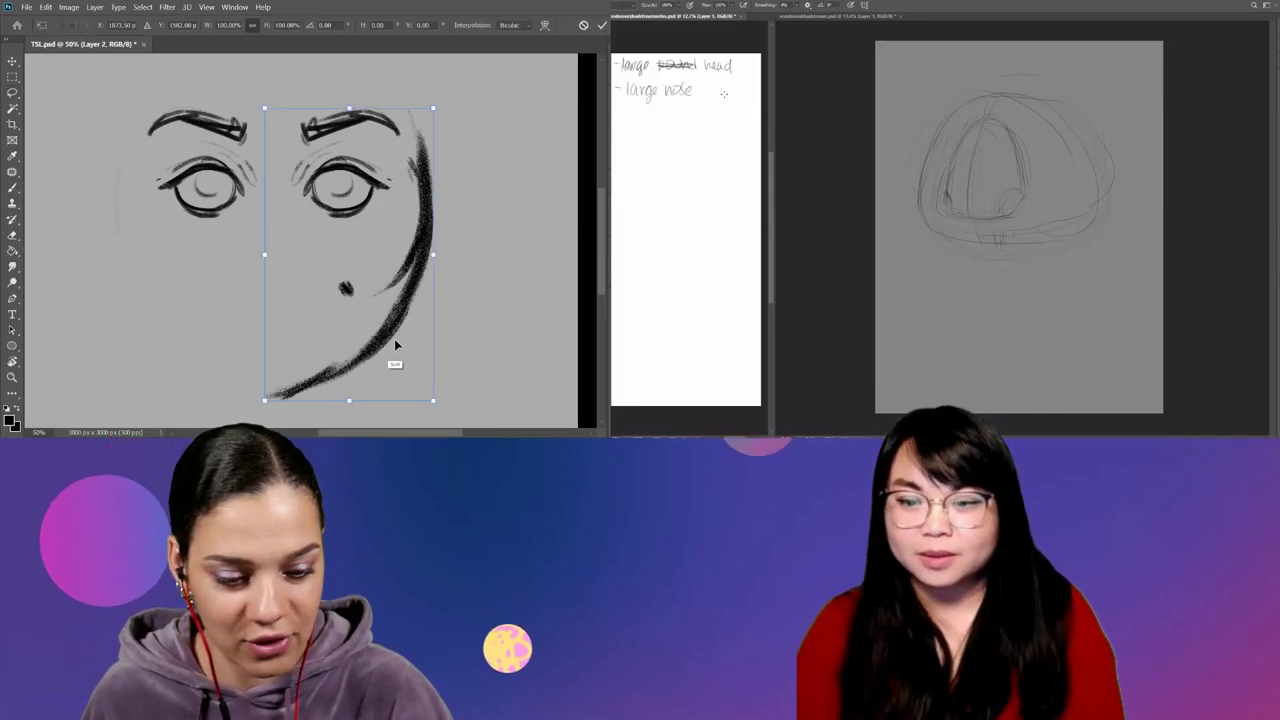
pyautogui.rightClick(394, 345)
pyautogui.click(428, 278)
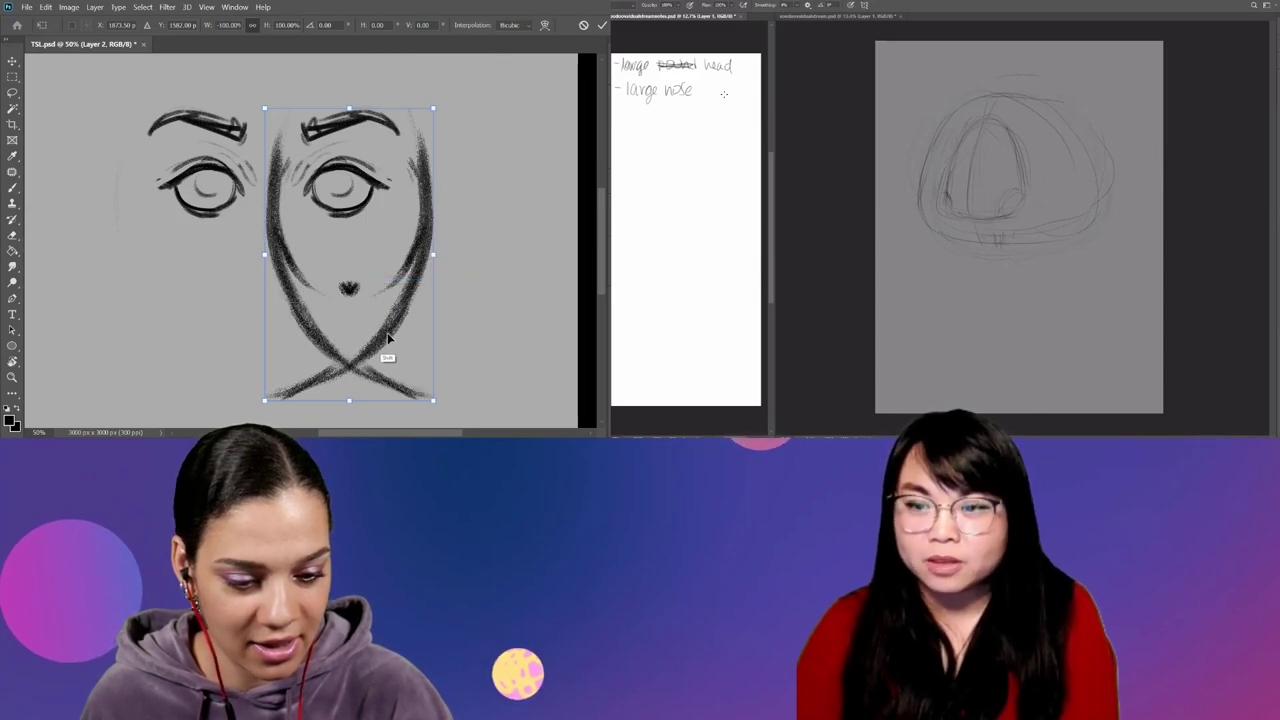
pyautogui.moveTo(389, 340); pyautogui.dragTo(236, 348)
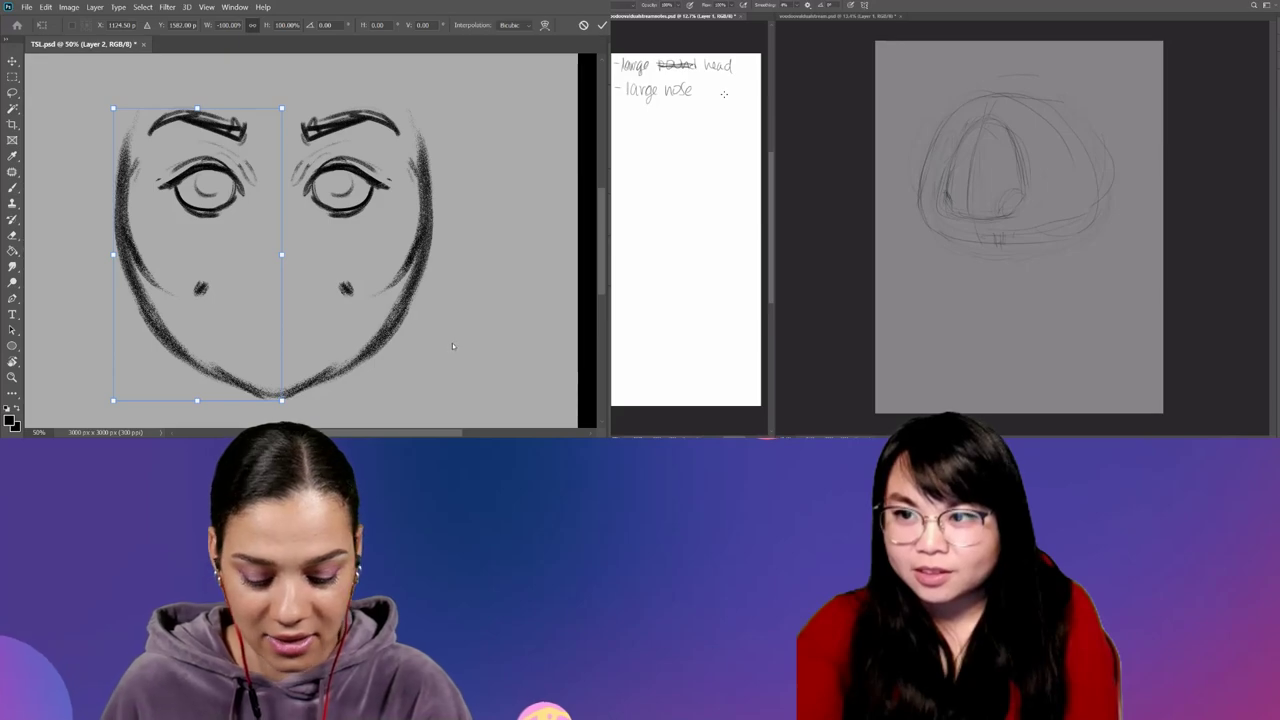
pyautogui.press('Return')
pyautogui.press('l')
pyautogui.scroll(-2, 444, 344)
pyautogui.scroll(3, 455, 320)
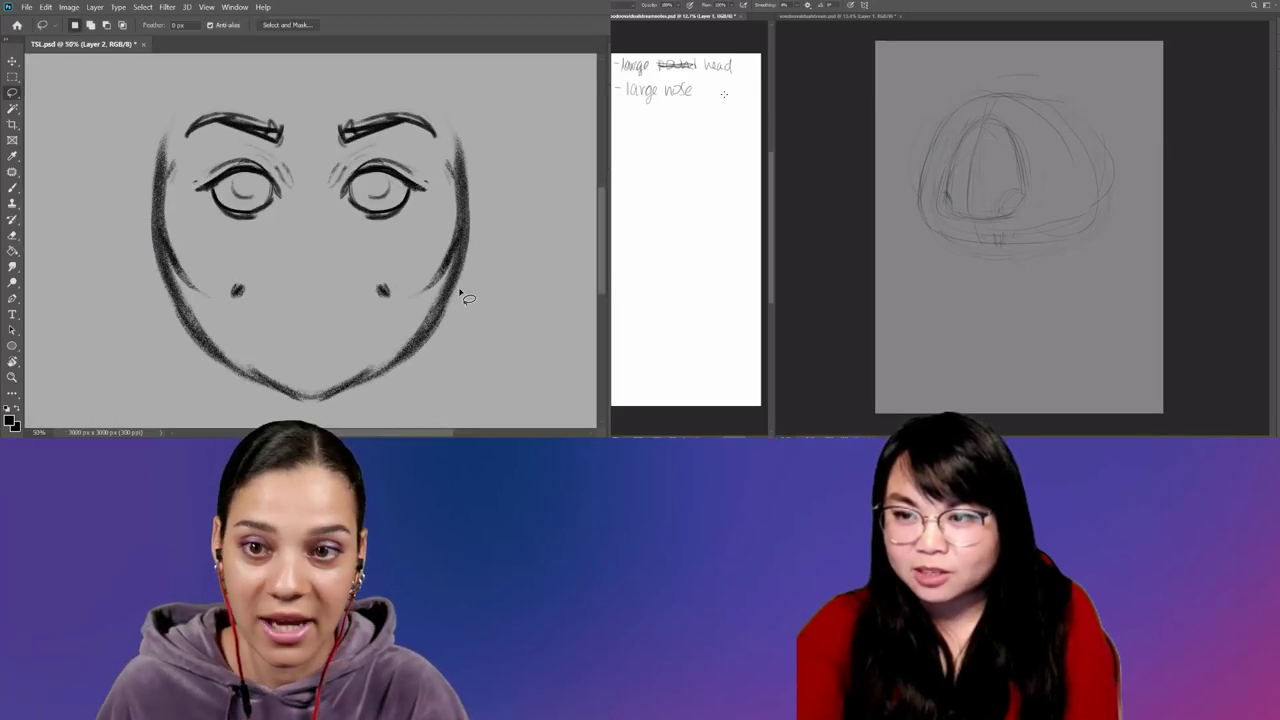
# Switch to the Brush and bring the sketch document into focus.
pyautogui.press('b')
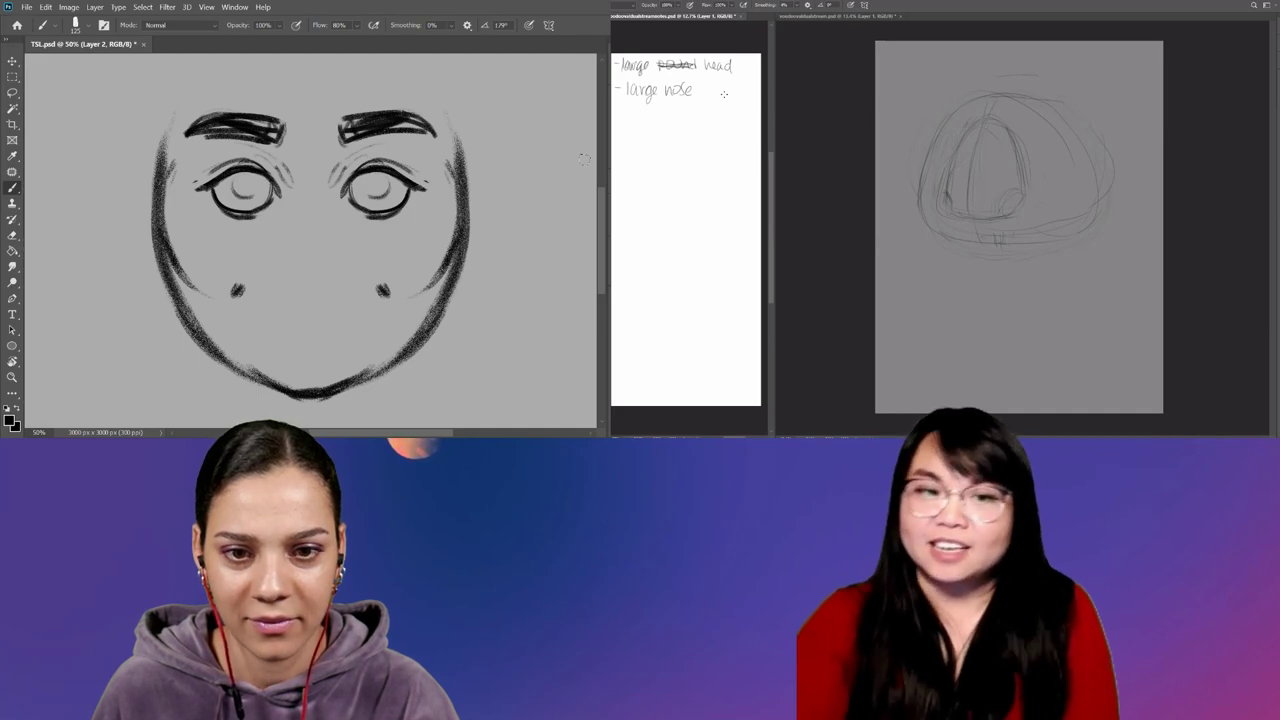
pyautogui.click(1089, 143)
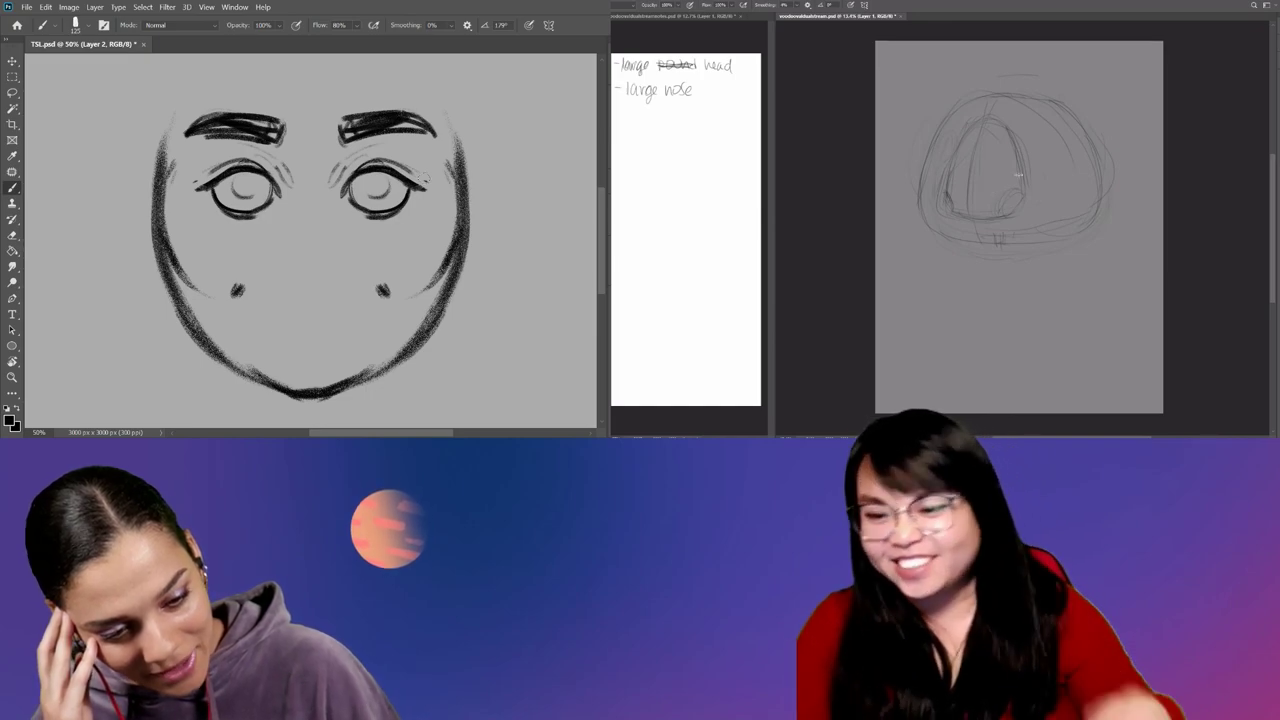
# Transform the face drawing, shifting it down to sit centred on the canvas.
pyautogui.hotkey('ctrl', '-')
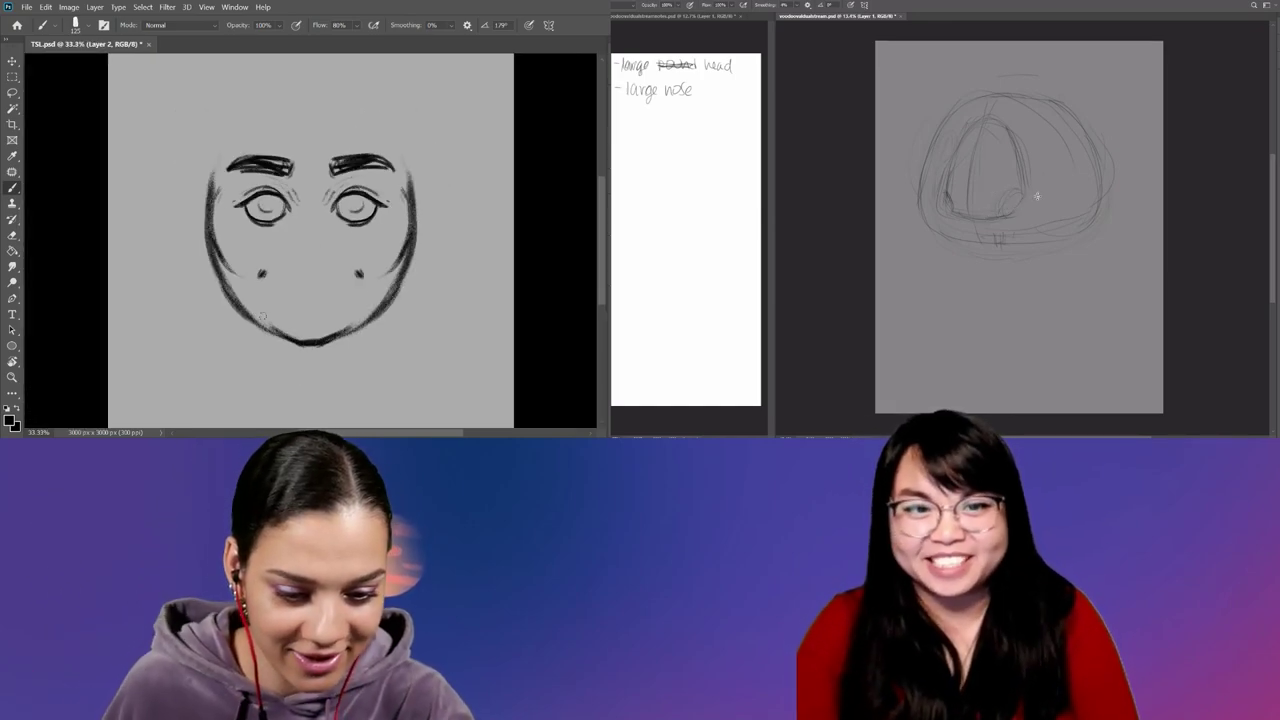
pyautogui.hotkey('ctrl', 't')
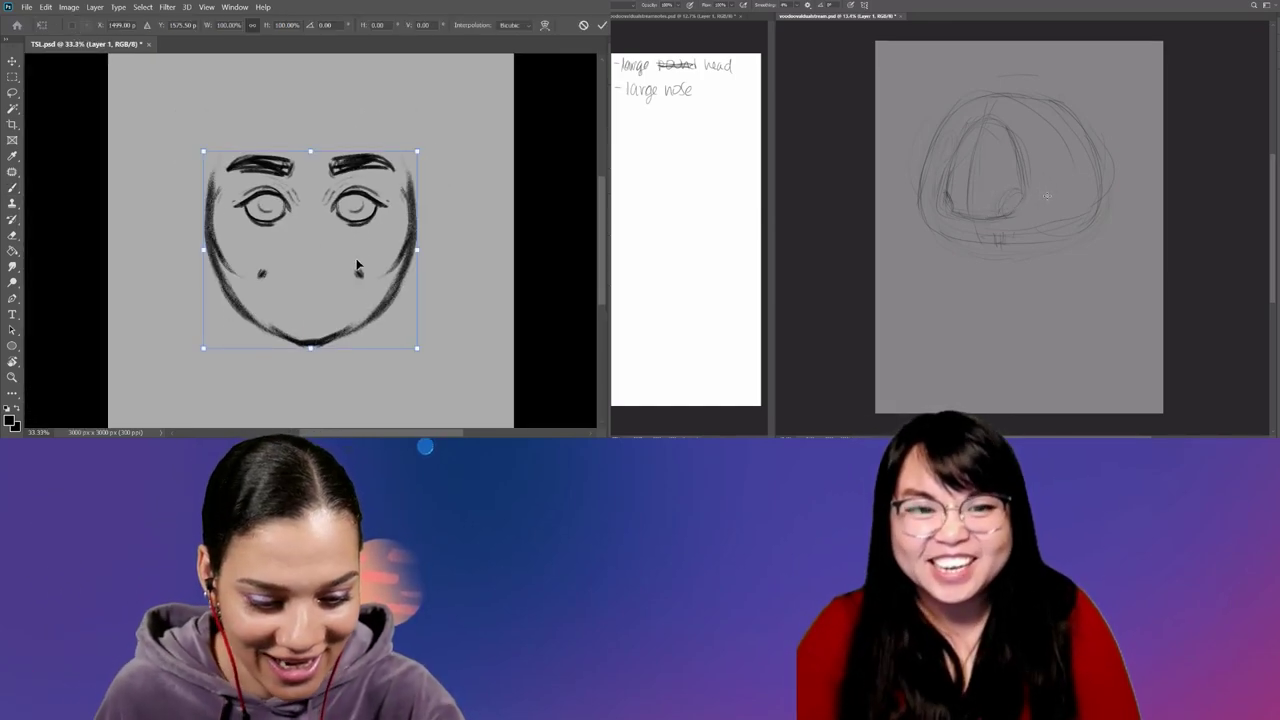
pyautogui.moveTo(358, 247)
pyautogui.mouseDown()
pyautogui.moveTo(348, 287)
pyautogui.moveTo(360, 275)
pyautogui.mouseUp()
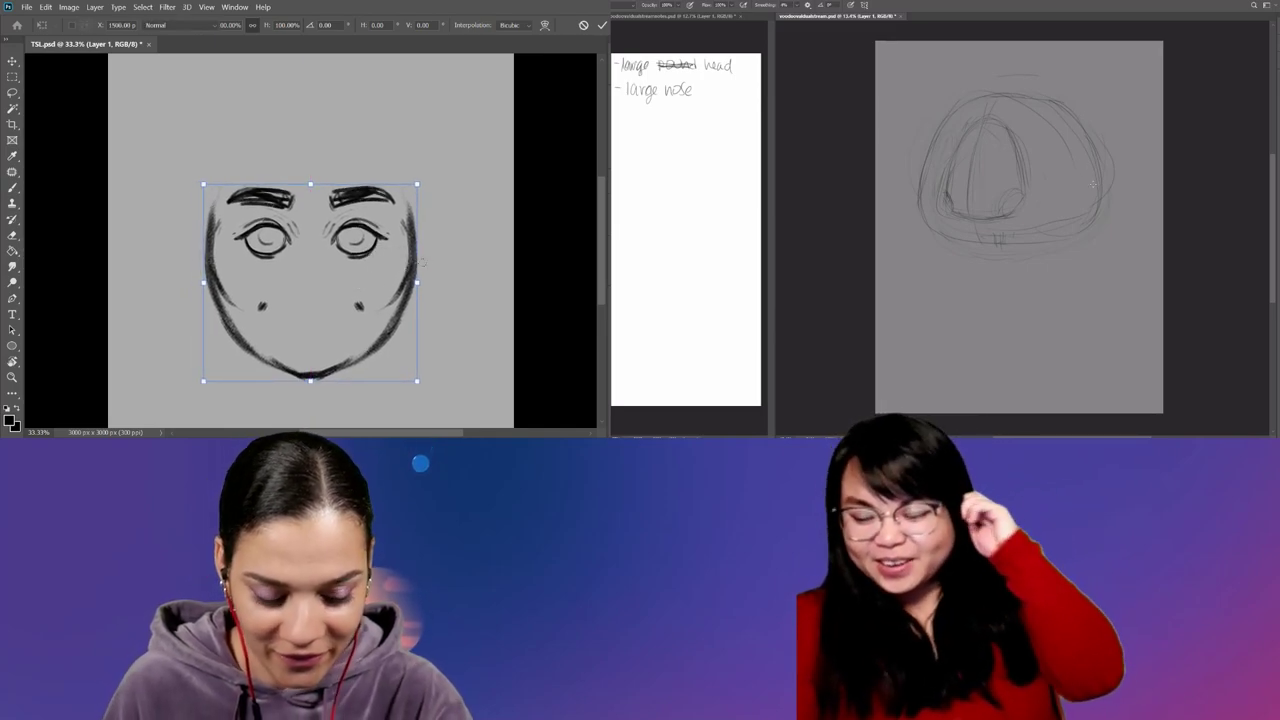
pyautogui.press('Return')
pyautogui.press('b')
pyautogui.hotkey('ctrl', '+')
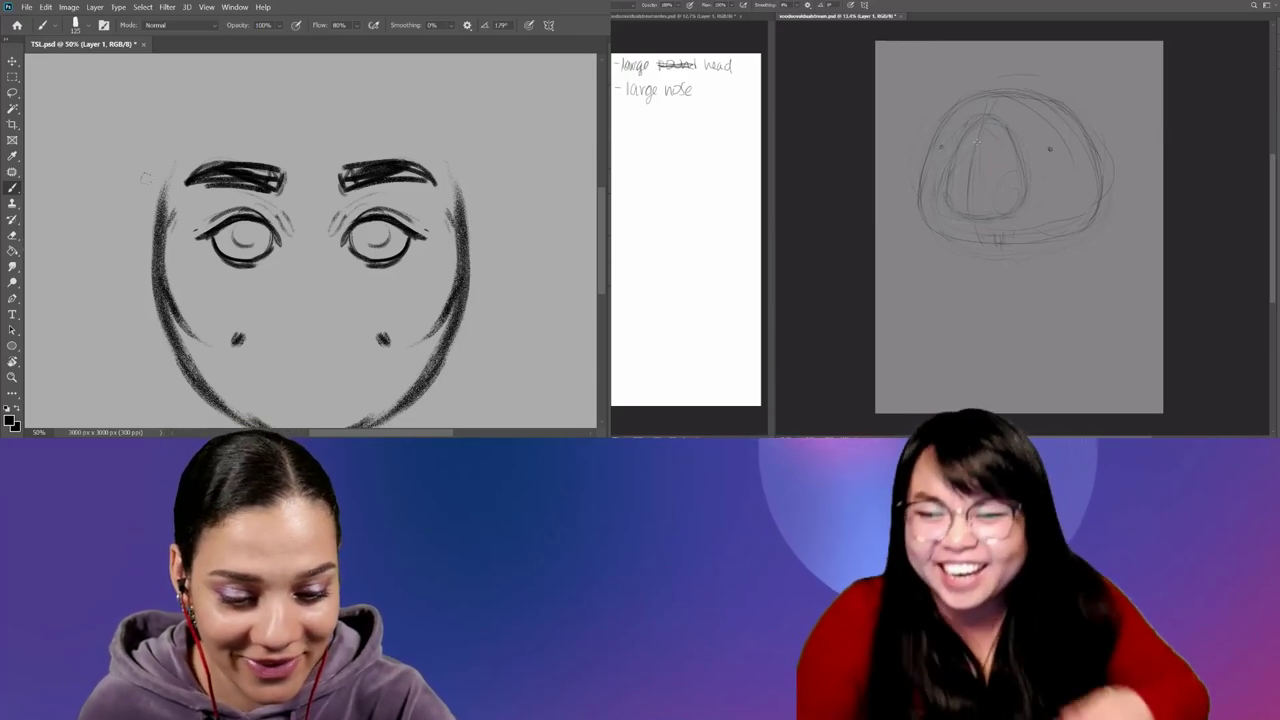
# Sketch the upper head outline above the face, undoing the overly thick stroke.
pyautogui.hotkey('ctrl', '-')
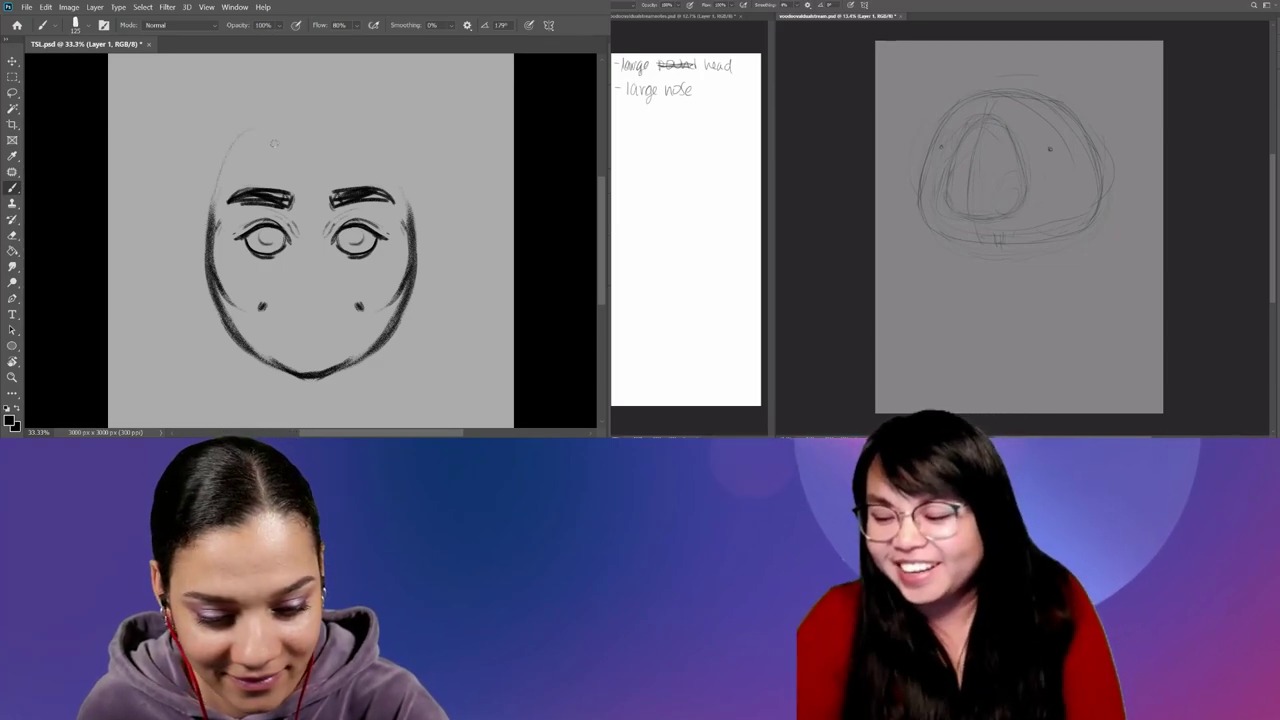
pyautogui.moveTo(222, 182); pyautogui.dragTo(400, 152)
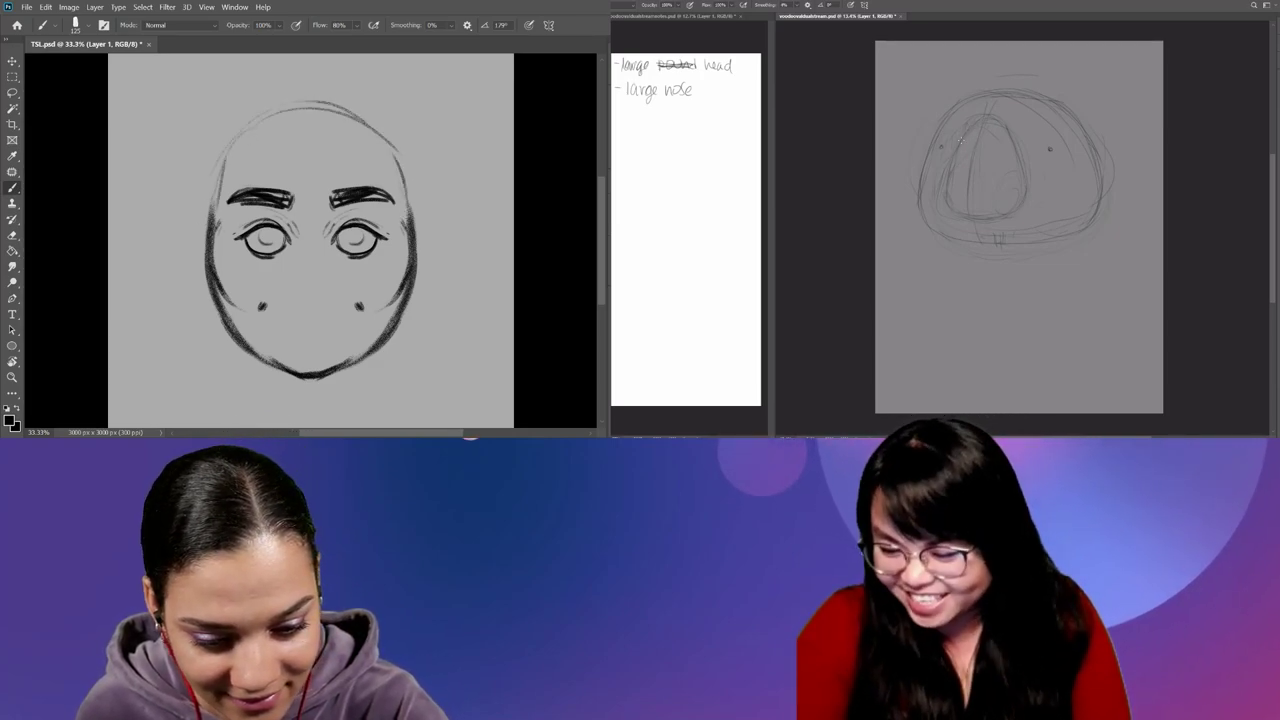
pyautogui.moveTo(211, 206); pyautogui.dragTo(305, 101)
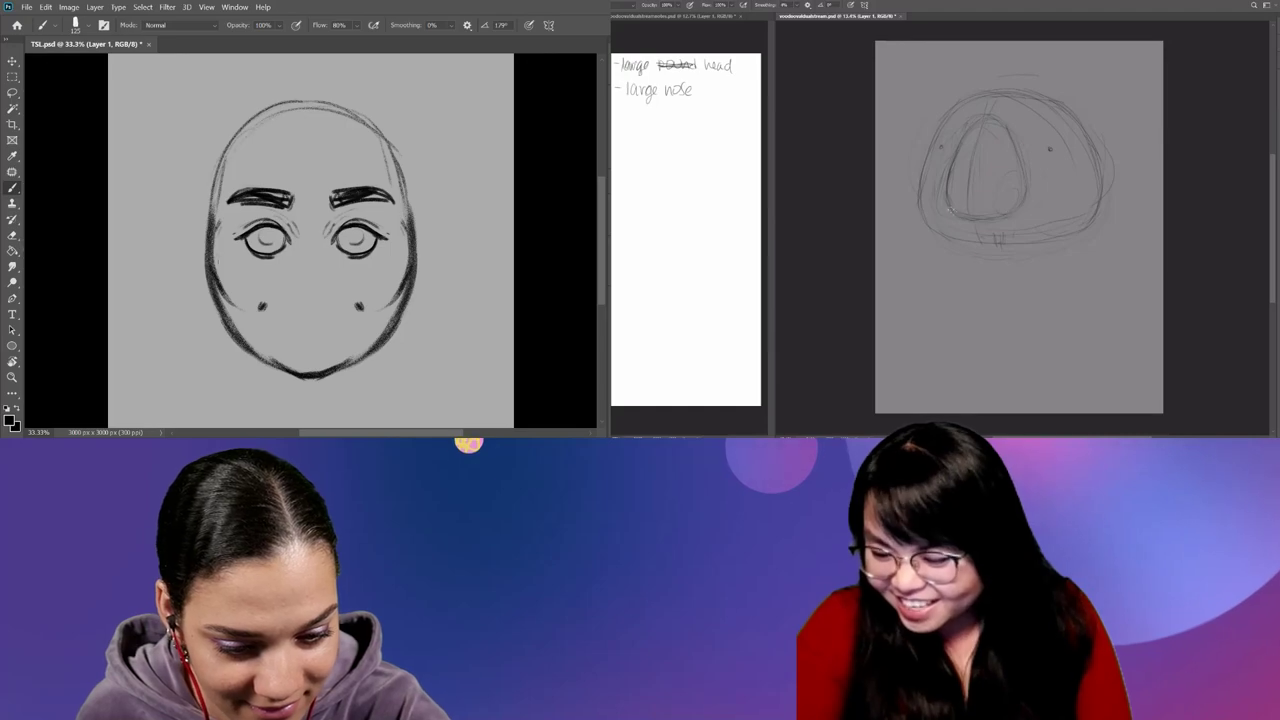
pyautogui.moveTo(206, 232); pyautogui.dragTo(360, 112)
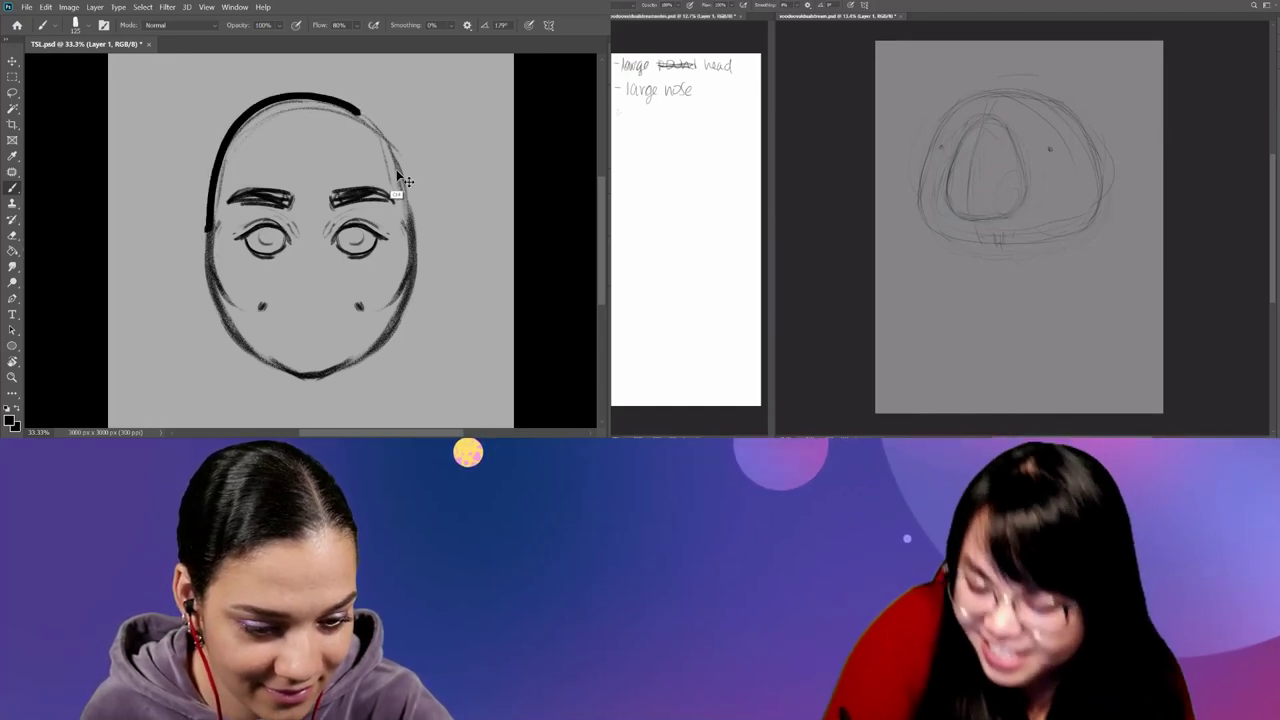
pyautogui.hotkey('ctrl', 'z')
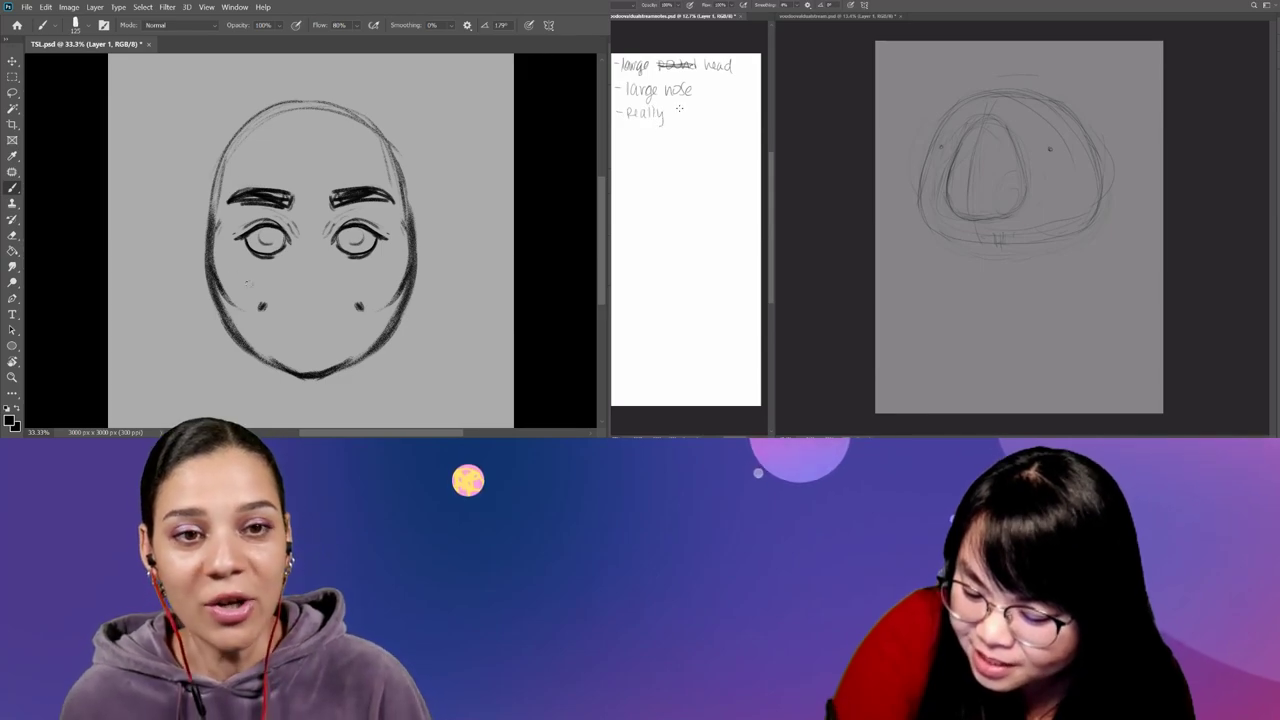
# Write 'Really small eyes' in the notes and dab dark marks near the head top.
pyautogui.moveTo(641, 113); pyautogui.dragTo(719, 106)
pyautogui.hotkey('ctrl', '+')
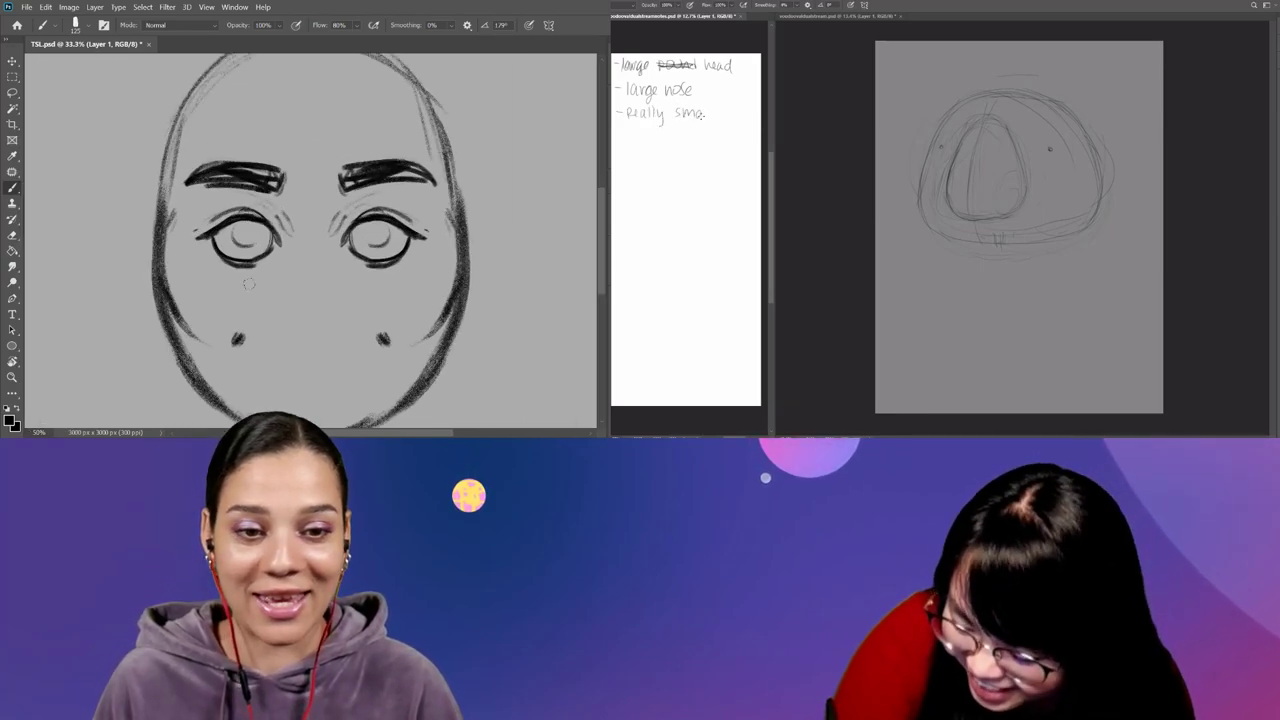
pyautogui.scroll(2, 249, 284)
pyautogui.moveTo(719, 106); pyautogui.dragTo(748, 112)
pyautogui.scroll(-2, 310, 240)
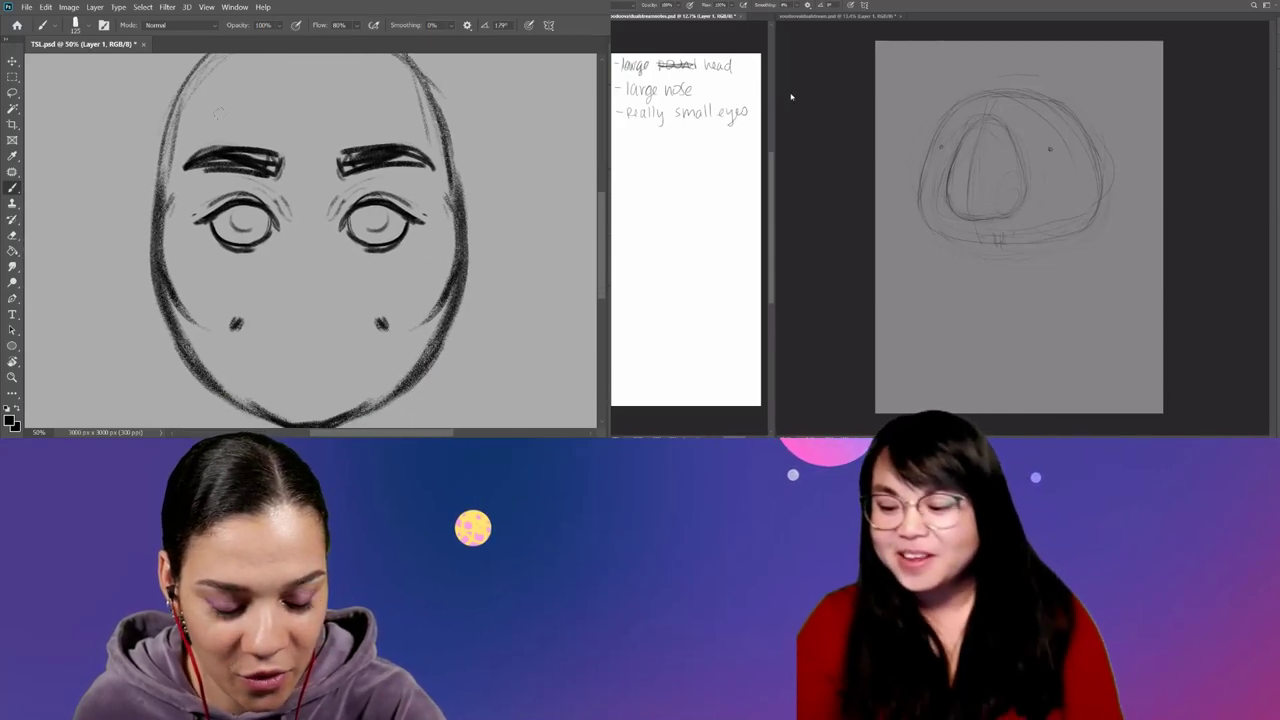
pyautogui.scroll(2, 250, 200)
pyautogui.click(312, 92)
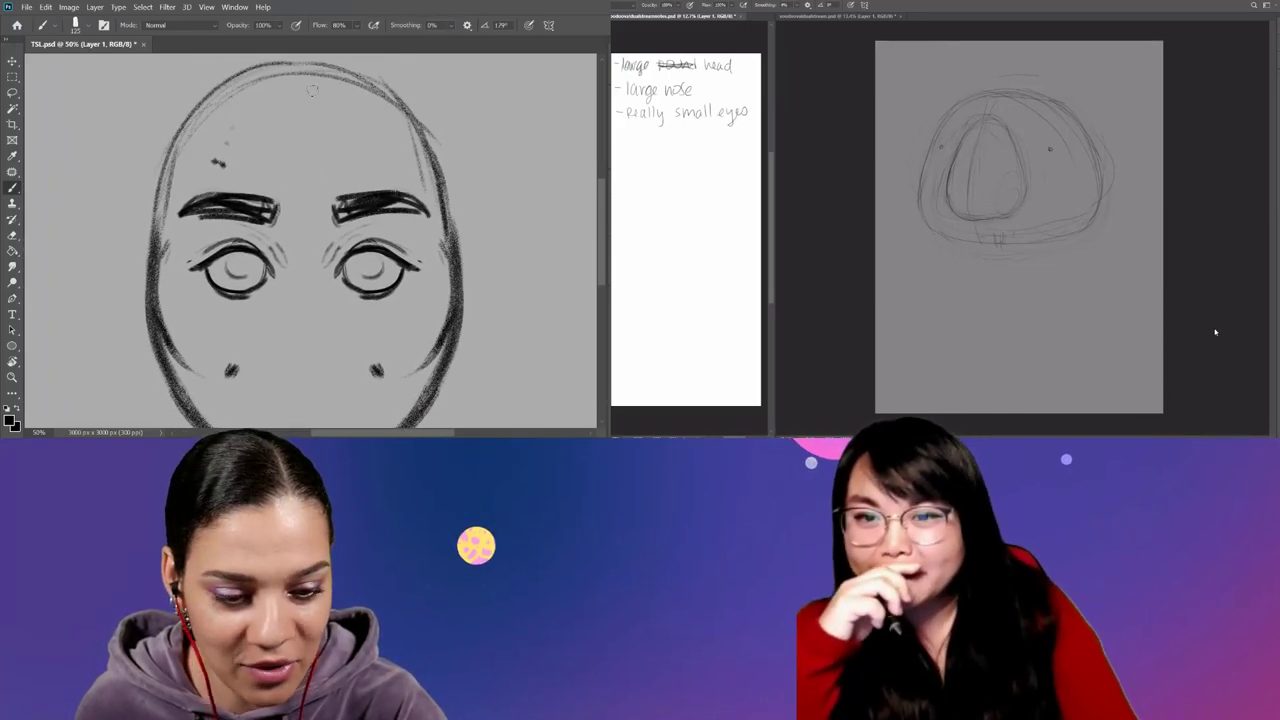
pyautogui.moveTo(313, 93); pyautogui.dragTo(322, 107)
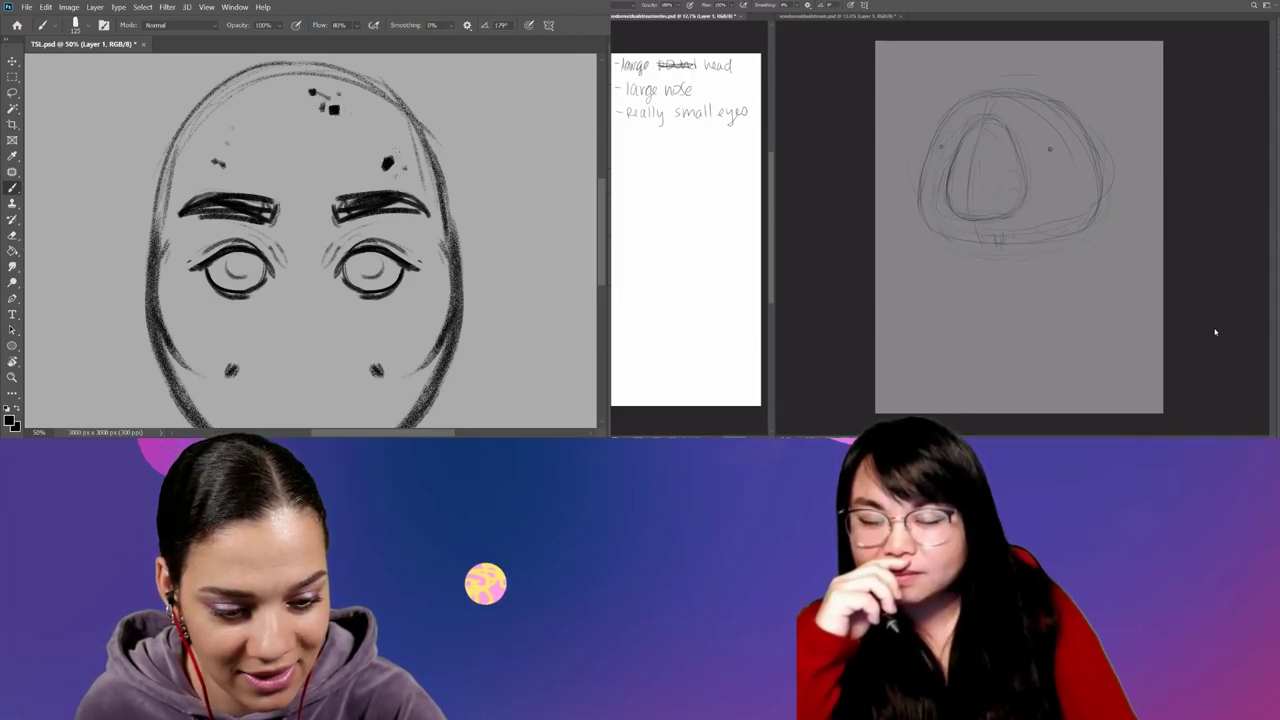
# Add small dark freckle marks on the right forehead, erasing excess, then pan to the cheeks.
pyautogui.hotkey('ctrl', 'z')
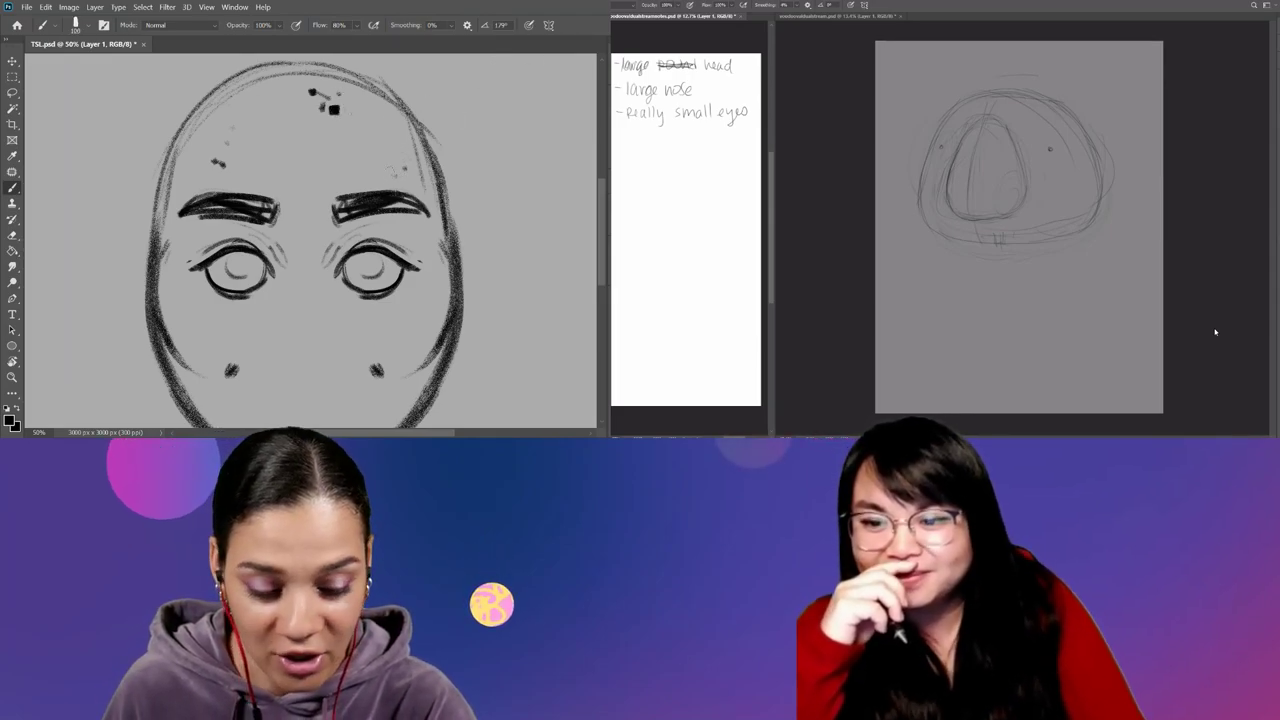
pyautogui.hotkey('ctrl', 'shift', 'z')
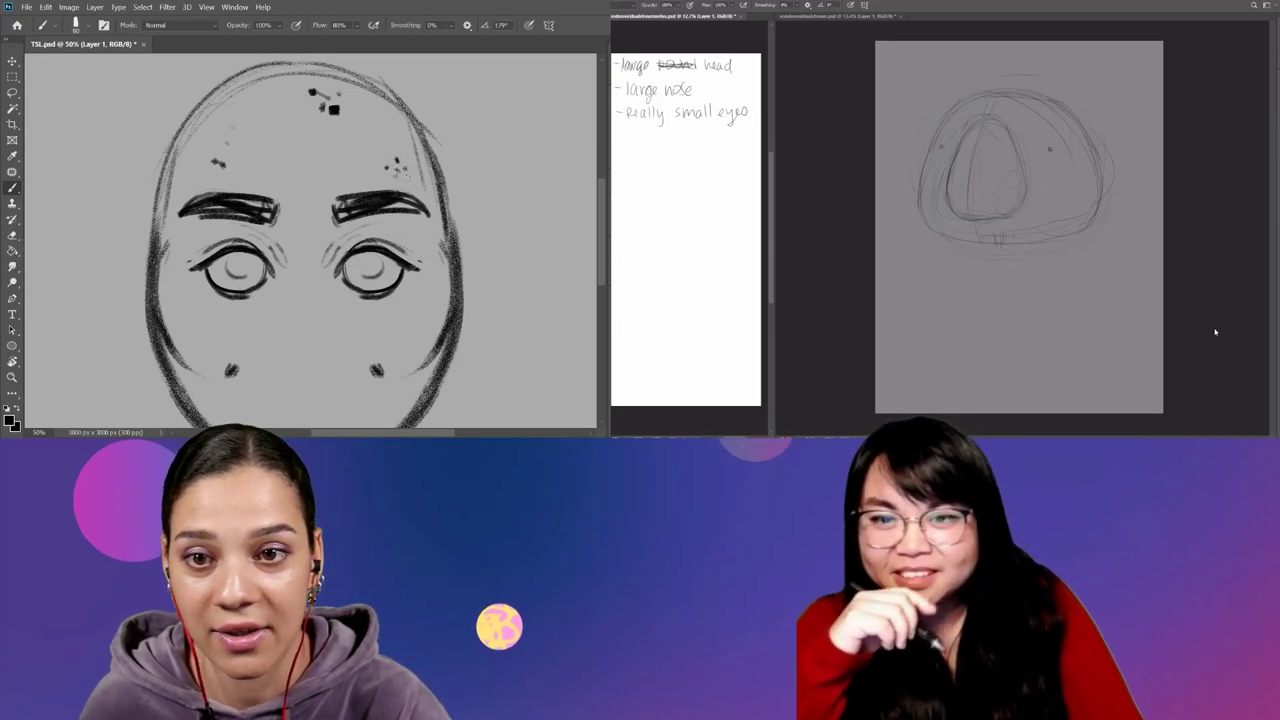
pyautogui.moveTo(389, 131); pyautogui.dragTo(390, 145)
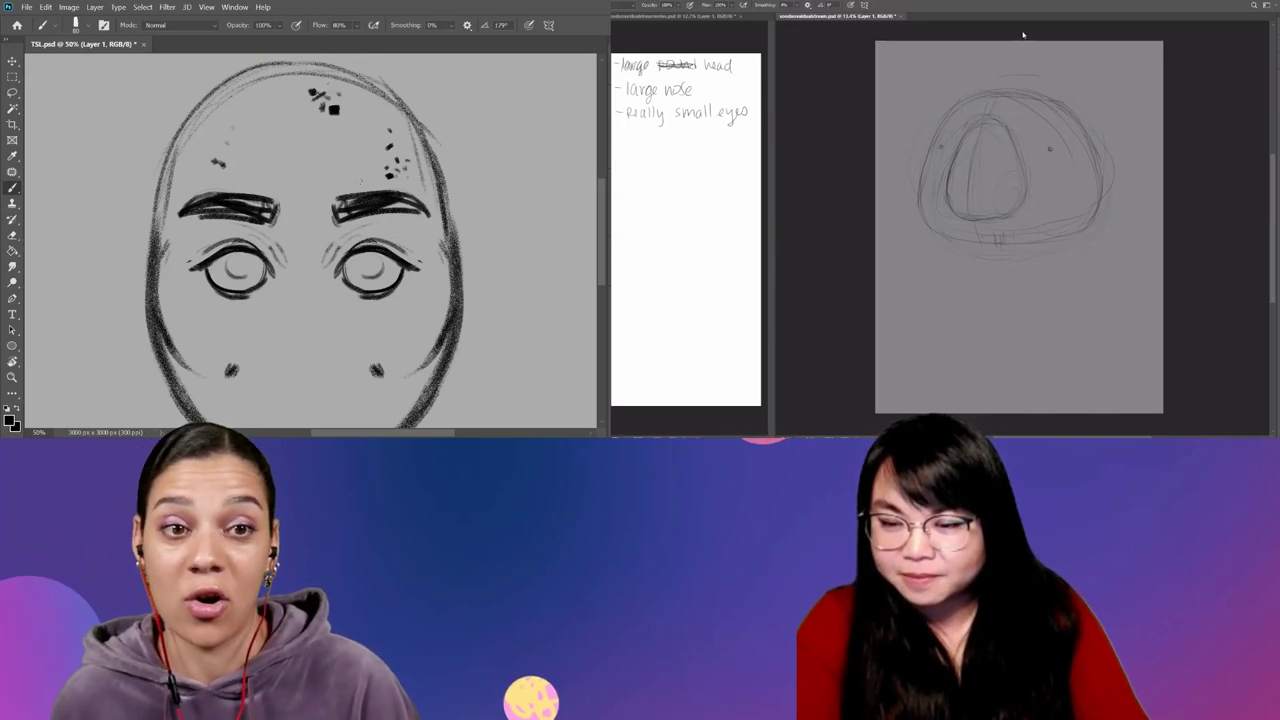
pyautogui.press('e')
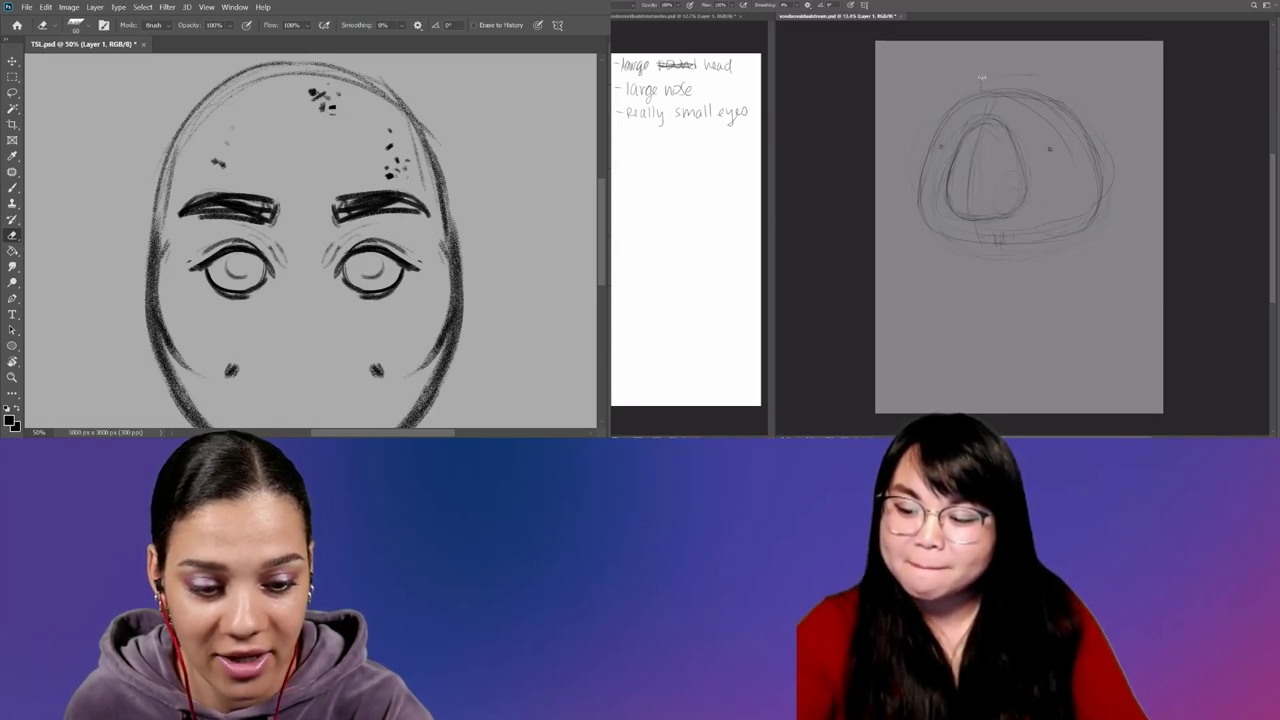
pyautogui.moveTo(993, 73)
pyautogui.mouseDown()
pyautogui.moveTo(996, 52)
pyautogui.moveTo(1042, 92)
pyautogui.mouseUp()
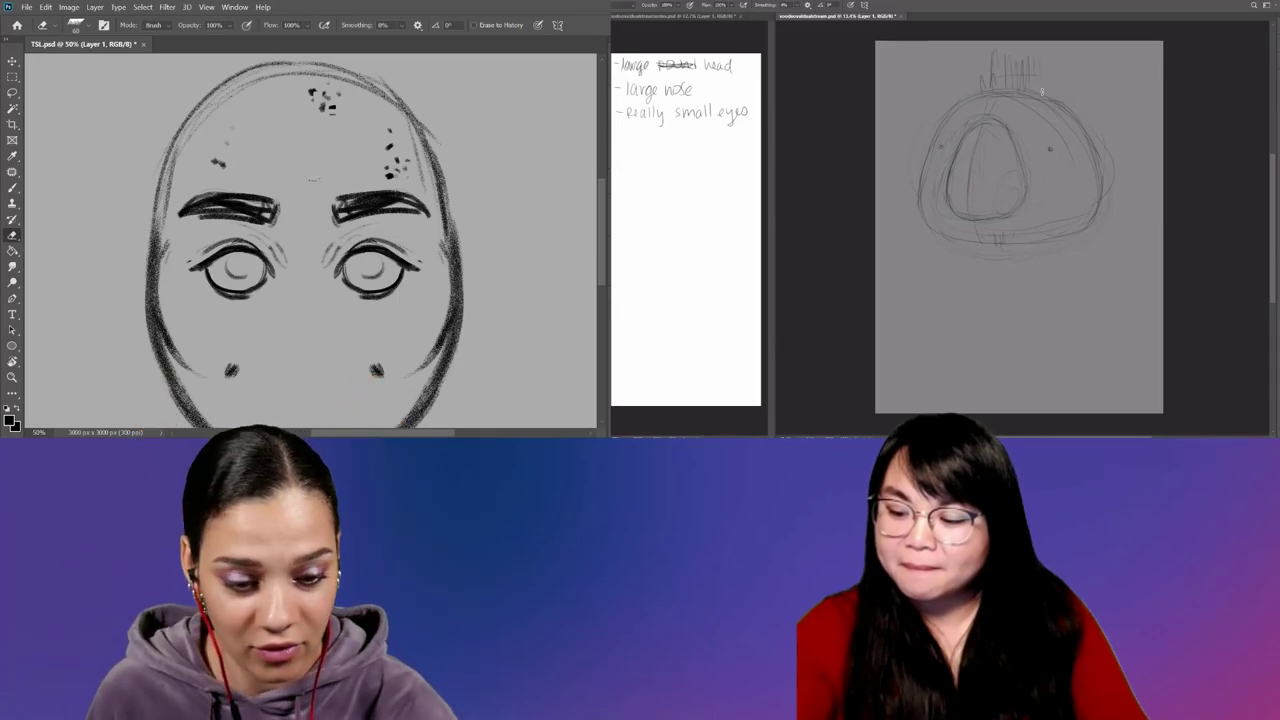
pyautogui.press('b')
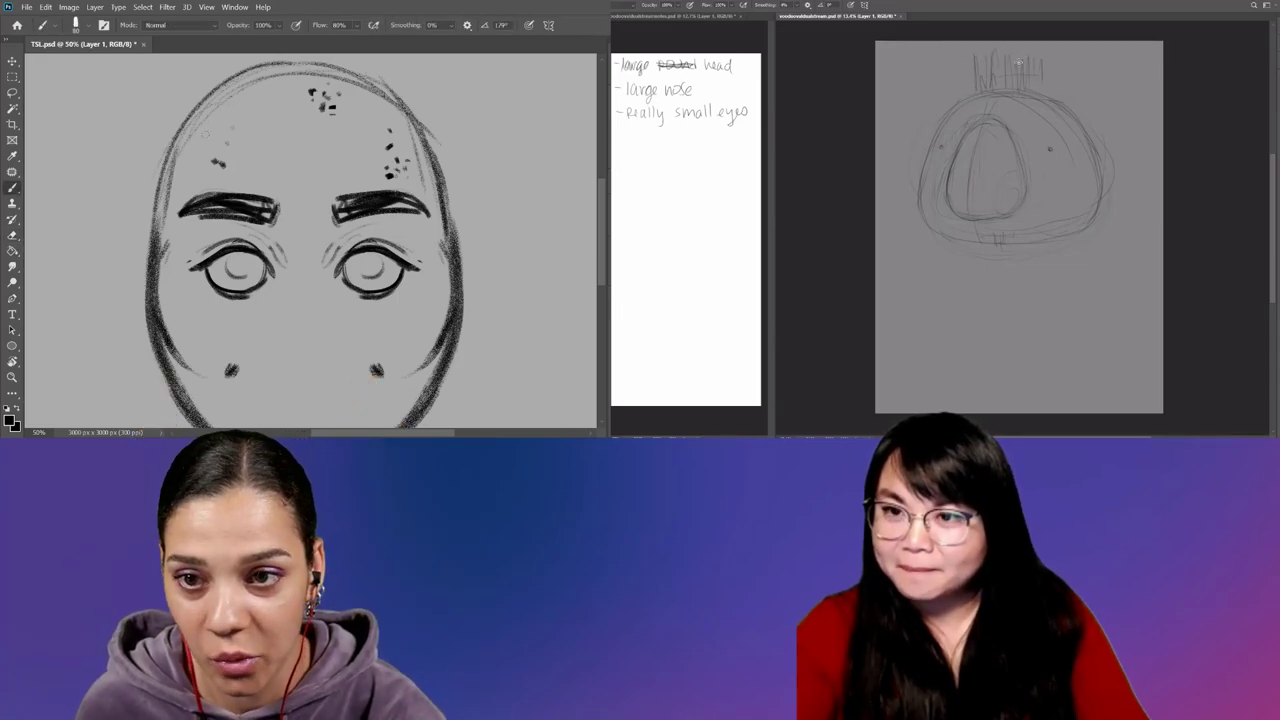
pyautogui.moveTo(242, 218); pyautogui.dragTo(260, 128)
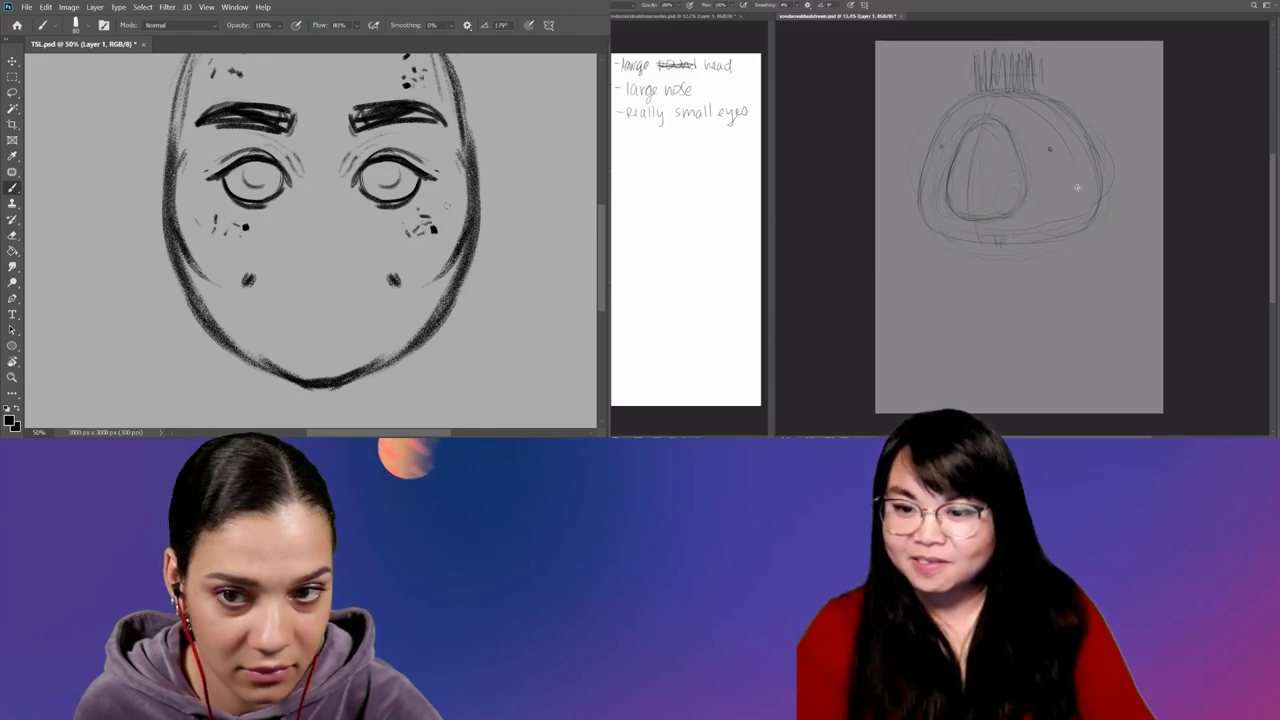
# Zoom out and pan until the whole freckled egg-shaped head is visible.
pyautogui.press('e')
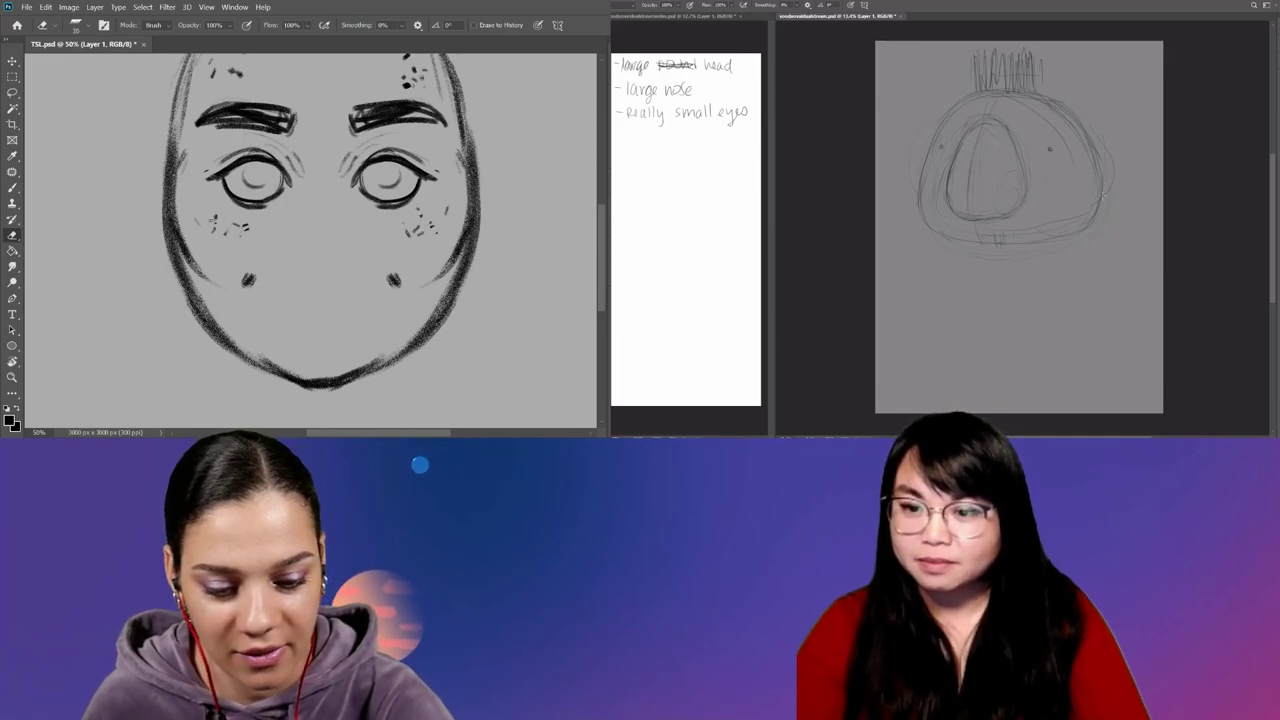
pyautogui.scroll(2, 310, 240)
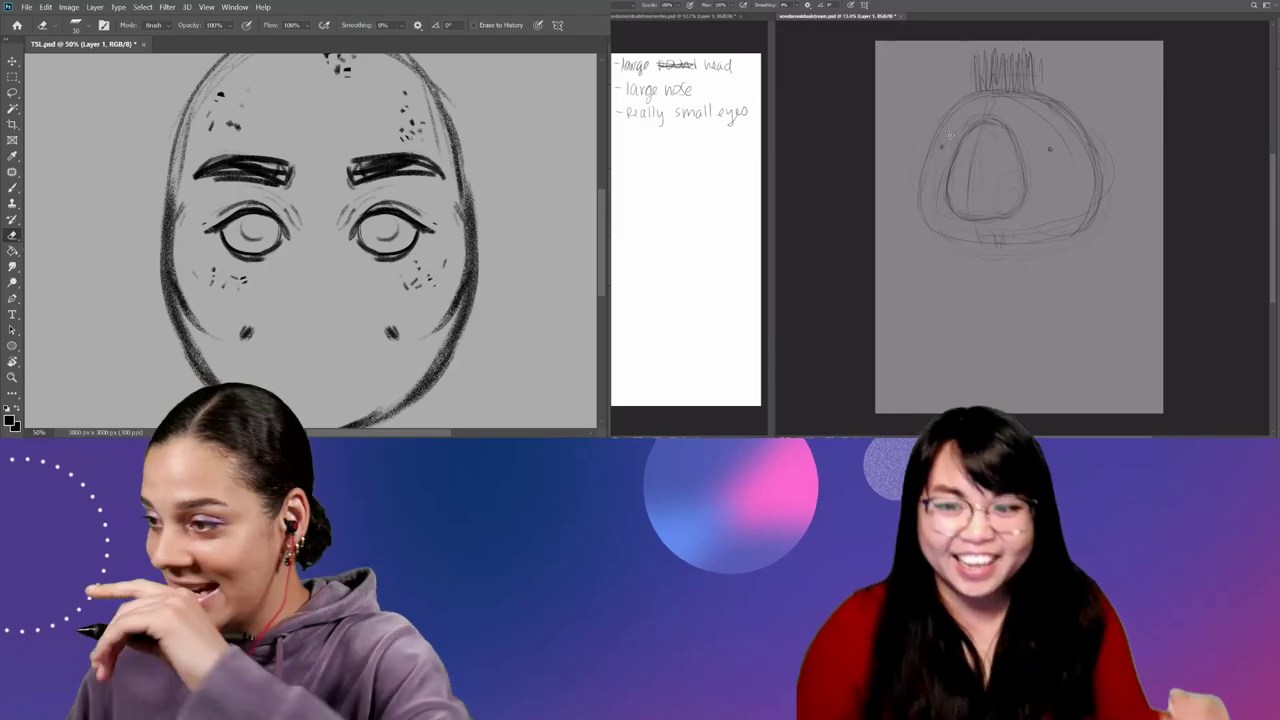
pyautogui.moveTo(433, 160); pyautogui.dragTo(422, 227)
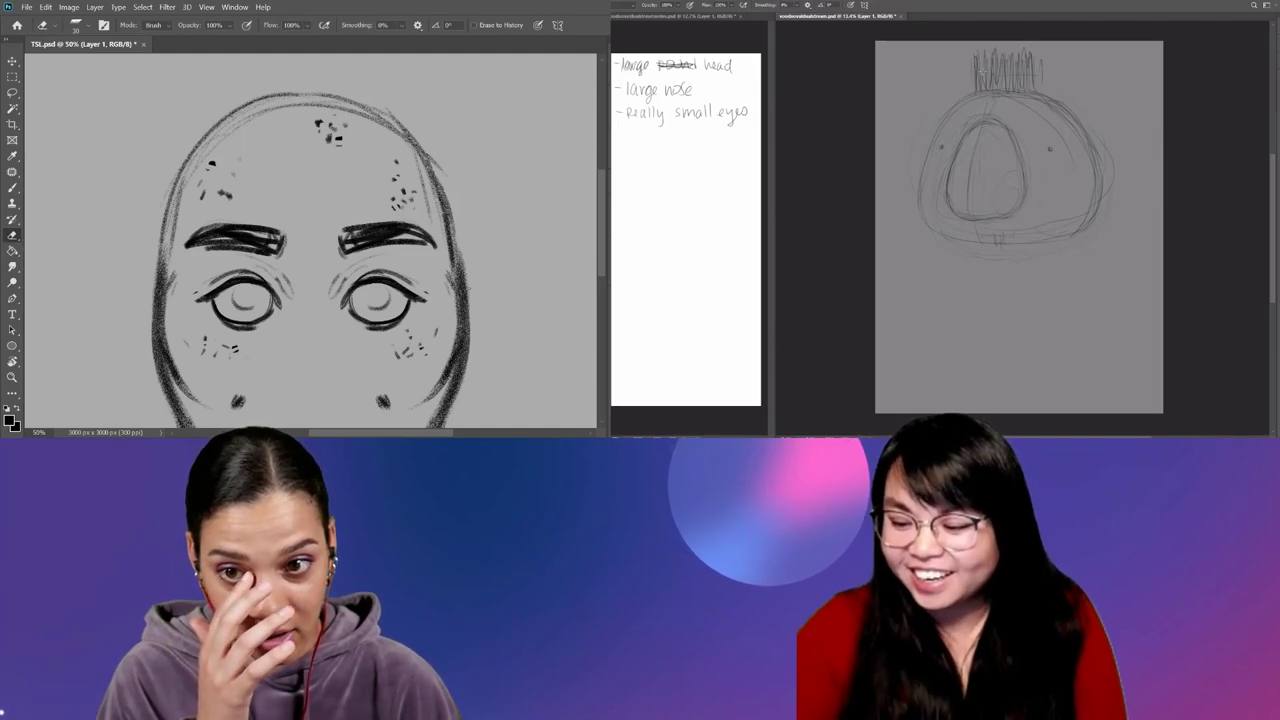
pyautogui.press('b')
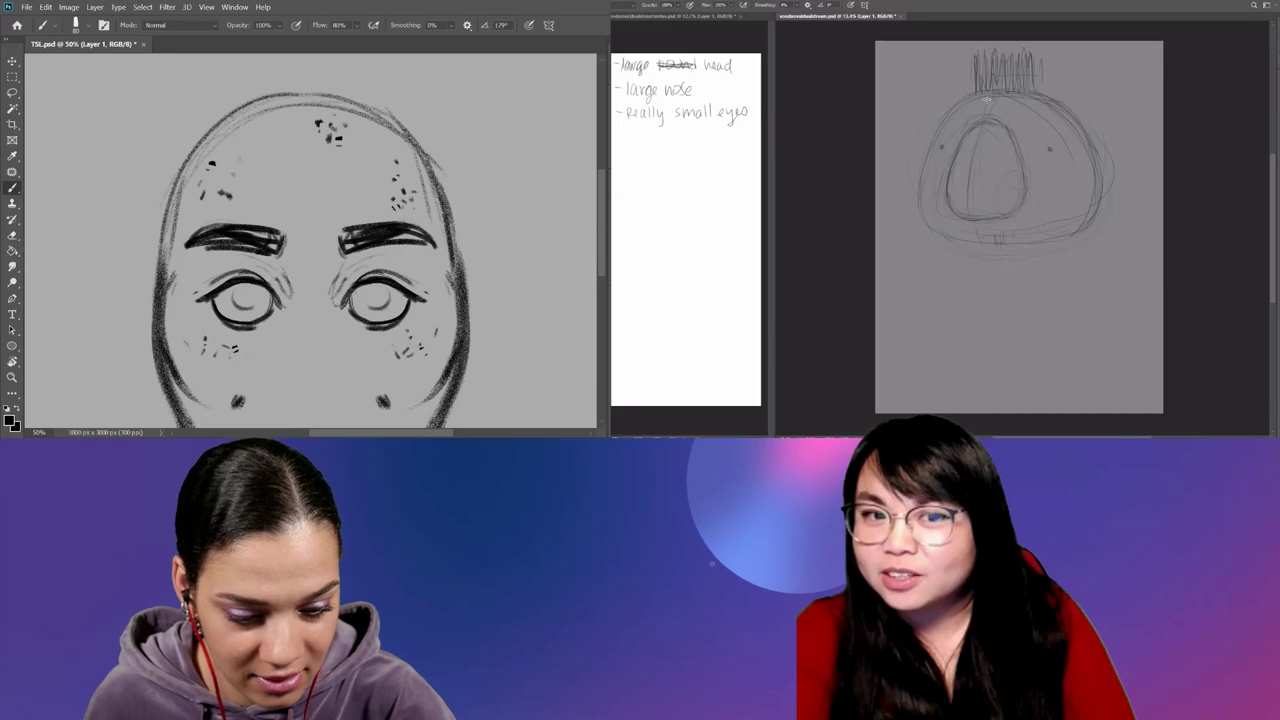
pyautogui.moveTo(336, 332)
pyautogui.mouseDown()
pyautogui.moveTo(388, 310)
pyautogui.moveTo(388, 378)
pyautogui.moveTo(388, 298)
pyautogui.moveTo(388, 419)
pyautogui.mouseUp()
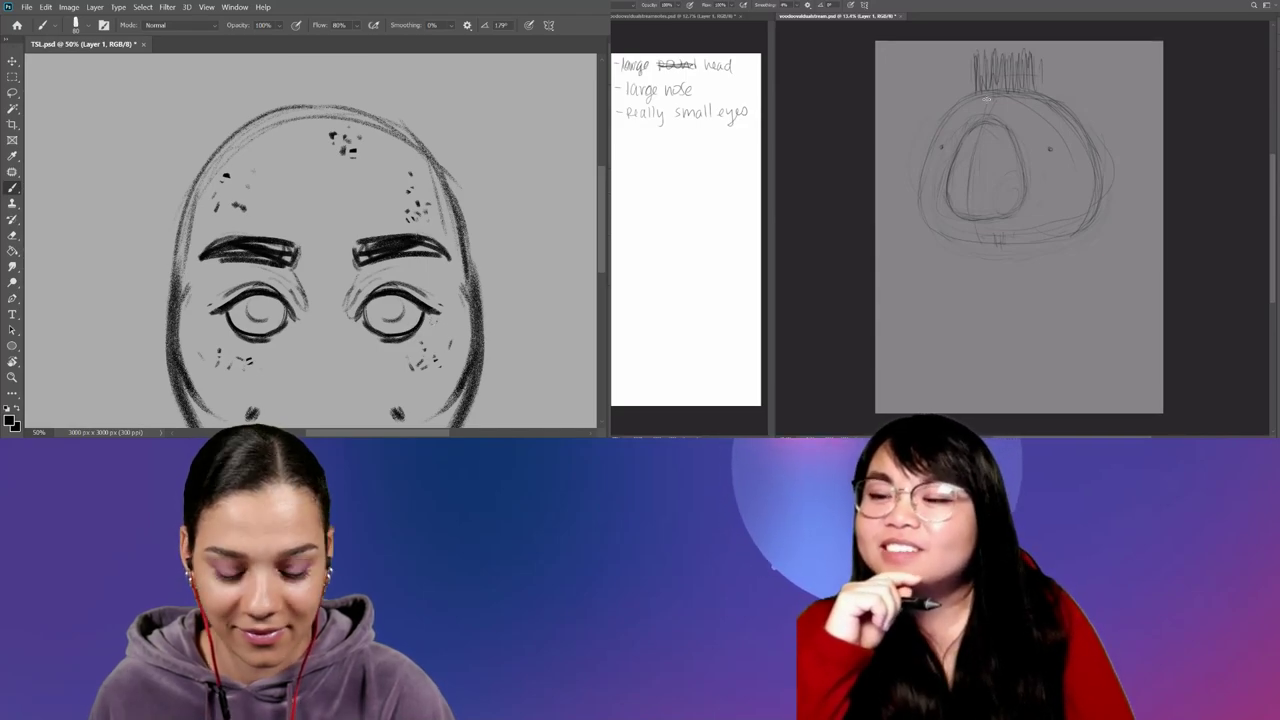
pyautogui.hotkey('ctrl', '-')
pyautogui.moveTo(428, 335); pyautogui.dragTo(424, 305)
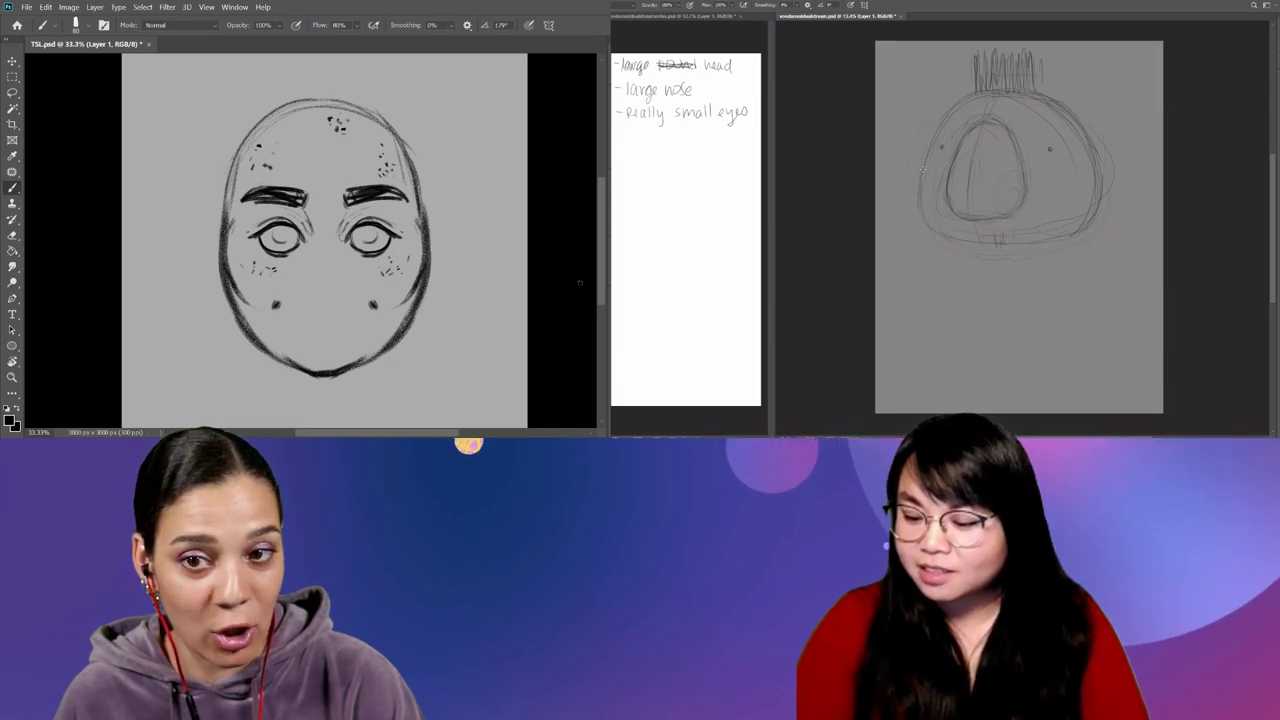
# Erase the stray dark mark on the lower right of the face and zoom out to 25%.
pyautogui.press('e')
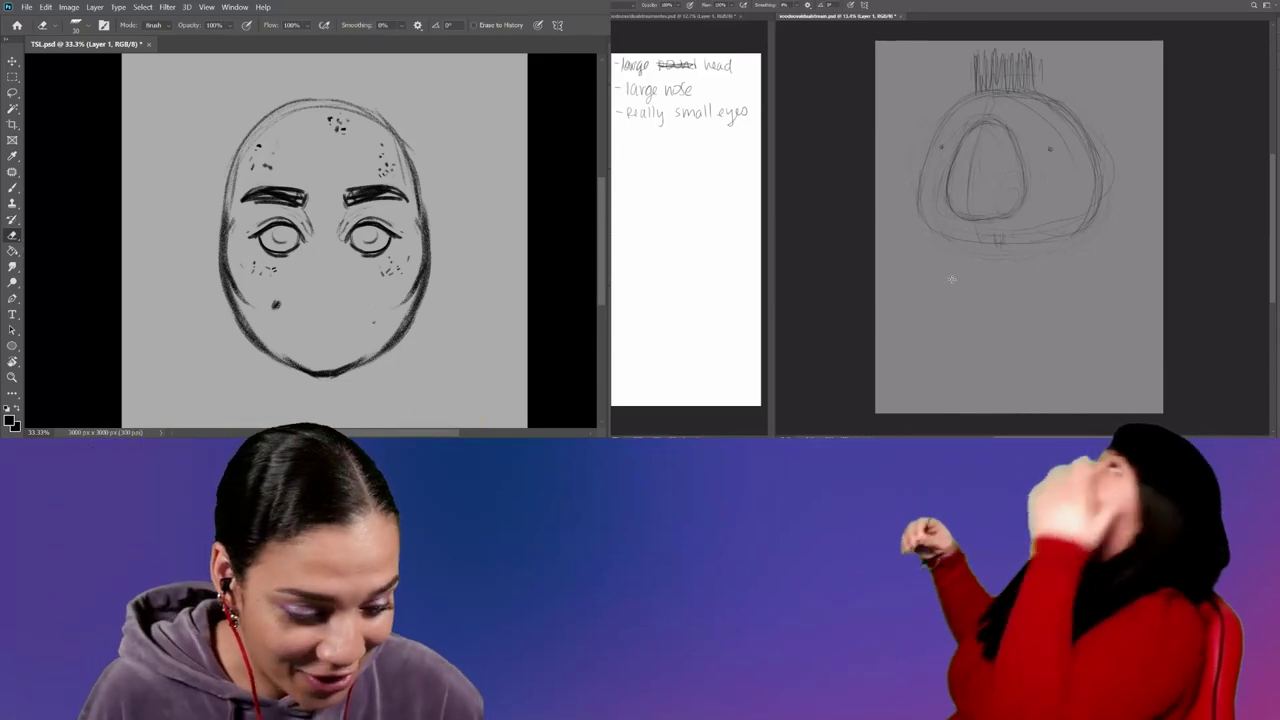
pyautogui.hotkey('ctrl', '-')
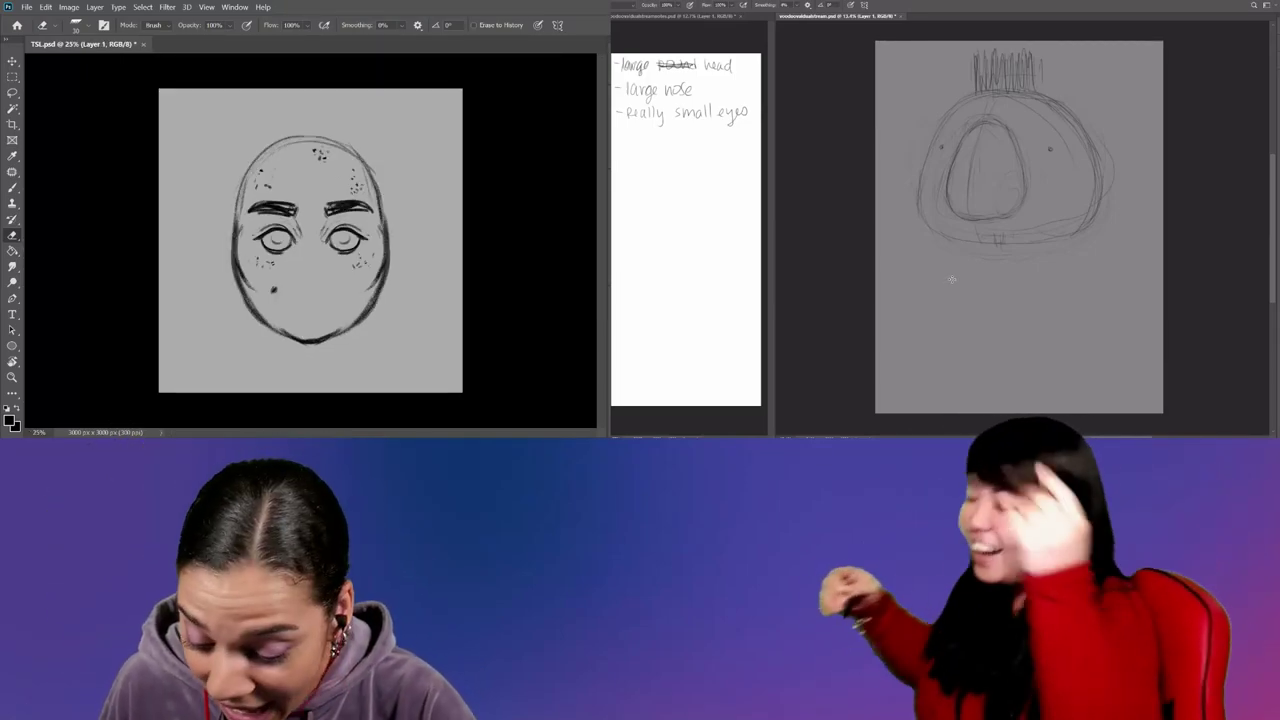
pyautogui.hotkey('ctrl', 't')
# Scale the face drawing down to about 61% and commit the resize.
pyautogui.moveTo(386, 131)
pyautogui.mouseDown()
pyautogui.moveTo(358, 204)
pyautogui.moveTo(368, 178)
pyautogui.mouseUp()
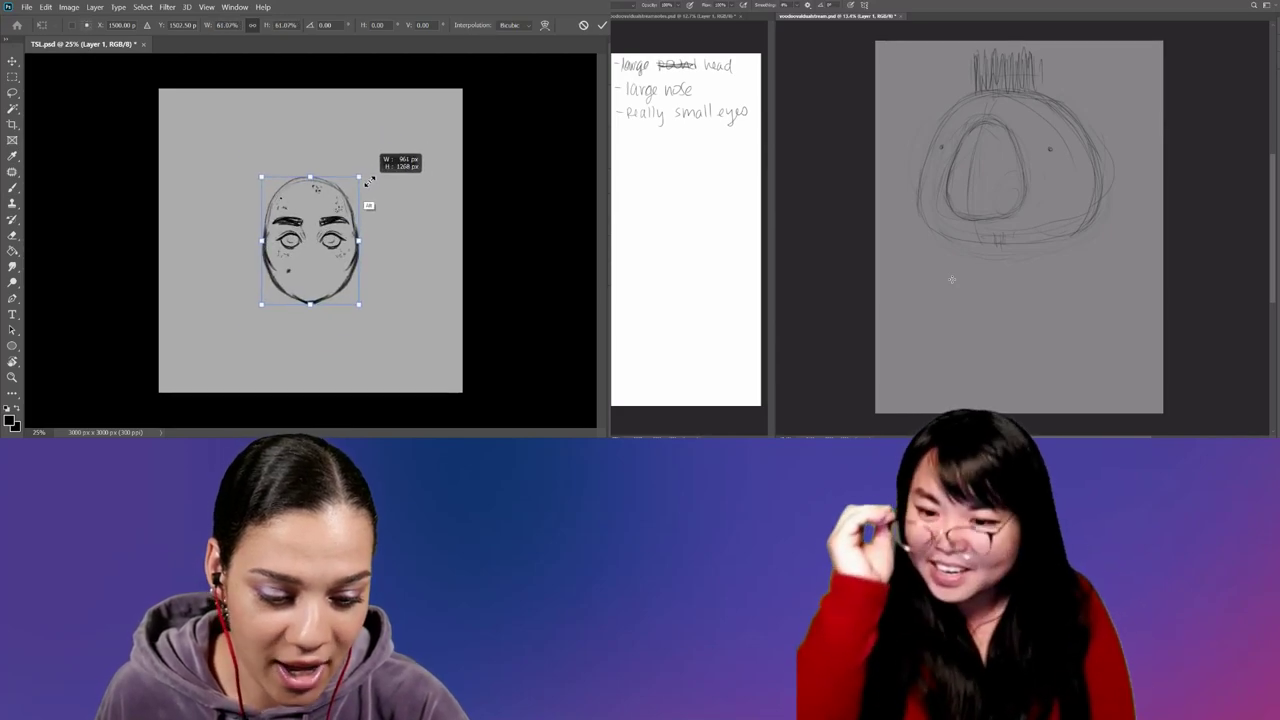
pyautogui.hotkey('ctrl', '+')
pyautogui.press('Return')
pyautogui.press('e')
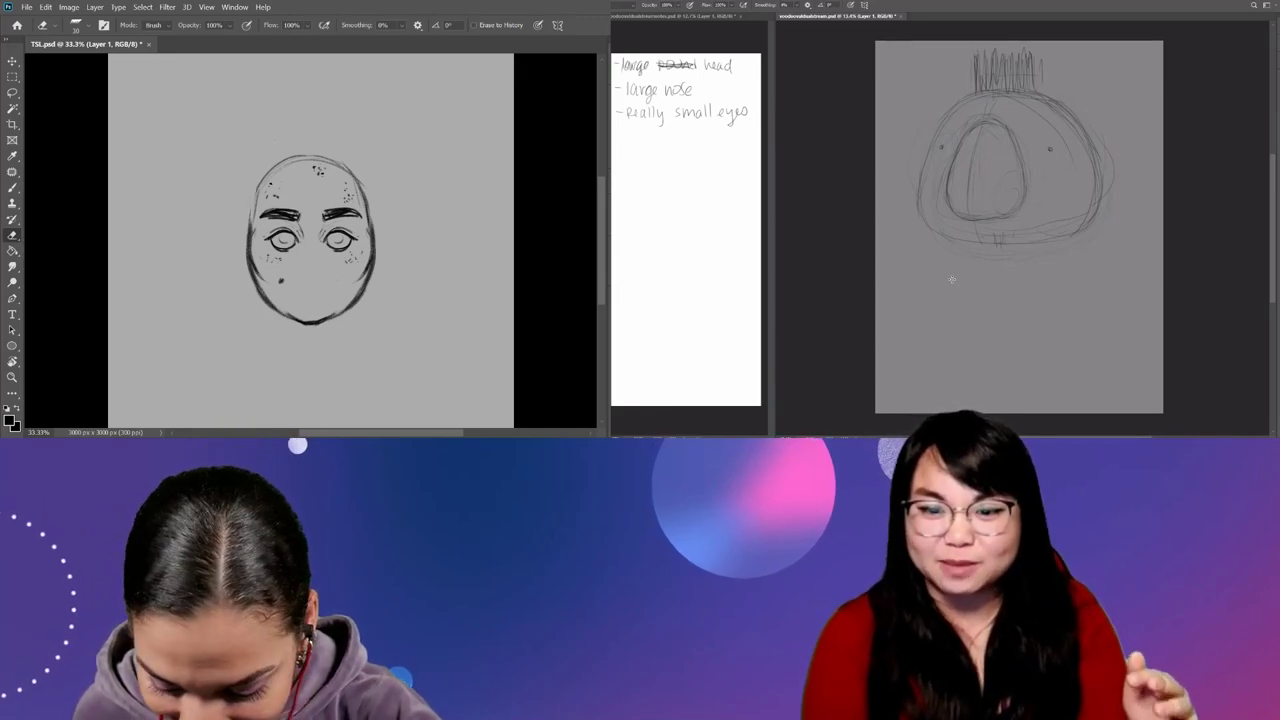
# Sketch two curving strokes rising to a point above the head.
pyautogui.press('b')
pyautogui.moveTo(258, 175); pyautogui.dragTo(281, 94)
pyautogui.moveTo(311, 80); pyautogui.dragTo(323, 104)
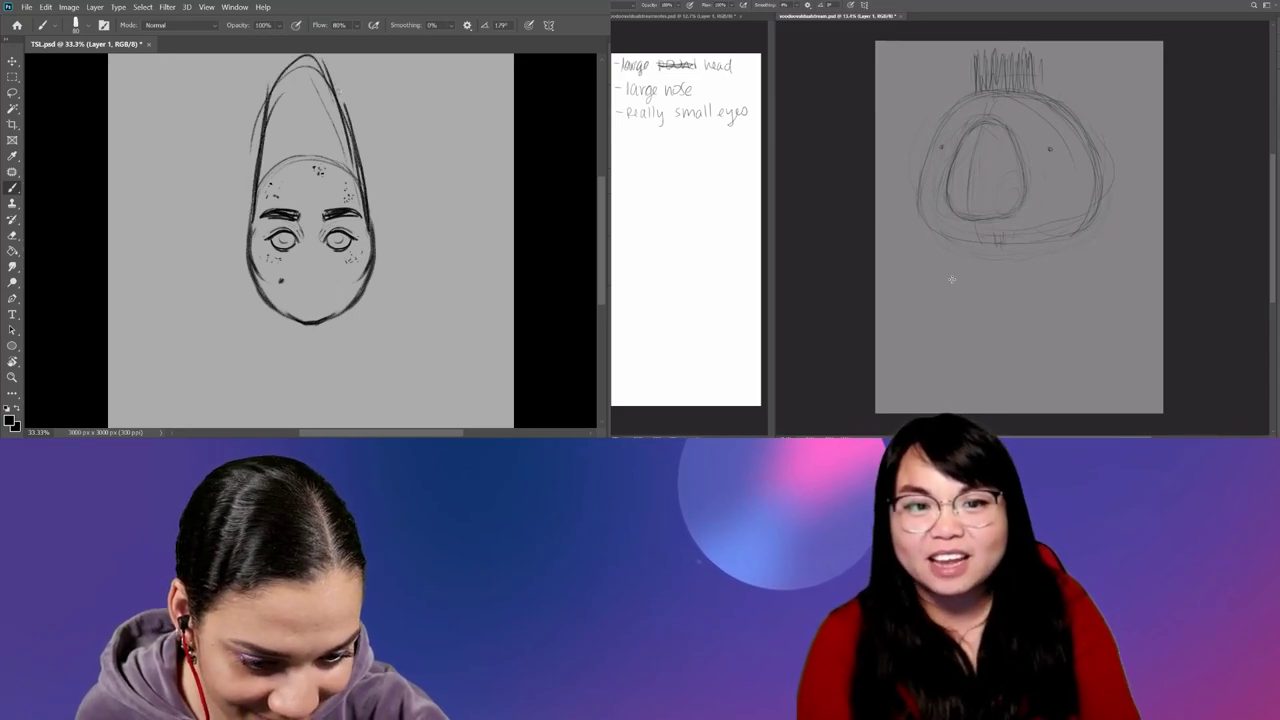
pyautogui.scroll(3, 310, 240)
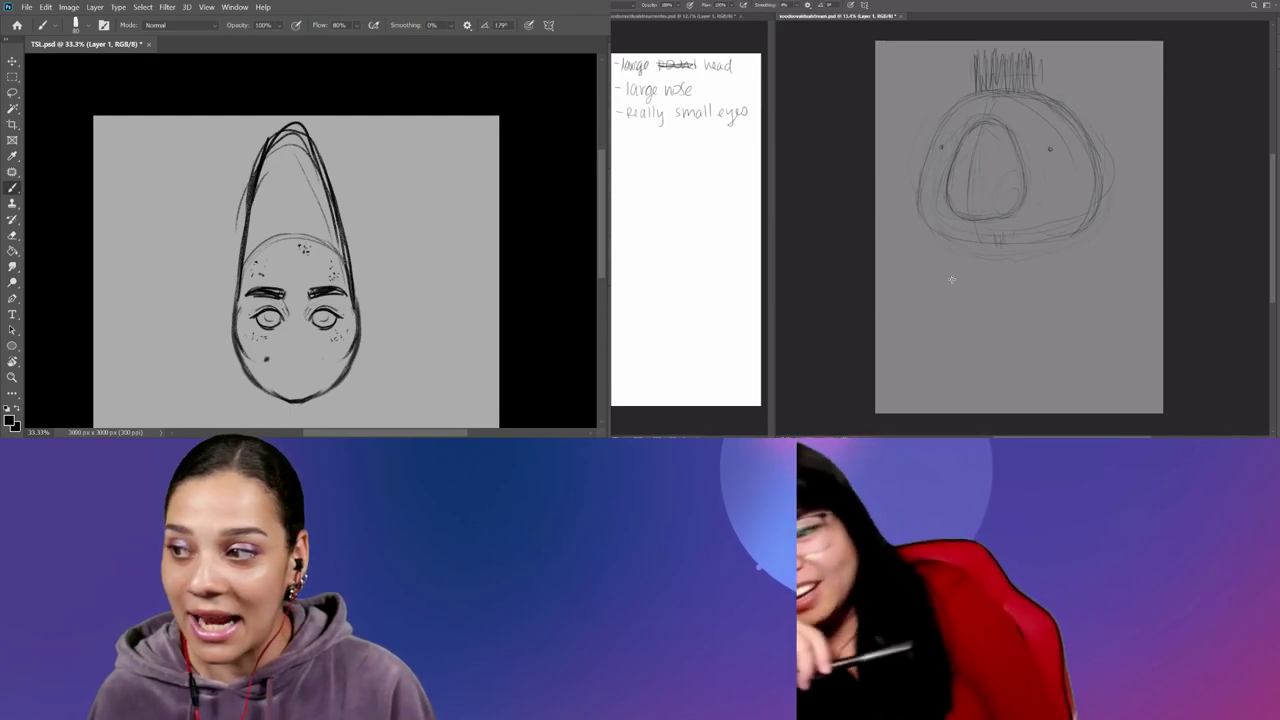
# Erase stray strokes at the cone's tip and reinforce the cone's outline.
pyautogui.press('e')
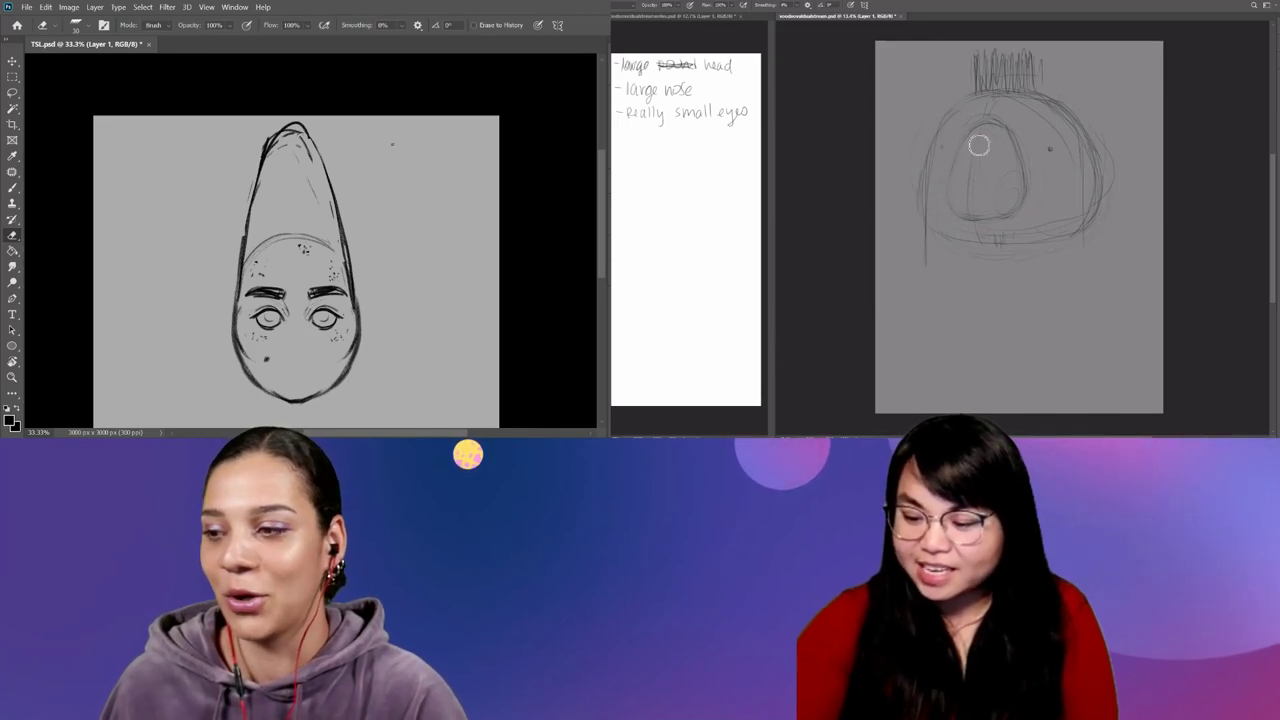
pyautogui.moveTo(980, 143)
pyautogui.mouseDown()
pyautogui.moveTo(1020, 206)
pyautogui.moveTo(951, 214)
pyautogui.mouseUp()
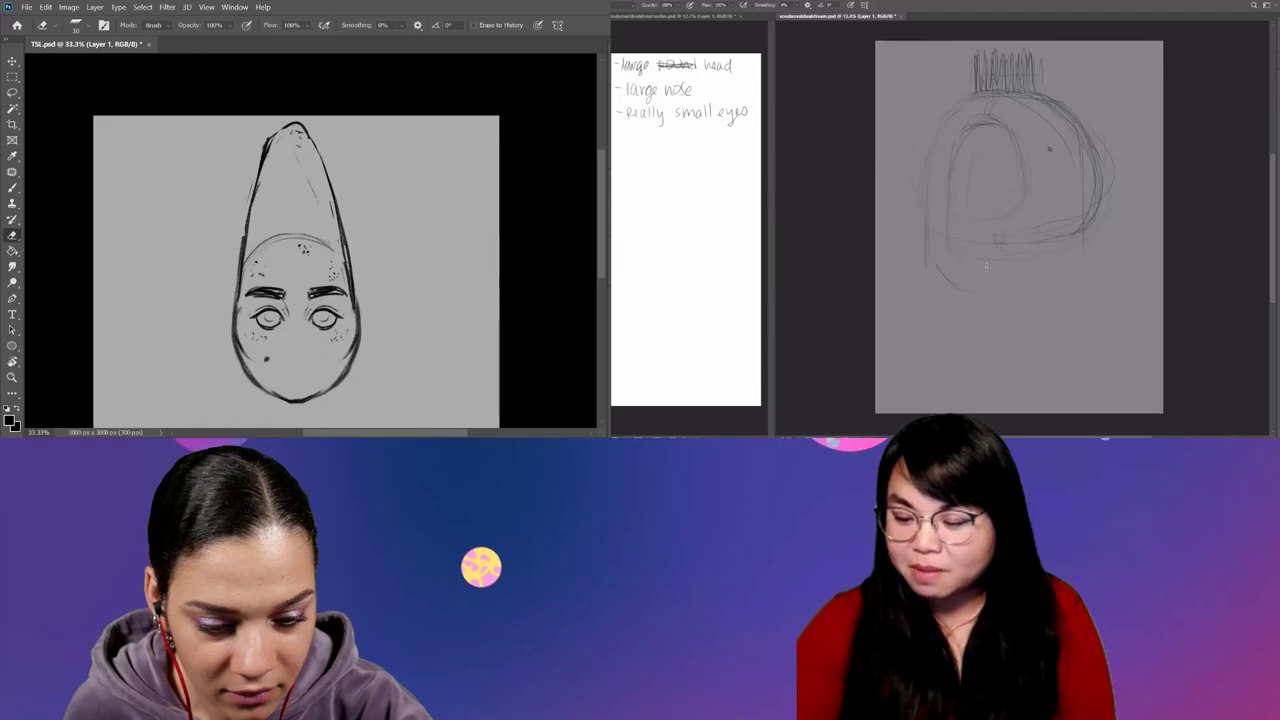
pyautogui.press('b')
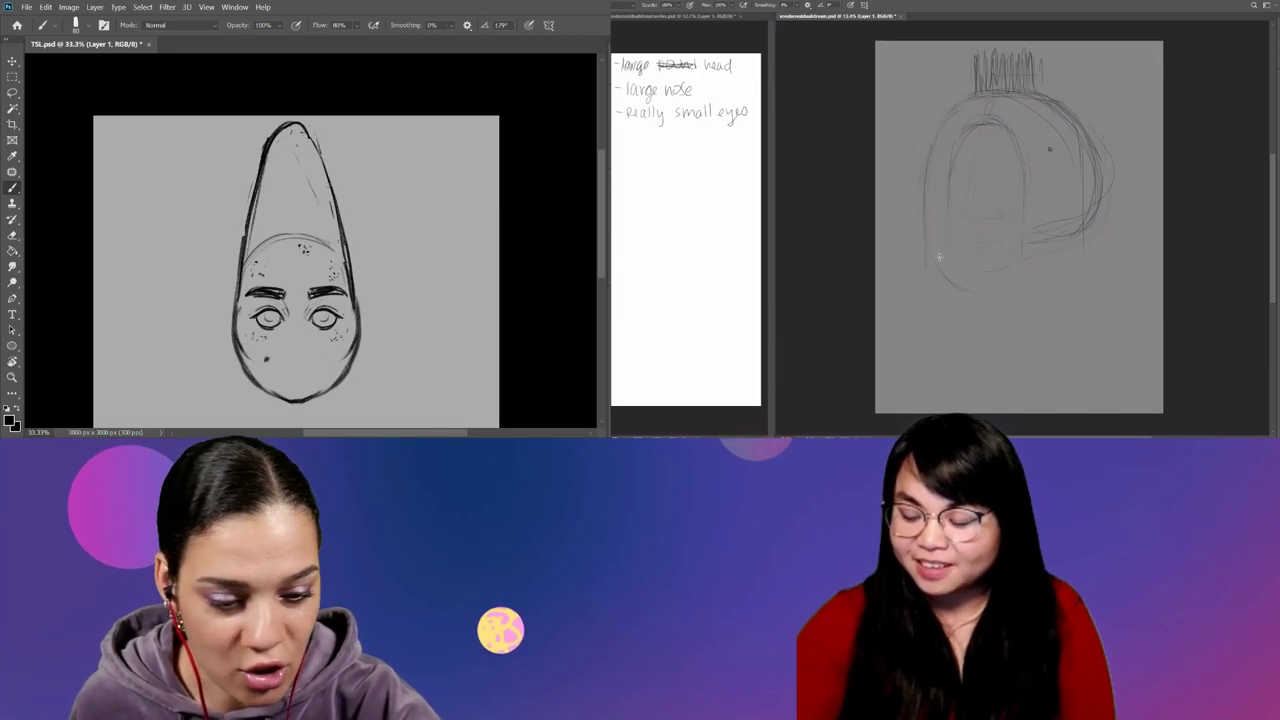
pyautogui.moveTo(938, 257); pyautogui.dragTo(1097, 251)
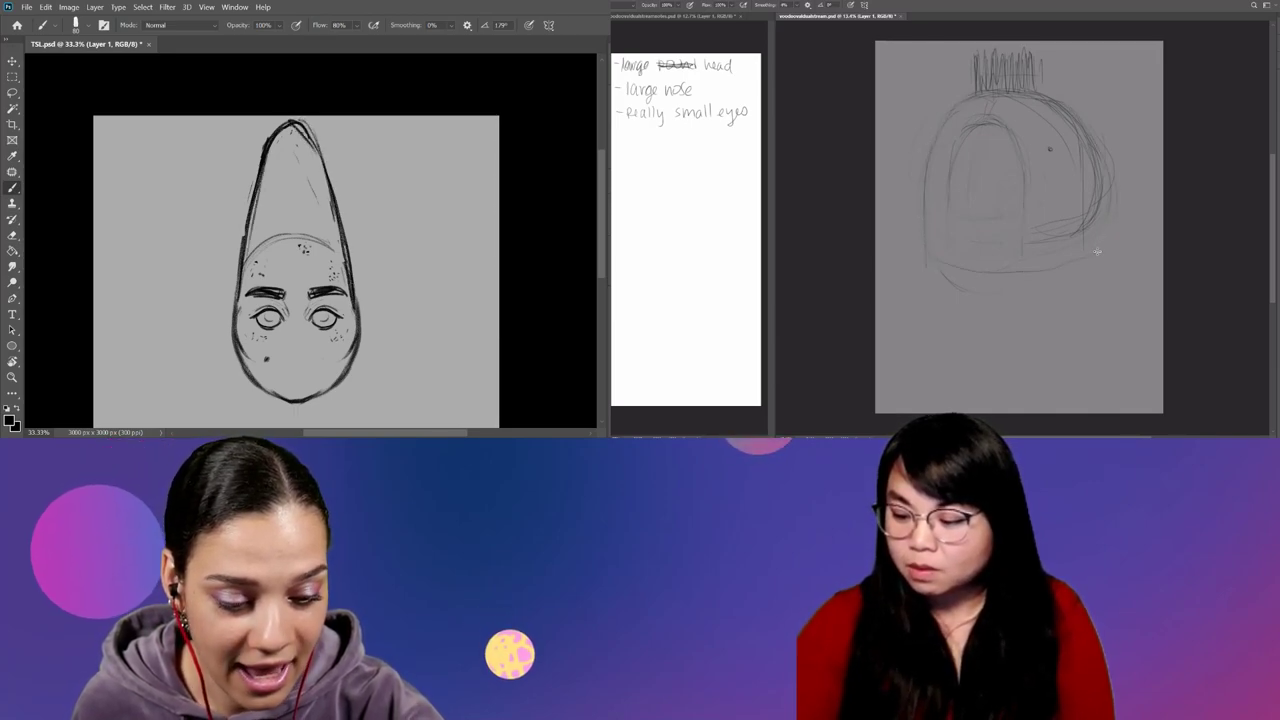
pyautogui.moveTo(955, 112); pyautogui.dragTo(925, 265)
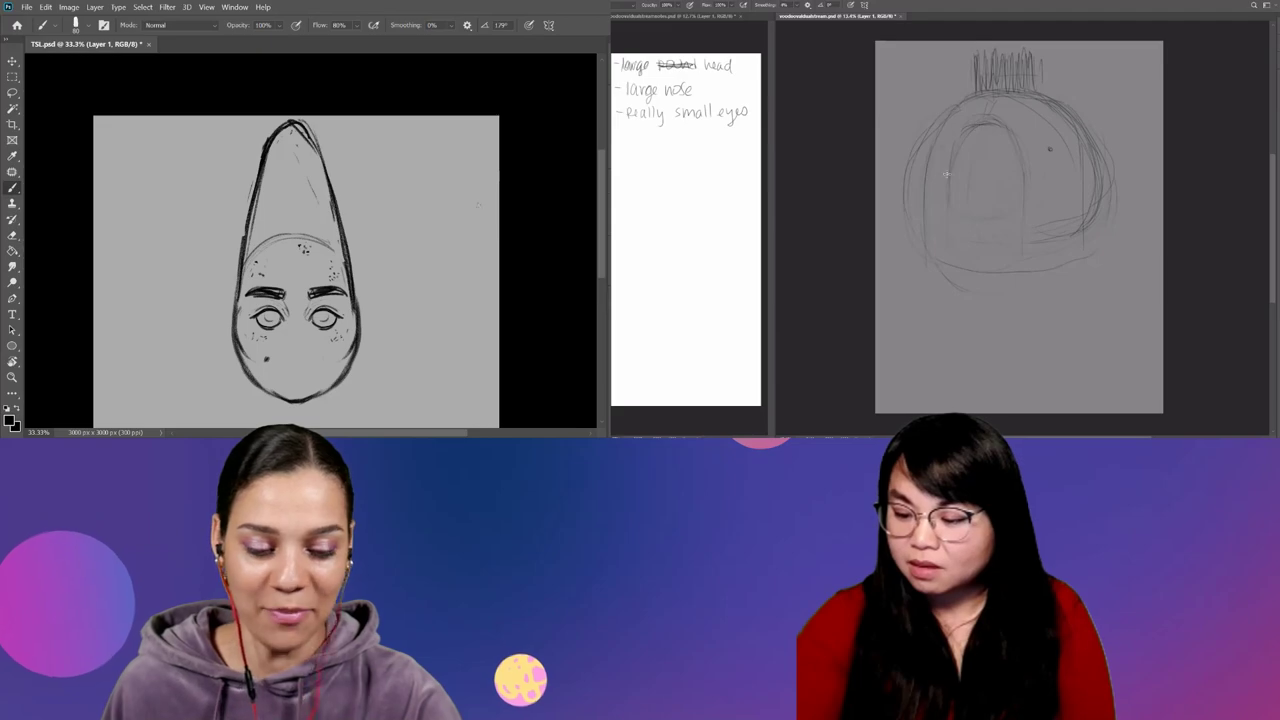
# Scale the whole drawing down to about 70% and nudge it upward.
pyautogui.hotkey('ctrl', 't')
pyautogui.moveTo(361, 118); pyautogui.dragTo(342, 160)
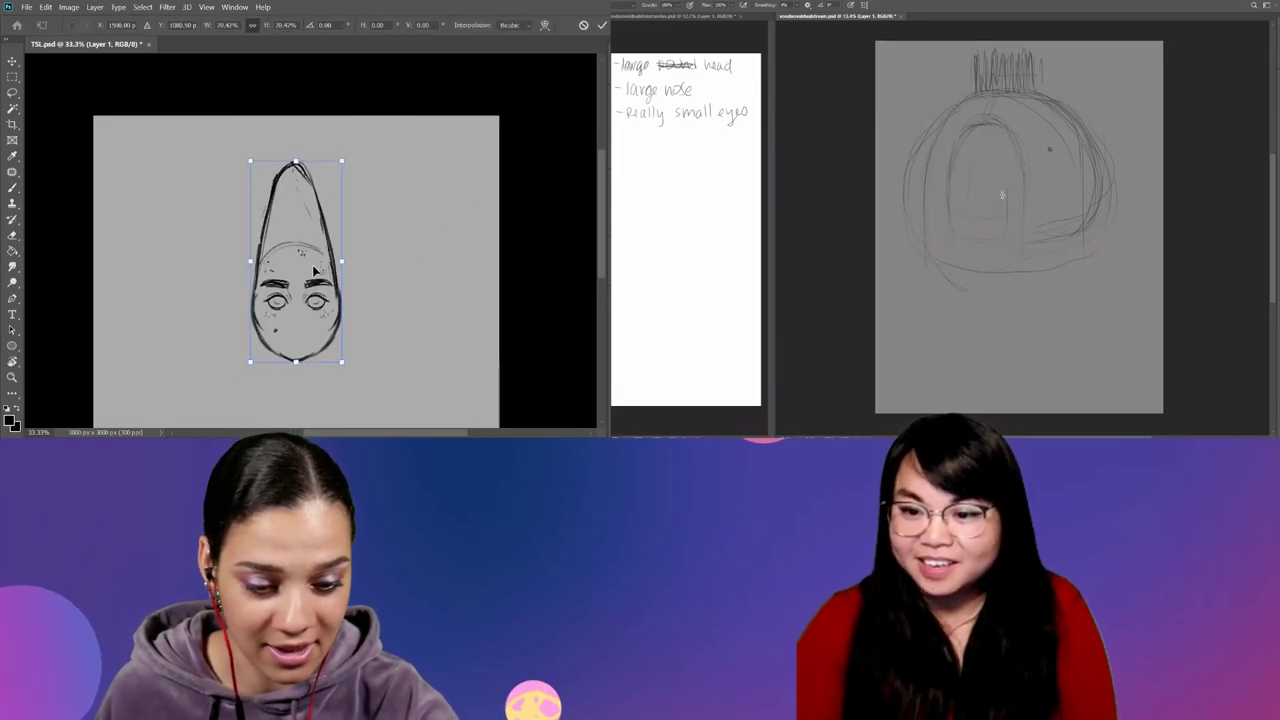
pyautogui.moveTo(313, 270); pyautogui.dragTo(315, 240)
pyautogui.press('Return')
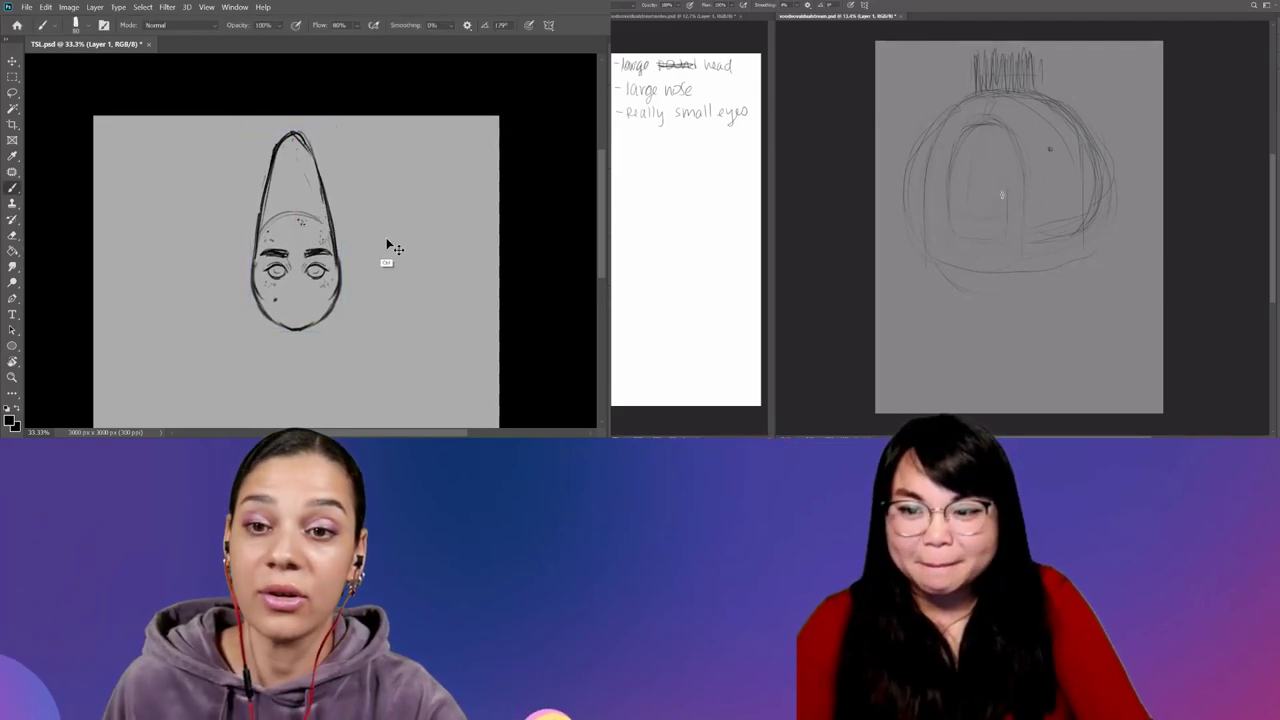
# Zoom in and erase the old rounded forehead arc where the head meets the cone.
pyautogui.hotkey('ctrl', '+')
pyautogui.hotkey('ctrl', '+')
pyautogui.hotkey('ctrl', '+')
pyautogui.press('e')
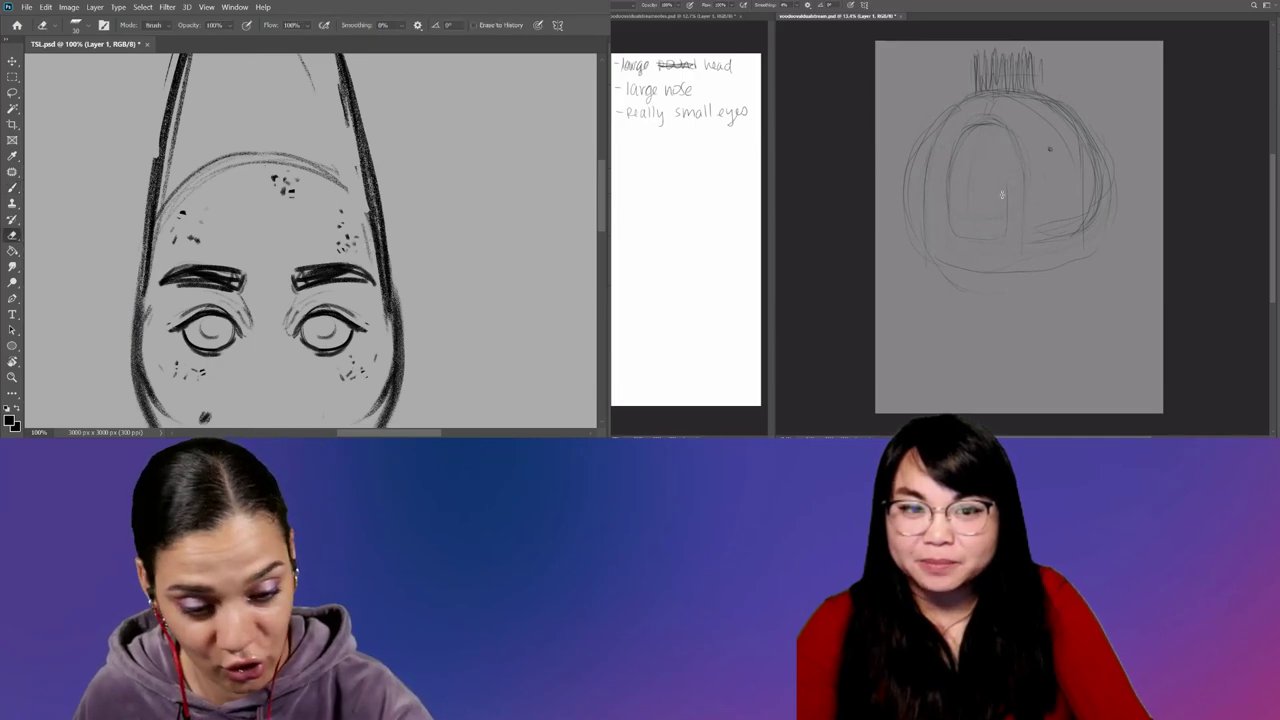
pyautogui.moveTo(208, 164); pyautogui.dragTo(243, 156)
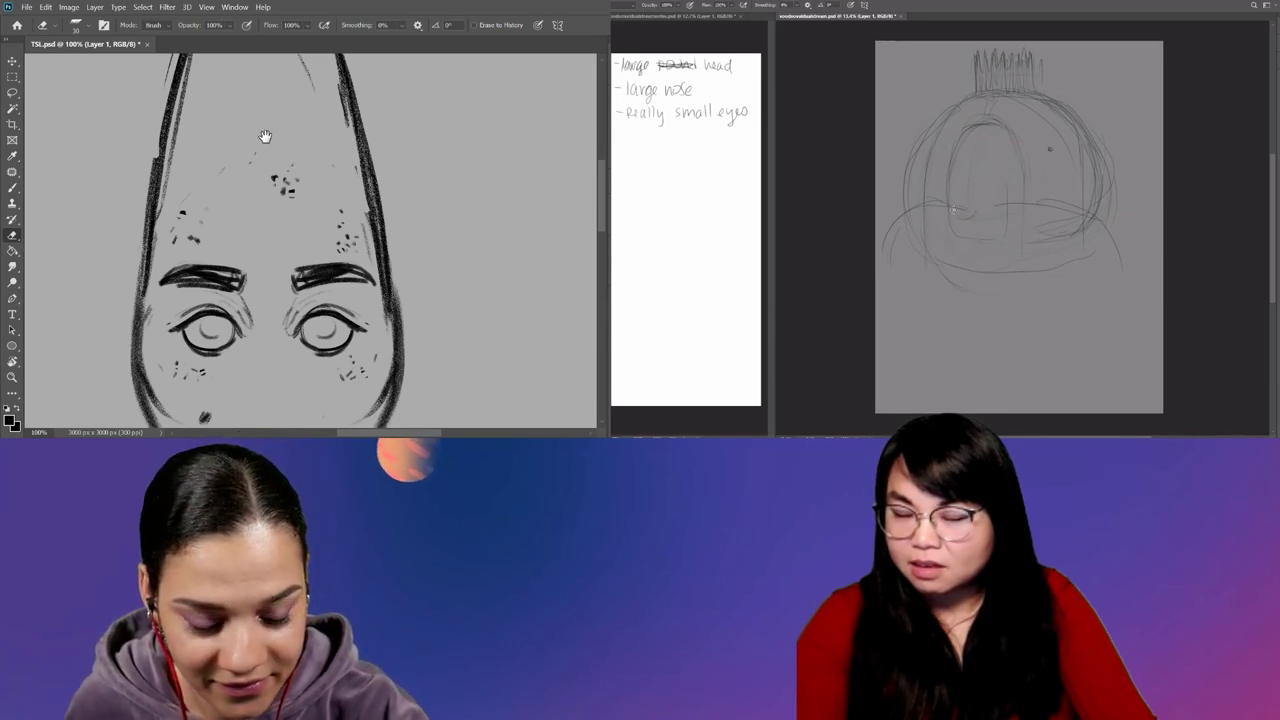
pyautogui.moveTo(265, 136); pyautogui.dragTo(200, 186)
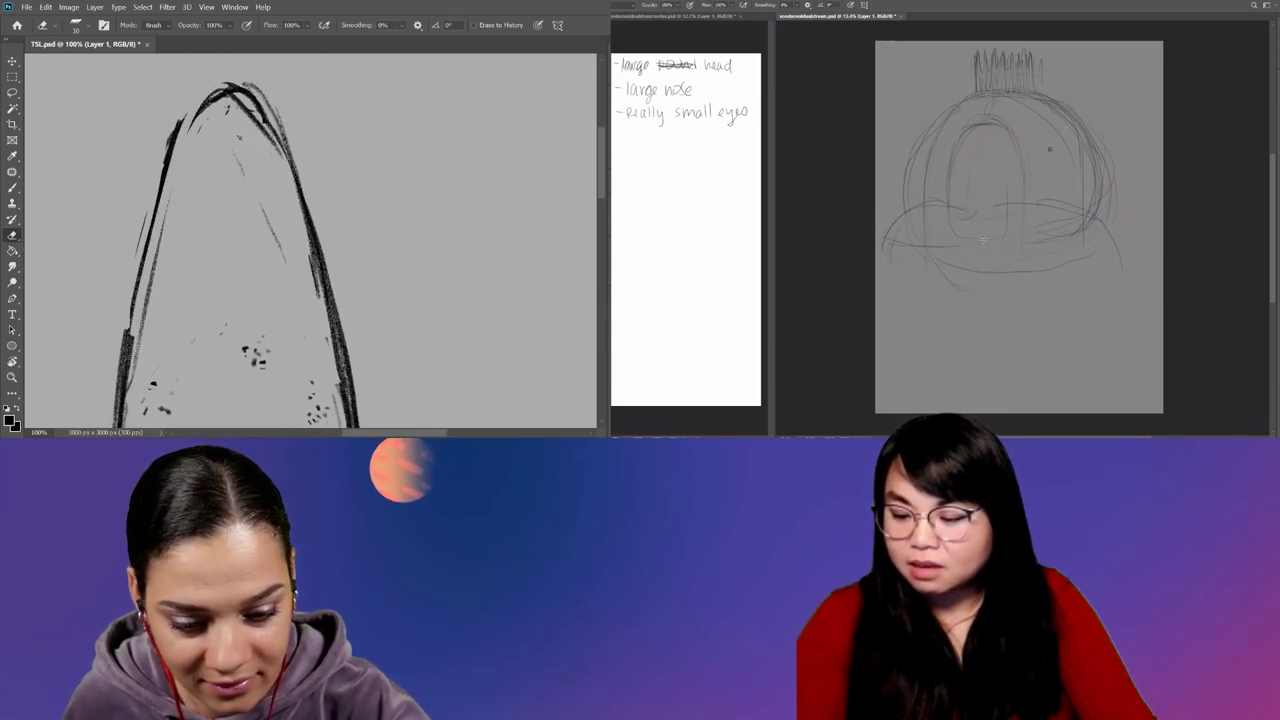
pyautogui.scroll(-5, 291, 108)
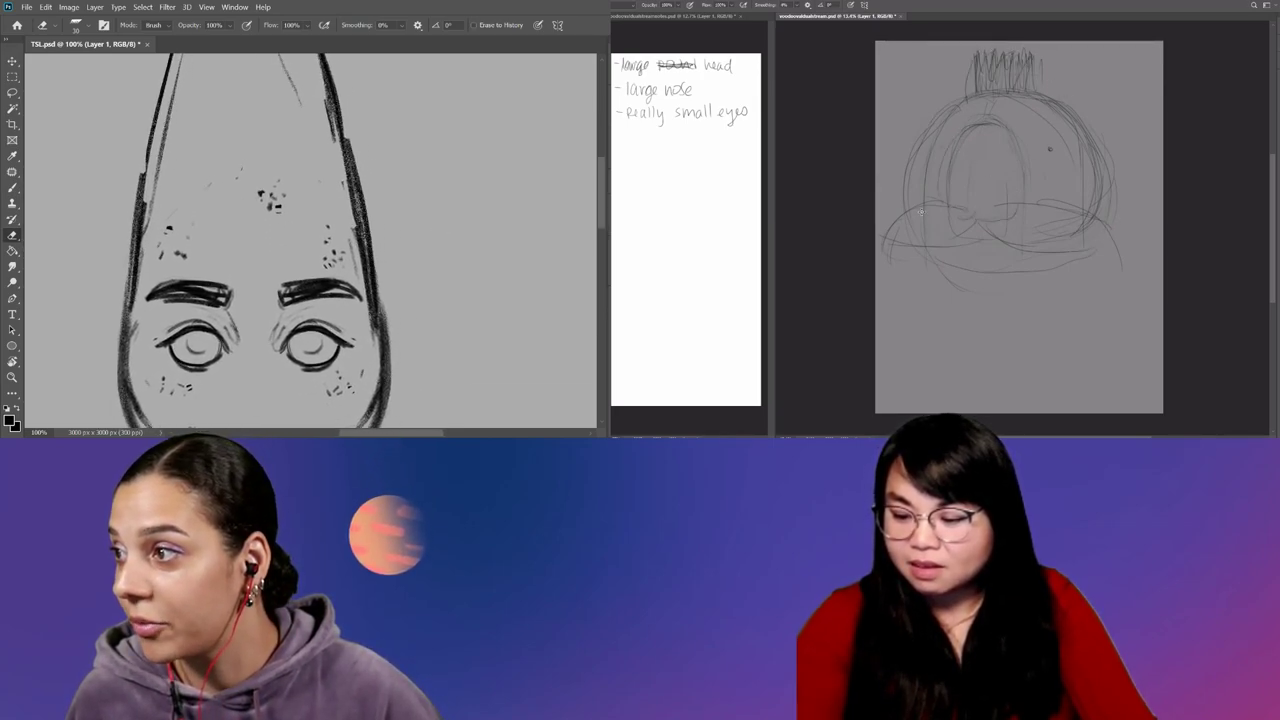
pyautogui.moveTo(921, 211); pyautogui.dragTo(909, 146)
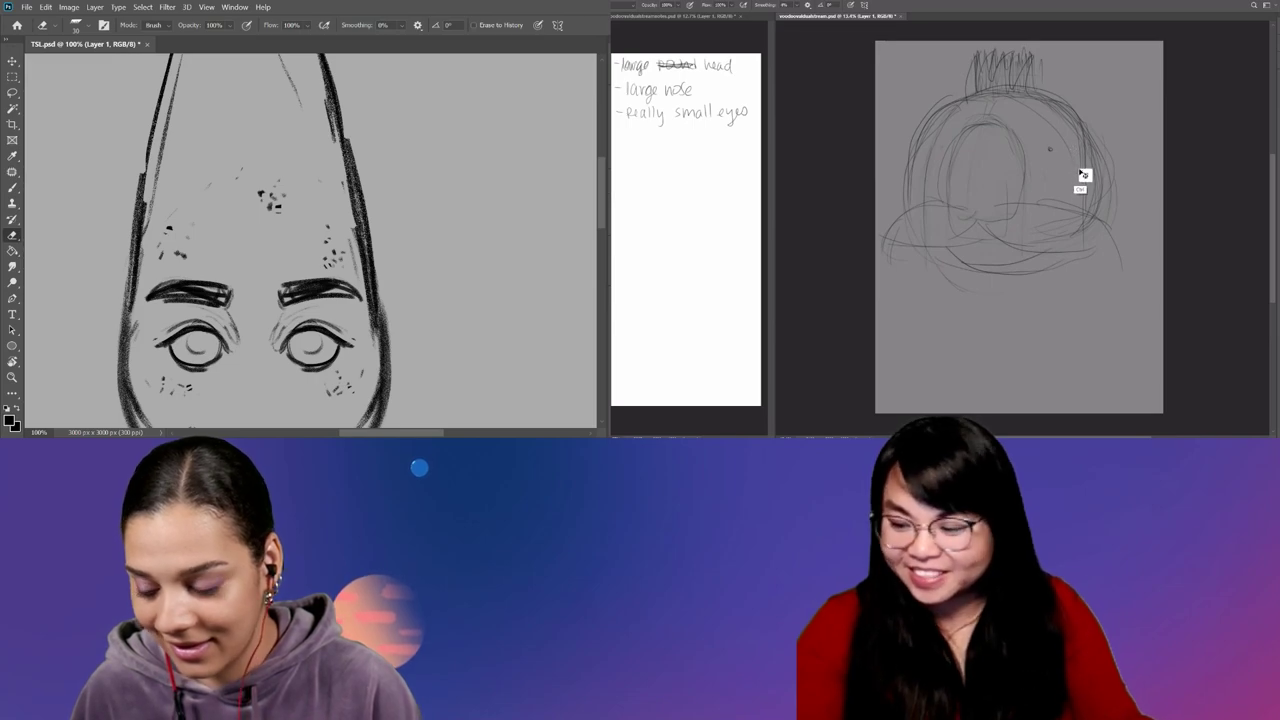
pyautogui.moveTo(1083, 175); pyautogui.dragTo(1100, 160)
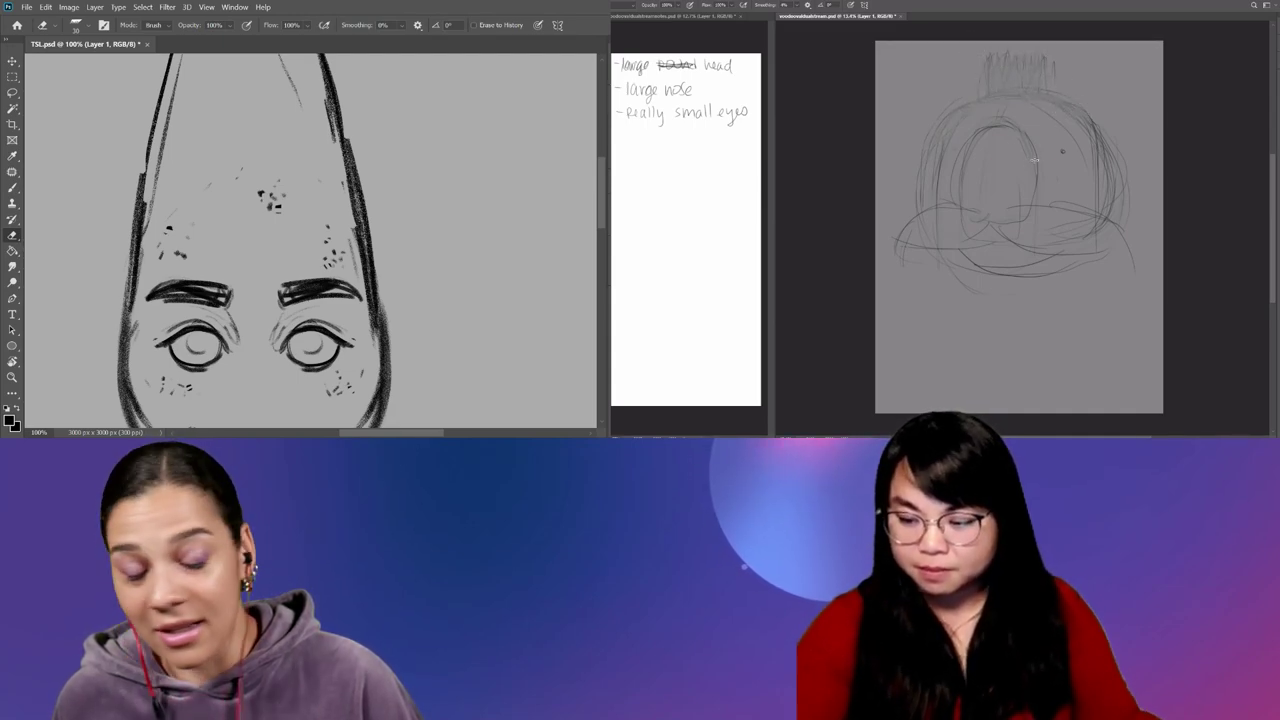
pyautogui.moveTo(1037, 155); pyautogui.dragTo(1047, 190)
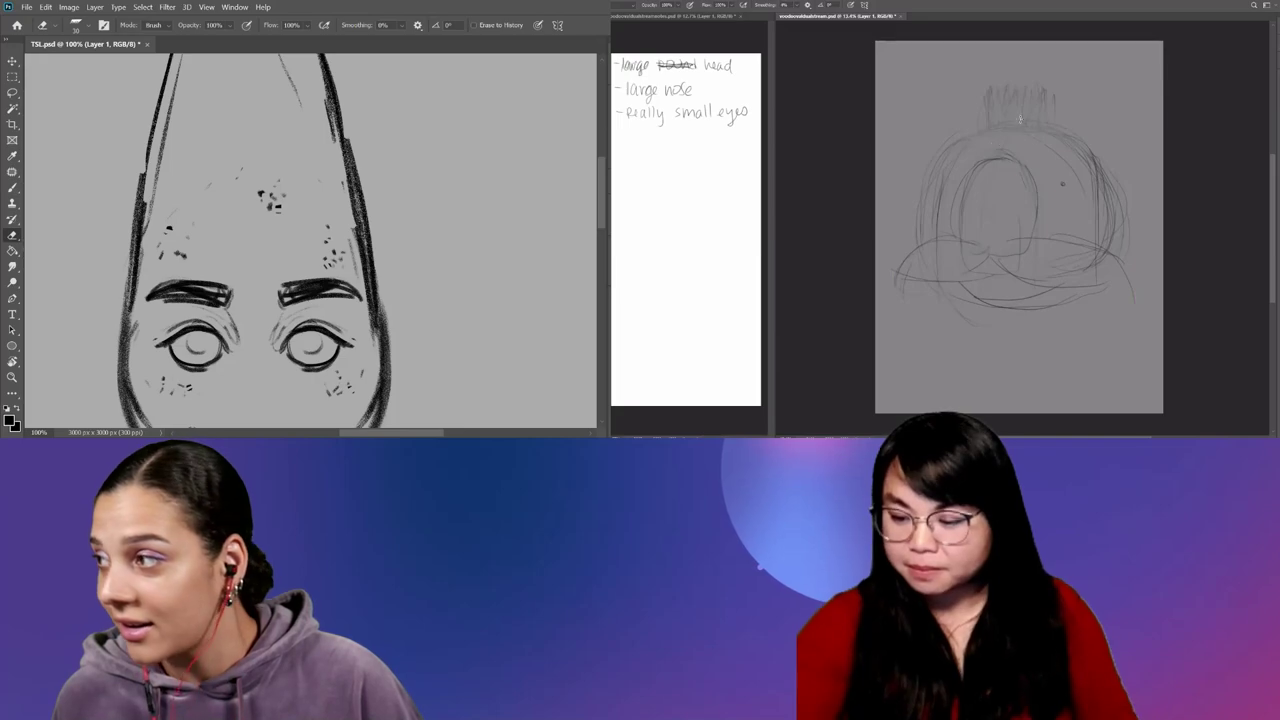
# Free Transform the drawing once more, then zoom back out to view the whole head.
pyautogui.hotkey('ctrl', 't')
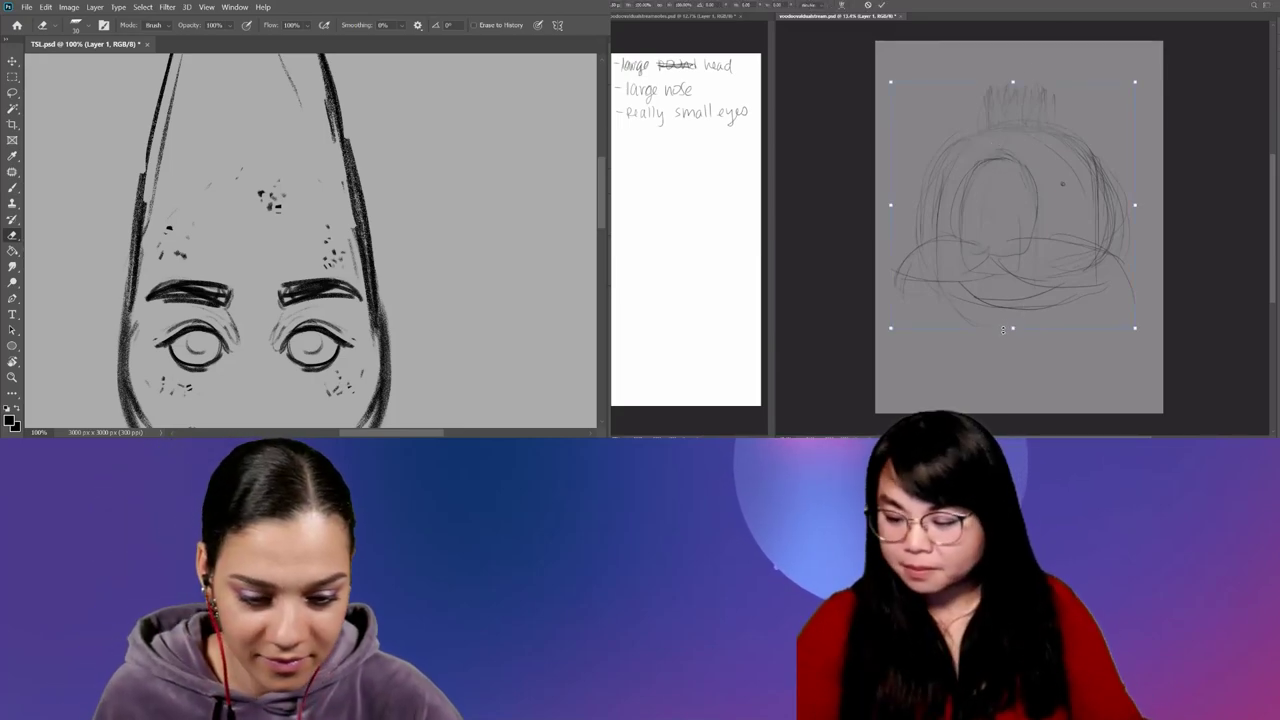
pyautogui.moveTo(1012, 328); pyautogui.dragTo(1012, 392)
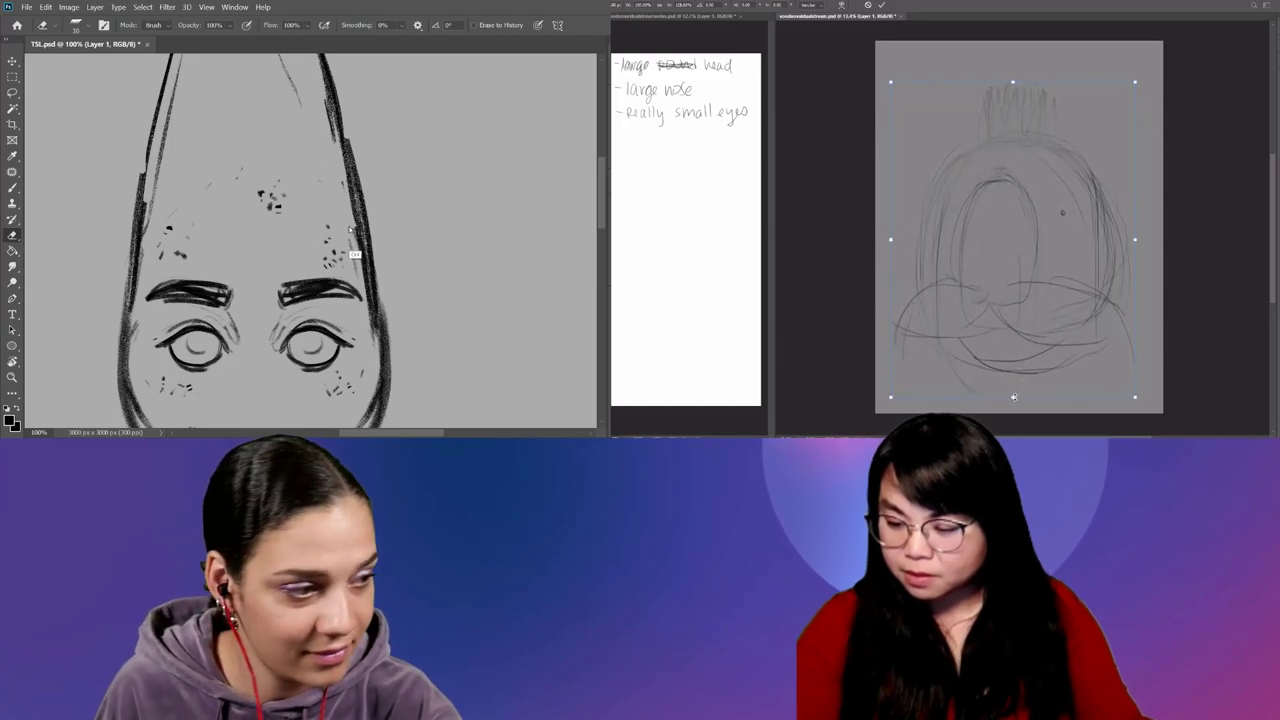
pyautogui.press('Return')
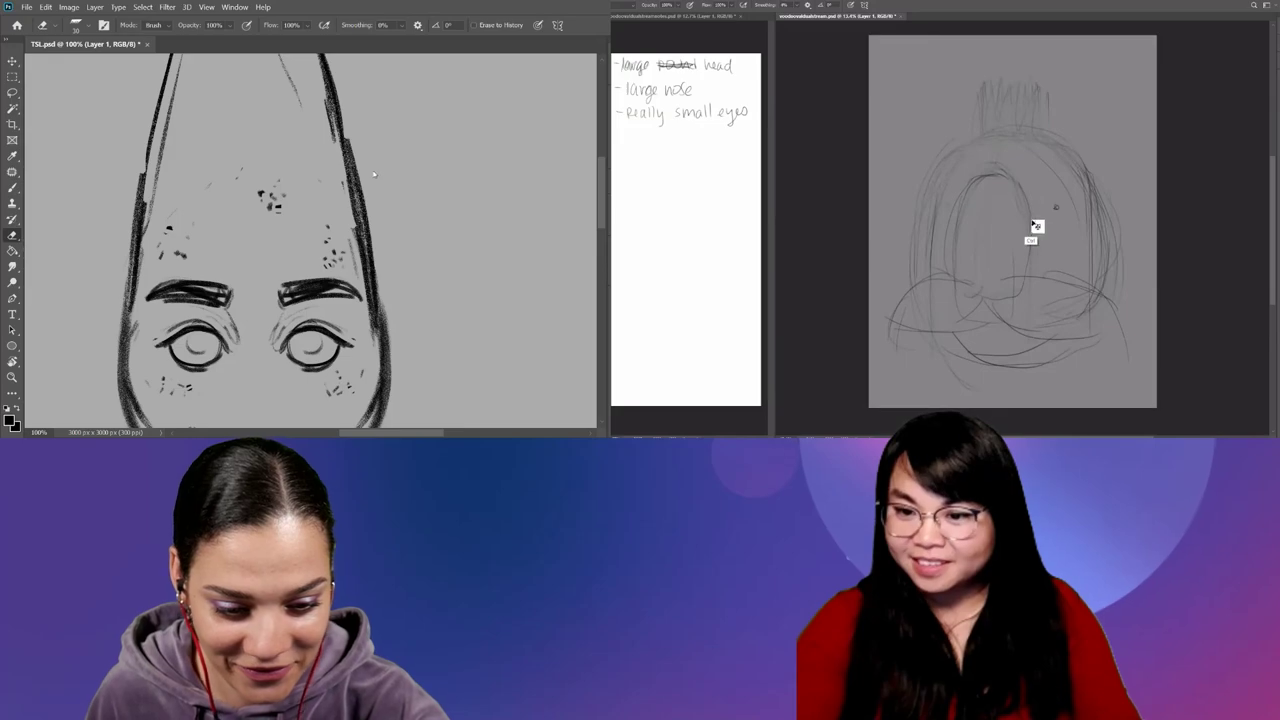
pyautogui.scroll(-1, 387, 189)
pyautogui.scroll(-1, 387, 189)
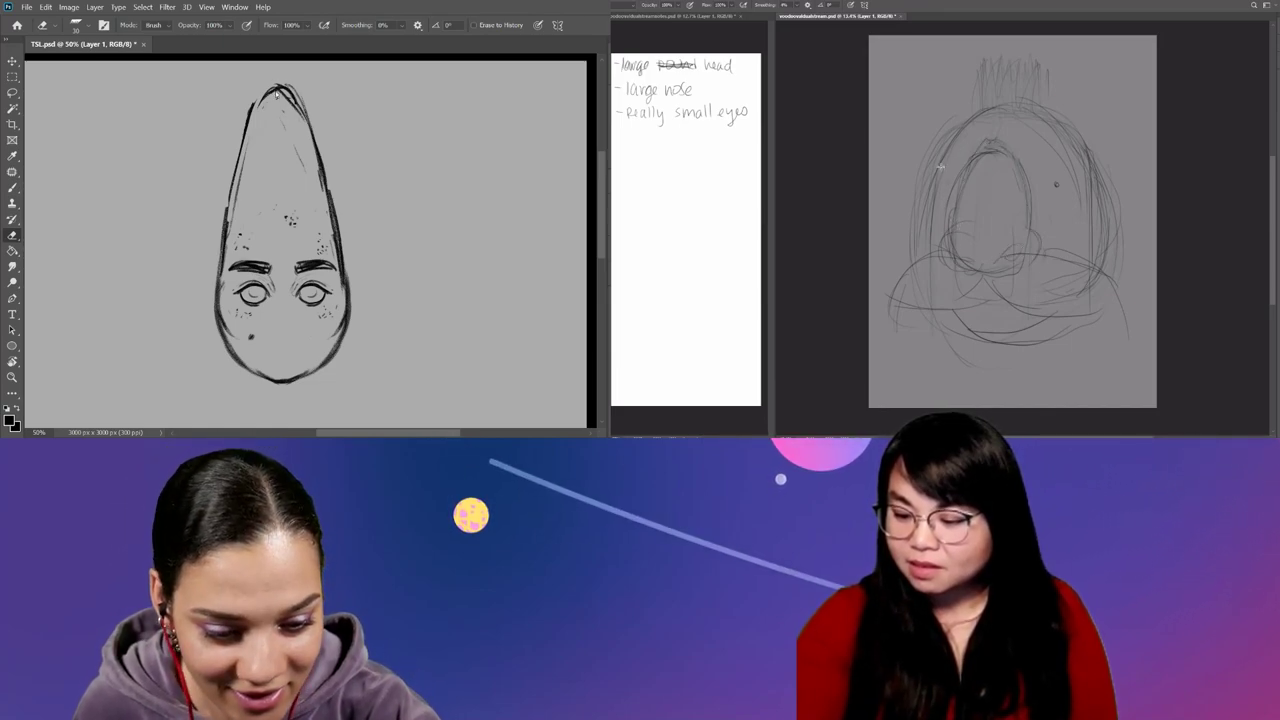
pyautogui.press('b')
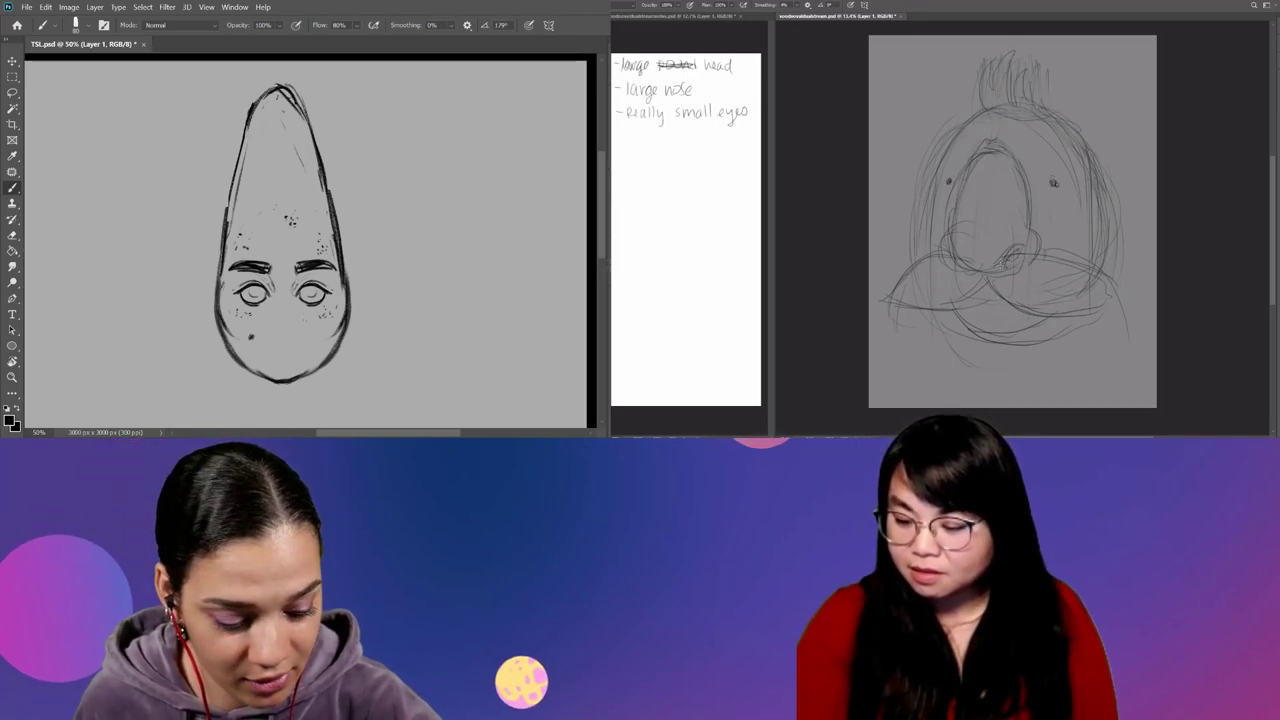
pyautogui.scroll(-2, 305, 240)
pyautogui.scroll(-2, 305, 240)
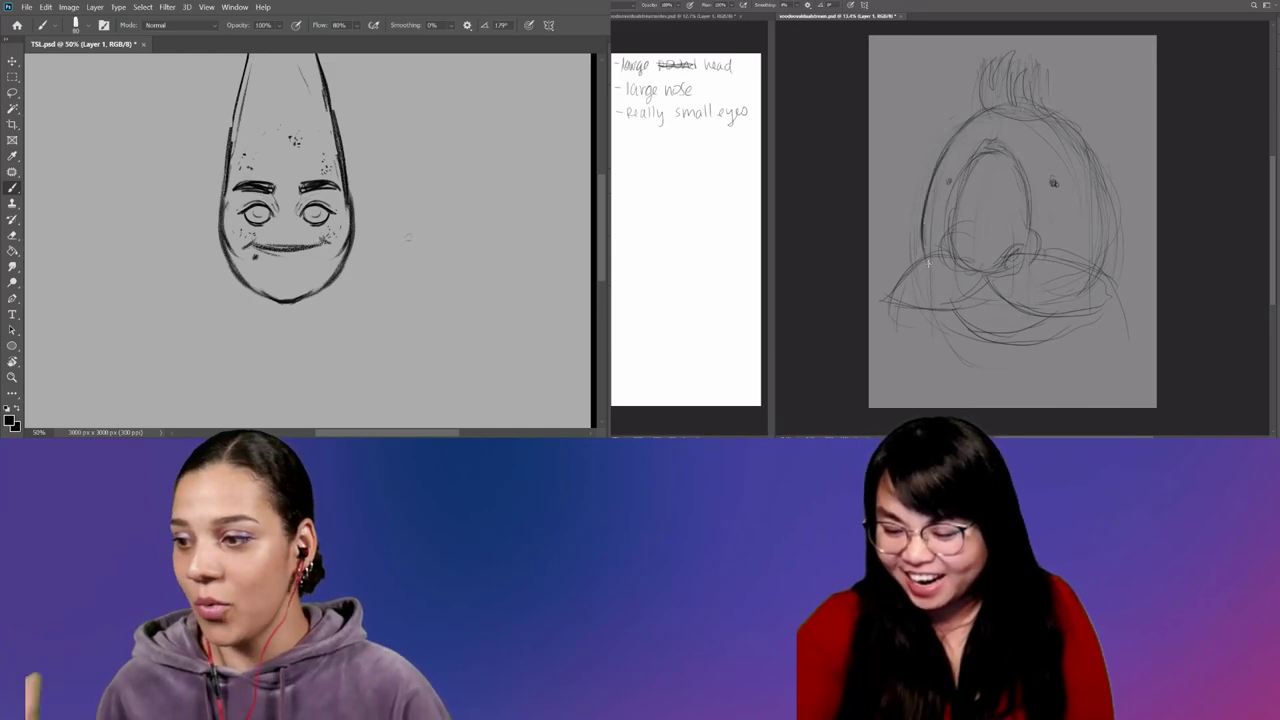
# Draw the mouth and lower lip, thicken the left eyebrow and trim the right one.
pyautogui.moveTo(253, 252); pyautogui.dragTo(266, 268)
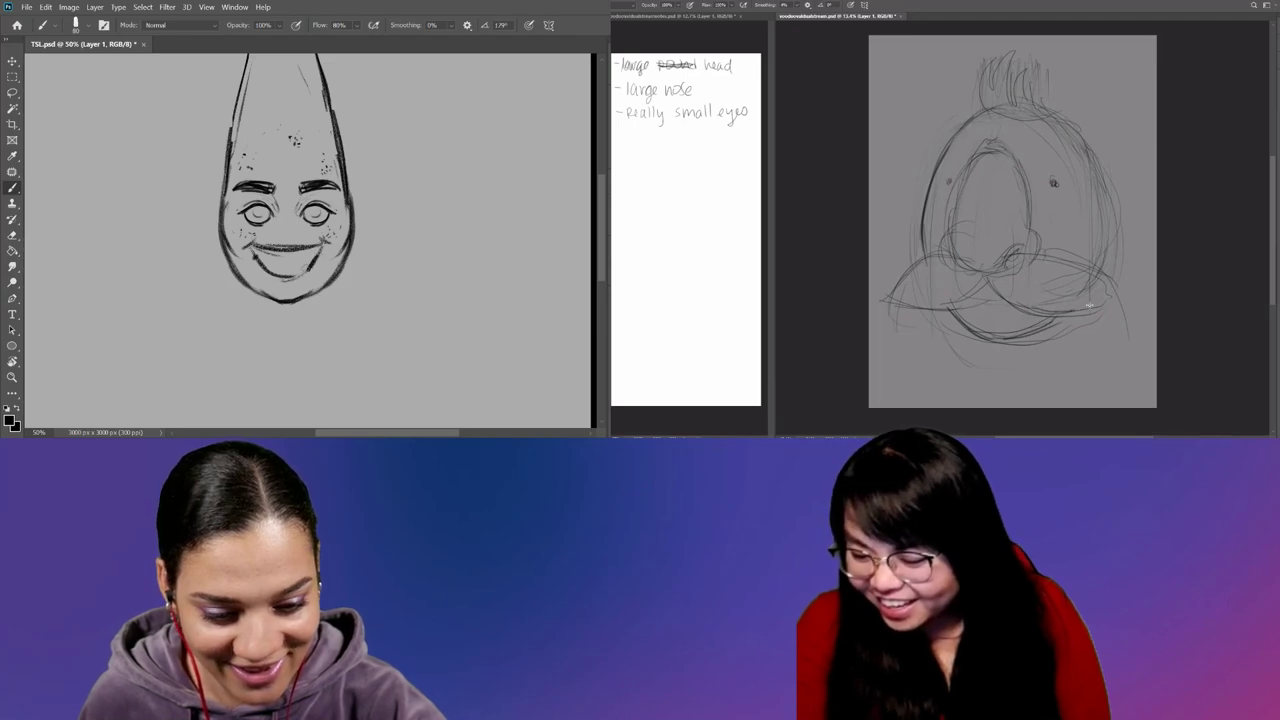
pyautogui.moveTo(258, 254)
pyautogui.mouseDown()
pyautogui.moveTo(320, 256)
pyautogui.moveTo(287, 268)
pyautogui.mouseUp()
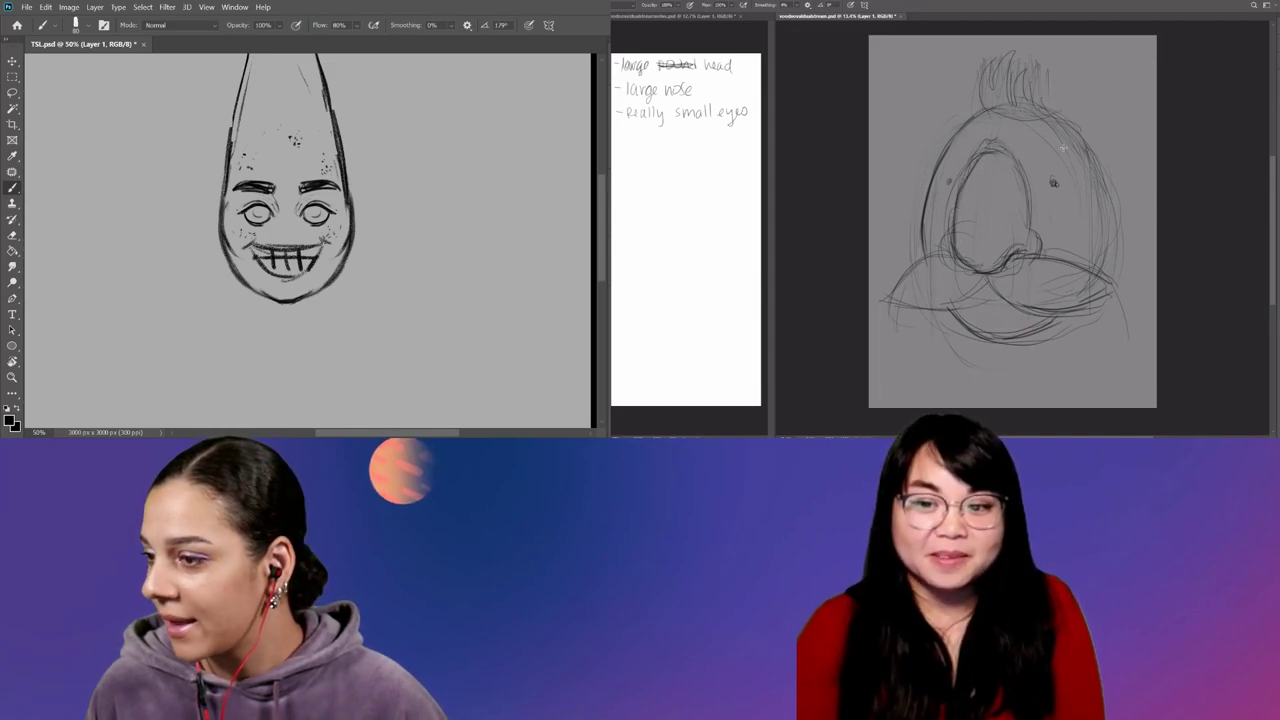
pyautogui.moveTo(258, 184); pyautogui.dragTo(274, 190)
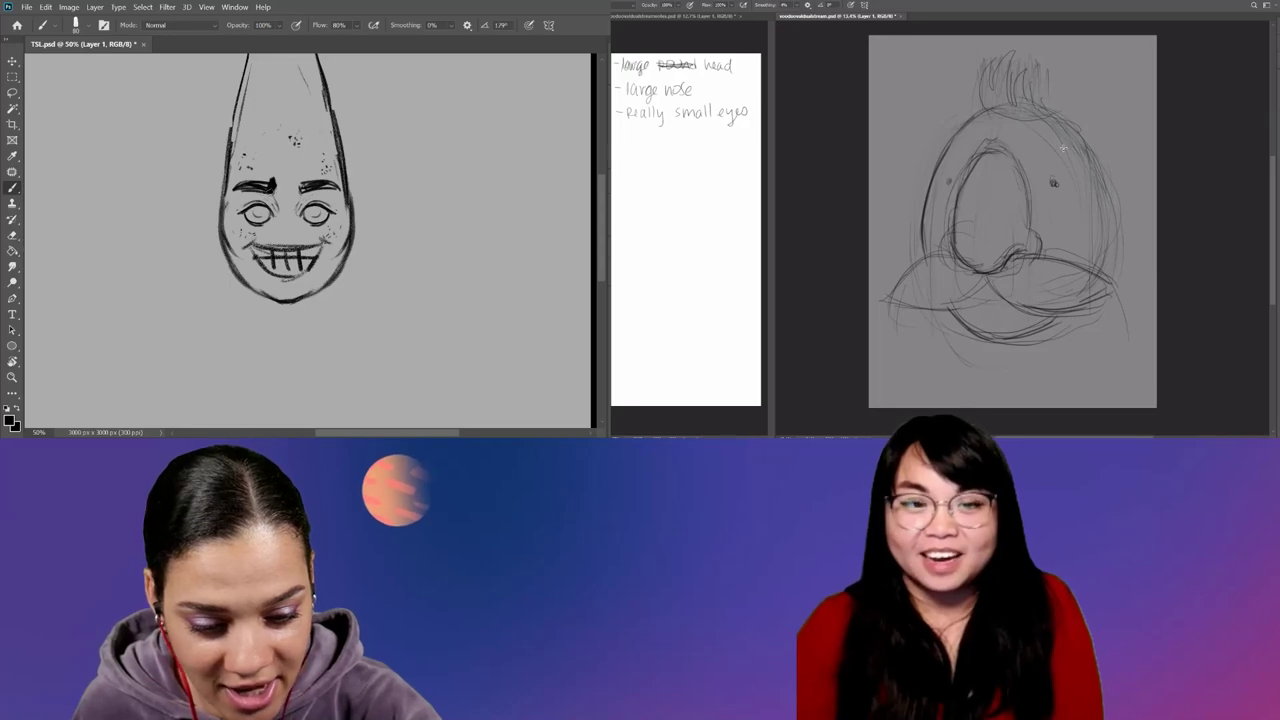
pyautogui.press('e')
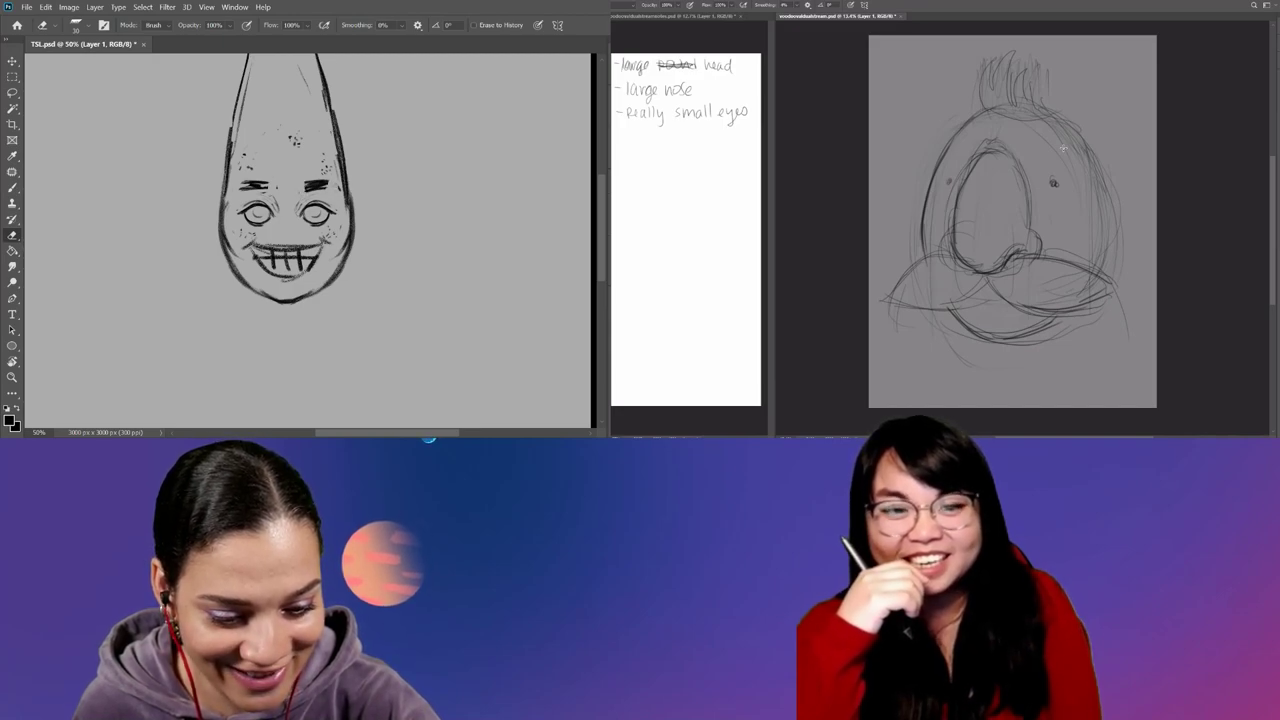
pyautogui.moveTo(338, 185); pyautogui.dragTo(325, 185)
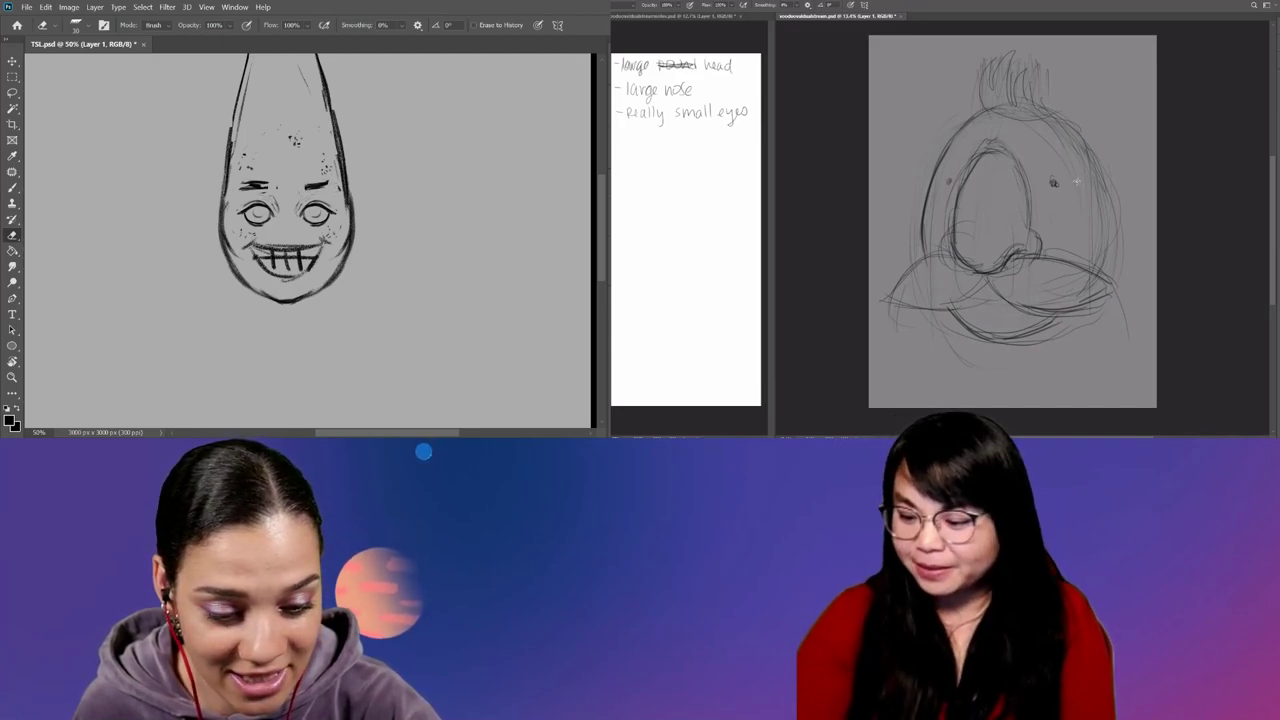
pyautogui.press('b')
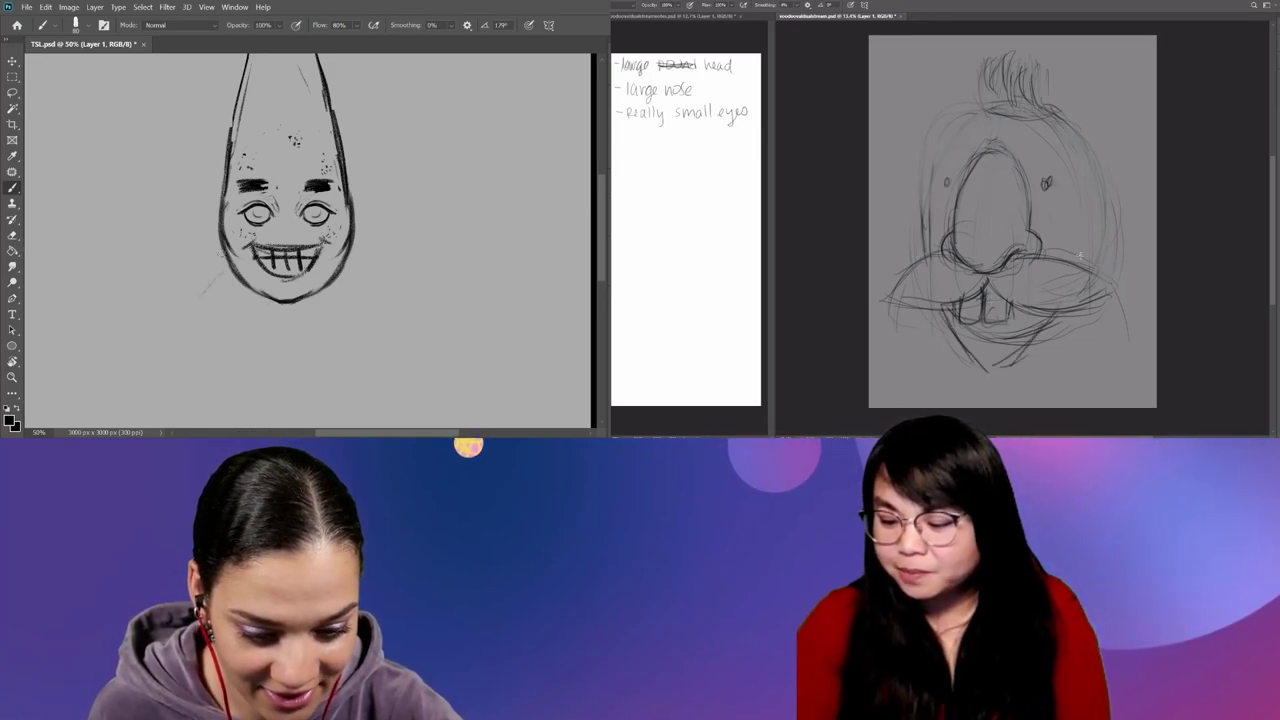
# Draw two sloping shoulder lines below the cone-headed face.
pyautogui.moveTo(222, 262); pyautogui.dragTo(147, 372)
pyautogui.moveTo(355, 255); pyautogui.dragTo(408, 362)
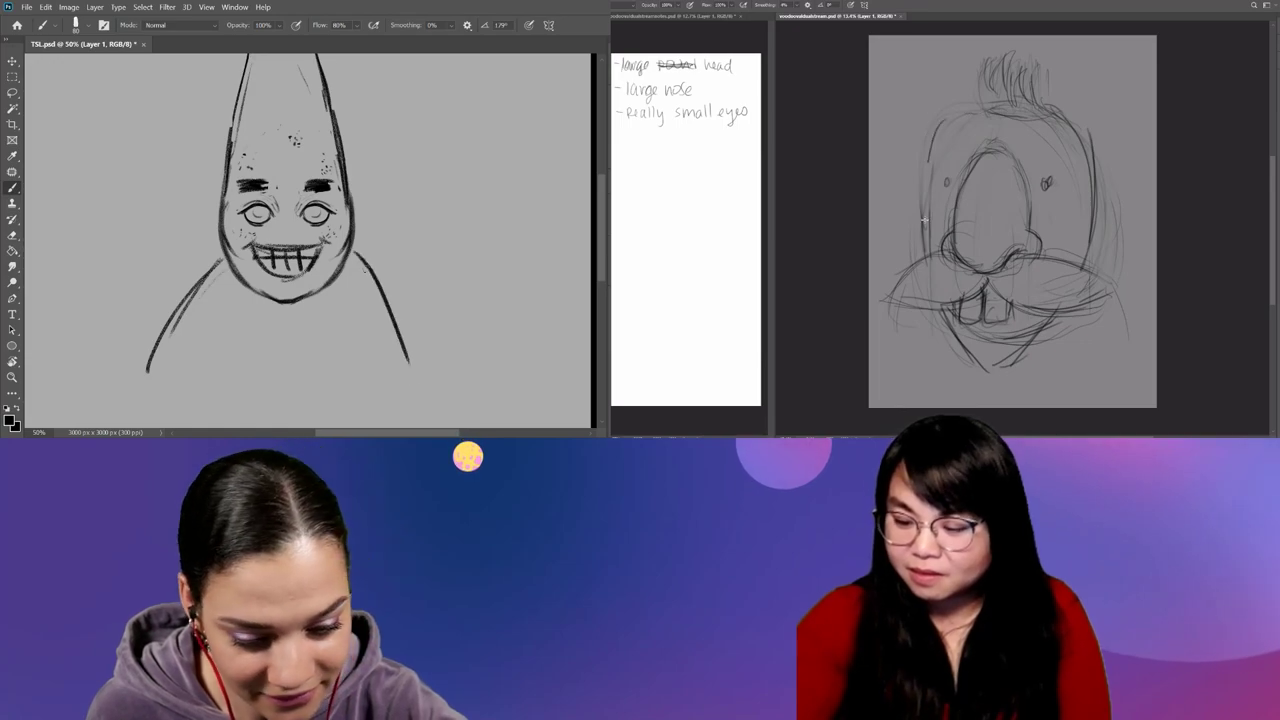
pyautogui.hotkey('ctrl', '-')
pyautogui.hotkey('ctrl', '-')
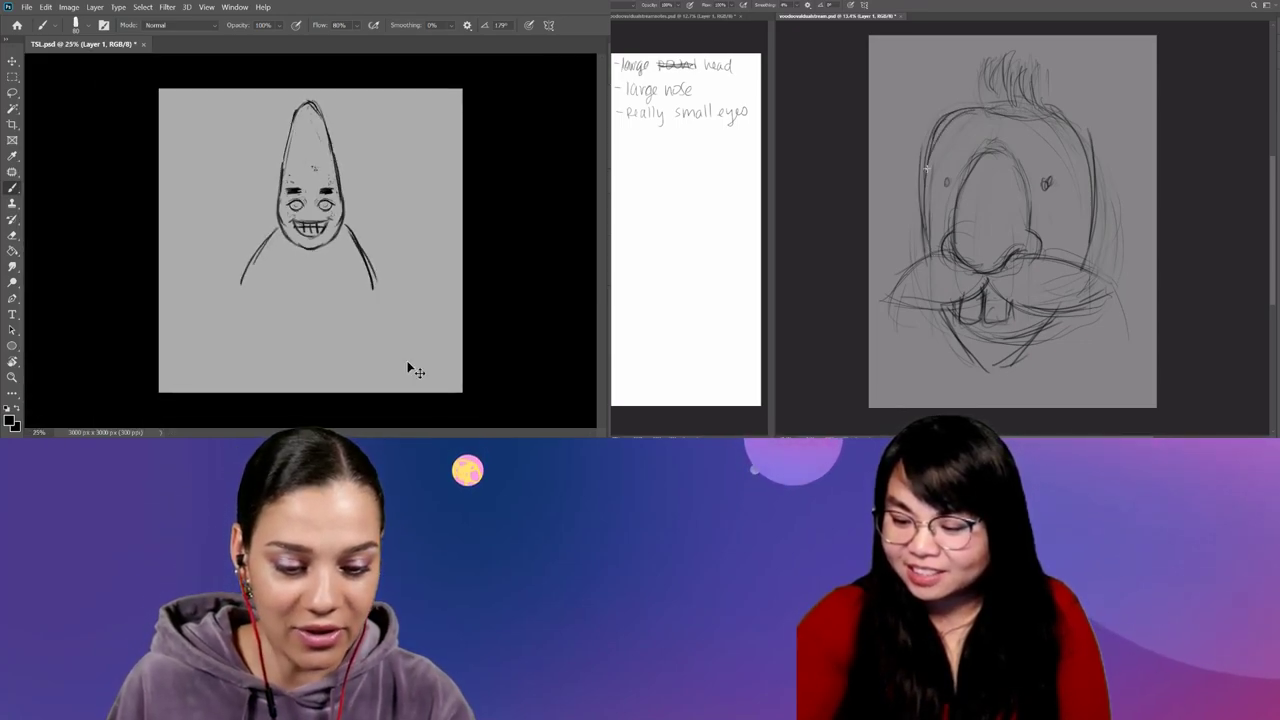
pyautogui.hotkey('ctrl', '+')
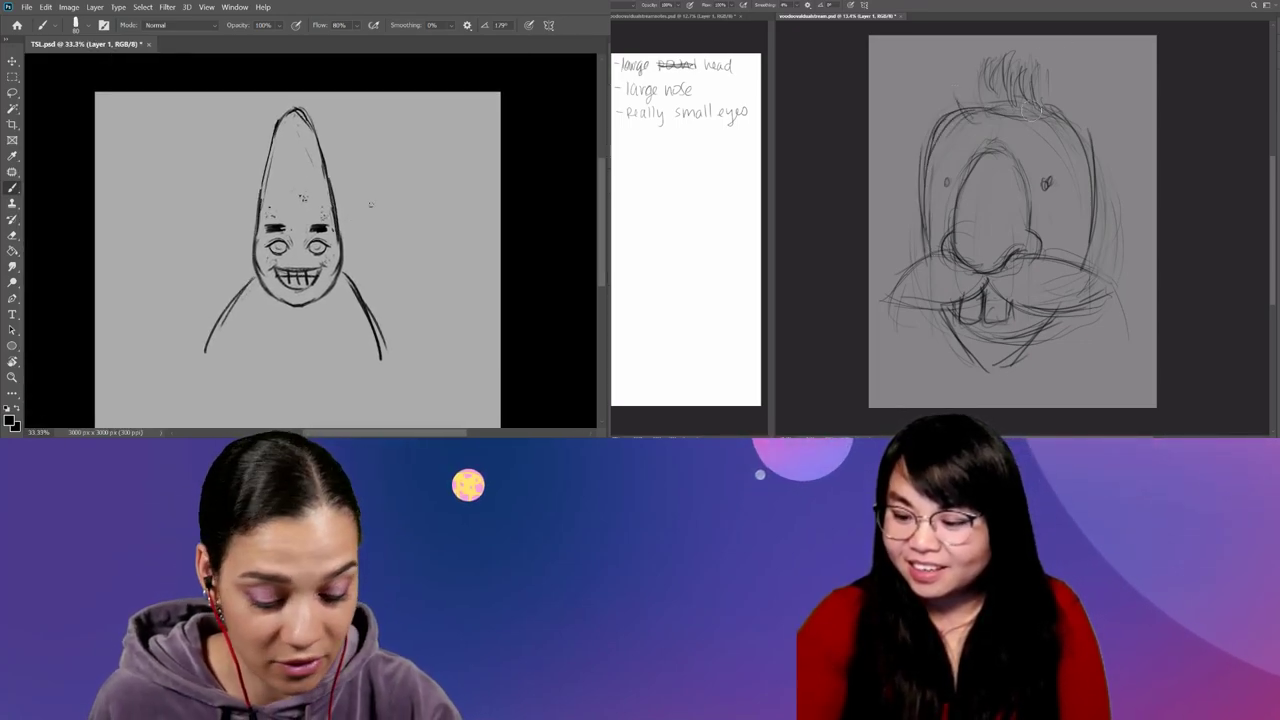
pyautogui.hotkey('ctrl', '+')
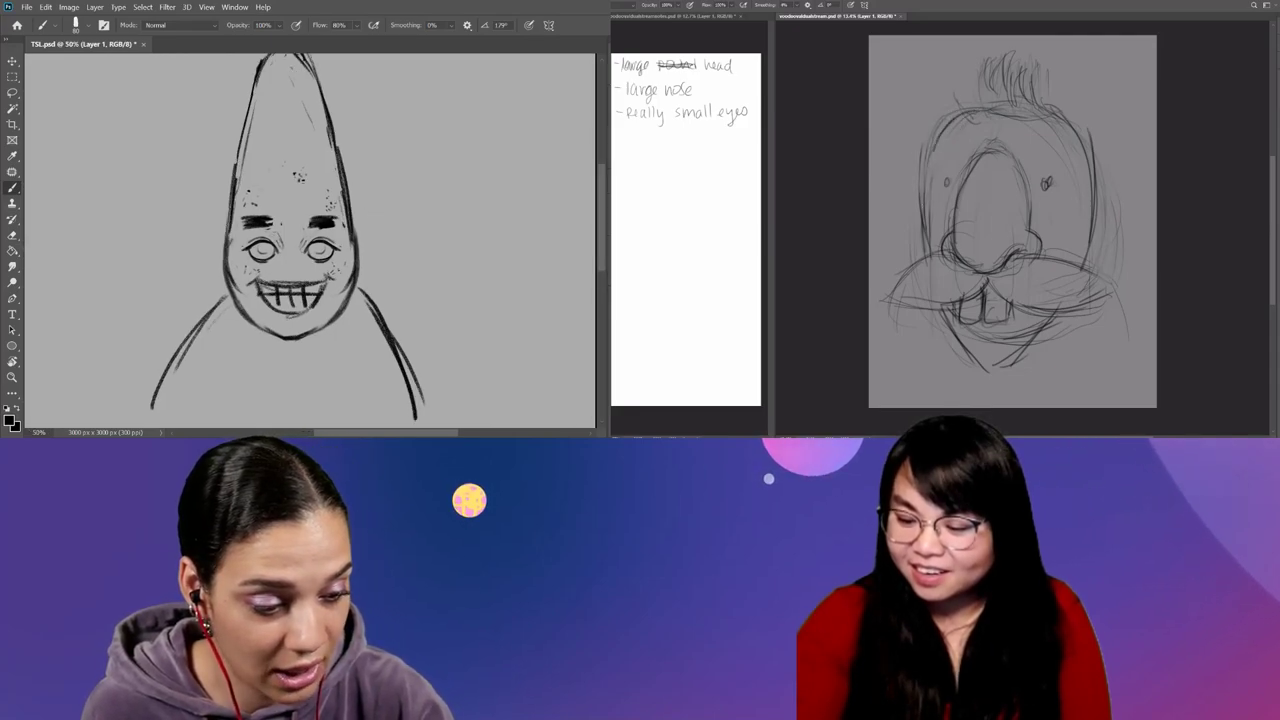
# Fade Layer 1 to 30% opacity, add a new layer, and pick a different brush preset.
pyautogui.press('3')
pyautogui.hotkey('ctrl', 'shift', 'alt', 'n')
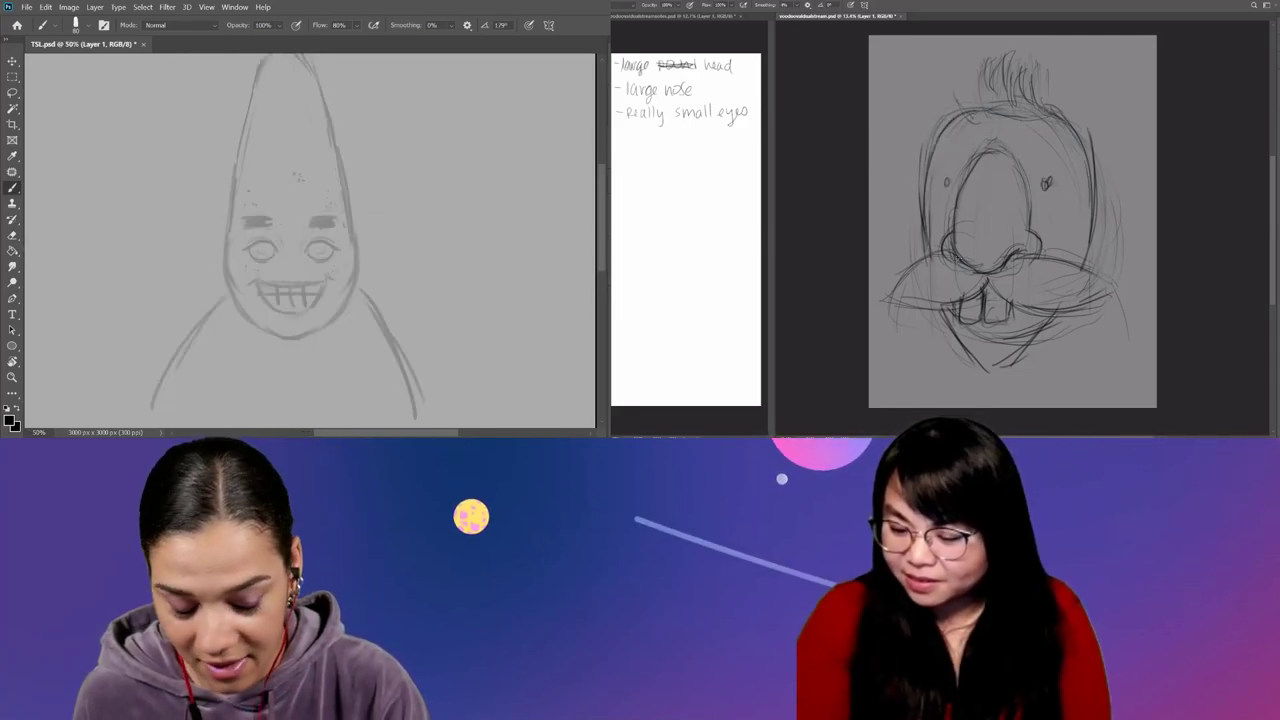
pyautogui.rightClick(411, 138)
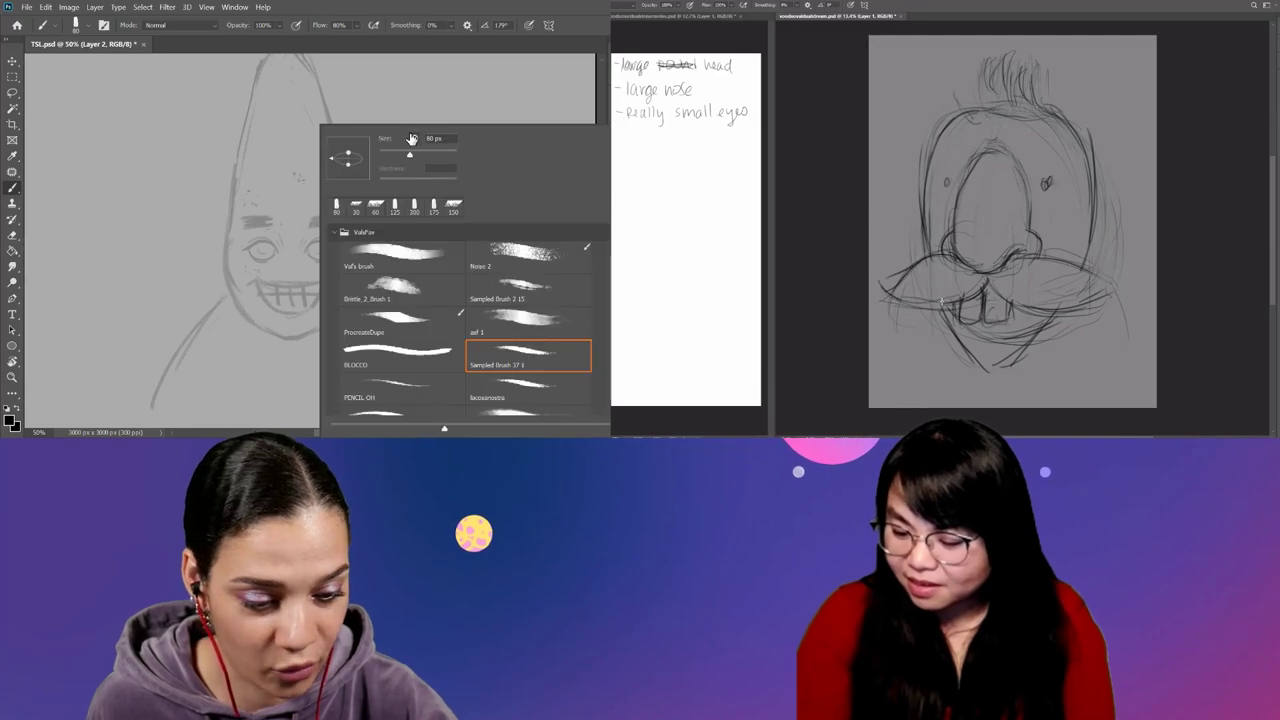
pyautogui.press('Escape')
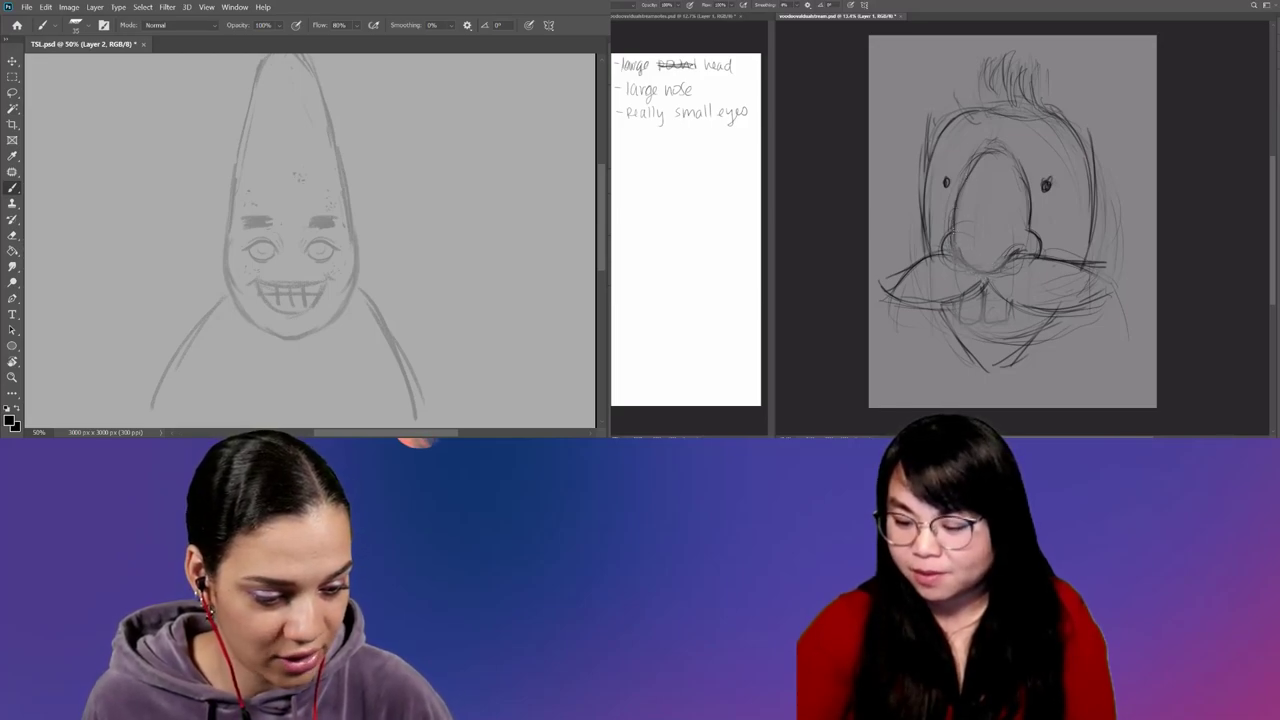
# Hide Layer 1 and draw a tall cone outline with two large round eyes on Layer 2.
pyautogui.press('Delete')
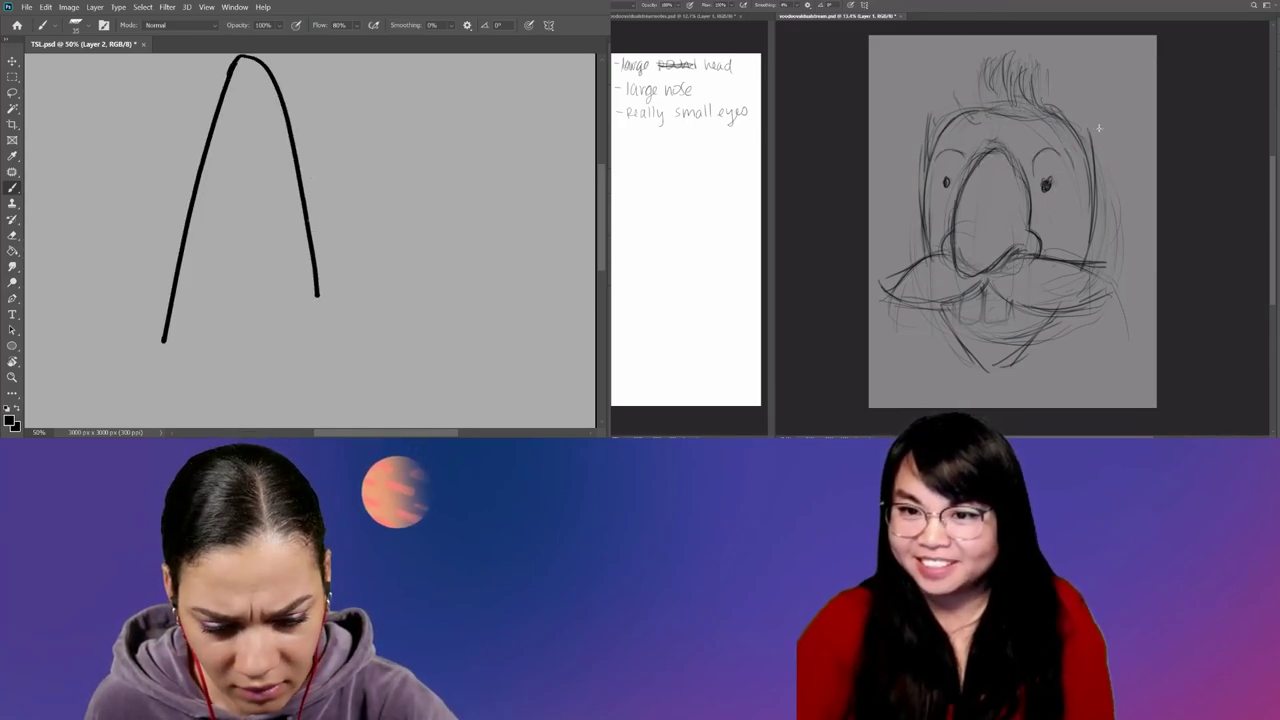
pyautogui.moveTo(1112, 177); pyautogui.dragTo(1126, 163)
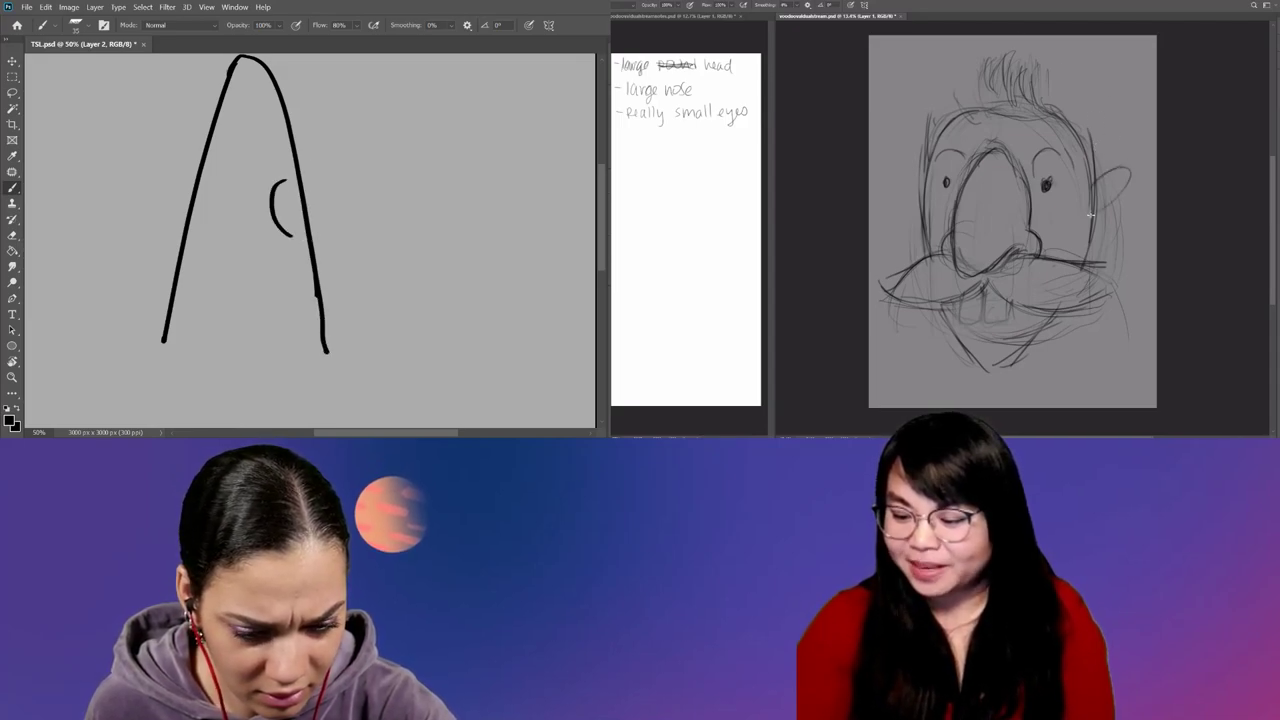
pyautogui.moveTo(322, 196)
pyautogui.mouseDown()
pyautogui.moveTo(312, 230)
pyautogui.moveTo(205, 198)
pyautogui.moveTo(230, 240)
pyautogui.mouseUp()
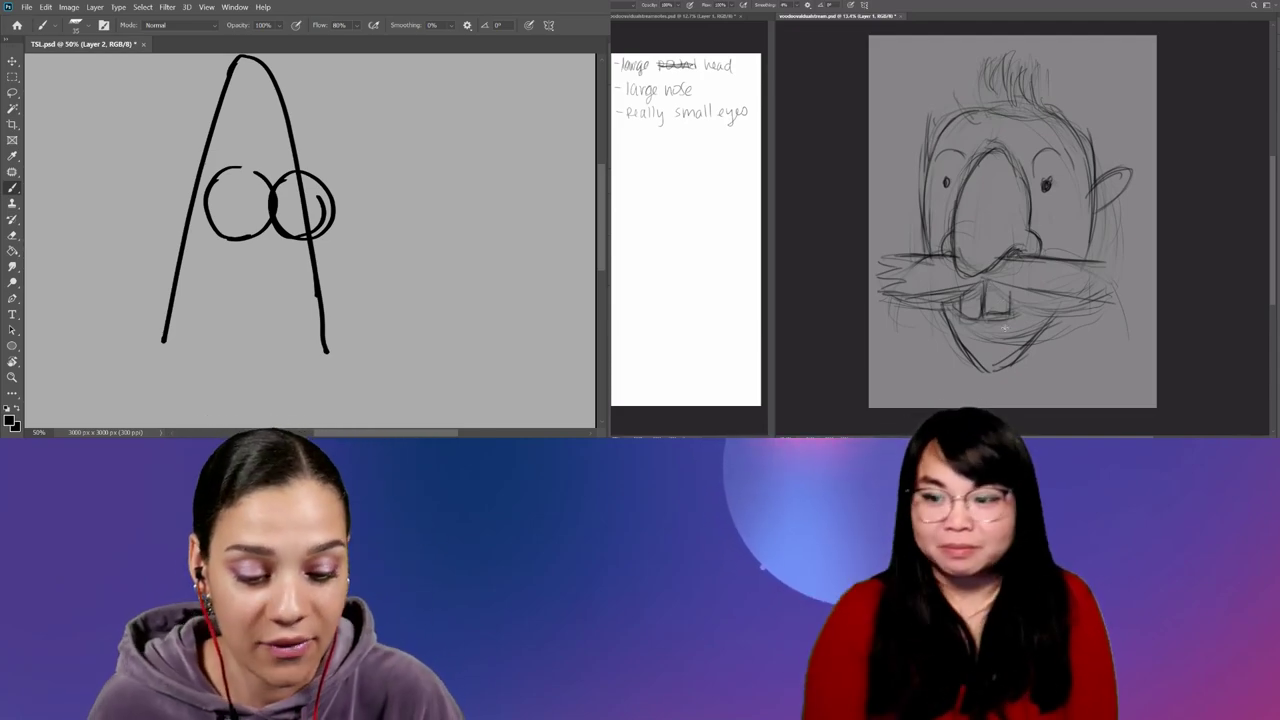
# Erase the stray dark mark inside the right eye circle, returning to the Brush.
pyautogui.press('e')
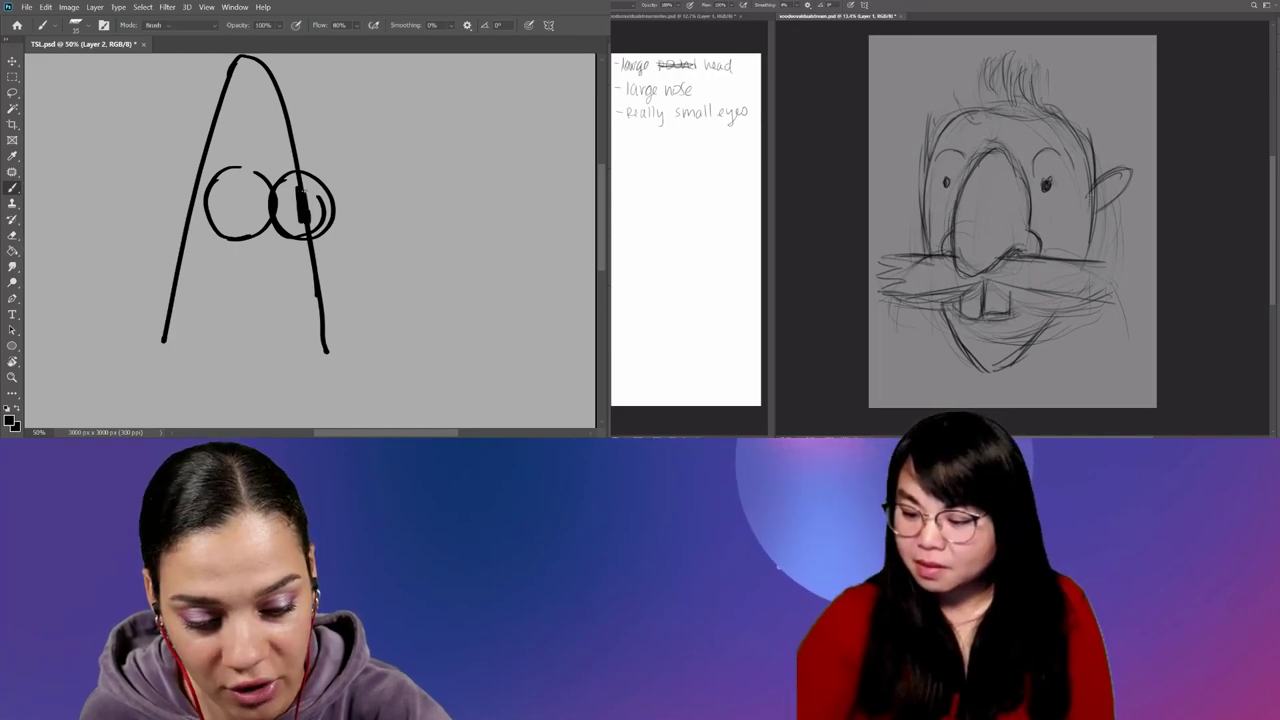
pyautogui.moveTo(300, 184); pyautogui.dragTo(300, 222)
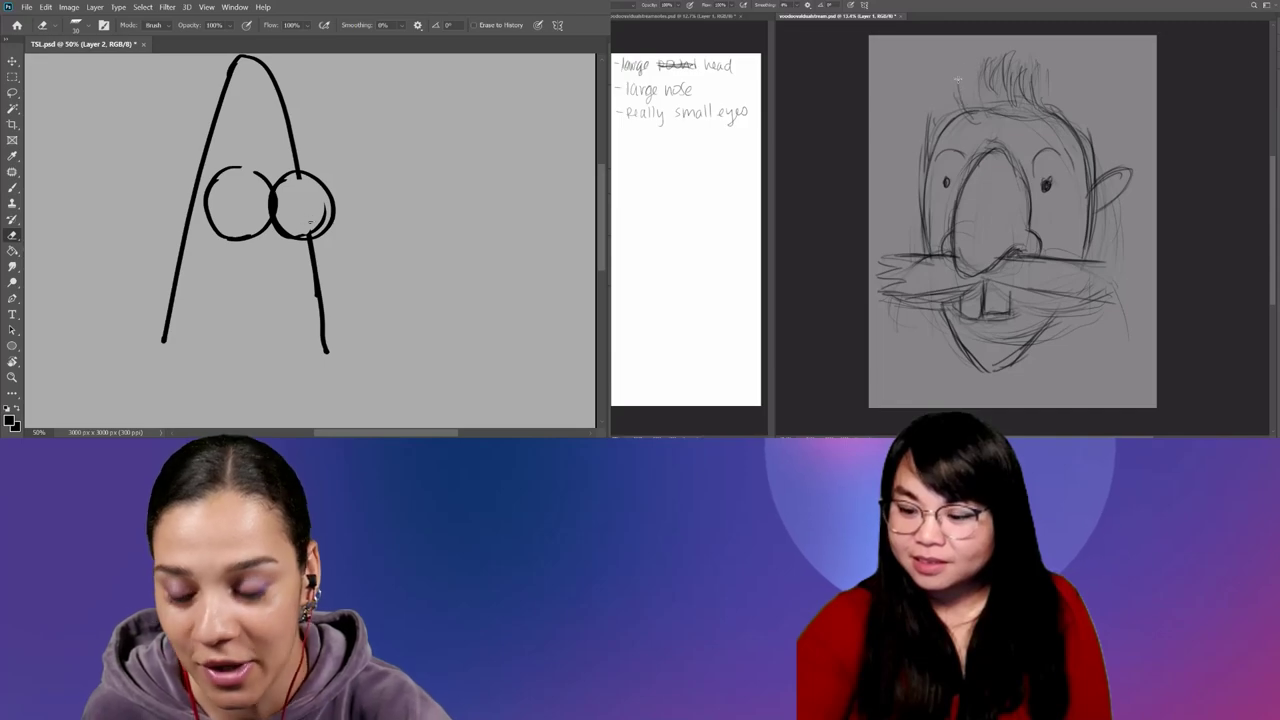
pyautogui.press('b')
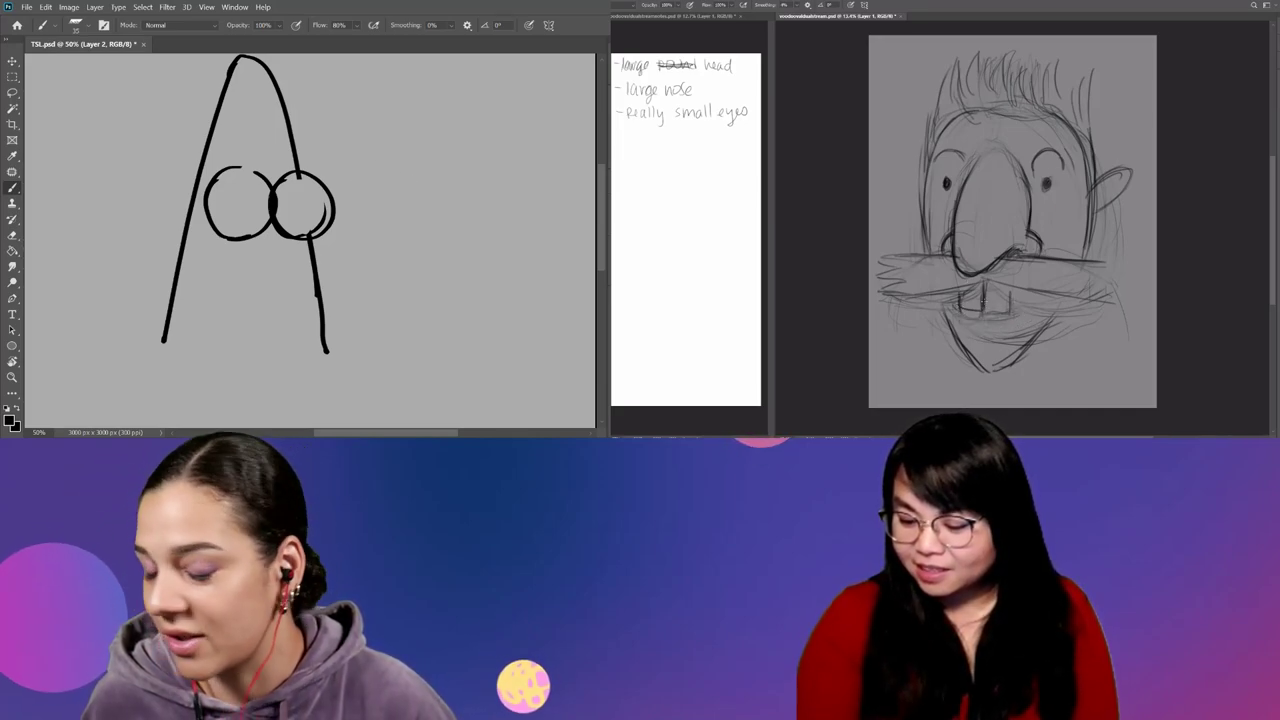
# Widen the whole cone drawing toward the left with Free Transform.
pyautogui.hotkey('ctrl', 't')
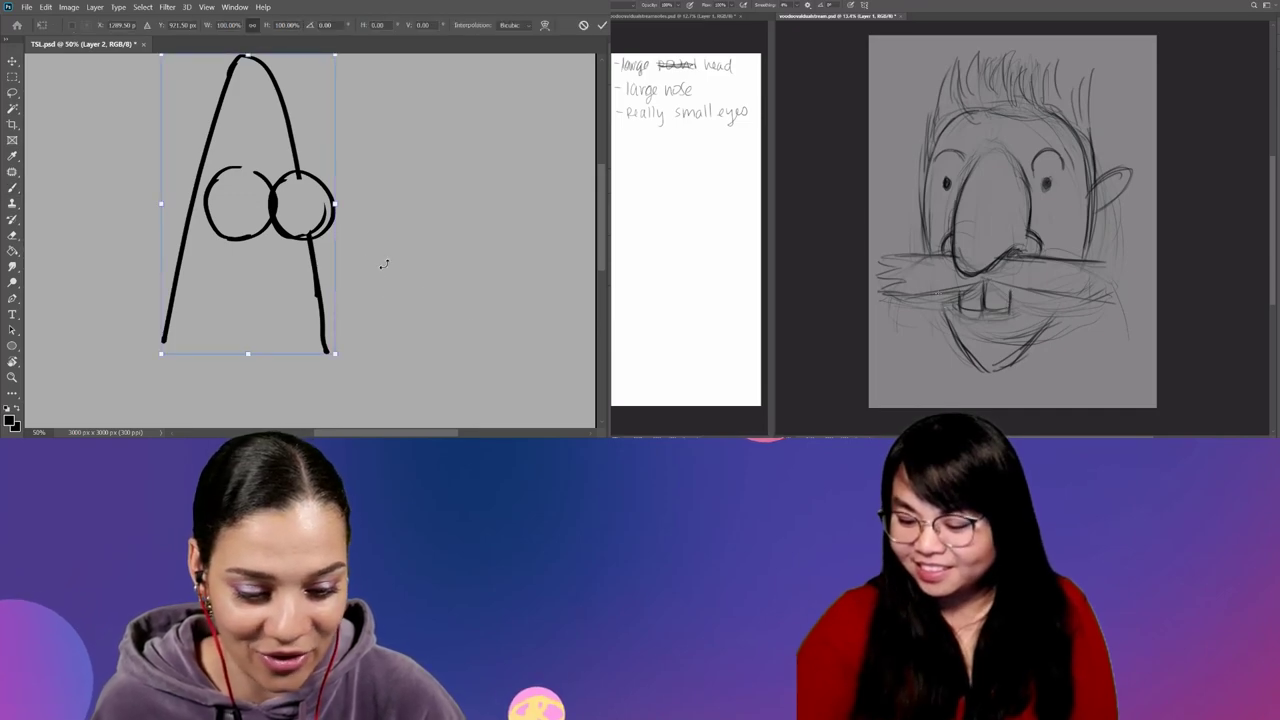
pyautogui.moveTo(383, 263); pyautogui.dragTo(374, 257)
pyautogui.press('Return')
pyautogui.hotkey('ctrl', 't')
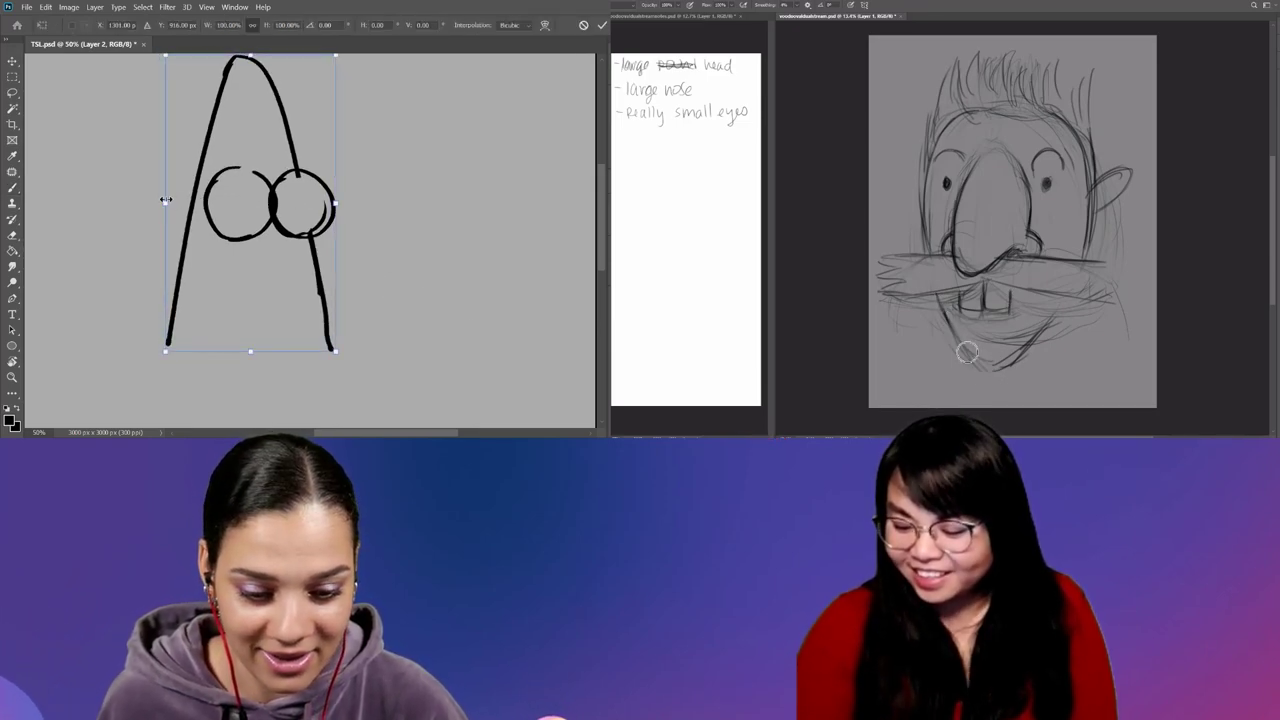
pyautogui.moveTo(166, 206); pyautogui.dragTo(123, 217)
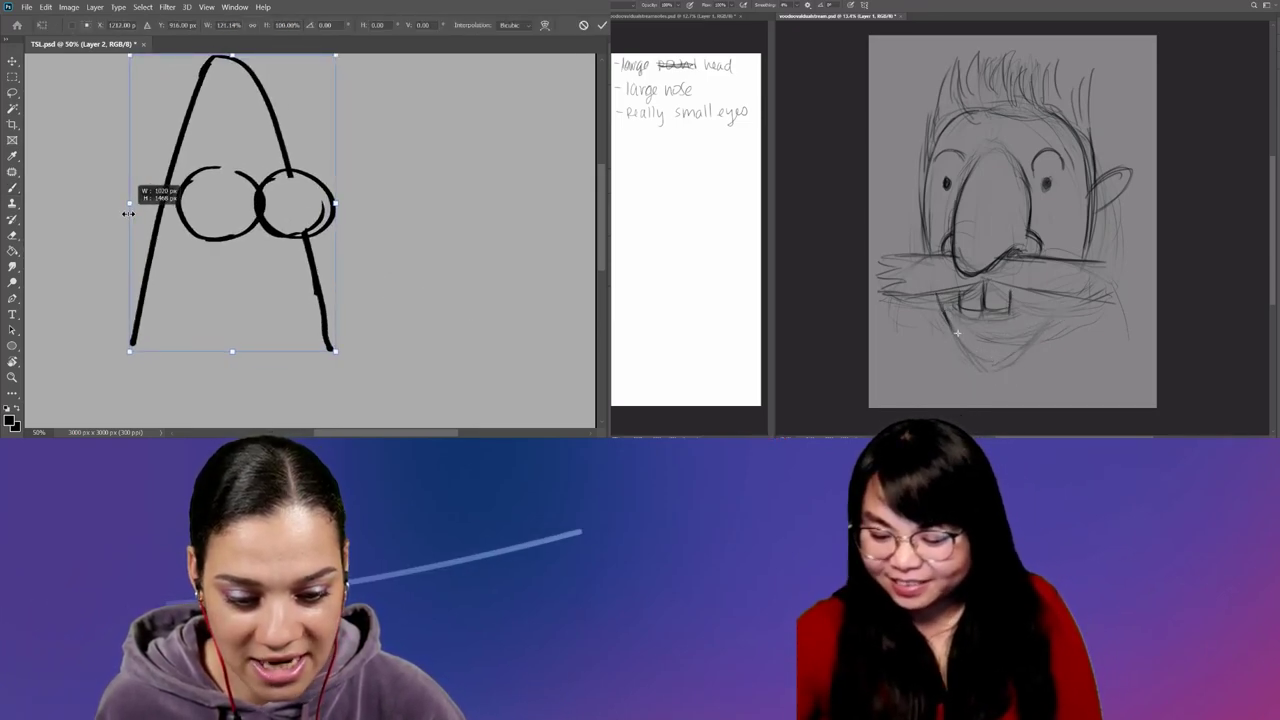
pyautogui.press('Return')
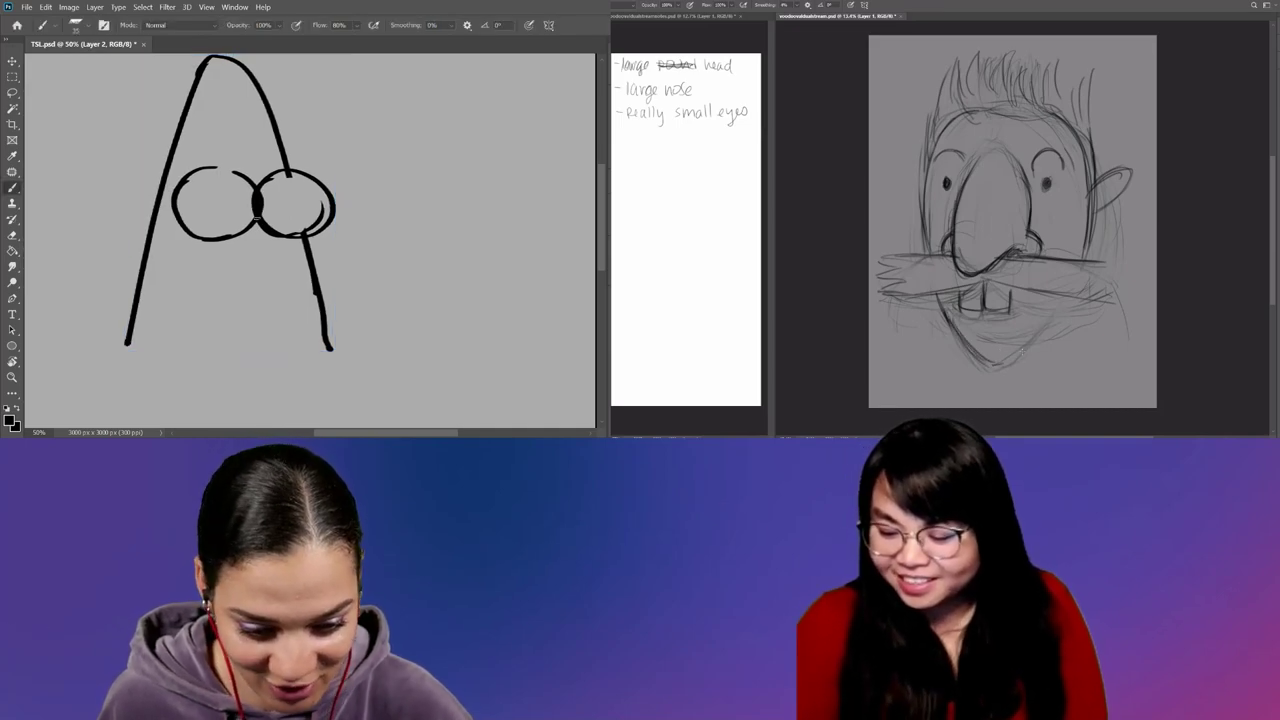
# Lasso the two eyes, squeeze them narrower and shift them slightly left.
pyautogui.press('l')
pyautogui.moveTo(340, 195)
pyautogui.mouseDown()
pyautogui.moveTo(175, 210)
pyautogui.moveTo(214, 157)
pyautogui.mouseUp()
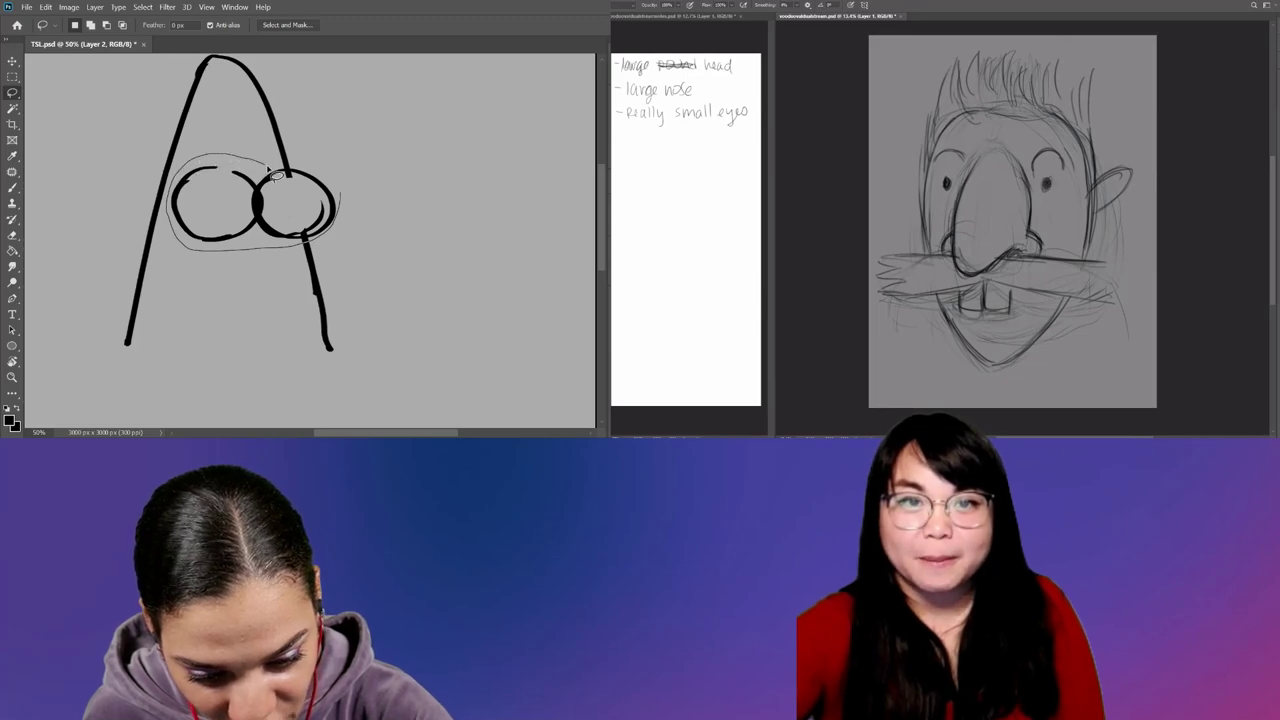
pyautogui.moveTo(305, 170); pyautogui.dragTo(312, 172)
pyautogui.hotkey('ctrl', 't')
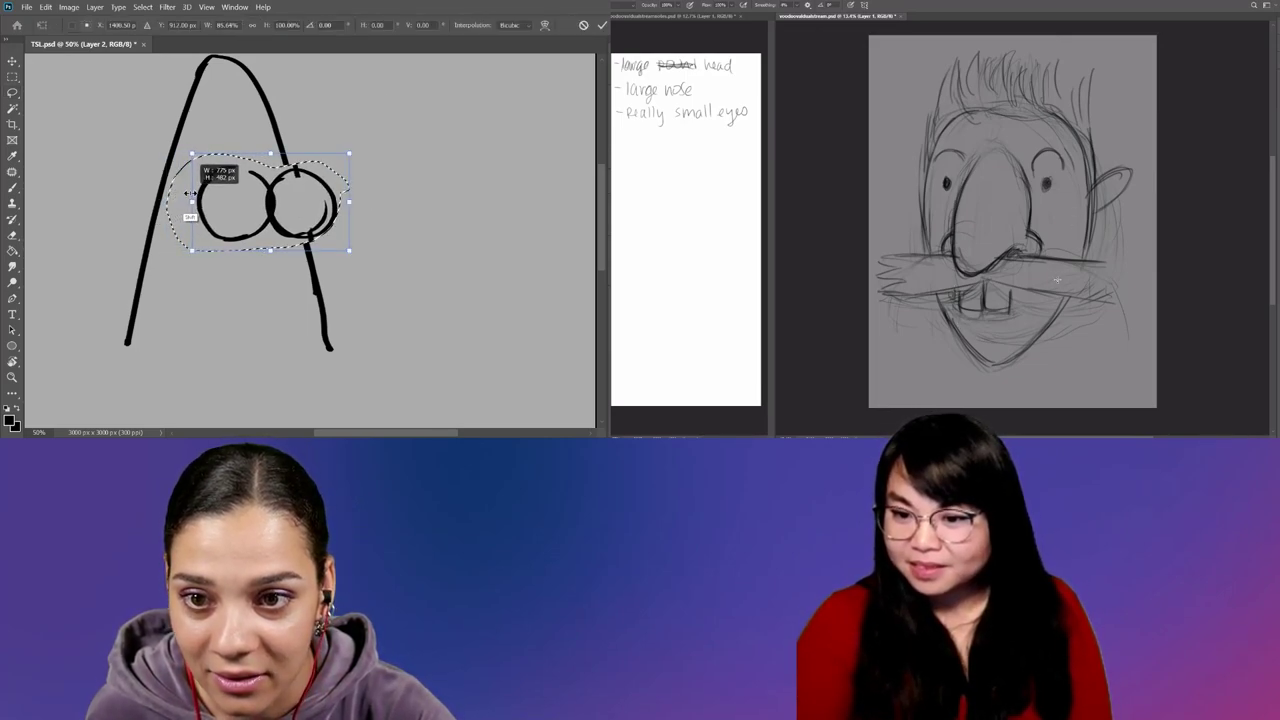
pyautogui.moveTo(165, 201); pyautogui.dragTo(192, 201)
pyautogui.moveTo(544, 124); pyautogui.dragTo(536, 129)
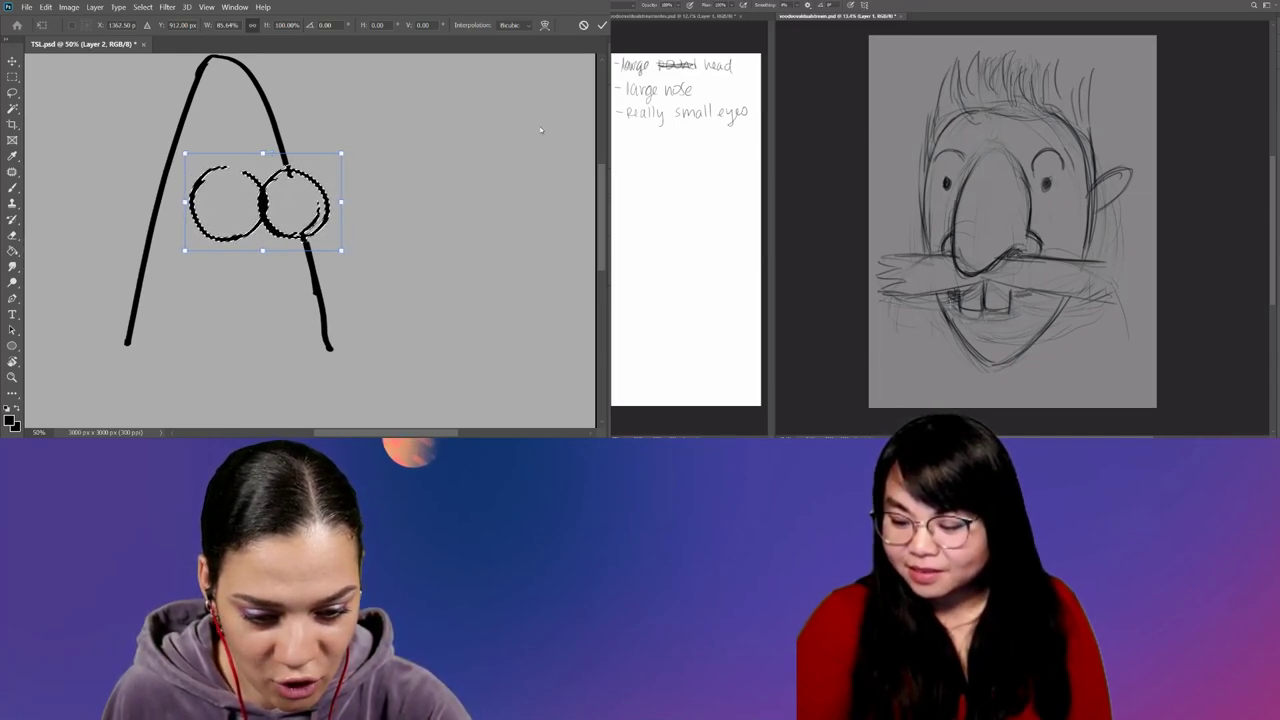
pyautogui.press('Return')
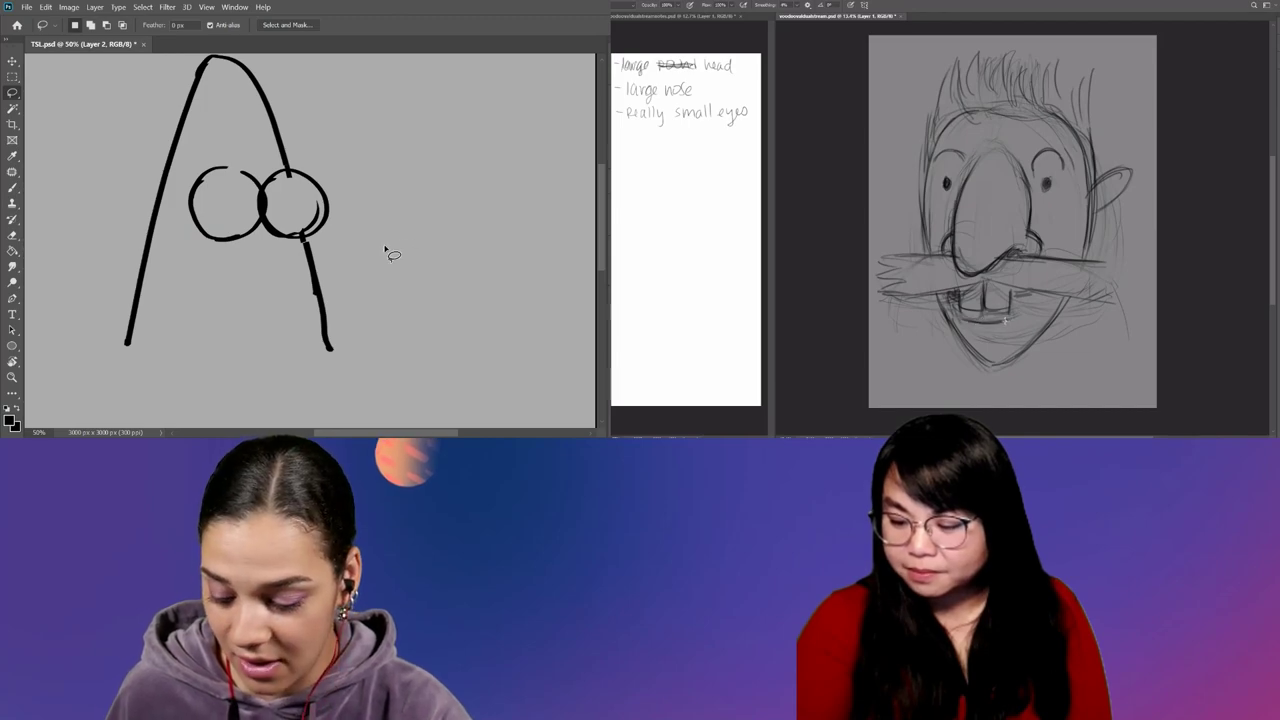
pyautogui.press('b')
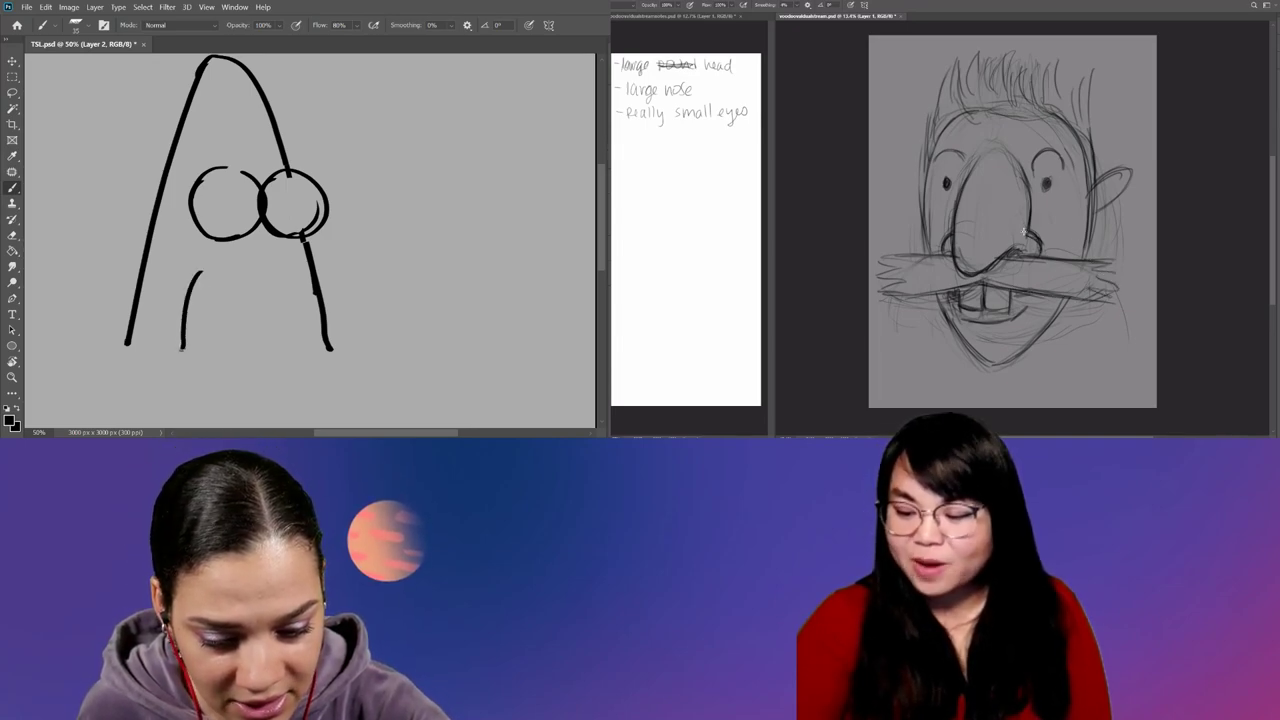
# Redraw the arch-shaped mouth below the eyes and lasso-select it.
pyautogui.hotkey('ctrl', 'z')
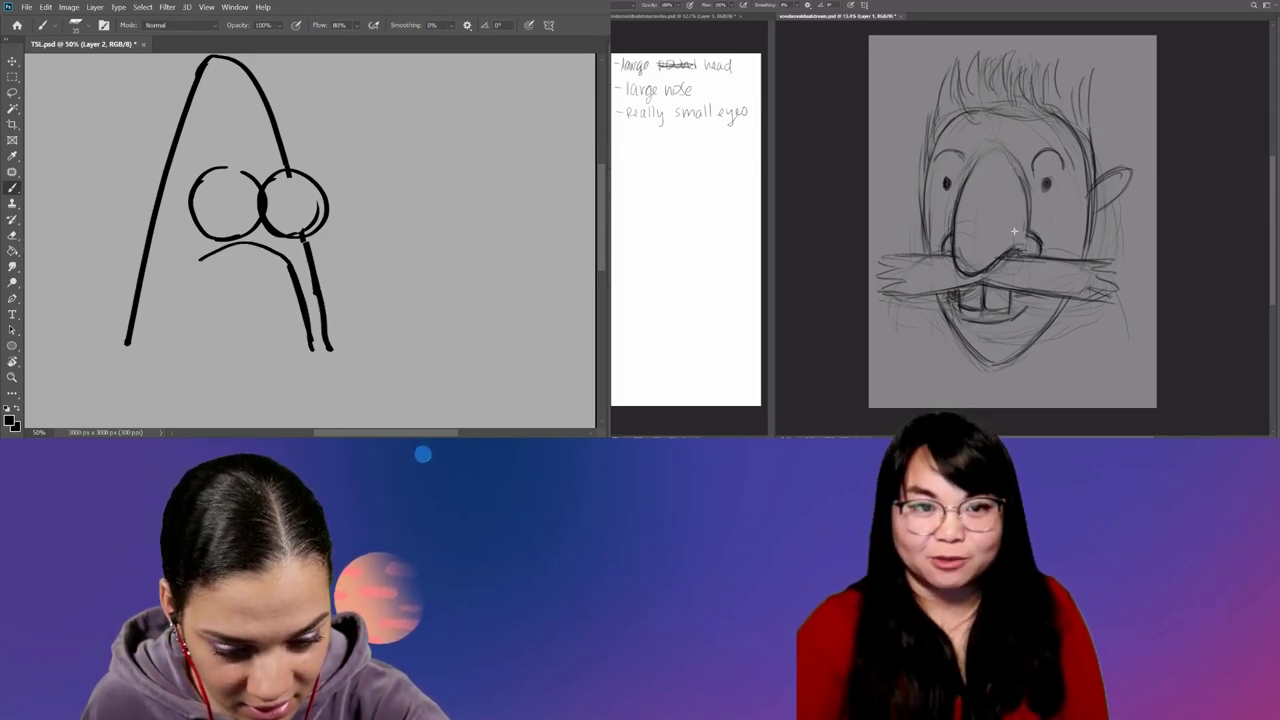
pyautogui.moveTo(200, 260); pyautogui.dragTo(180, 339)
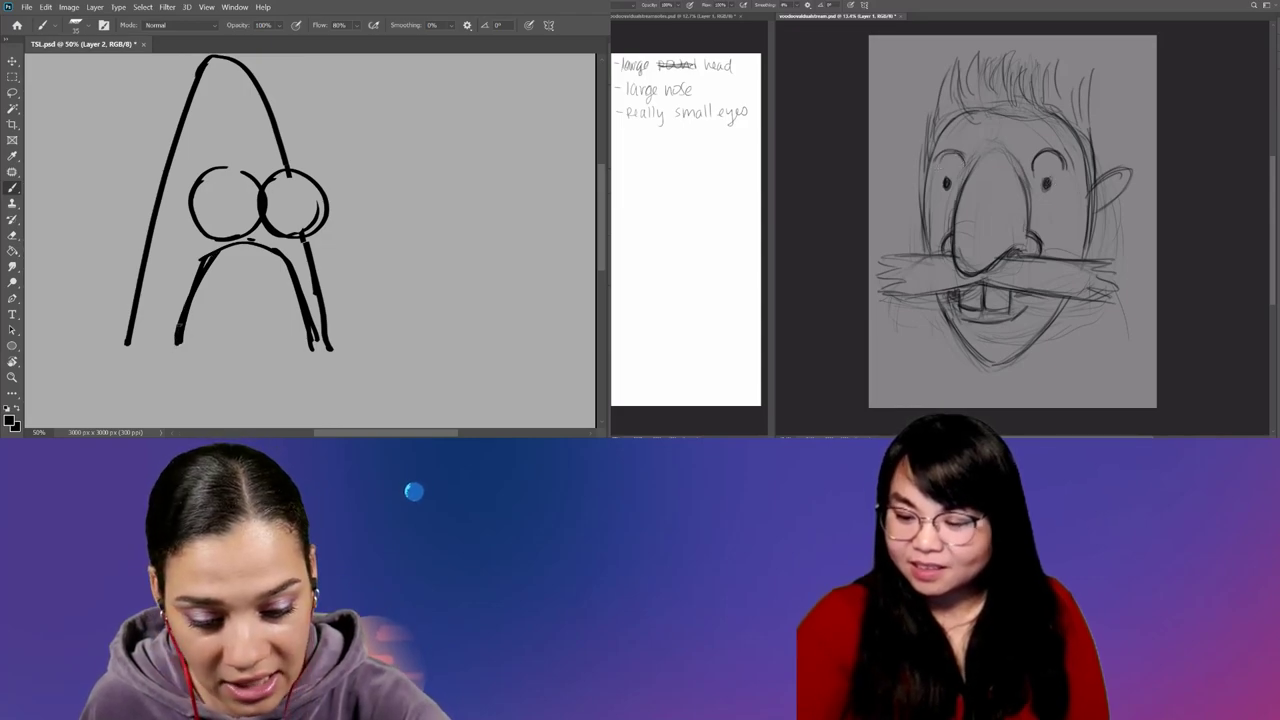
pyautogui.moveTo(175, 348); pyautogui.dragTo(322, 349)
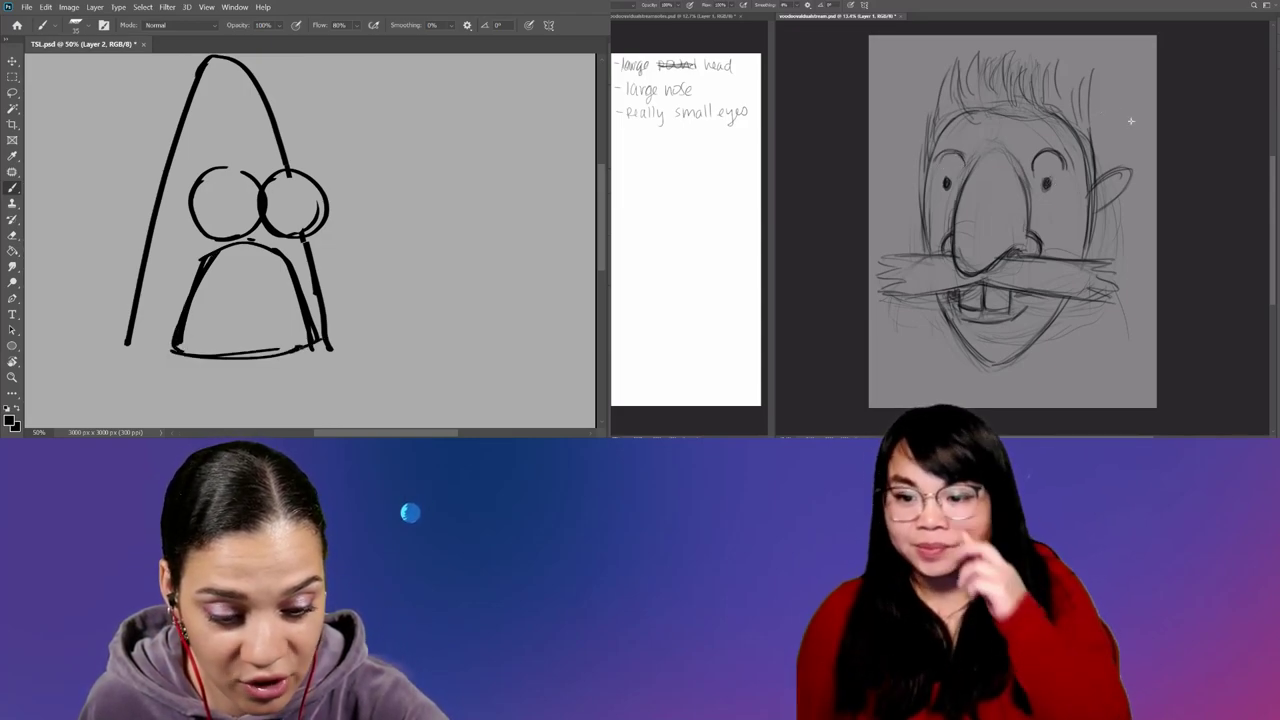
pyautogui.press('l')
pyautogui.moveTo(298, 262)
pyautogui.mouseDown()
pyautogui.moveTo(323, 372)
pyautogui.moveTo(290, 250)
pyautogui.mouseUp()
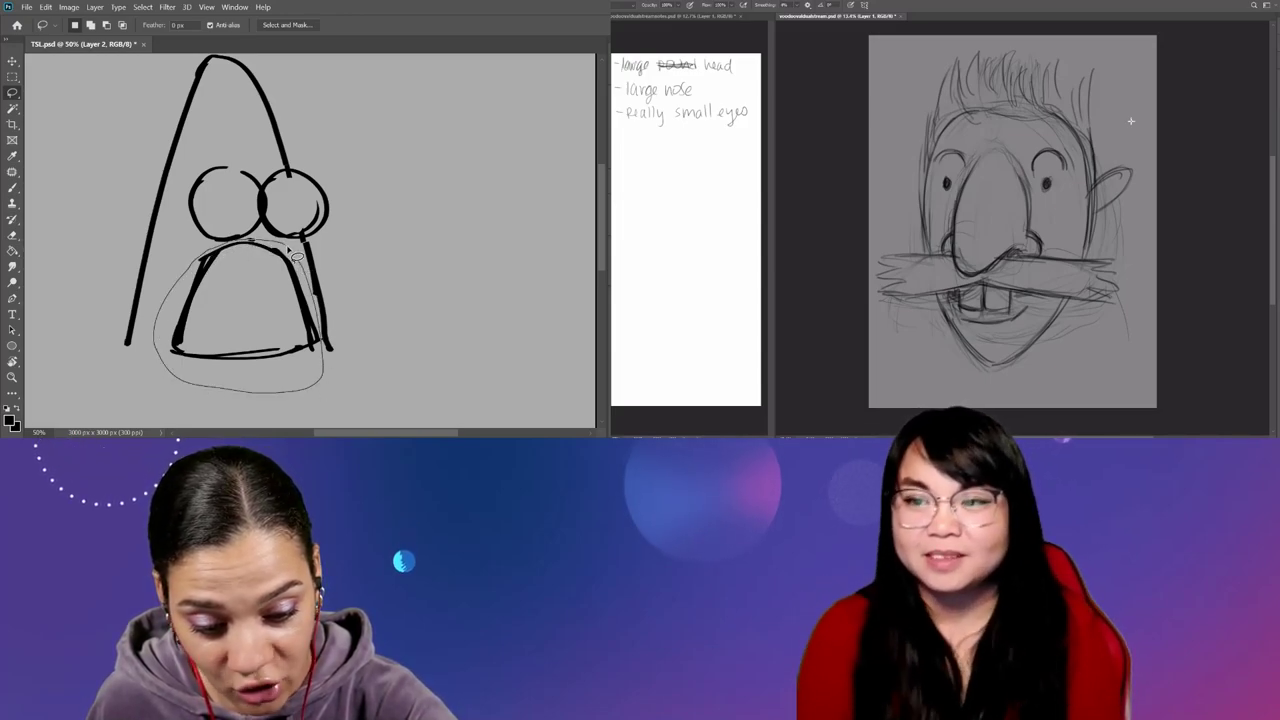
# Enlarge the mouth arch to about 107%, settle it beneath the eyes, and deselect.
pyautogui.hotkey('ctrl', 't')
pyautogui.moveTo(300, 340); pyautogui.dragTo(322, 352)
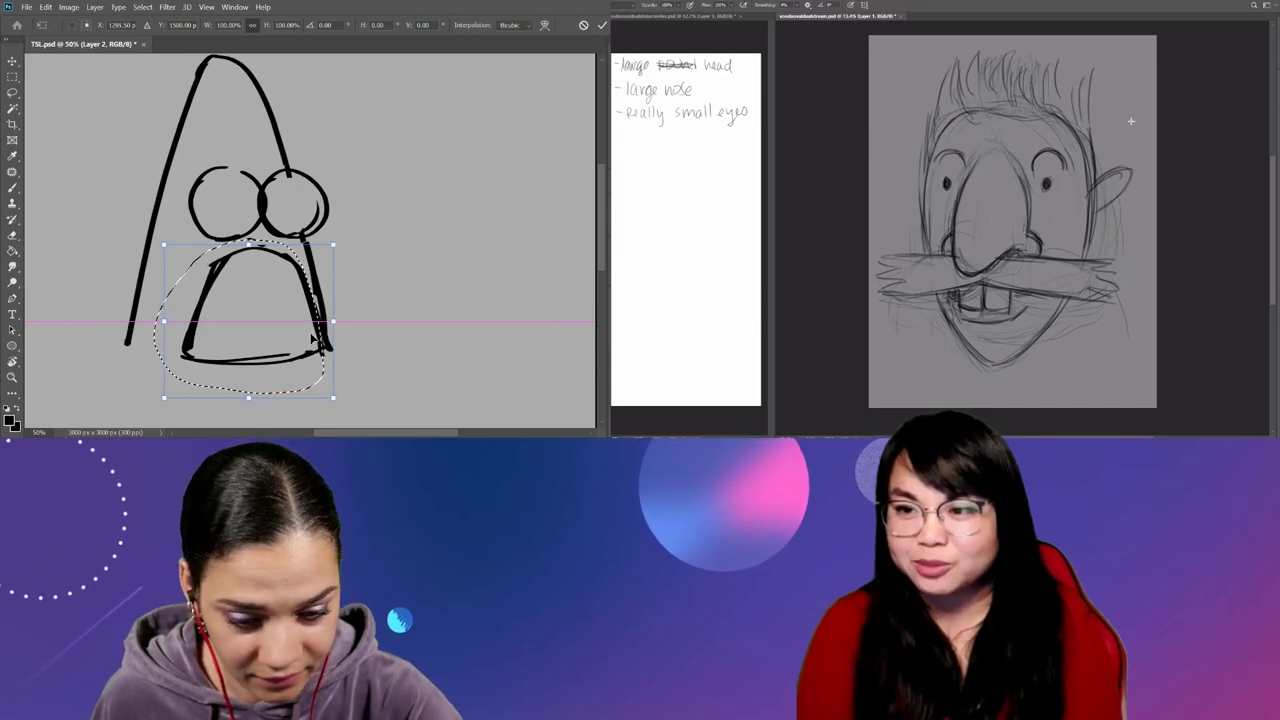
pyautogui.moveTo(164, 397); pyautogui.dragTo(152, 408)
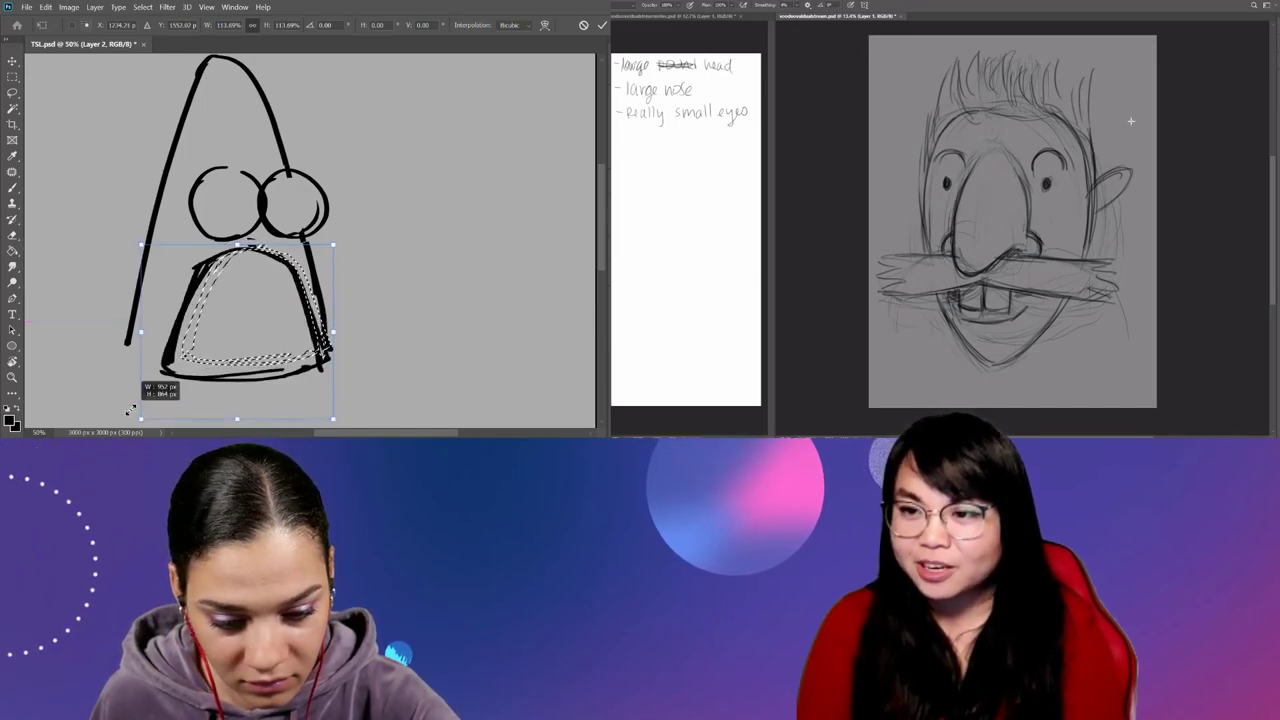
pyautogui.moveTo(300, 322); pyautogui.dragTo(303, 326)
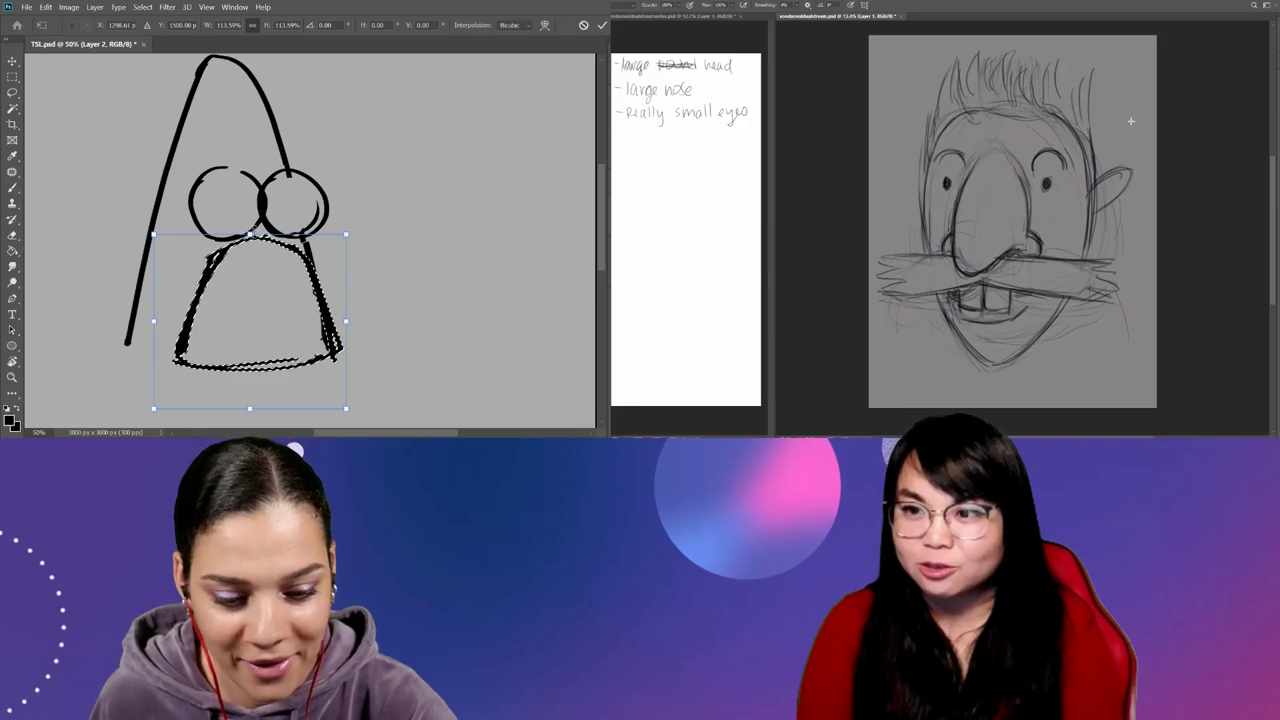
pyautogui.moveTo(345, 233); pyautogui.dragTo(338, 240)
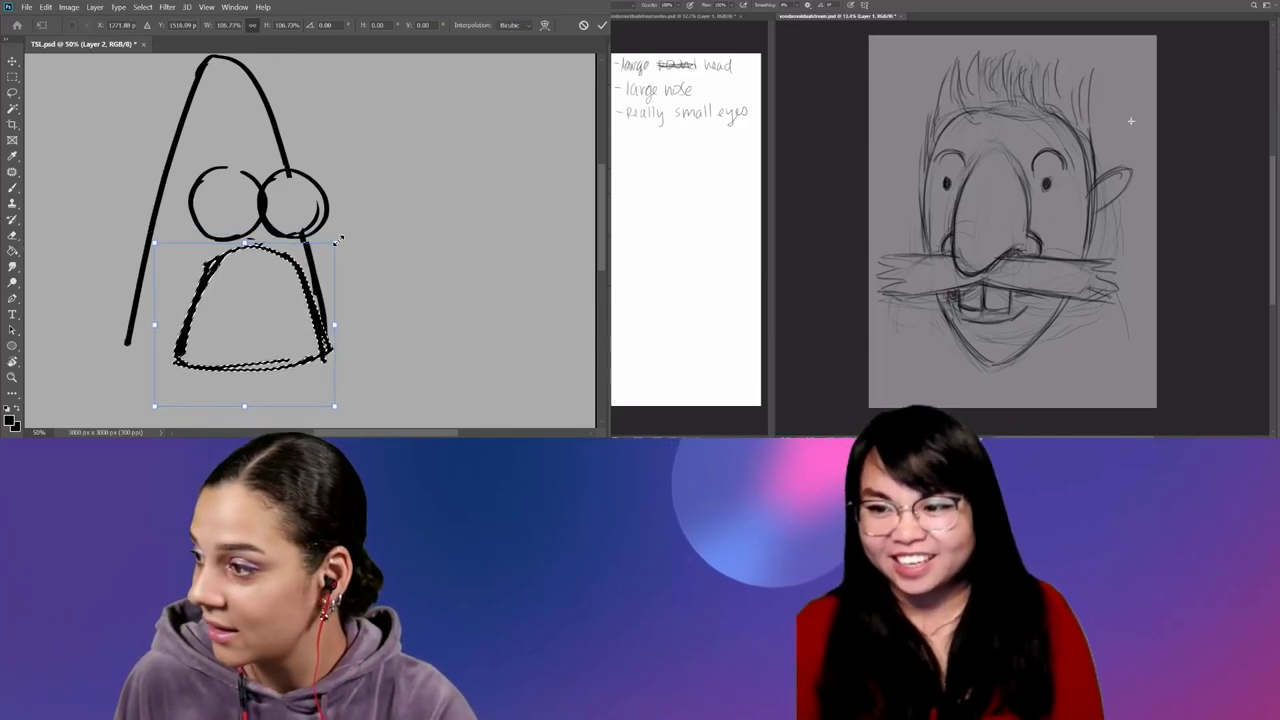
pyautogui.press('Right')
pyautogui.press('Right')
pyautogui.press('Right')
pyautogui.press('Up')
pyautogui.press('Up')
pyautogui.press('Up')
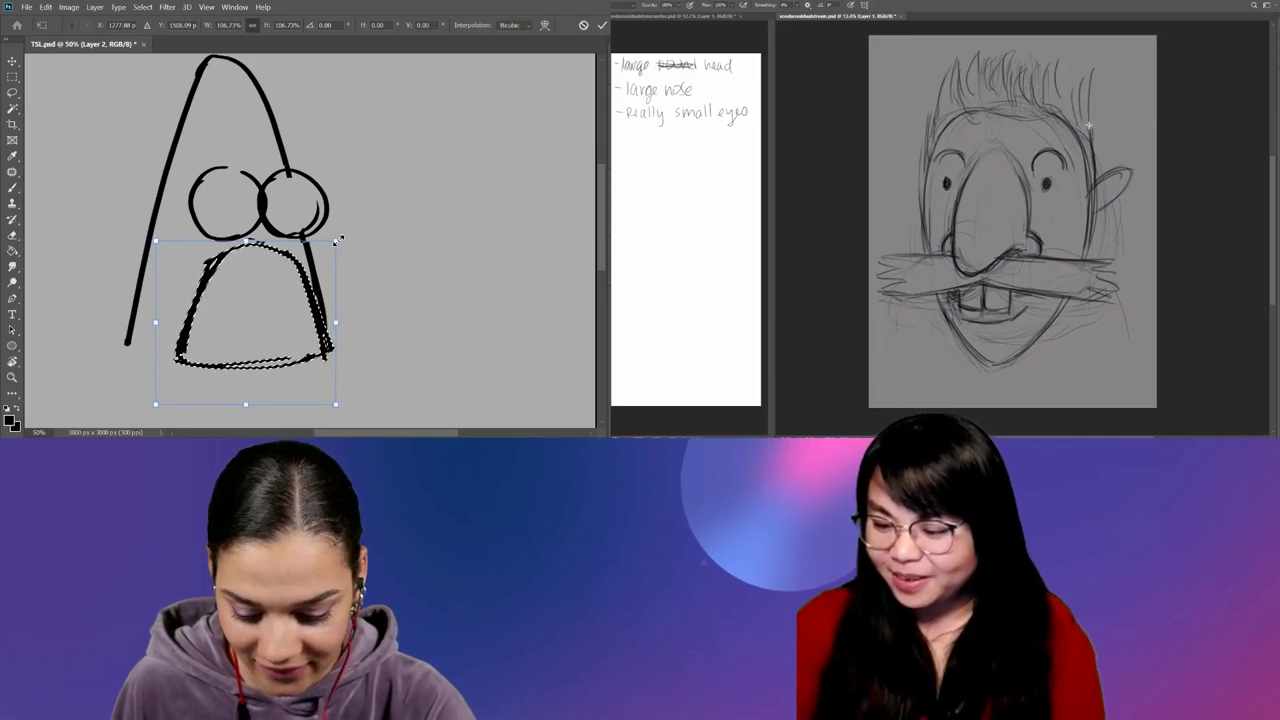
pyautogui.press('Return')
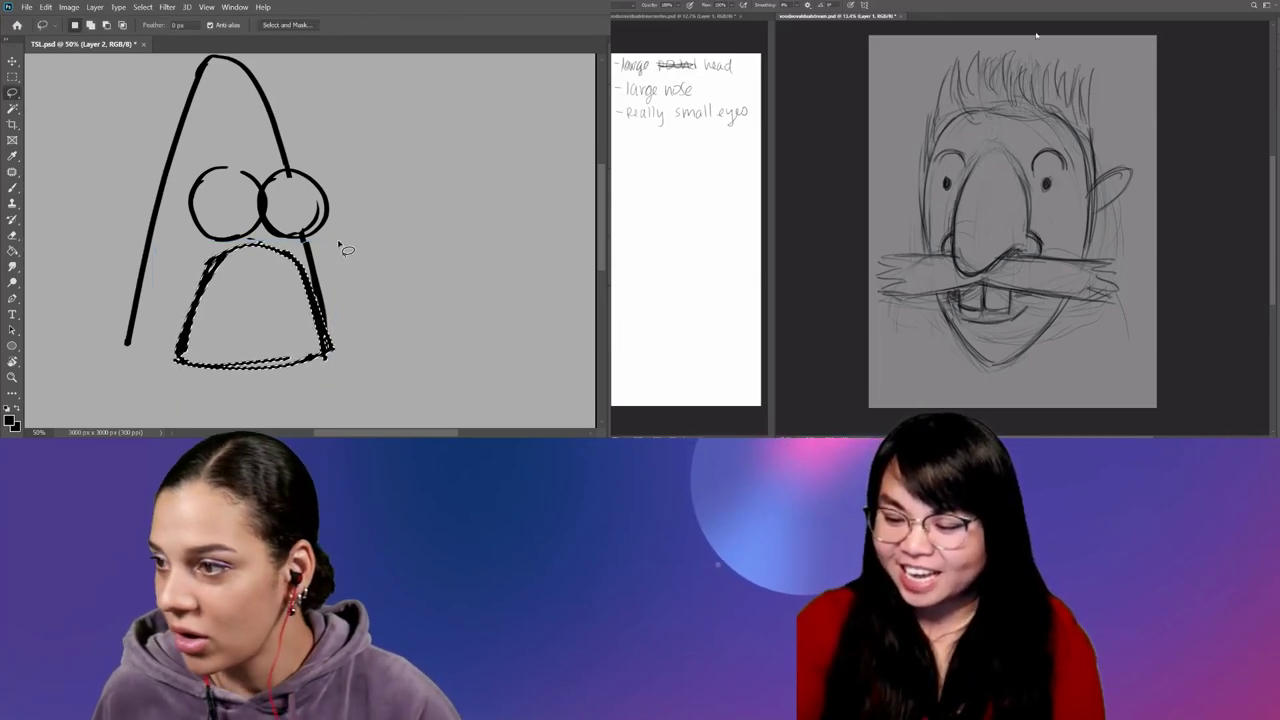
pyautogui.hotkey('ctrl', 'd')
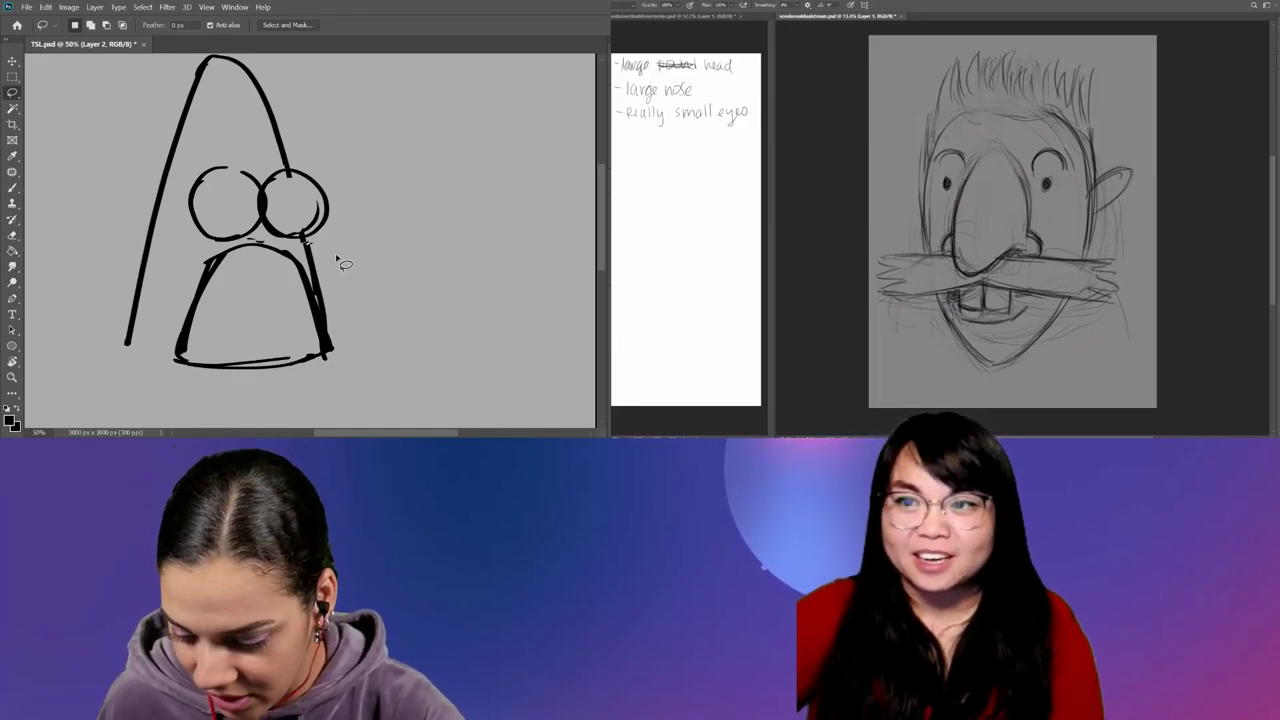
# Trim the head stroke's lower end and redraw the line down the mouth's right side.
pyautogui.press('e')
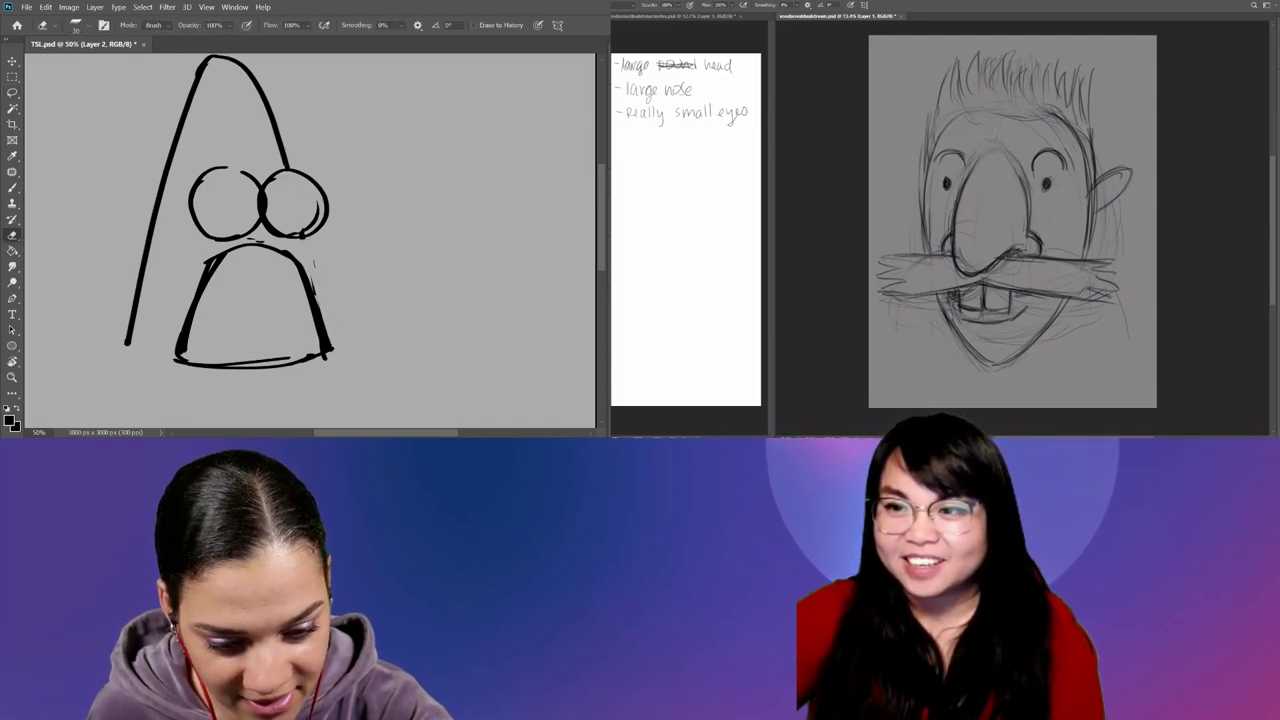
pyautogui.moveTo(282, 150)
pyautogui.mouseDown()
pyautogui.moveTo(266, 100)
pyautogui.moveTo(296, 160)
pyautogui.moveTo(230, 56)
pyautogui.mouseUp()
pyautogui.press('b')
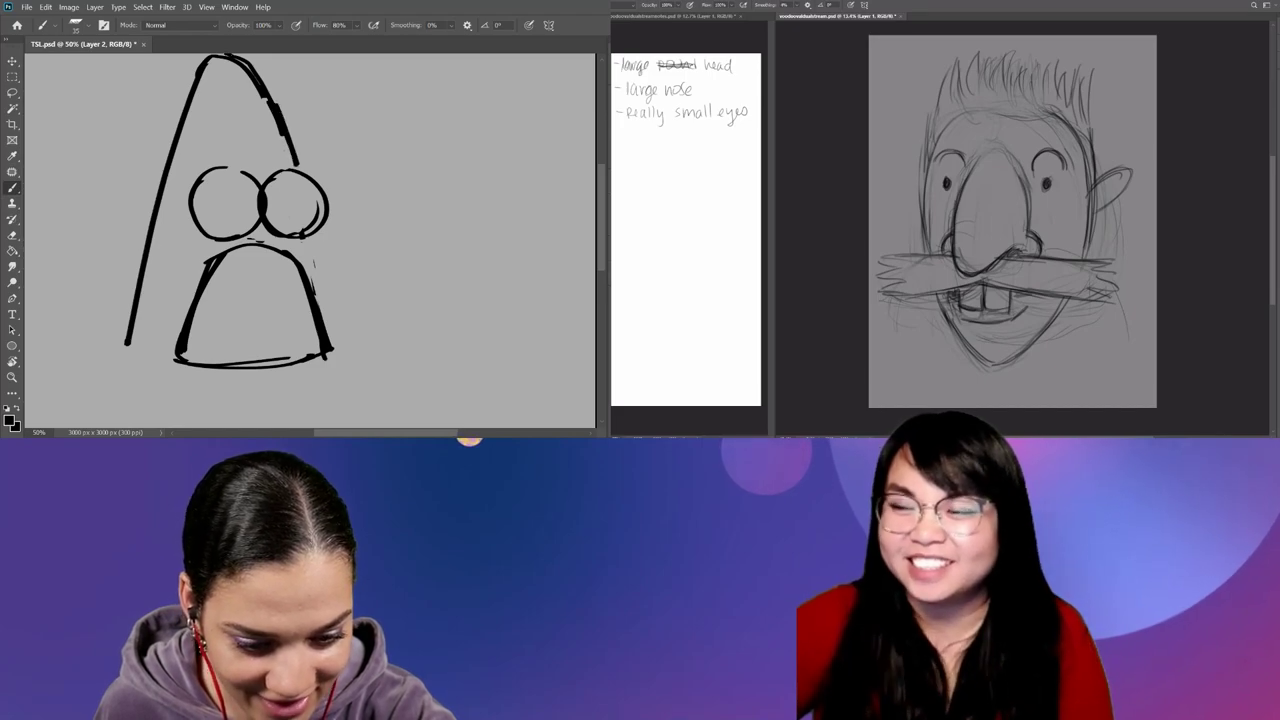
pyautogui.moveTo(312, 234); pyautogui.dragTo(340, 370)
pyautogui.hotkey('ctrl', 'z')
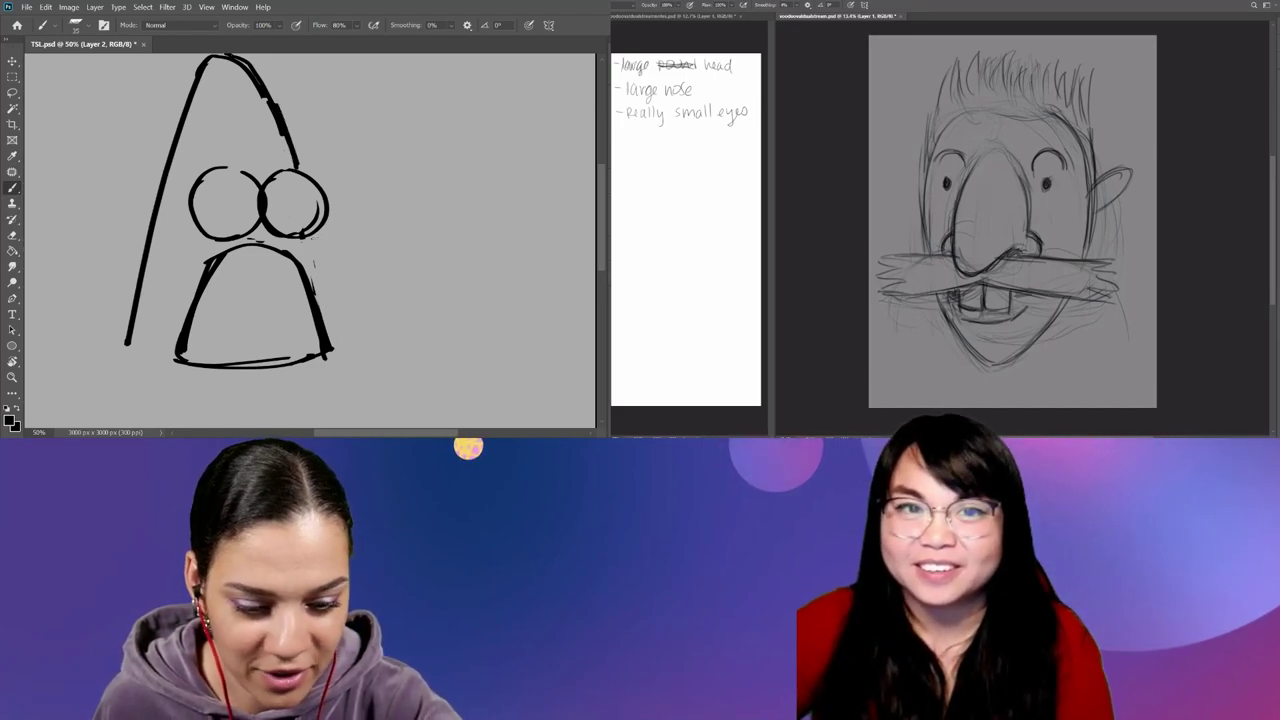
pyautogui.moveTo(312, 236); pyautogui.dragTo(345, 366)
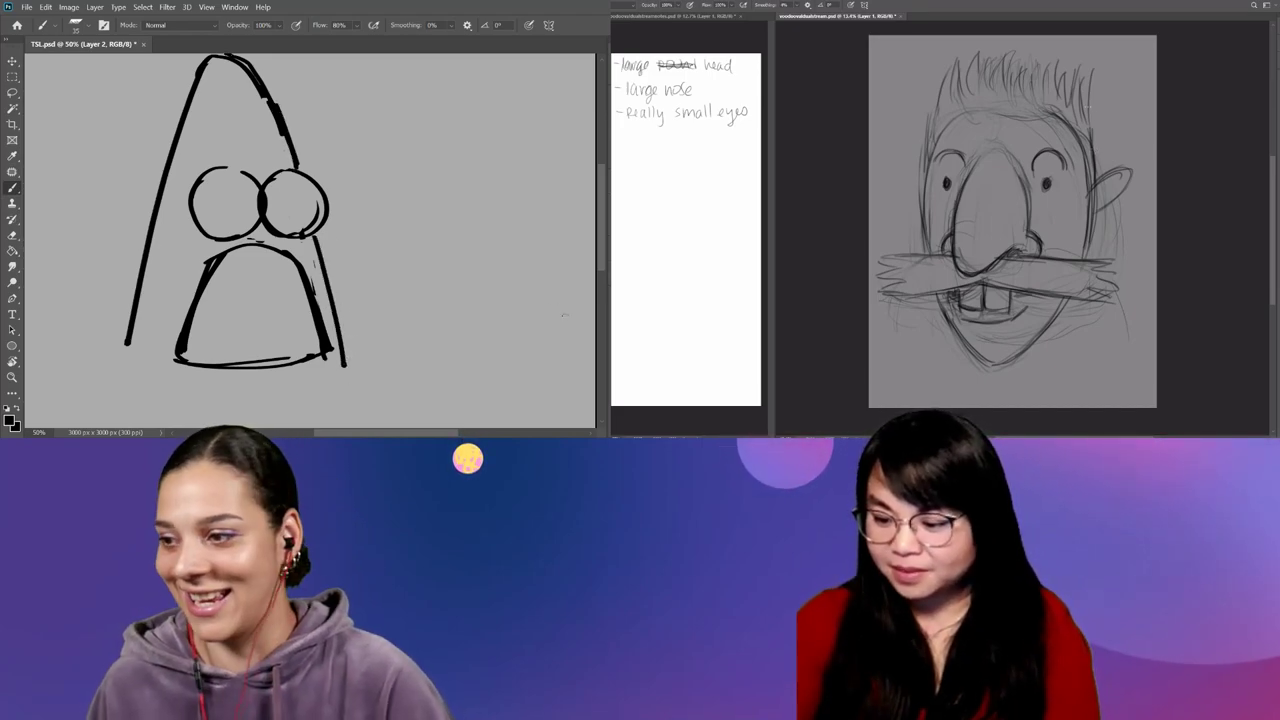
pyautogui.hotkey('ctrl', '-')
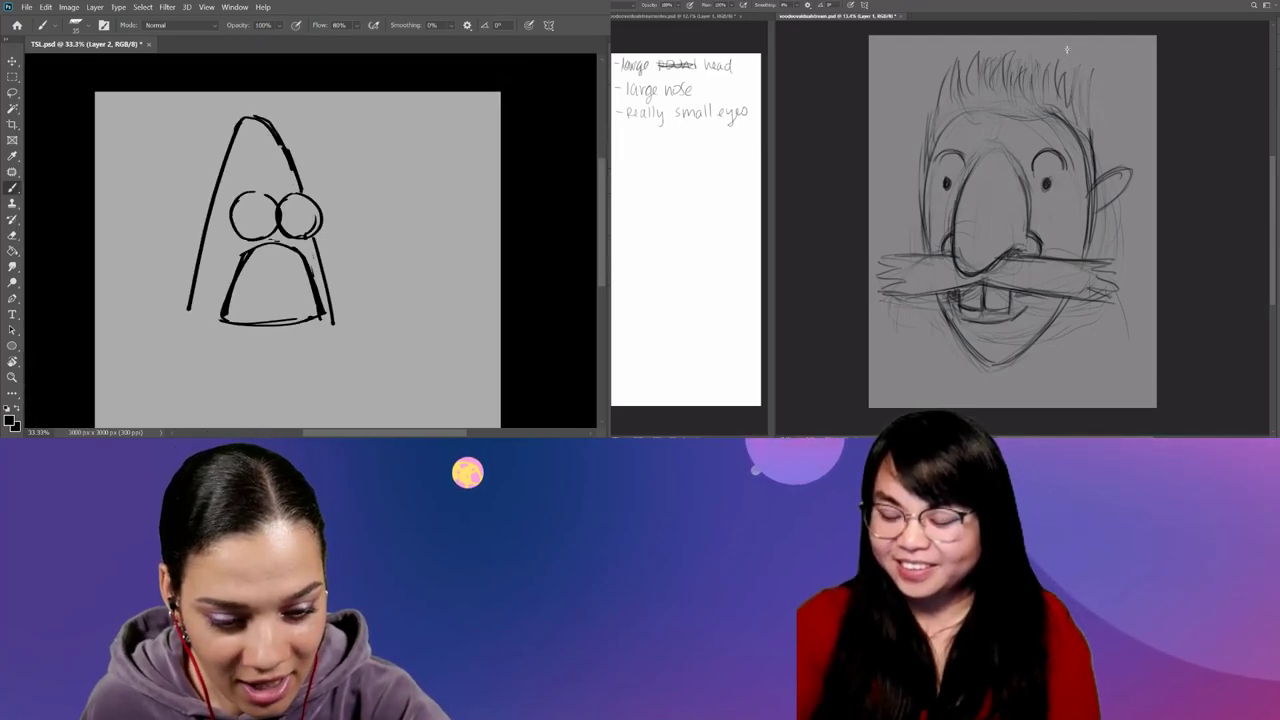
# Redraw the cone's rounded tip and darken the mouth's right outline.
pyautogui.moveTo(236, 128)
pyautogui.mouseDown()
pyautogui.moveTo(281, 124)
pyautogui.moveTo(283, 138)
pyautogui.mouseUp()
pyautogui.press('e')
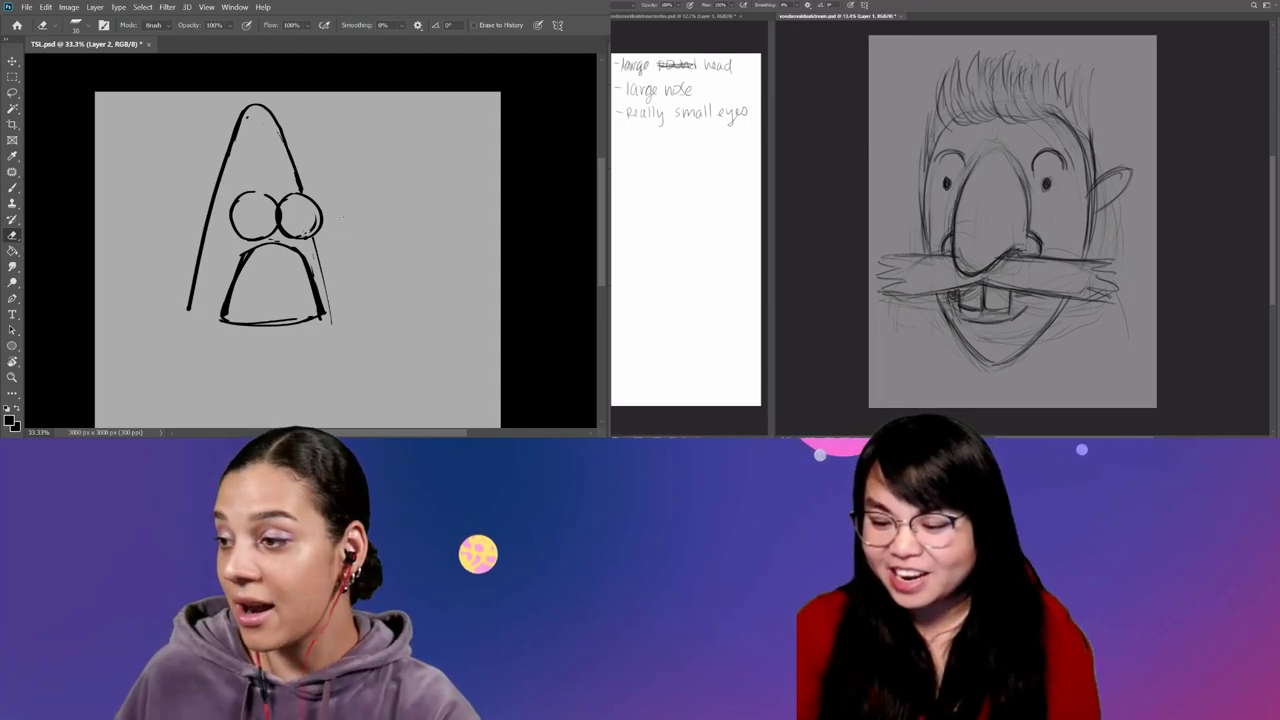
pyautogui.press('b')
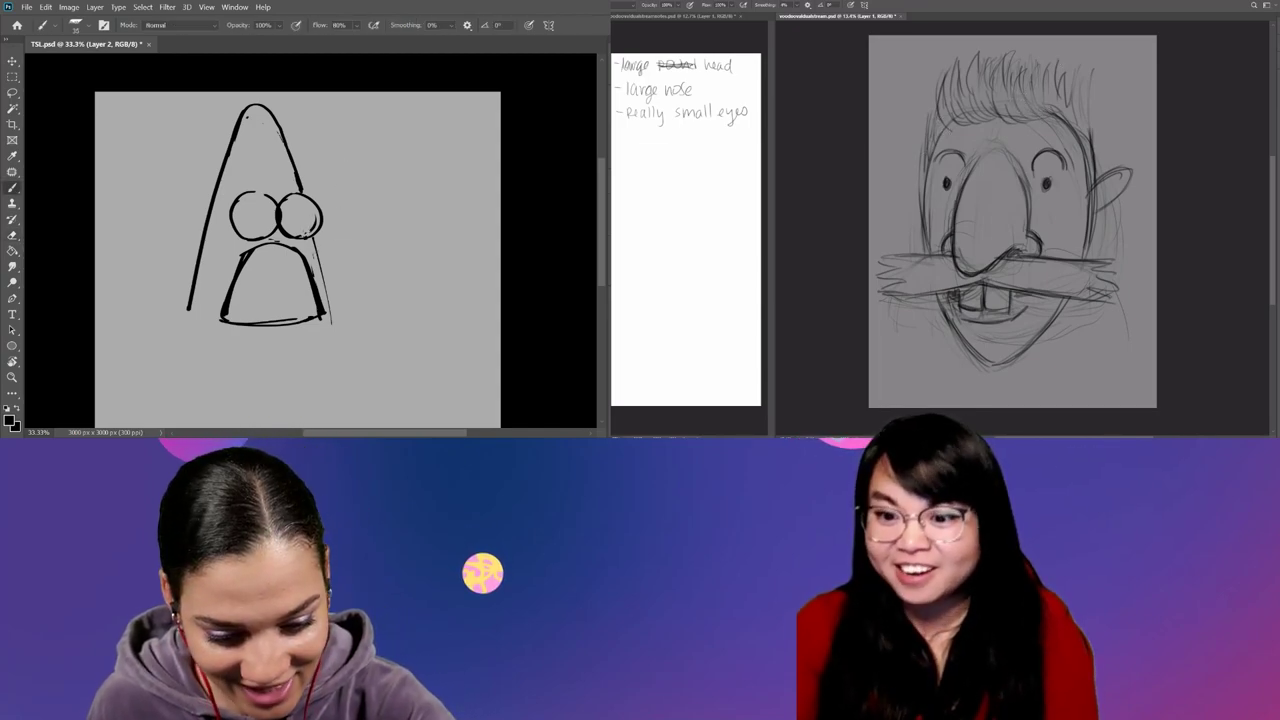
pyautogui.moveTo(312, 242); pyautogui.dragTo(328, 318)
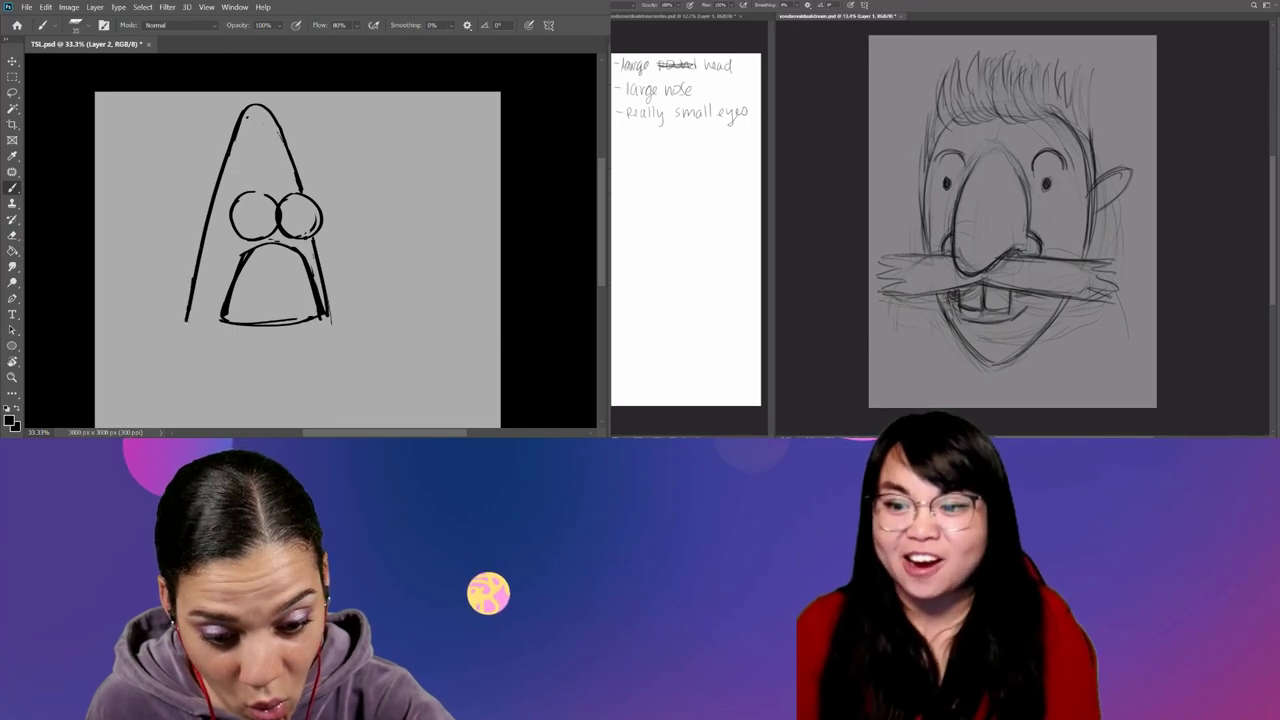
pyautogui.hotkey('ctrl', '=')
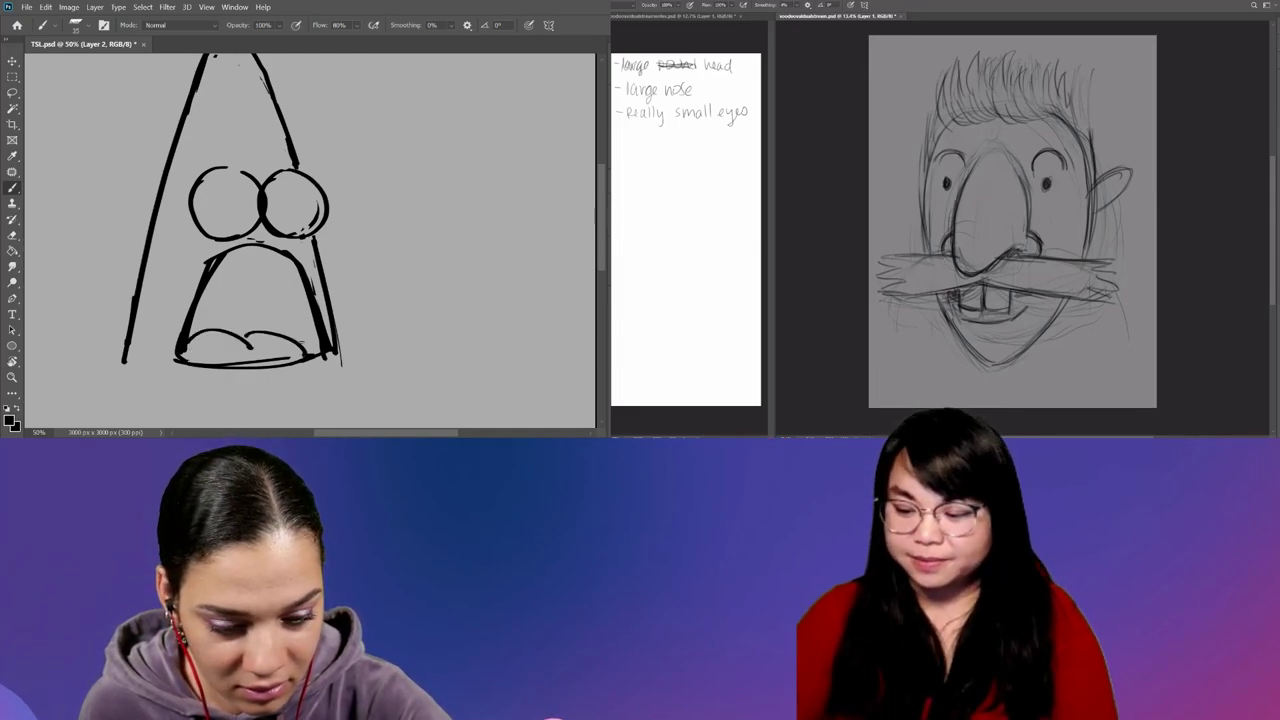
# Draw a small rounded shape inside the mouth and dot pupils into both eyes.
pyautogui.moveTo(230, 279); pyautogui.dragTo(256, 282)
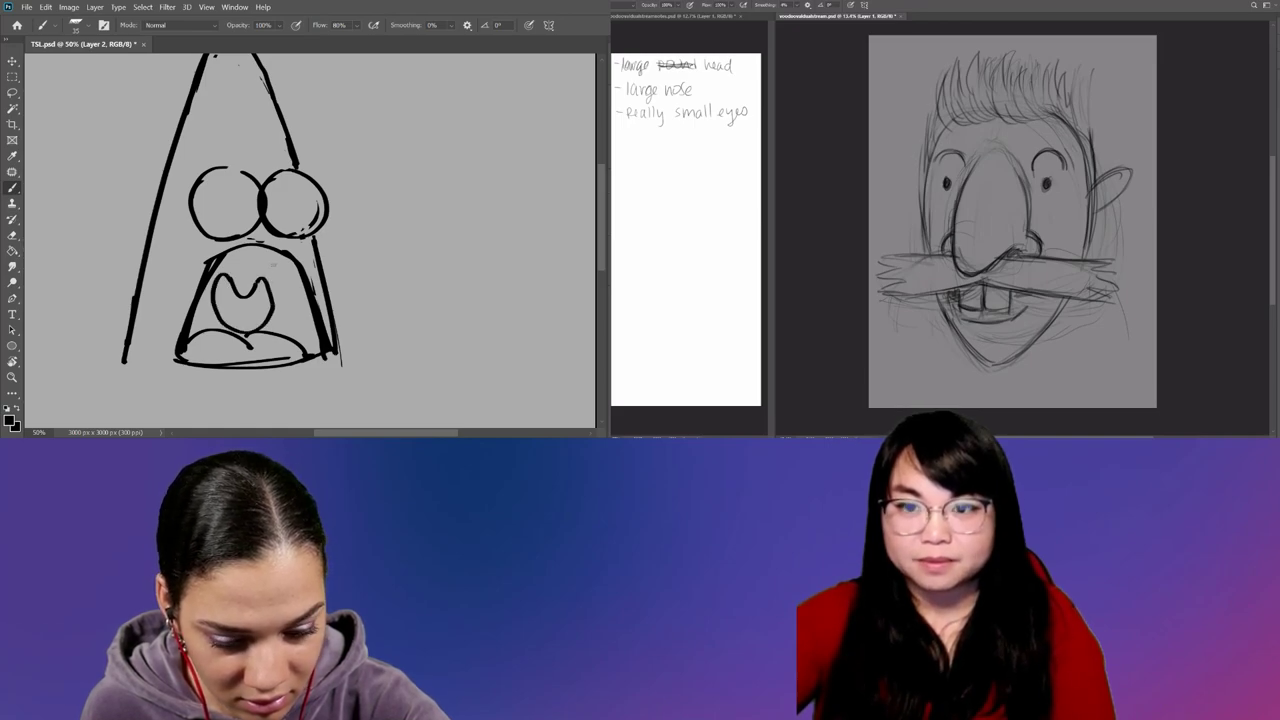
pyautogui.moveTo(408, 314); pyautogui.dragTo(434, 234)
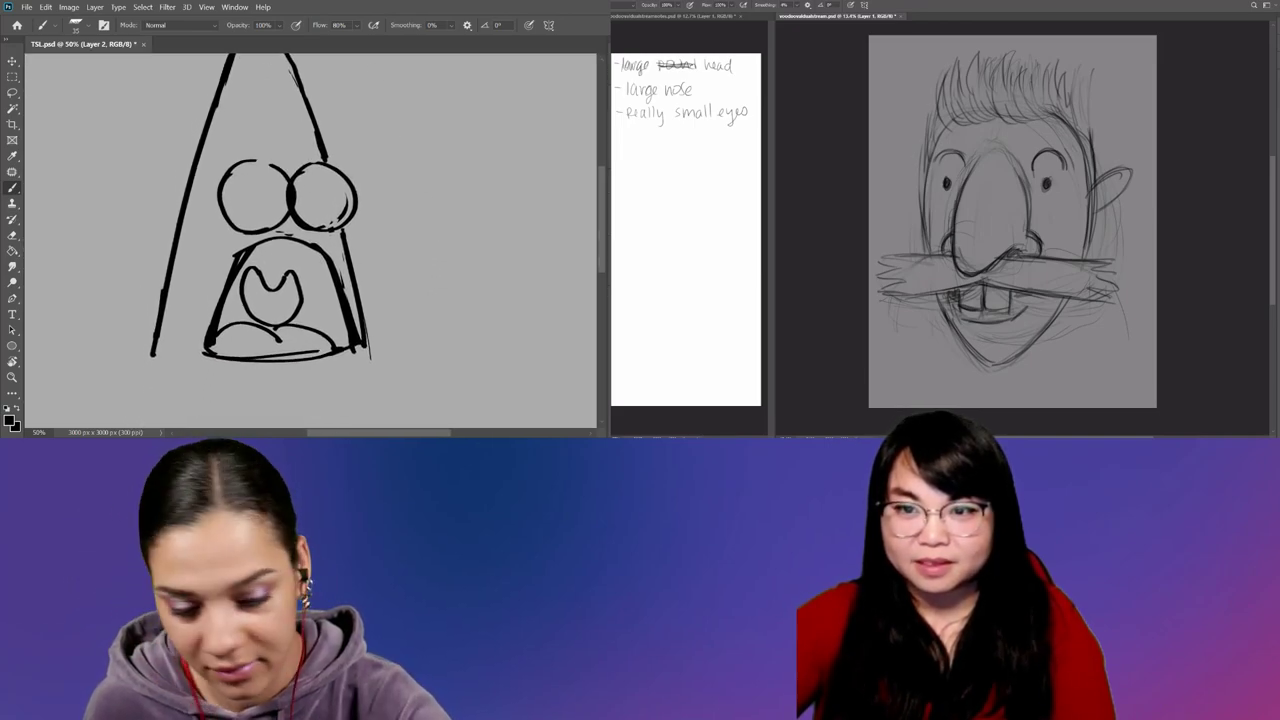
pyautogui.click(256, 196)
pyautogui.click(323, 196)
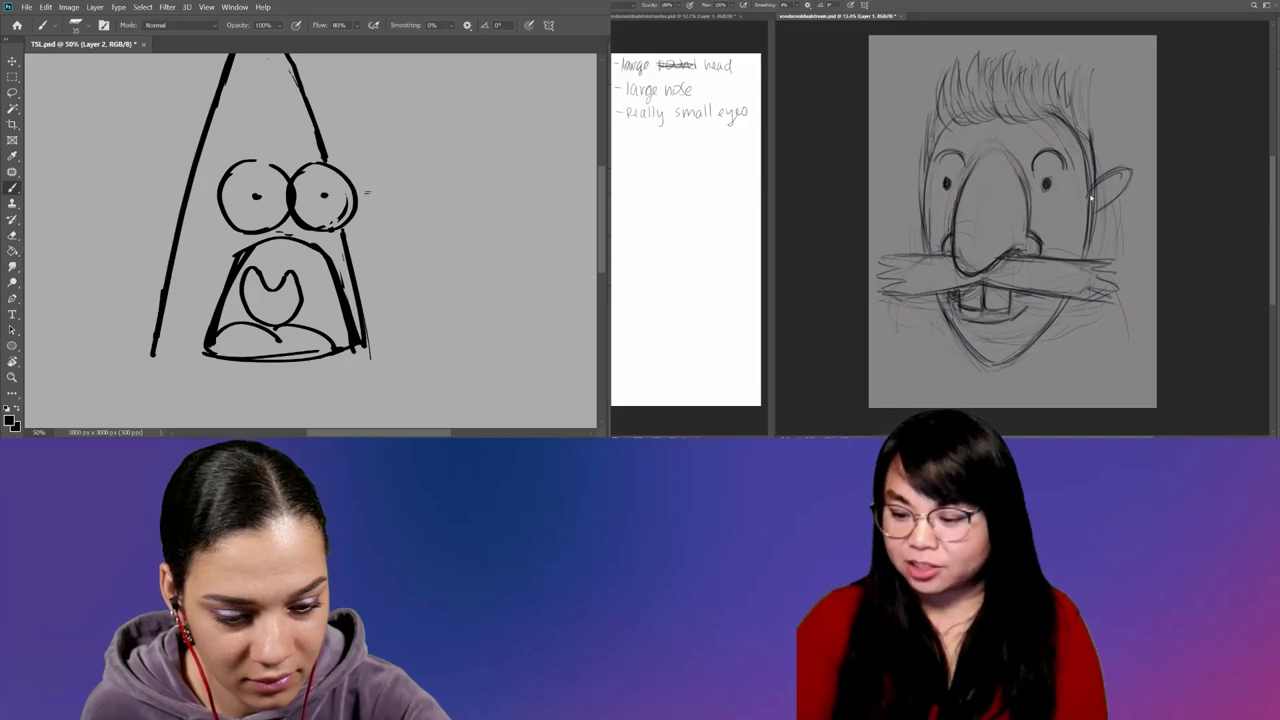
pyautogui.hotkey('ctrl', '-')
pyautogui.hotkey('ctrl', '+')
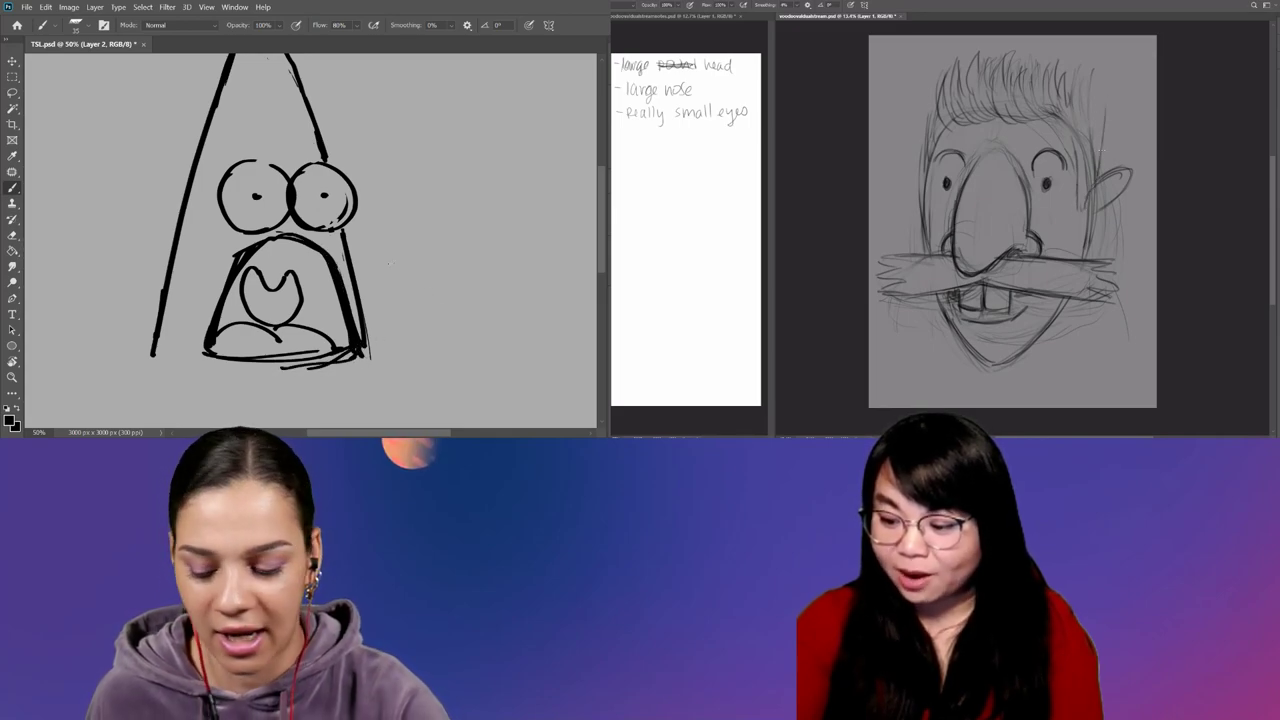
pyautogui.press('e')
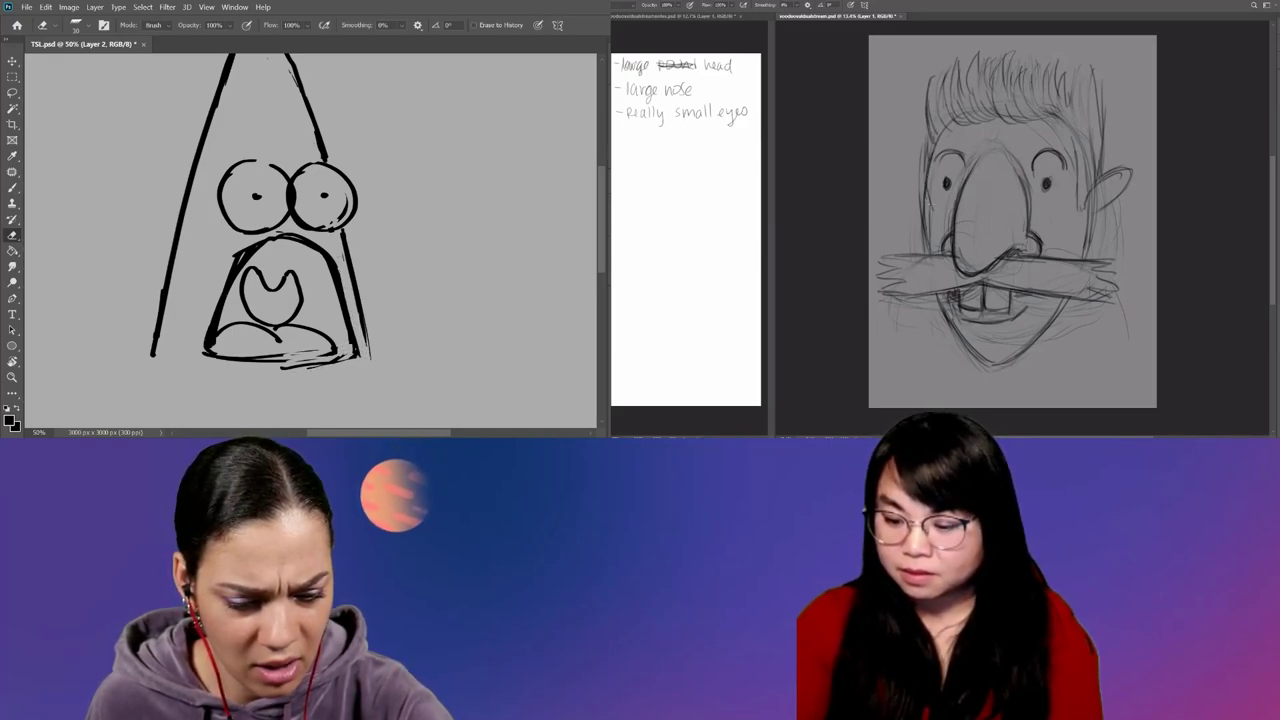
# Undo the thick stroke on the cone's right edge and review the brush presets.
pyautogui.press('b')
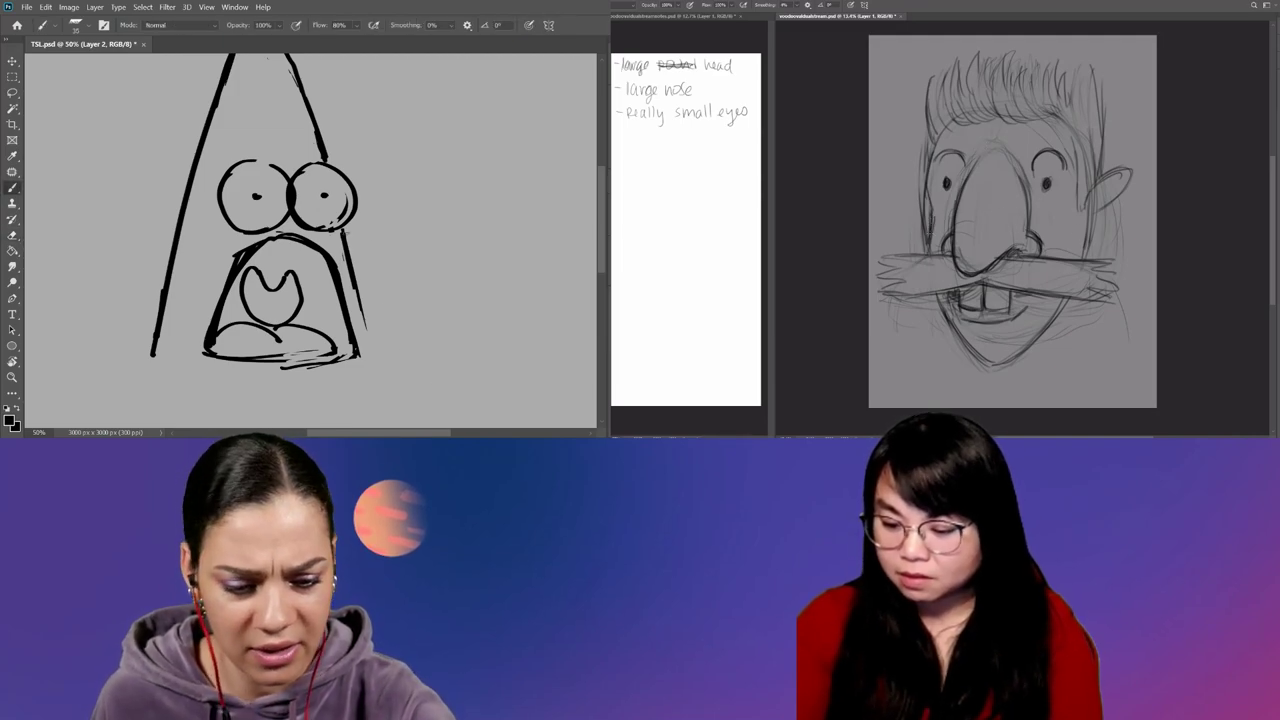
pyautogui.hotkey('ctrl', 'z')
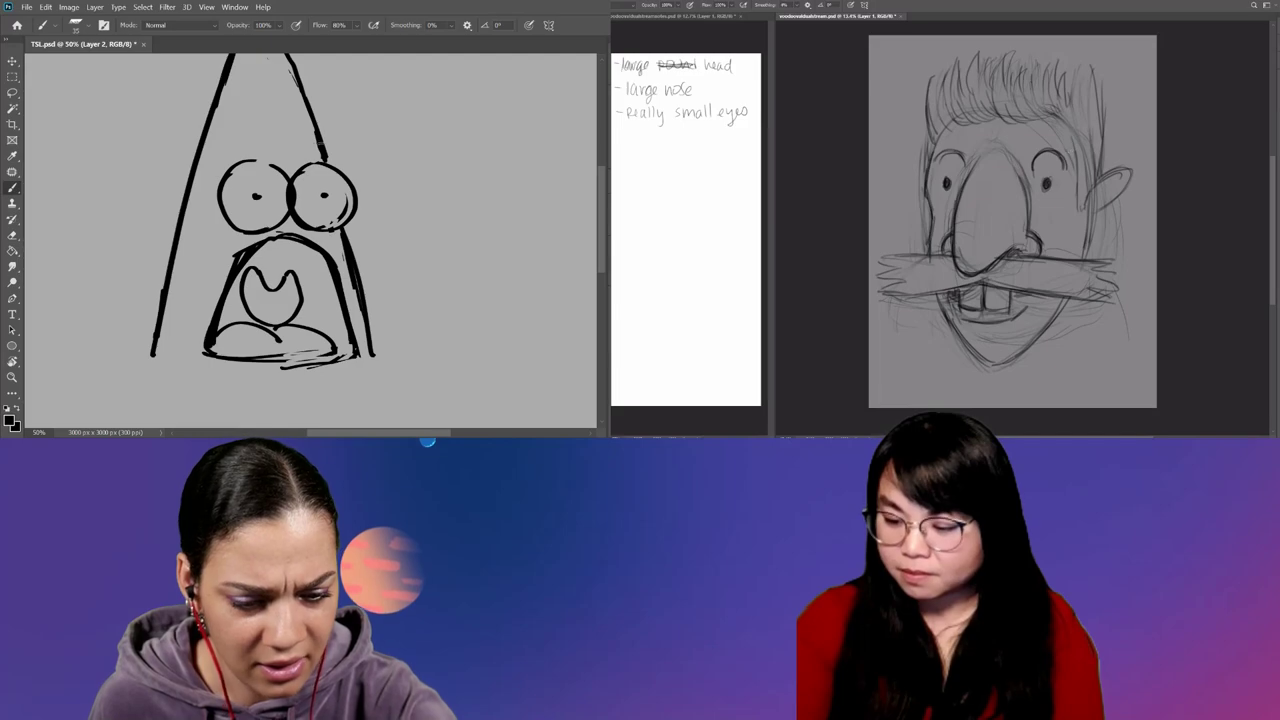
pyautogui.rightClick(1078, 240)
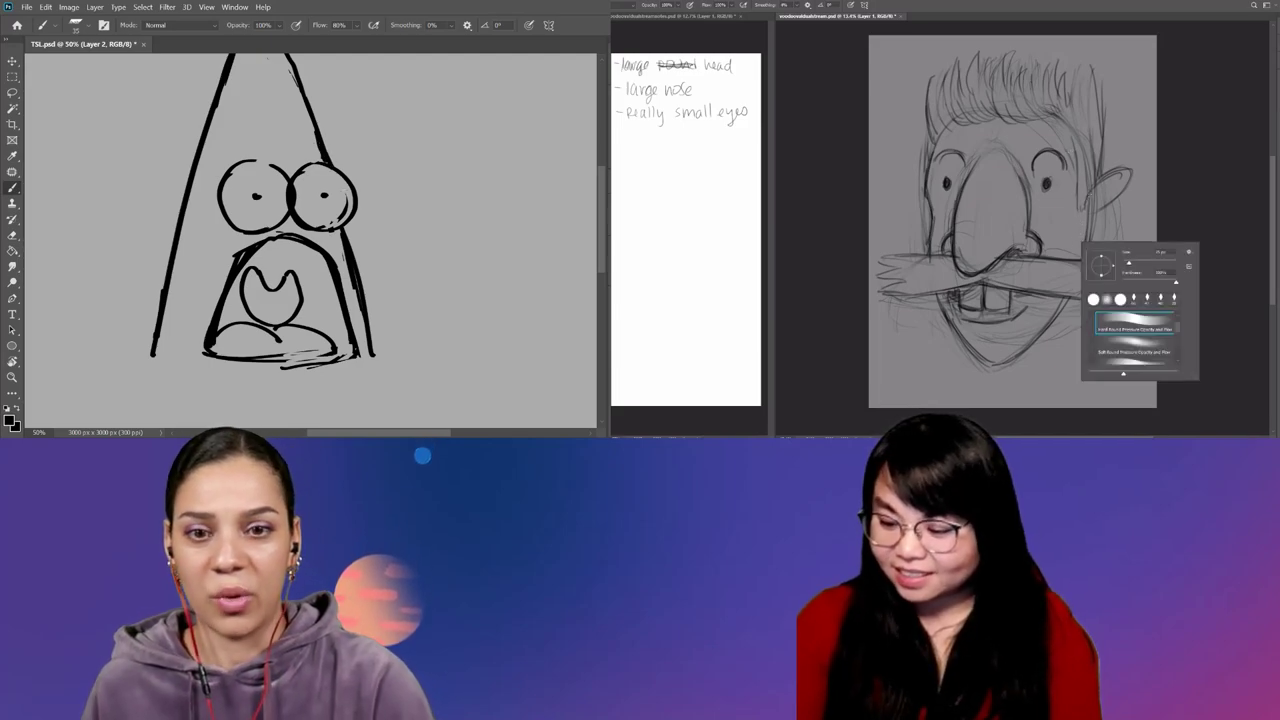
pyautogui.press('Escape')
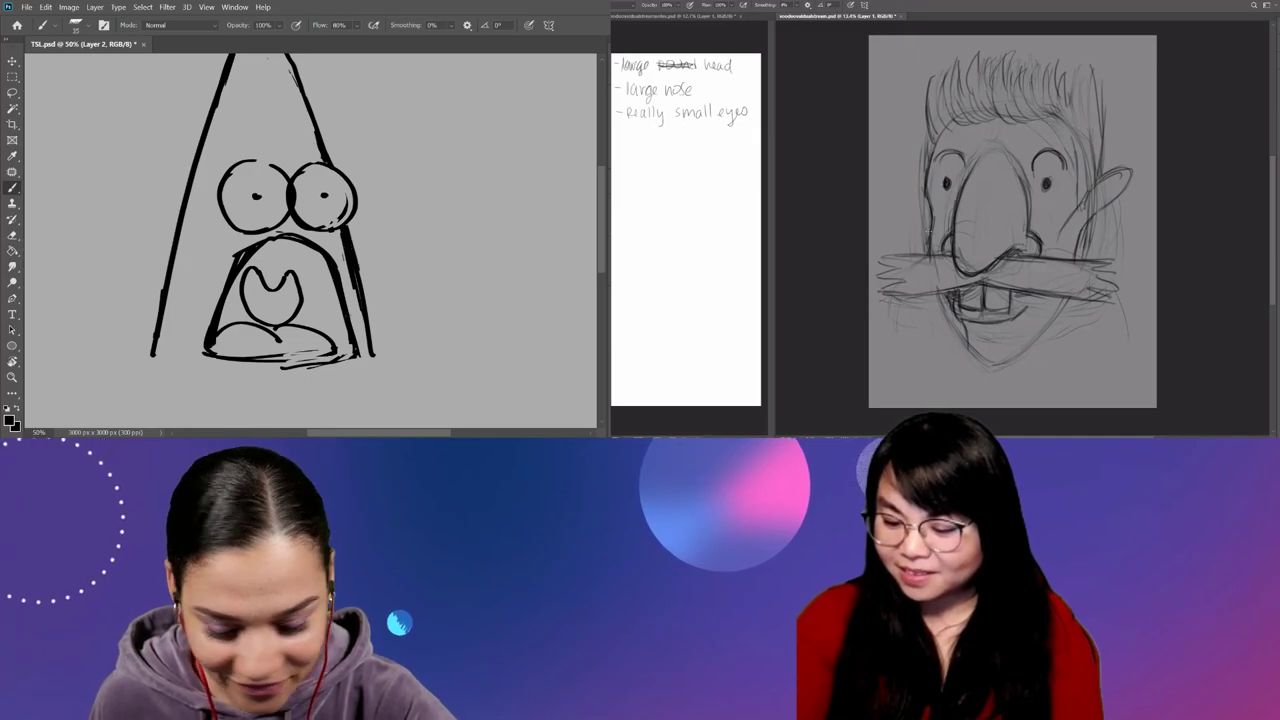
# Erase along the cone's right edge, panning to centre the face, then zoom out.
pyautogui.press('e')
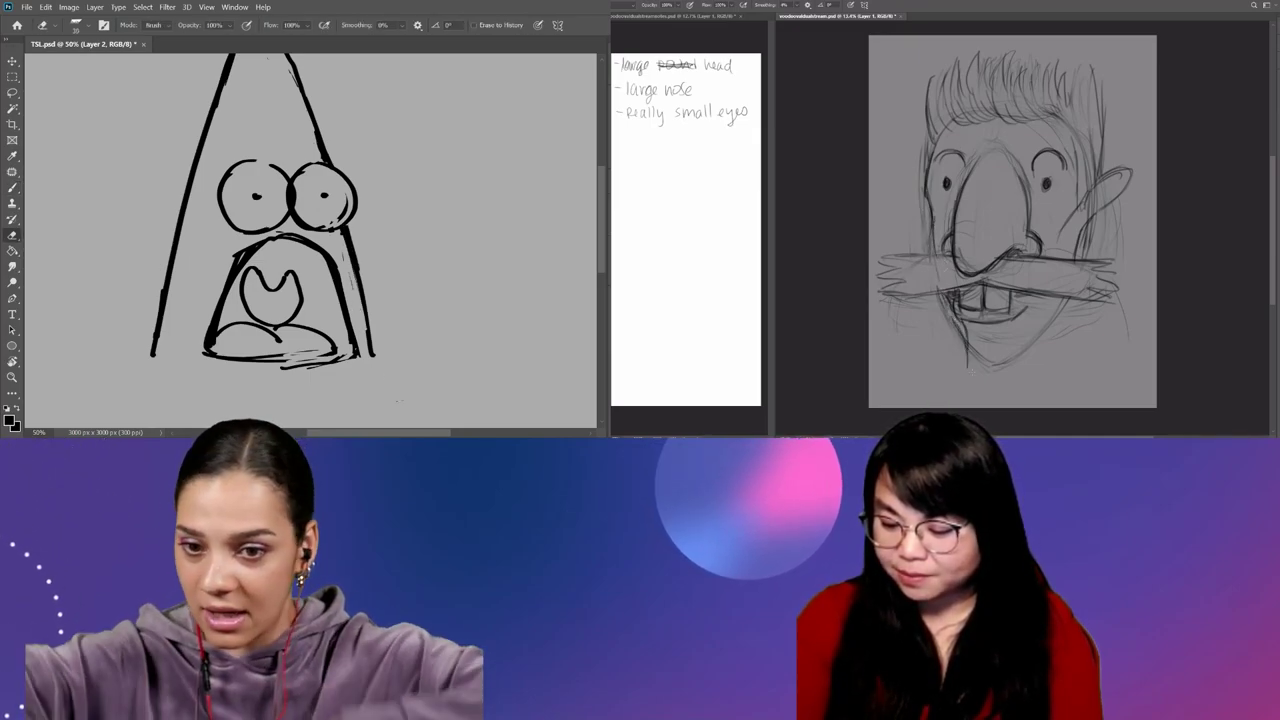
pyautogui.moveTo(997, 358); pyautogui.dragTo(970, 370)
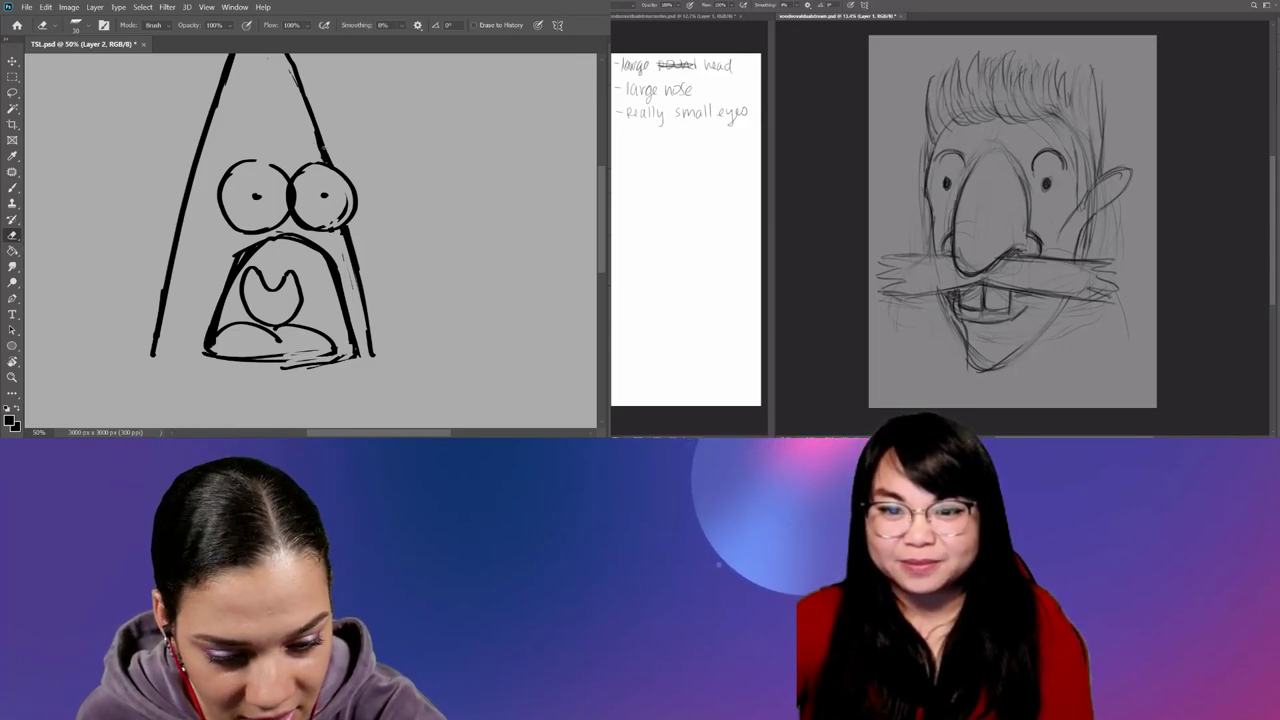
pyautogui.moveTo(319, 106); pyautogui.dragTo(337, 171)
pyautogui.press('b')
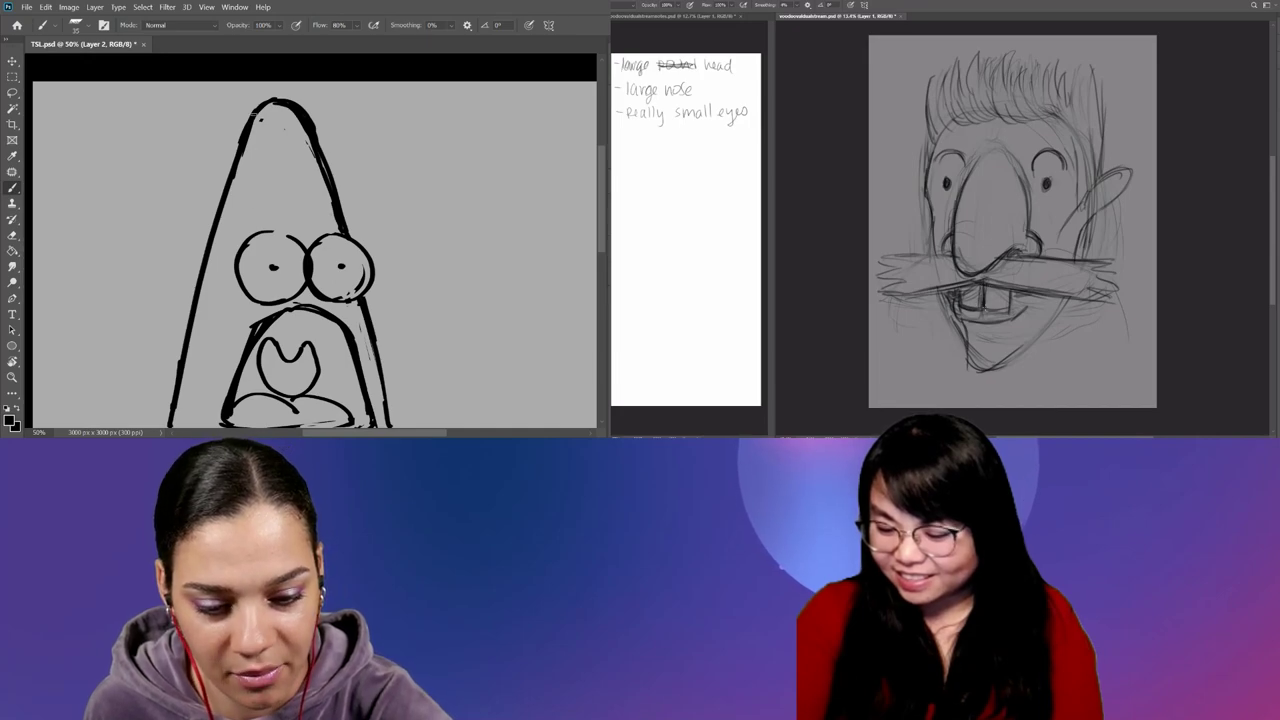
pyautogui.moveTo(218, 298); pyautogui.dragTo(250, 186)
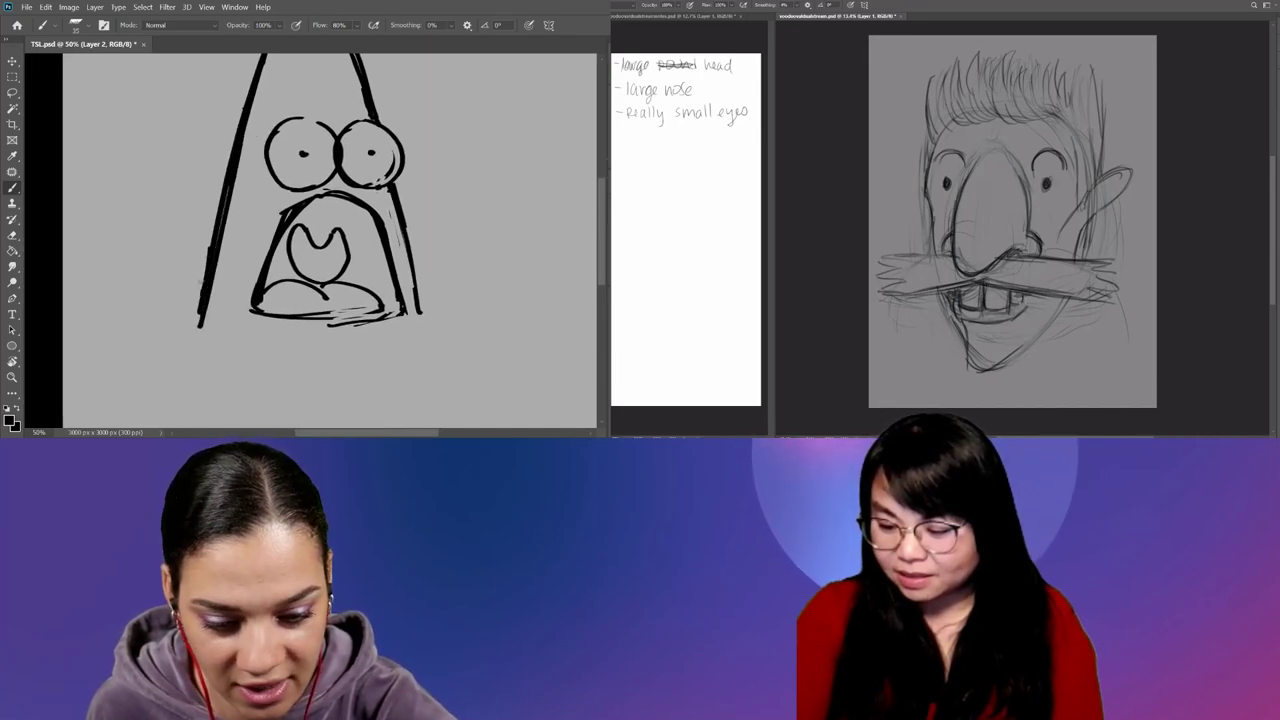
pyautogui.press('e')
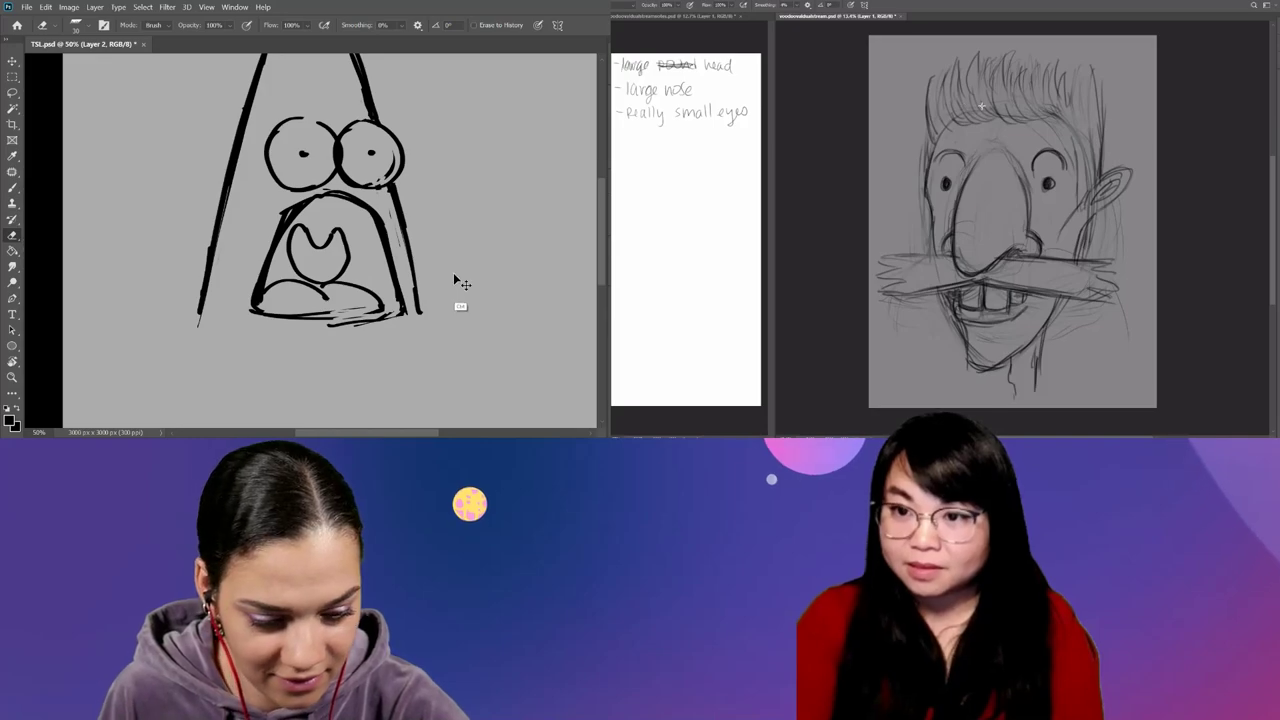
pyautogui.hotkey('ctrl', '-')
pyautogui.hotkey('ctrl', '-')
# Draw the body's side outlines, rounded bottom and two feet below the cone head.
pyautogui.moveTo(332, 232); pyautogui.dragTo(344, 276)
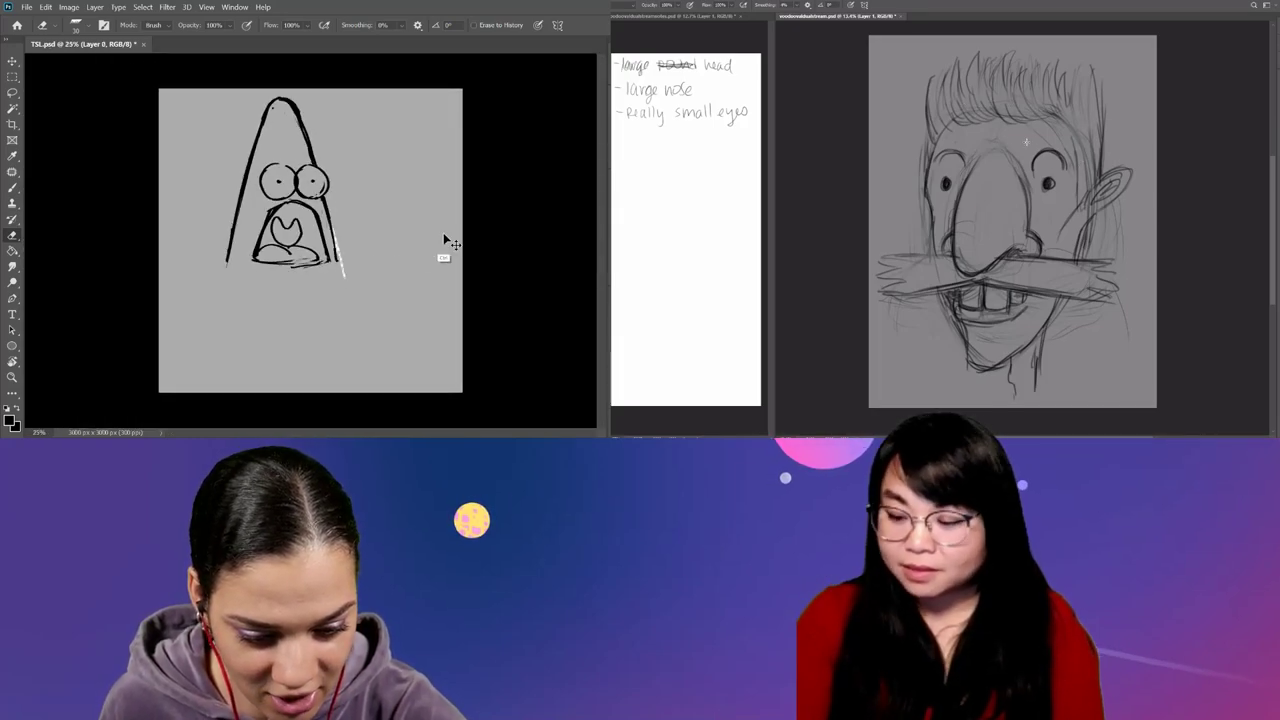
pyautogui.press('b')
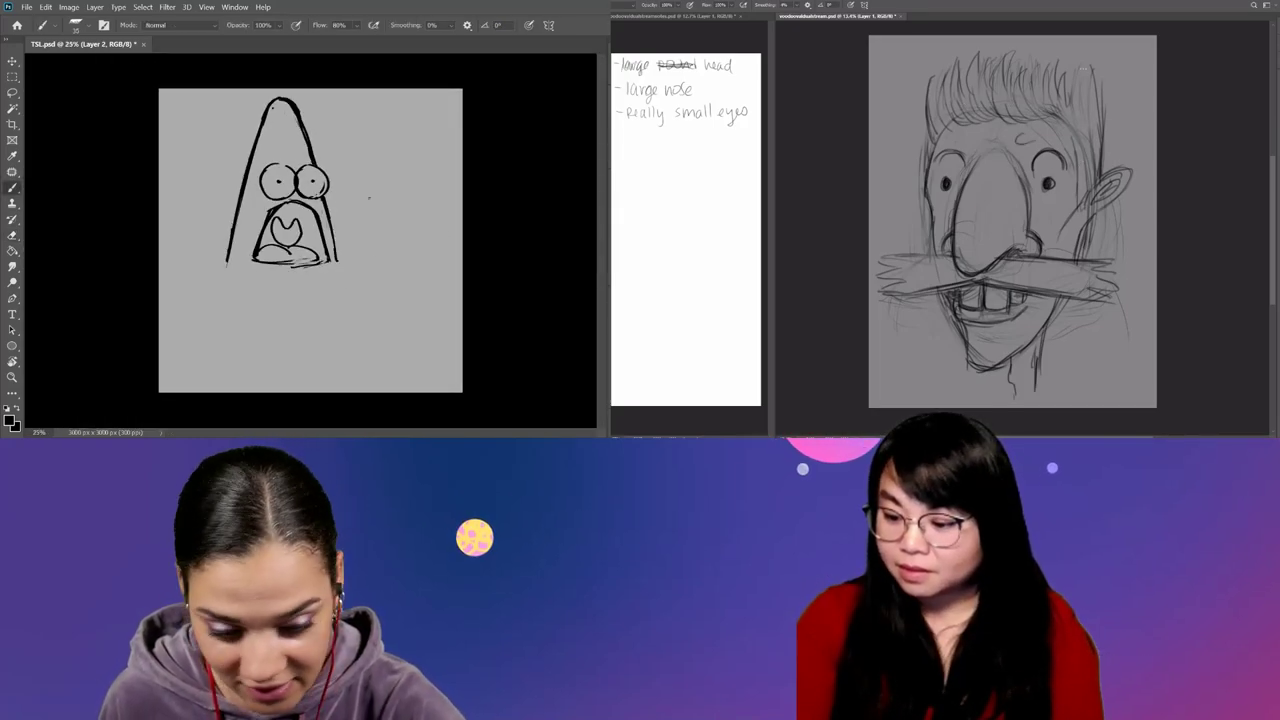
pyautogui.moveTo(336, 245); pyautogui.dragTo(352, 302)
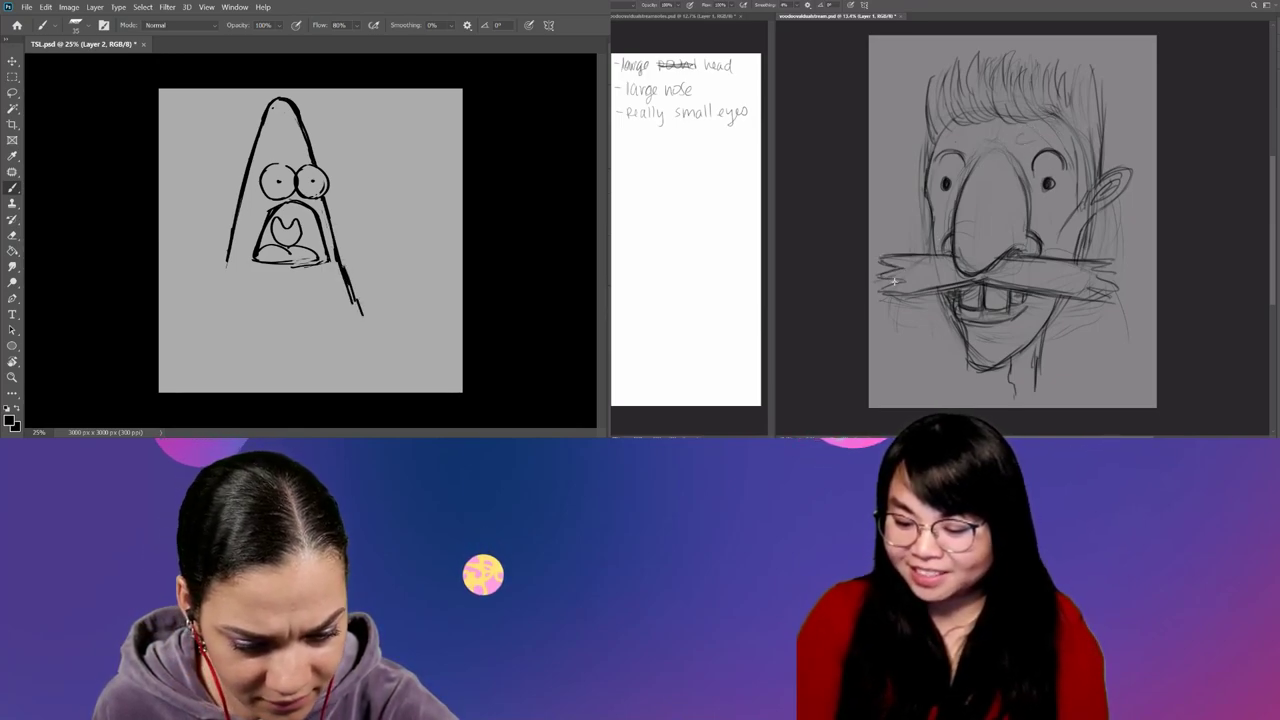
pyautogui.moveTo(220, 285); pyautogui.dragTo(378, 338)
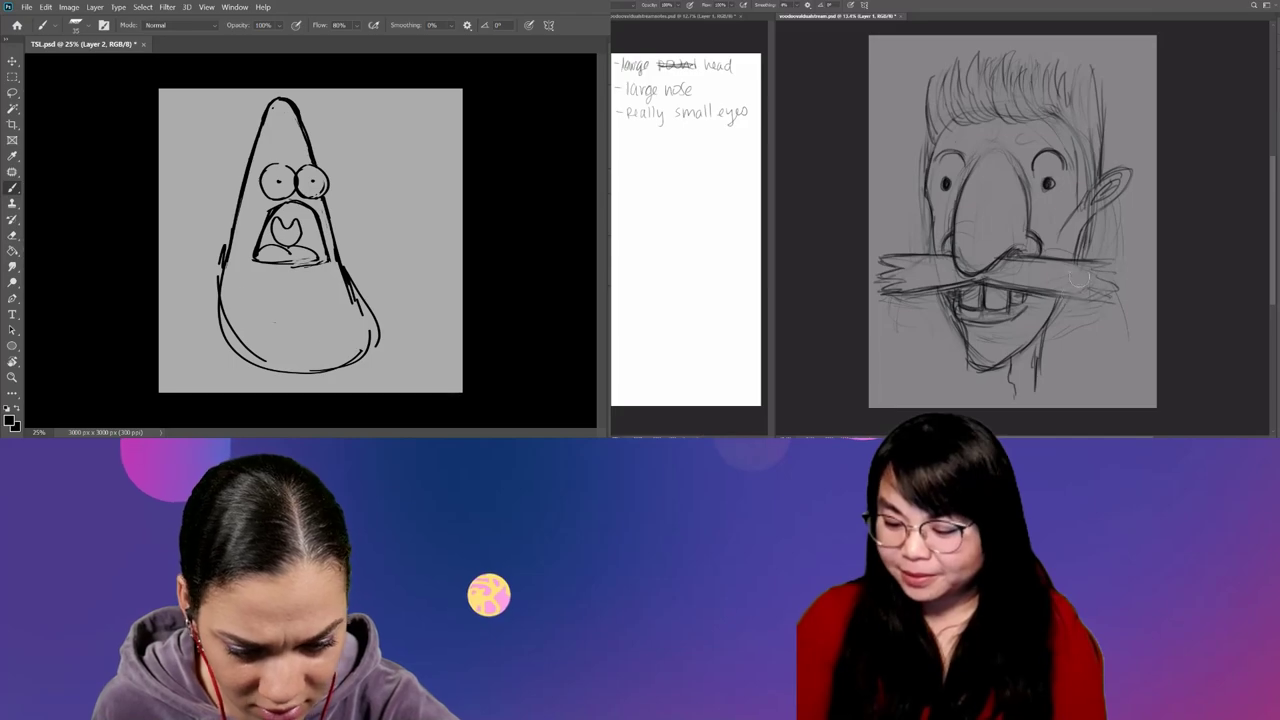
pyautogui.moveTo(222, 252); pyautogui.dragTo(210, 325)
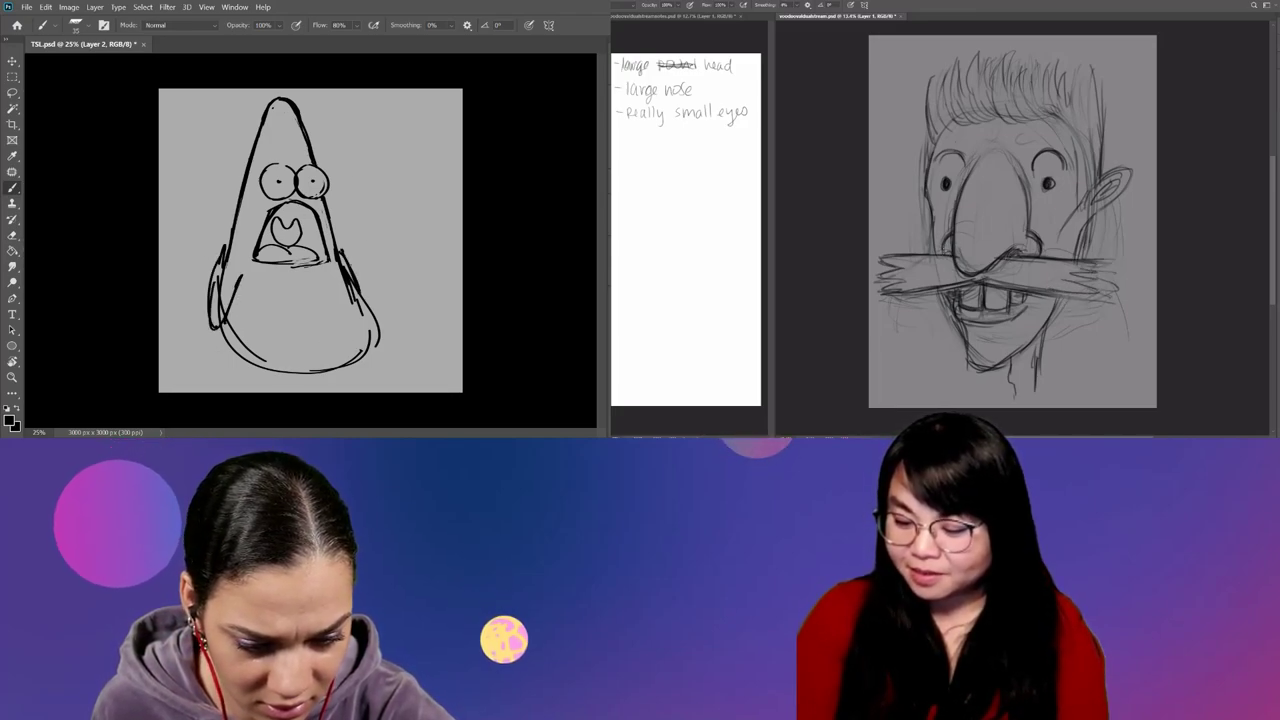
pyautogui.moveTo(258, 362); pyautogui.dragTo(352, 380)
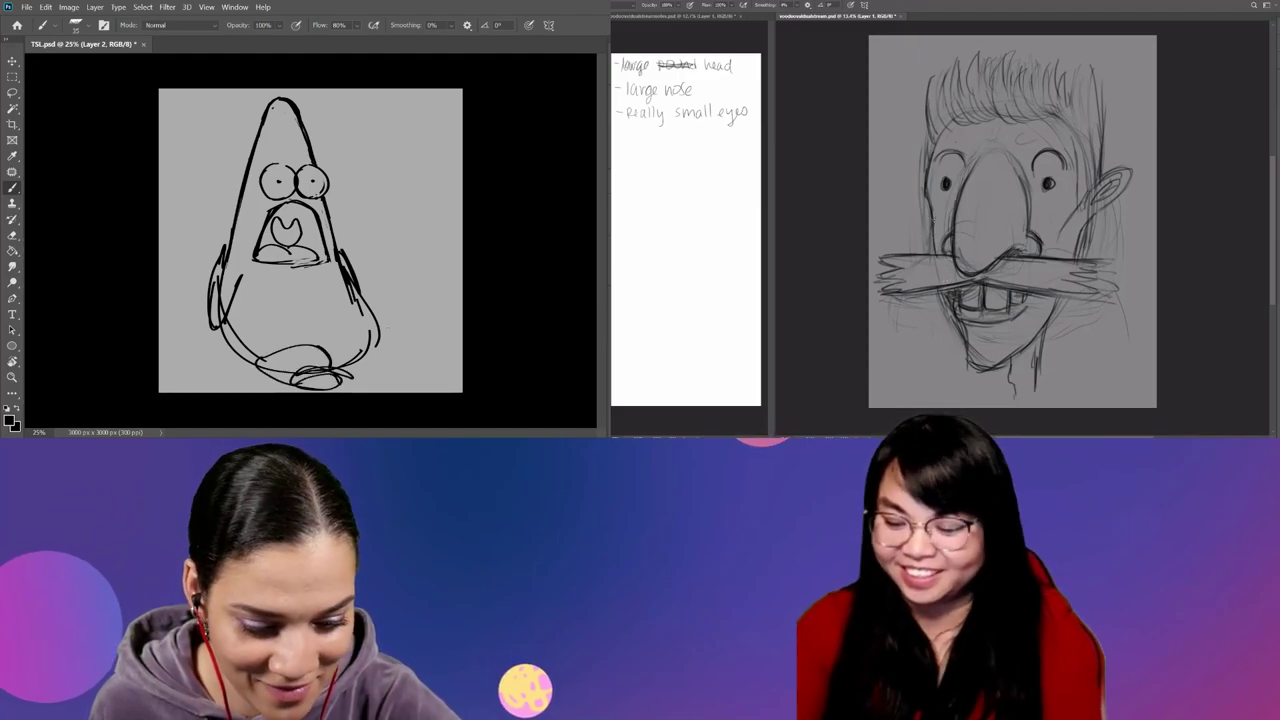
pyautogui.moveTo(372, 318); pyautogui.dragTo(338, 364)
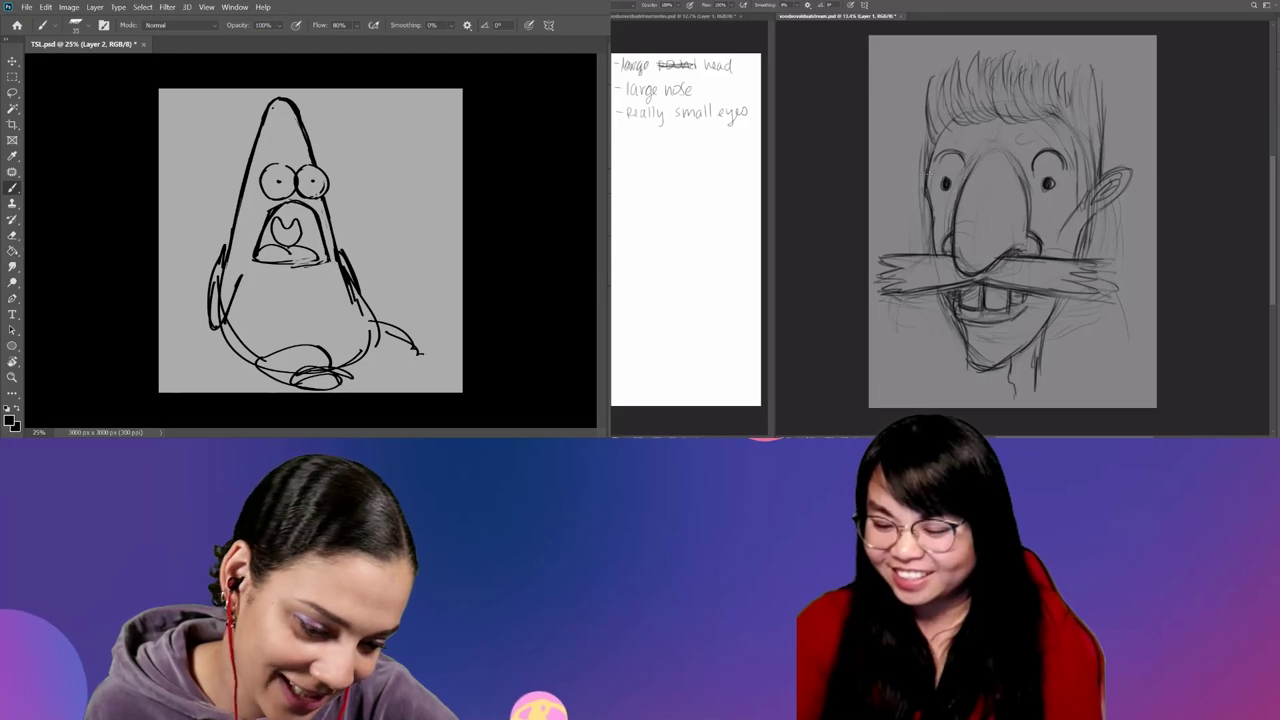
pyautogui.moveTo(216, 322); pyautogui.dragTo(292, 380)
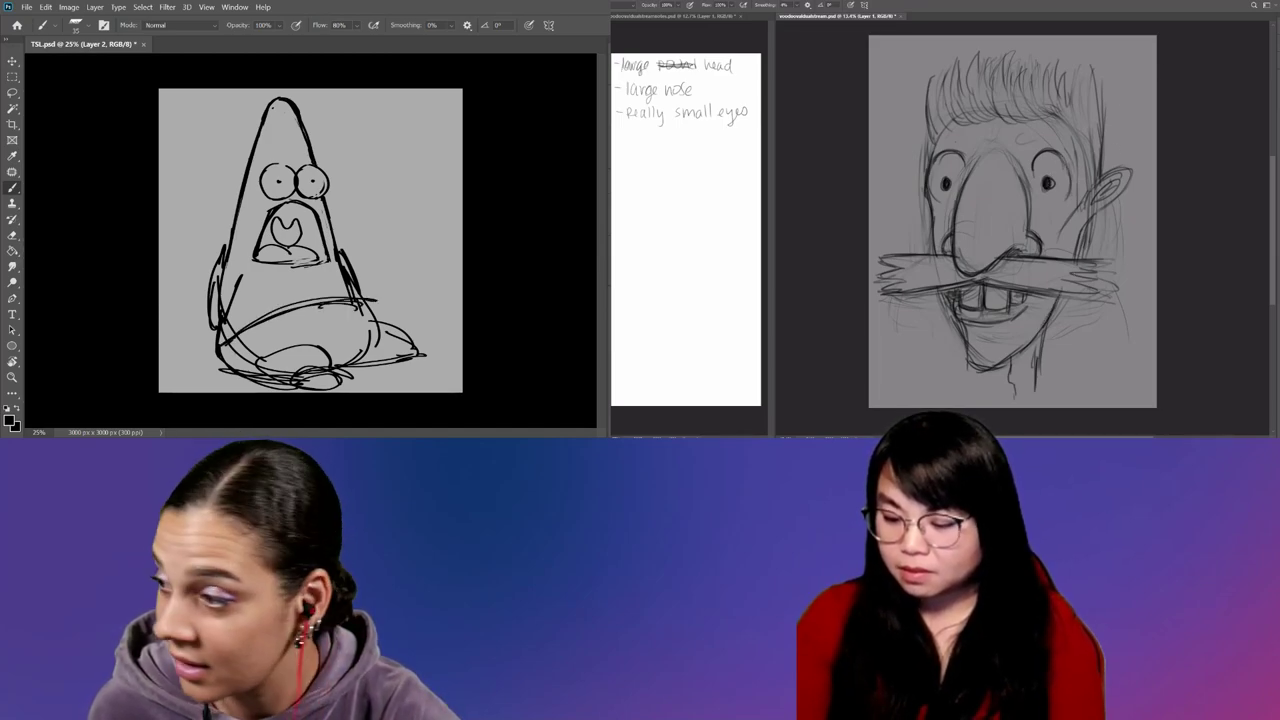
# Pick a brush preset and darken the caricature's jaw and chin line.
pyautogui.rightClick(1118, 233)
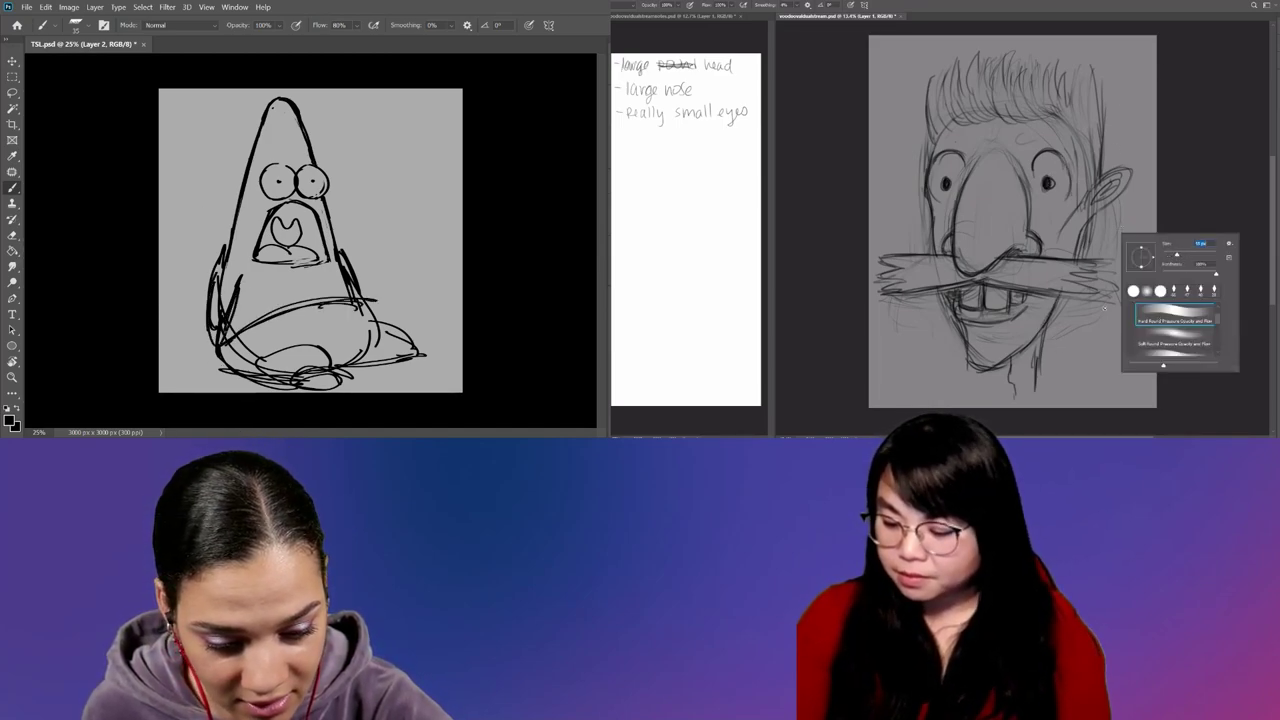
pyautogui.press('Escape')
pyautogui.rightClick(1108, 278)
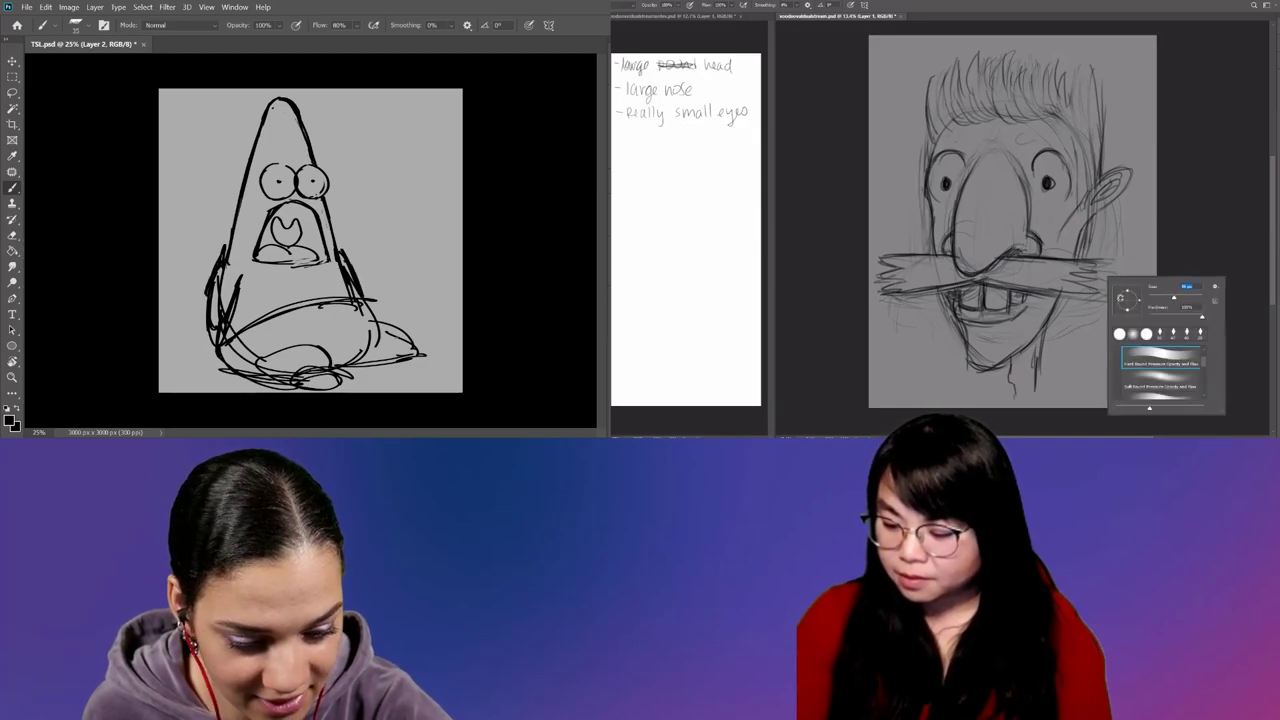
pyautogui.press('Escape')
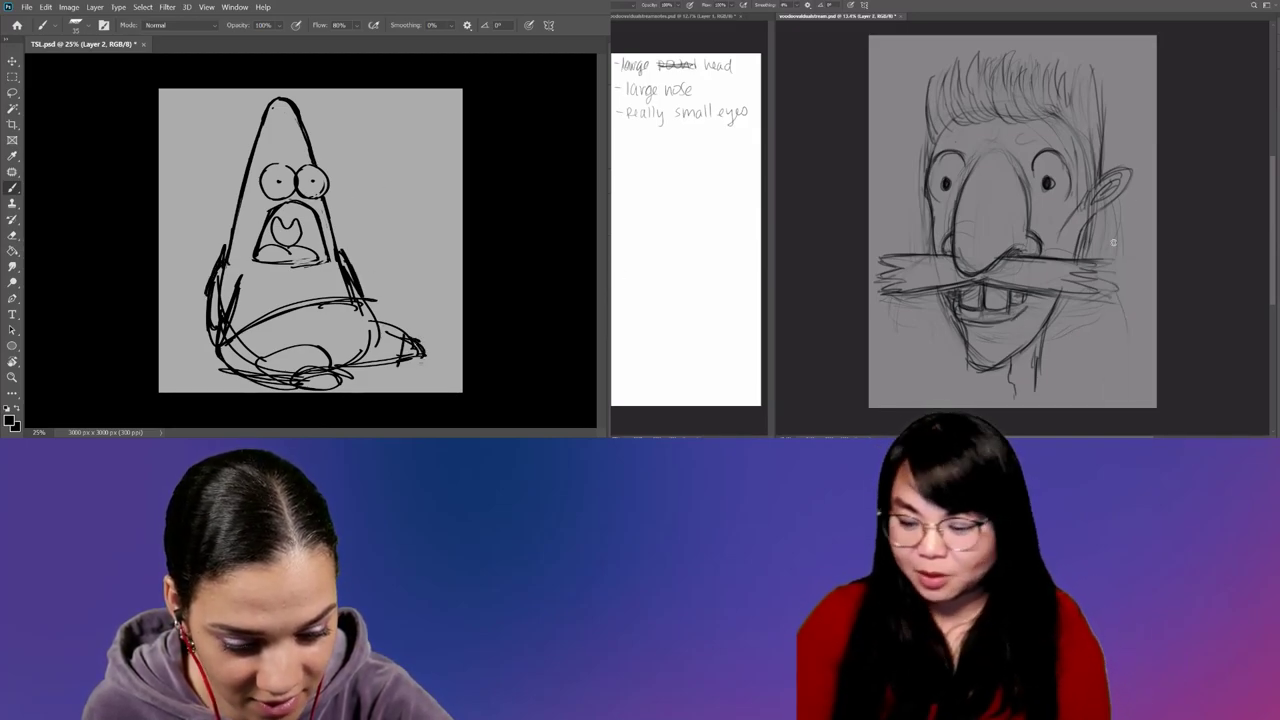
pyautogui.rightClick(1113, 242)
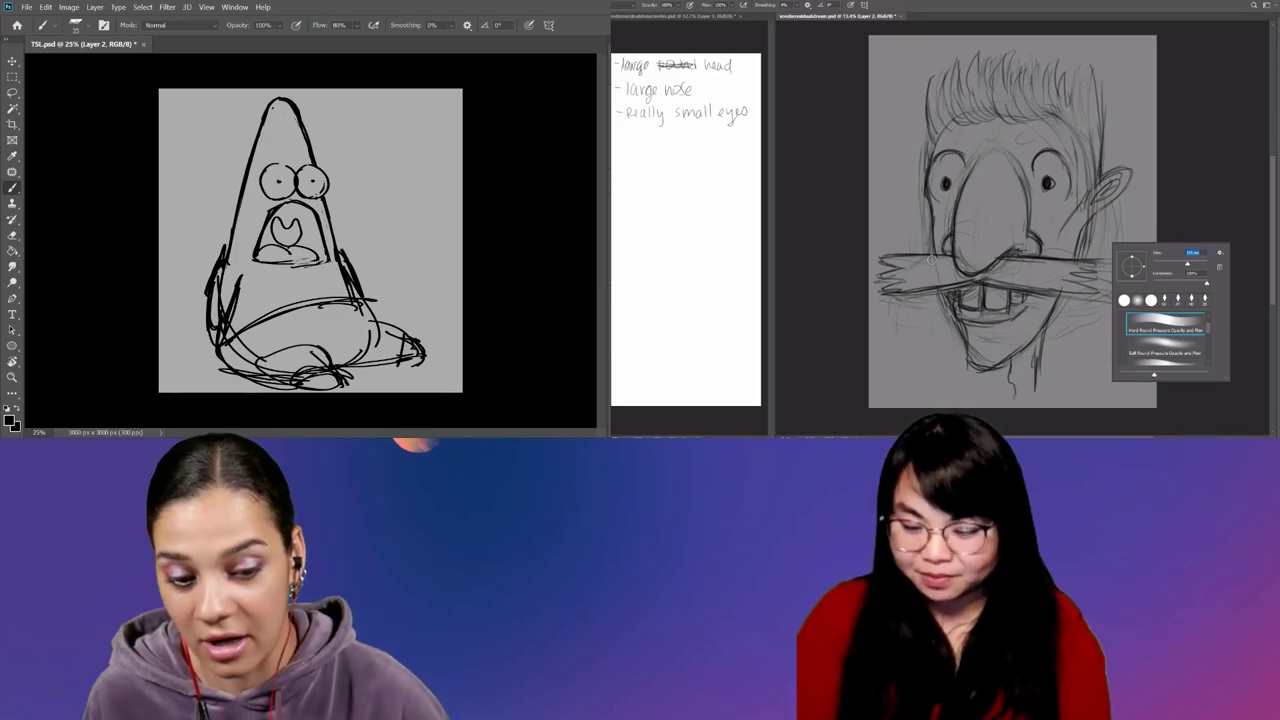
pyautogui.press('Escape')
pyautogui.moveTo(1040, 332); pyautogui.dragTo(1010, 372)
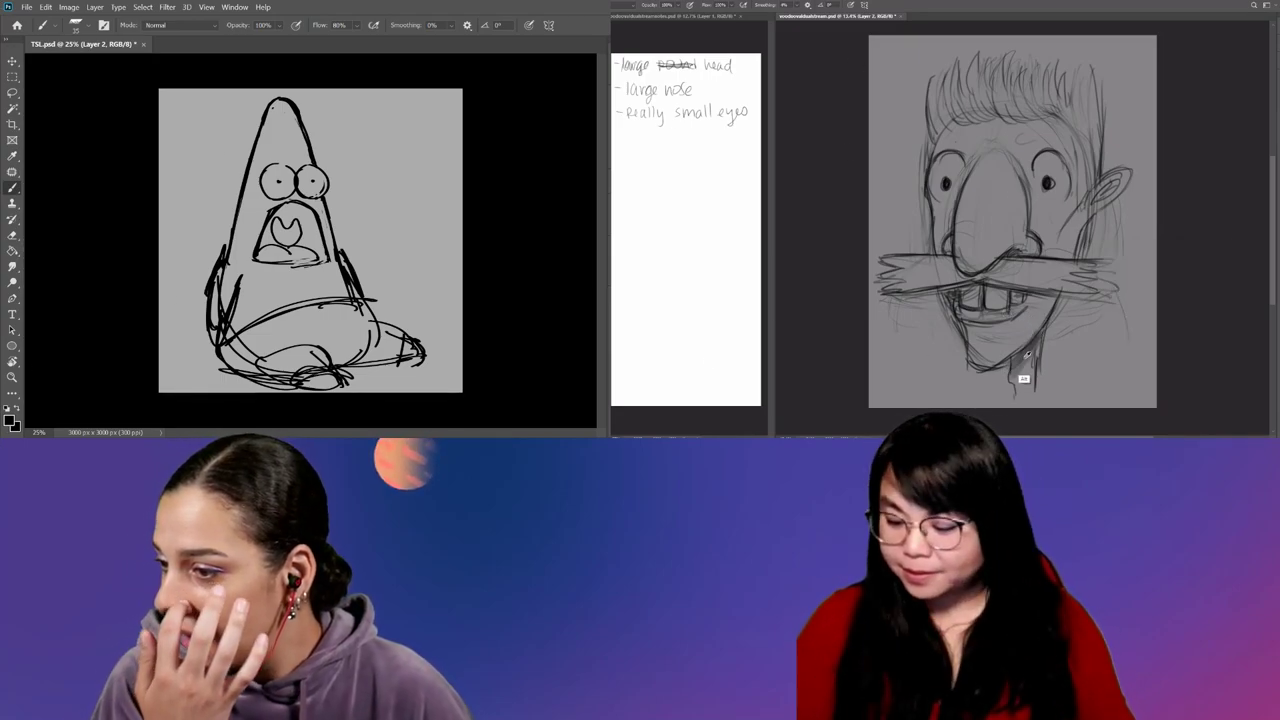
# Shade beneath the caricature's teeth and lower lip, and shade both mustache halves grey.
pyautogui.rightClick(1140, 250)
pyautogui.press('Escape')
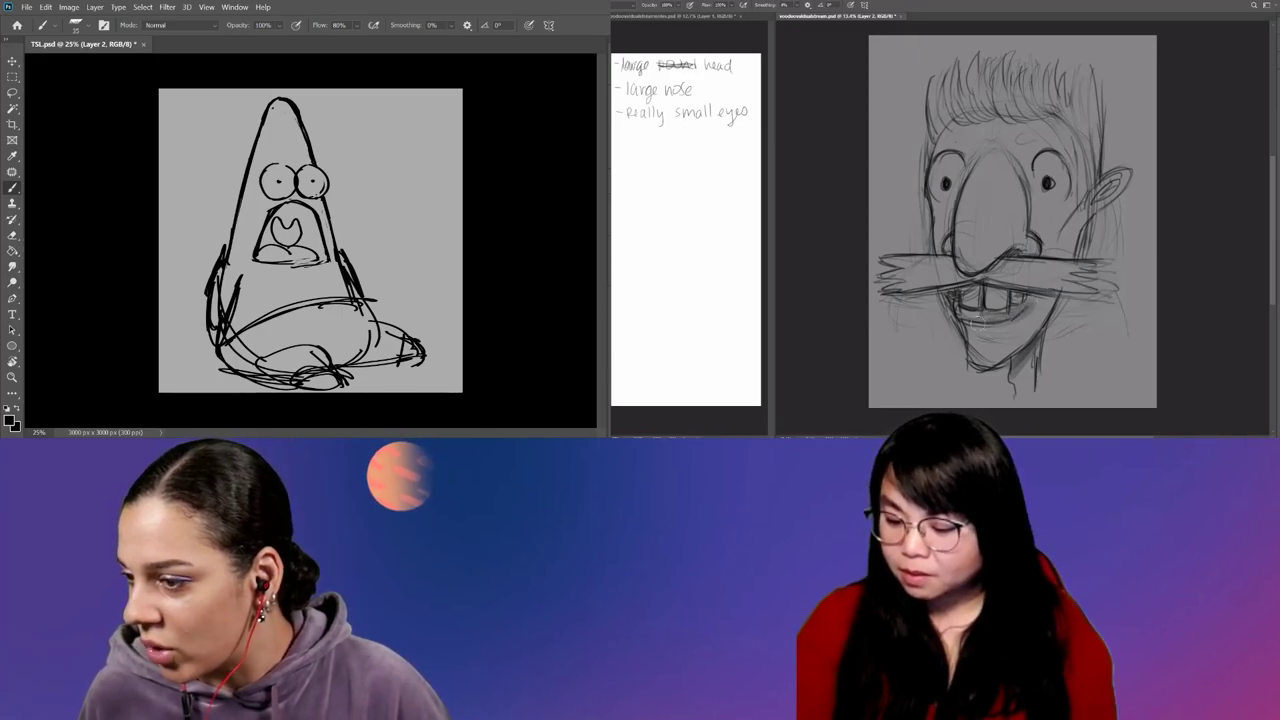
pyautogui.moveTo(1052, 296)
pyautogui.mouseDown()
pyautogui.moveTo(983, 330)
pyautogui.moveTo(968, 364)
pyautogui.mouseUp()
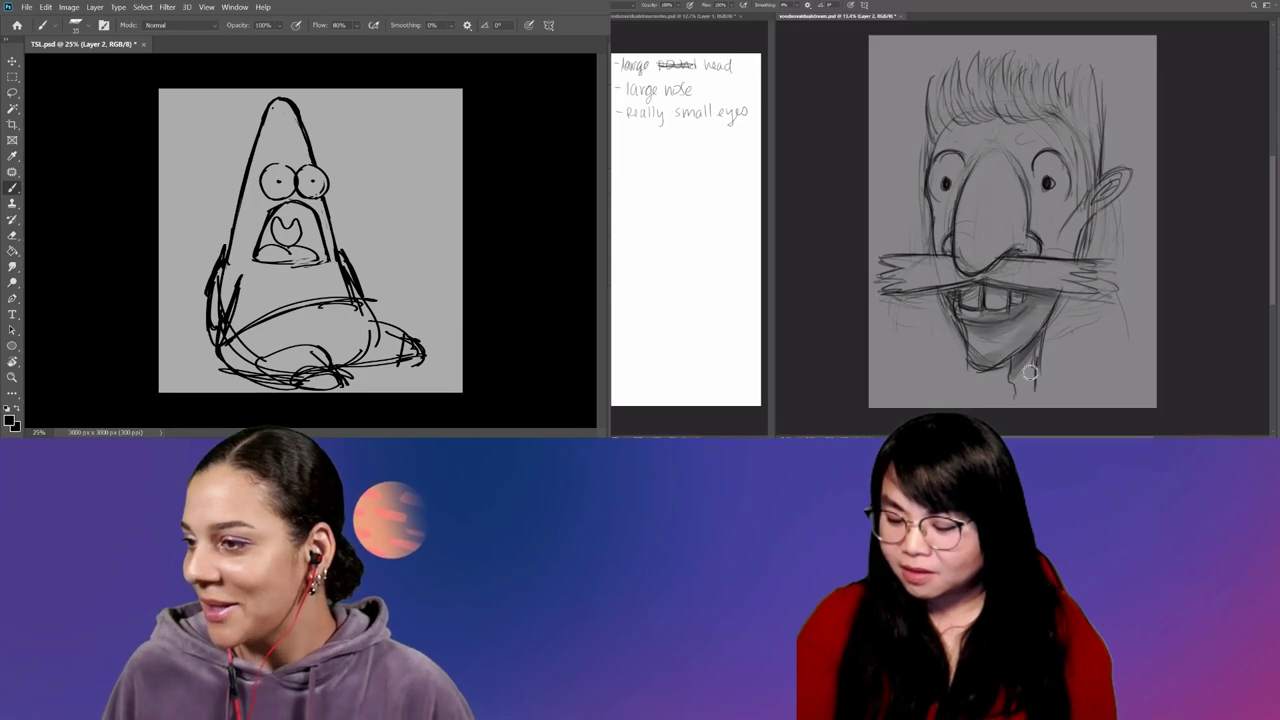
pyautogui.moveTo(1057, 291); pyautogui.dragTo(993, 318)
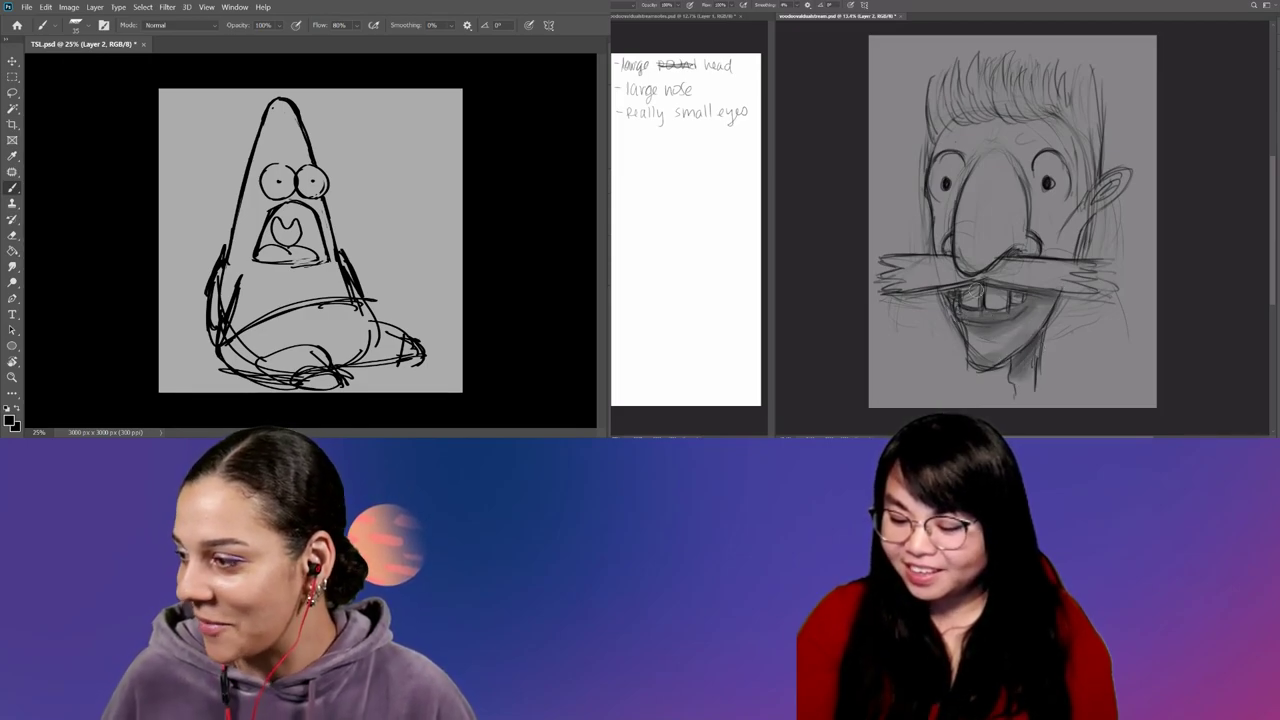
pyautogui.moveTo(960, 268); pyautogui.dragTo(898, 276)
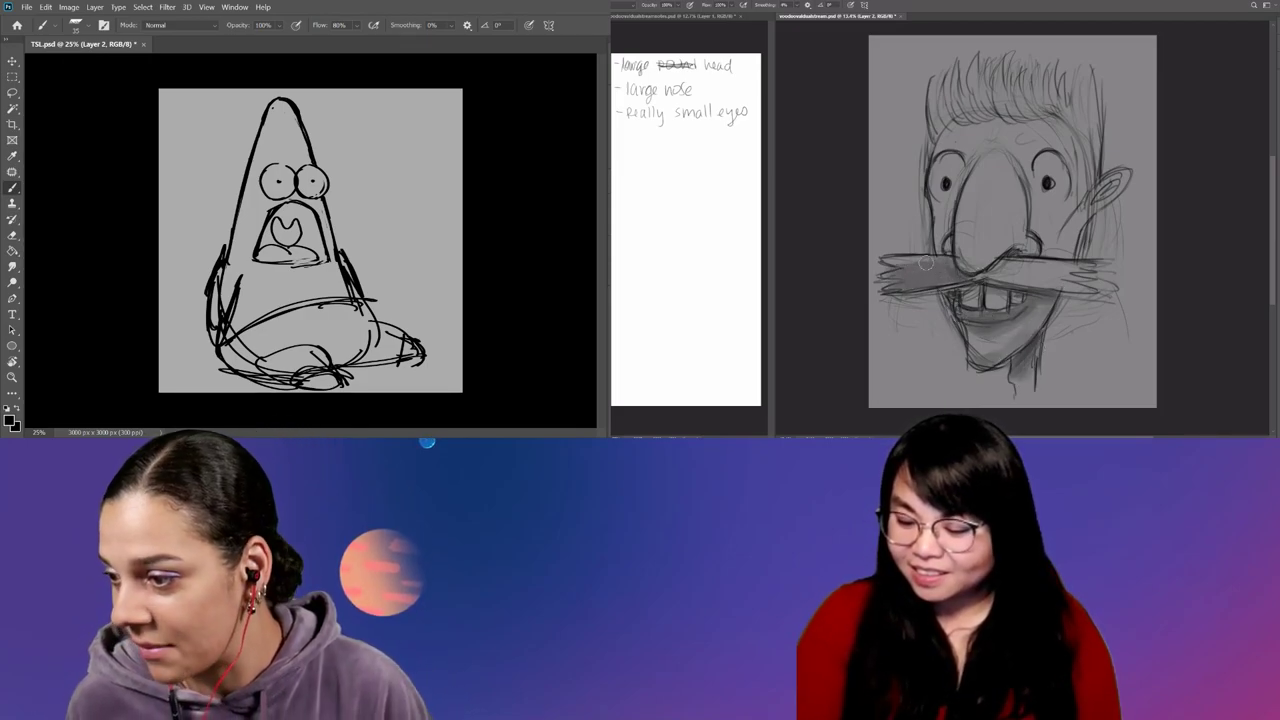
pyautogui.moveTo(996, 266); pyautogui.dragTo(1066, 286)
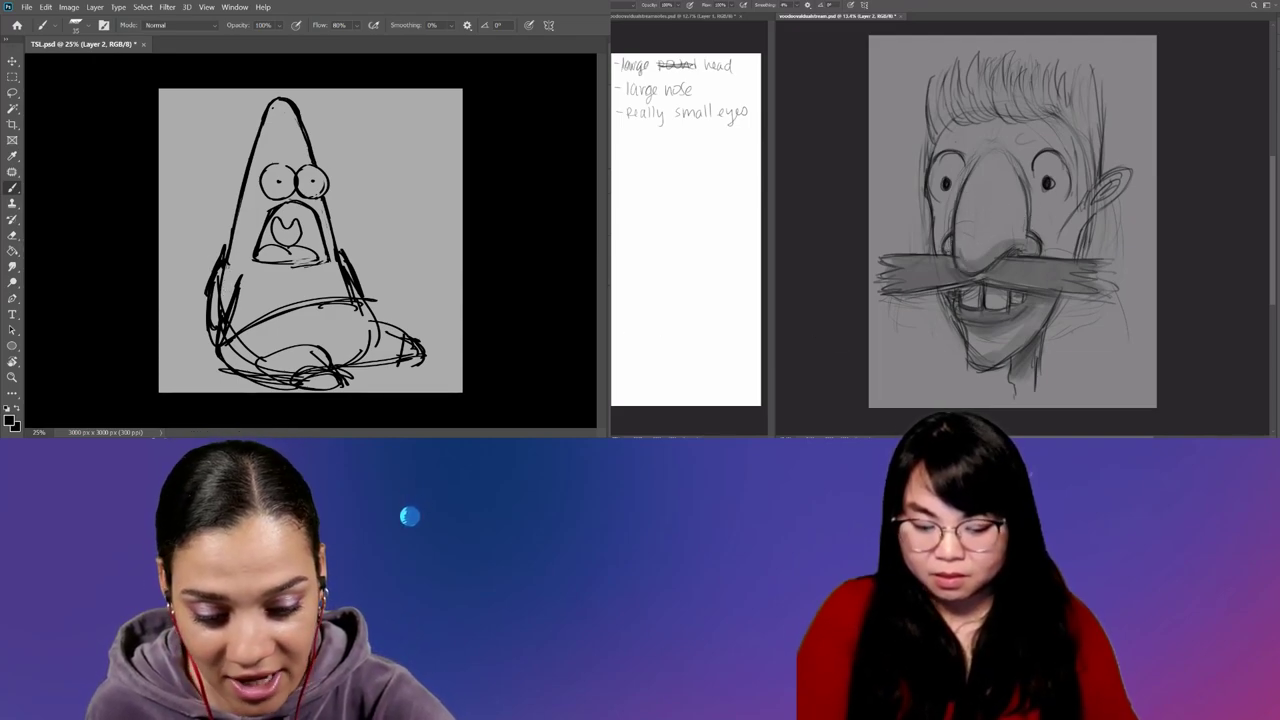
# Shade and darken the caricature's hair across the top of the head and near the ear.
pyautogui.press('e')
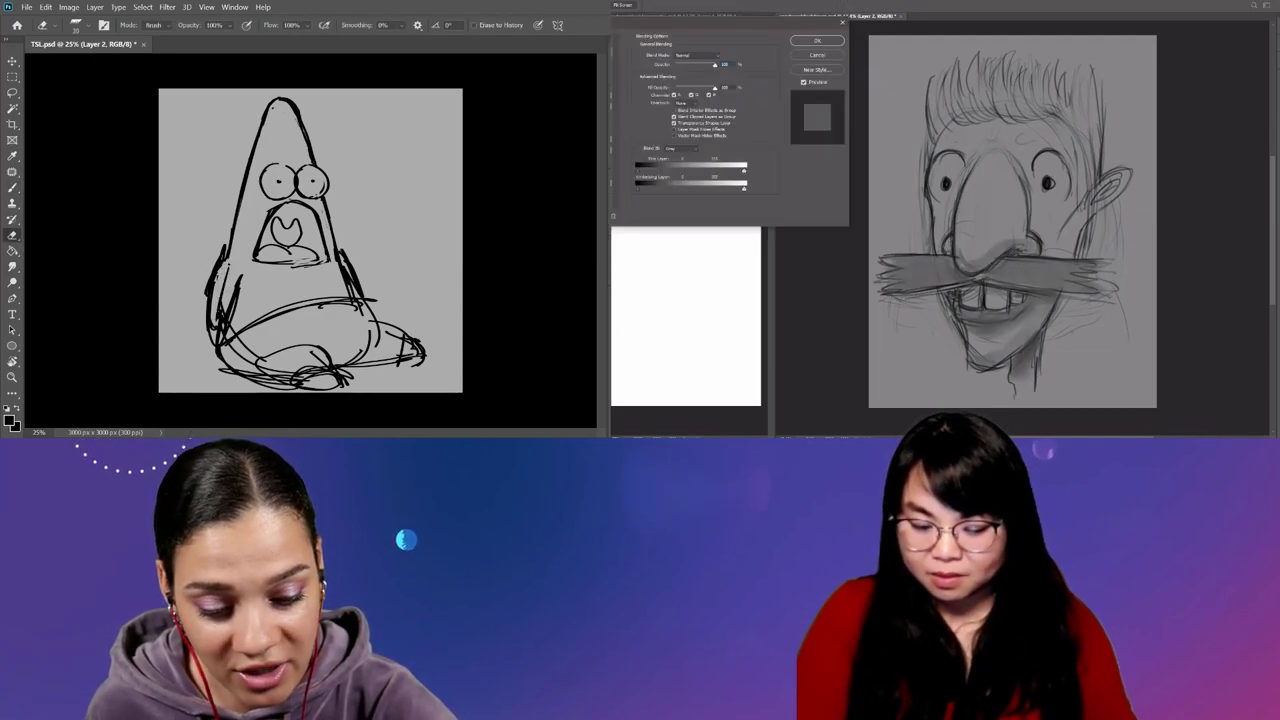
pyautogui.click(830, 55)
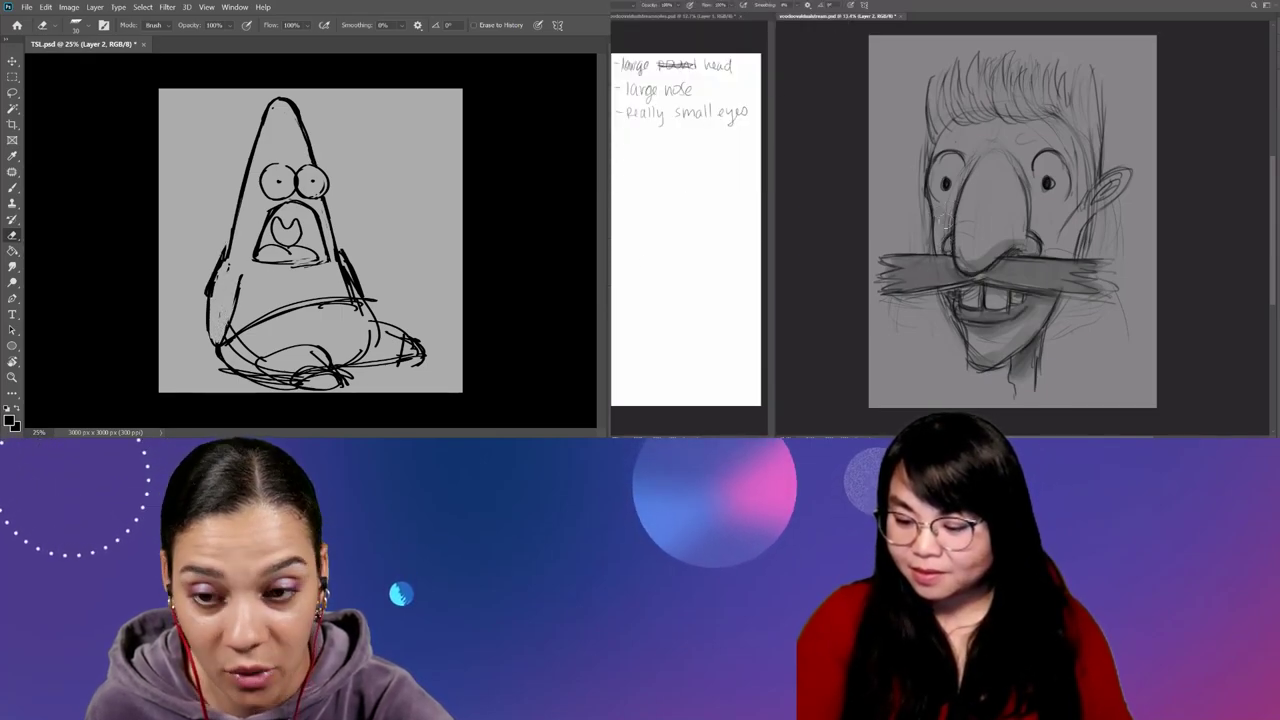
pyautogui.press('b')
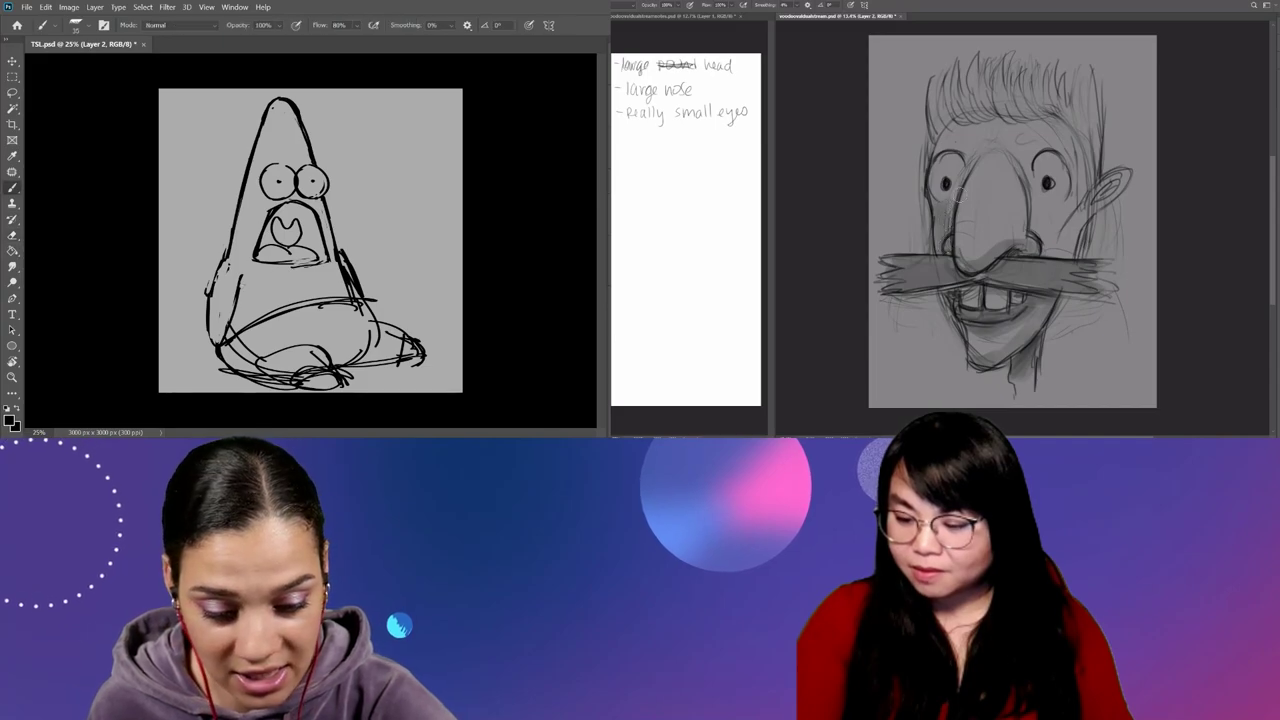
pyautogui.press('e')
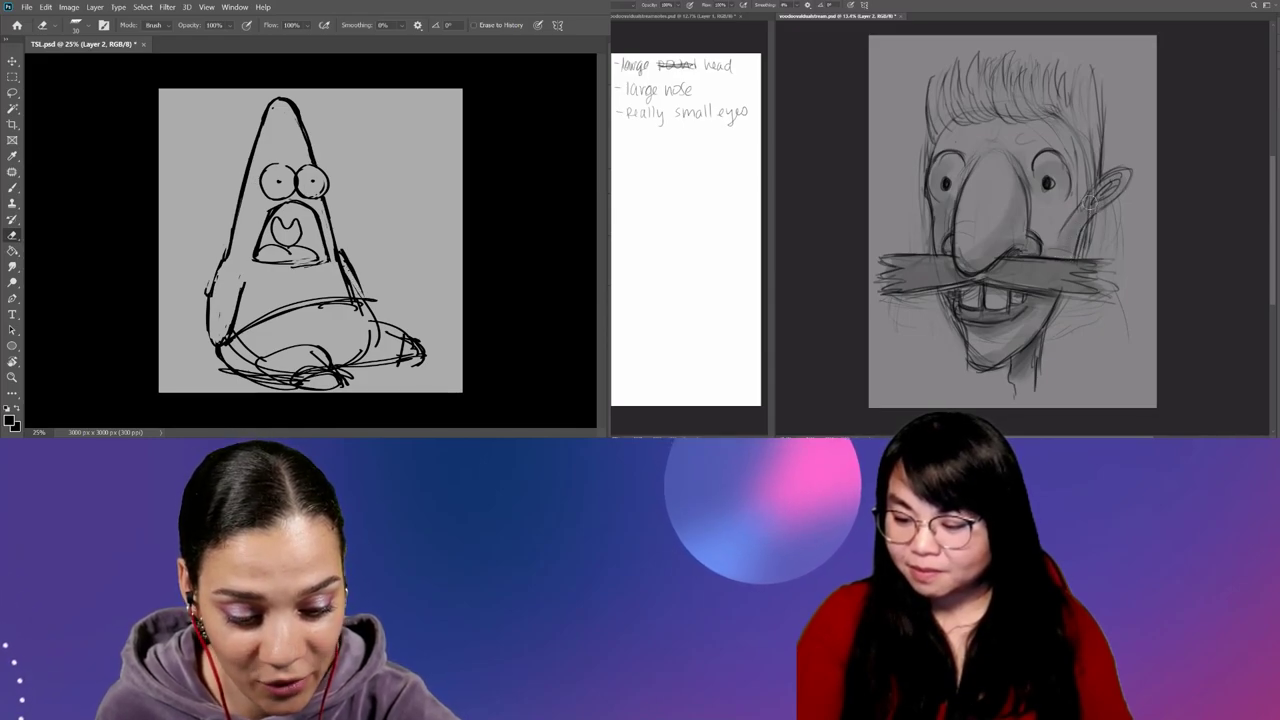
pyautogui.press('b')
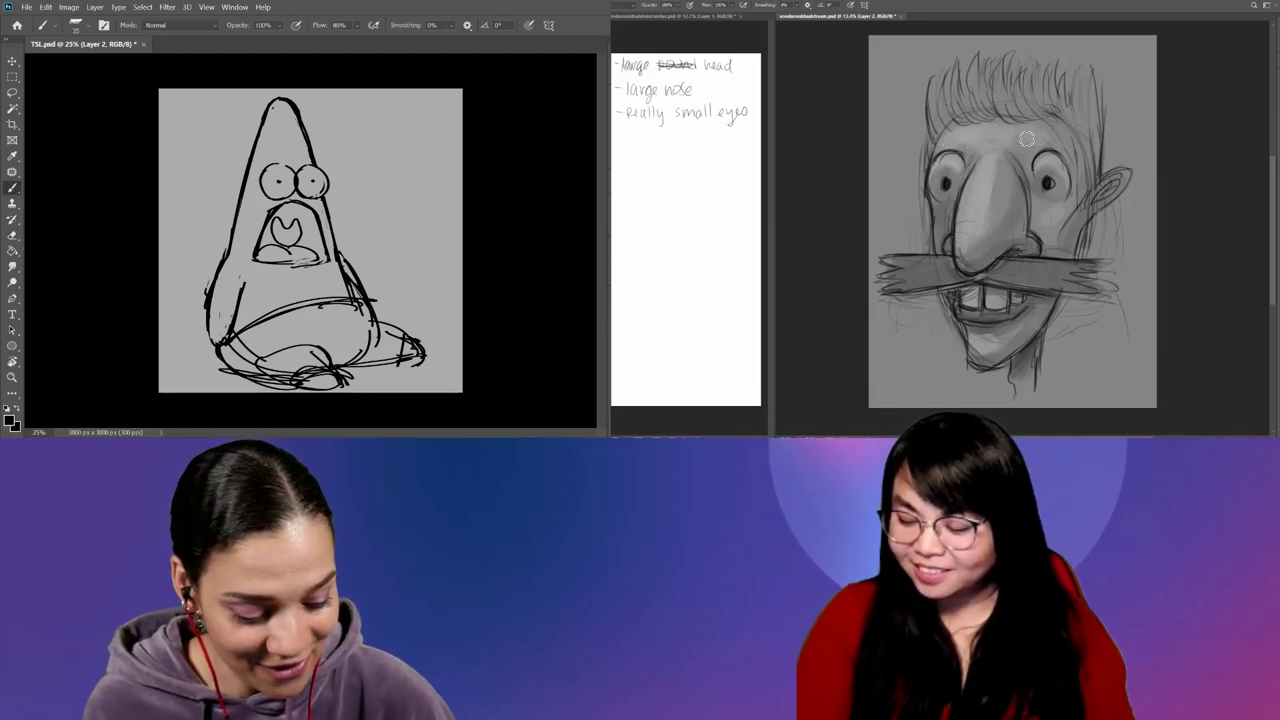
pyautogui.moveTo(938, 132)
pyautogui.mouseDown()
pyautogui.moveTo(940, 86)
pyautogui.moveTo(965, 72)
pyautogui.mouseUp()
pyautogui.moveTo(980, 124)
pyautogui.mouseDown()
pyautogui.moveTo(988, 62)
pyautogui.moveTo(1012, 66)
pyautogui.mouseUp()
pyautogui.moveTo(1035, 124)
pyautogui.mouseDown()
pyautogui.moveTo(1042, 66)
pyautogui.moveTo(1074, 78)
pyautogui.moveTo(1096, 160)
pyautogui.mouseUp()
pyautogui.moveTo(1098, 114); pyautogui.dragTo(1092, 76)
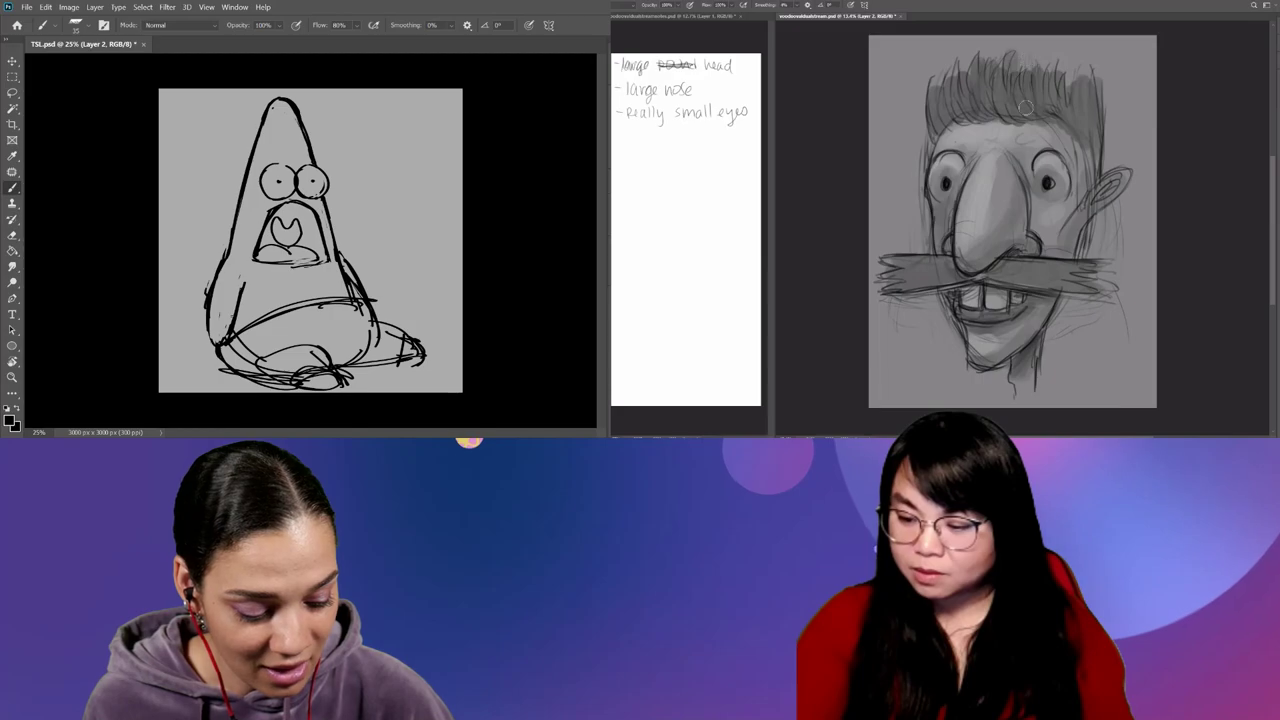
pyautogui.moveTo(945, 102); pyautogui.dragTo(935, 64)
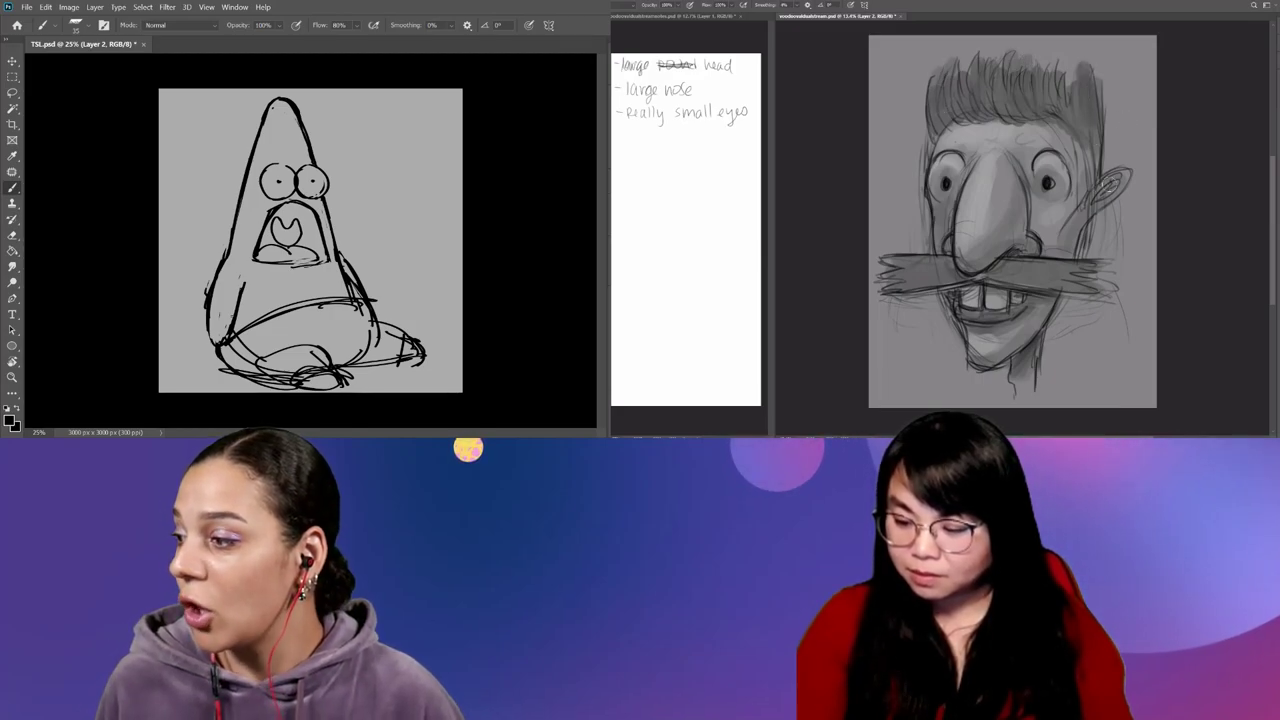
pyautogui.moveTo(1098, 208); pyautogui.dragTo(1106, 178)
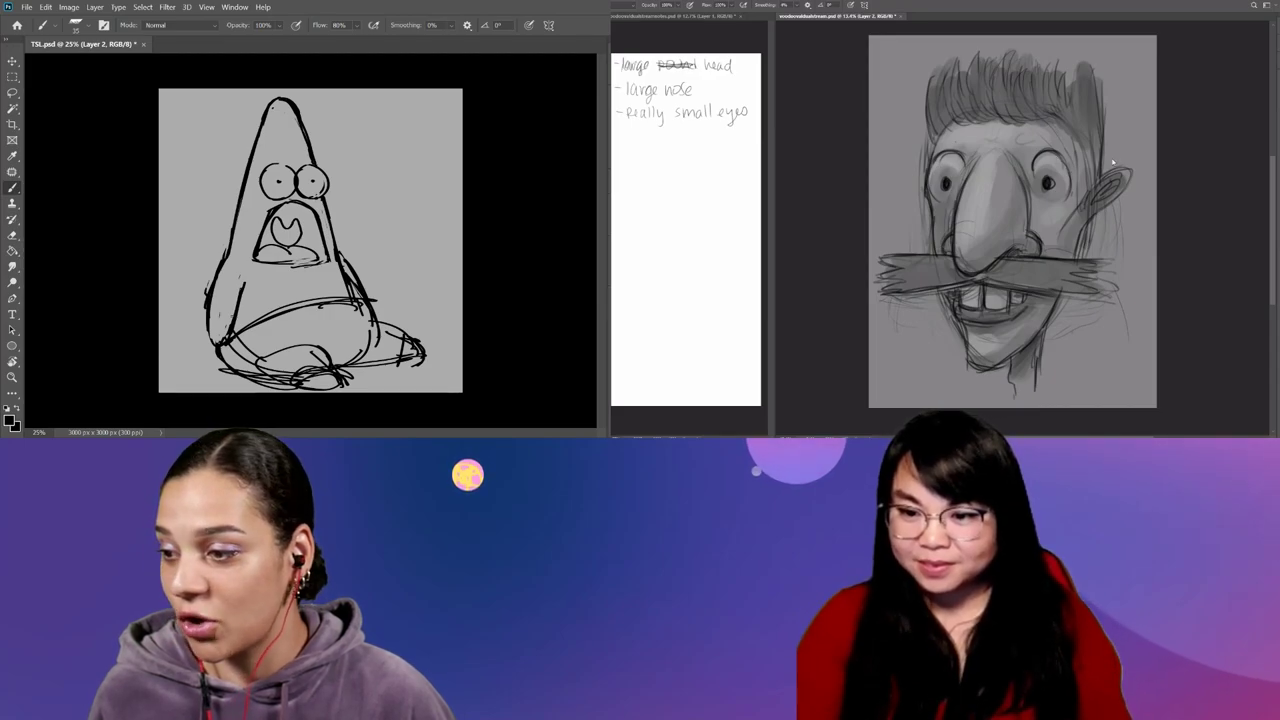
pyautogui.moveTo(1066, 120); pyautogui.dragTo(1066, 60)
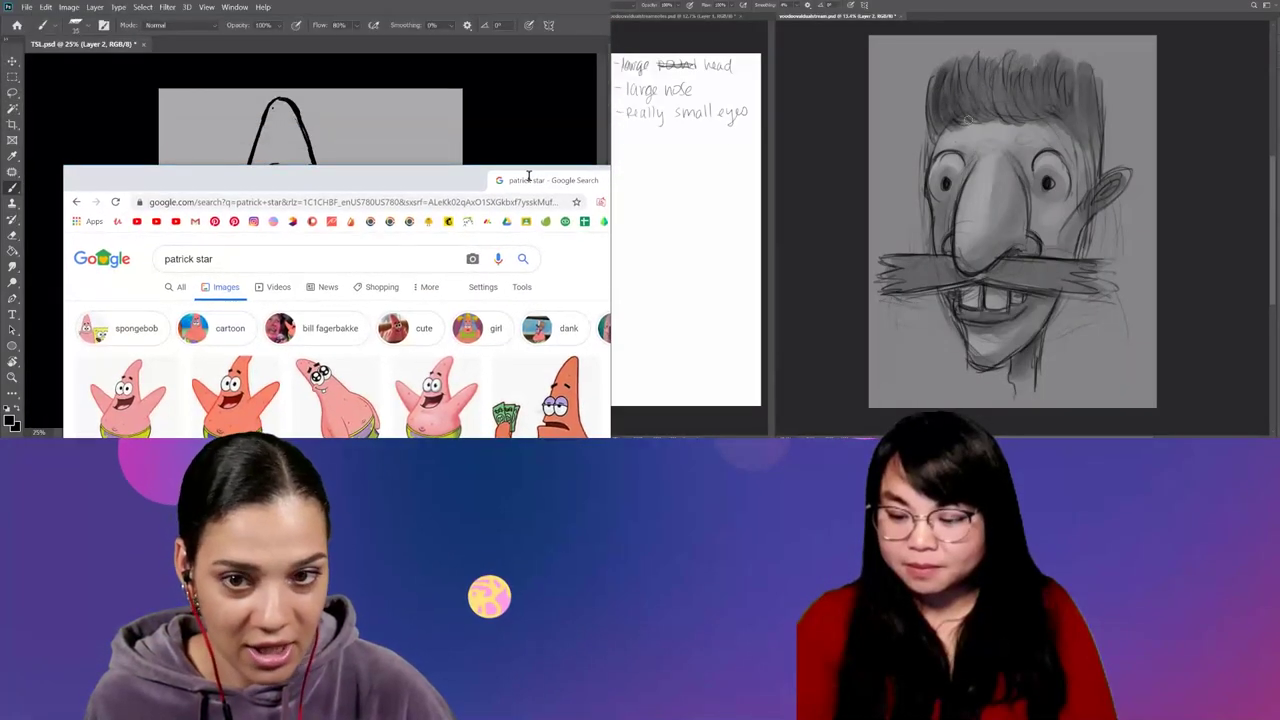
pyautogui.scroll(-2, 553, 165)
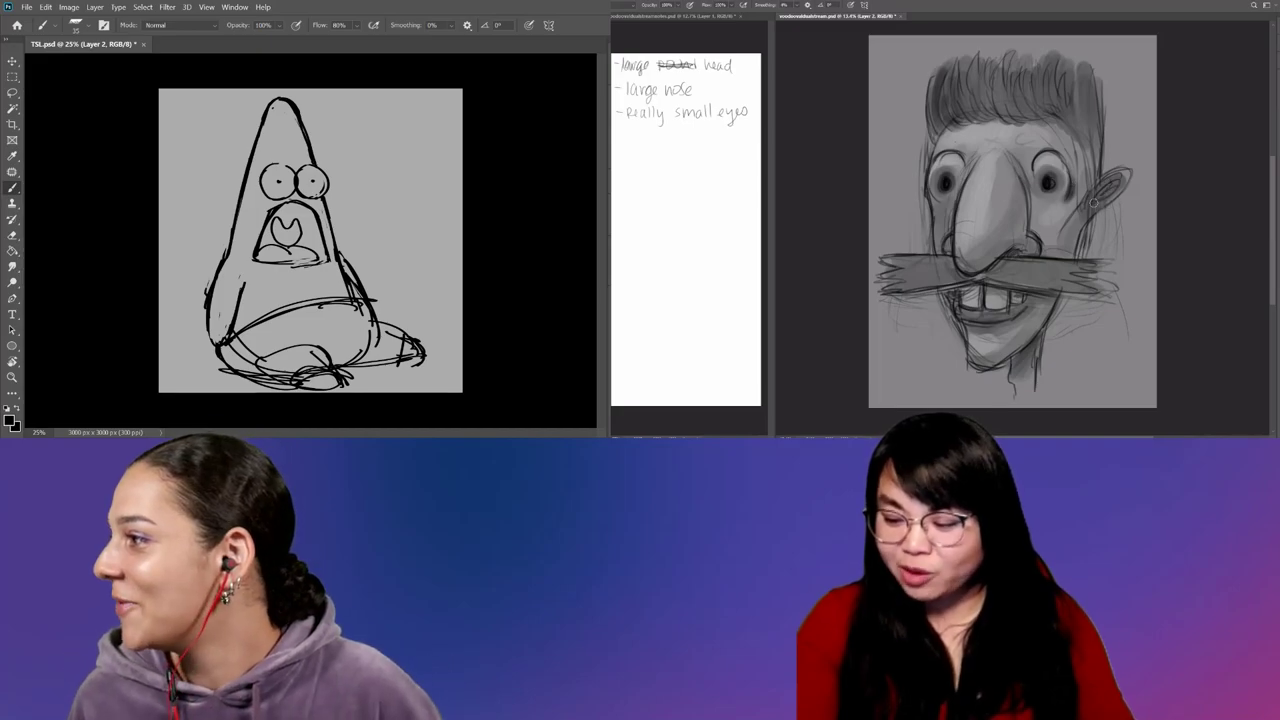
pyautogui.hotkey('alt', 'Tab')
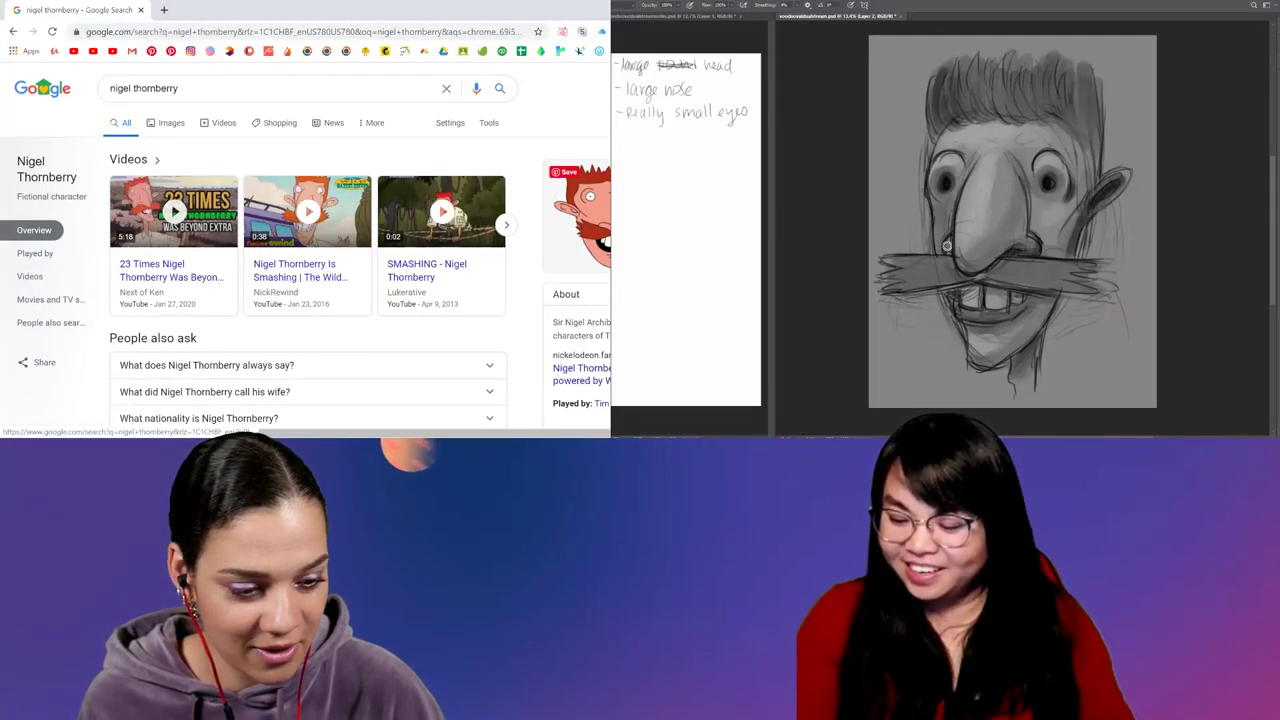
pyautogui.click(171, 122)
pyautogui.click(60, 250)
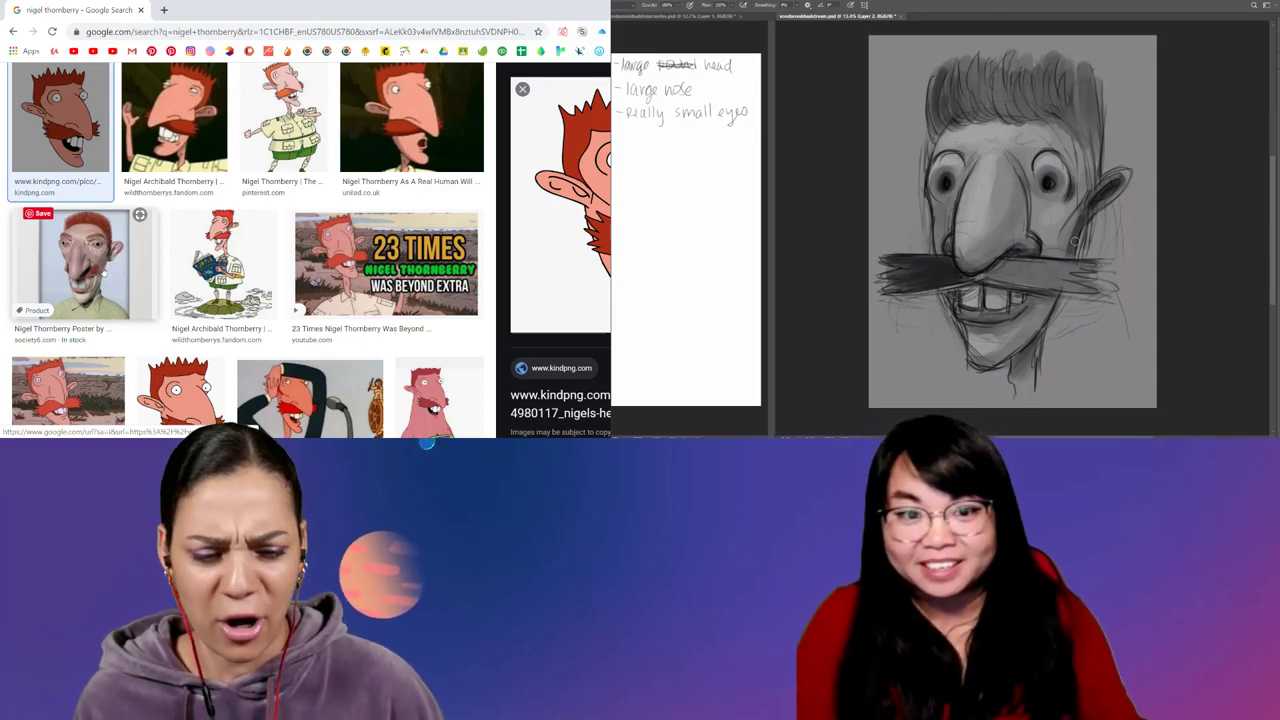
pyautogui.hotkey('alt', 'Tab')
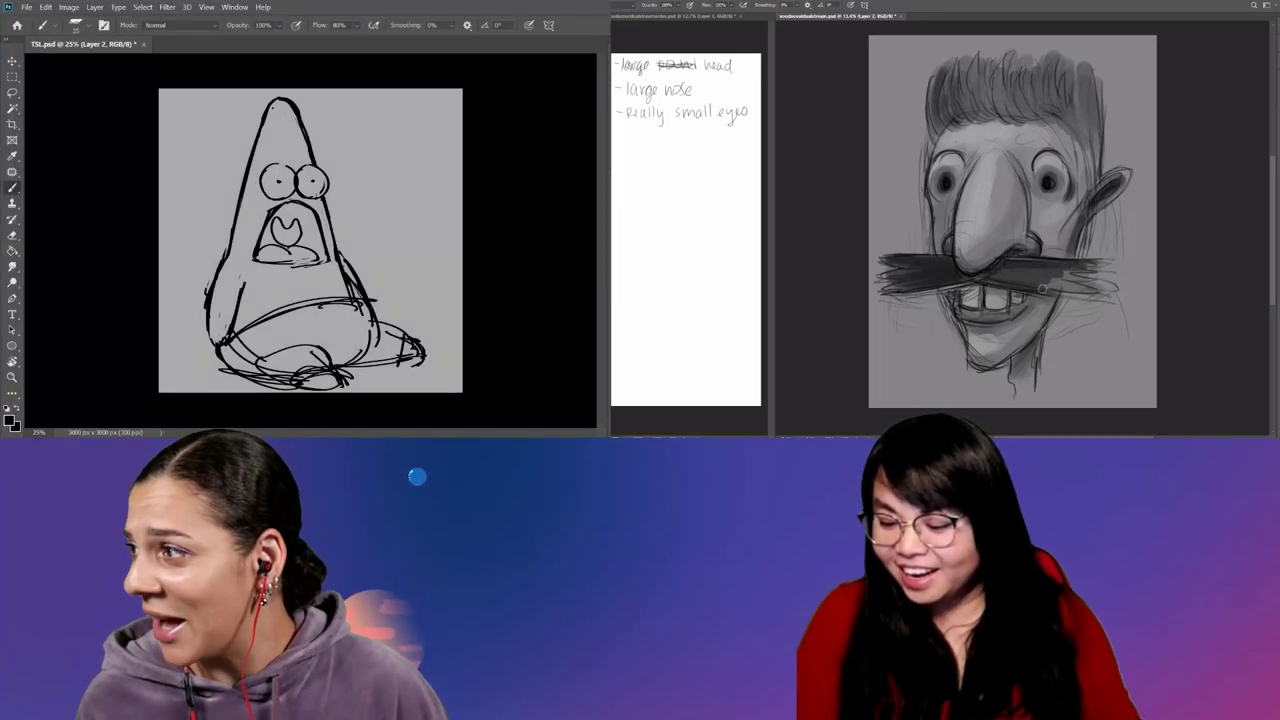
# Add a new layer for the colour fill and choose a pink painting colour.
pyautogui.moveTo(978, 284); pyautogui.dragTo(1090, 282)
pyautogui.moveTo(1012, 278); pyautogui.dragTo(1084, 280)
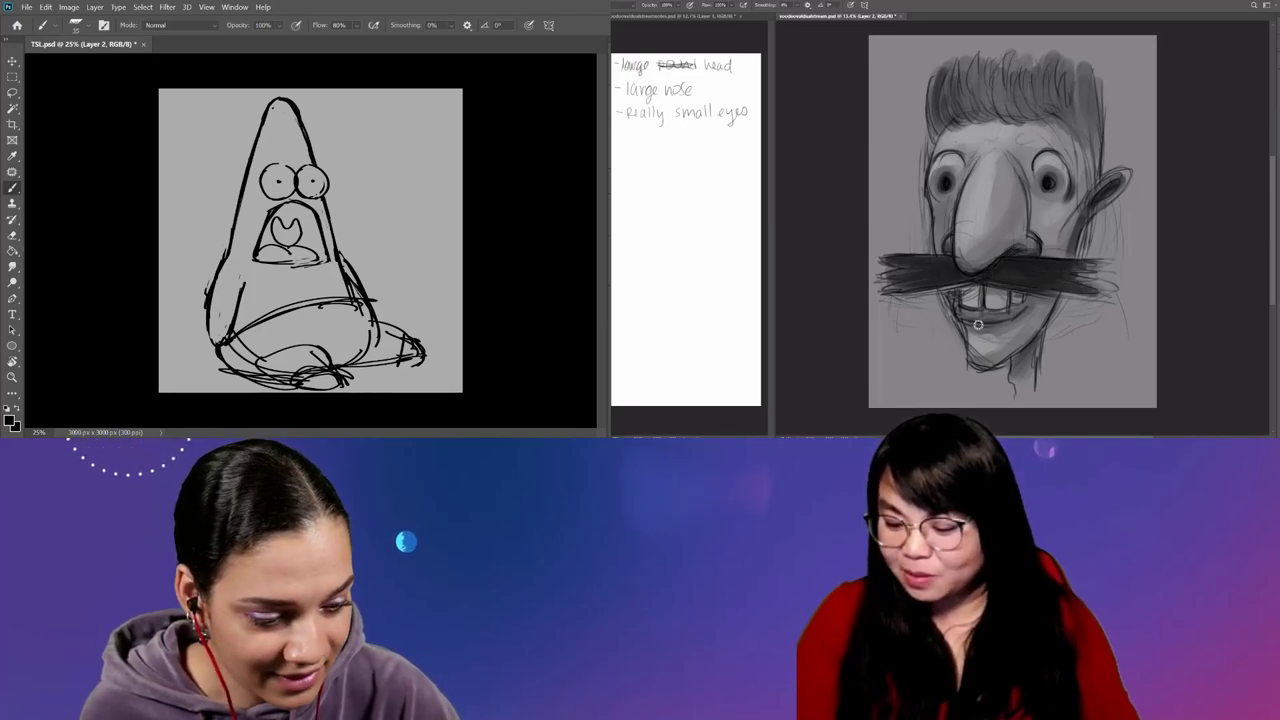
pyautogui.hotkey('ctrl', 'shift', 'alt', 'n')
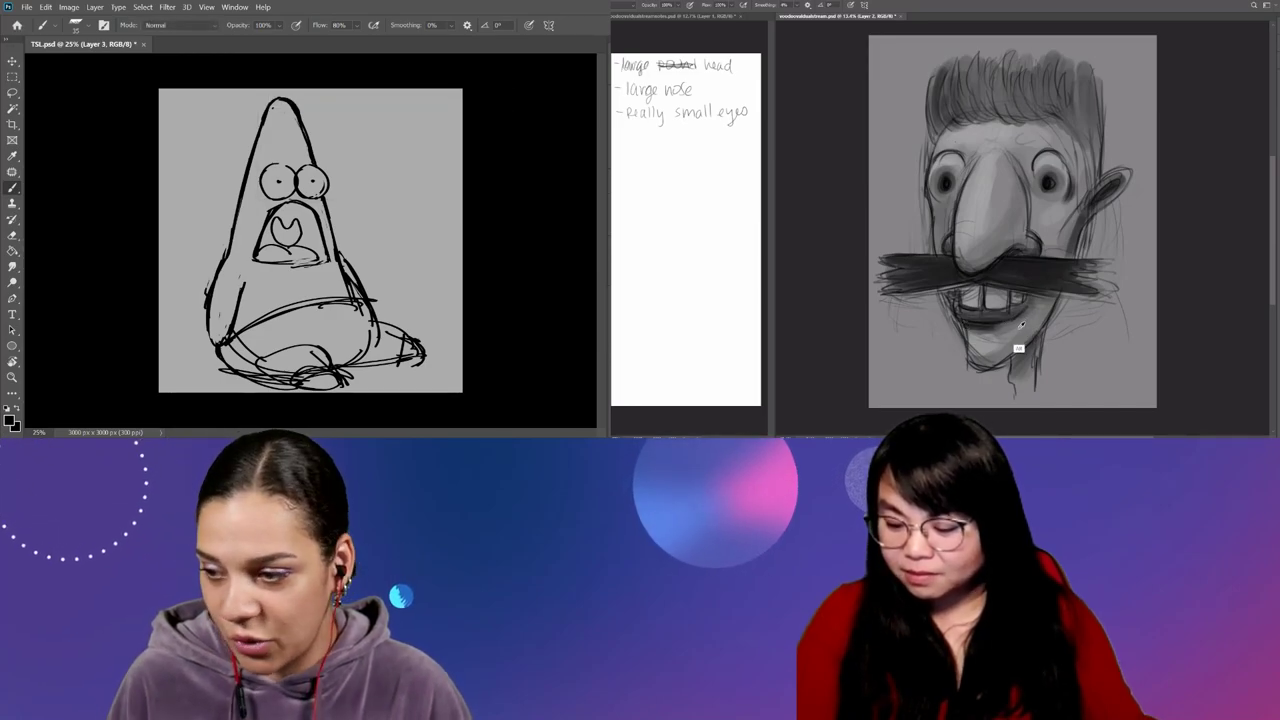
pyautogui.hotkey('ctrl', '+')
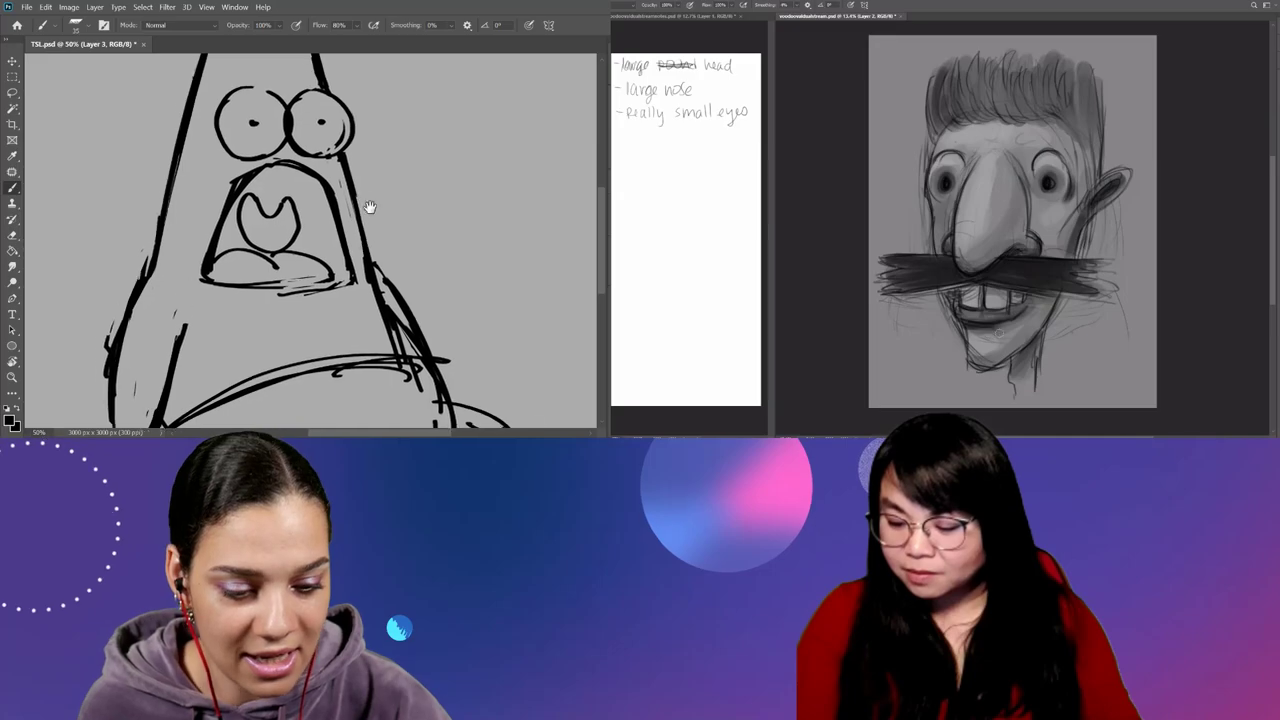
pyautogui.moveTo(363, 209); pyautogui.dragTo(366, 206)
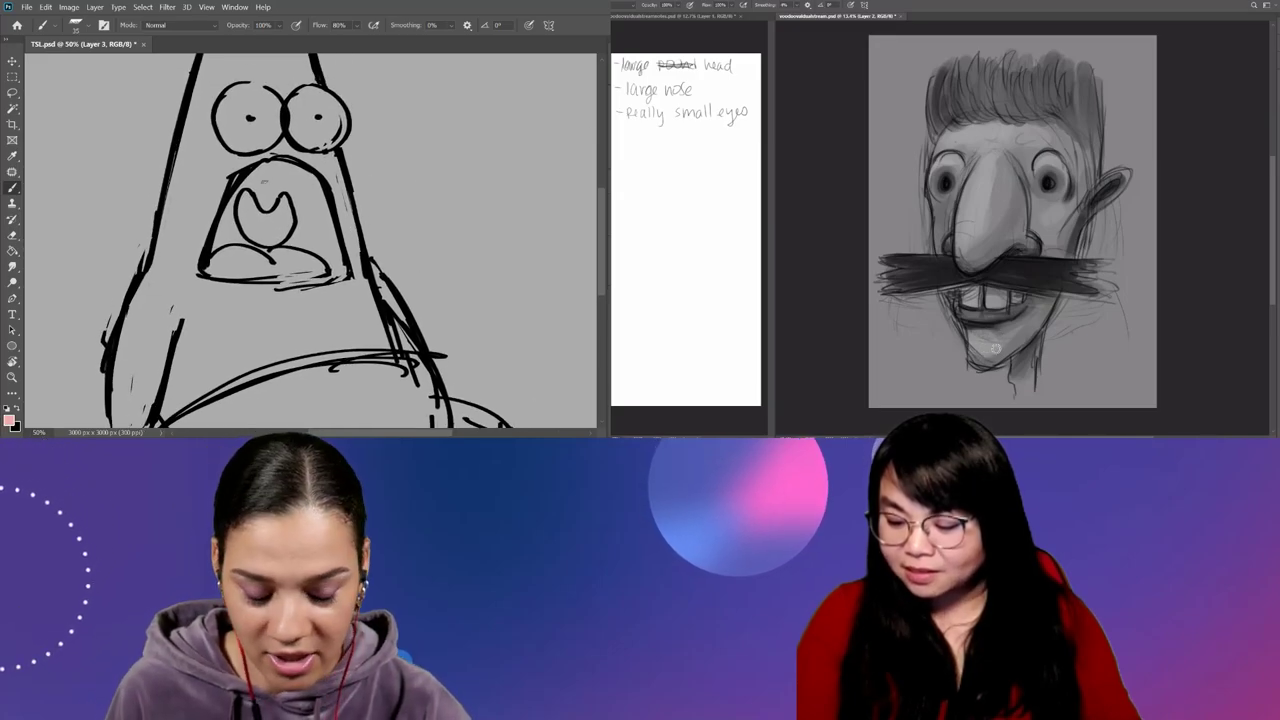
# Paint pink over the left side of the face and the lower body.
pyautogui.moveTo(230, 260); pyautogui.dragTo(215, 130)
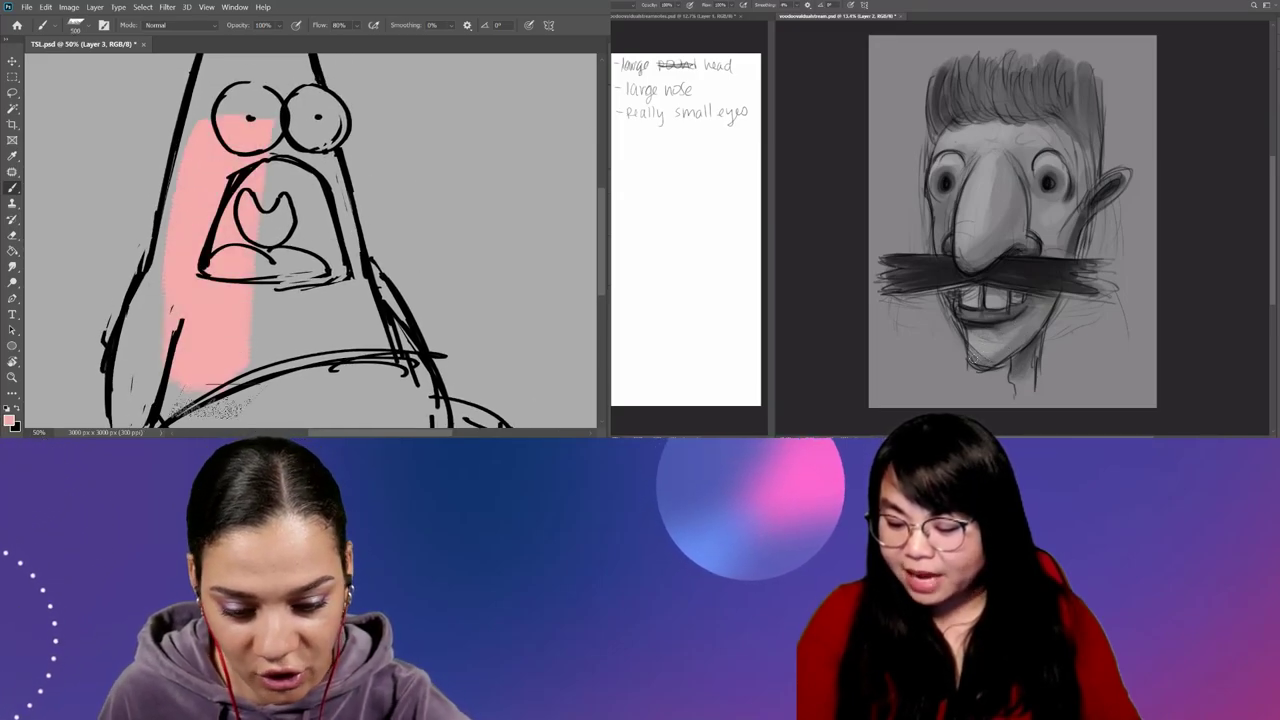
pyautogui.hotkey('ctrl', '-')
pyautogui.moveTo(250, 240)
pyautogui.mouseDown()
pyautogui.moveTo(200, 340)
pyautogui.moveTo(318, 255)
pyautogui.moveTo(240, 228)
pyautogui.mouseUp()
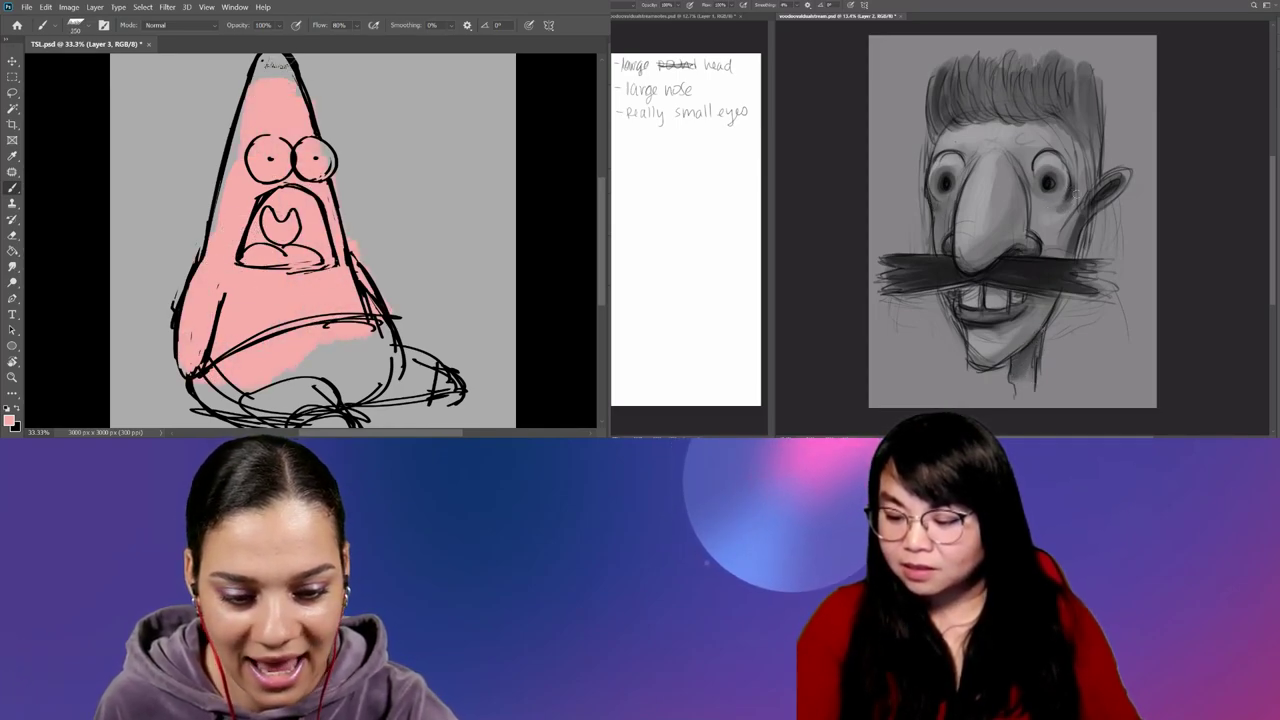
pyautogui.moveTo(230, 230)
pyautogui.mouseDown()
pyautogui.moveTo(211, 303)
pyautogui.moveTo(206, 149)
pyautogui.mouseUp()
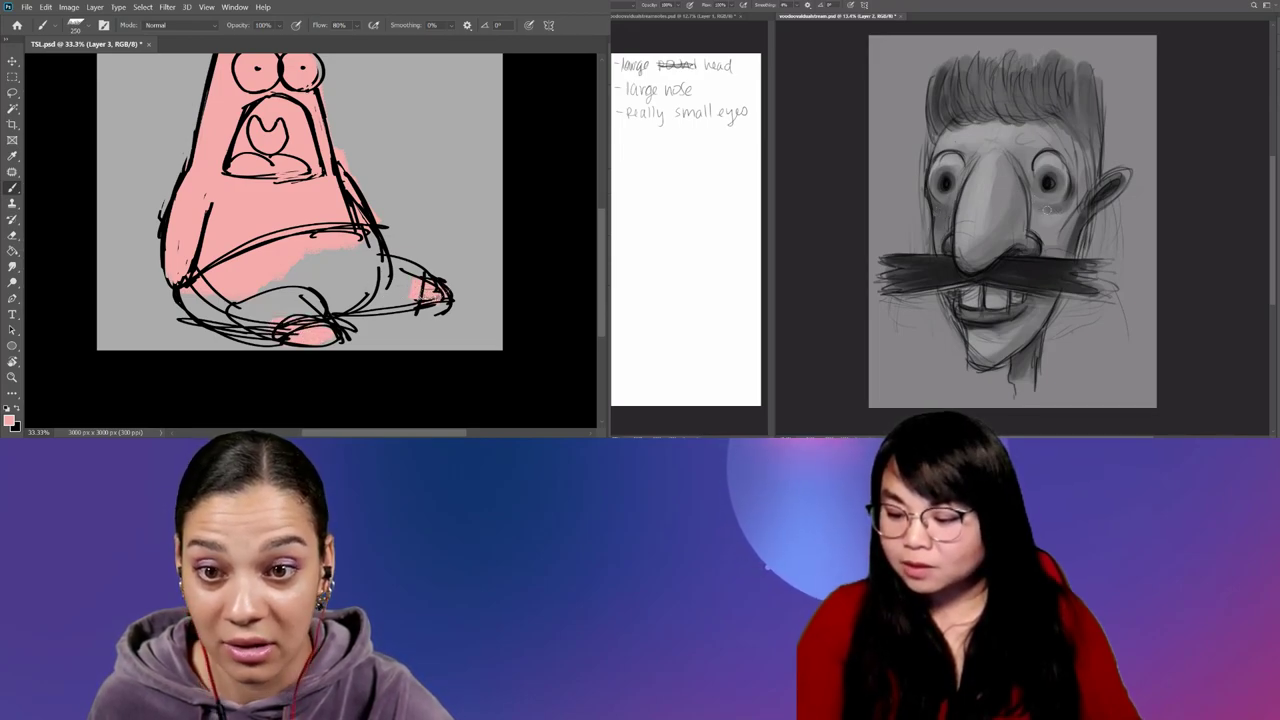
pyautogui.moveTo(440, 320); pyautogui.dragTo(333, 312)
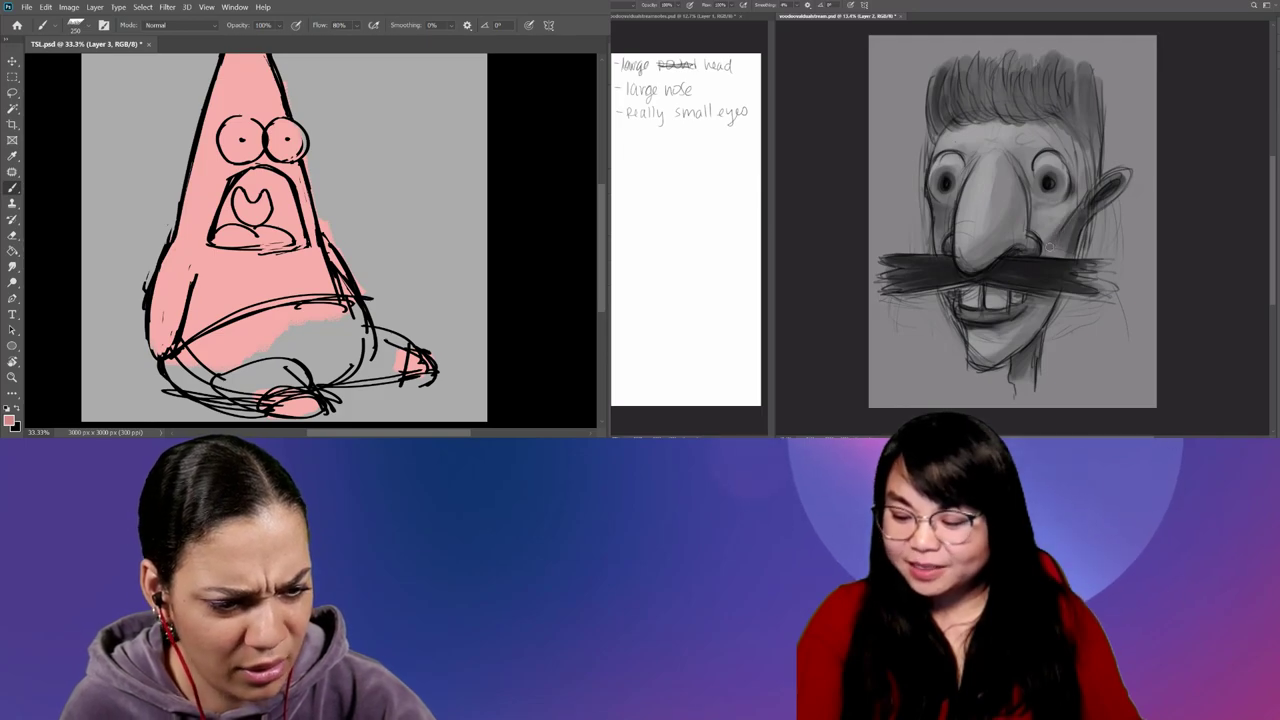
# Add darker pink shading down the character's left side.
pyautogui.moveTo(188, 168); pyautogui.dragTo(186, 242)
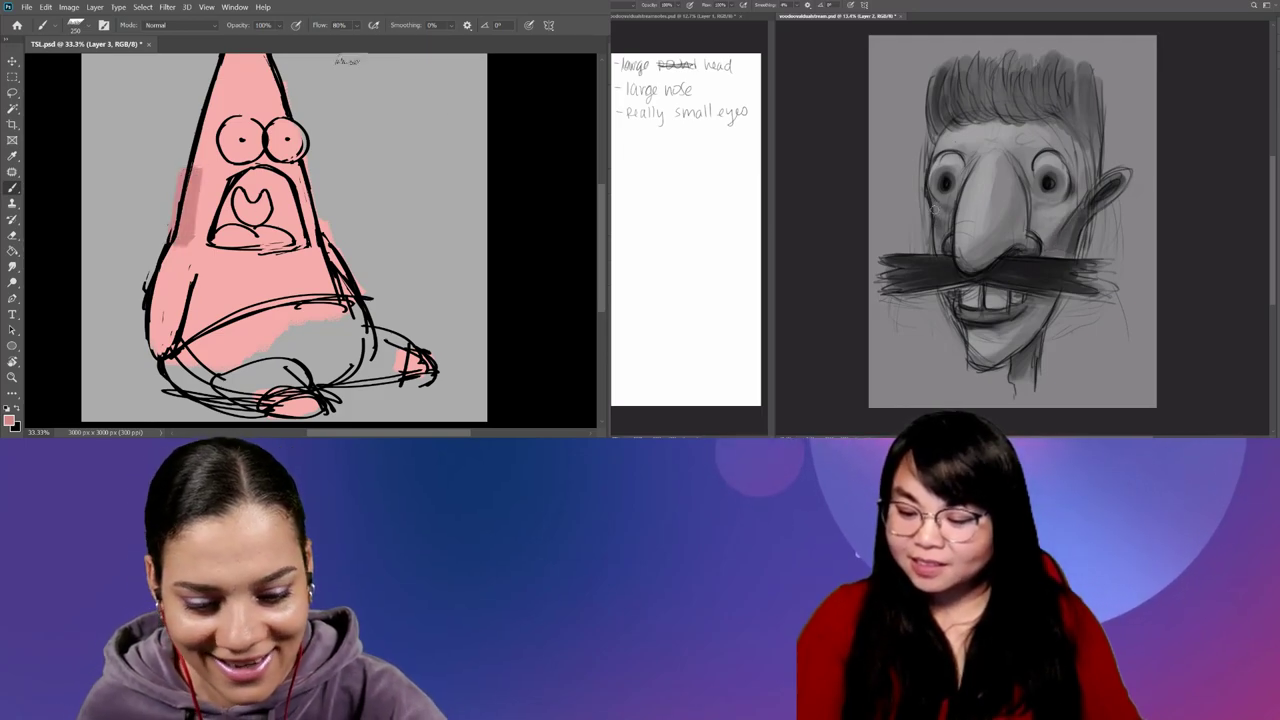
pyautogui.moveTo(270, 135); pyautogui.dragTo(260, 177)
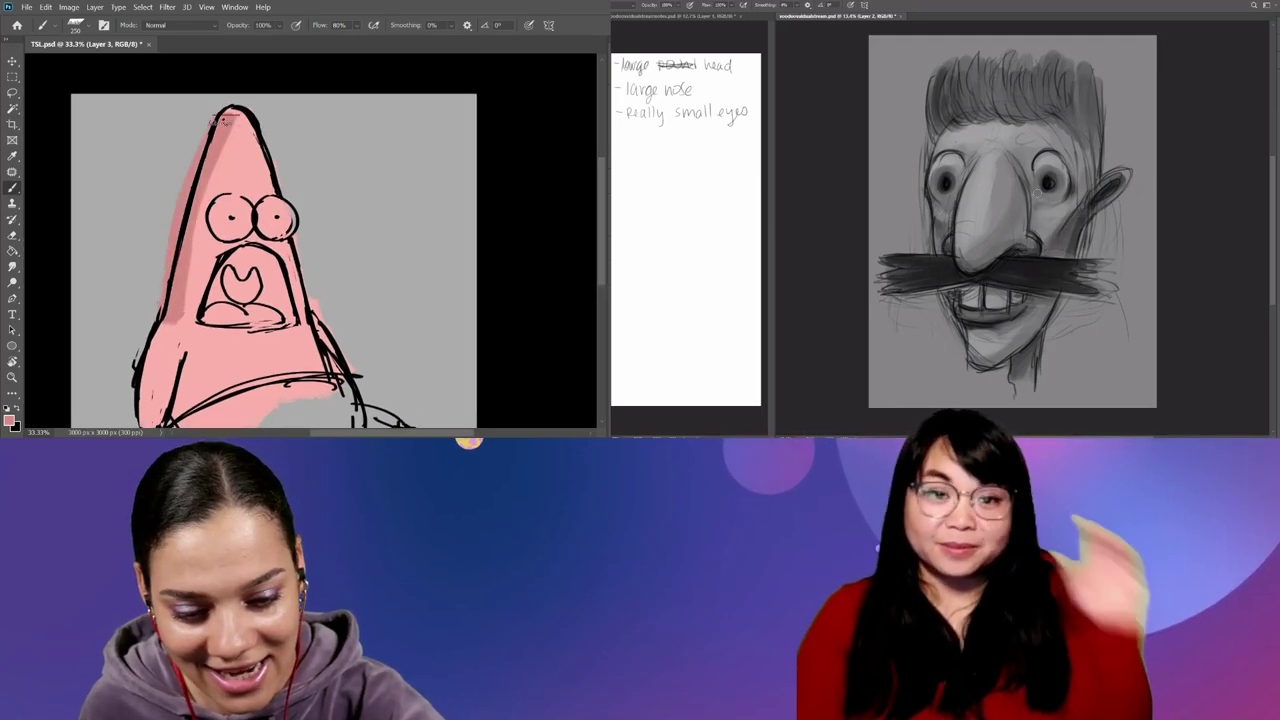
pyautogui.moveTo(138, 382)
pyautogui.mouseDown()
pyautogui.moveTo(158, 272)
pyautogui.moveTo(152, 318)
pyautogui.mouseUp()
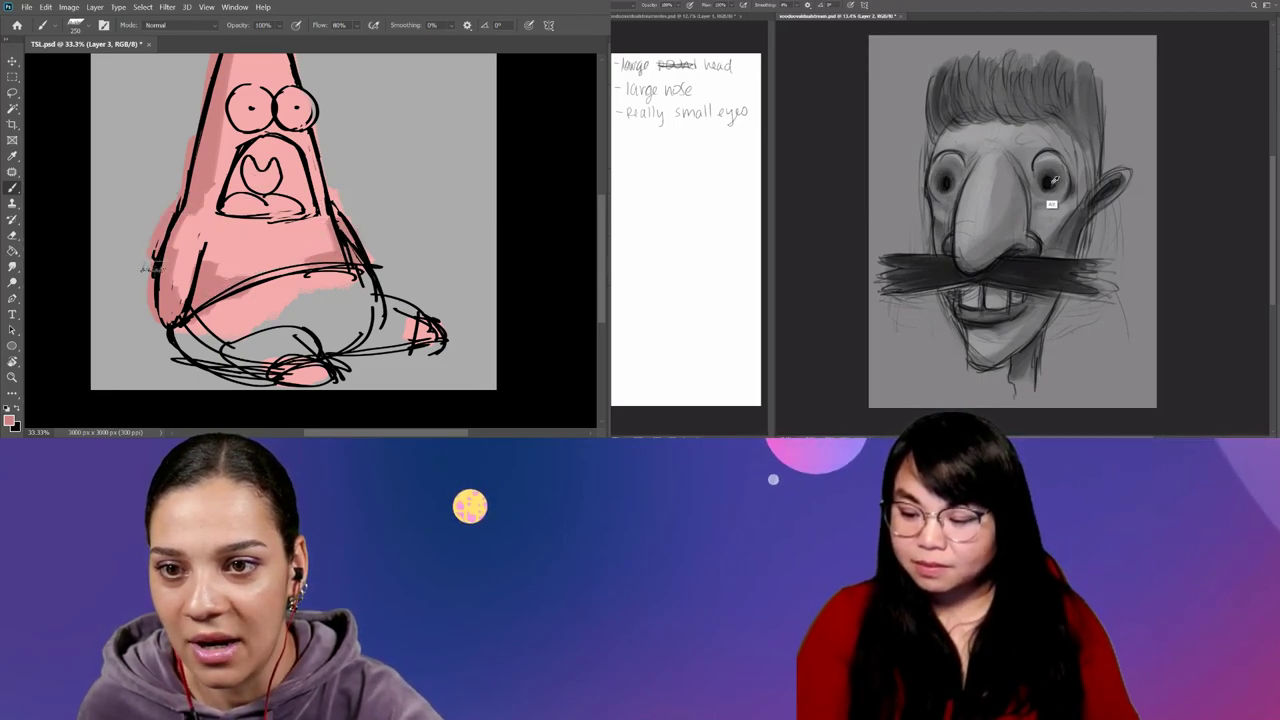
pyautogui.press('e')
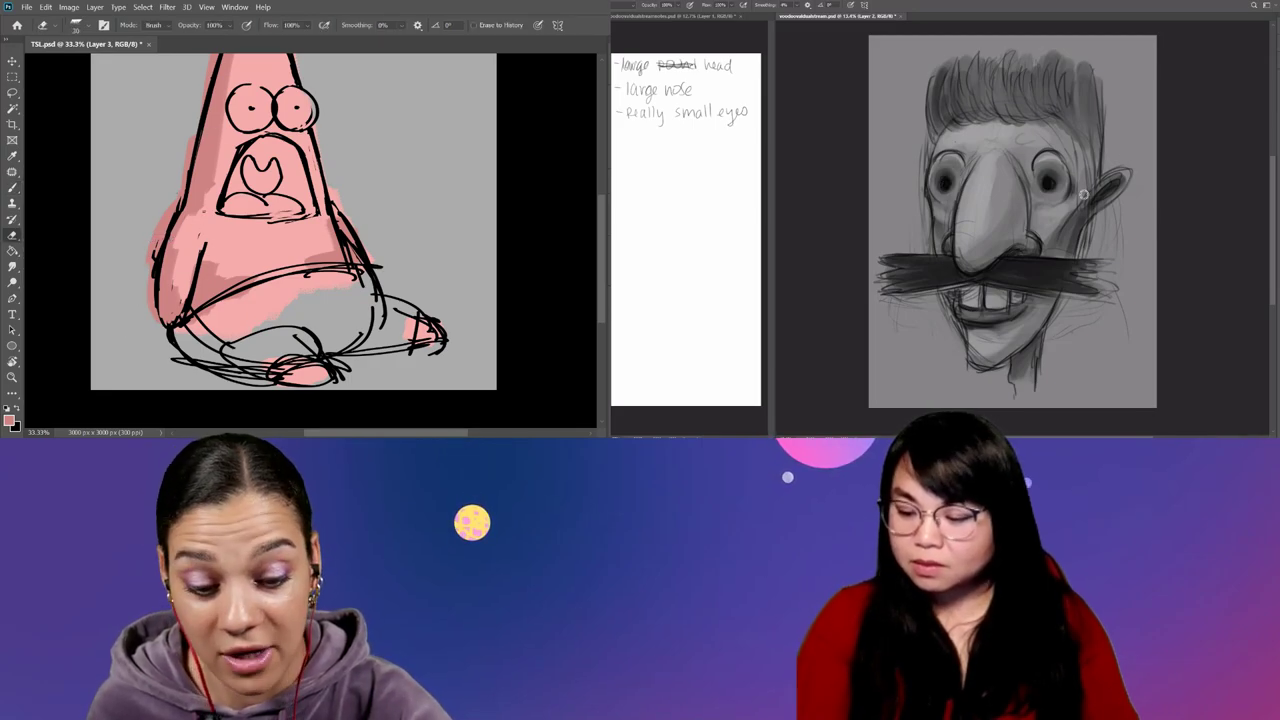
pyautogui.press('b')
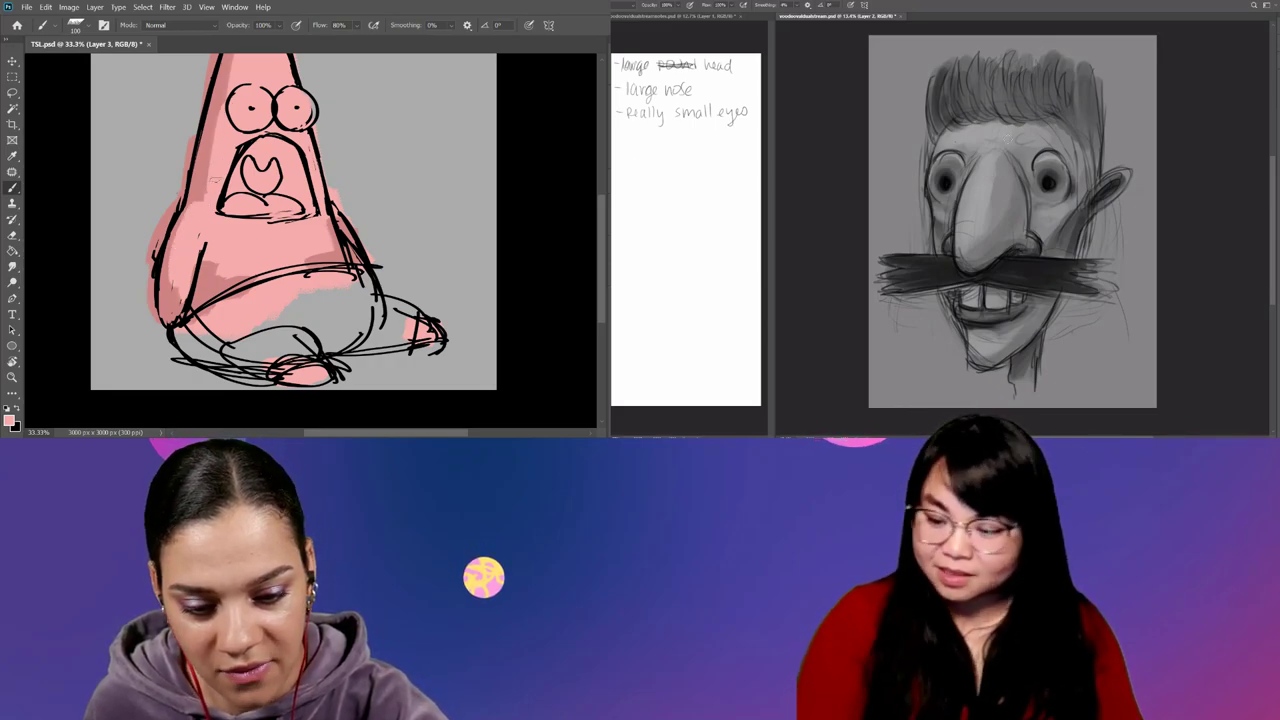
# Erase the stray pink stroke beside the head and recentre the drawing.
pyautogui.moveTo(183, 245); pyautogui.dragTo(156, 365)
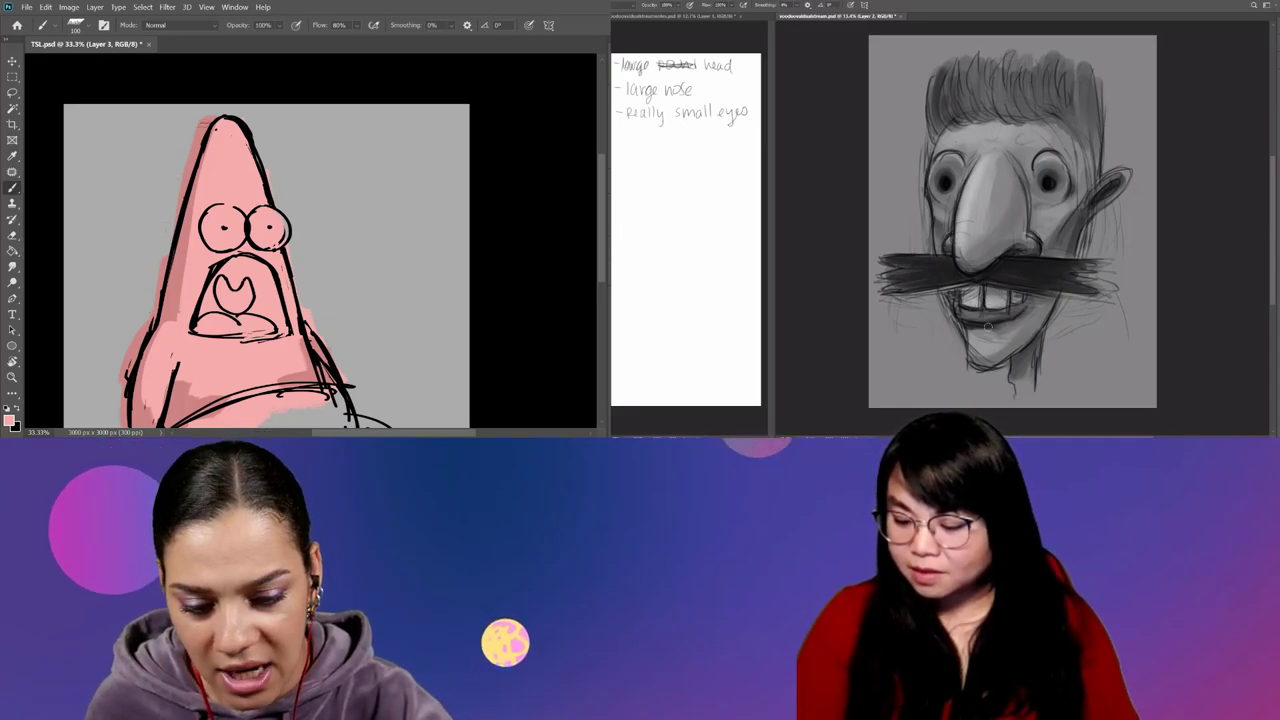
pyautogui.press('e')
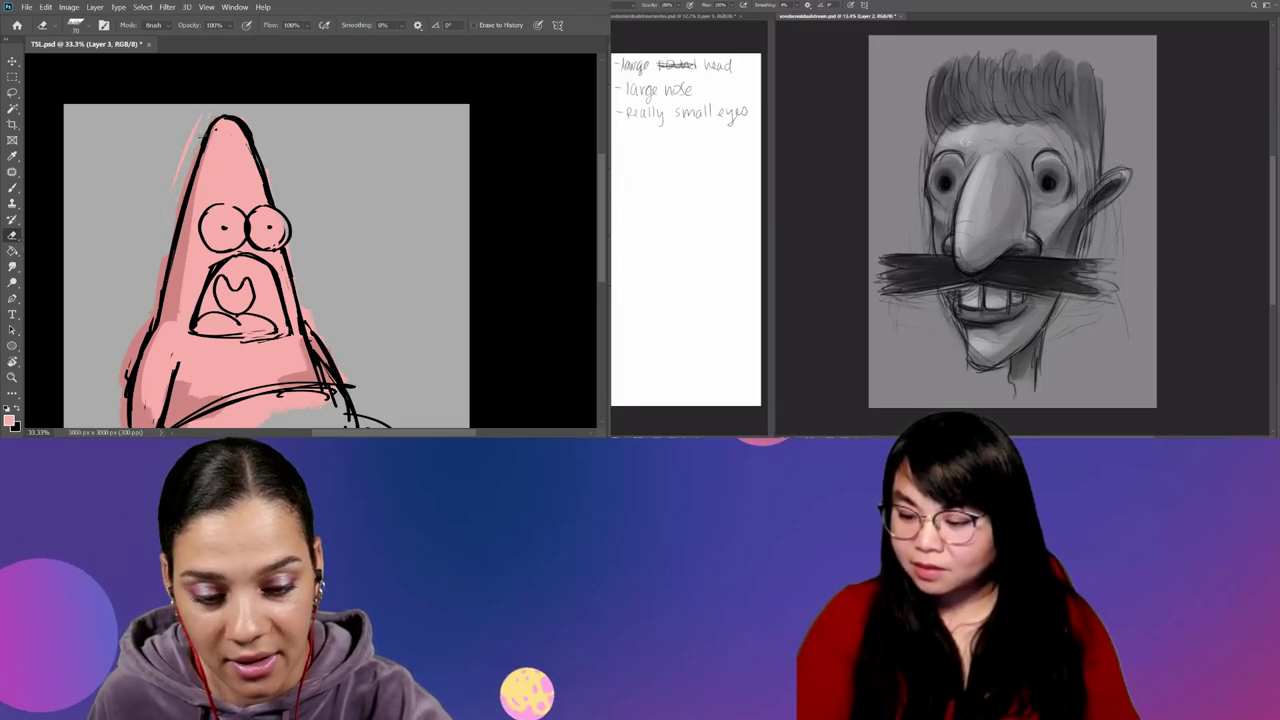
pyautogui.moveTo(199, 128); pyautogui.dragTo(176, 195)
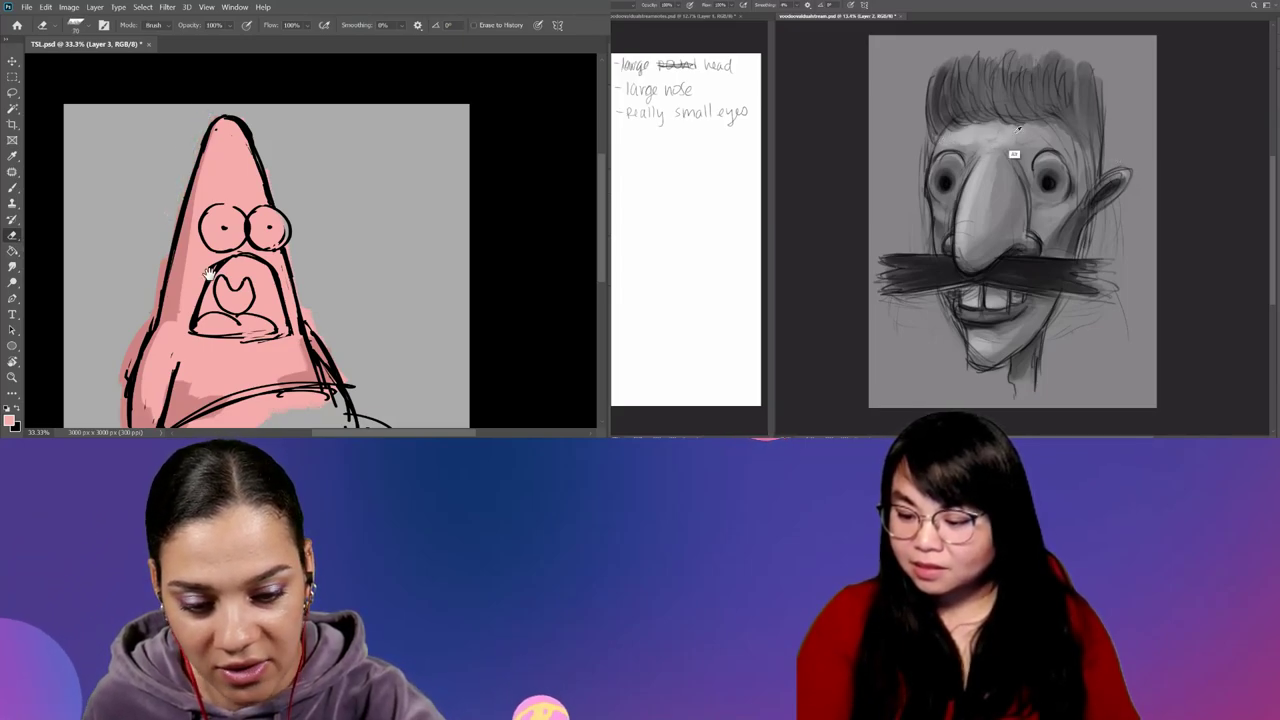
pyautogui.moveTo(210, 272); pyautogui.dragTo(238, 139)
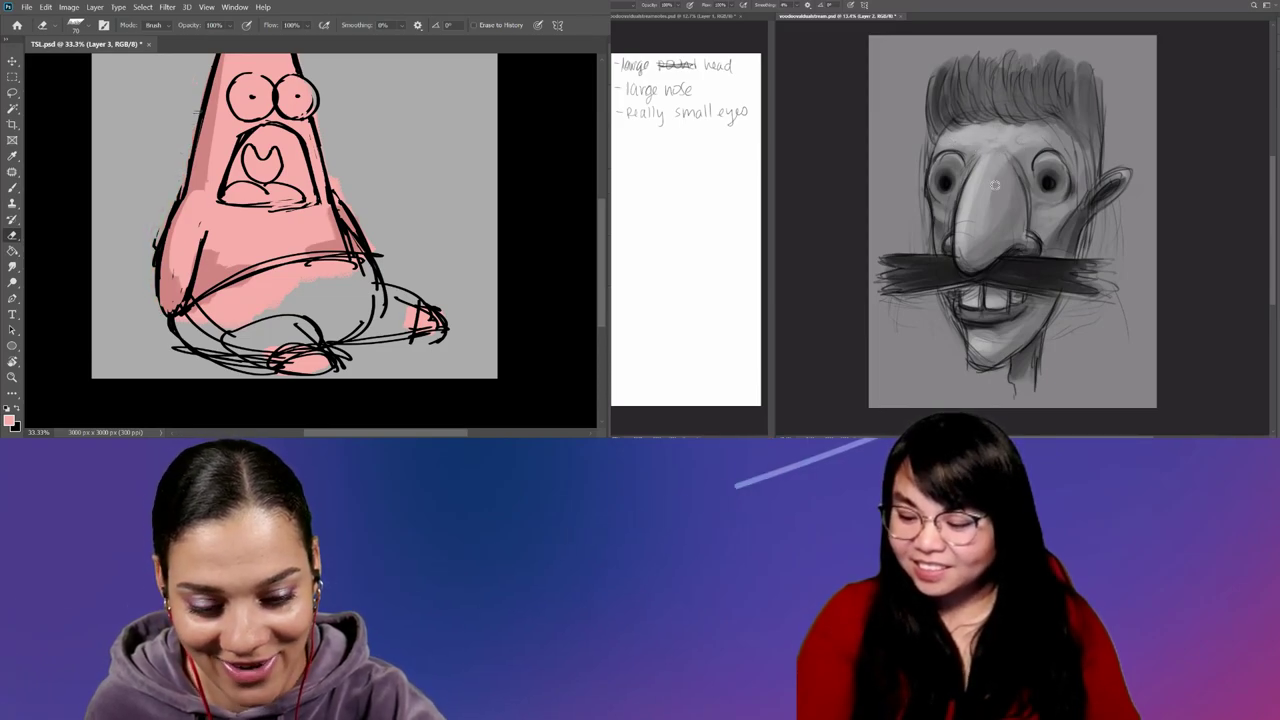
pyautogui.moveTo(358, 96)
pyautogui.mouseDown()
pyautogui.moveTo(340, 200)
pyautogui.moveTo(361, 179)
pyautogui.mouseUp()
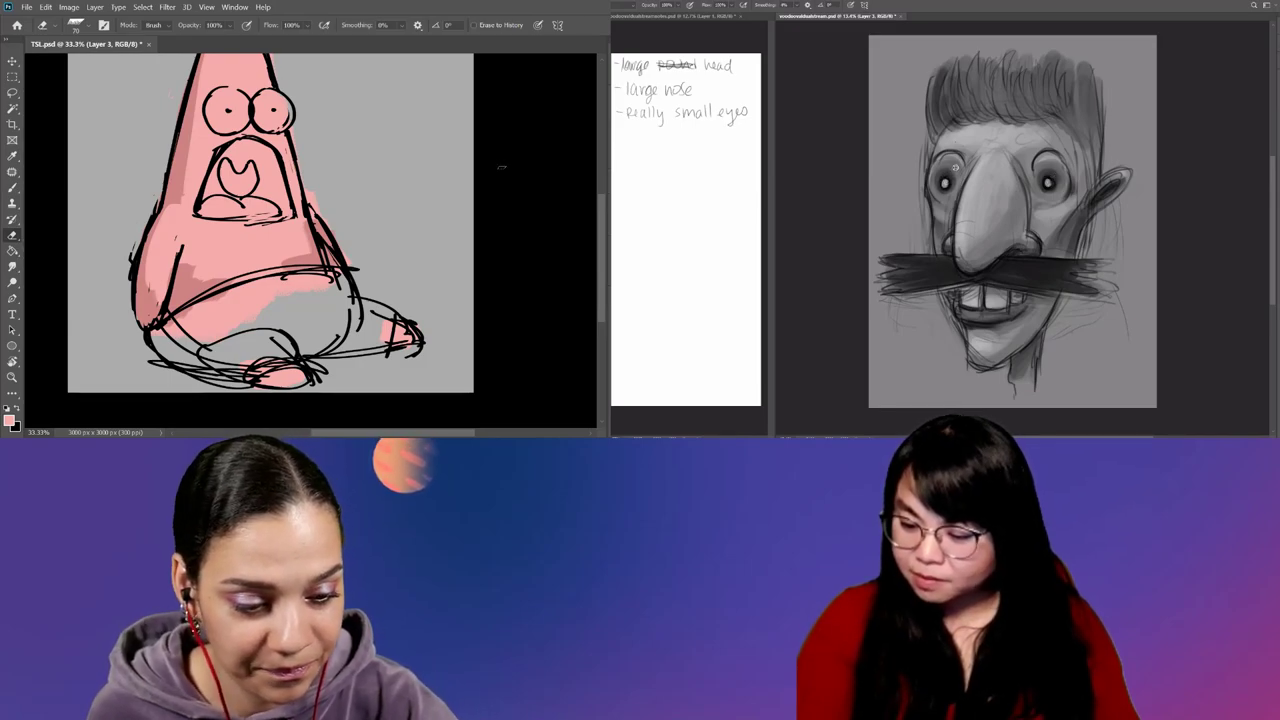
pyautogui.moveTo(363, 146); pyautogui.dragTo(383, 196)
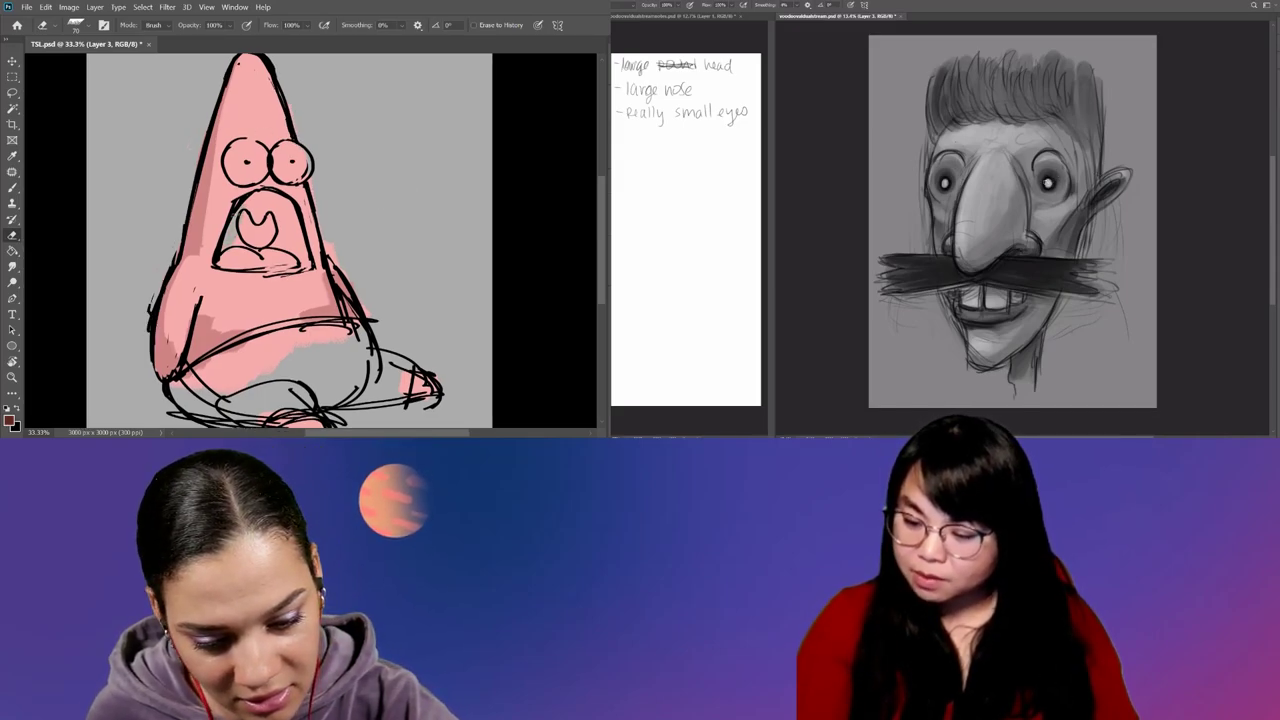
# Paint the inside of the mouth dark around the tongue shape.
pyautogui.press('b')
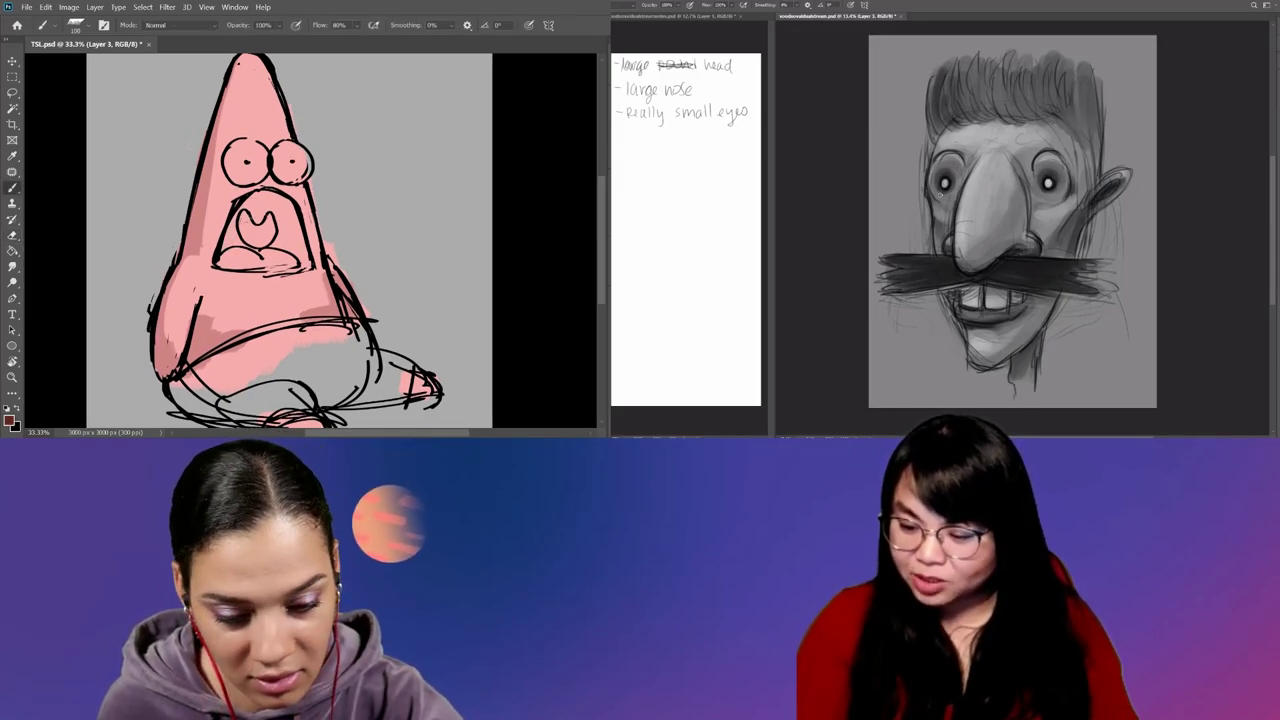
pyautogui.moveTo(230, 210); pyautogui.dragTo(232, 240)
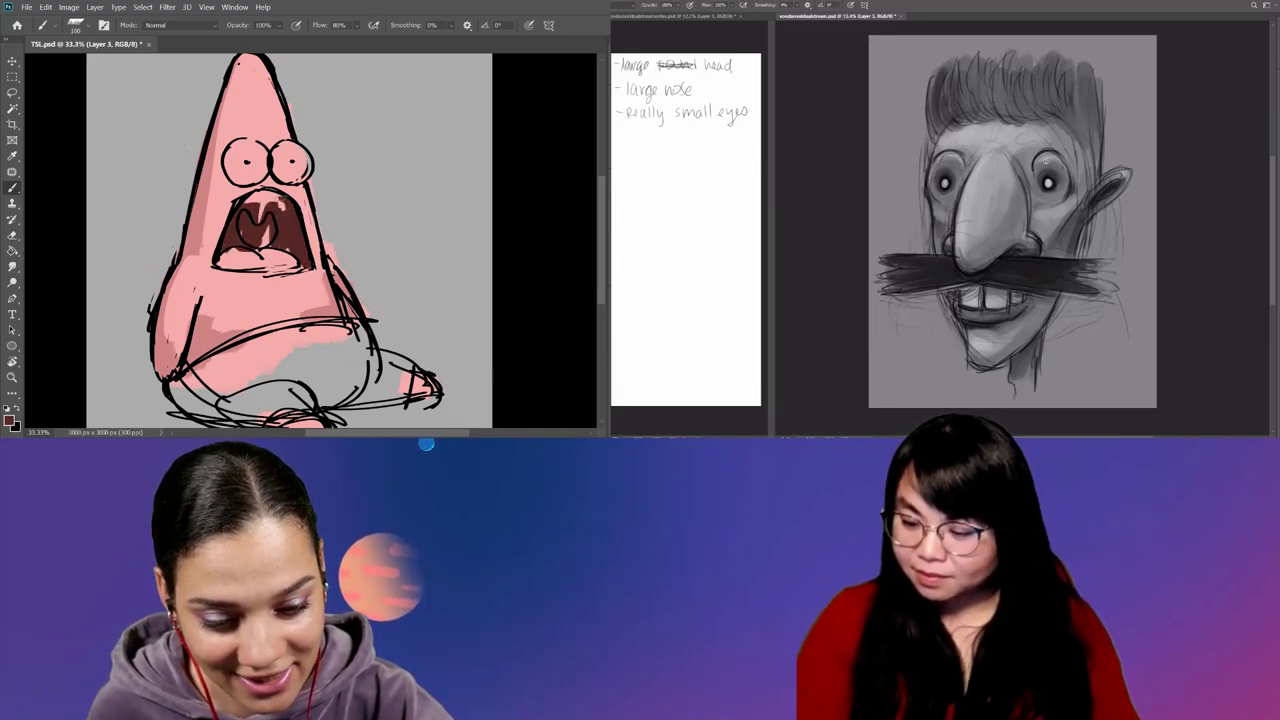
pyautogui.moveTo(262, 205); pyautogui.dragTo(270, 220)
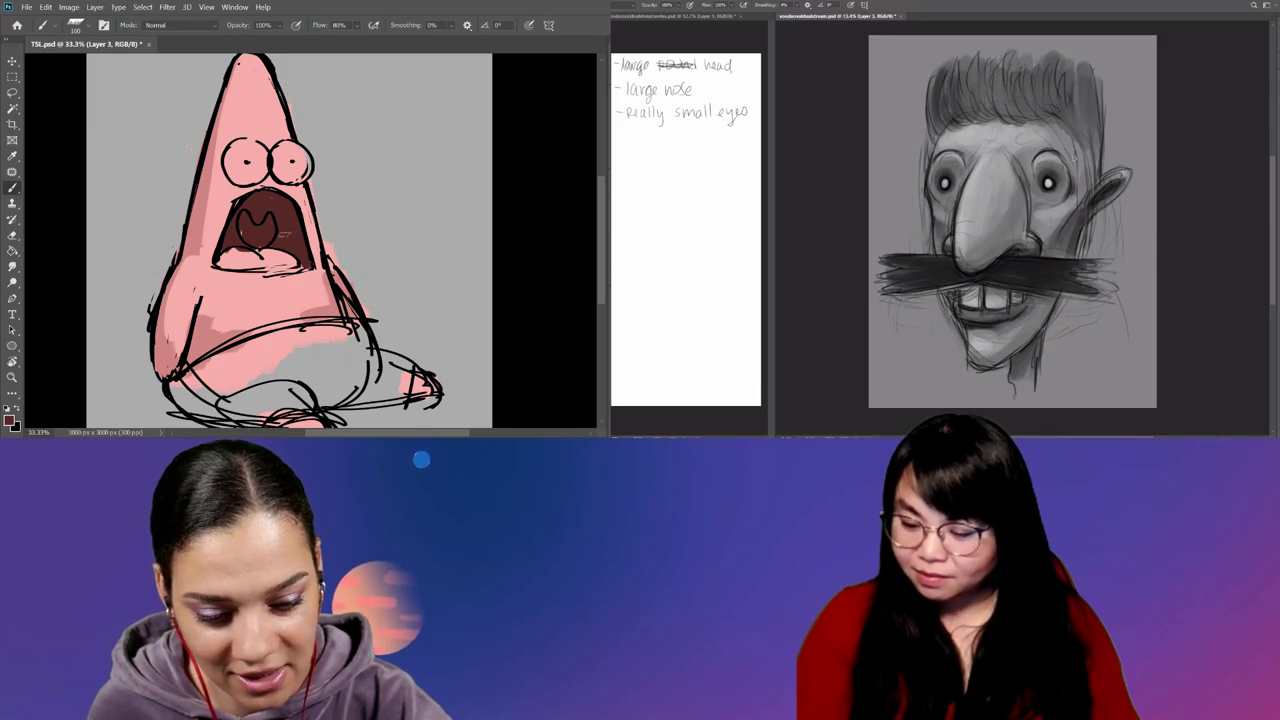
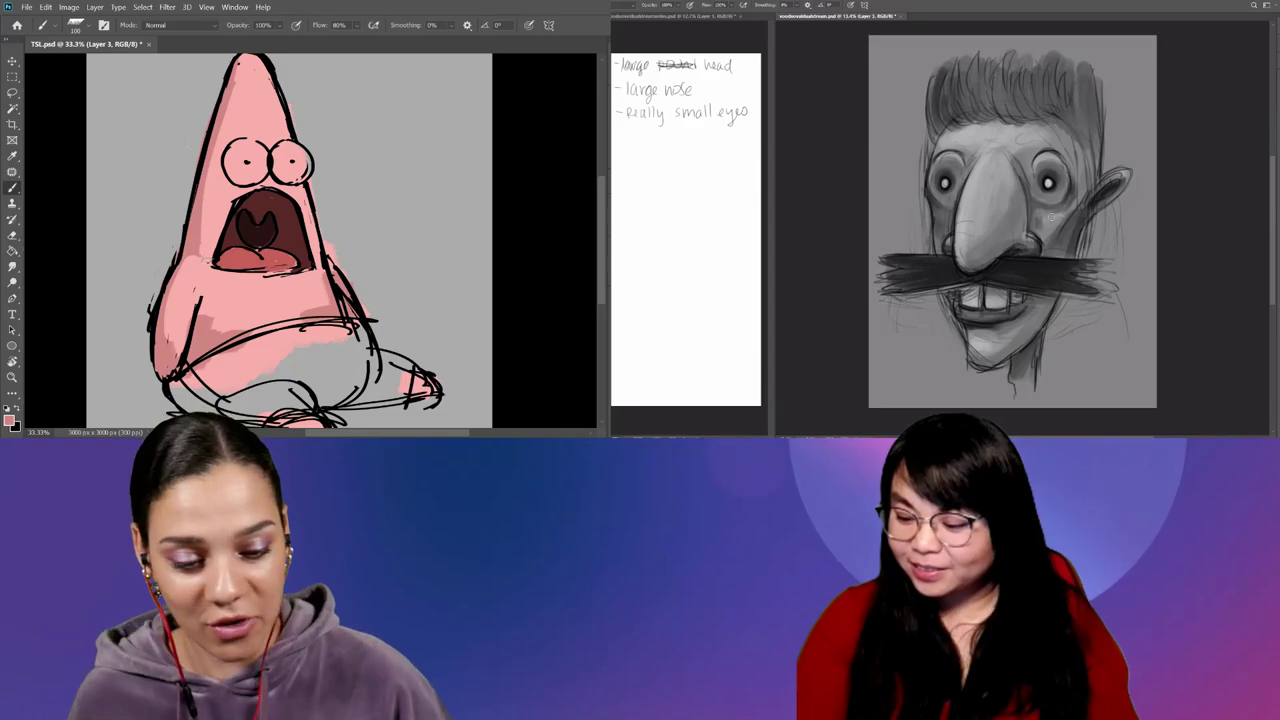
# Paint the starfish's shorts solid green.
pyautogui.moveTo(400, 380)
pyautogui.mouseDown()
pyautogui.moveTo(400, 249)
pyautogui.moveTo(391, 306)
pyautogui.mouseUp()
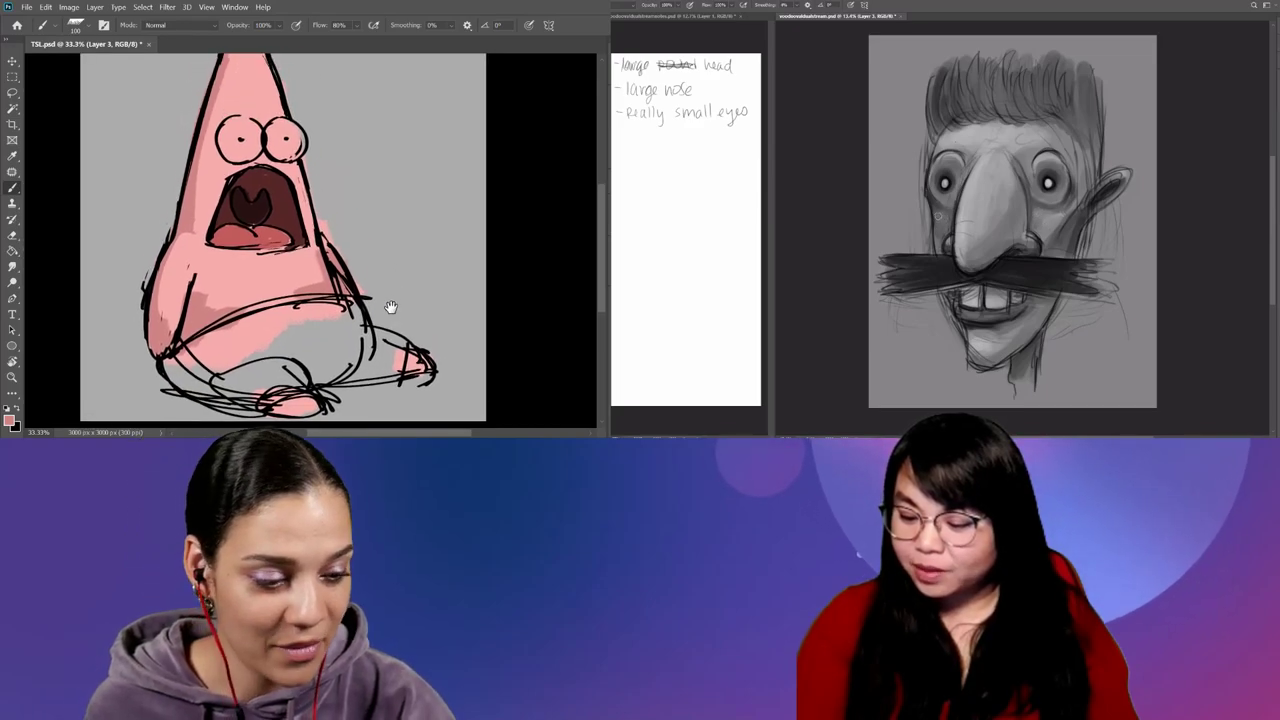
pyautogui.moveTo(200, 345)
pyautogui.mouseDown()
pyautogui.moveTo(205, 380)
pyautogui.moveTo(222, 372)
pyautogui.mouseUp()
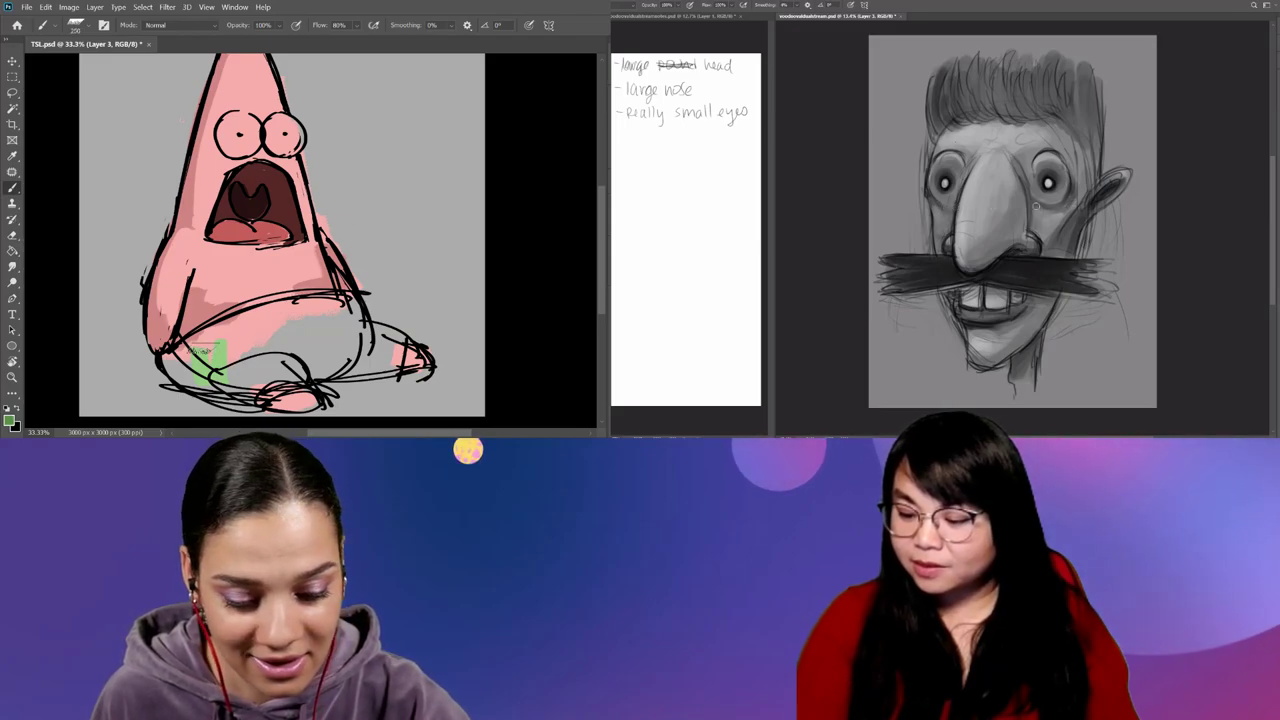
pyautogui.moveTo(310, 305)
pyautogui.mouseDown()
pyautogui.moveTo(200, 352)
pyautogui.moveTo(245, 385)
pyautogui.moveTo(300, 365)
pyautogui.mouseUp()
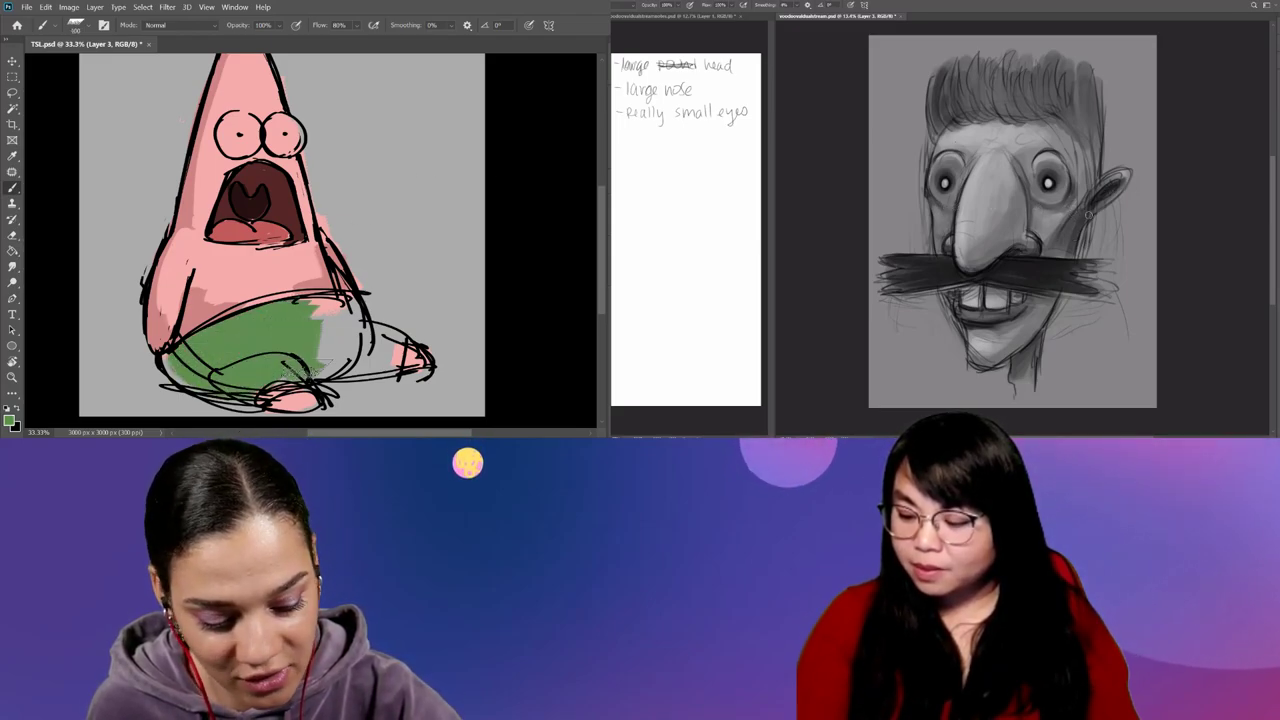
pyautogui.moveTo(300, 320)
pyautogui.mouseDown()
pyautogui.moveTo(360, 350)
pyautogui.moveTo(405, 352)
pyautogui.mouseUp()
pyautogui.moveTo(370, 305); pyautogui.dragTo(300, 300)
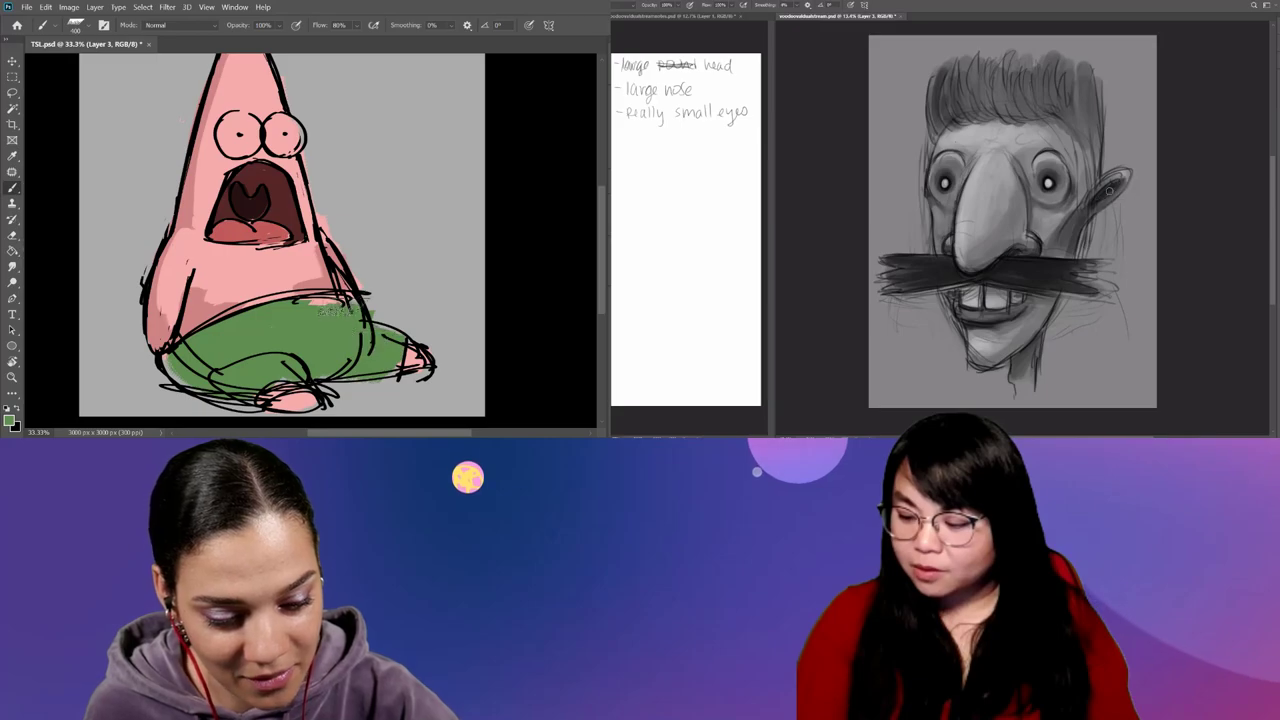
pyautogui.moveTo(190, 355); pyautogui.dragTo(205, 370)
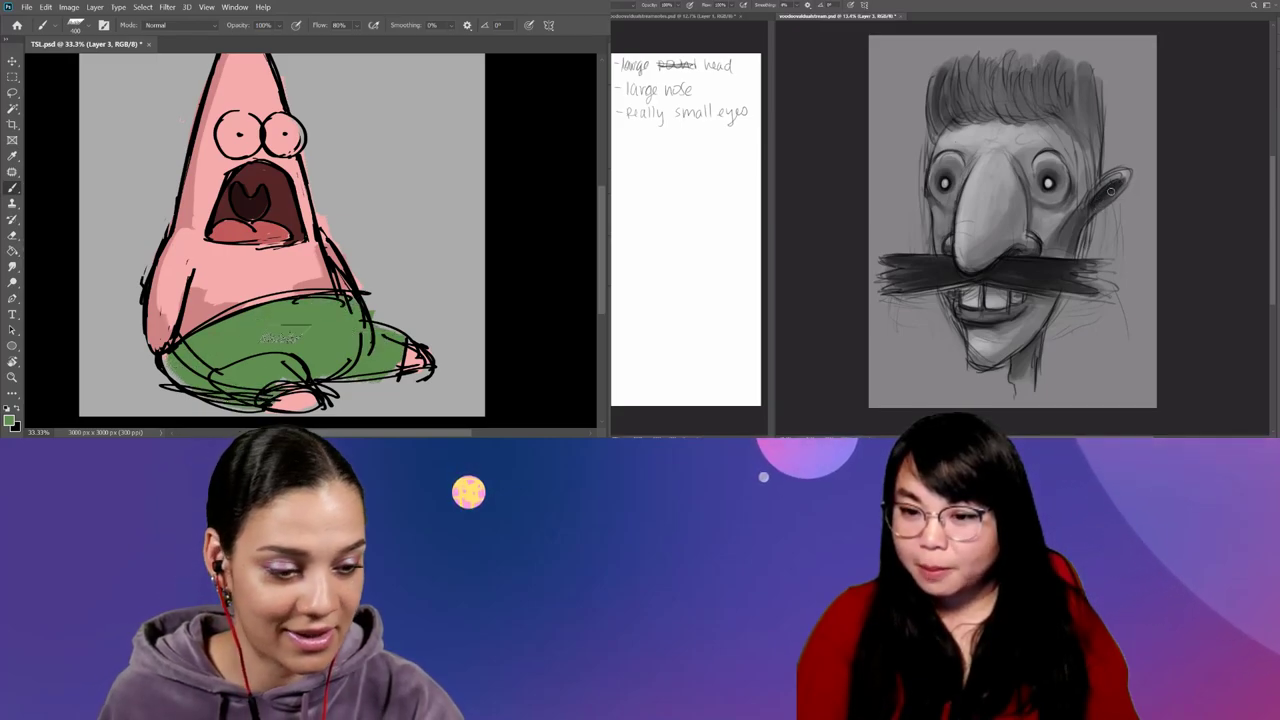
pyautogui.moveTo(325, 338)
pyautogui.mouseDown()
pyautogui.moveTo(240, 346)
pyautogui.moveTo(330, 330)
pyautogui.mouseUp()
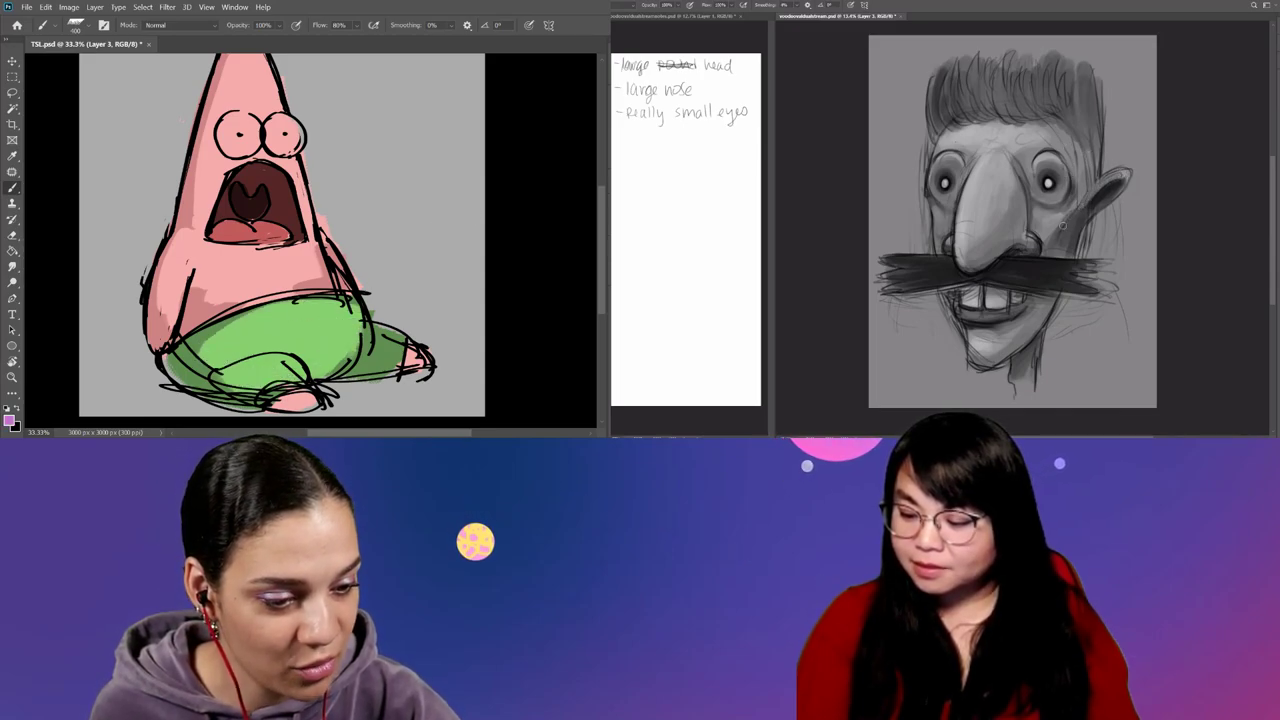
# Undo a stray scribble, then add purple squiggles and spots on the green shorts.
pyautogui.moveTo(356, 139); pyautogui.dragTo(406, 127)
pyautogui.hotkey('ctrl', 'z')
pyautogui.press('p')
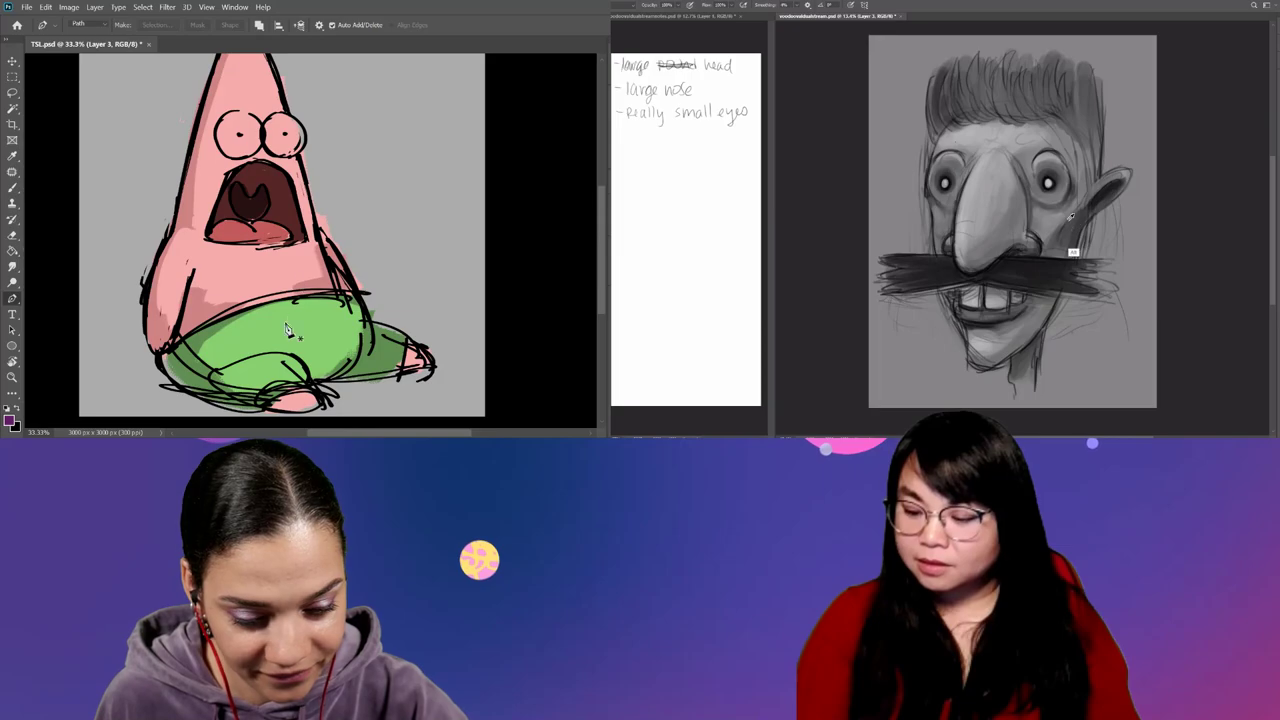
pyautogui.press('b')
pyautogui.moveTo(268, 320); pyautogui.dragTo(296, 313)
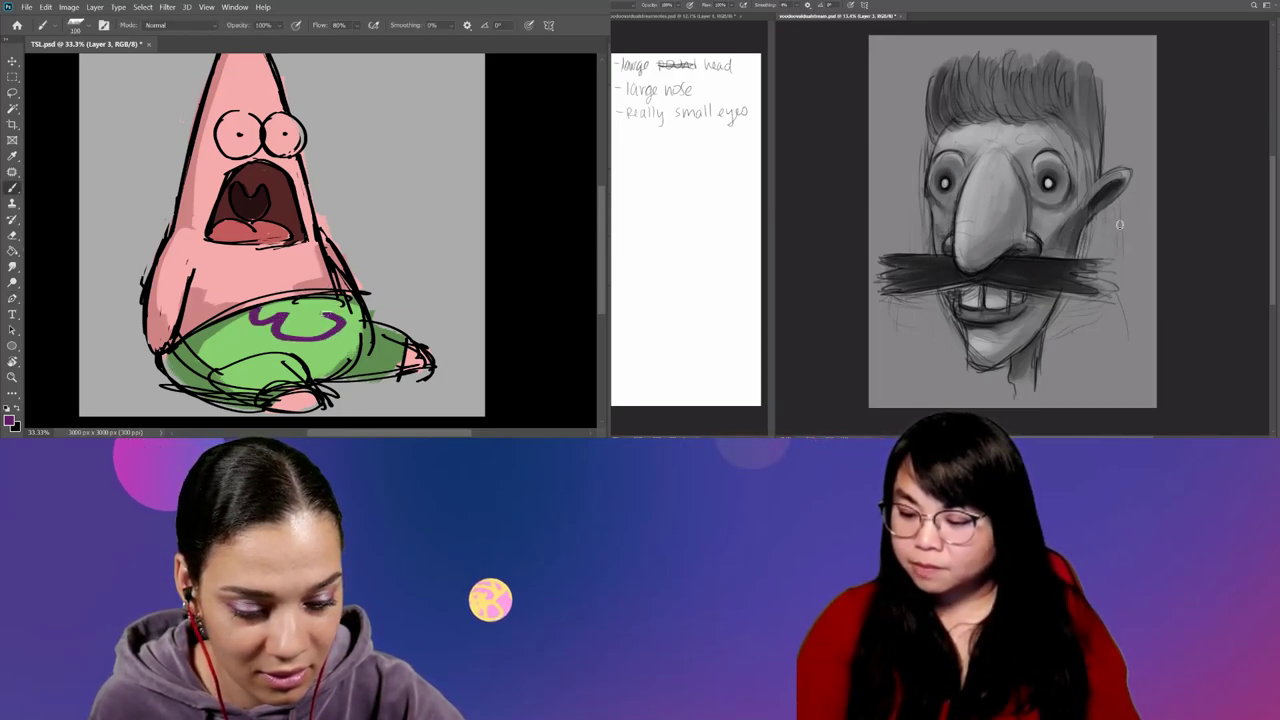
pyautogui.moveTo(318, 303)
pyautogui.mouseDown()
pyautogui.moveTo(340, 318)
pyautogui.moveTo(325, 325)
pyautogui.mouseUp()
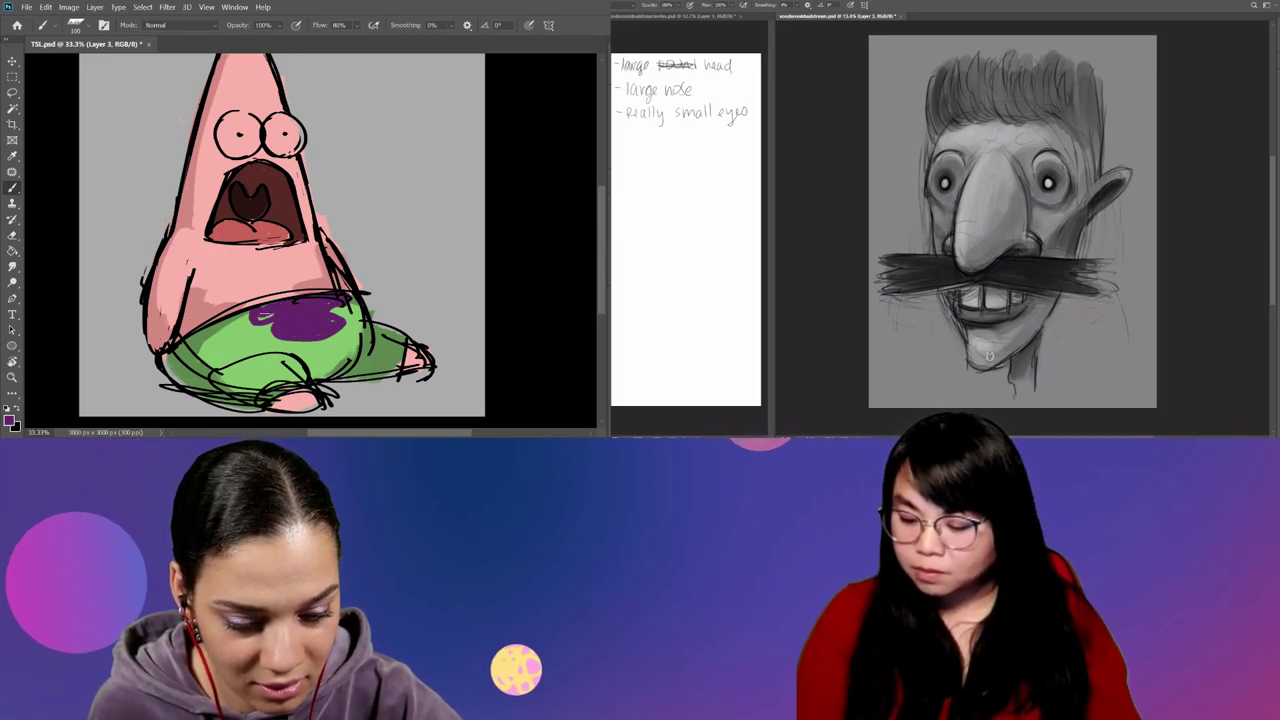
pyautogui.moveTo(232, 378); pyautogui.dragTo(258, 385)
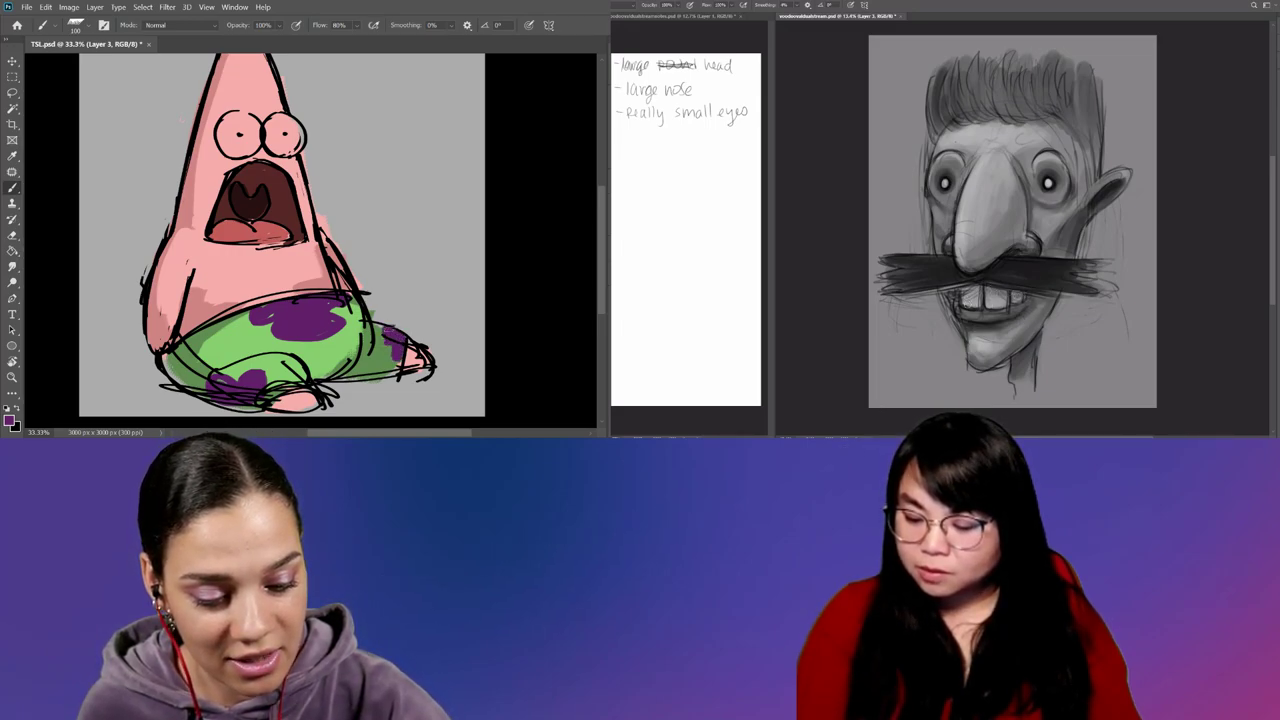
# Fill both starfish eyes with white using a larger brush.
pyautogui.scroll(2, 380, 249)
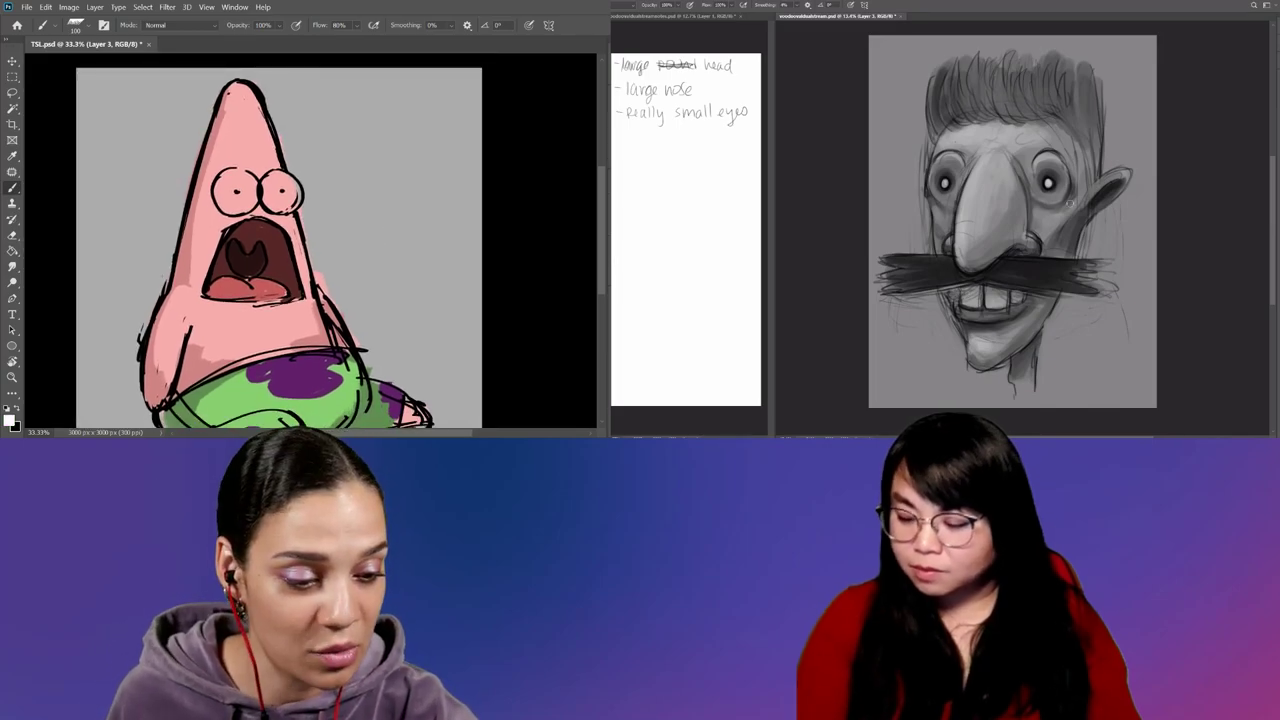
pyautogui.scroll(-2, 380, 249)
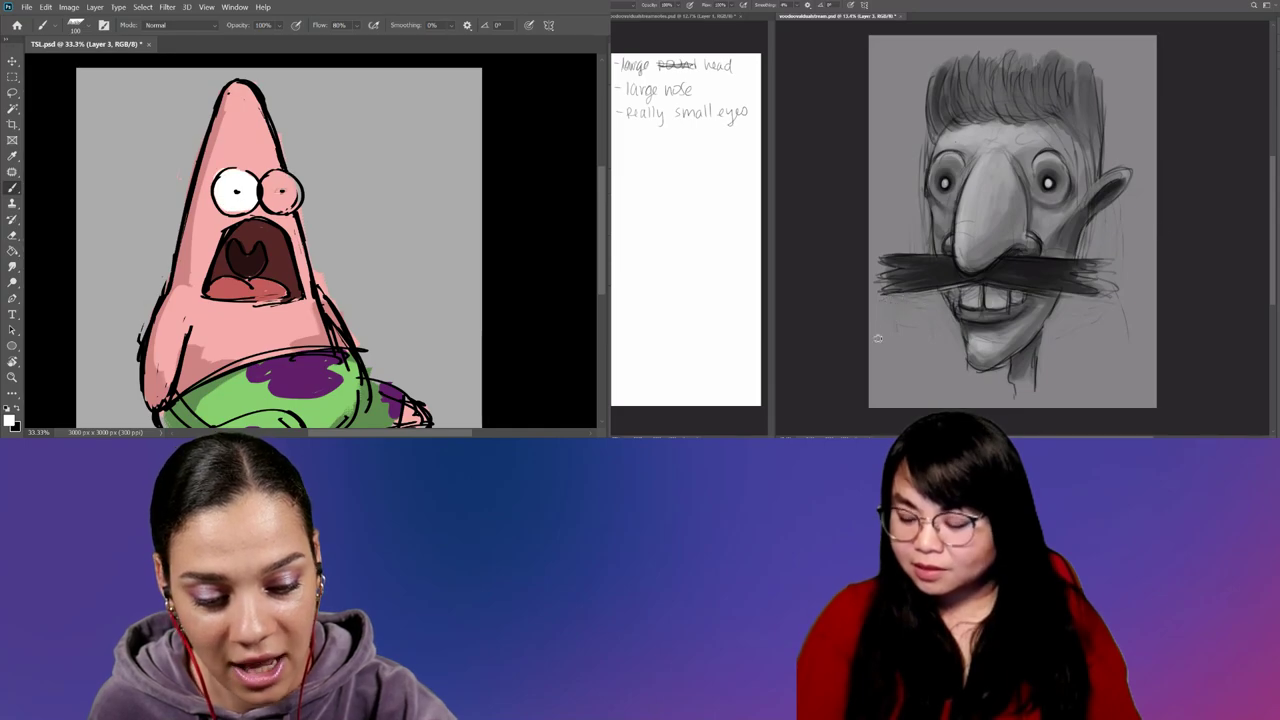
pyautogui.moveTo(262, 178); pyautogui.dragTo(287, 197)
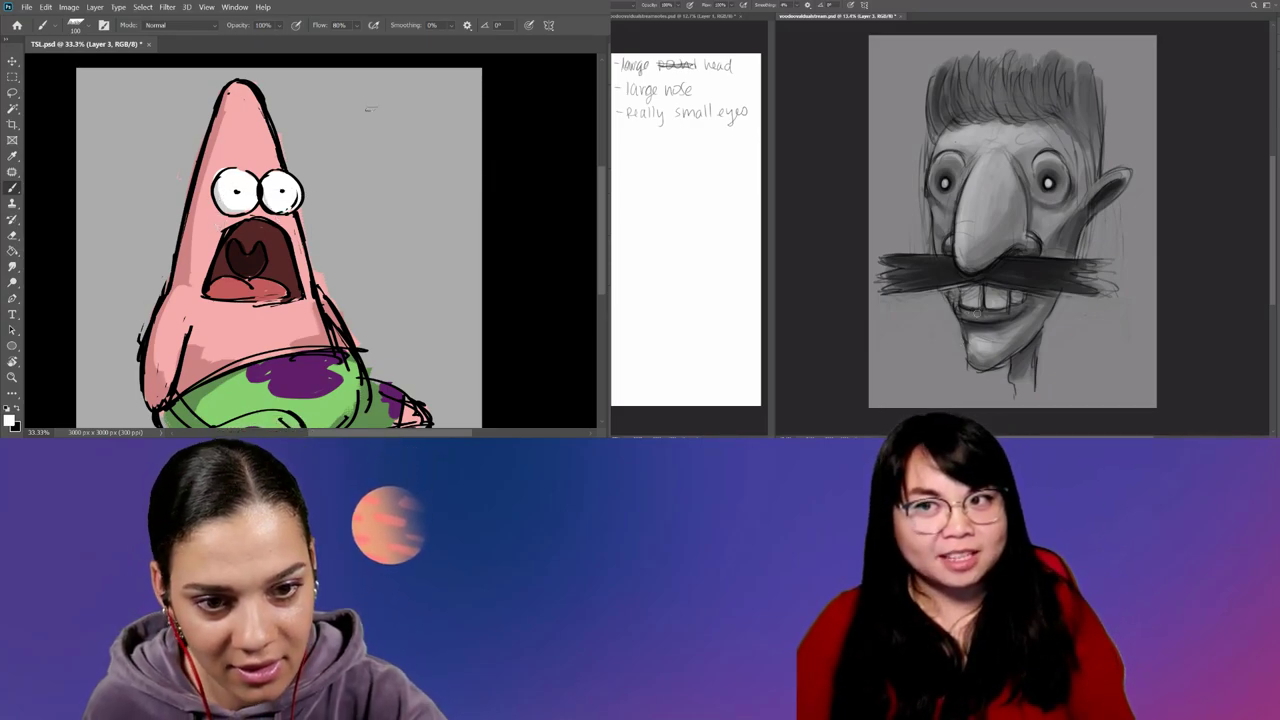
pyautogui.moveTo(384, 297)
pyautogui.mouseDown()
pyautogui.moveTo(430, 227)
pyautogui.moveTo(439, 313)
pyautogui.mouseUp()
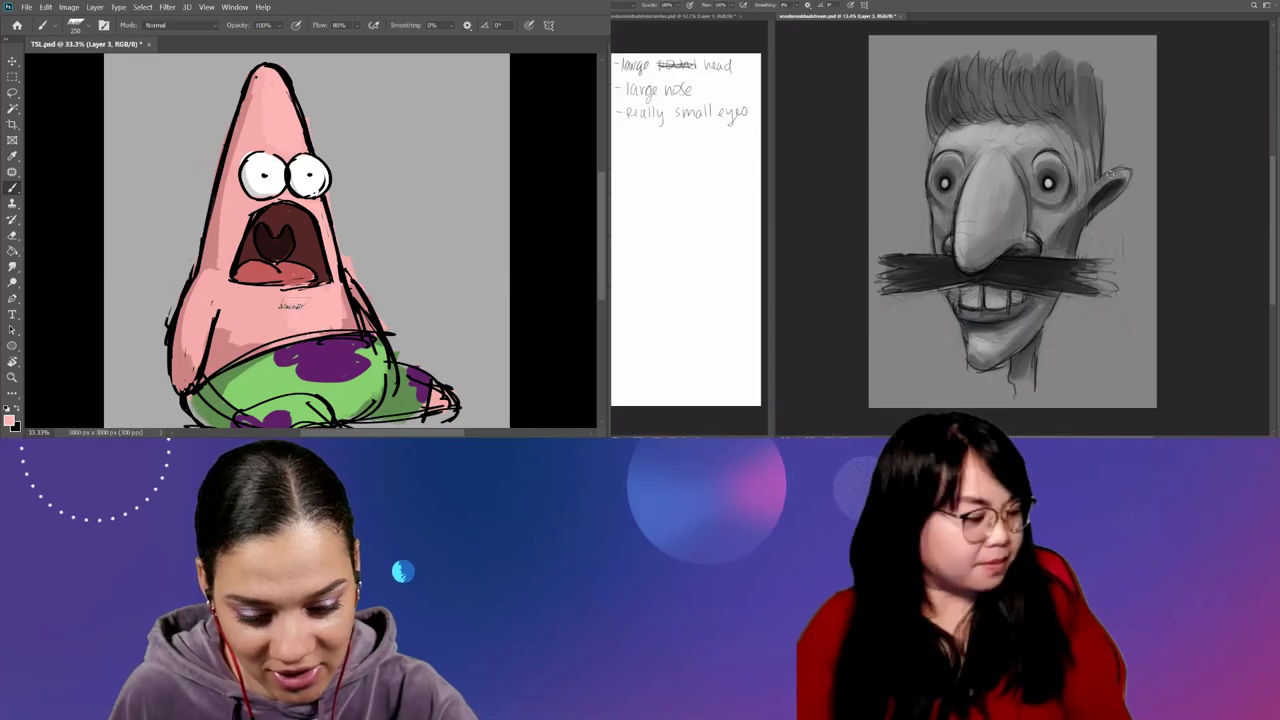
pyautogui.press(']')
pyautogui.press(']')
pyautogui.press(']')
pyautogui.moveTo(408, 292); pyautogui.dragTo(436, 288)
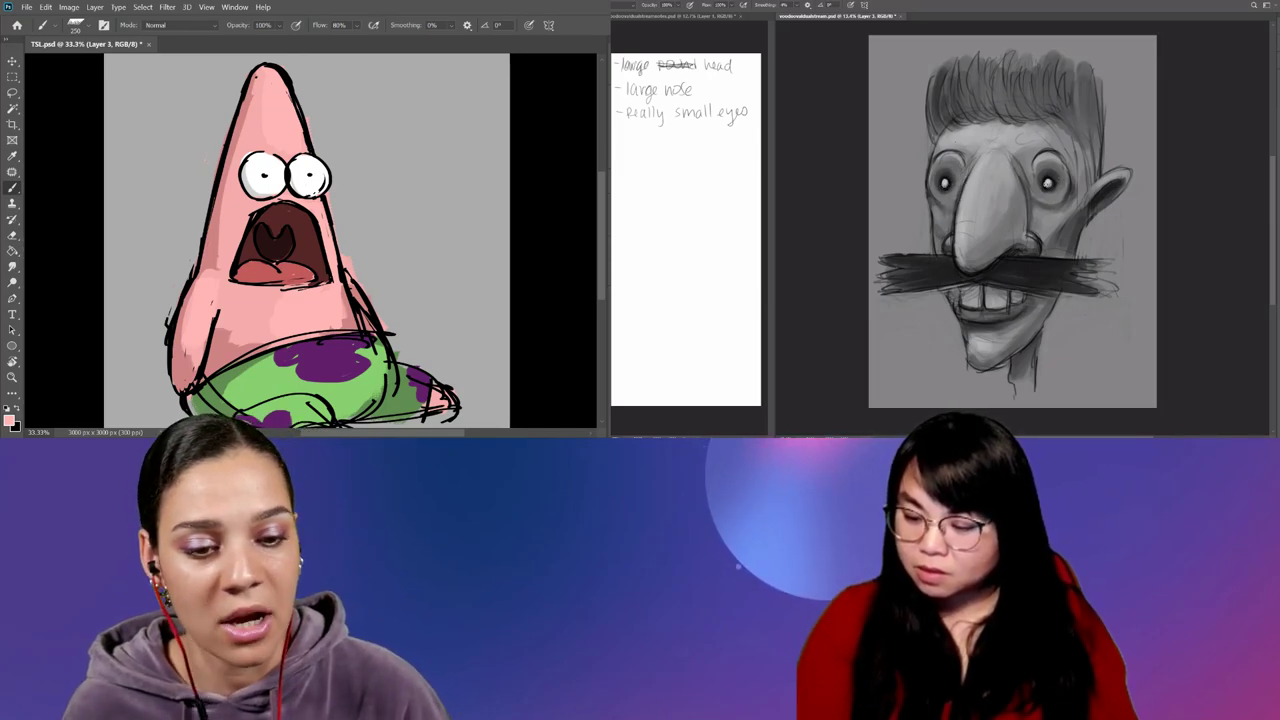
# Step through the layers to the patstar layer and fit the portrait in view.
pyautogui.scroll(1, 960, 180)
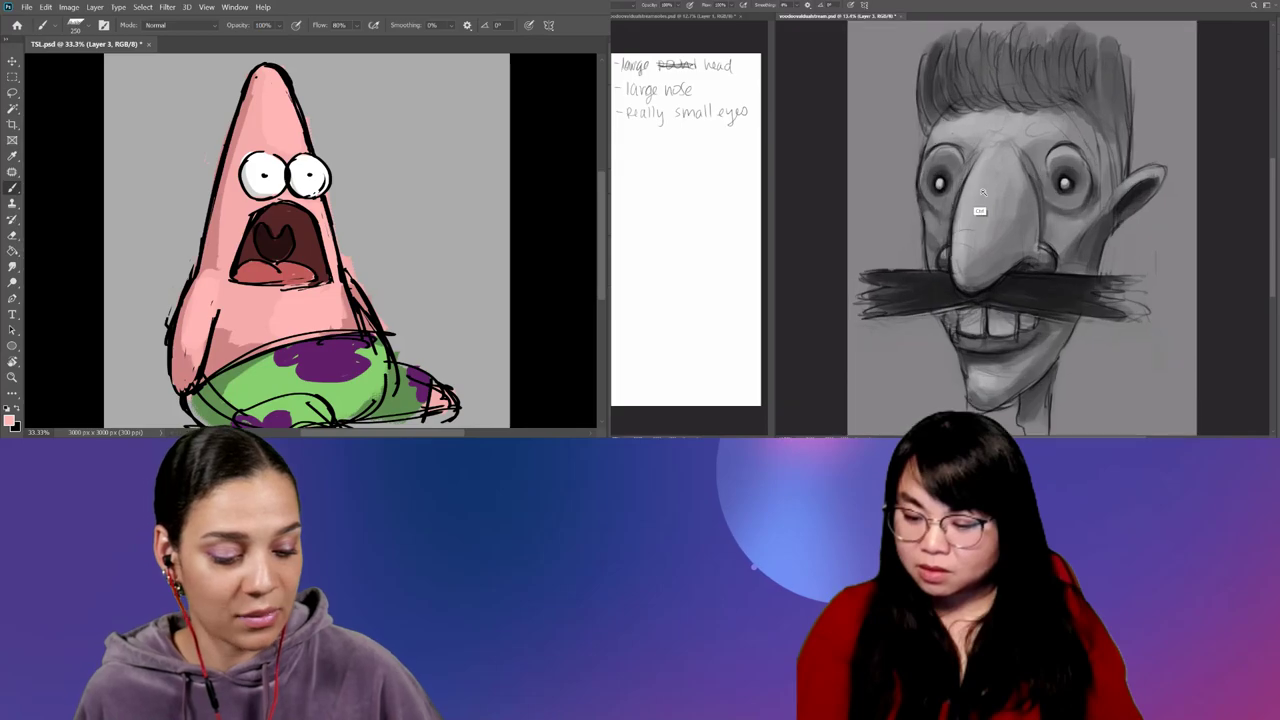
pyautogui.scroll(1, 940, 175)
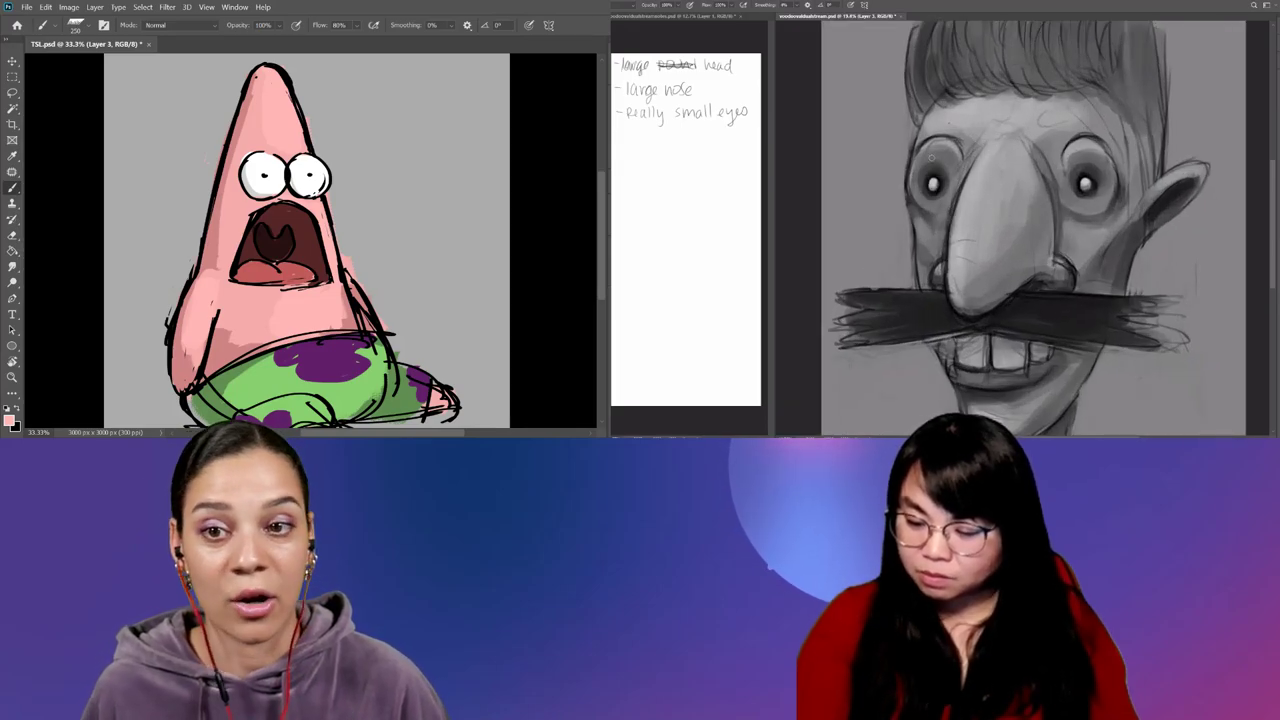
pyautogui.hotkey('alt', '[')
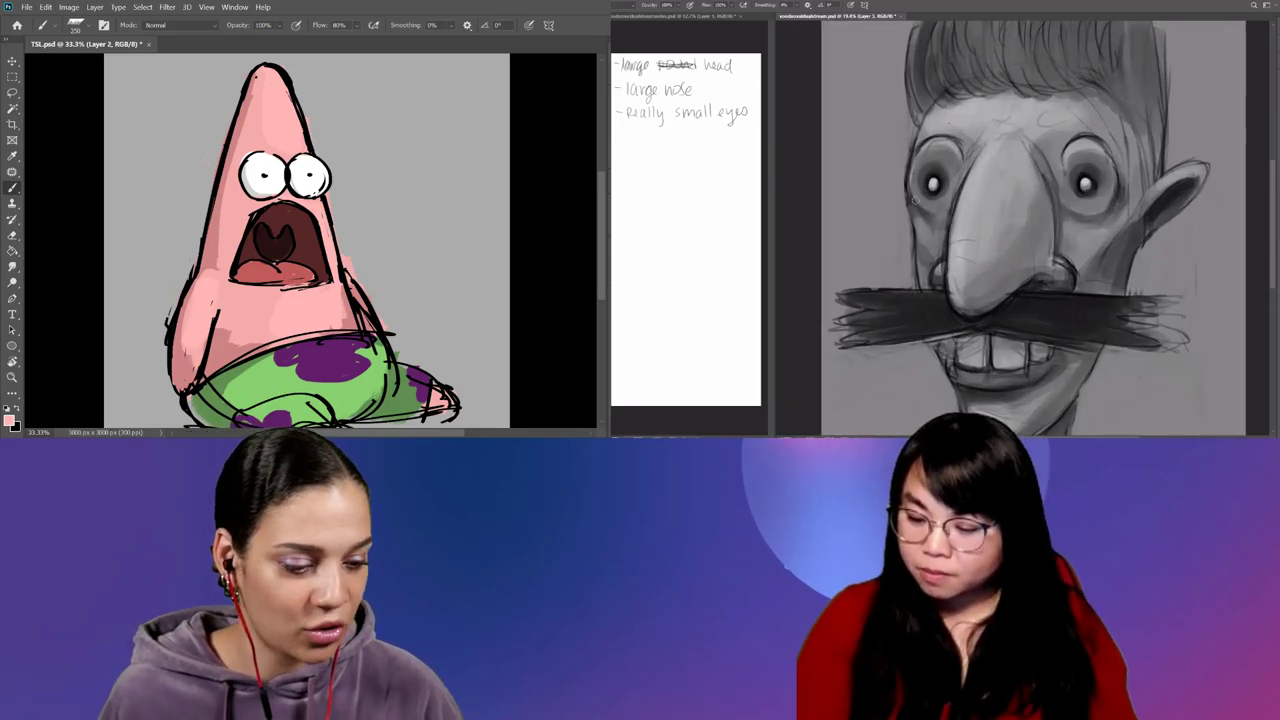
pyautogui.hotkey('ctrl', 'alt', 'a')
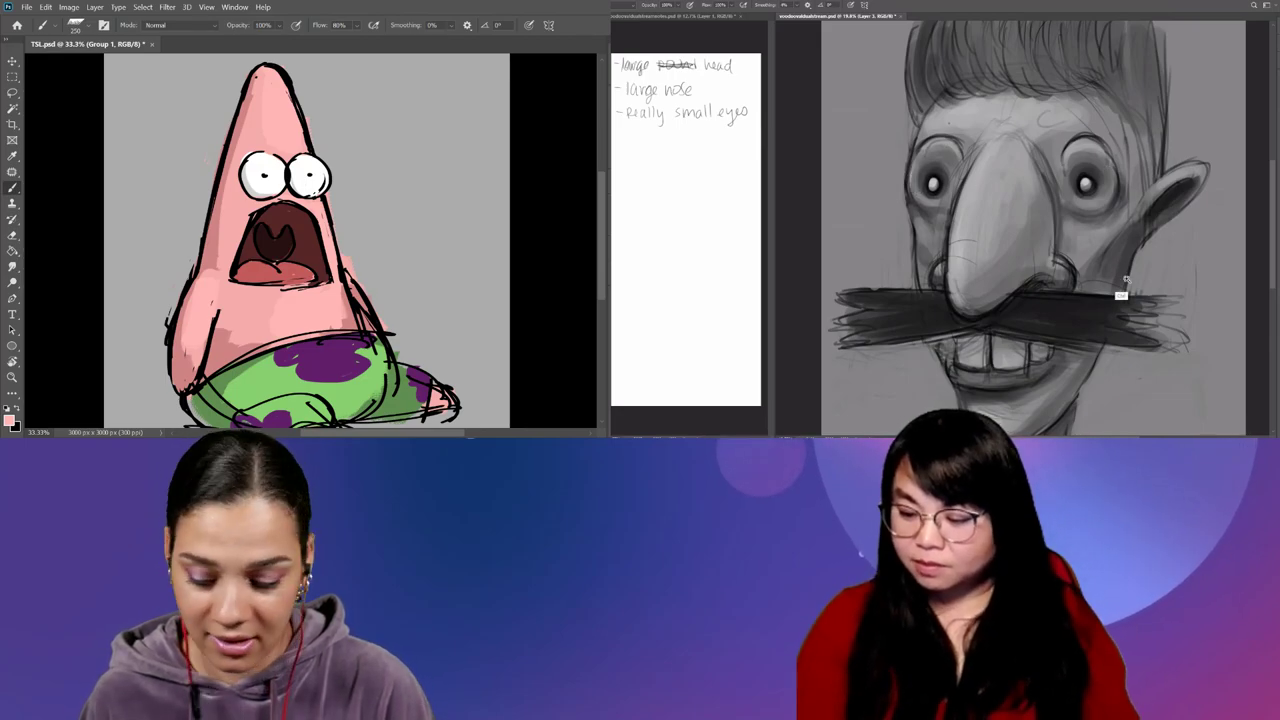
pyautogui.hotkey('ctrl', '0')
# Hide the patstar starfish layer and add an empty Layer 4 on the grey canvas.
pyautogui.hotkey('alt', '[')
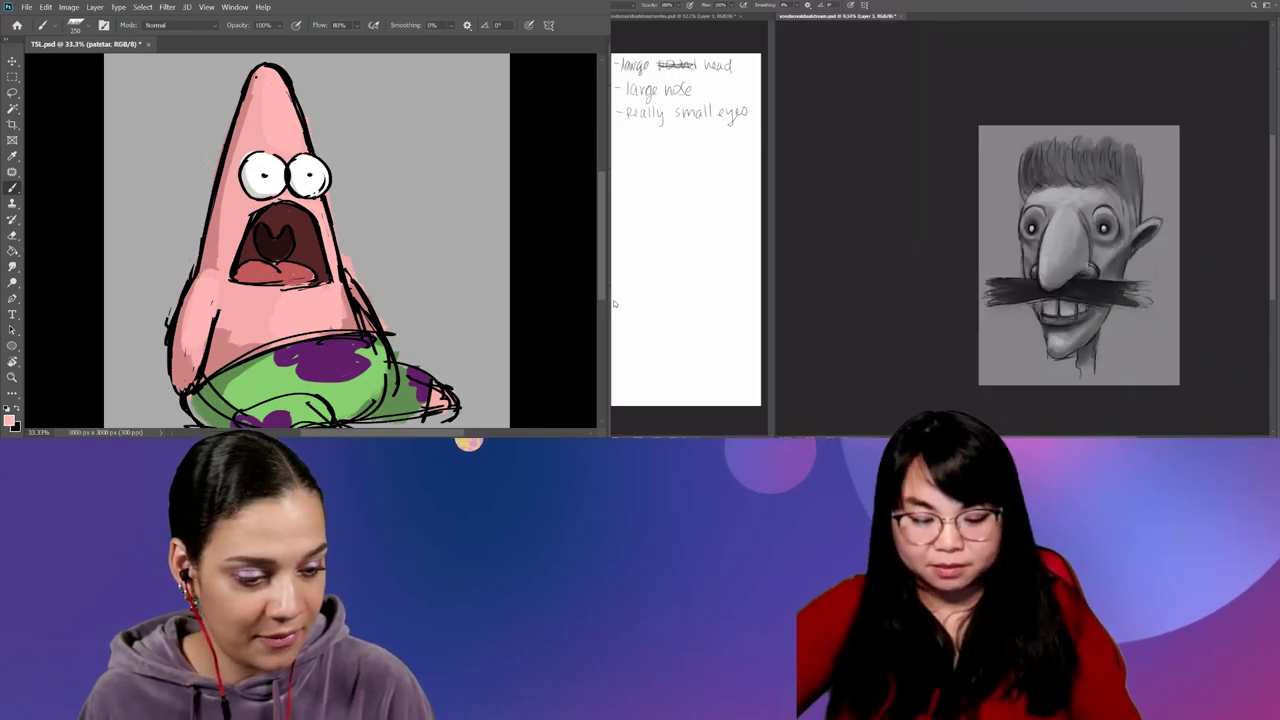
pyautogui.press('Delete')
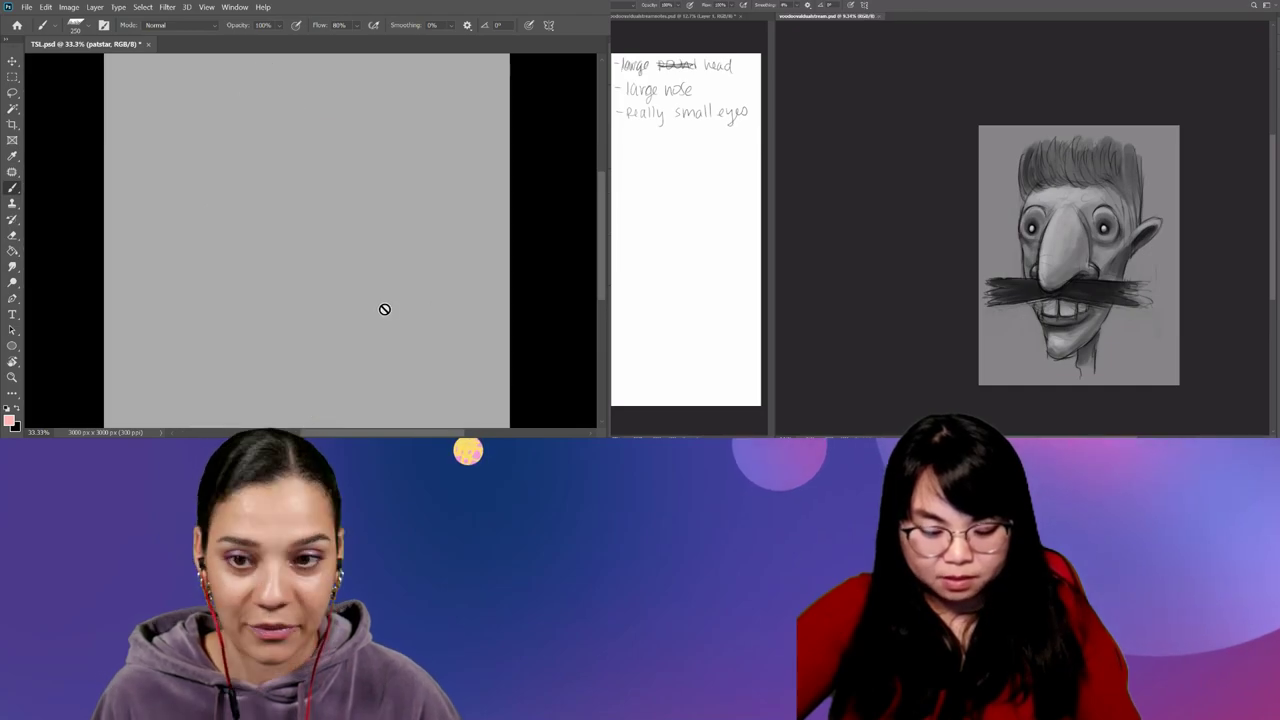
pyautogui.hotkey('ctrl', '-')
pyautogui.hotkey('ctrl', '+')
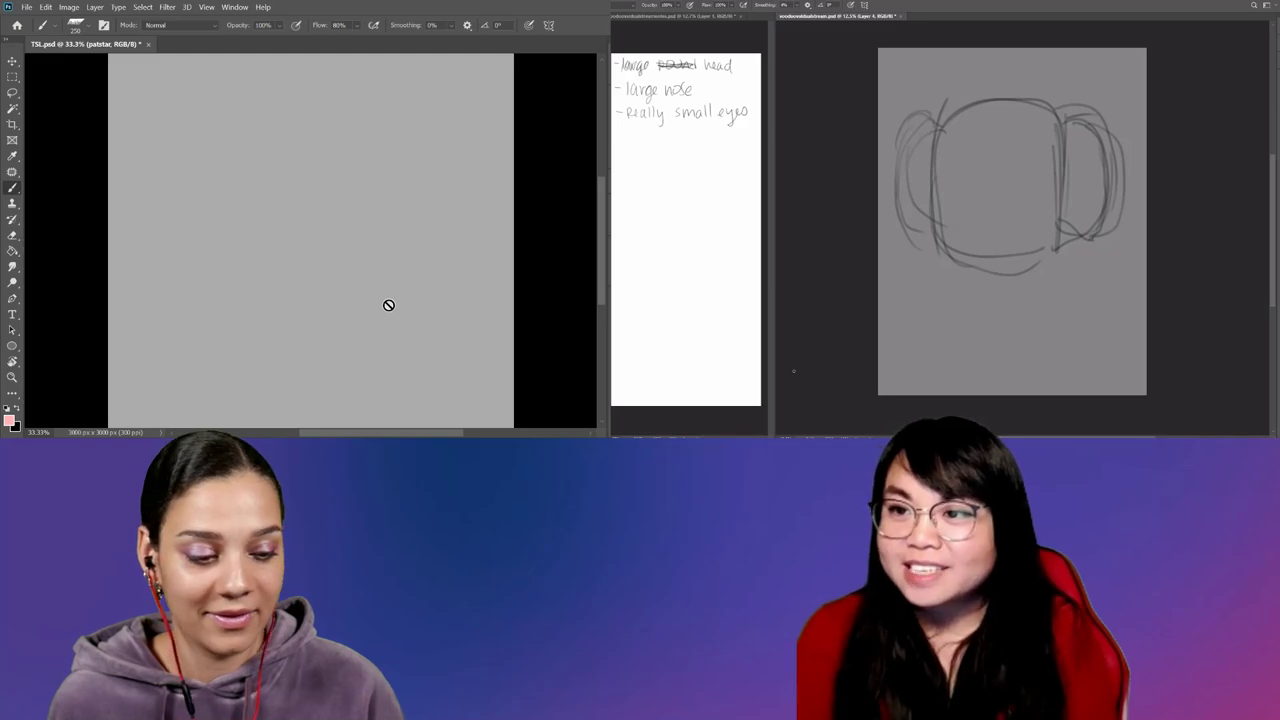
pyautogui.hotkey('ctrl', 'shift', 'alt', 'n')
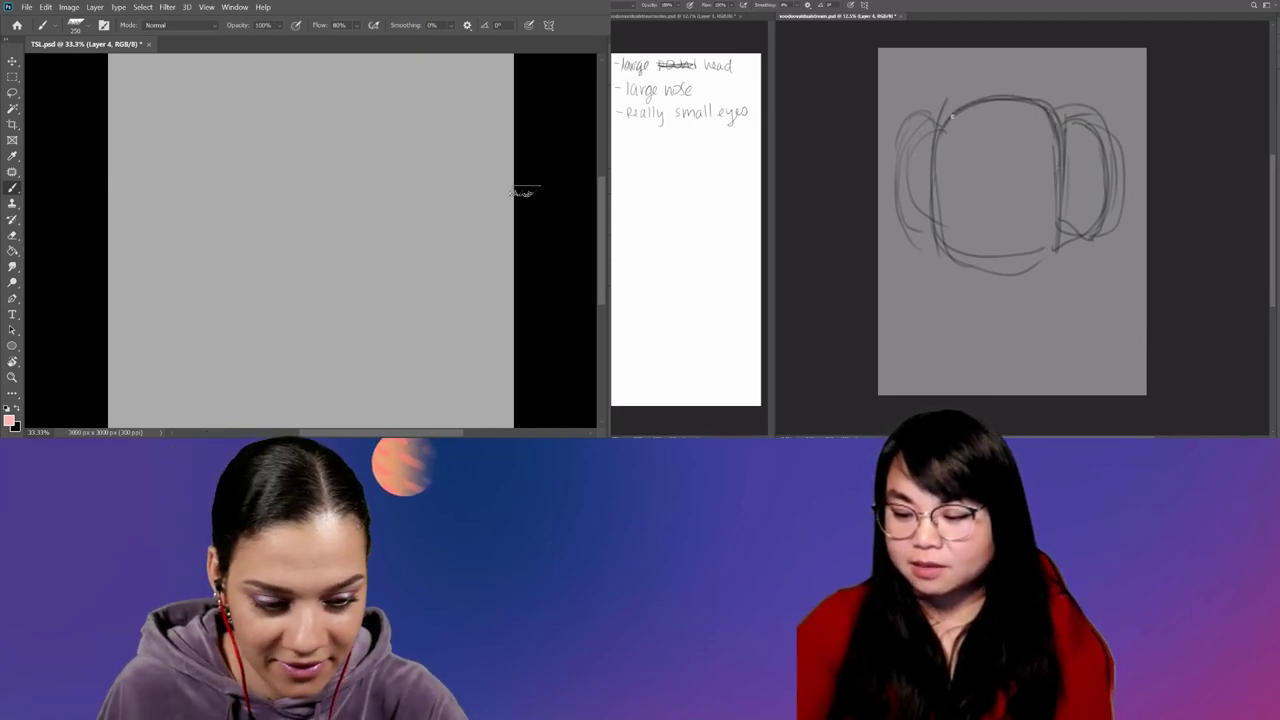
# Sketch an oval head with two neck lines below it.
pyautogui.hotkey('ctrl', '-')
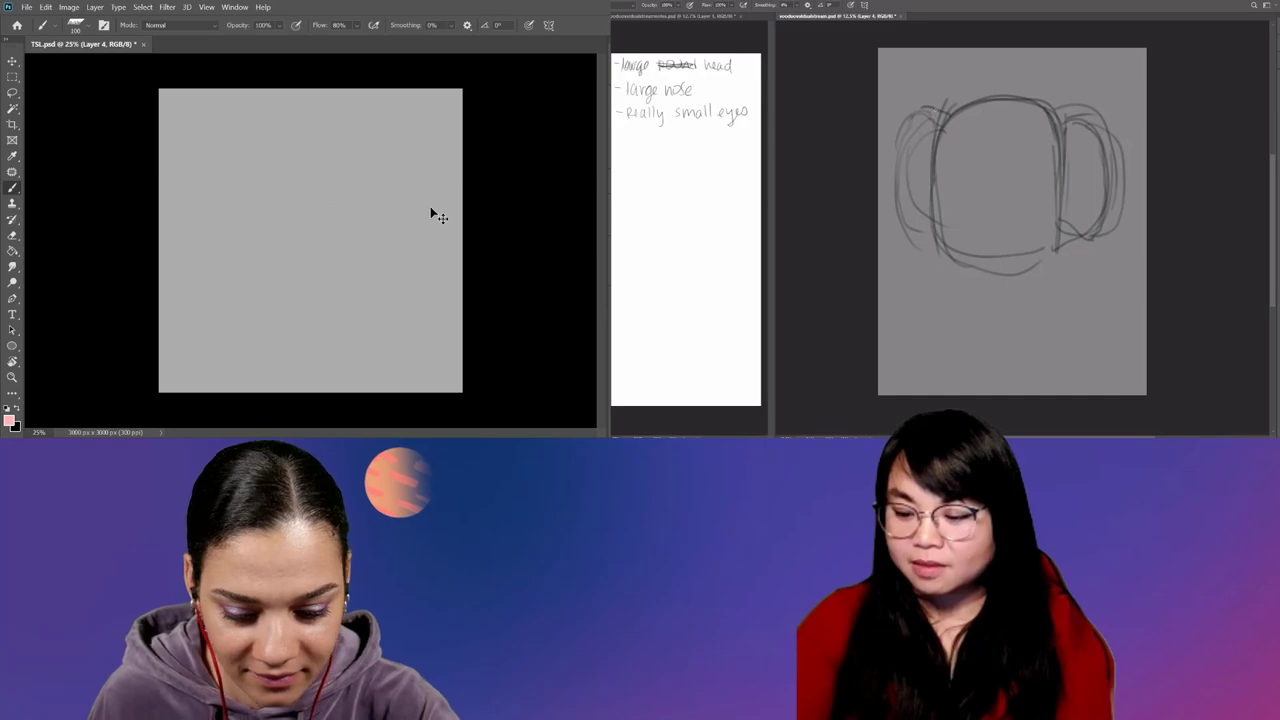
pyautogui.hotkey('ctrl', '+')
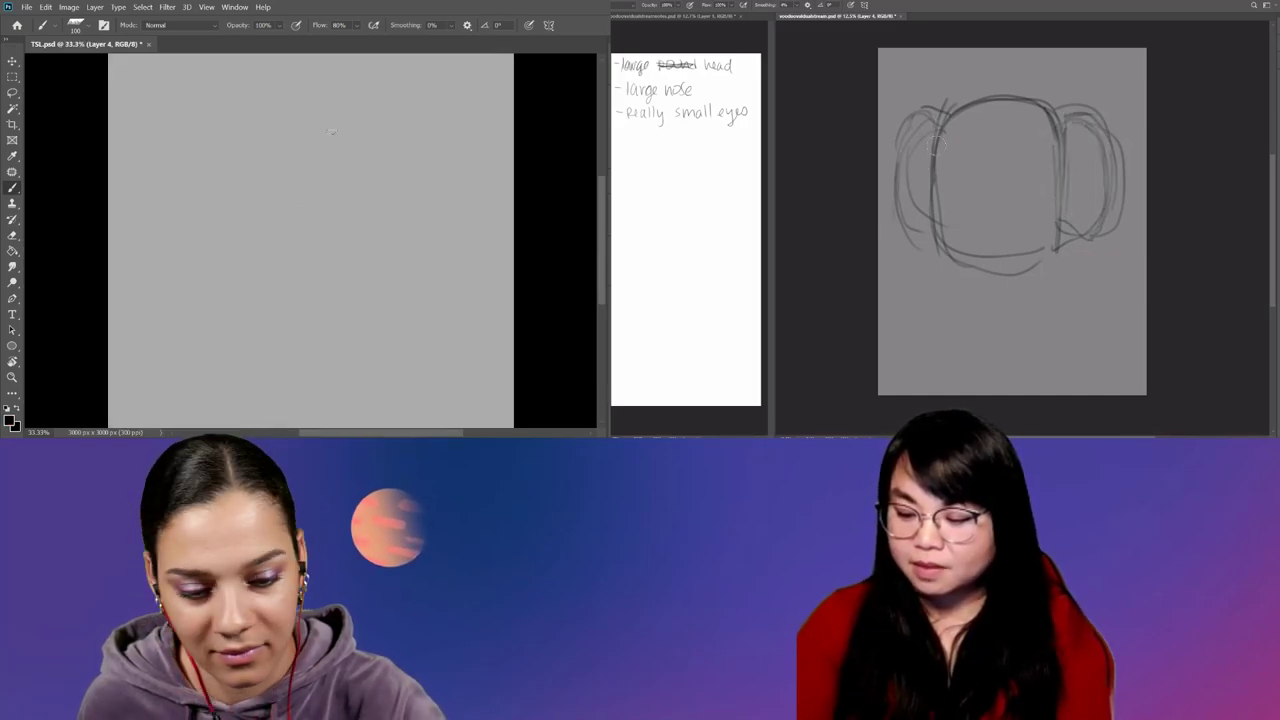
pyautogui.moveTo(267, 103)
pyautogui.mouseDown()
pyautogui.moveTo(332, 214)
pyautogui.moveTo(258, 118)
pyautogui.moveTo(328, 214)
pyautogui.moveTo(330, 84)
pyautogui.moveTo(272, 208)
pyautogui.mouseUp()
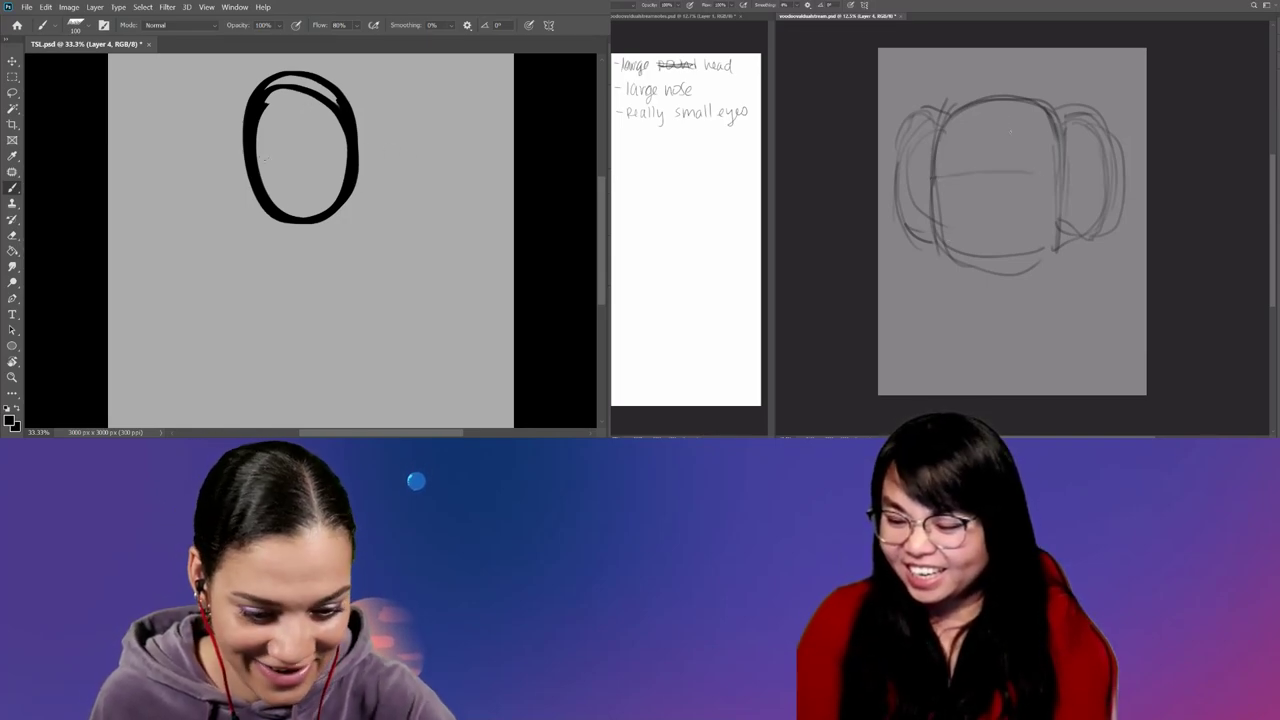
pyautogui.moveTo(297, 222)
pyautogui.mouseDown()
pyautogui.moveTo(297, 256)
pyautogui.moveTo(311, 255)
pyautogui.mouseUp()
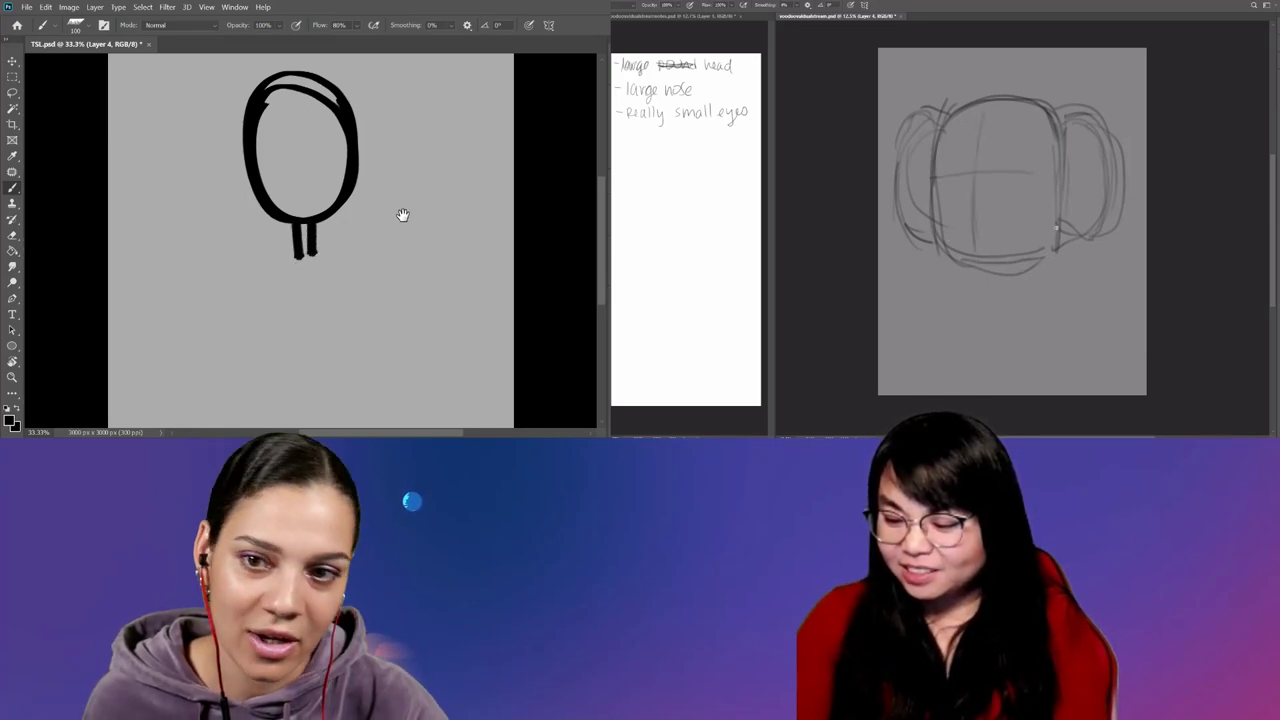
pyautogui.moveTo(400, 214); pyautogui.dragTo(407, 262)
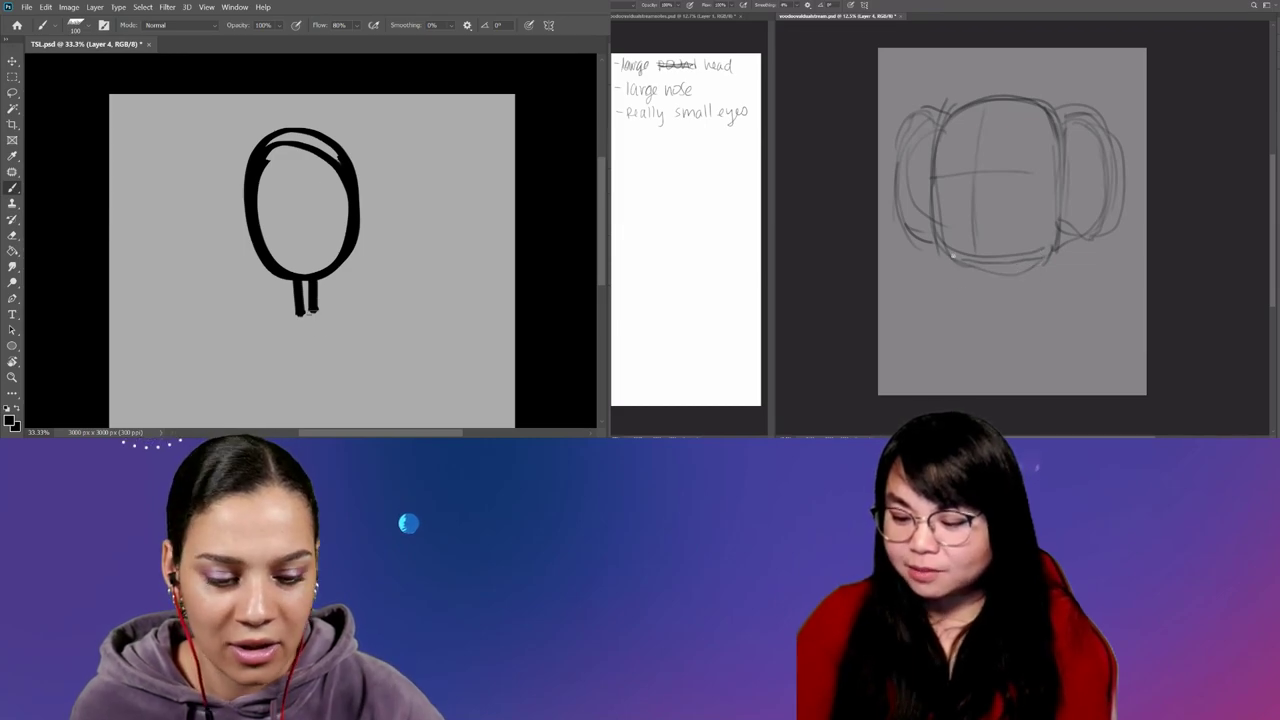
pyautogui.moveTo(336, 280)
pyautogui.mouseDown()
pyautogui.moveTo(340, 234)
pyautogui.moveTo(352, 244)
pyautogui.mouseUp()
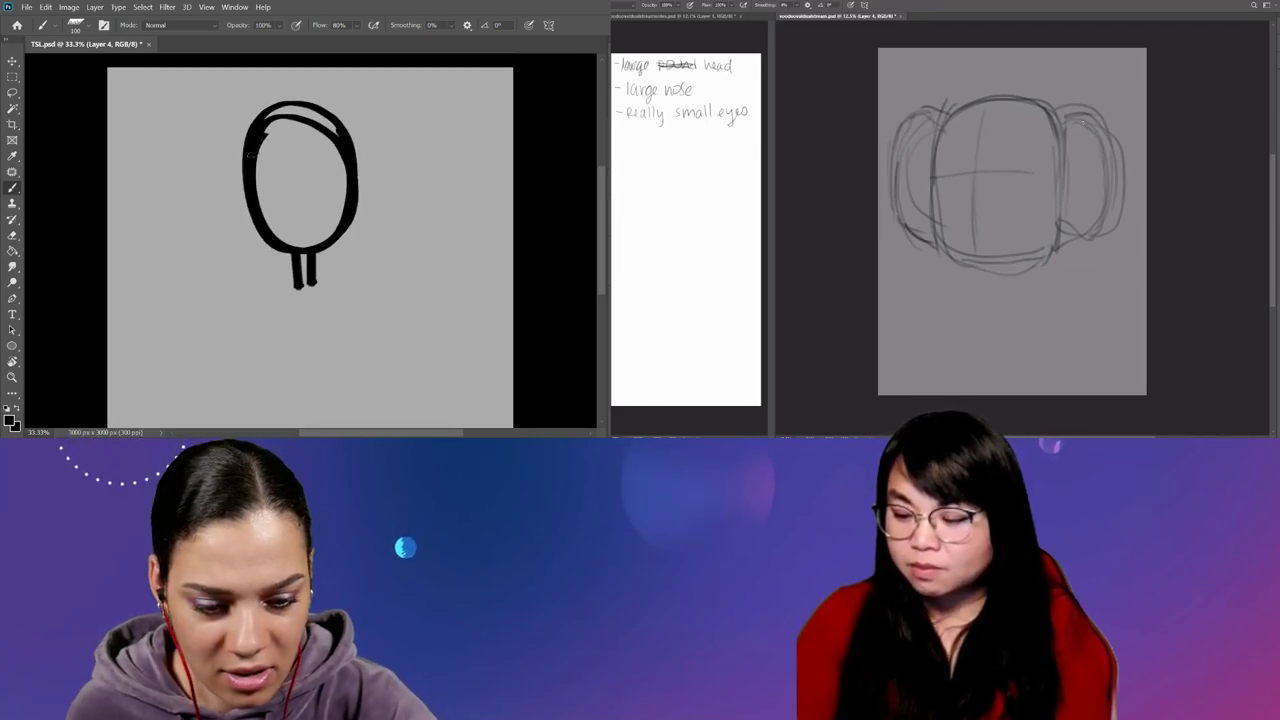
# Thin the head's right edge, fade the sketch to 30% opacity, and add a new layer.
pyautogui.press('e')
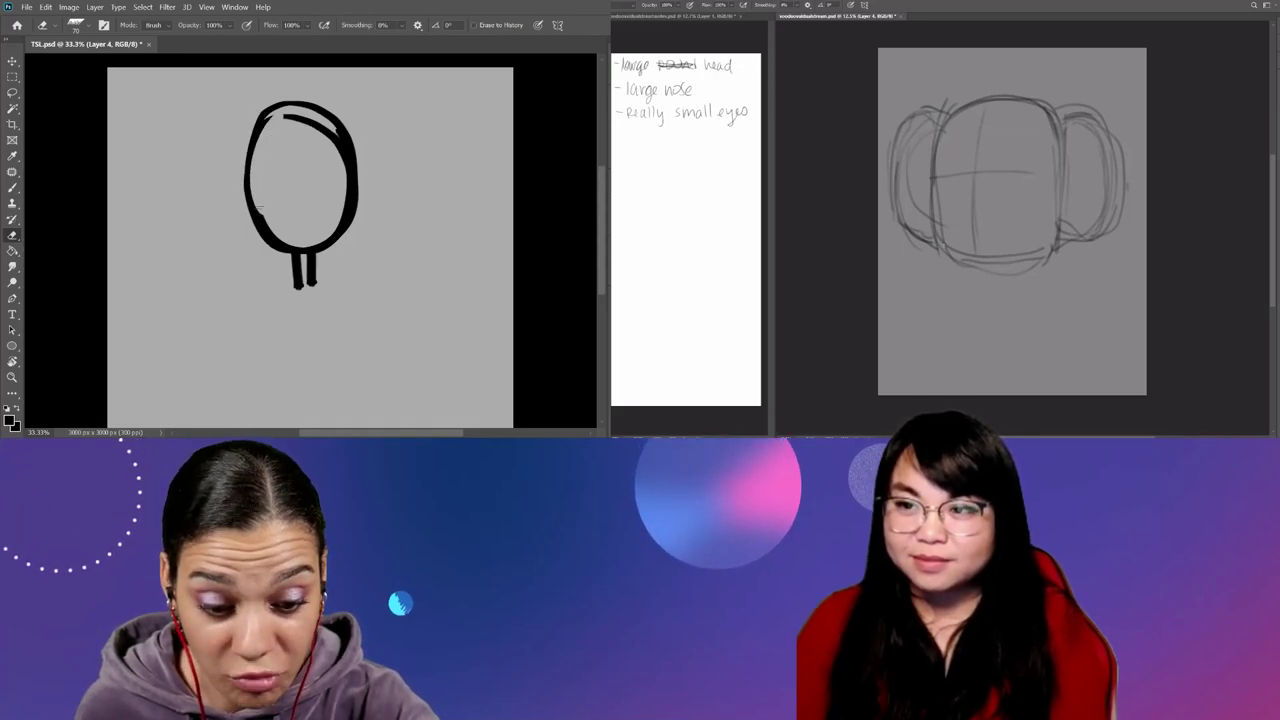
pyautogui.moveTo(347, 156); pyautogui.dragTo(341, 222)
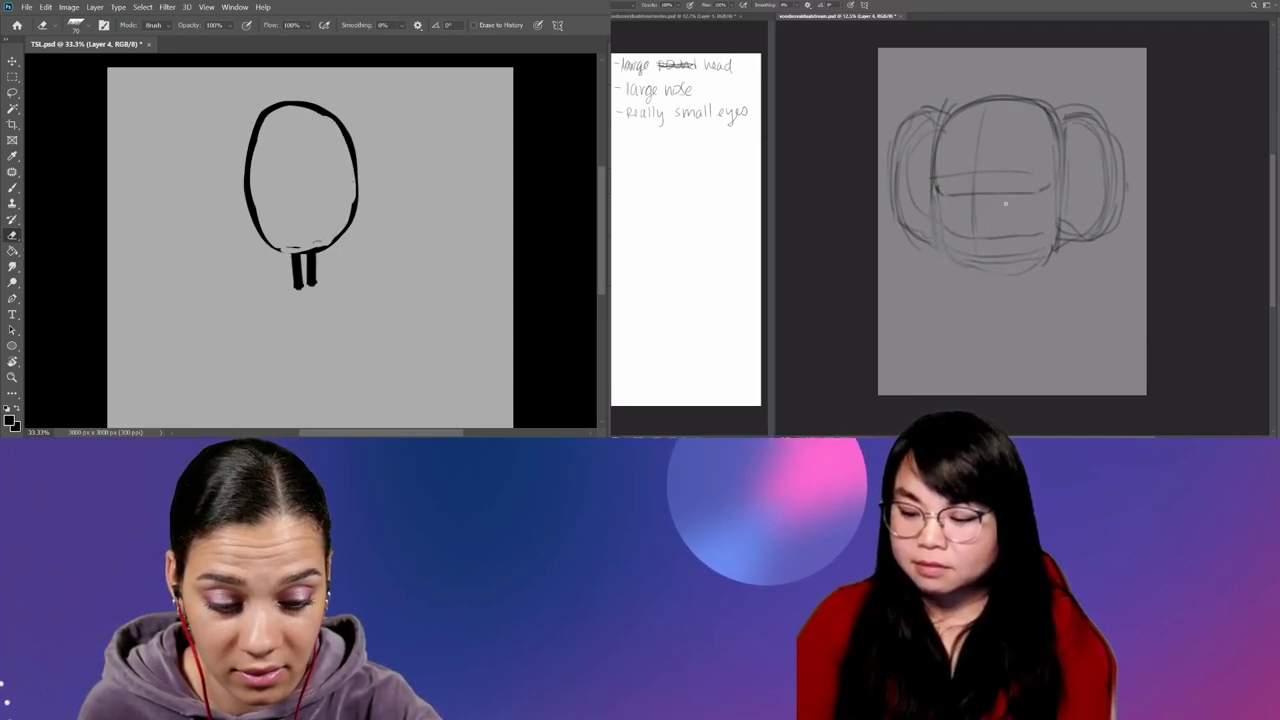
pyautogui.press('b')
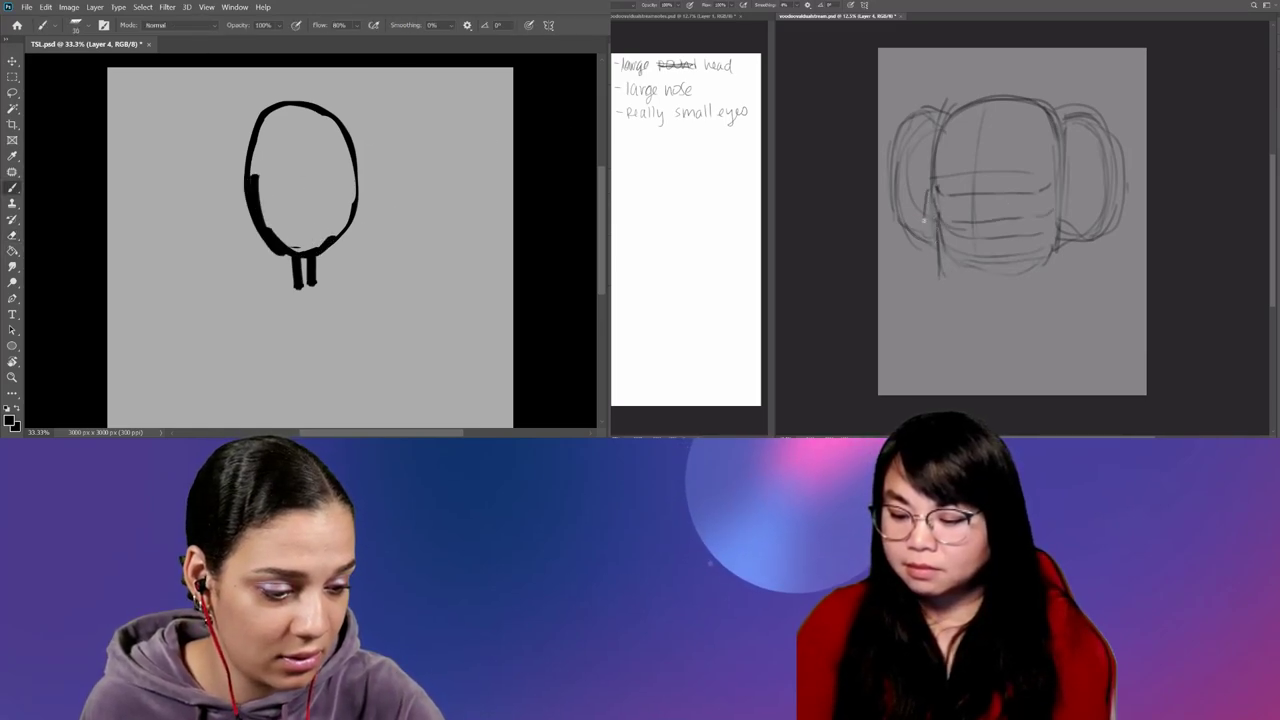
pyautogui.press('3')
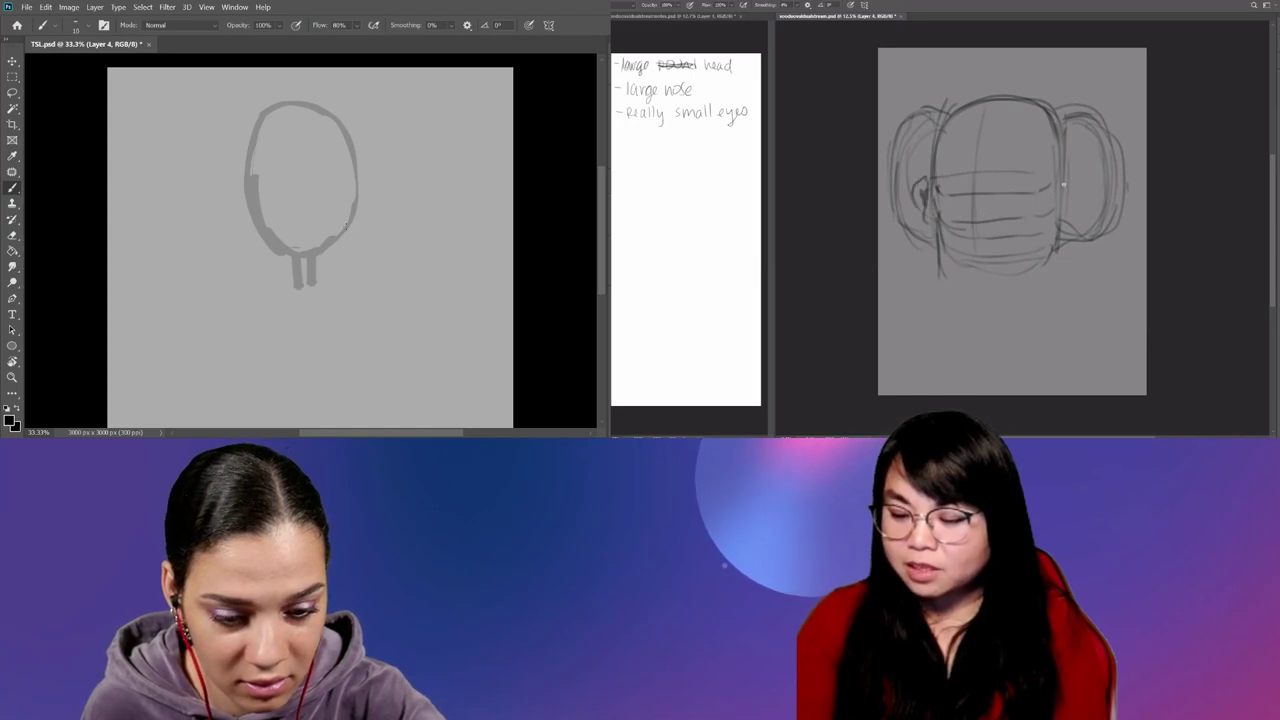
pyautogui.hotkey('ctrl', 'shift', 'alt', 'n')
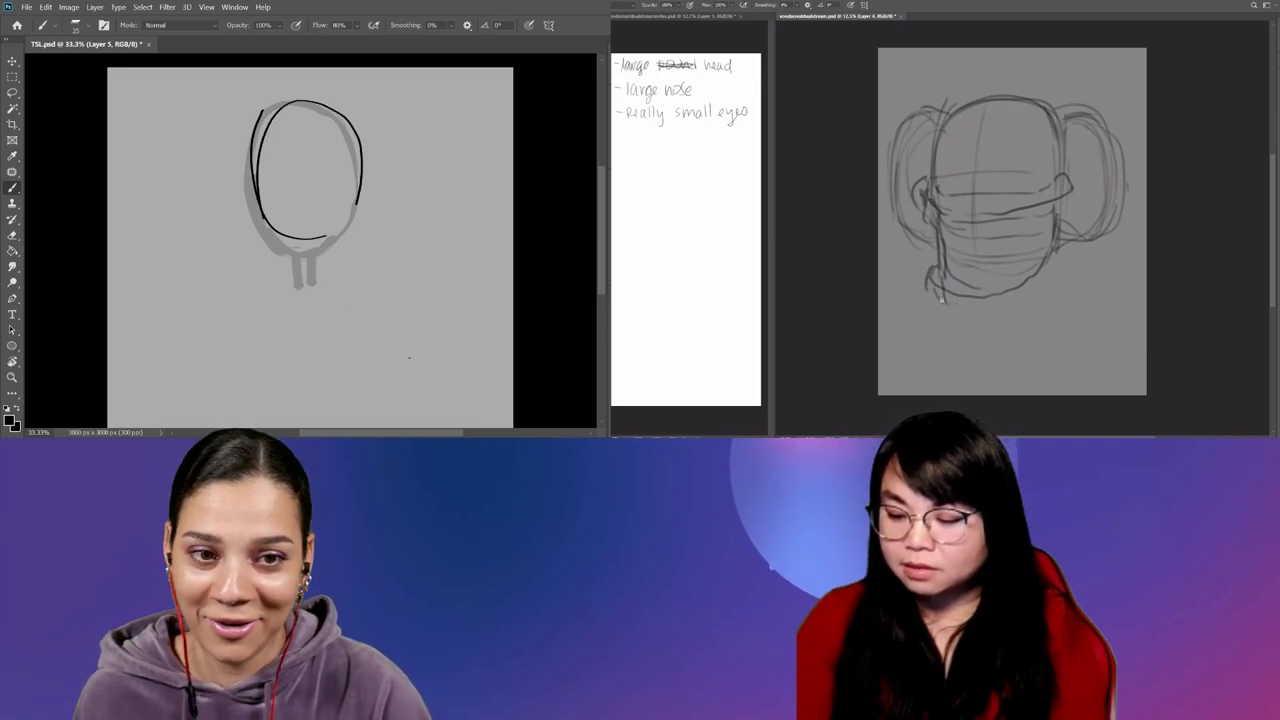
# Redraw the oval head, a second jaw line, the neck and a right-side hair flip.
pyautogui.hotkey('ctrl', 'z')
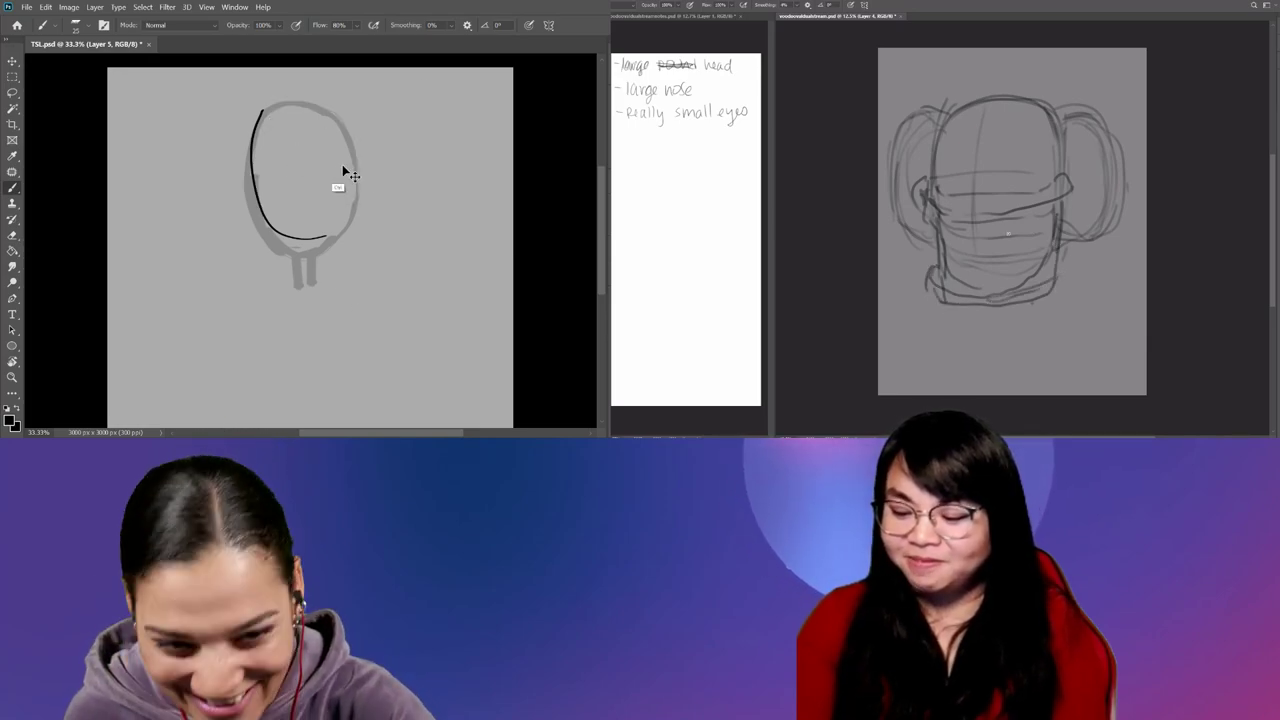
pyautogui.hotkey('ctrl', 'z')
pyautogui.moveTo(257, 122)
pyautogui.mouseDown()
pyautogui.moveTo(262, 240)
pyautogui.moveTo(347, 233)
pyautogui.mouseUp()
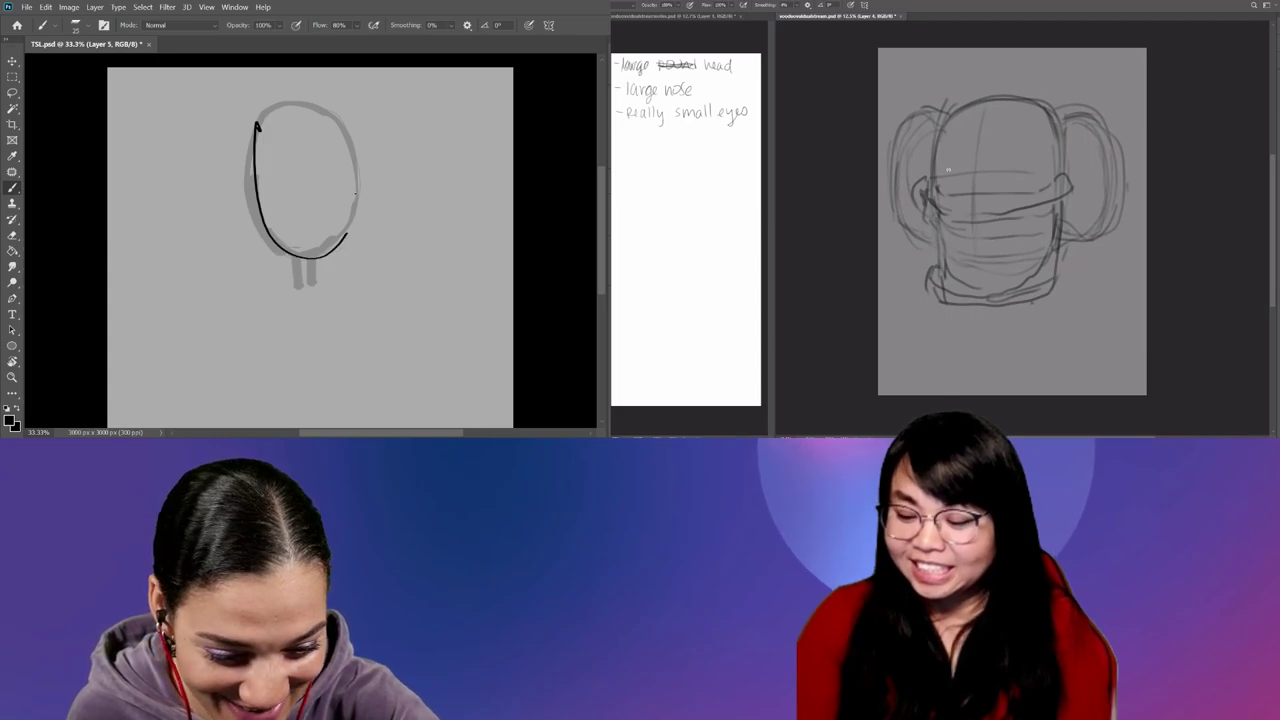
pyautogui.moveTo(296, 96); pyautogui.dragTo(320, 246)
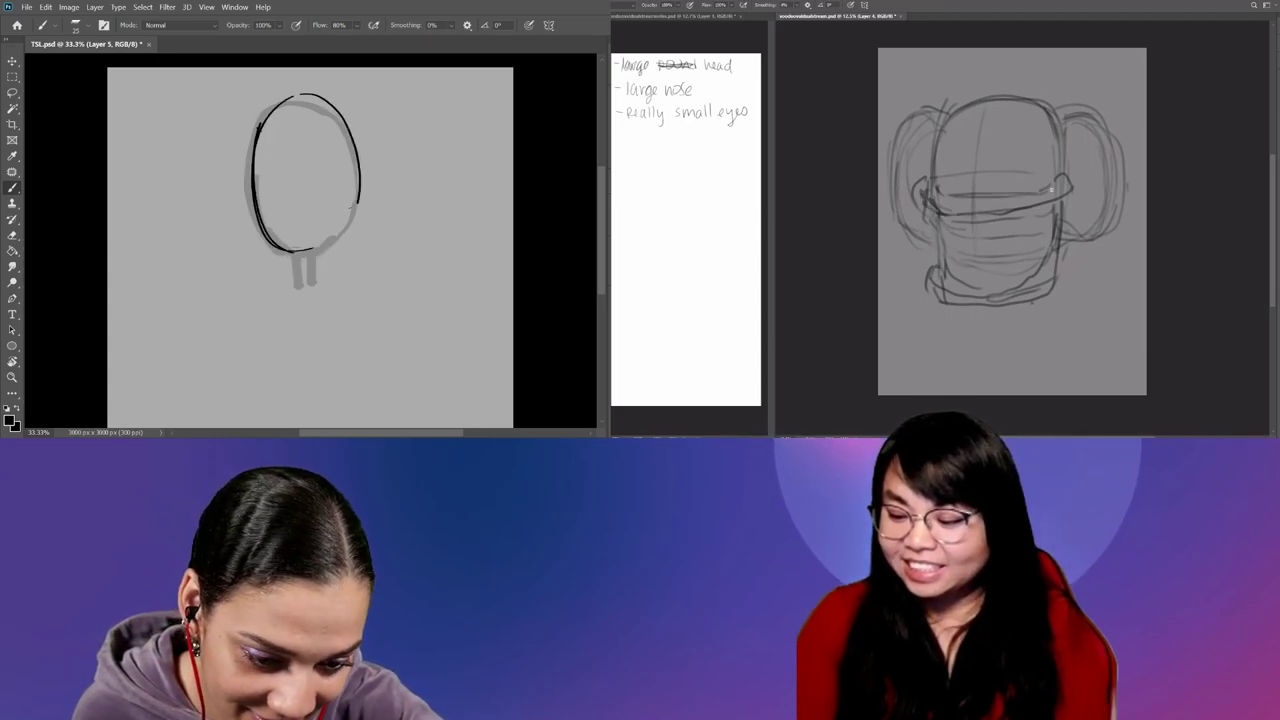
pyautogui.moveTo(260, 185)
pyautogui.mouseDown()
pyautogui.moveTo(335, 245)
pyautogui.moveTo(299, 285)
pyautogui.mouseUp()
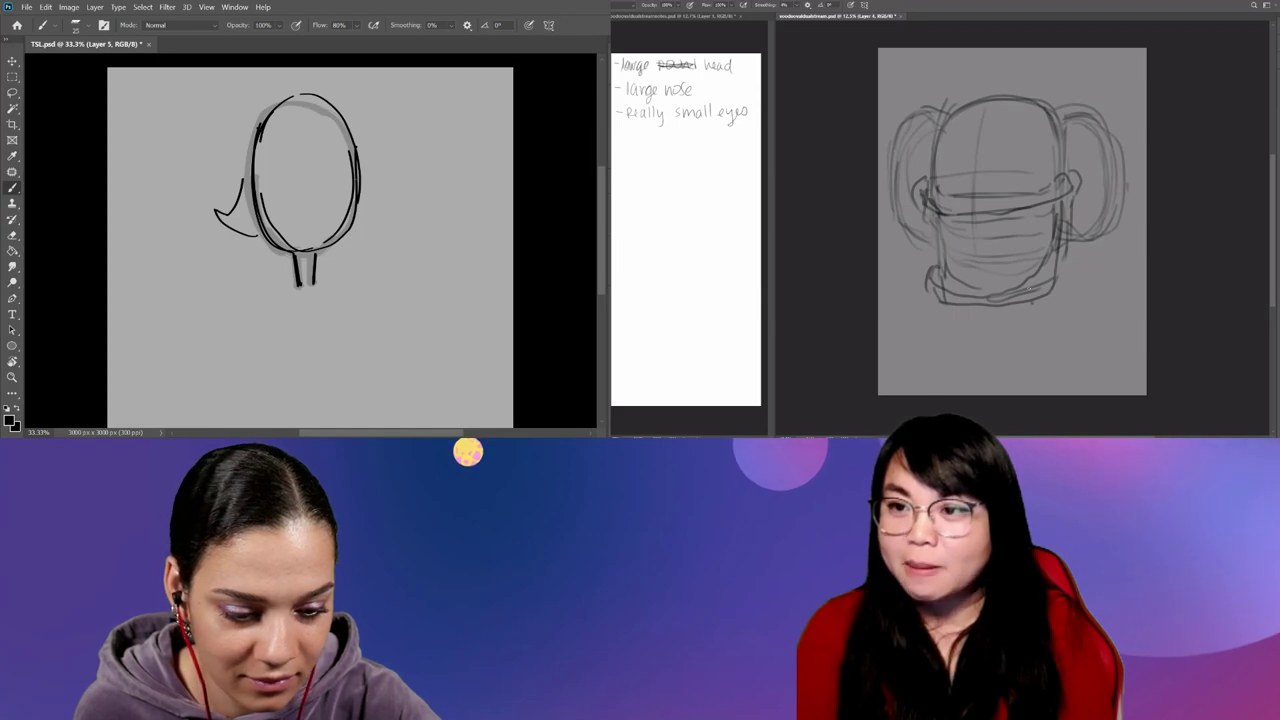
pyautogui.moveTo(358, 150); pyautogui.dragTo(358, 215)
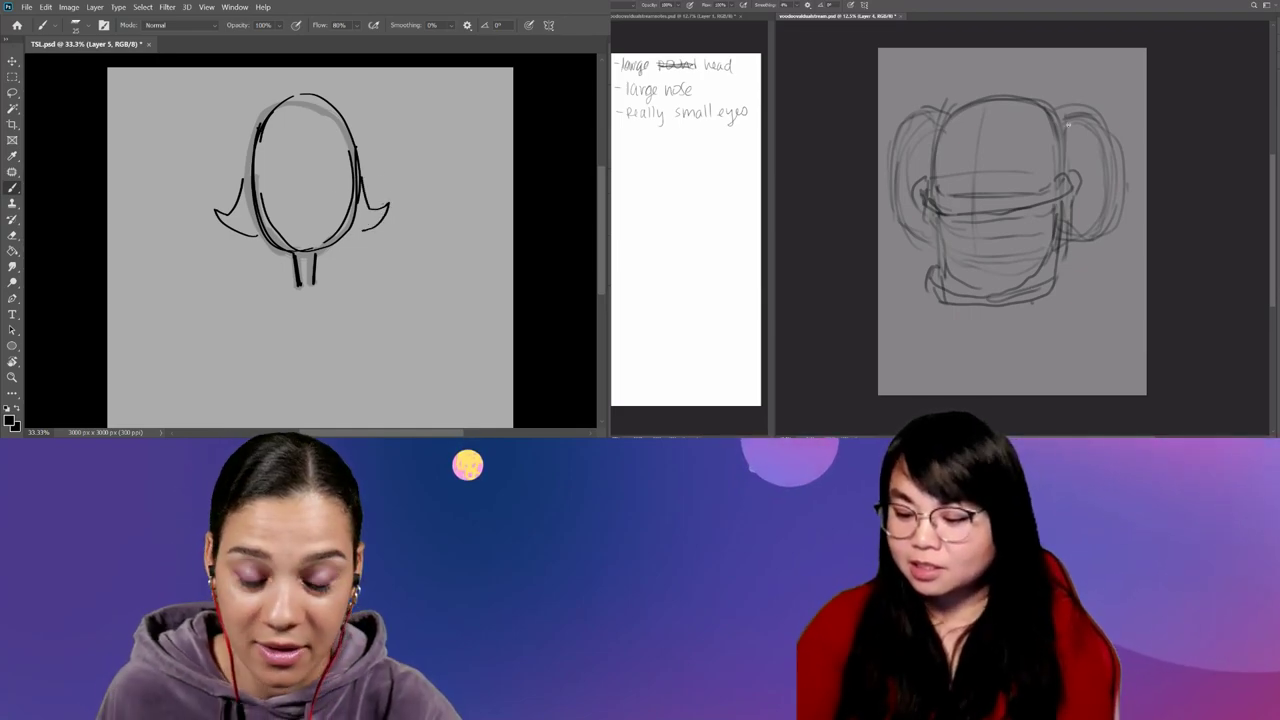
# Draw two curved bangs across the forehead.
pyautogui.hotkey('ctrl', '+')
pyautogui.hotkey('ctrl', '+')
pyautogui.moveTo(237, 118); pyautogui.dragTo(328, 175)
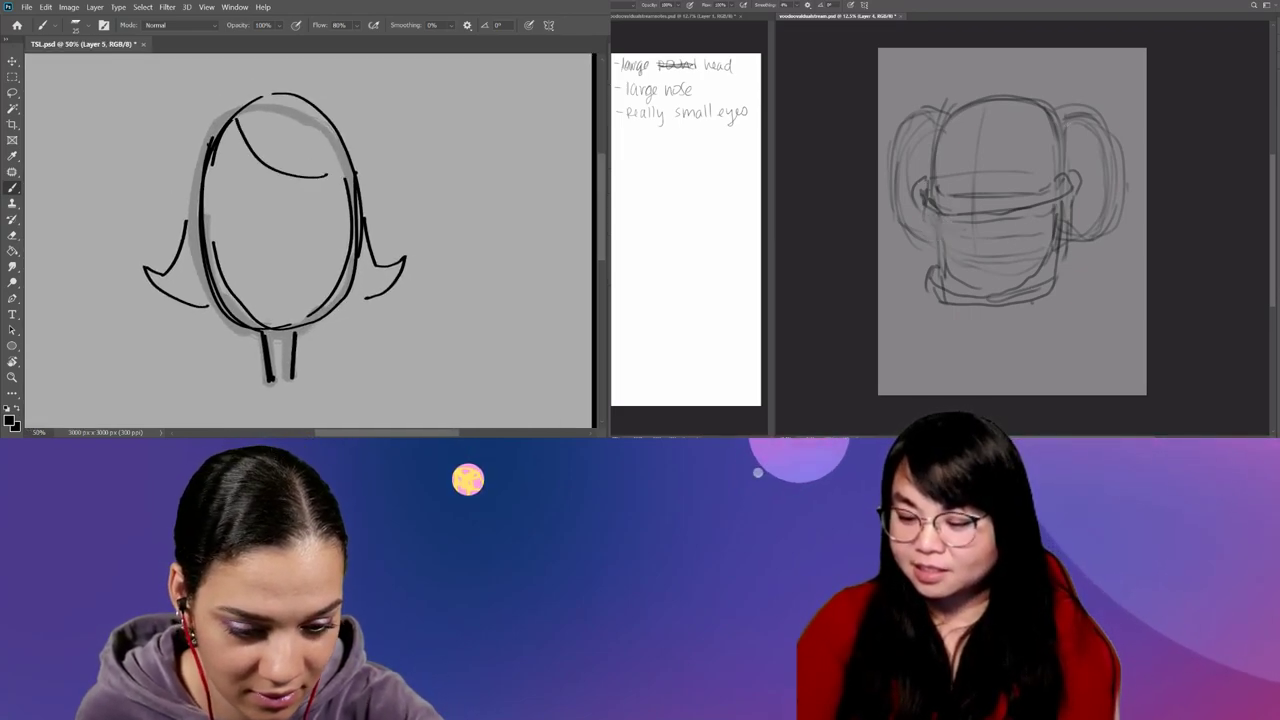
pyautogui.moveTo(278, 132); pyautogui.dragTo(345, 172)
pyautogui.hotkey('ctrl', '+')
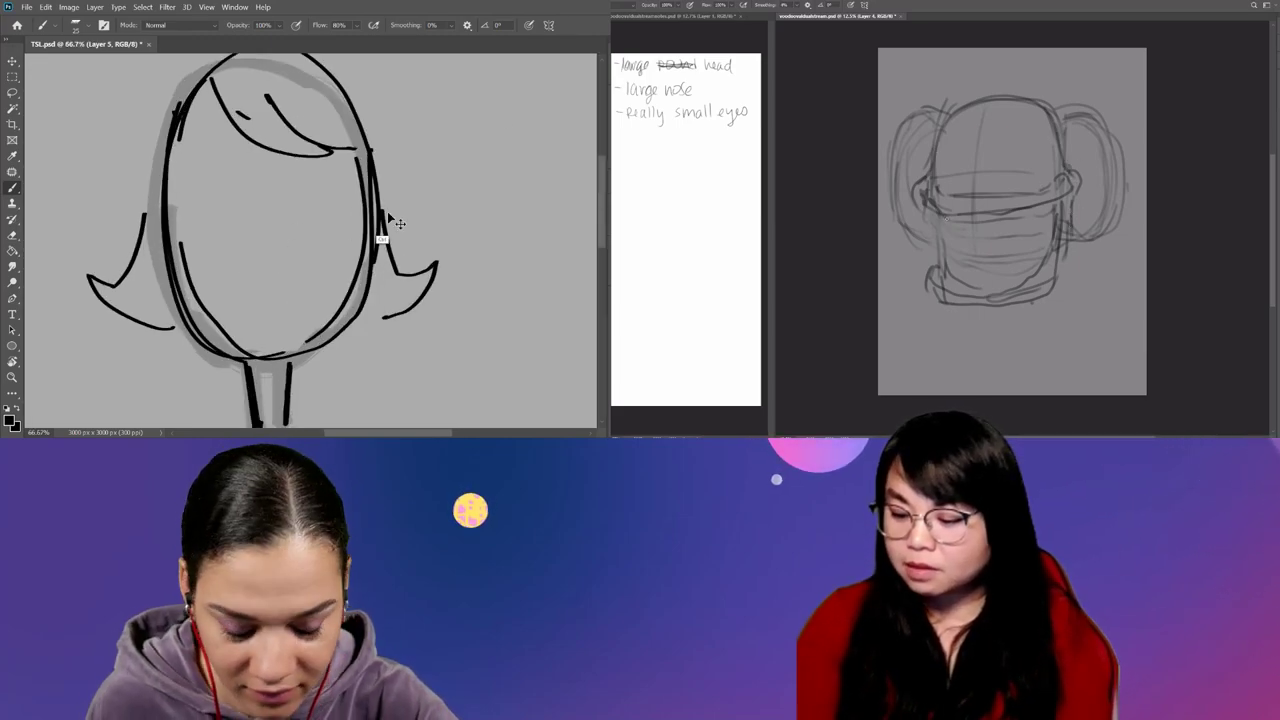
pyautogui.hotkey('ctrl', '+')
pyautogui.moveTo(269, 305); pyautogui.dragTo(322, 270)
# Draw two small eyes, the nose and thin lips.
pyautogui.press('e')
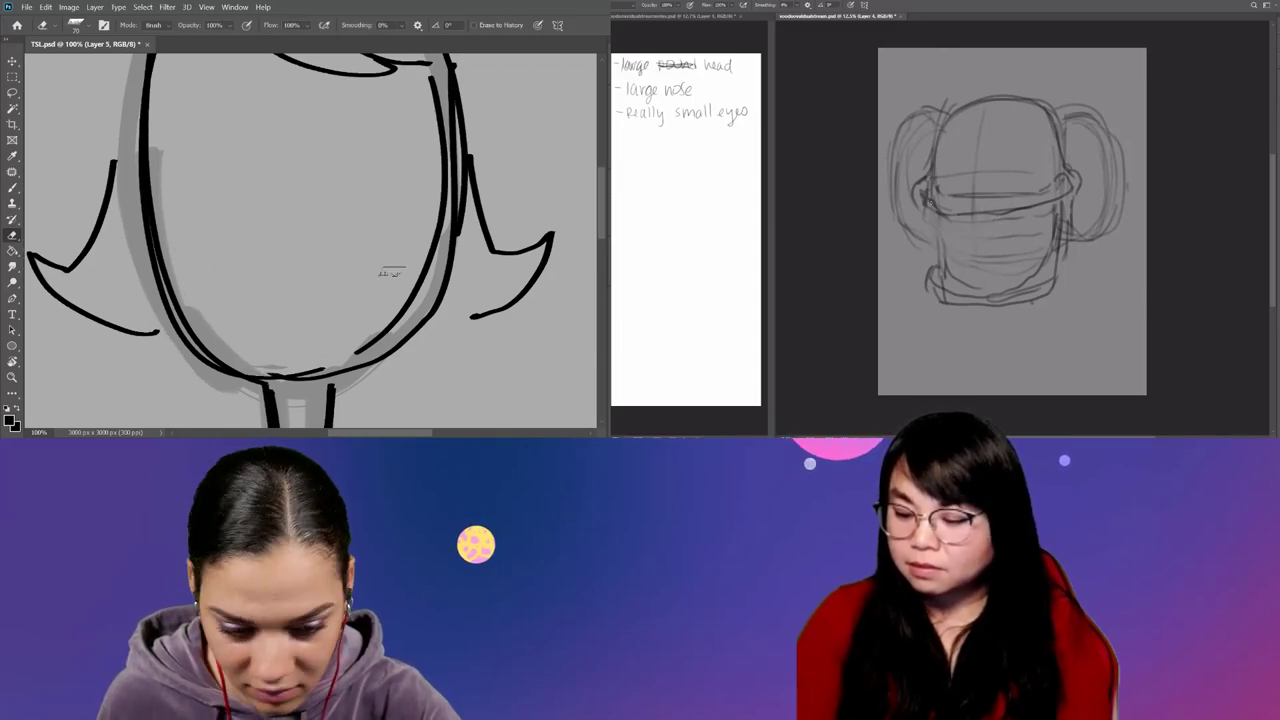
pyautogui.press('b')
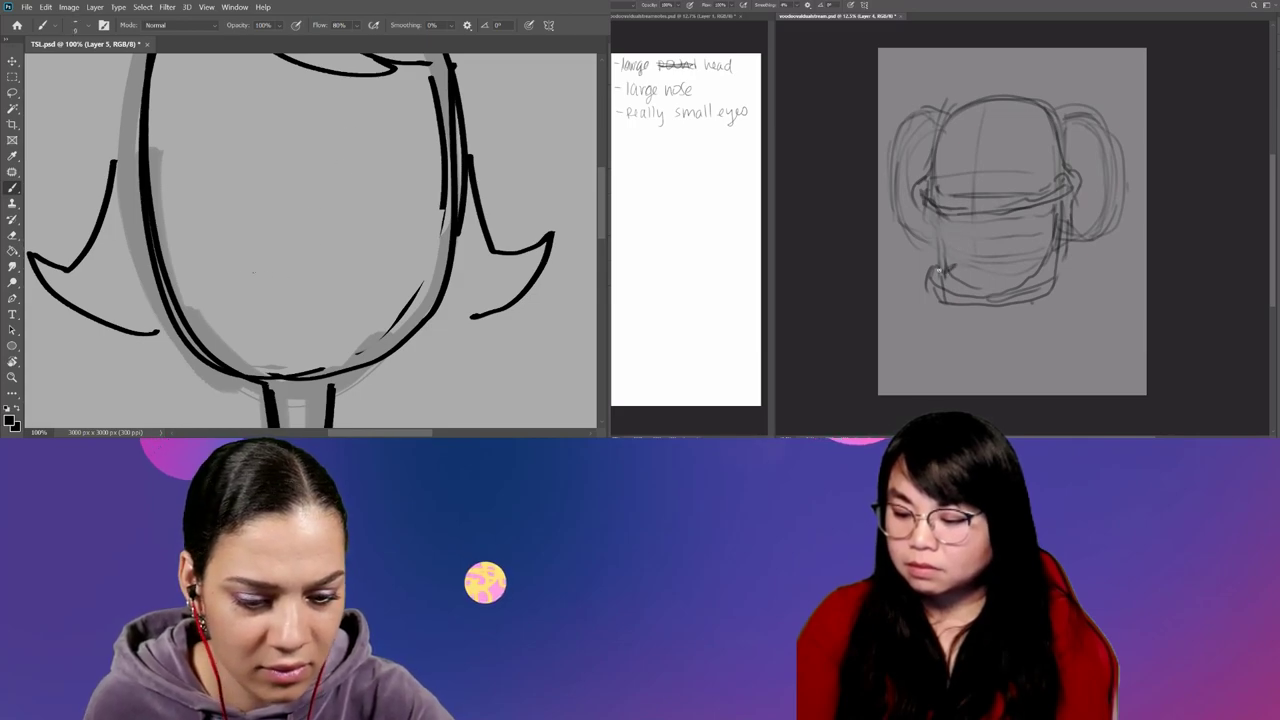
pyautogui.moveTo(238, 273); pyautogui.dragTo(244, 274)
pyautogui.moveTo(359, 270); pyautogui.dragTo(365, 272)
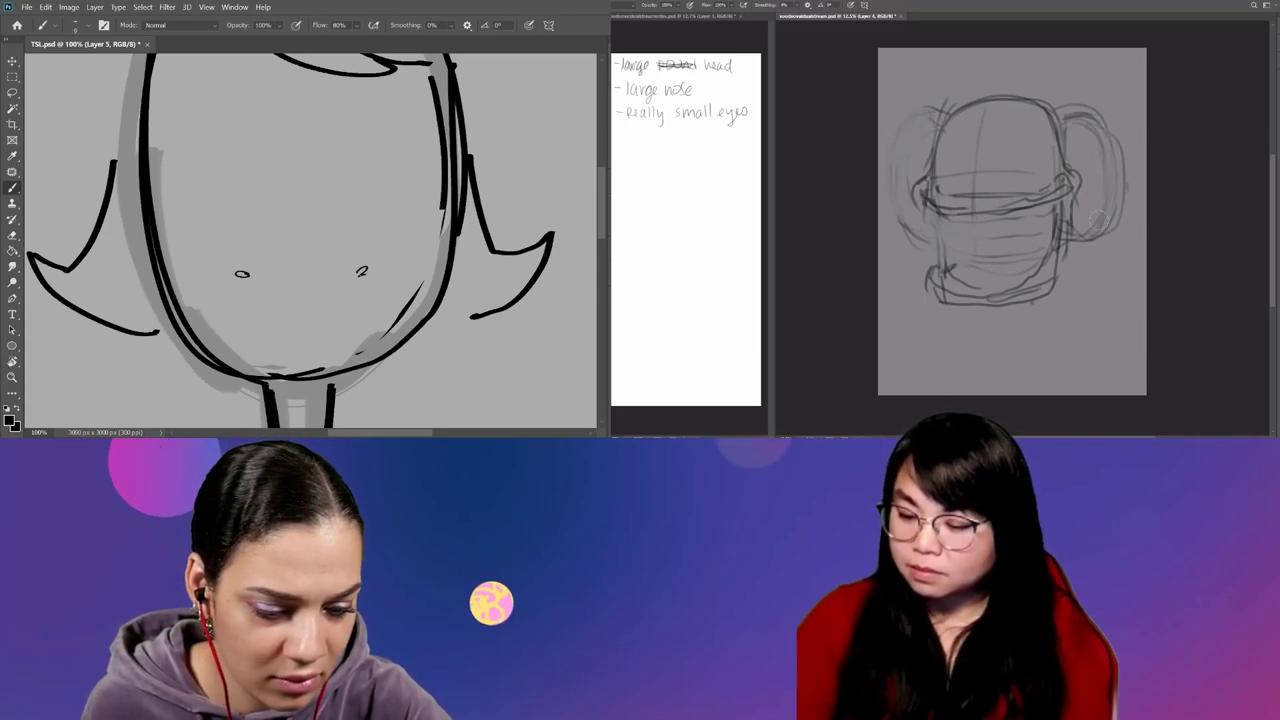
pyautogui.moveTo(288, 272); pyautogui.dragTo(318, 268)
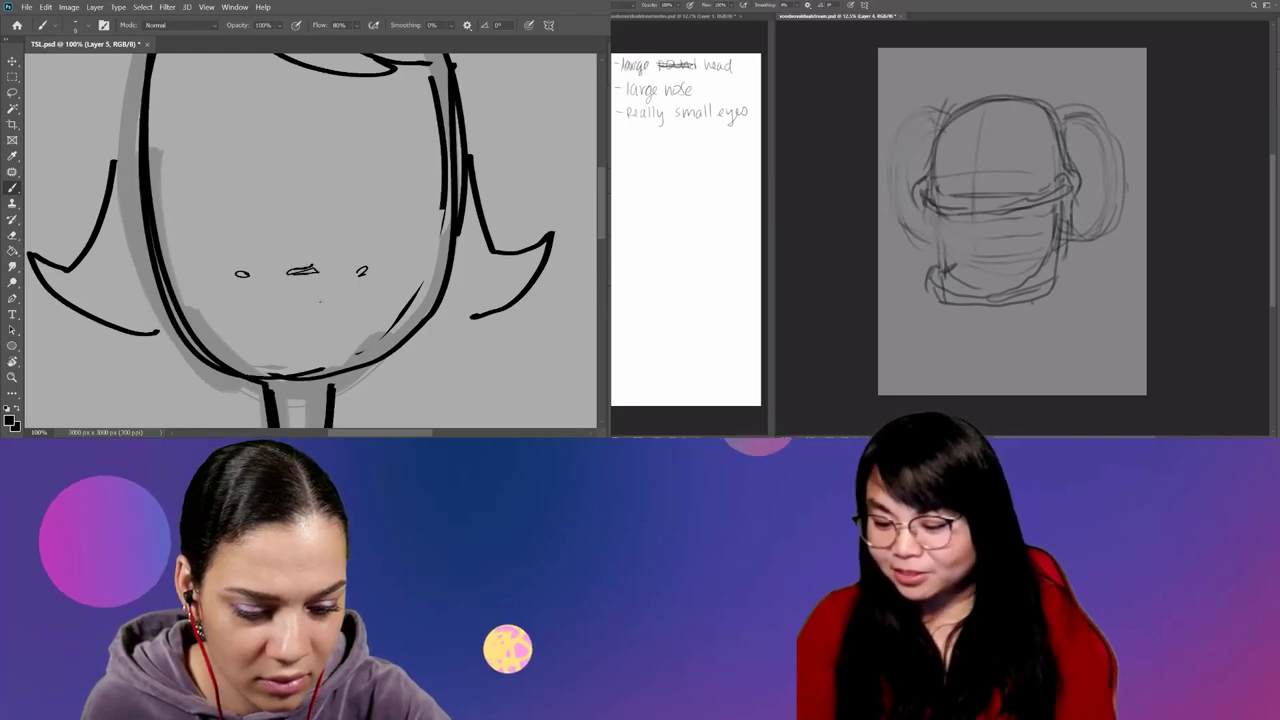
pyautogui.moveTo(281, 307); pyautogui.dragTo(329, 303)
# Add curved strokes around the nose and shade the lips grey.
pyautogui.moveTo(250, 266); pyautogui.dragTo(306, 230)
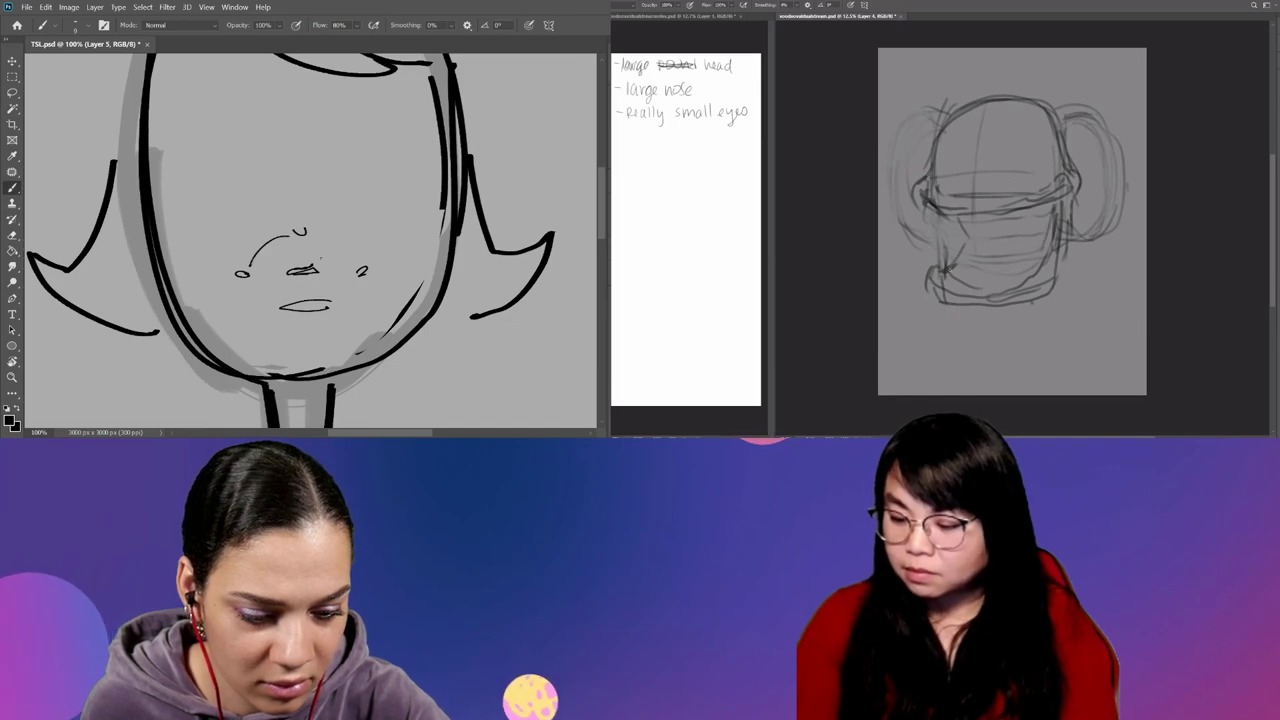
pyautogui.moveTo(322, 240); pyautogui.dragTo(353, 262)
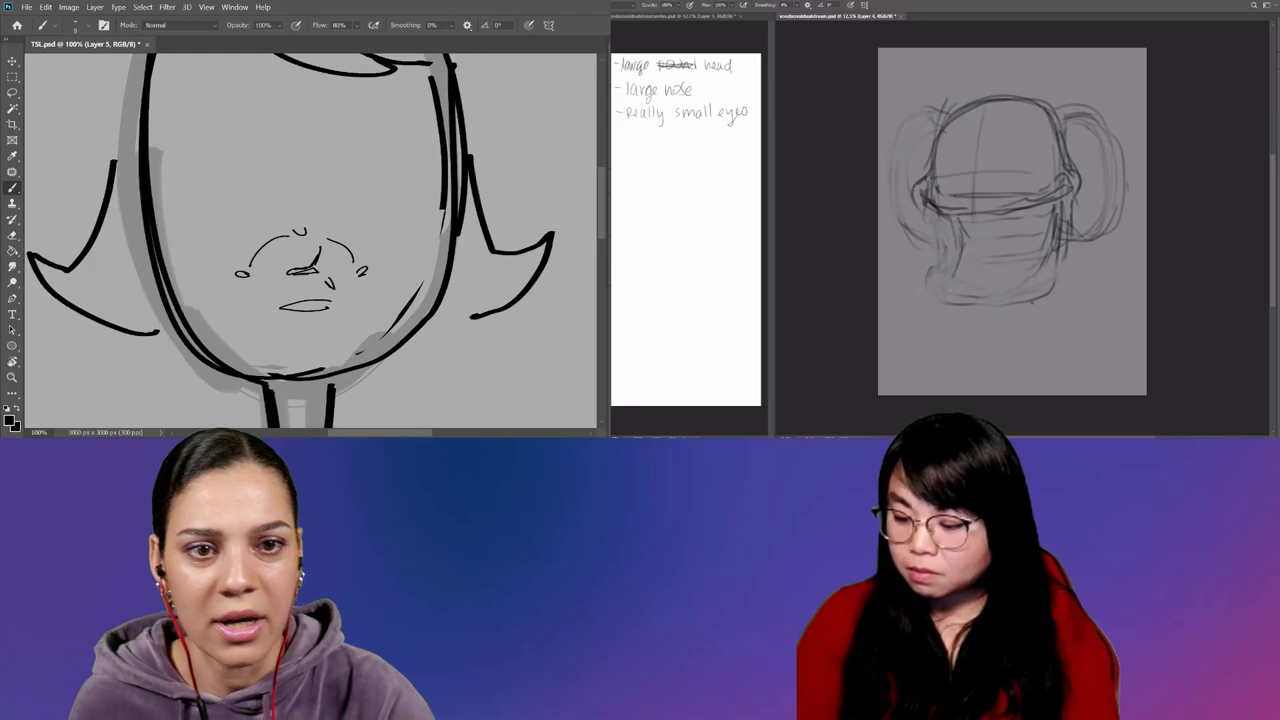
pyautogui.moveTo(948, 275); pyautogui.dragTo(930, 287)
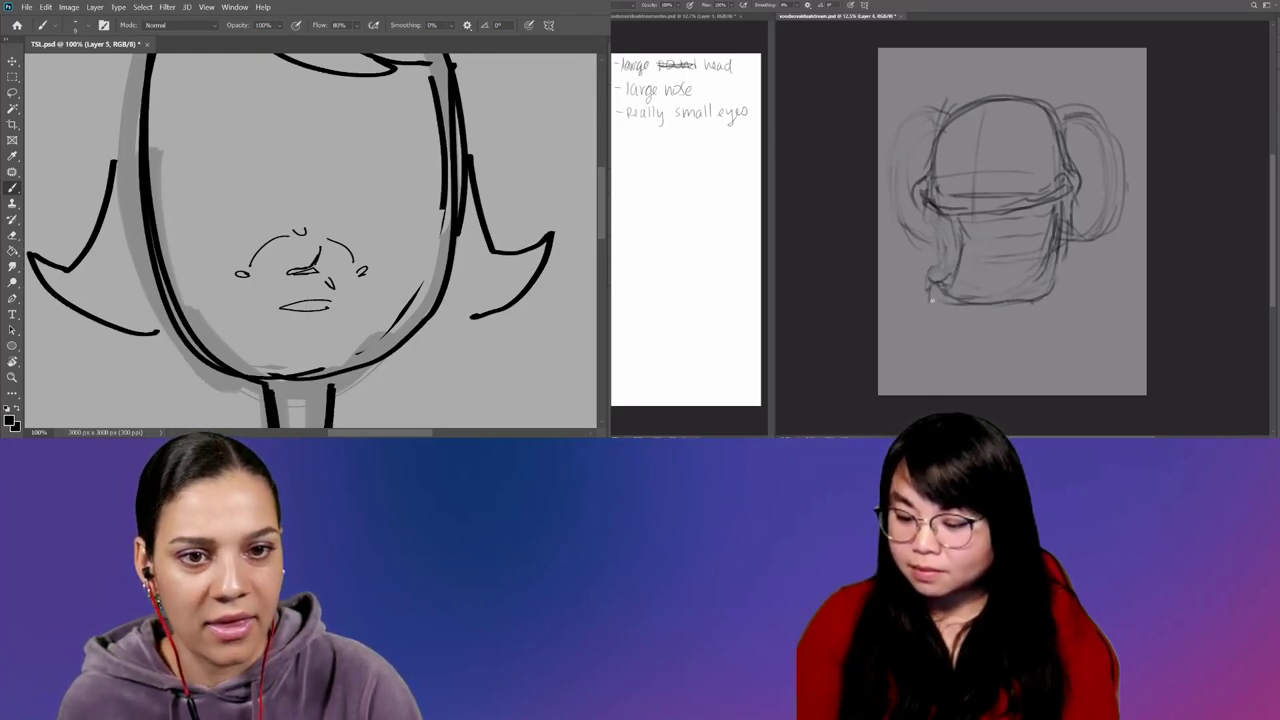
pyautogui.moveTo(1058, 240); pyautogui.dragTo(930, 308)
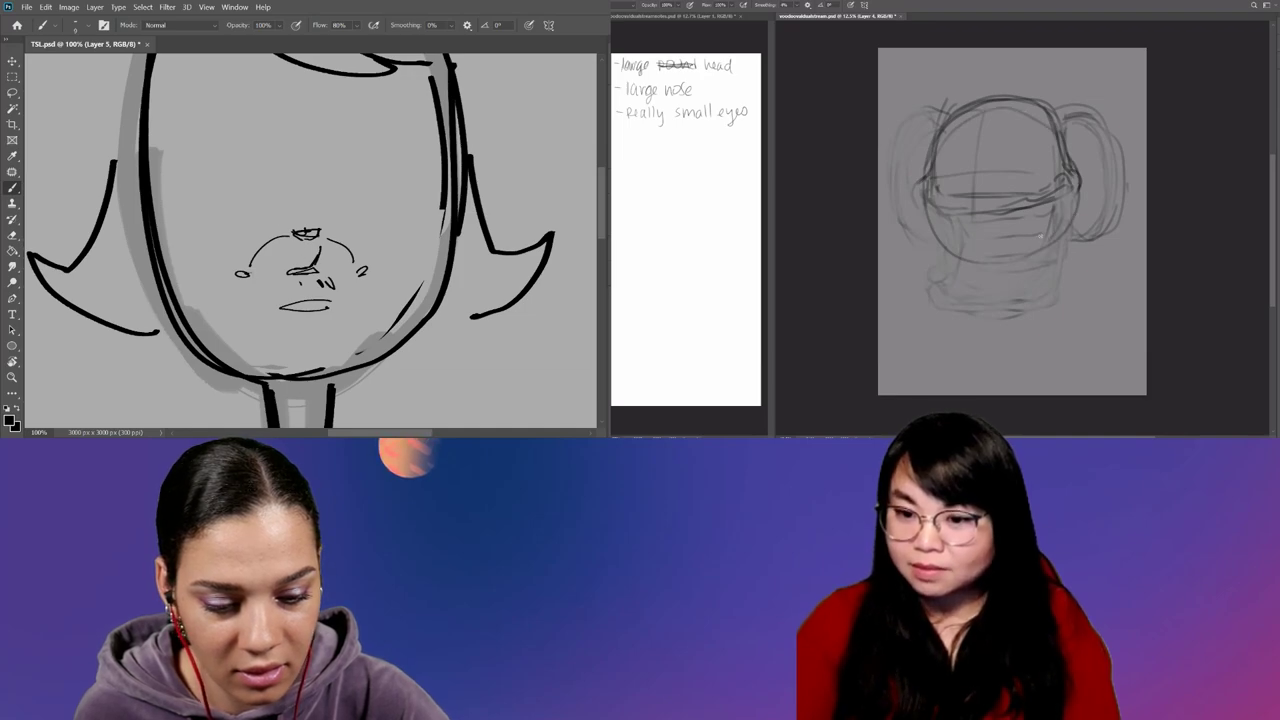
pyautogui.moveTo(424, 212); pyautogui.dragTo(414, 224)
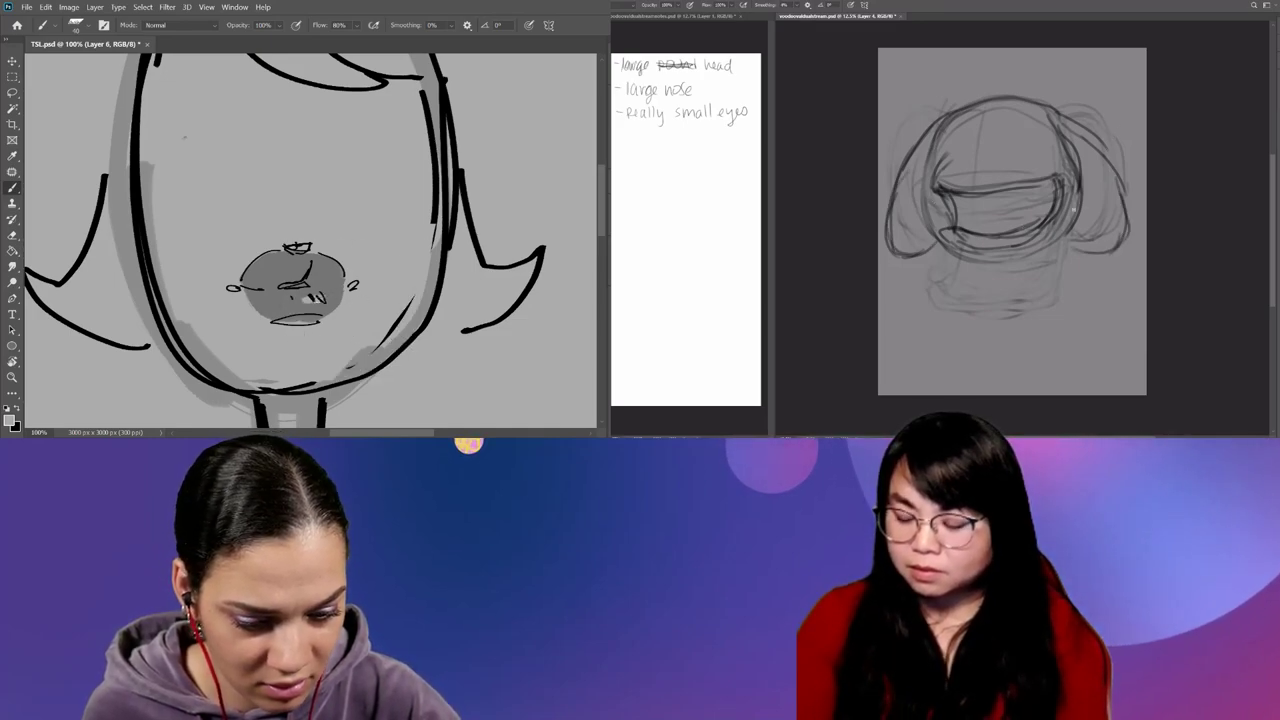
pyautogui.moveTo(379, 253); pyautogui.dragTo(394, 286)
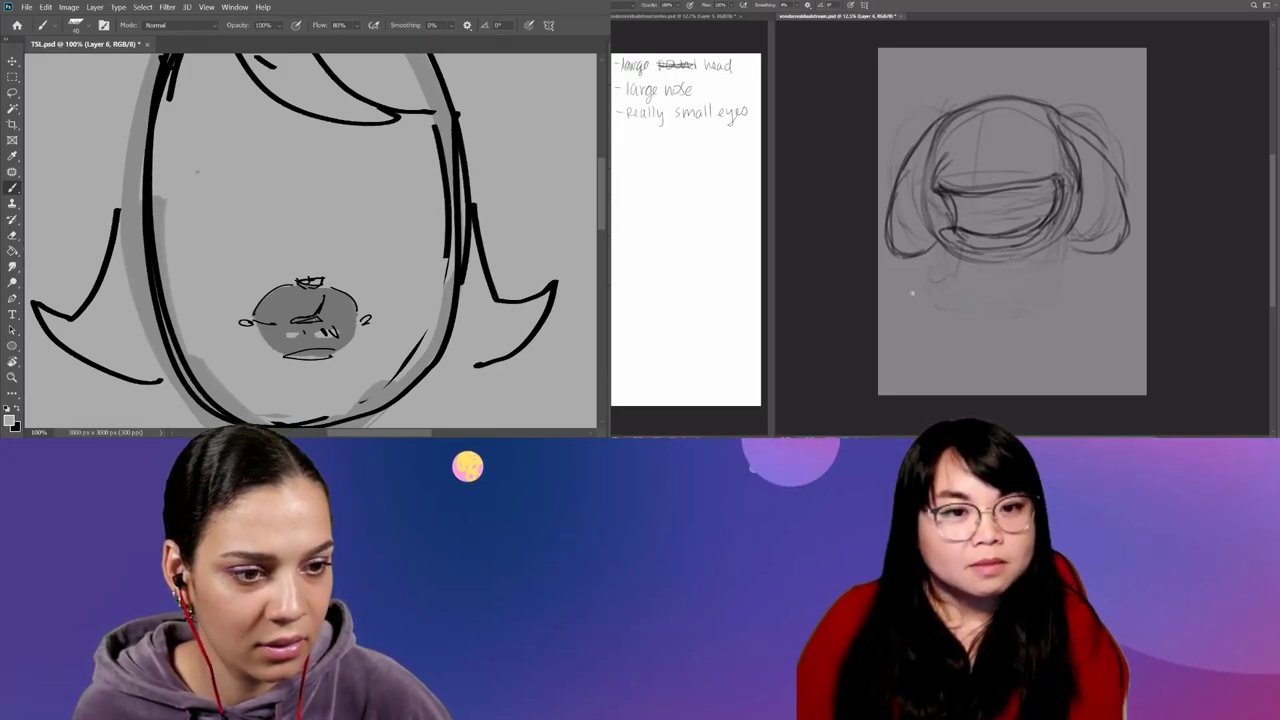
# On a new layer, draw a black closed eye with heavy upper and lower lashes.
pyautogui.hotkey('ctrl', 'shift', 'n')
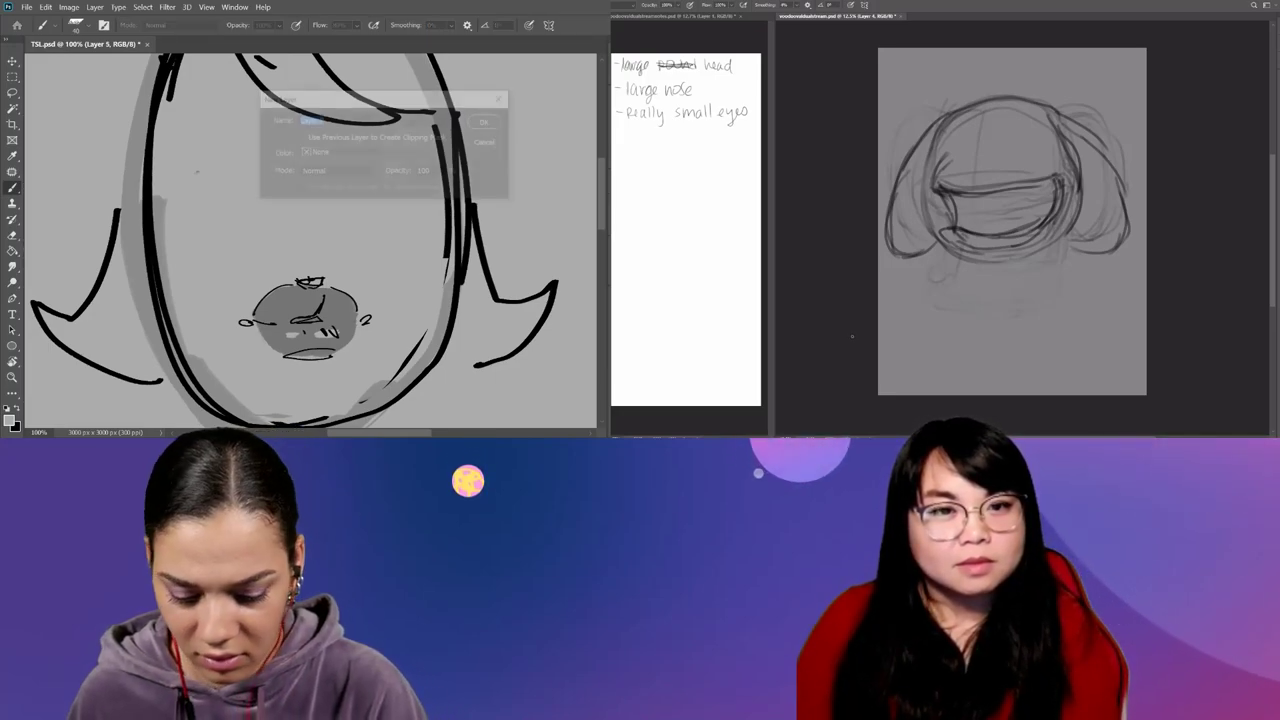
pyautogui.press('Return')
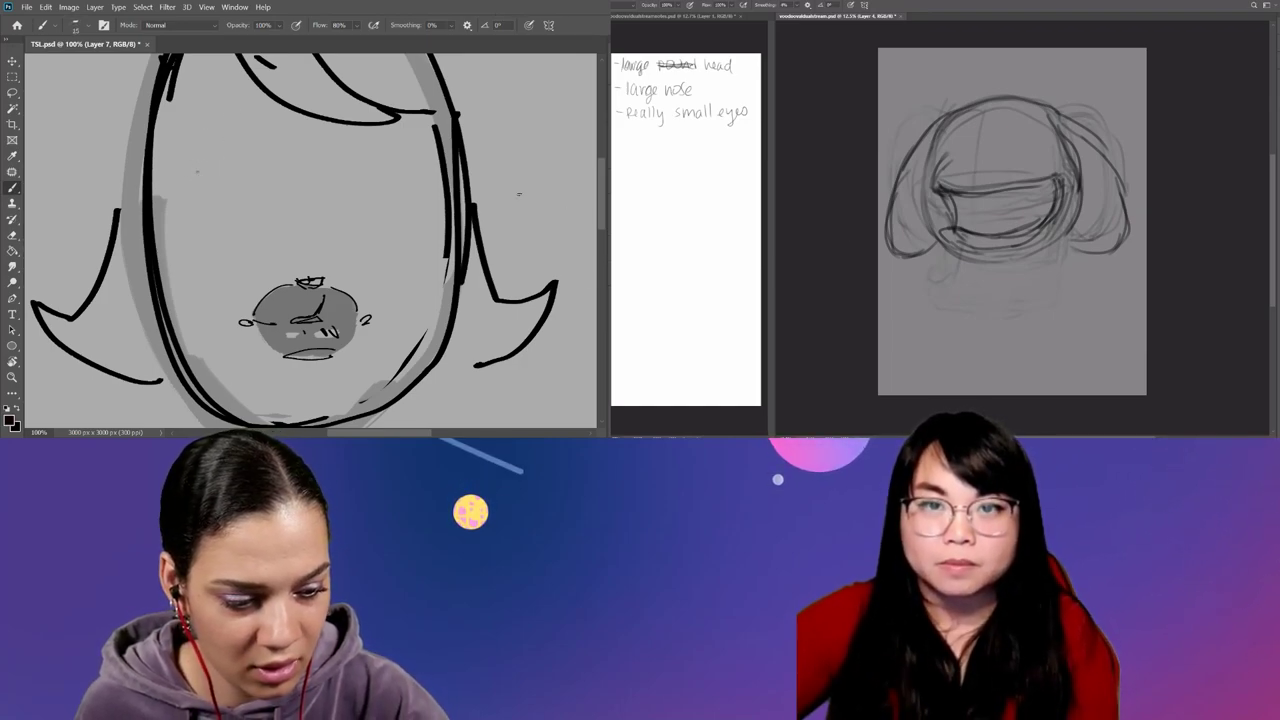
pyautogui.press('x')
pyautogui.moveTo(182, 163)
pyautogui.mouseDown()
pyautogui.moveTo(211, 183)
pyautogui.moveTo(246, 165)
pyautogui.moveTo(283, 189)
pyautogui.mouseUp()
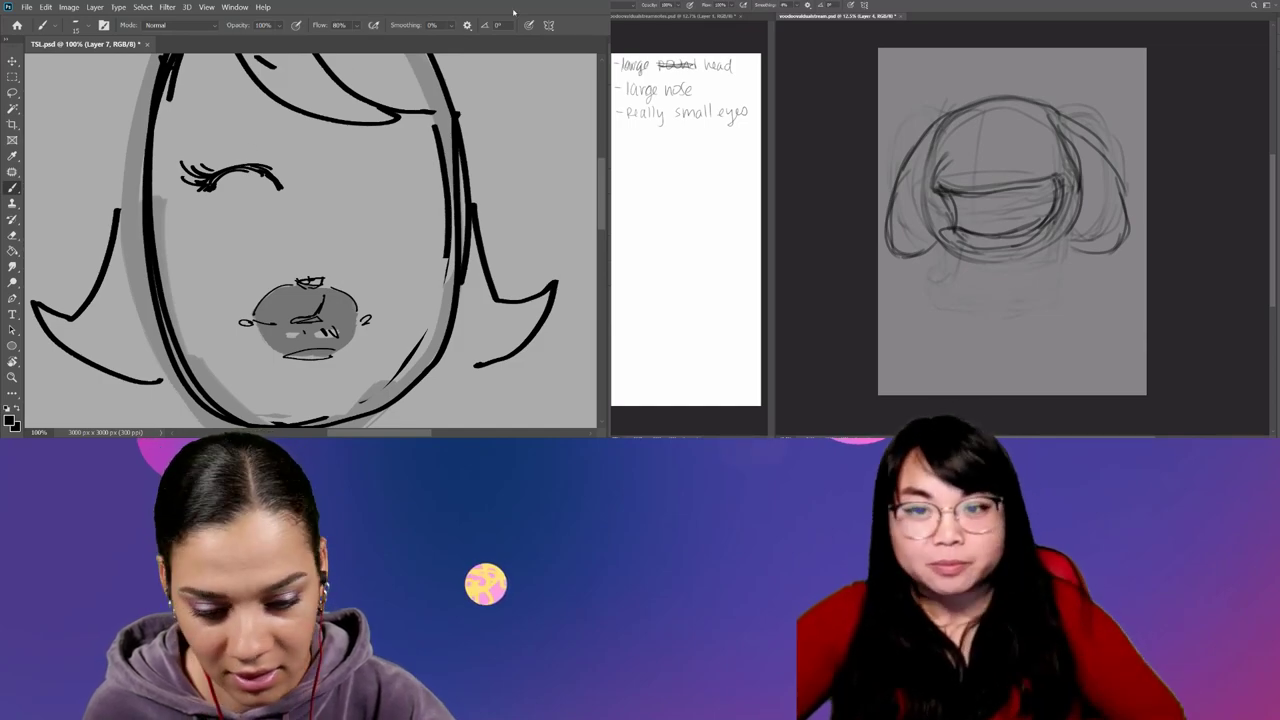
pyautogui.moveTo(198, 190); pyautogui.dragTo(212, 200)
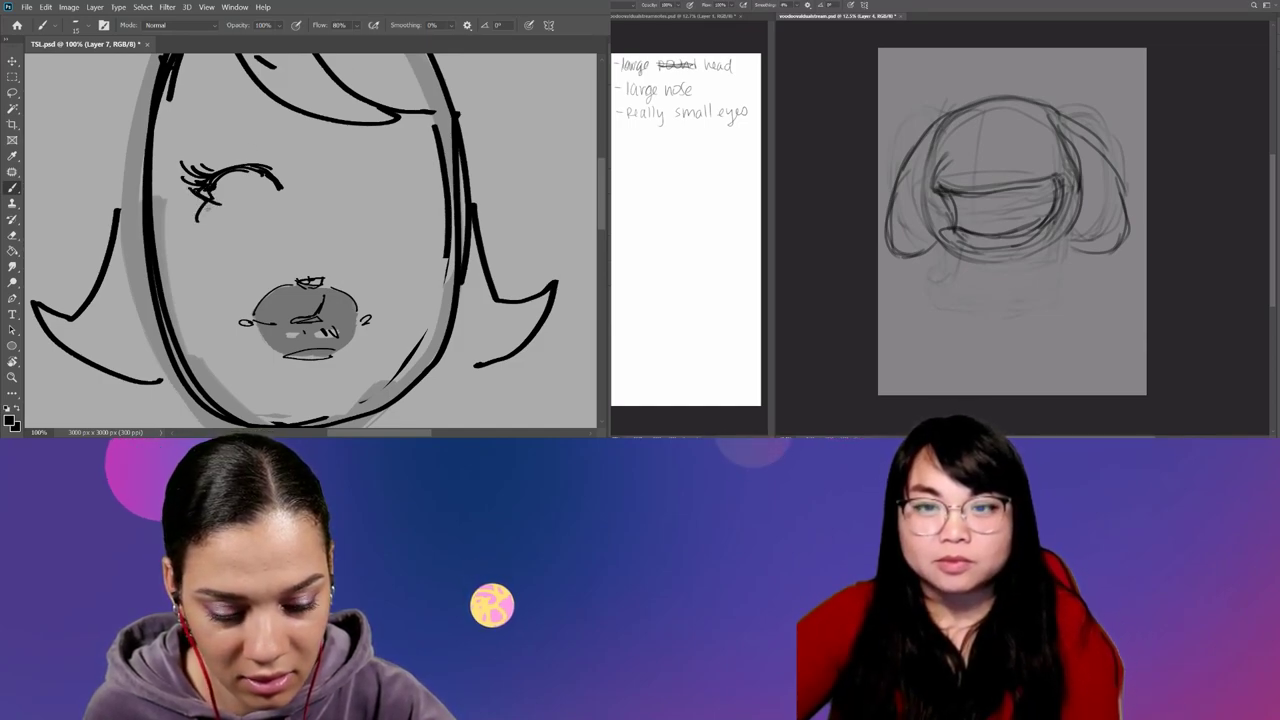
pyautogui.moveTo(188, 182)
pyautogui.mouseDown()
pyautogui.moveTo(172, 172)
pyautogui.moveTo(208, 150)
pyautogui.mouseUp()
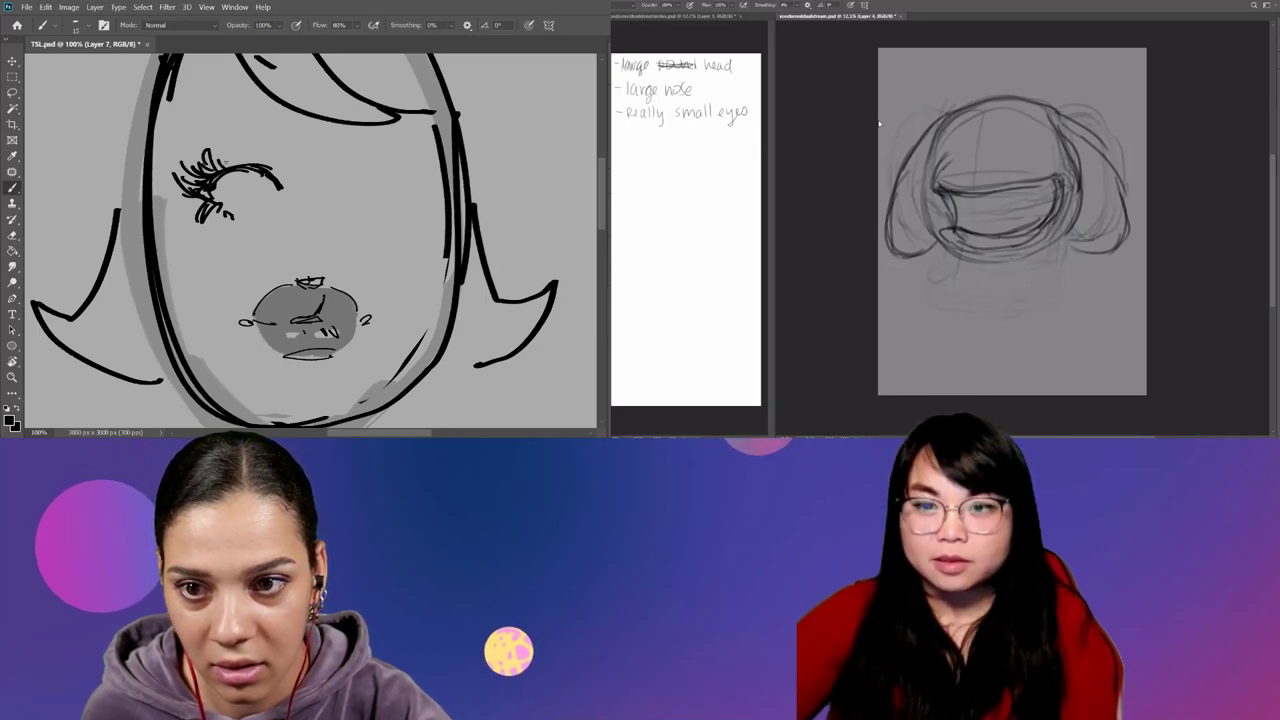
pyautogui.moveTo(216, 212); pyautogui.dragTo(247, 211)
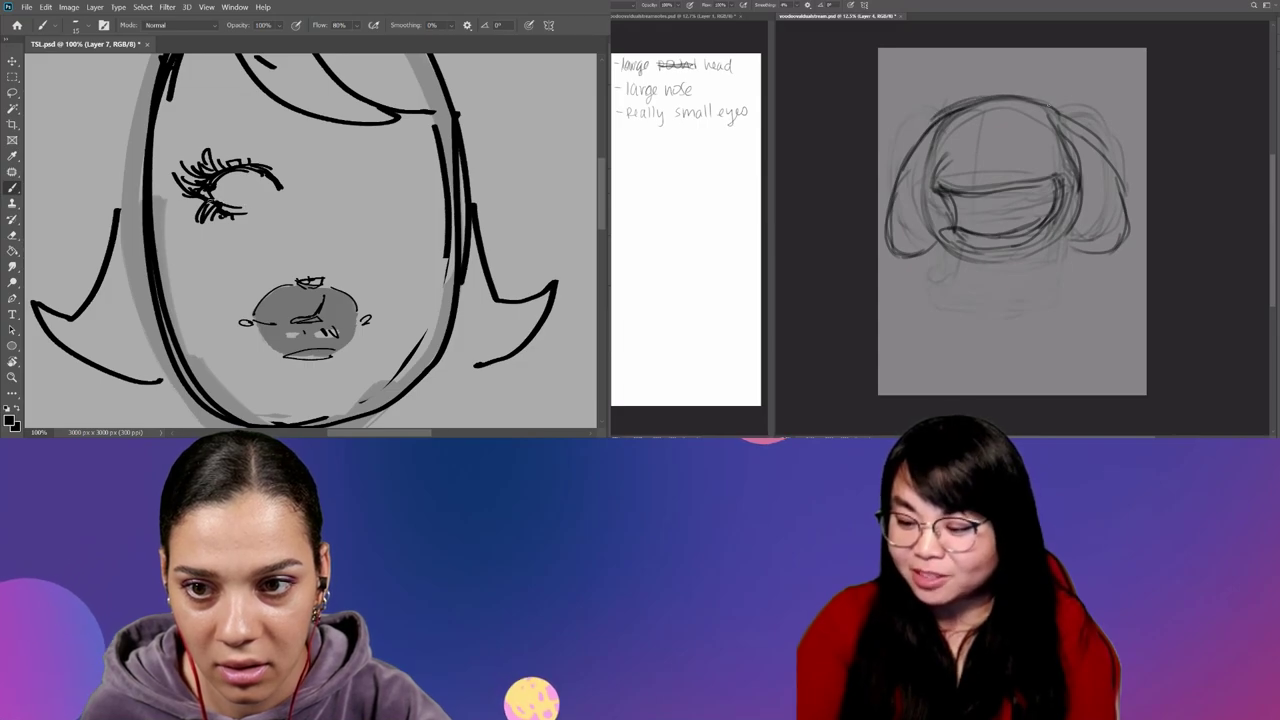
pyautogui.moveTo(280, 163); pyautogui.dragTo(290, 190)
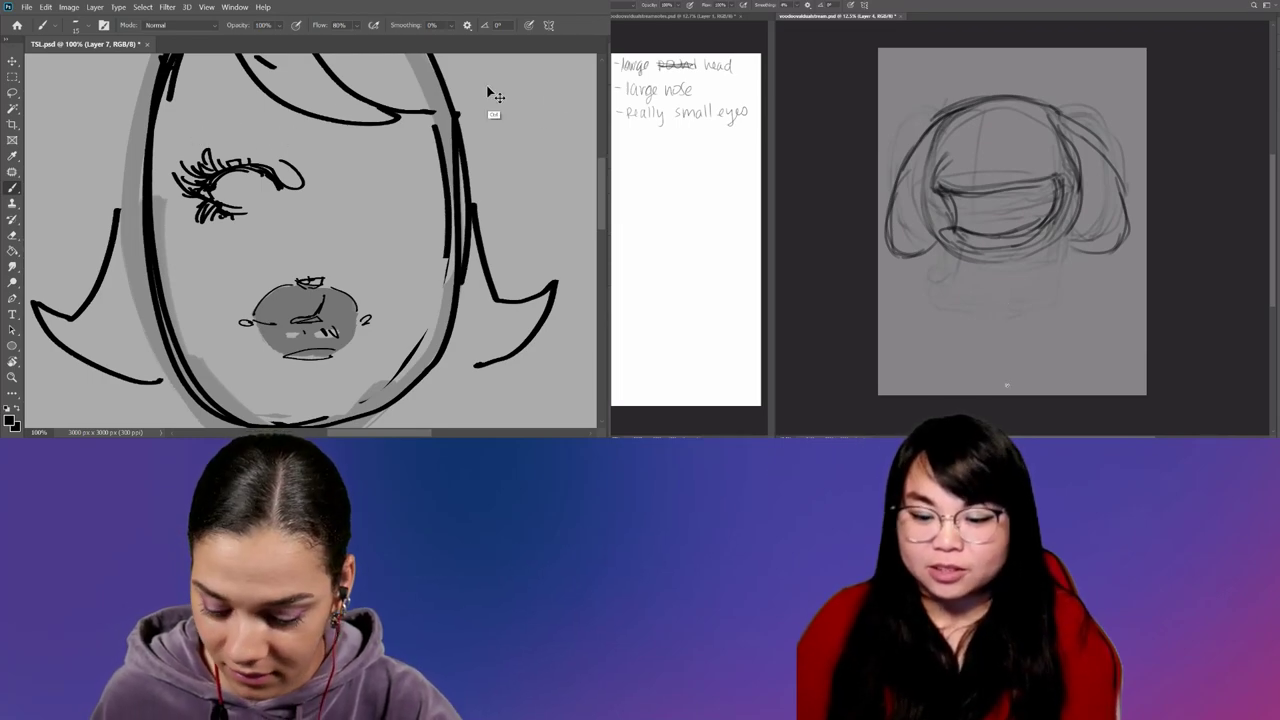
pyautogui.moveTo(494, 97); pyautogui.dragTo(482, 47)
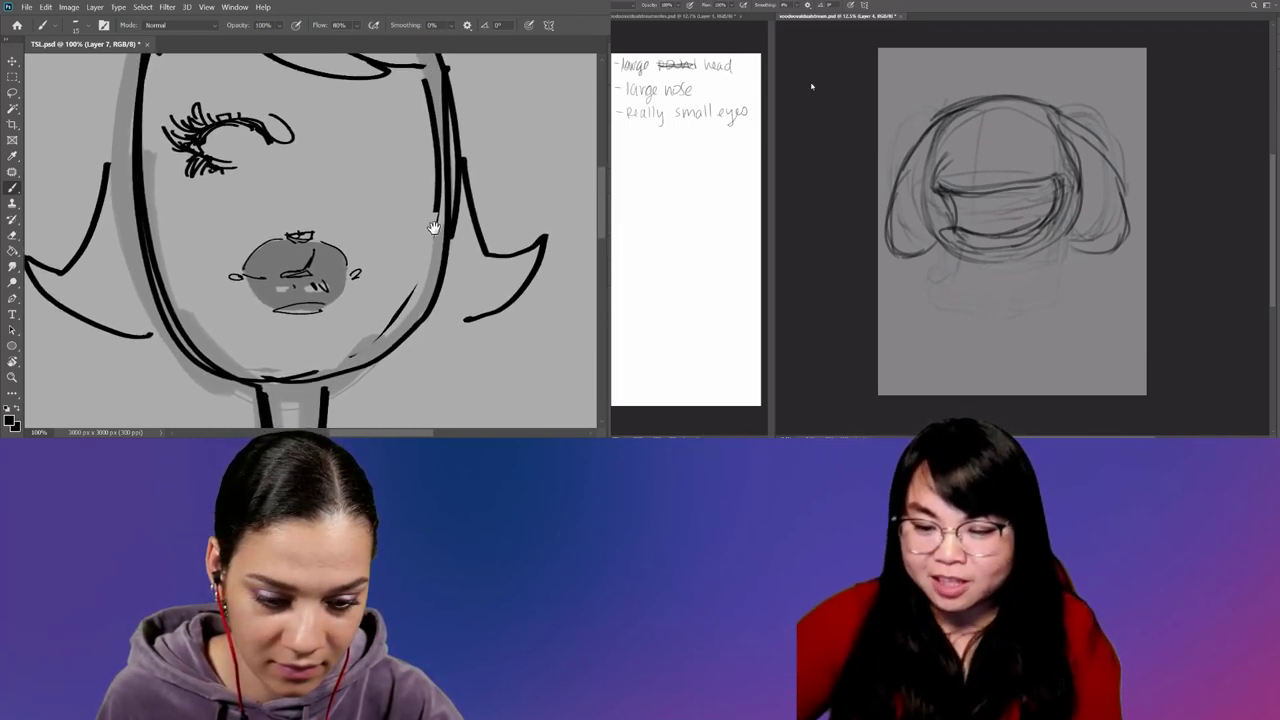
pyautogui.click(741, 16)
pyautogui.click(925, 155)
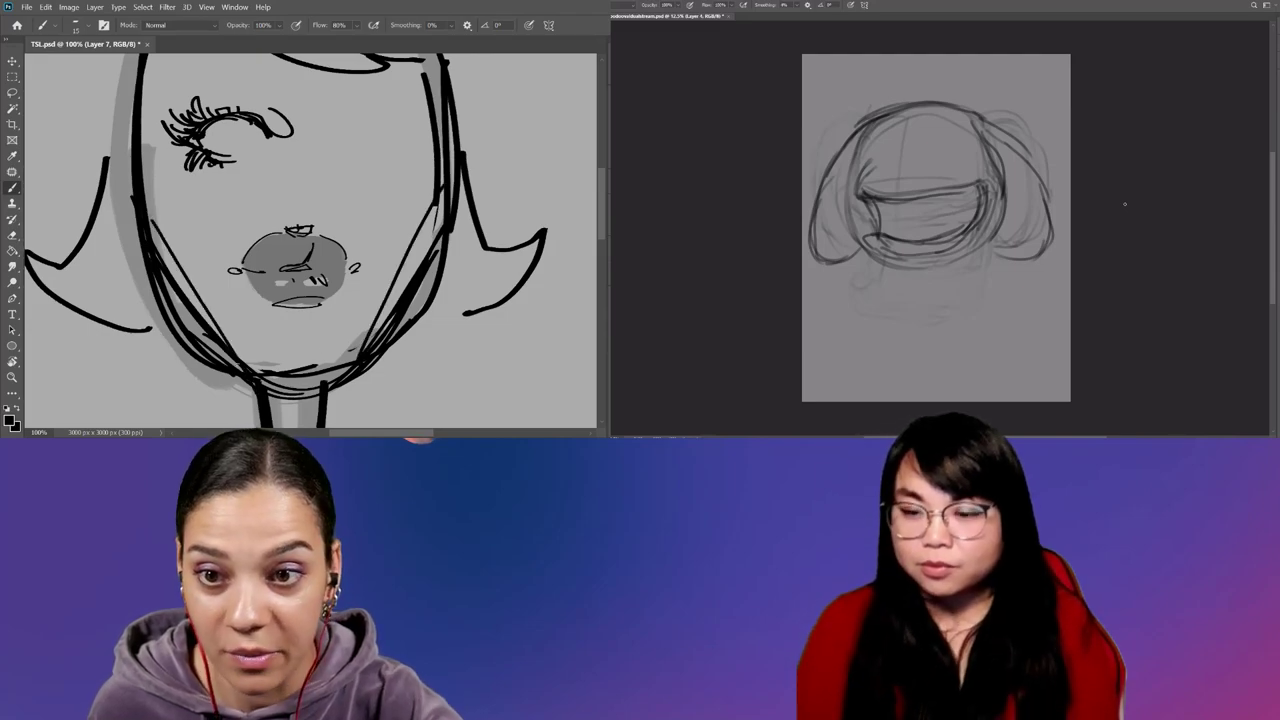
# Erase the thick black neck lines from their layer.
pyautogui.hotkey('ctrl', '-')
pyautogui.press('e')
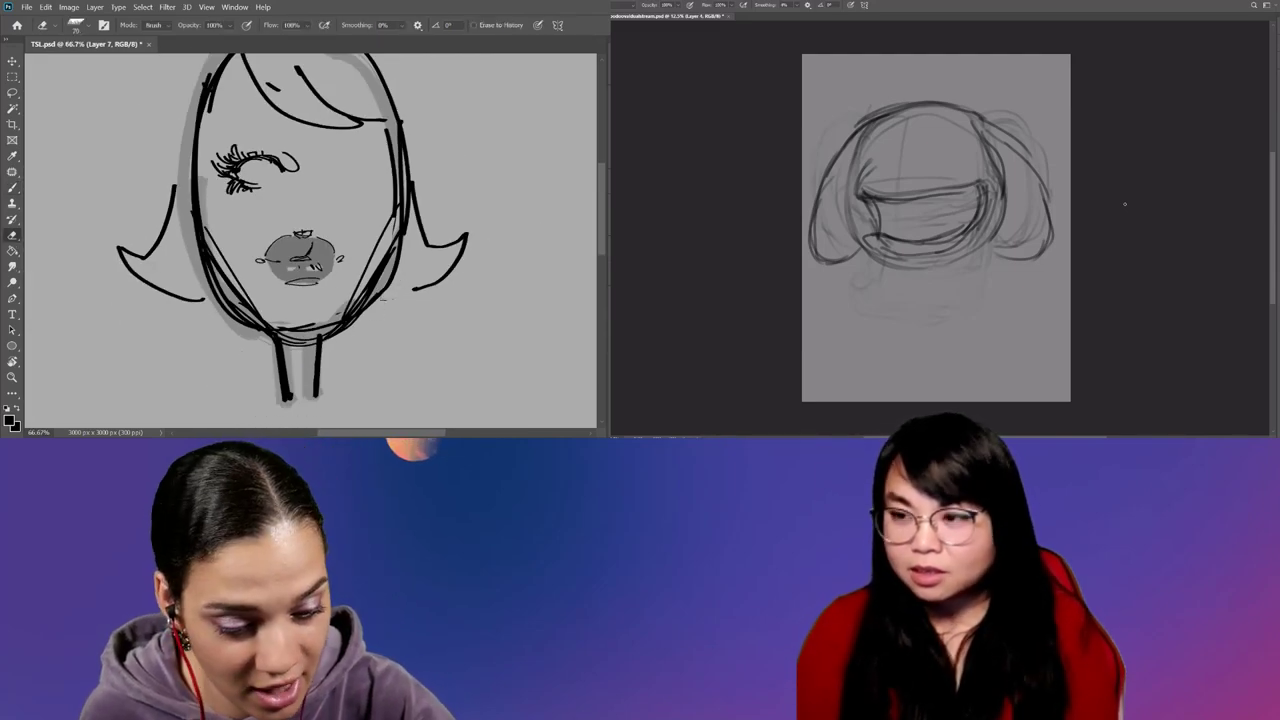
pyautogui.keyDown('ctrl'); pyautogui.click(388, 298); pyautogui.keyUp('ctrl')
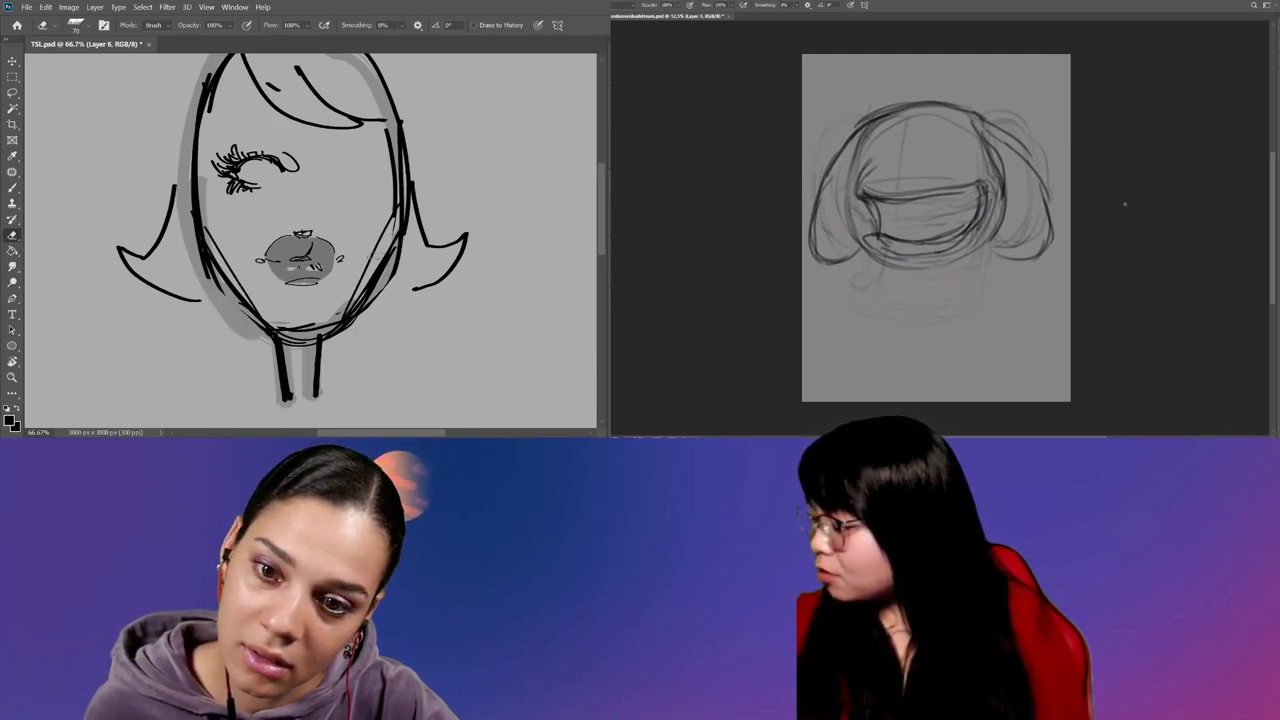
pyautogui.moveTo(318, 378); pyautogui.dragTo(283, 385)
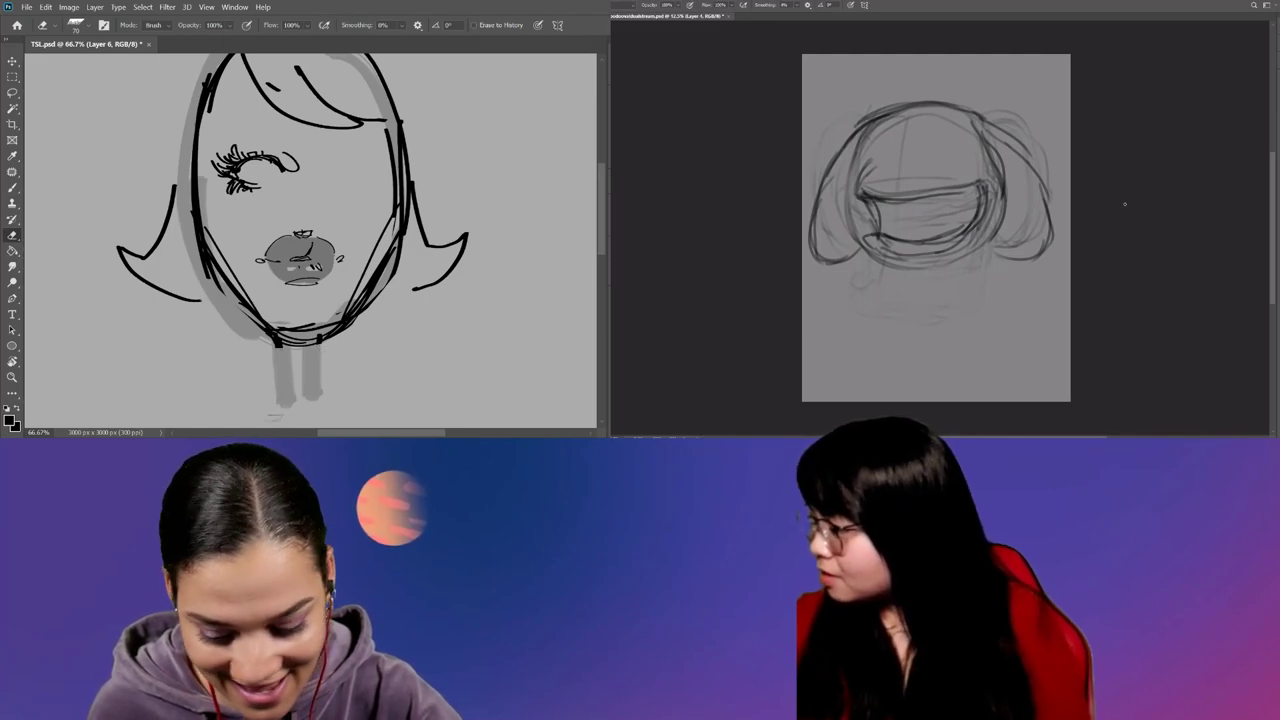
pyautogui.press('b')
# Draw a V-shaped collar with zigzag hatching and redraw both neck lines.
pyautogui.moveTo(360, 308); pyautogui.dragTo(357, 397)
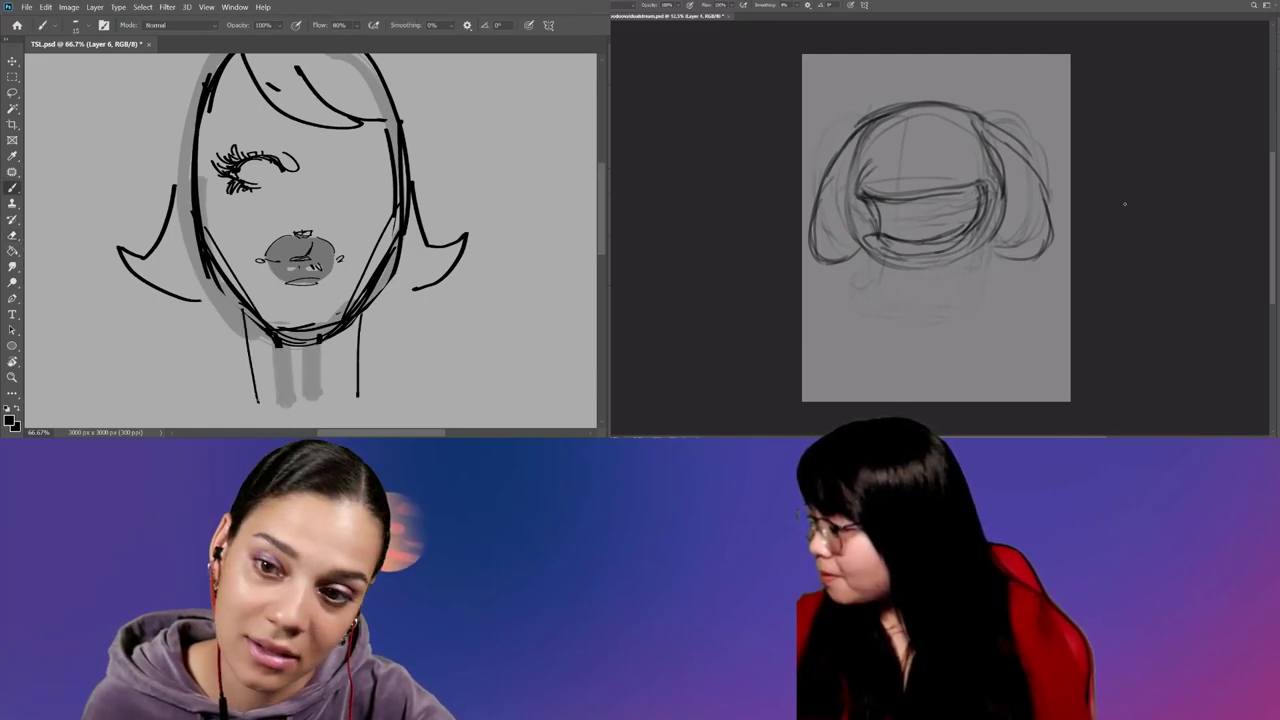
pyautogui.moveTo(244, 322); pyautogui.dragTo(352, 346)
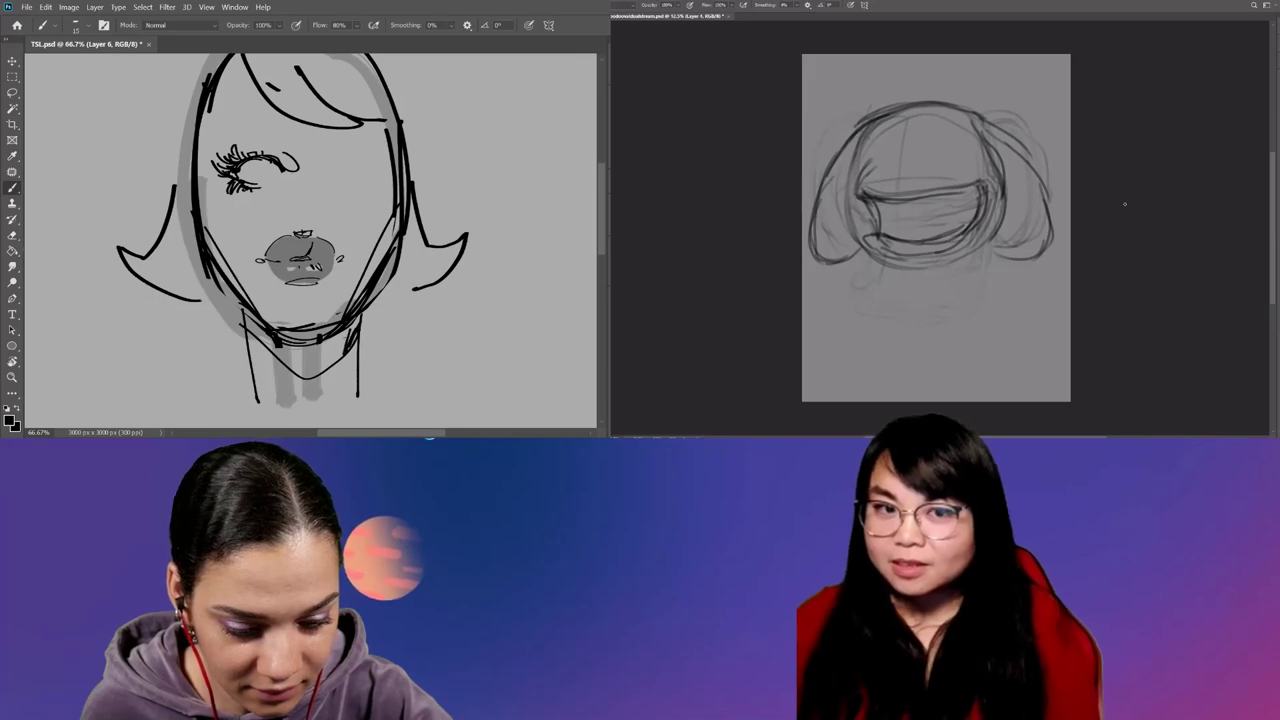
pyautogui.moveTo(250, 328); pyautogui.dragTo(300, 375)
pyautogui.moveTo(300, 330); pyautogui.dragTo(355, 340)
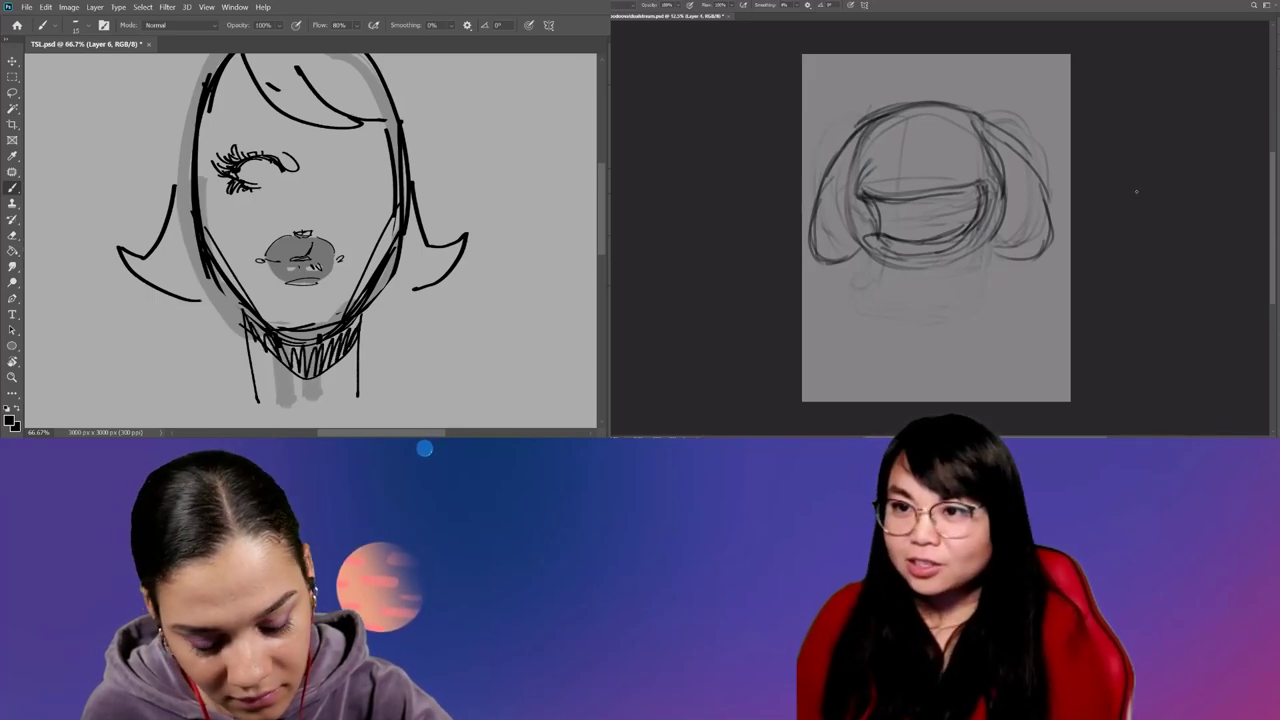
pyautogui.moveTo(250, 312); pyautogui.dragTo(246, 400)
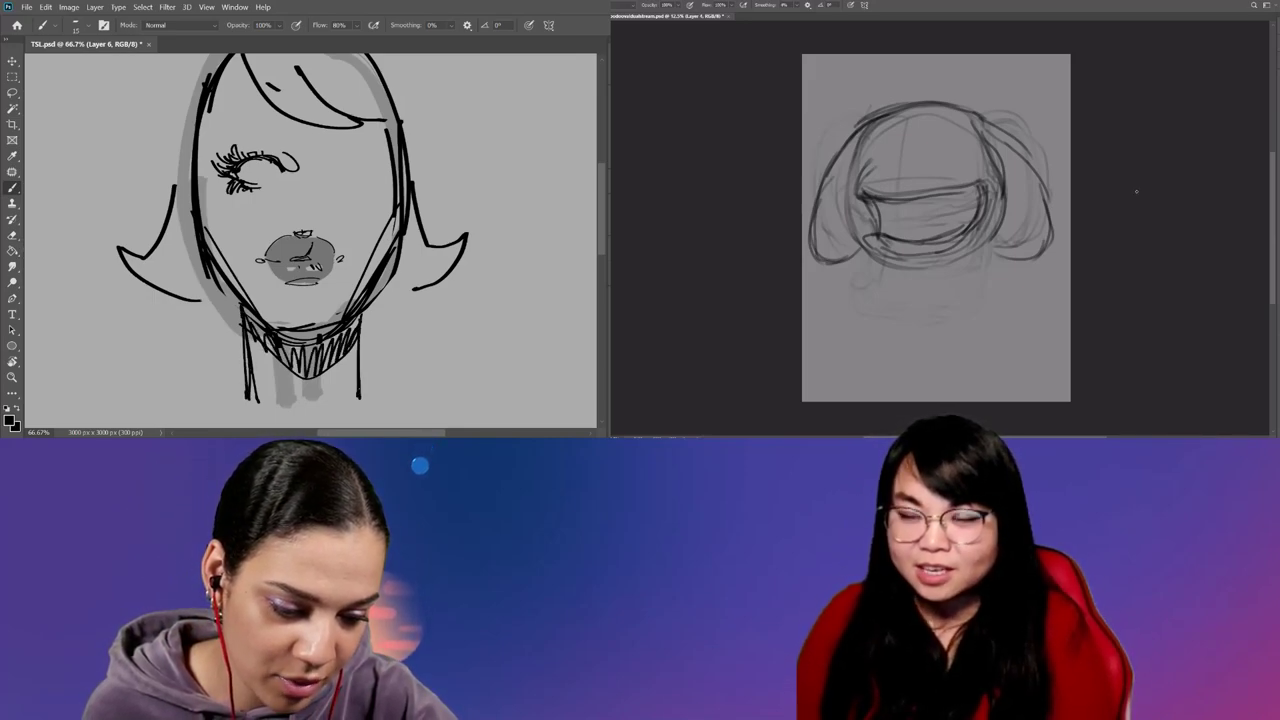
pyautogui.moveTo(366, 312); pyautogui.dragTo(362, 356)
# Lasso the closed eye and scale it down to 81%.
pyautogui.press('l')
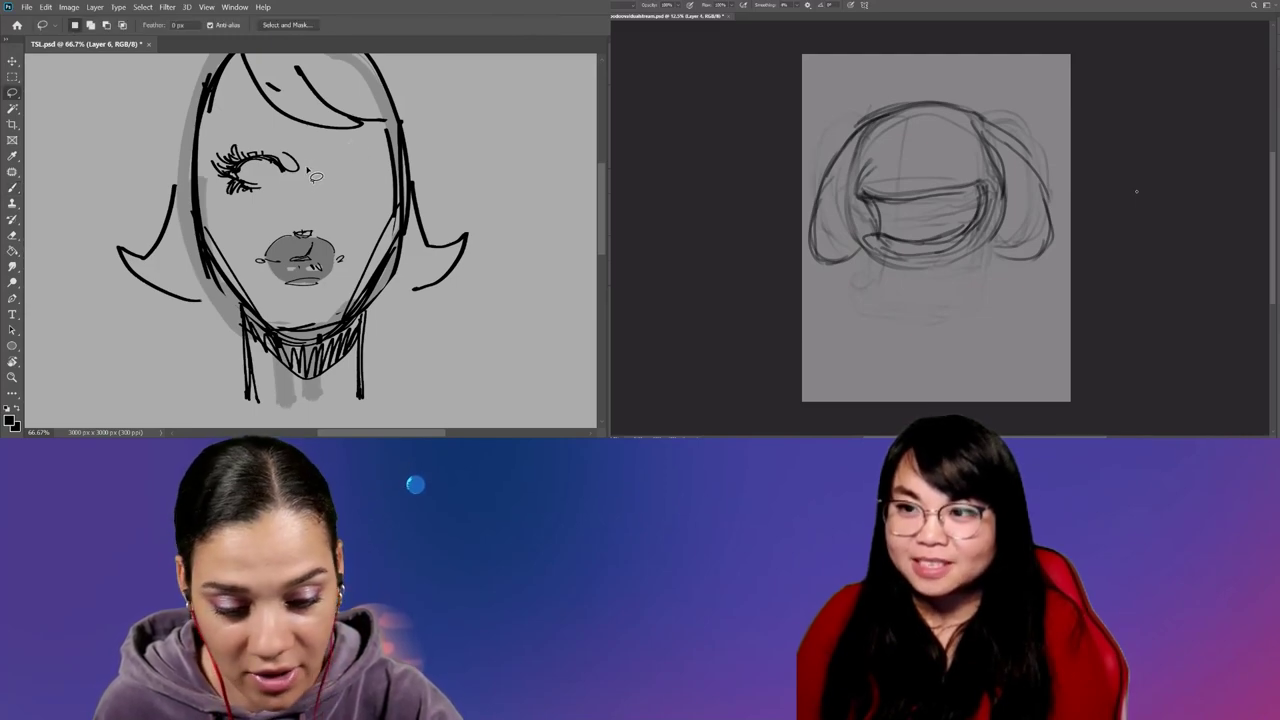
pyautogui.moveTo(233, 213)
pyautogui.mouseDown()
pyautogui.moveTo(302, 162)
pyautogui.moveTo(280, 195)
pyautogui.mouseUp()
pyautogui.hotkey('ctrl', 't')
pyautogui.moveTo(239, 137); pyautogui.dragTo(245, 158)
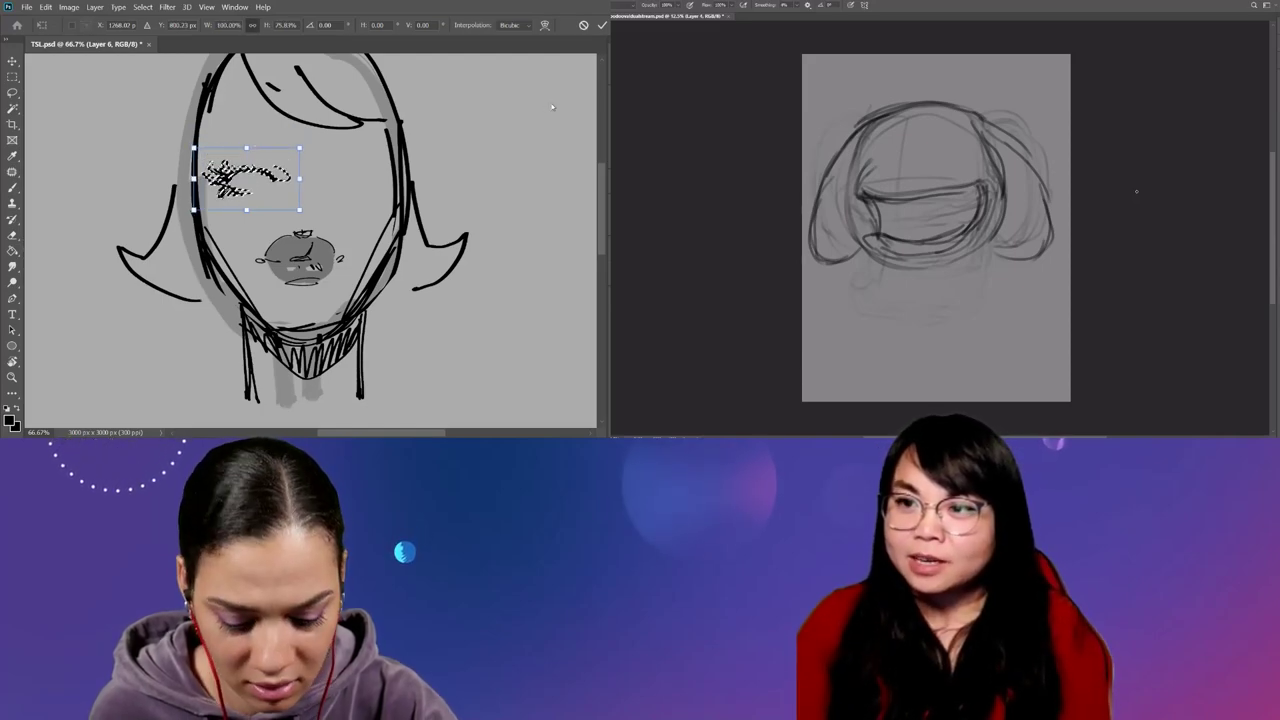
pyautogui.press('Return')
# Duplicate the eye, flip it horizontally, and place the copy on the right side.
pyautogui.hotkey('ctrl', 'j')
pyautogui.hotkey('ctrl', 't')
pyautogui.rightClick(256, 178)
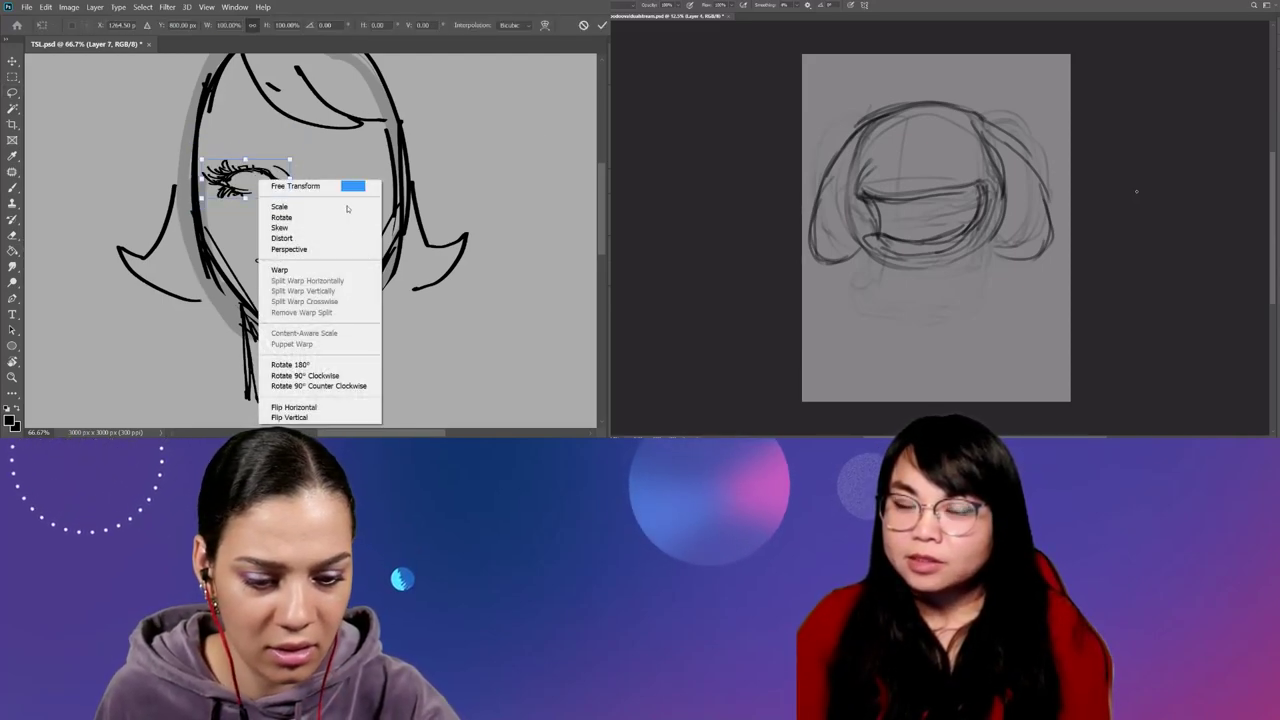
pyautogui.click(290, 408)
pyautogui.moveTo(290, 181); pyautogui.dragTo(399, 181)
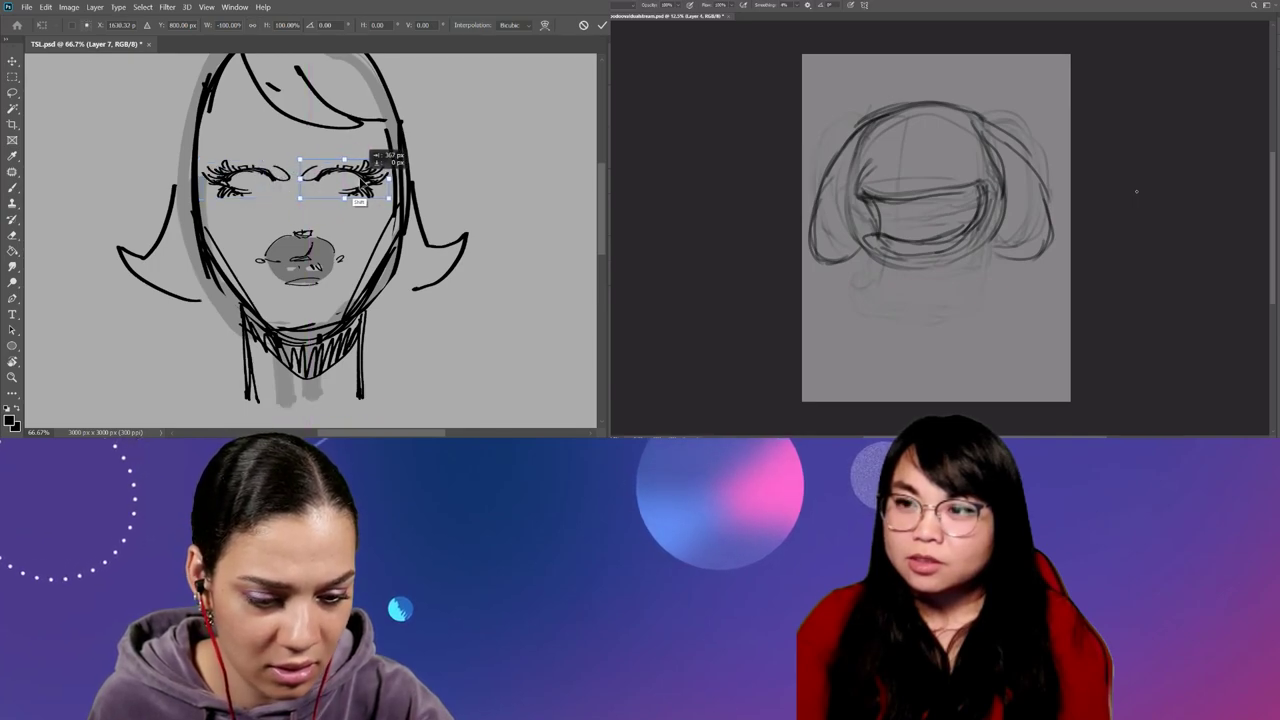
pyautogui.press('Return')
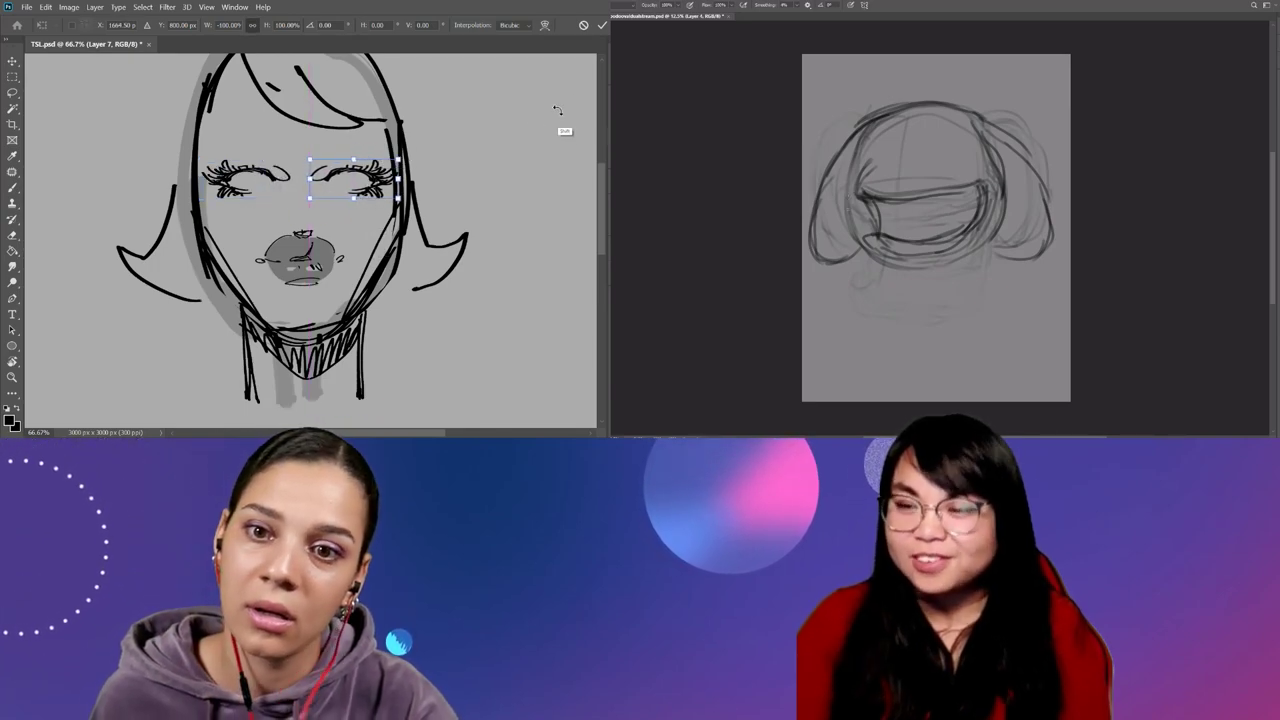
pyautogui.press('l')
pyautogui.hotkey('ctrl', '-')
pyautogui.hotkey('ctrl', '-')
pyautogui.hotkey('ctrl', '+')
pyautogui.hotkey('ctrl', '+')
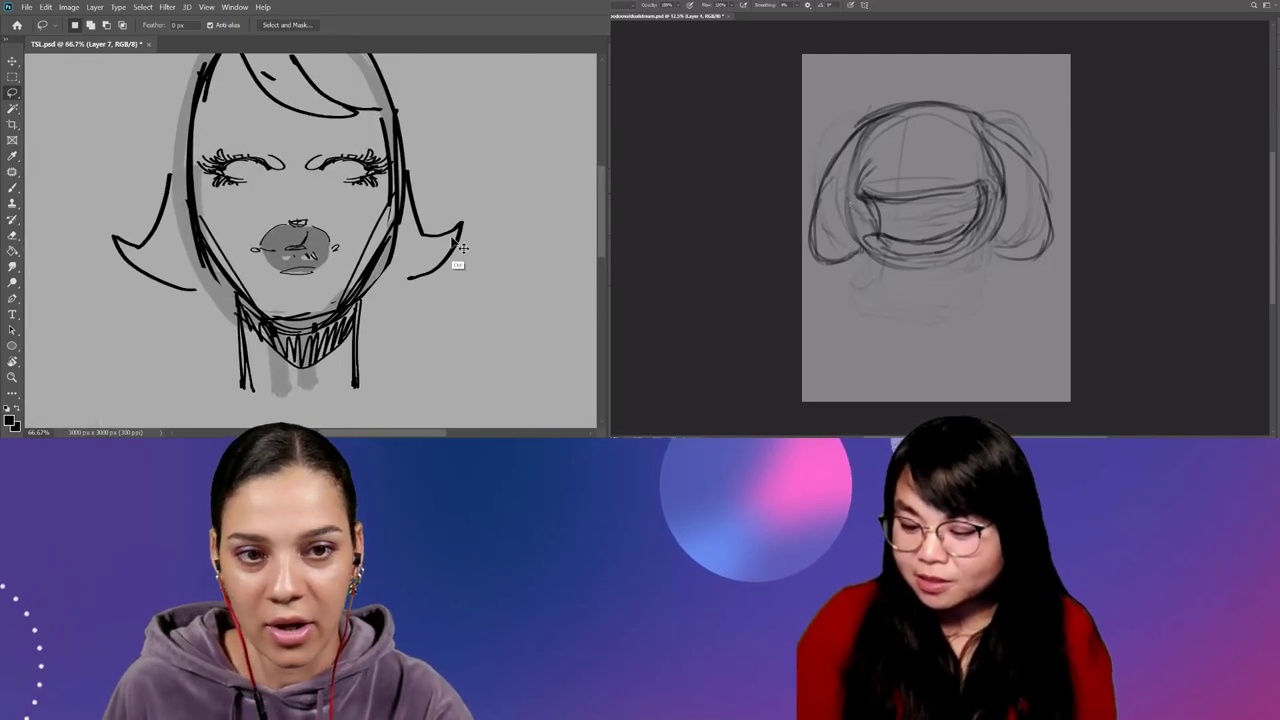
pyautogui.hotkey('ctrl', '-')
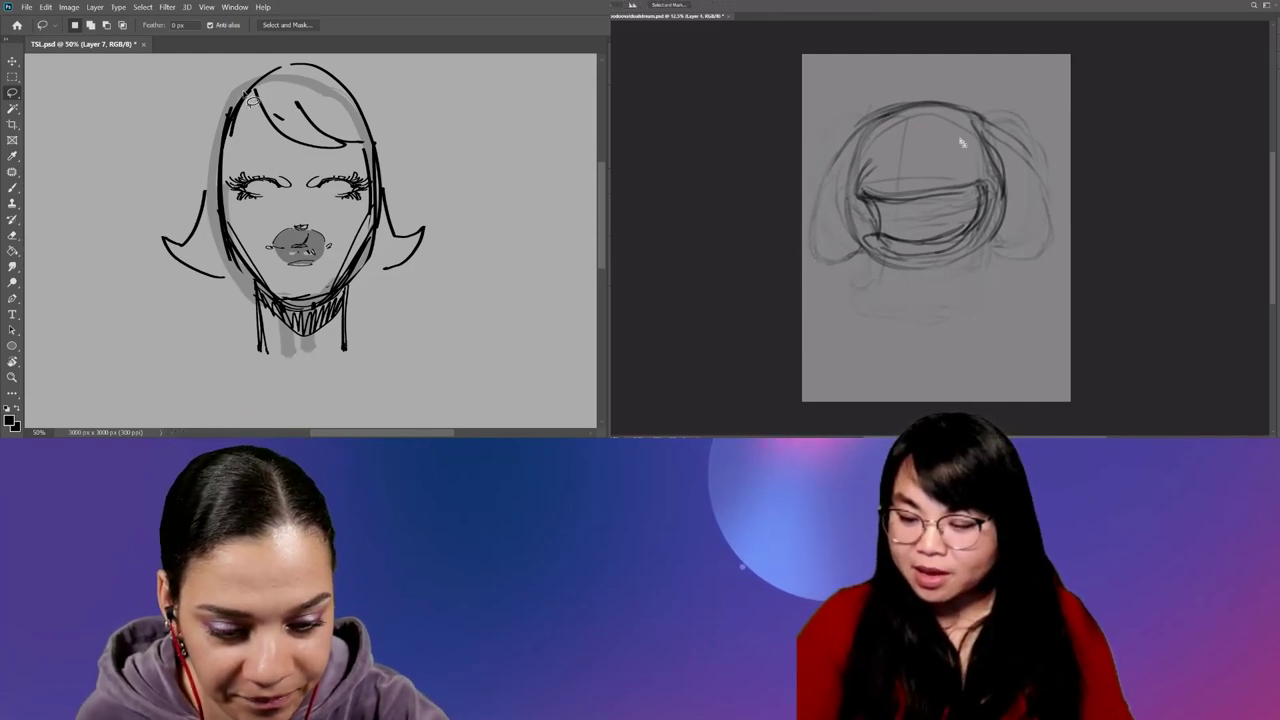
# Add curled flick strokes to both hair tips and tidy them with the Eraser.
pyautogui.press('b')
pyautogui.hotkey('ctrl', 'd')
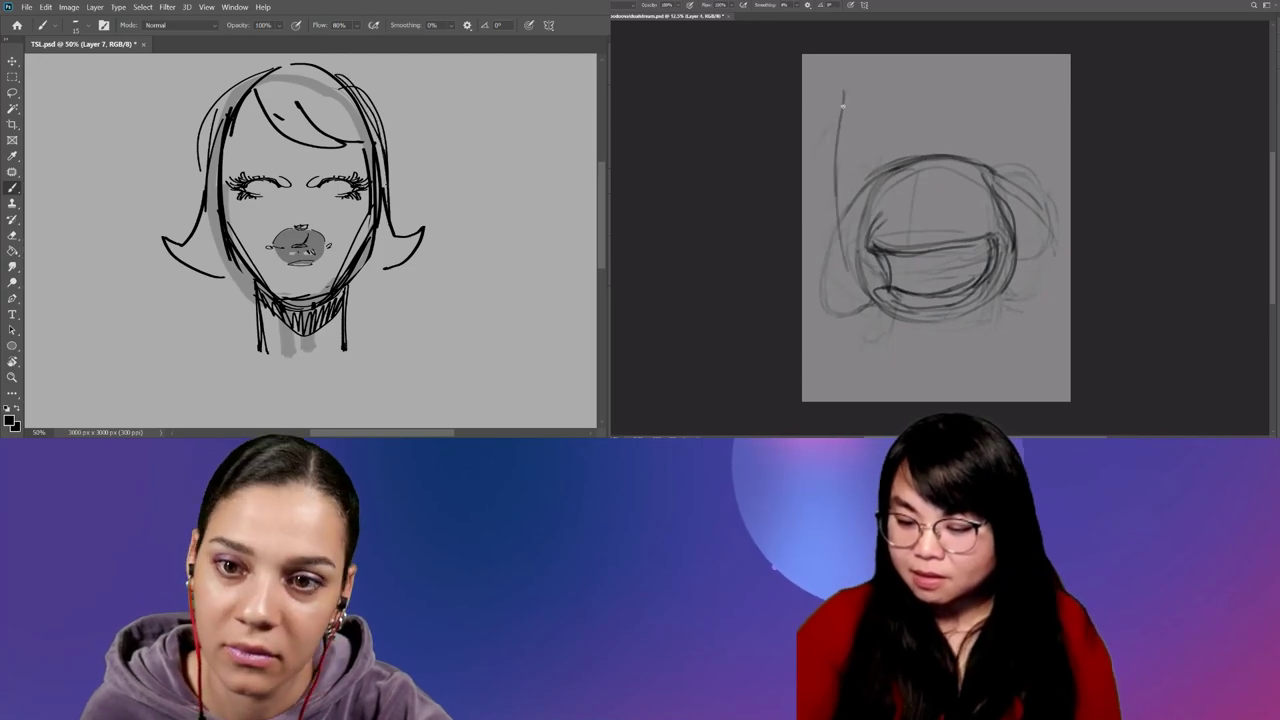
pyautogui.hotkey('ctrl', '-')
pyautogui.hotkey('ctrl', '+')
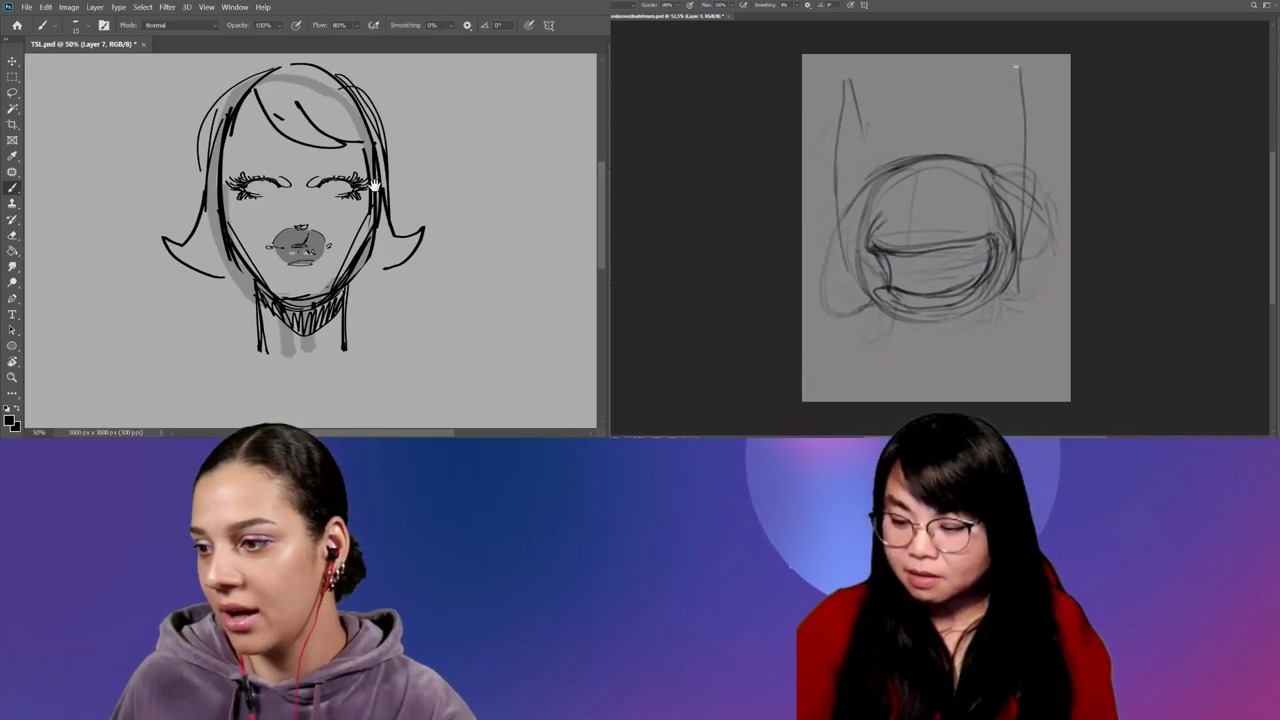
pyautogui.scroll(2, 492, 55)
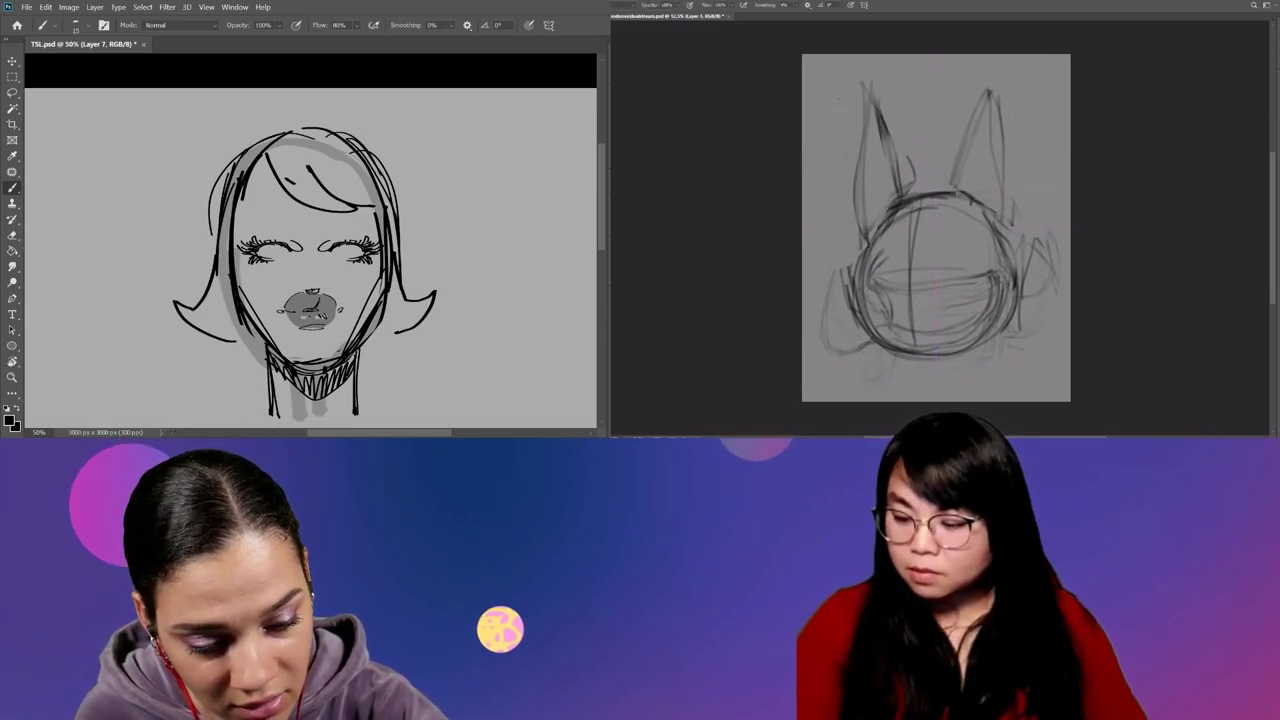
pyautogui.moveTo(182, 322); pyautogui.dragTo(236, 338)
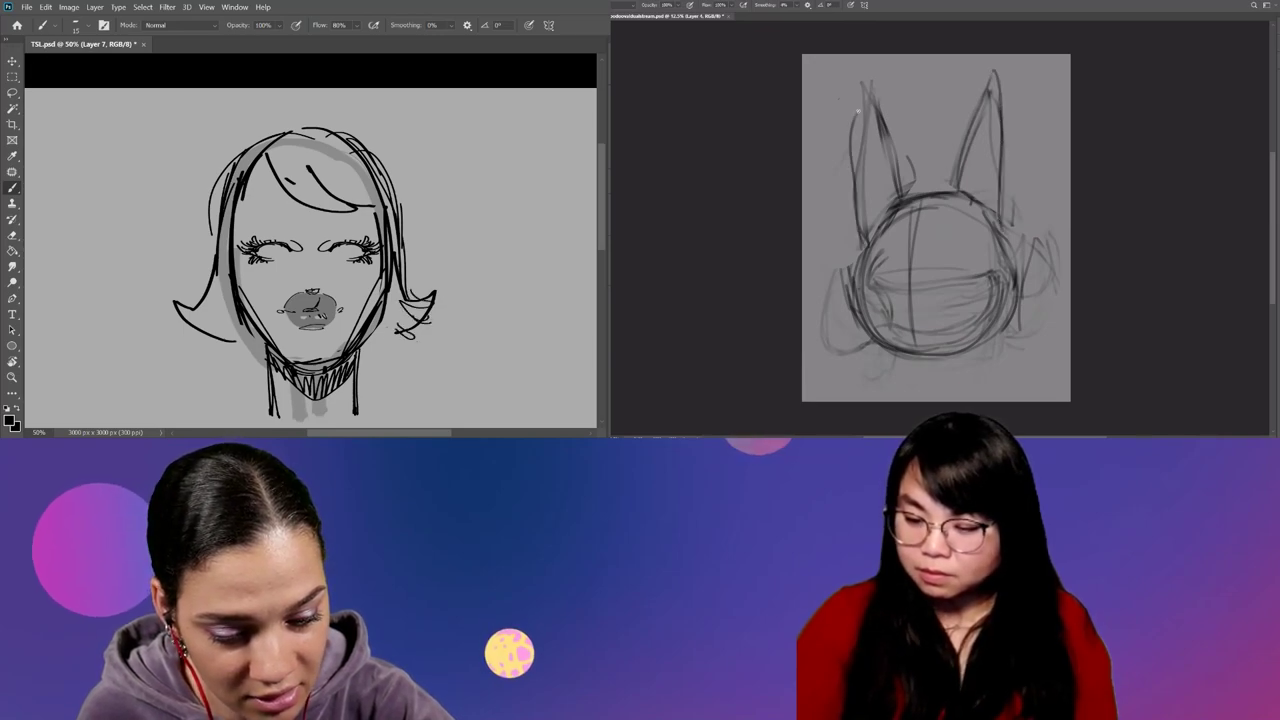
pyautogui.moveTo(428, 300); pyautogui.dragTo(392, 336)
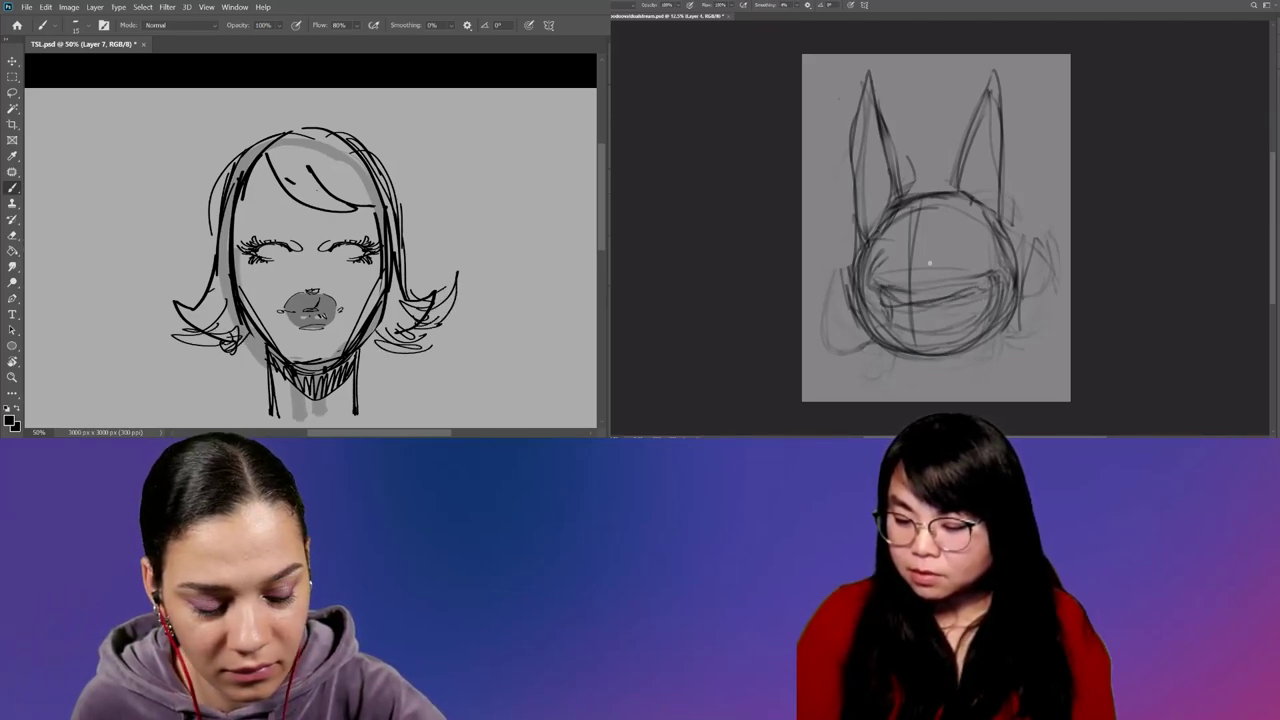
pyautogui.press('e')
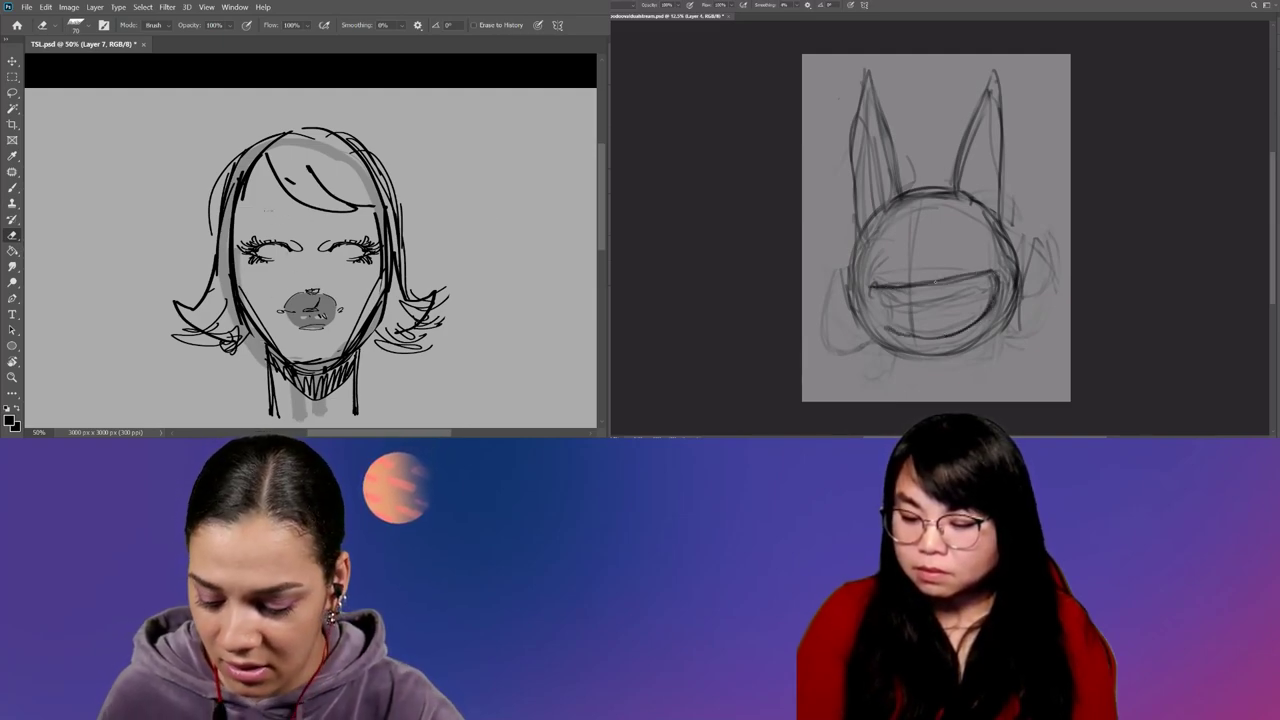
pyautogui.press('b')
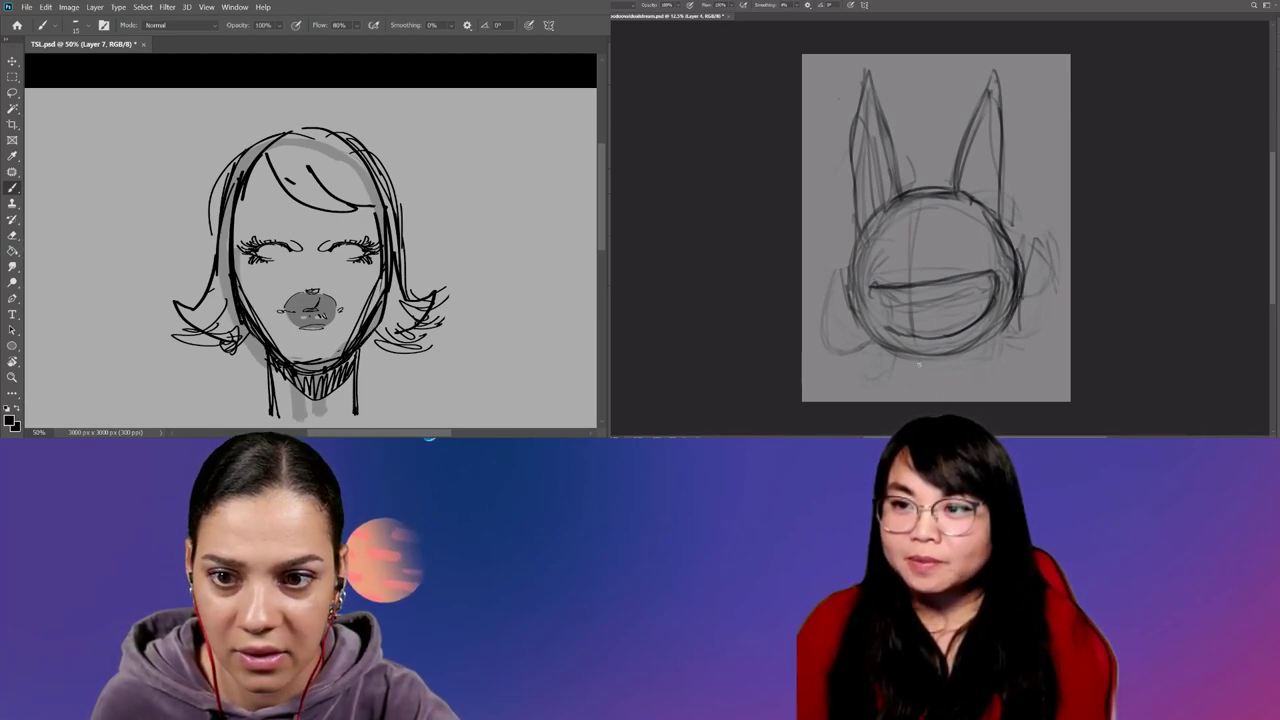
# Move the selected mouth slightly lower on the face.
pyautogui.hotkey('ctrl', '+')
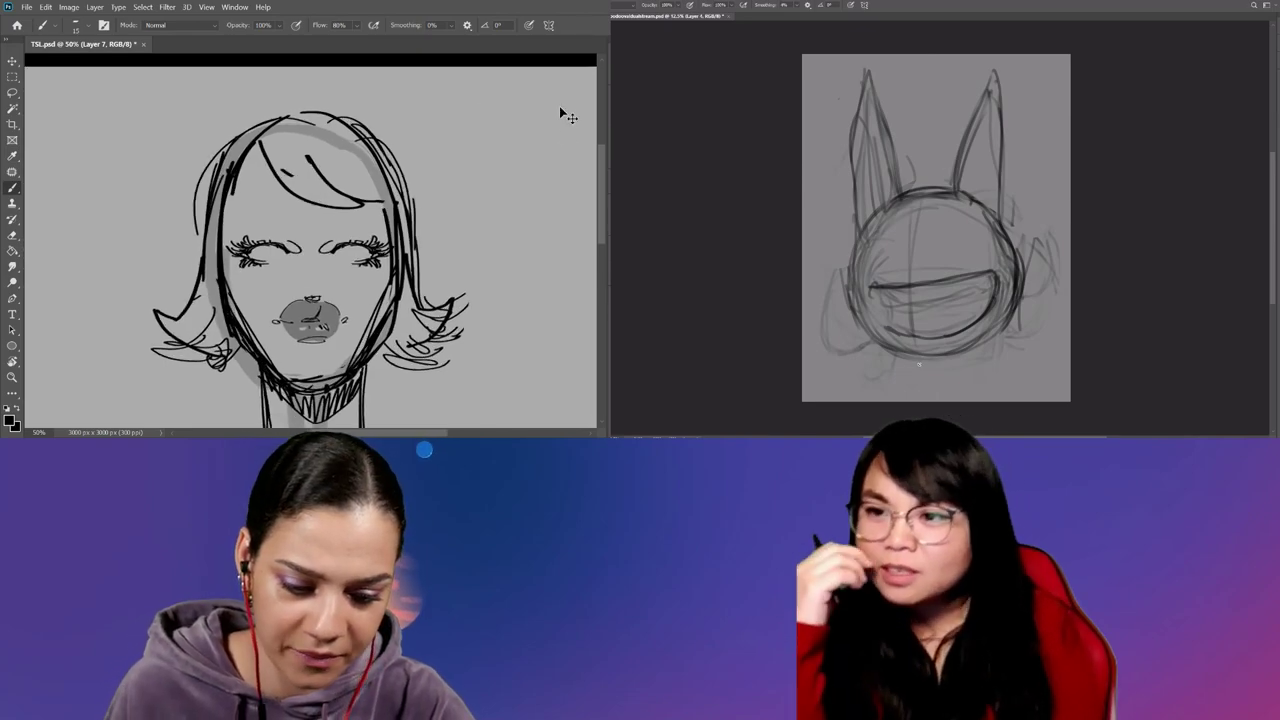
pyautogui.press('l')
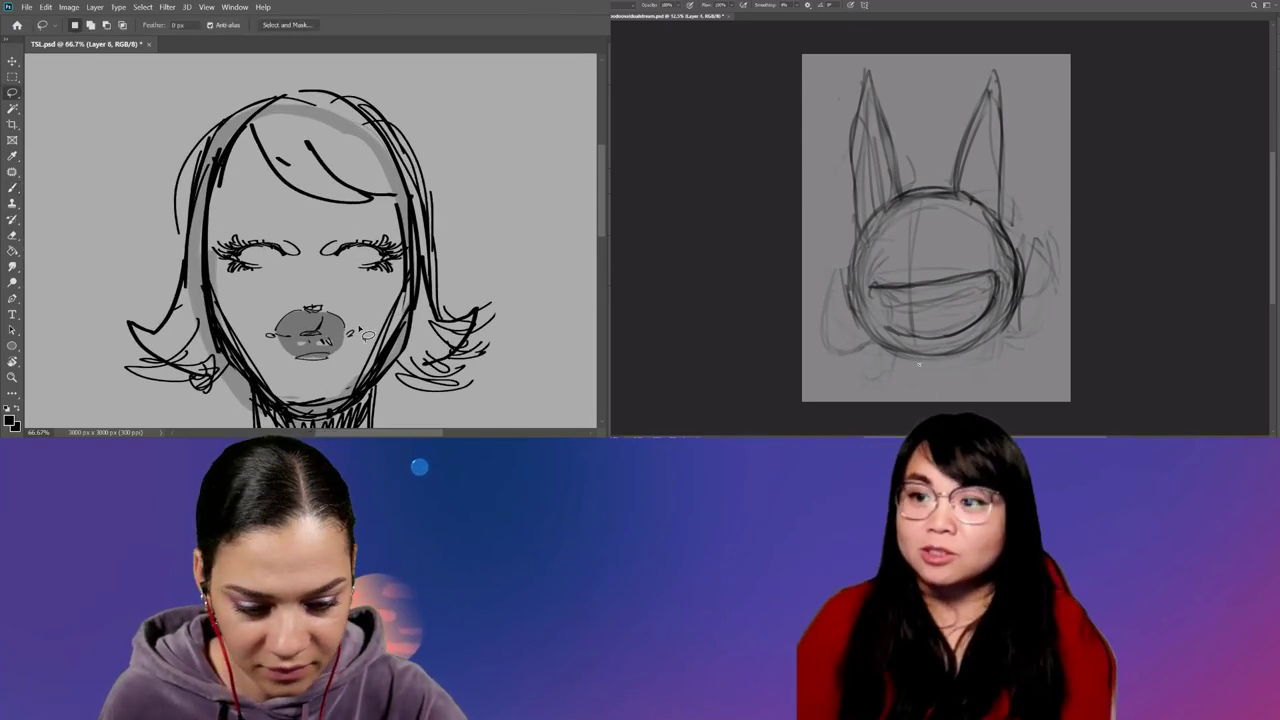
pyautogui.hotkey('ctrl', 't')
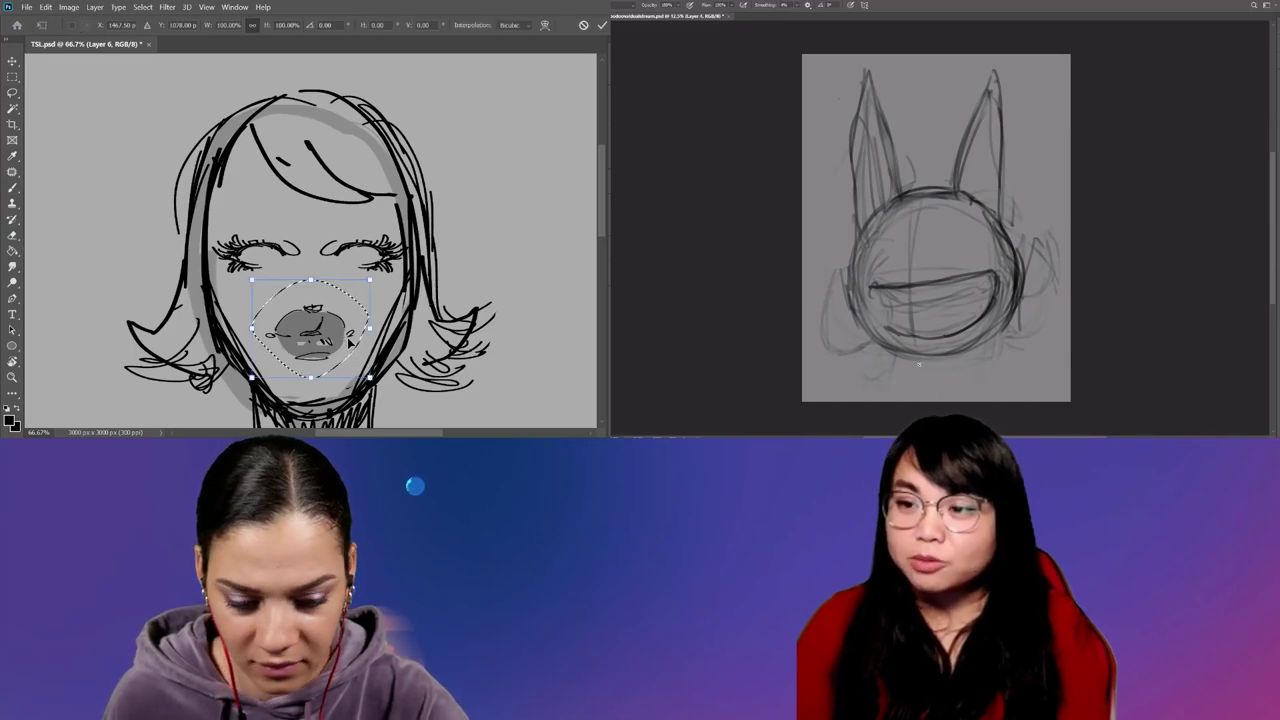
pyautogui.moveTo(348, 335); pyautogui.dragTo(350, 352)
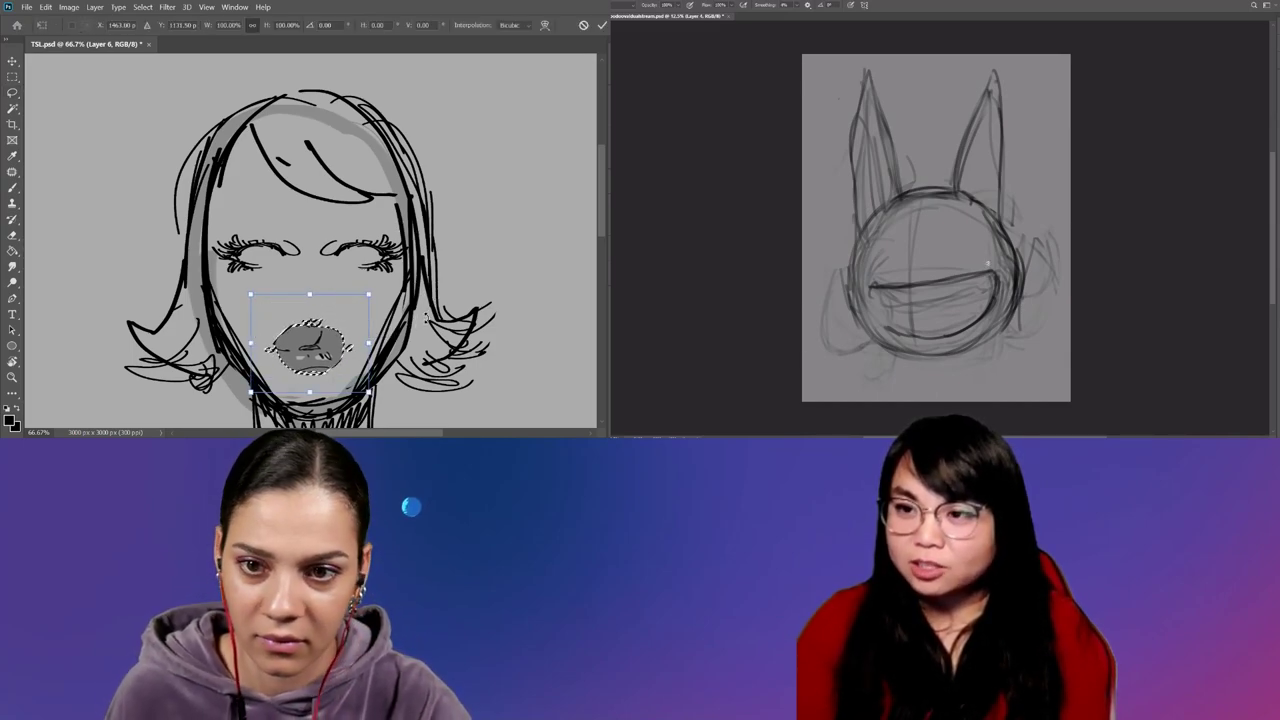
pyautogui.press('Return')
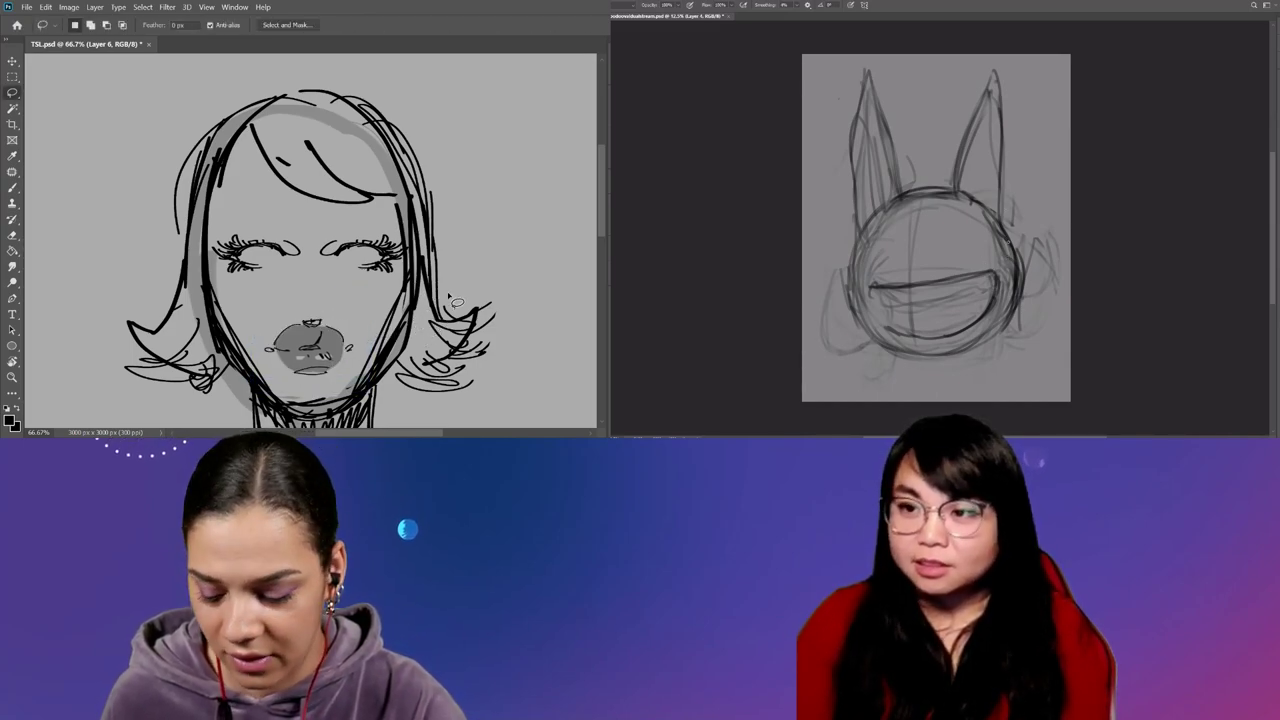
pyautogui.hotkey('ctrl', '1')
pyautogui.press('b')
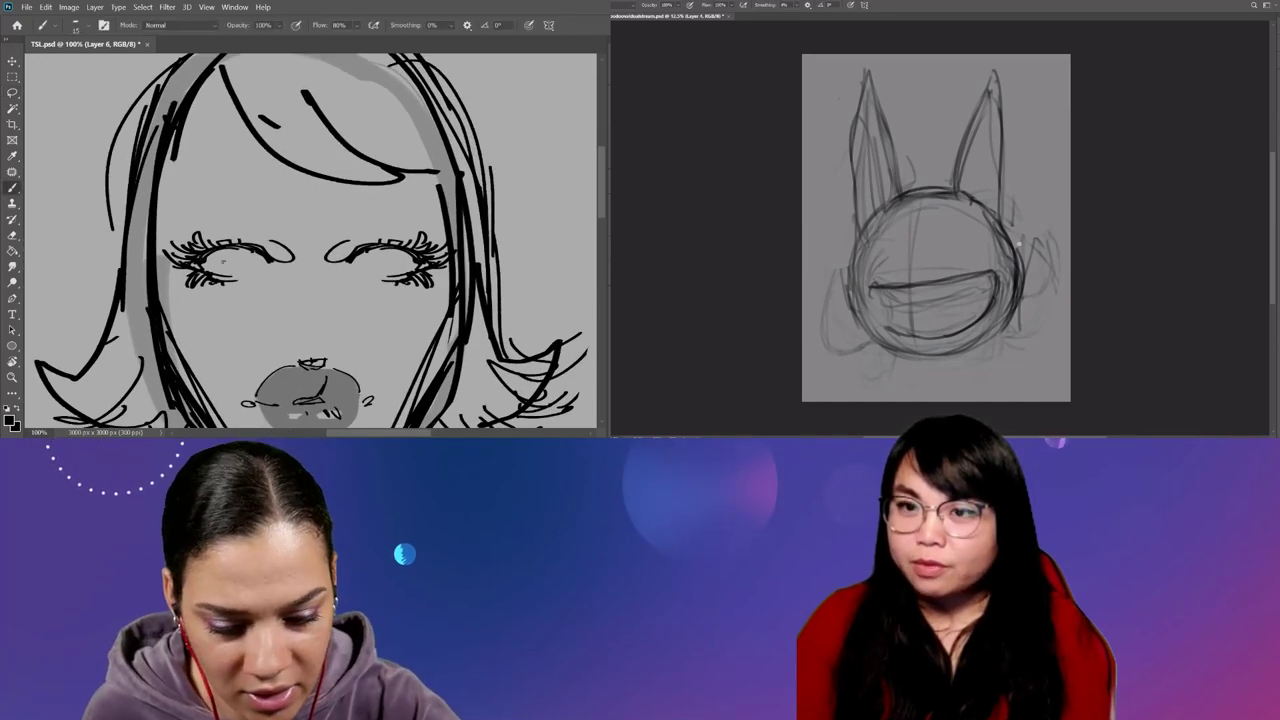
# Draw a short nose line below the eyes.
pyautogui.moveTo(316, 288); pyautogui.dragTo(334, 226)
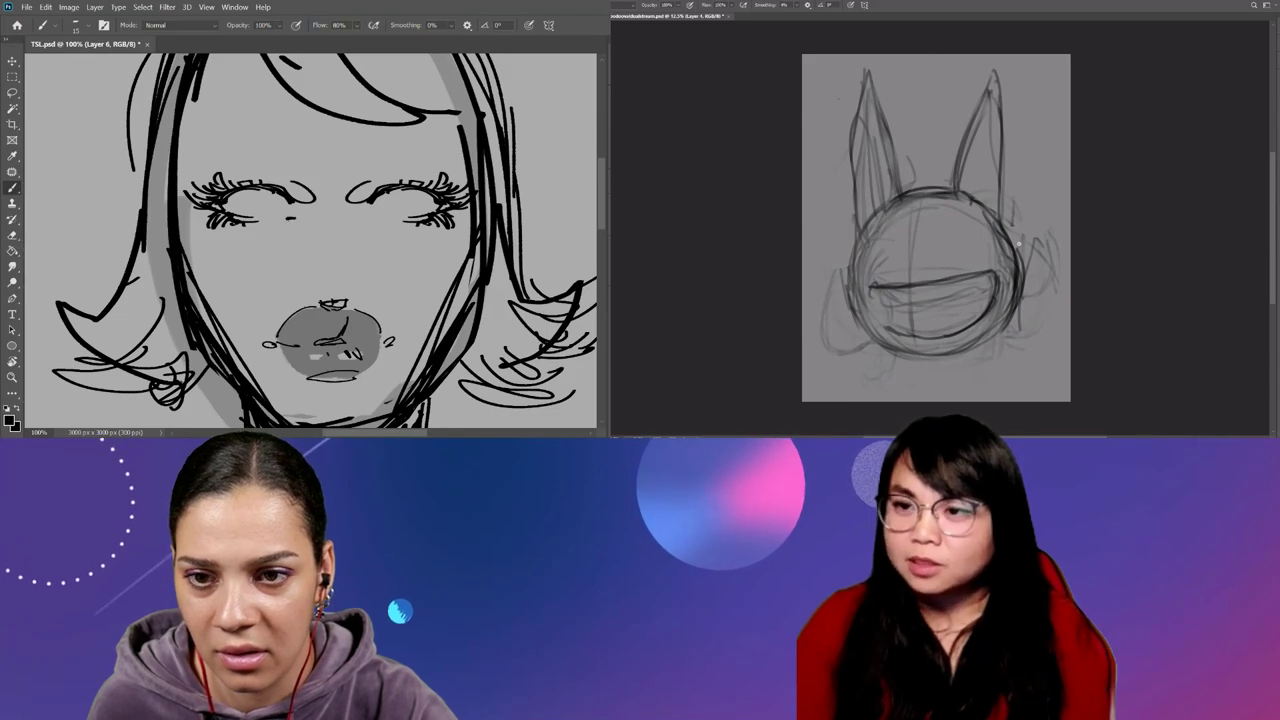
pyautogui.moveTo(291, 218); pyautogui.dragTo(265, 235)
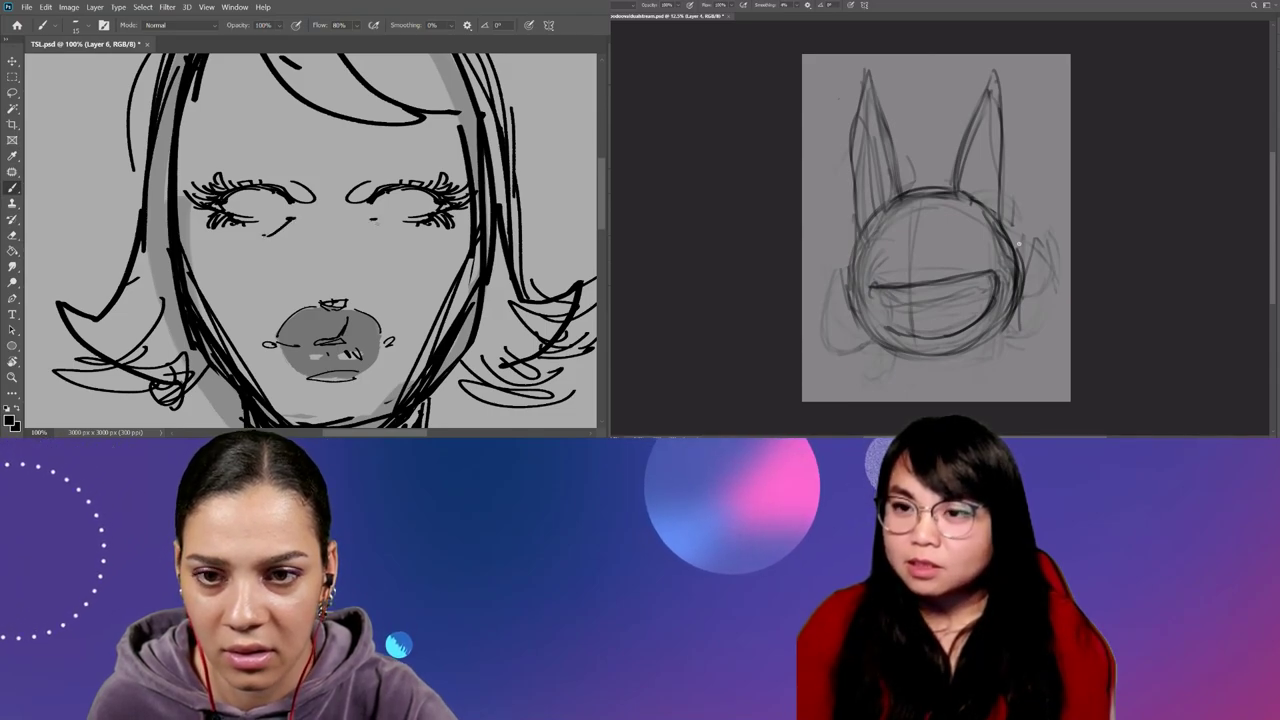
pyautogui.moveTo(487, 303); pyautogui.dragTo(505, 243)
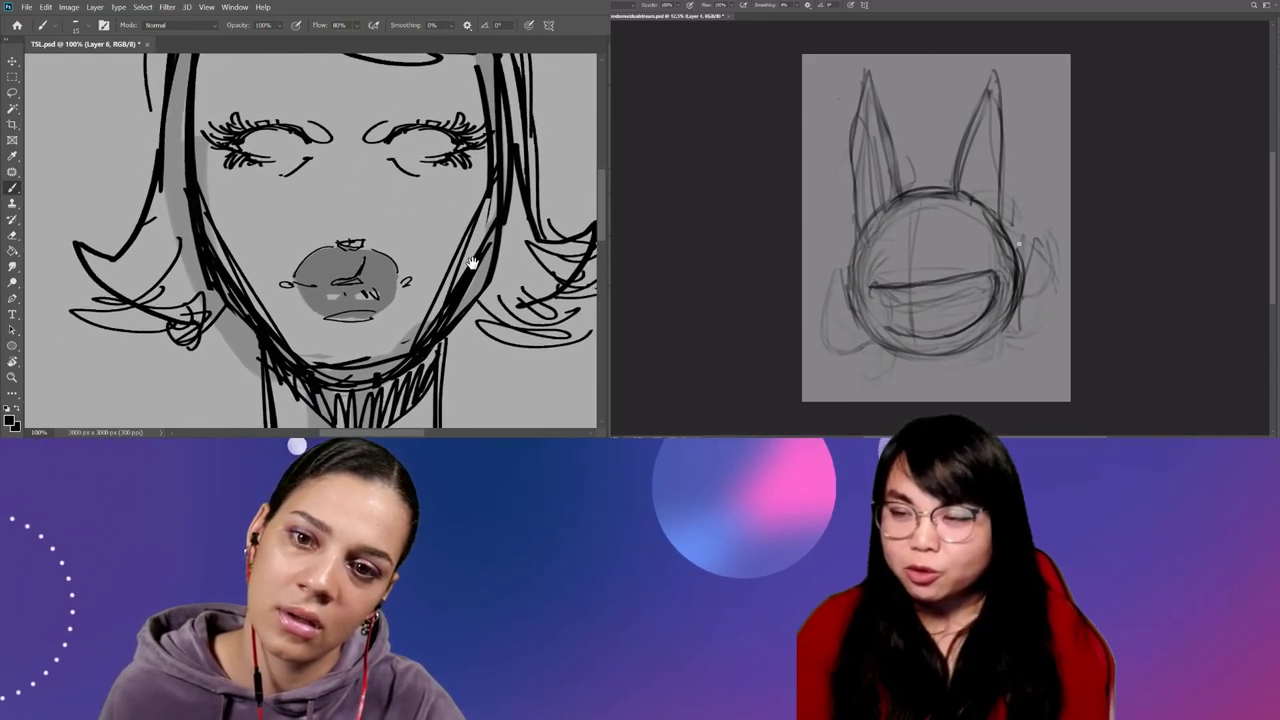
pyautogui.scroll(-2, 505, 243)
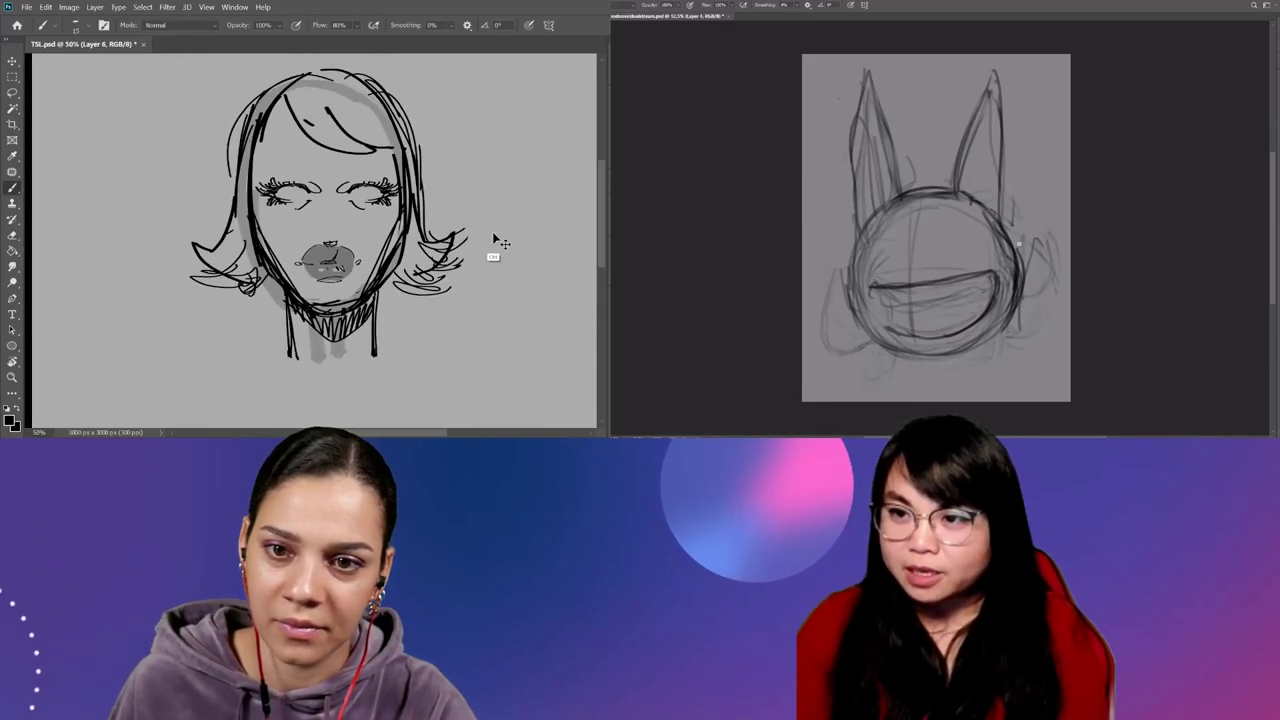
pyautogui.scroll(2, 491, 249)
# Redraw both shoulders as longer curving lines below the neck.
pyautogui.moveTo(491, 249)
pyautogui.mouseDown()
pyautogui.moveTo(489, 165)
pyautogui.moveTo(511, 134)
pyautogui.mouseUp()
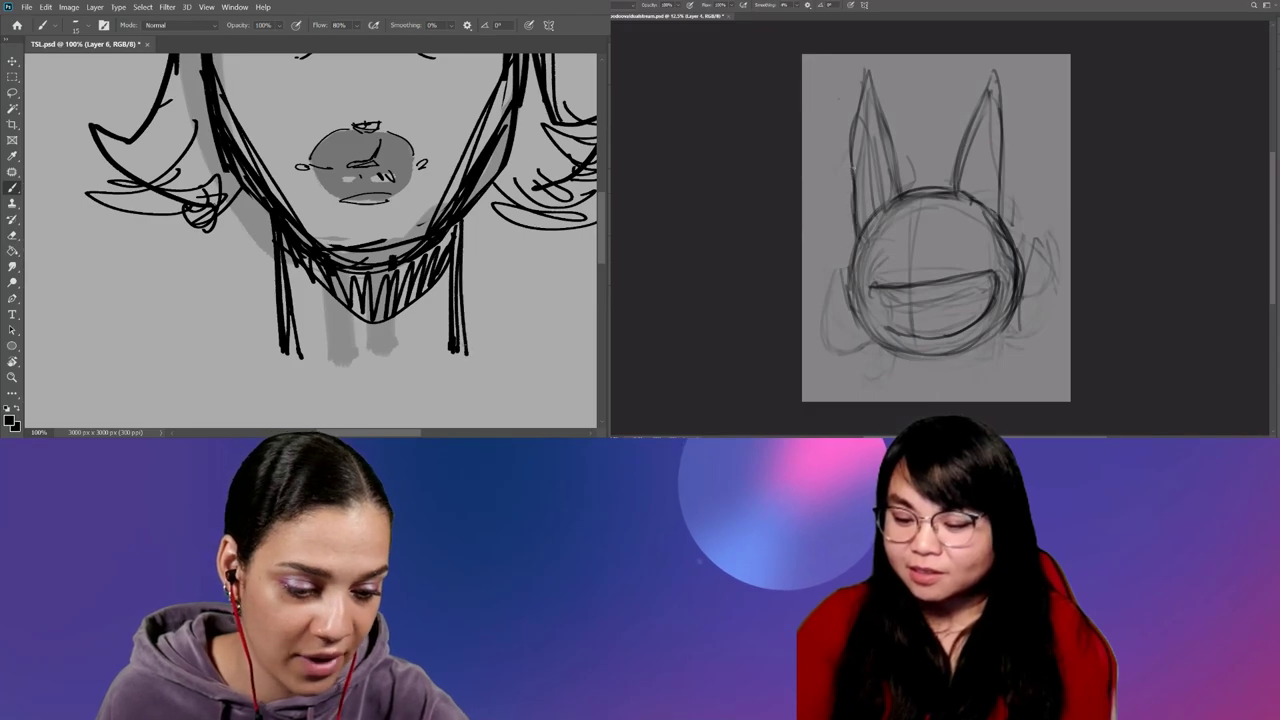
pyautogui.scroll(-1, 475, 341)
pyautogui.scroll(-2, 475, 341)
pyautogui.scroll(1, 476, 342)
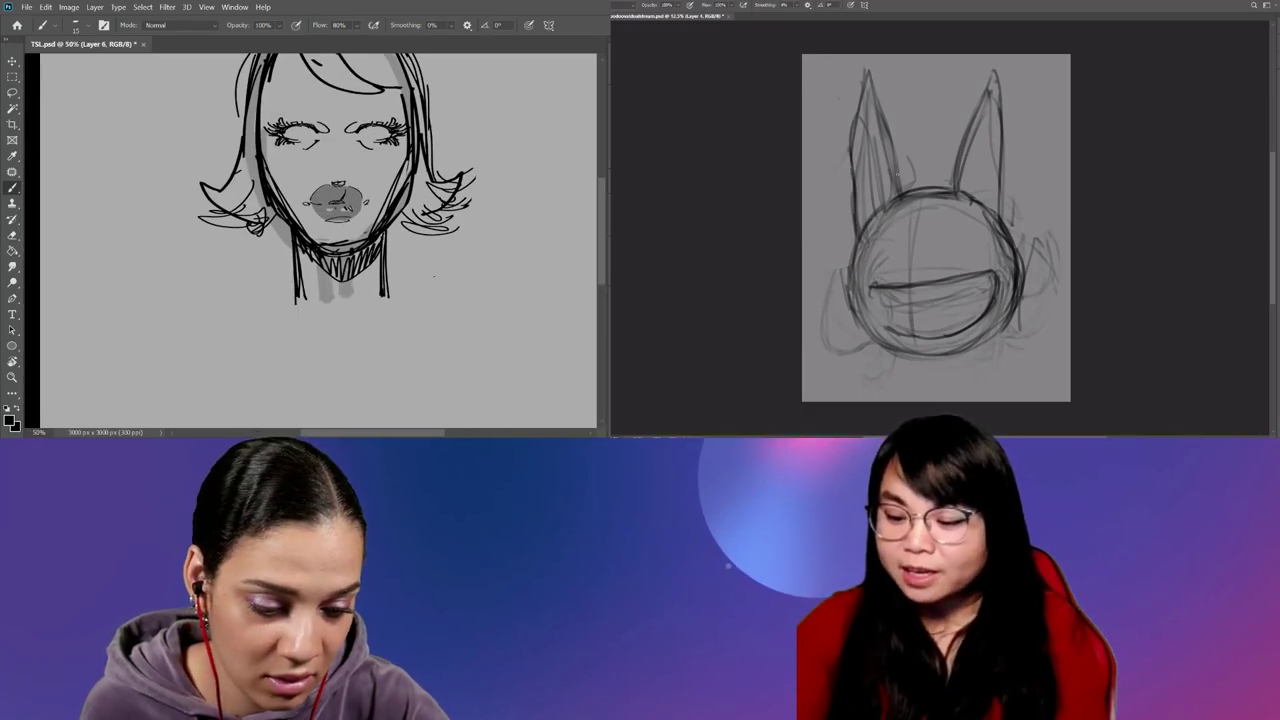
pyautogui.scroll(-1, 440, 310)
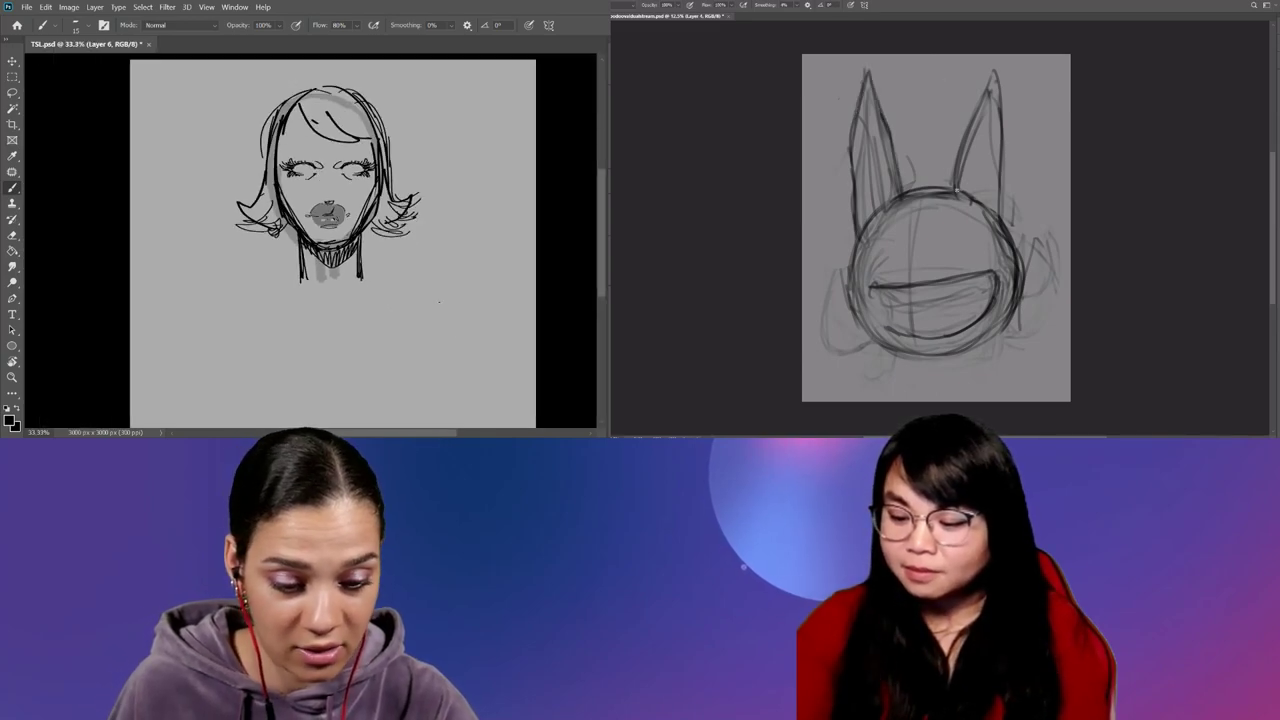
pyautogui.moveTo(314, 329); pyautogui.dragTo(340, 229)
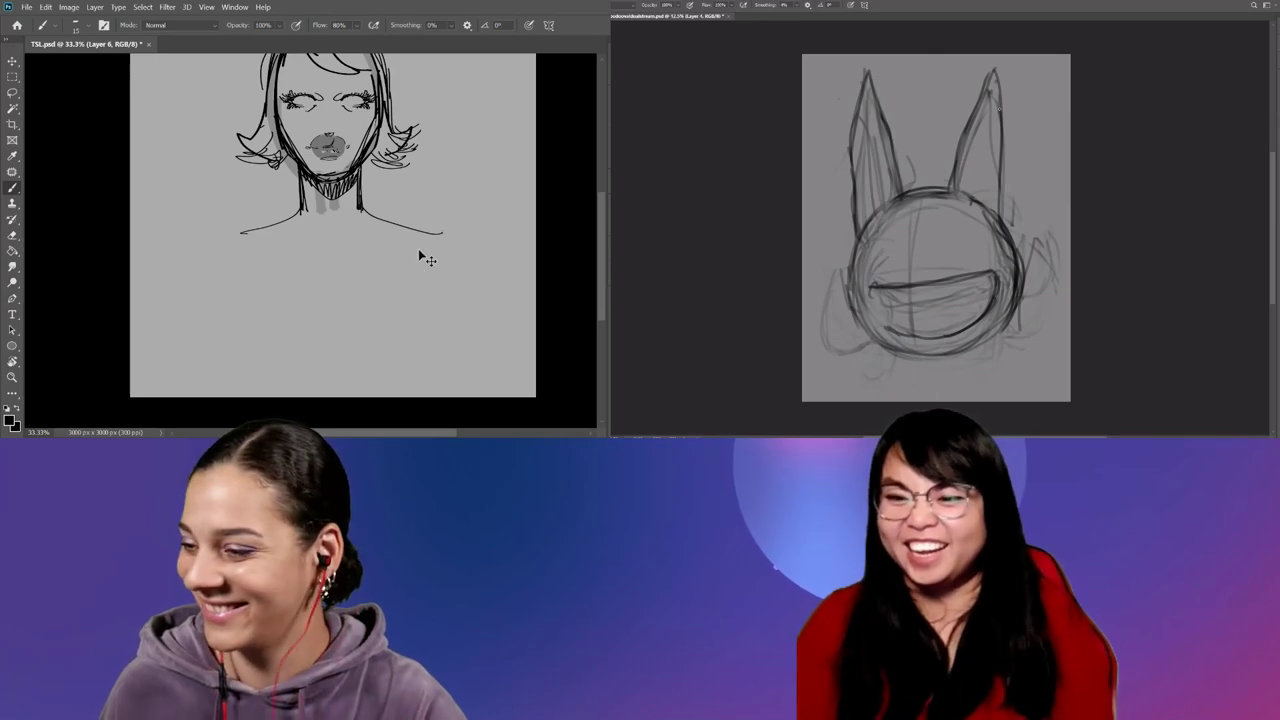
pyautogui.hotkey('ctrl', 'z')
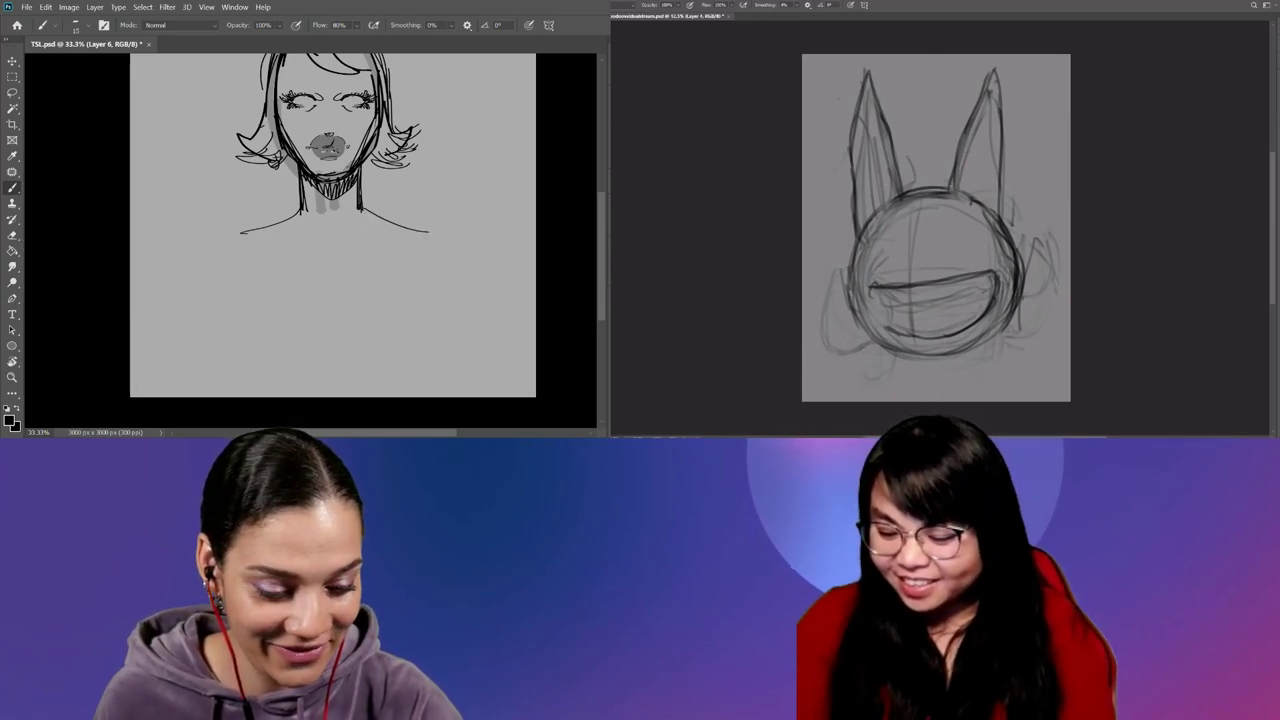
pyautogui.moveTo(430, 232); pyautogui.dragTo(458, 267)
pyautogui.moveTo(240, 232); pyautogui.dragTo(203, 263)
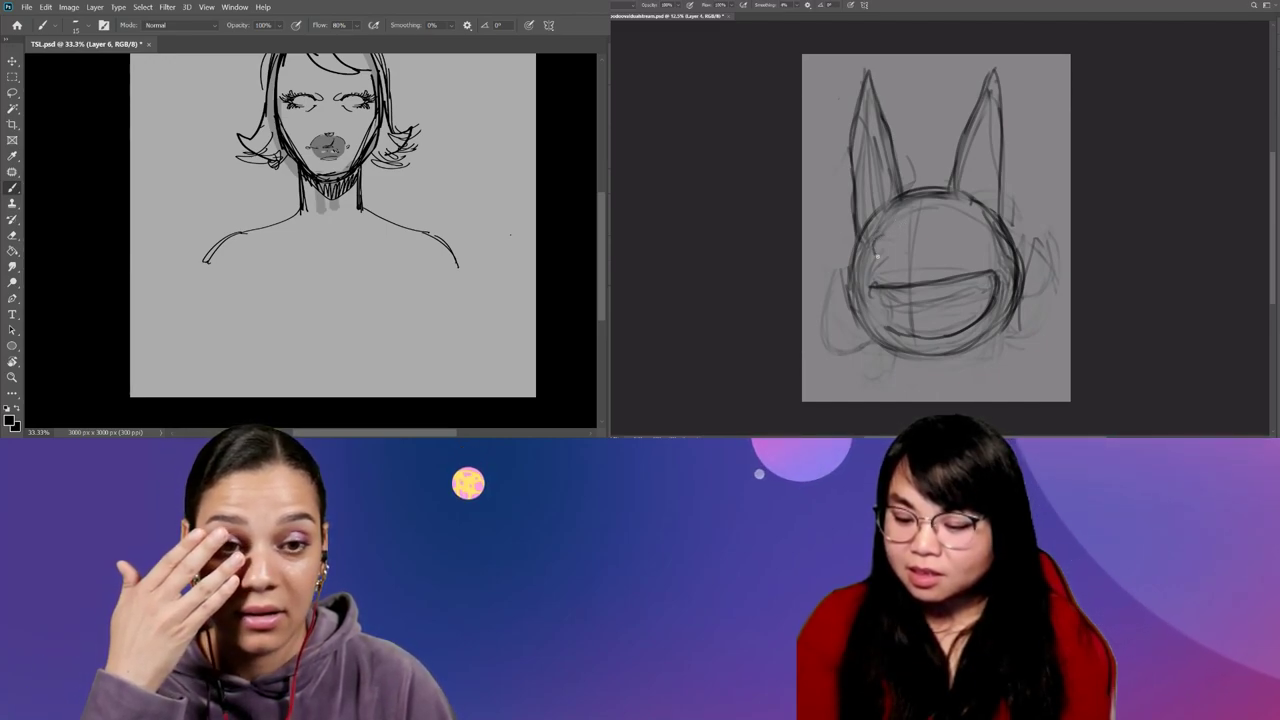
# Draw the bunny's two eye circles and a line down from the portrait's neck.
pyautogui.moveTo(885, 237); pyautogui.dragTo(878, 238)
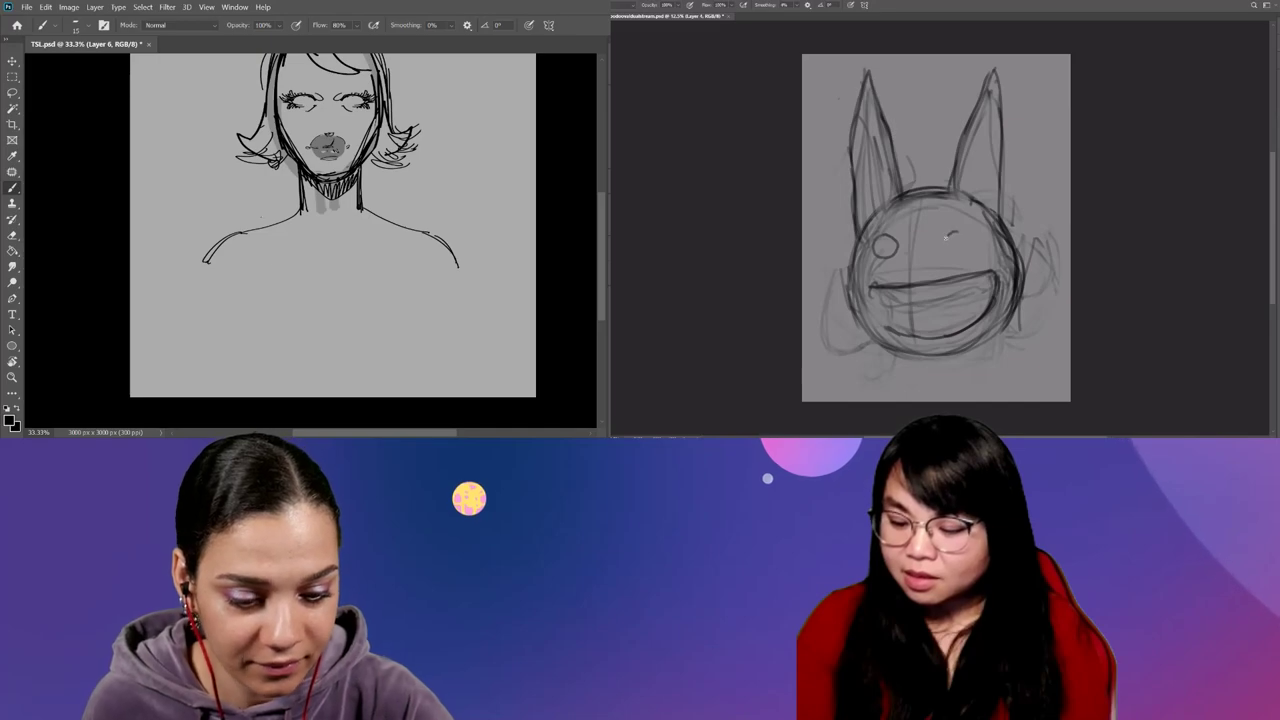
pyautogui.moveTo(957, 233); pyautogui.dragTo(958, 235)
pyautogui.moveTo(321, 206); pyautogui.dragTo(324, 240)
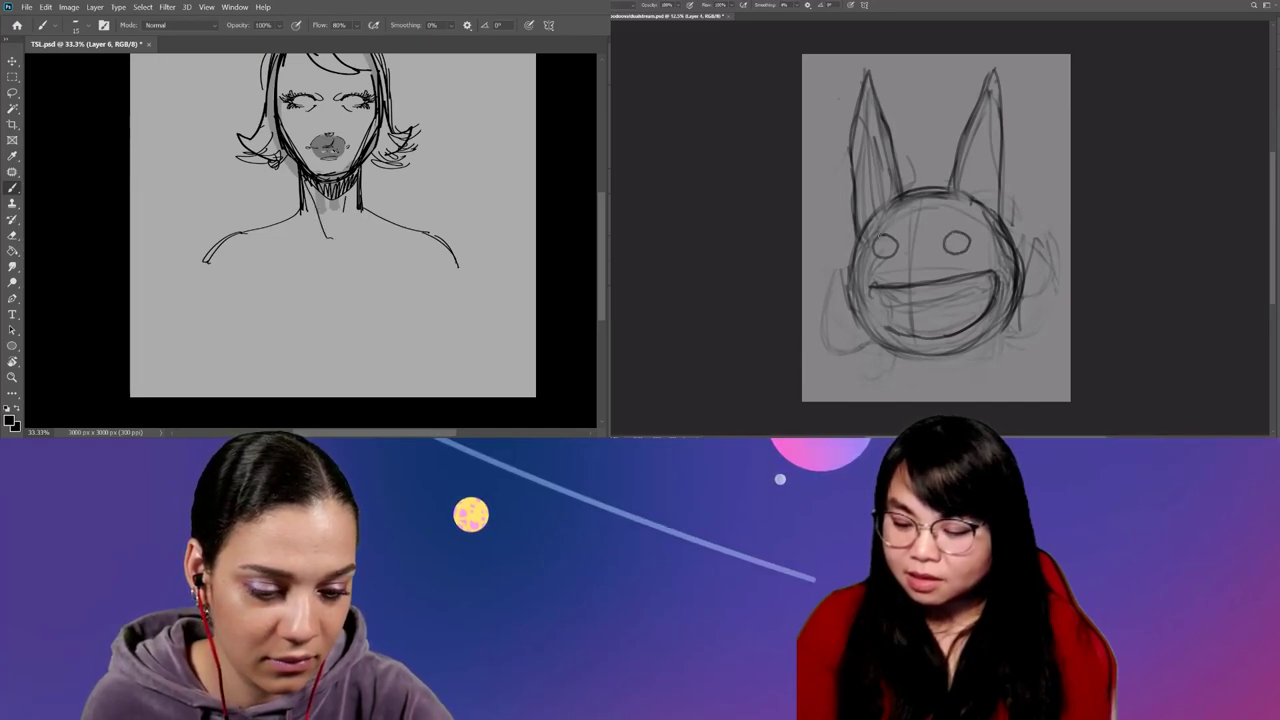
pyautogui.rightClick(1041, 238)
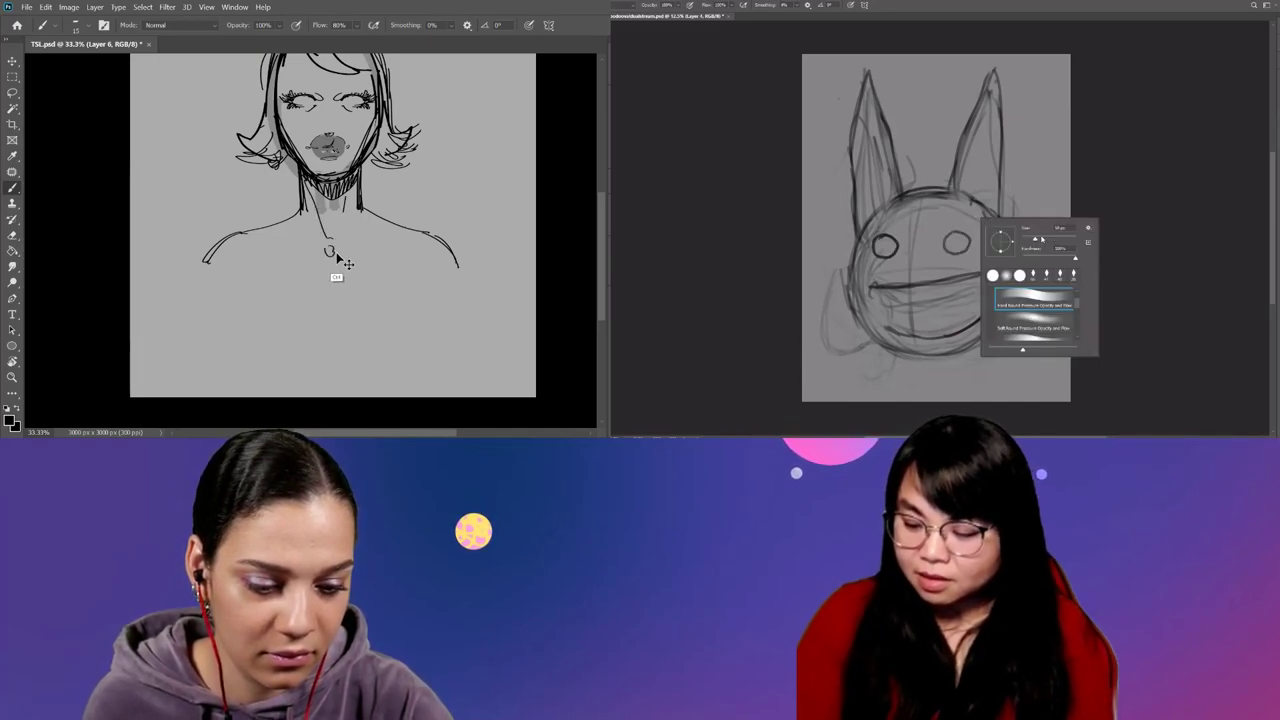
pyautogui.press('Return')
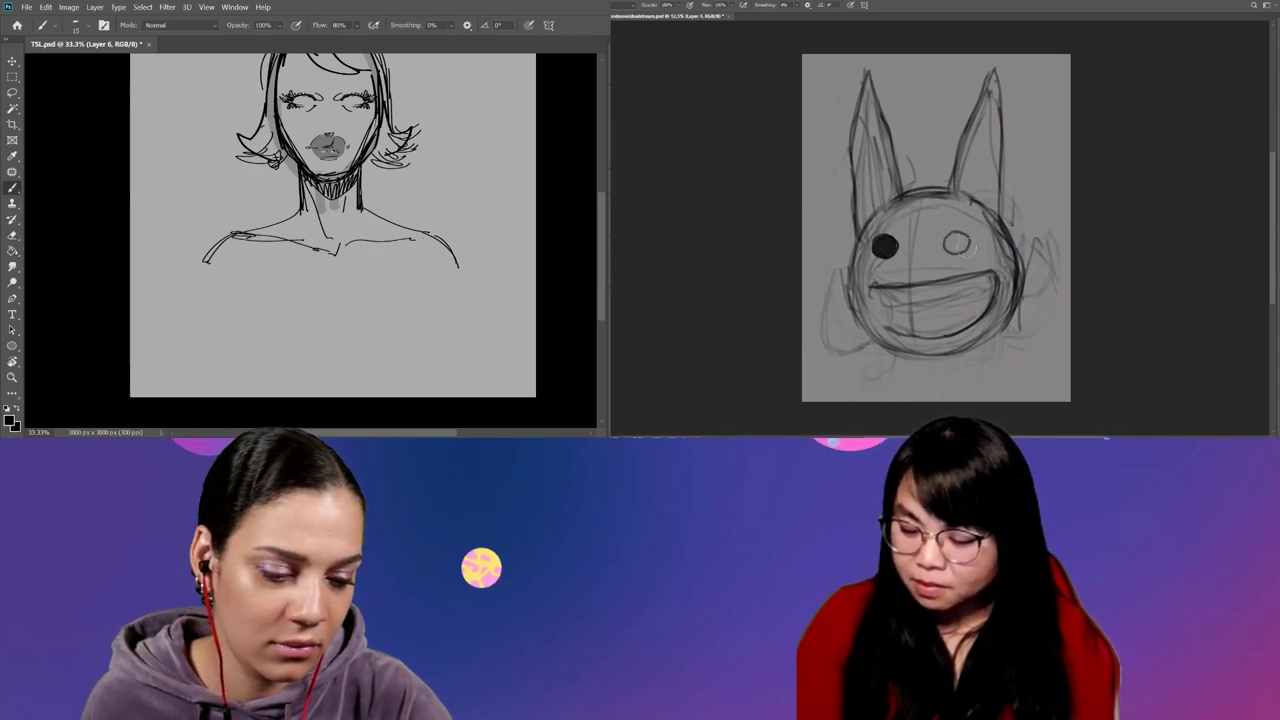
pyautogui.moveTo(437, 180); pyautogui.dragTo(412, 211)
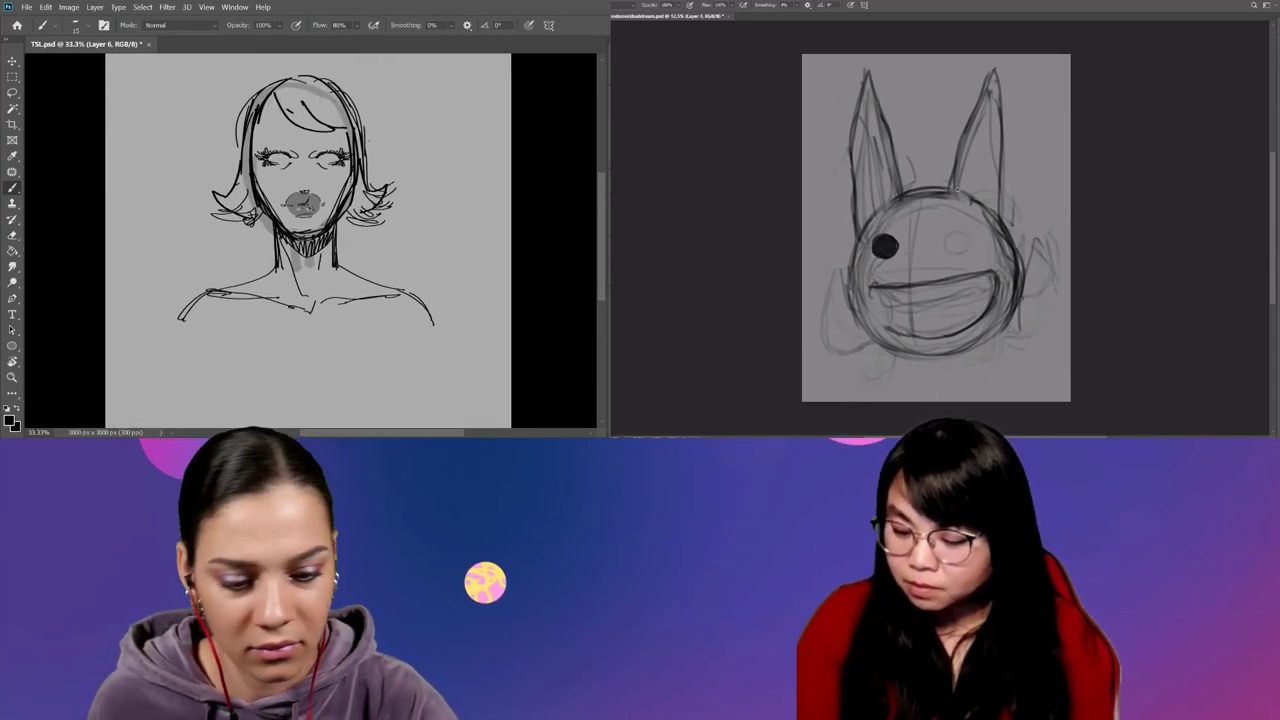
# Dab a solid black dot to fill the bunny's right eye.
pyautogui.click(970, 243)
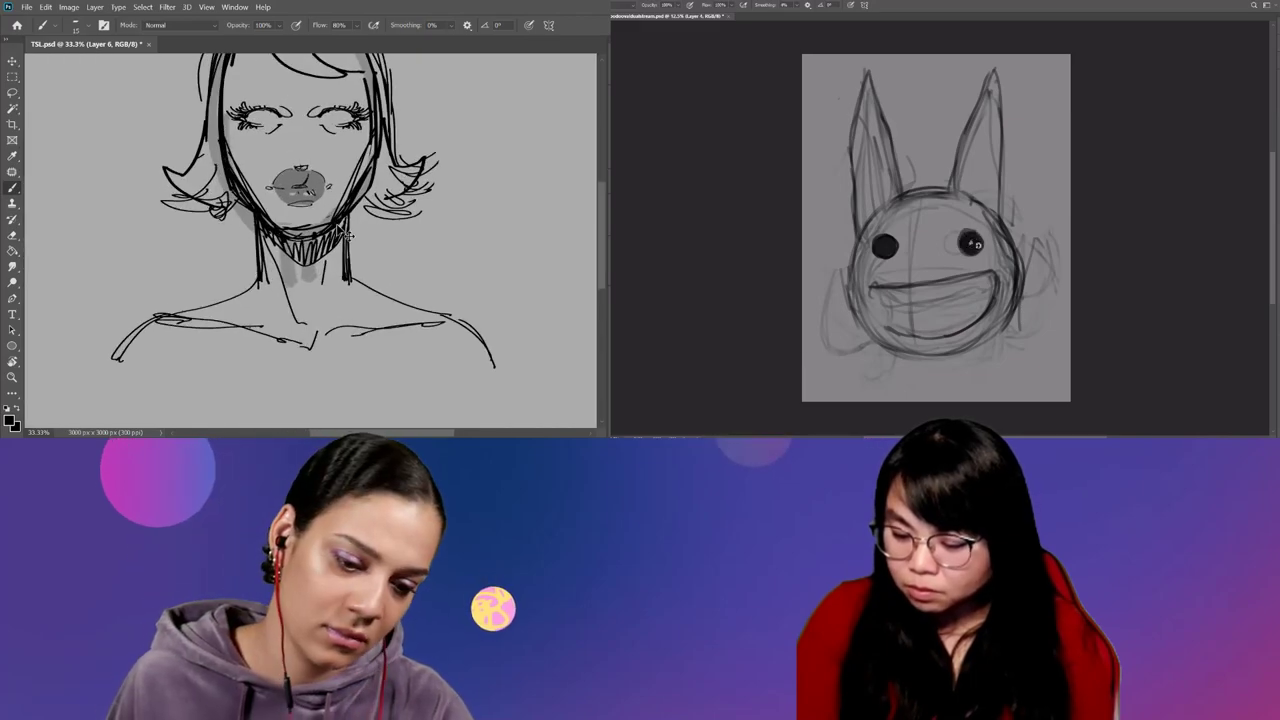
pyautogui.hotkey('ctrl', '+')
pyautogui.press('e')
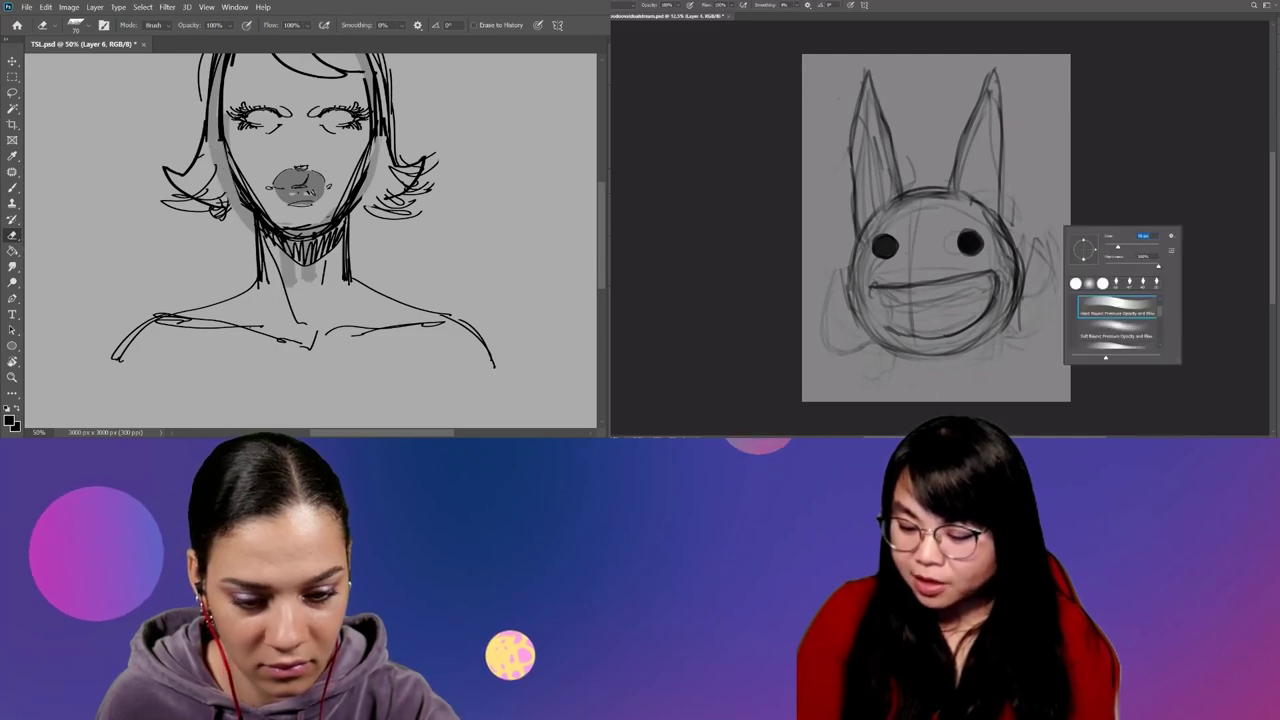
pyautogui.moveTo(315, 138); pyautogui.dragTo(315, 215)
# Rework the bunny's zigzag teeth with the brush and check the whole head.
pyautogui.press('b')
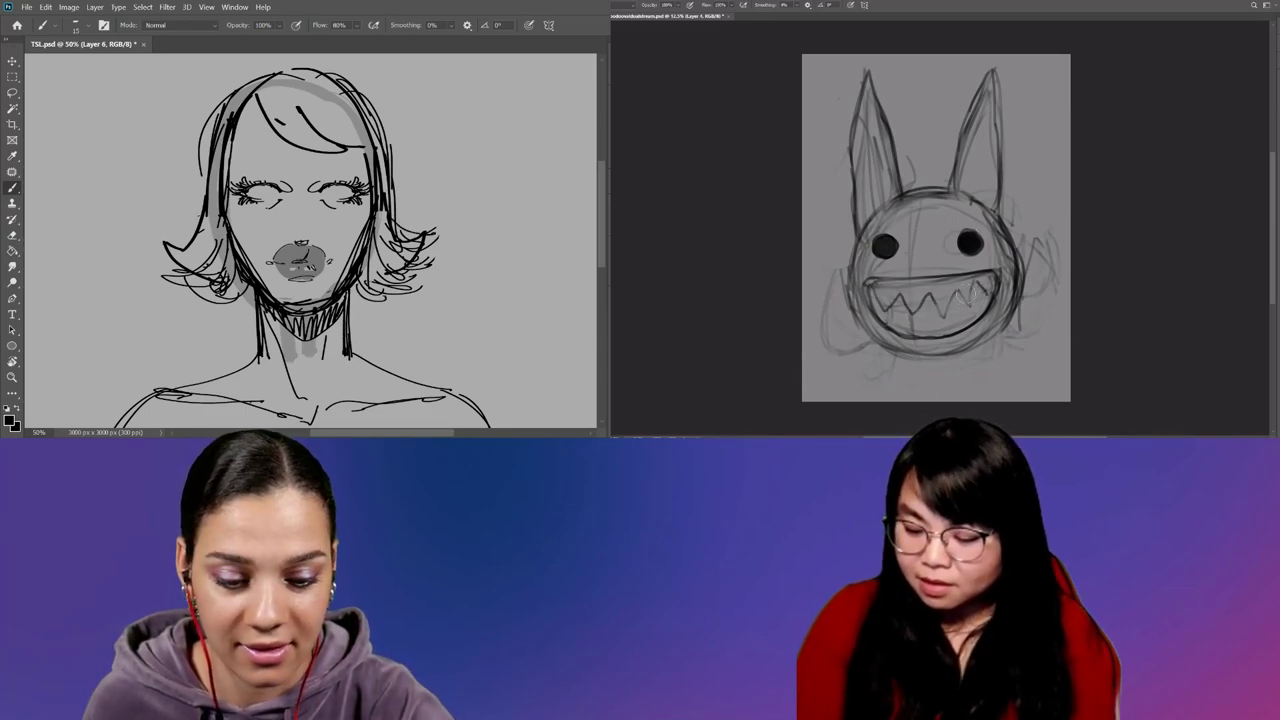
pyautogui.moveTo(935, 305); pyautogui.dragTo(888, 305)
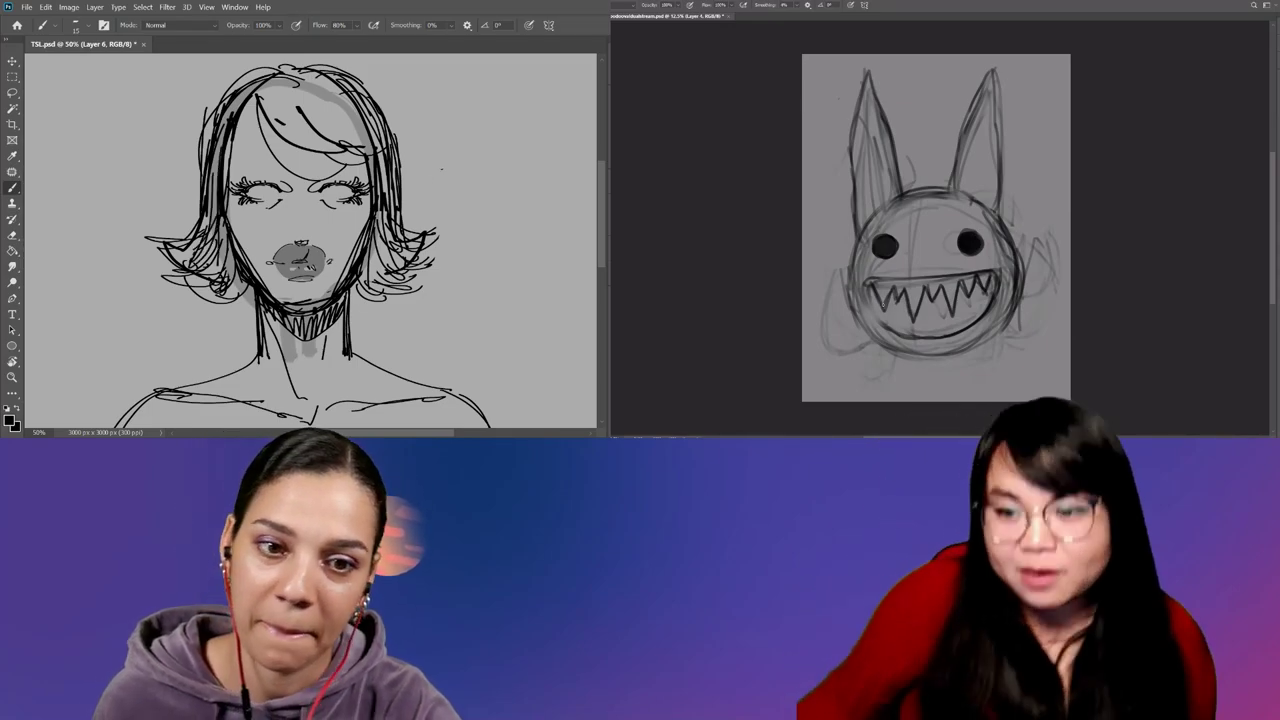
pyautogui.hotkey('ctrl', '+')
pyautogui.hotkey('ctrl', '+')
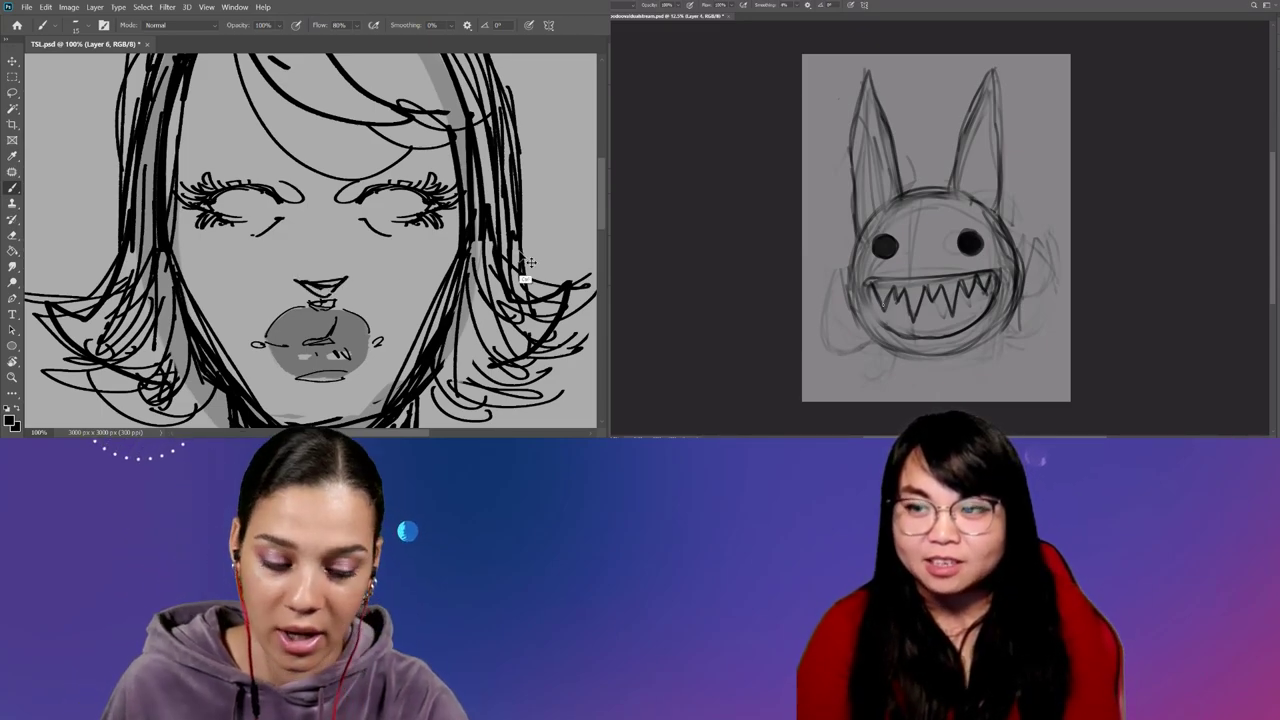
pyautogui.hotkey('ctrl', '-')
pyautogui.hotkey('ctrl', '-')
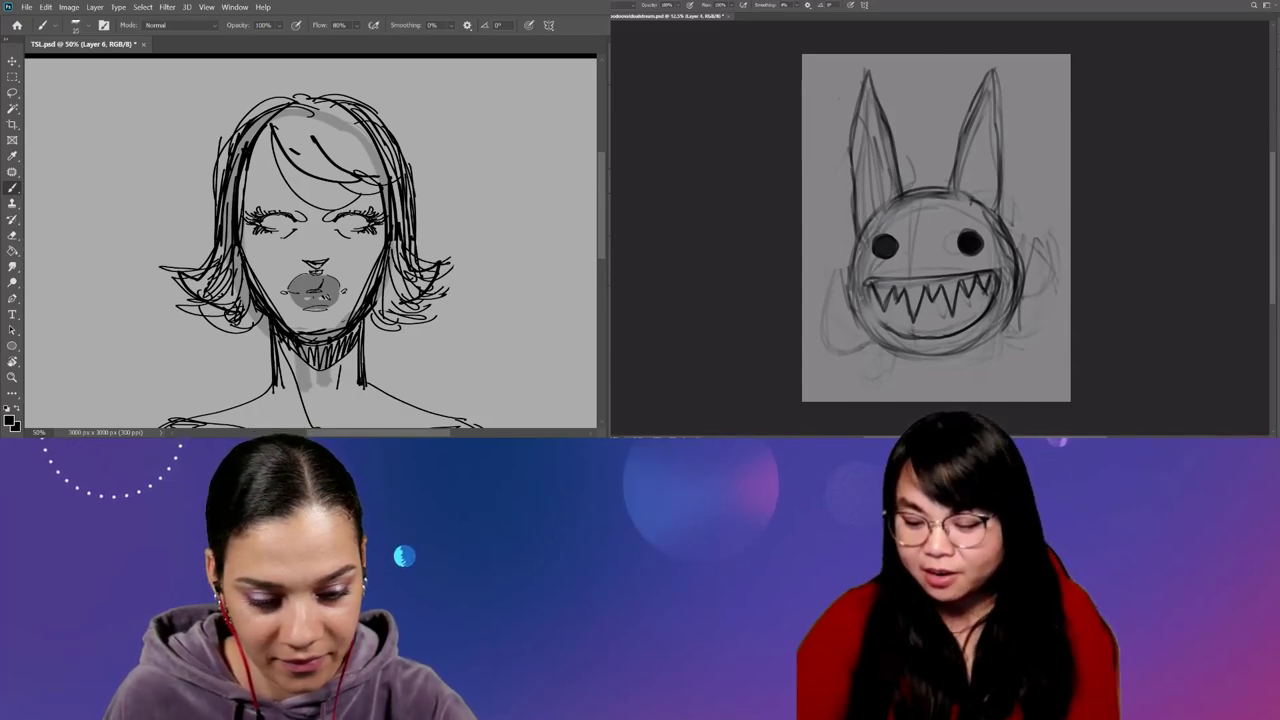
# Erase the flared hair strokes beside the right and left sides of the head.
pyautogui.moveTo(440, 242); pyautogui.dragTo(408, 338)
pyautogui.press('e')
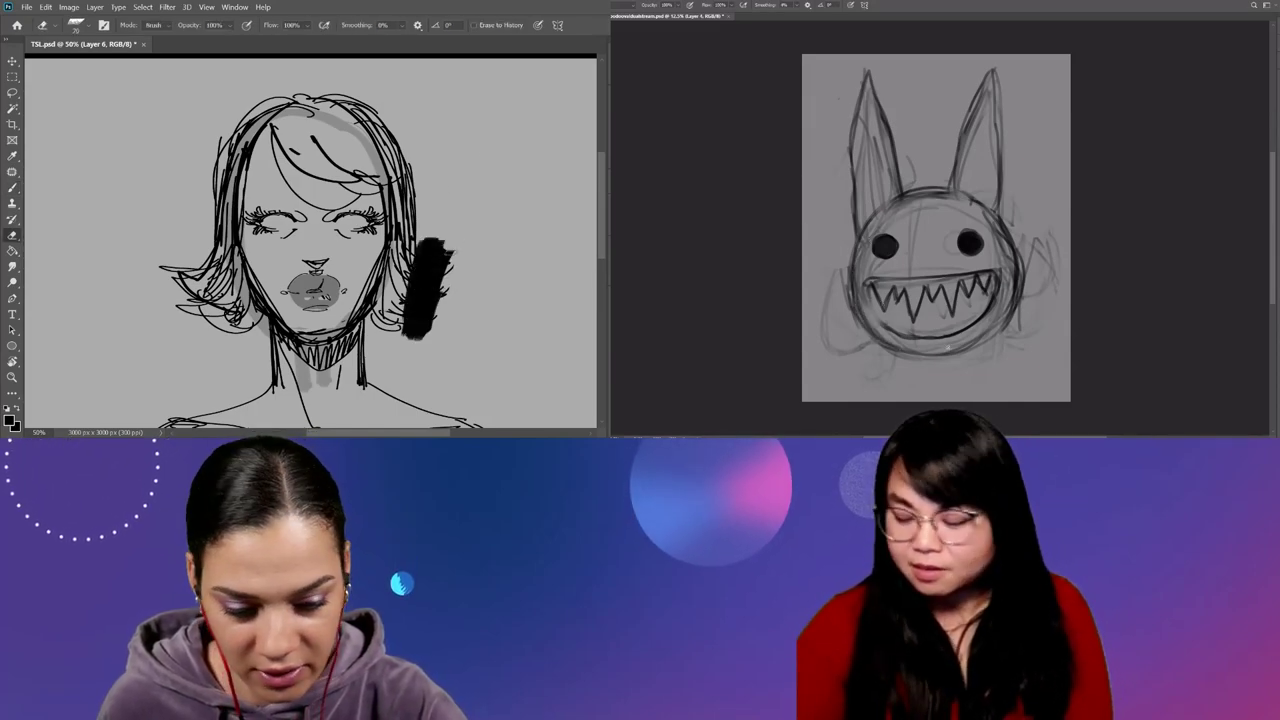
pyautogui.moveTo(444, 248)
pyautogui.mouseDown()
pyautogui.moveTo(428, 332)
pyautogui.moveTo(410, 335)
pyautogui.mouseUp()
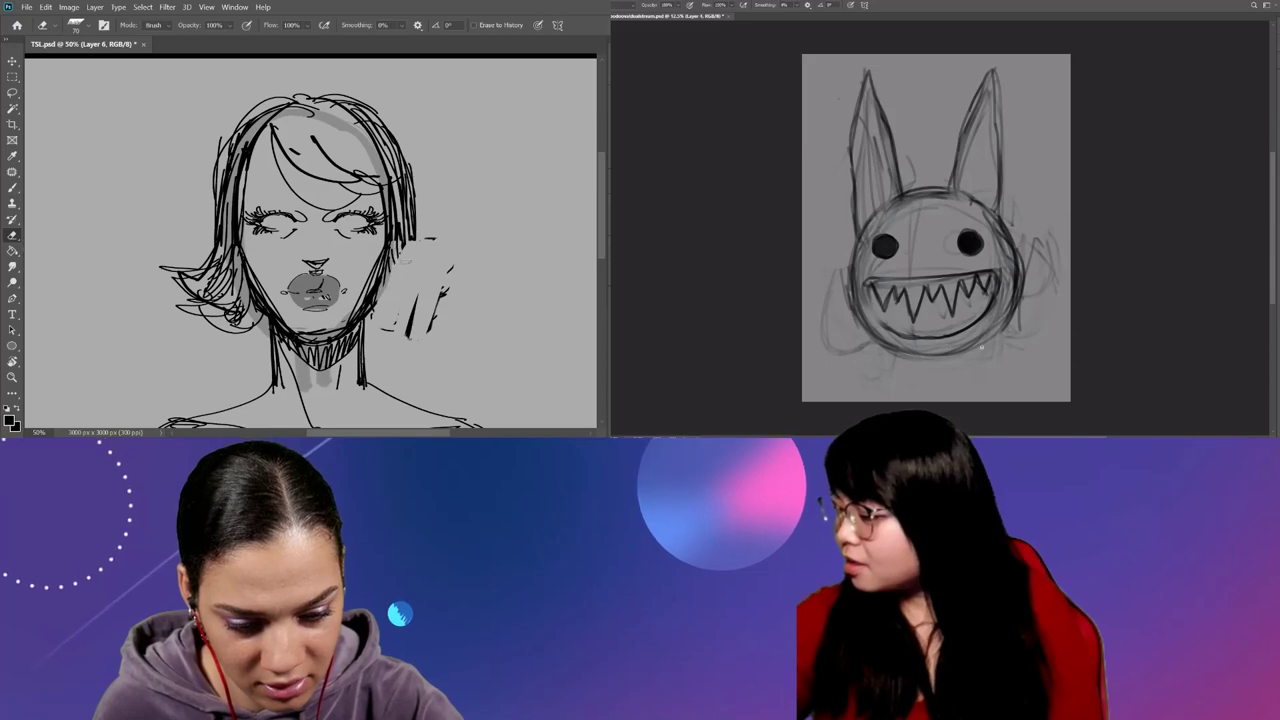
pyautogui.moveTo(437, 272); pyautogui.dragTo(467, 254)
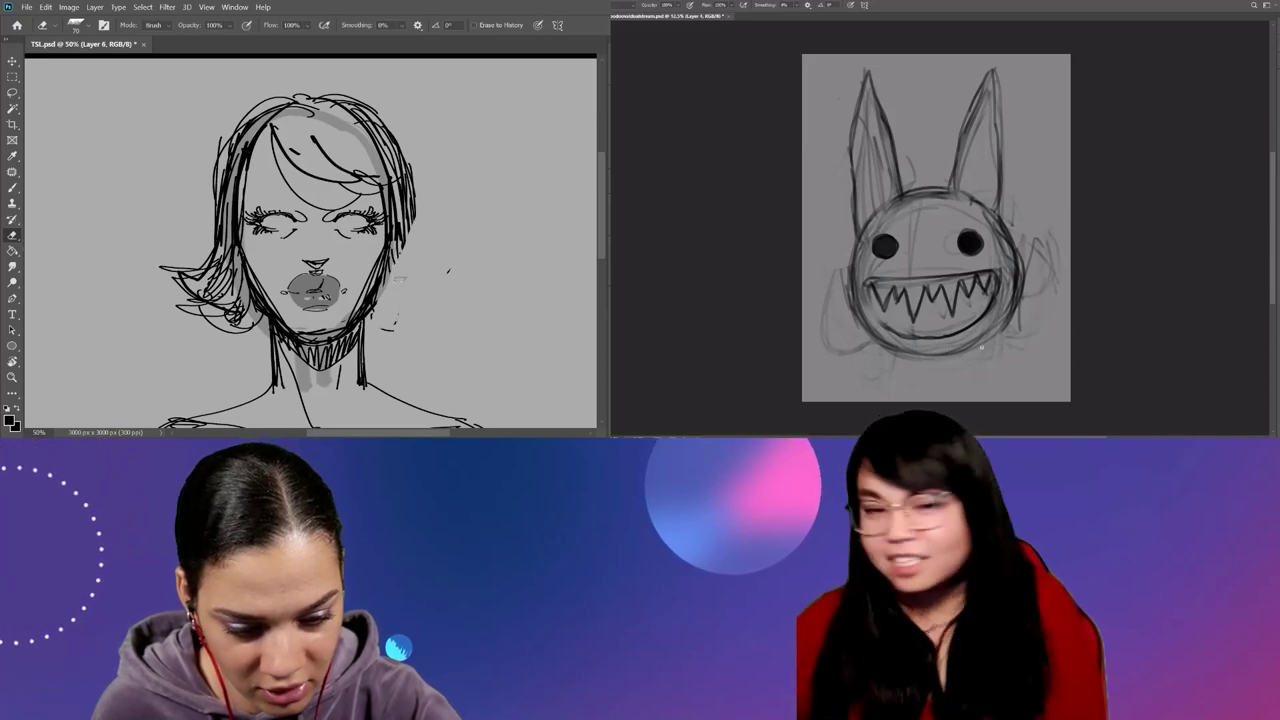
pyautogui.moveTo(230, 322)
pyautogui.mouseDown()
pyautogui.moveTo(178, 272)
pyautogui.moveTo(185, 280)
pyautogui.mouseUp()
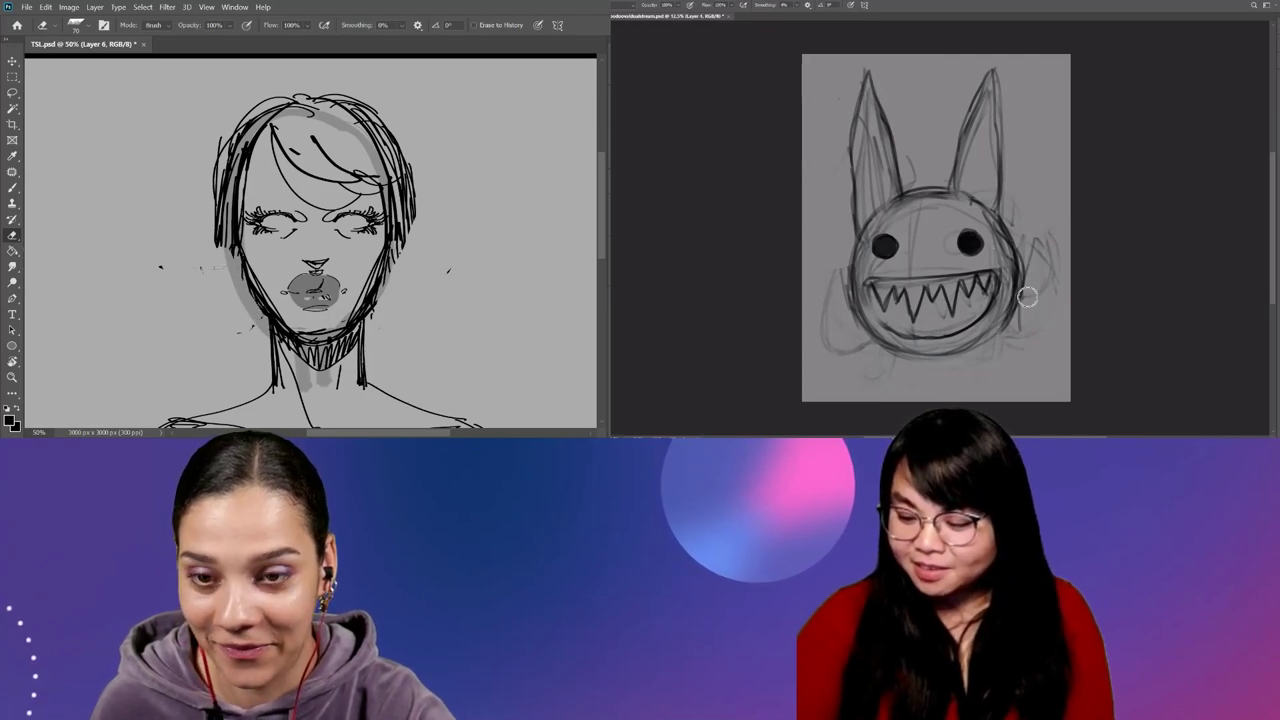
# Paint heavy black outline strokes down the left hair and across the top, brush about 80.
pyautogui.press('b')
pyautogui.moveTo(222, 158); pyautogui.dragTo(238, 248)
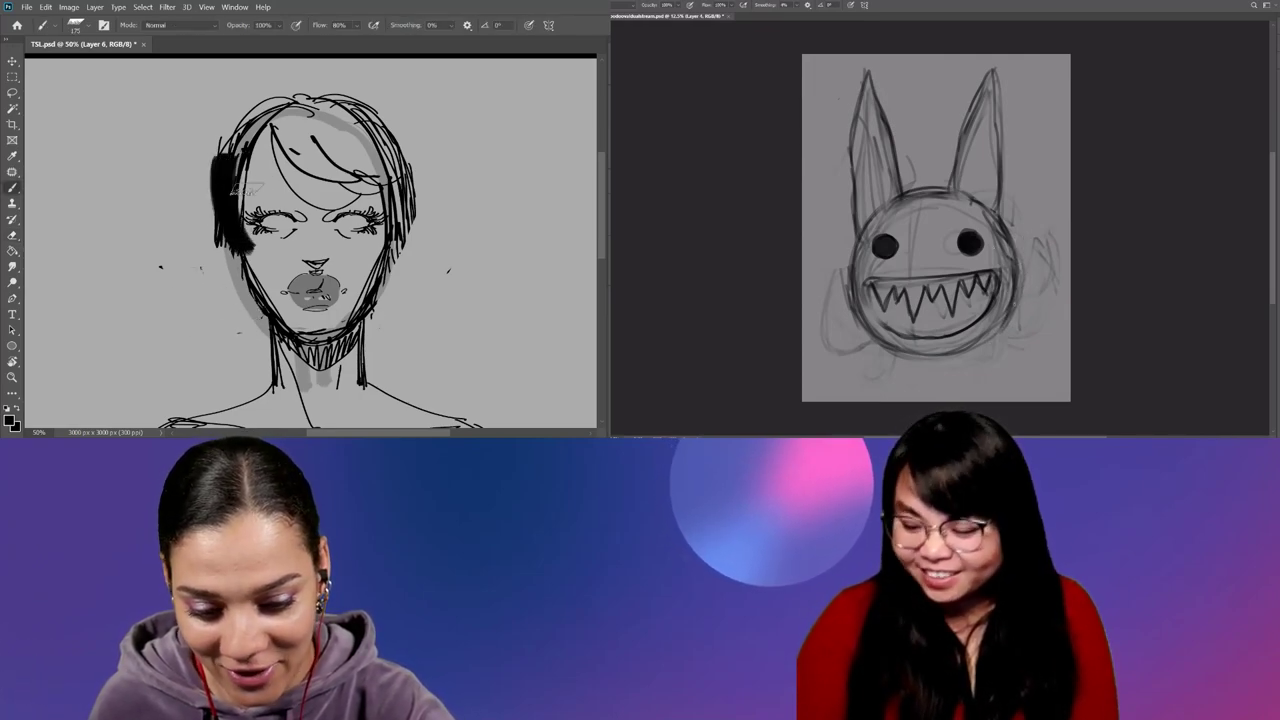
pyautogui.press('e')
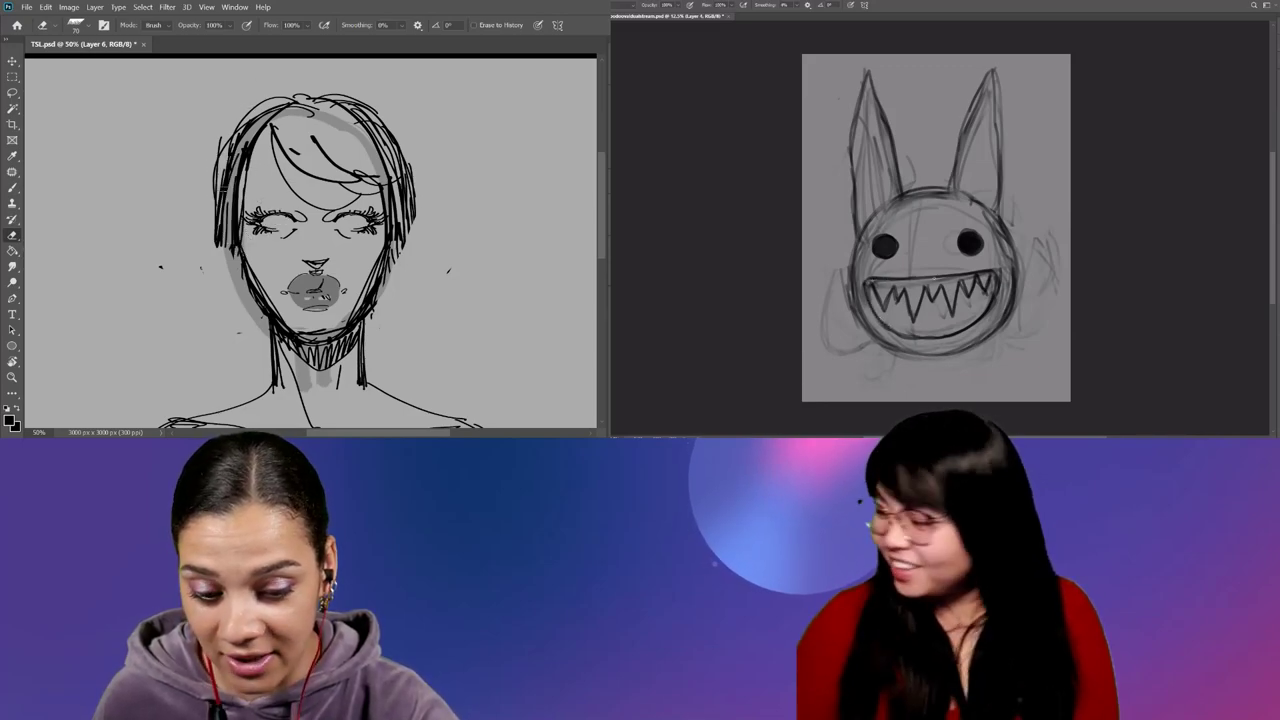
pyautogui.moveTo(226, 150); pyautogui.dragTo(232, 240)
pyautogui.press('b')
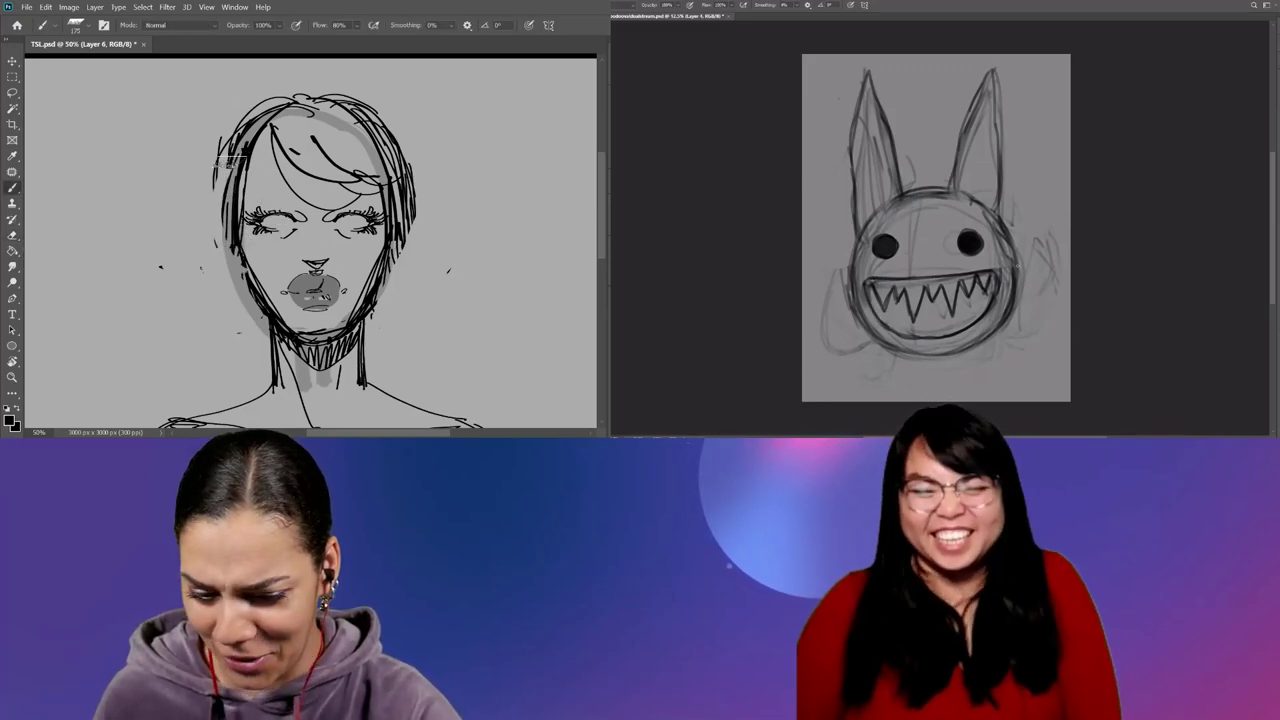
pyautogui.moveTo(228, 150); pyautogui.dragTo(234, 240)
pyautogui.hotkey('ctrl', 'z')
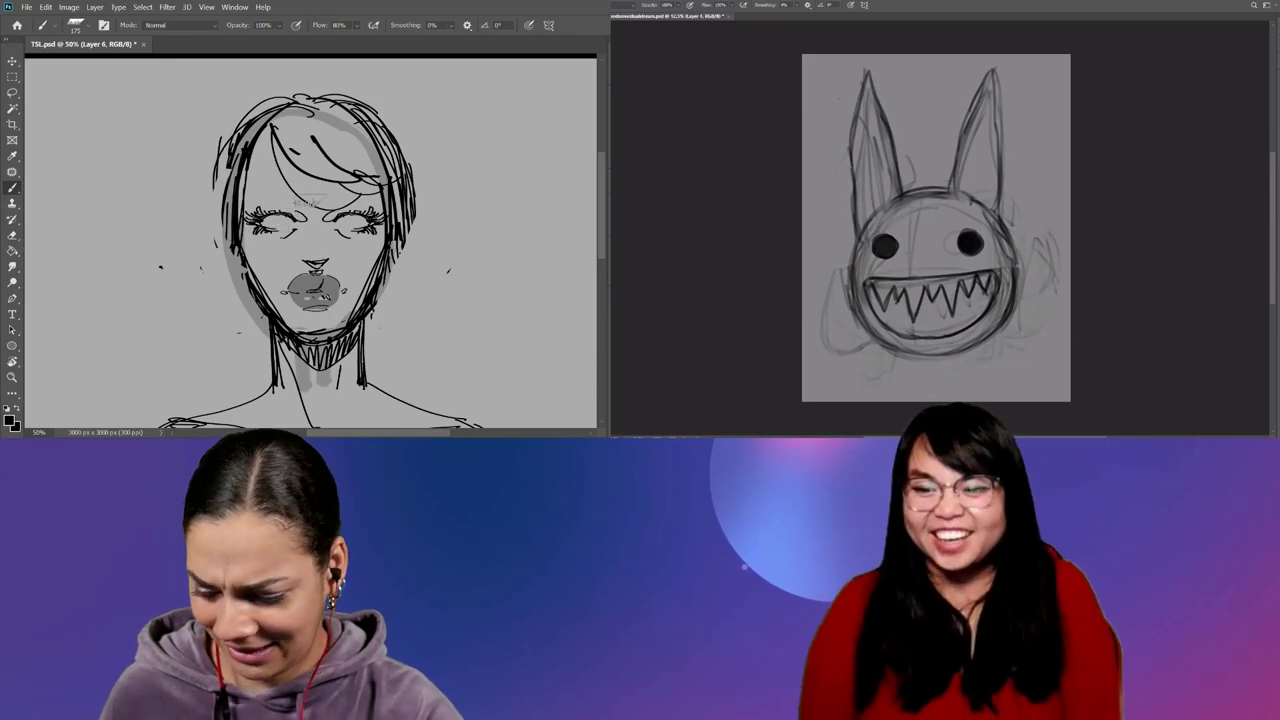
pyautogui.press('[')
pyautogui.press('[')
pyautogui.press('[')
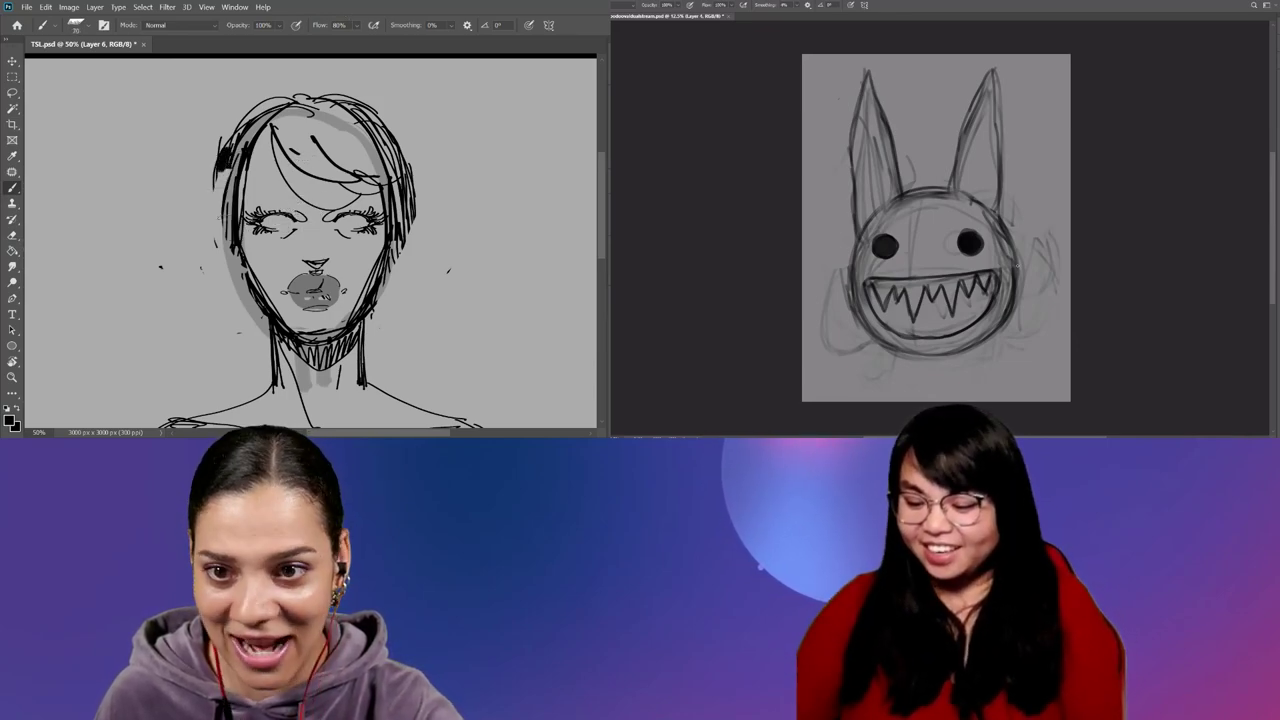
pyautogui.moveTo(216, 168); pyautogui.dragTo(234, 242)
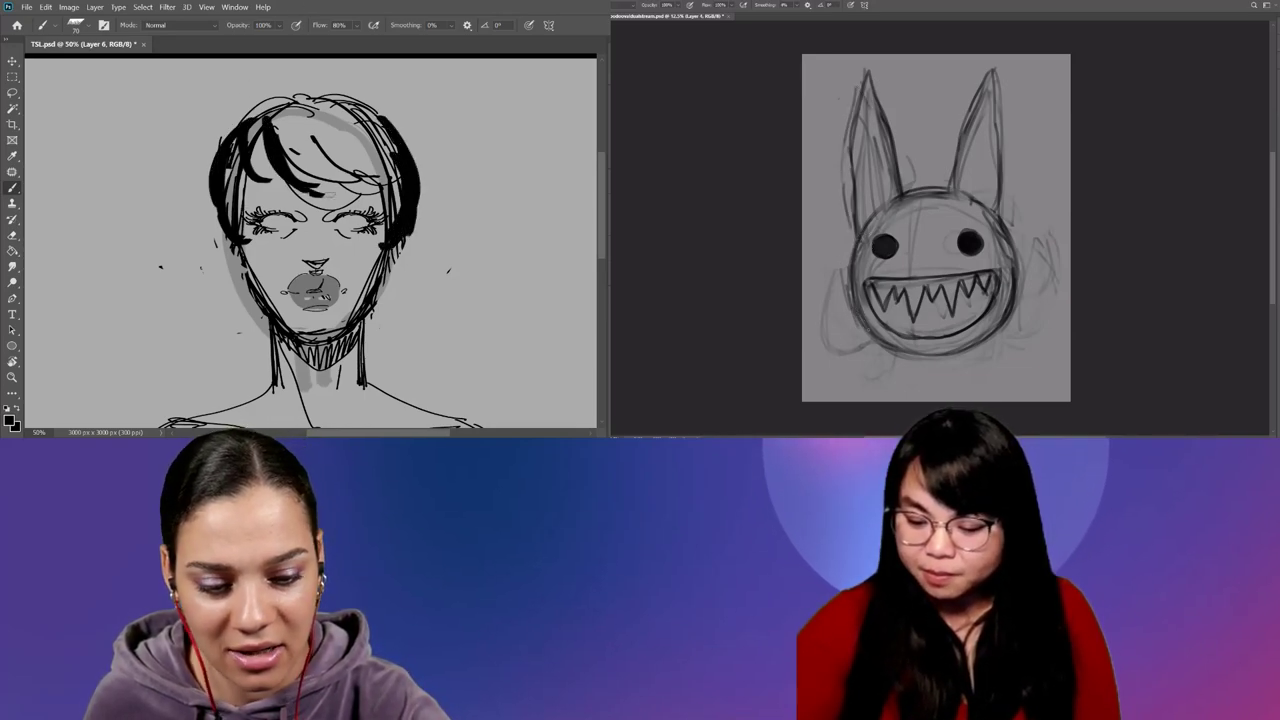
pyautogui.moveTo(230, 128); pyautogui.dragTo(300, 97)
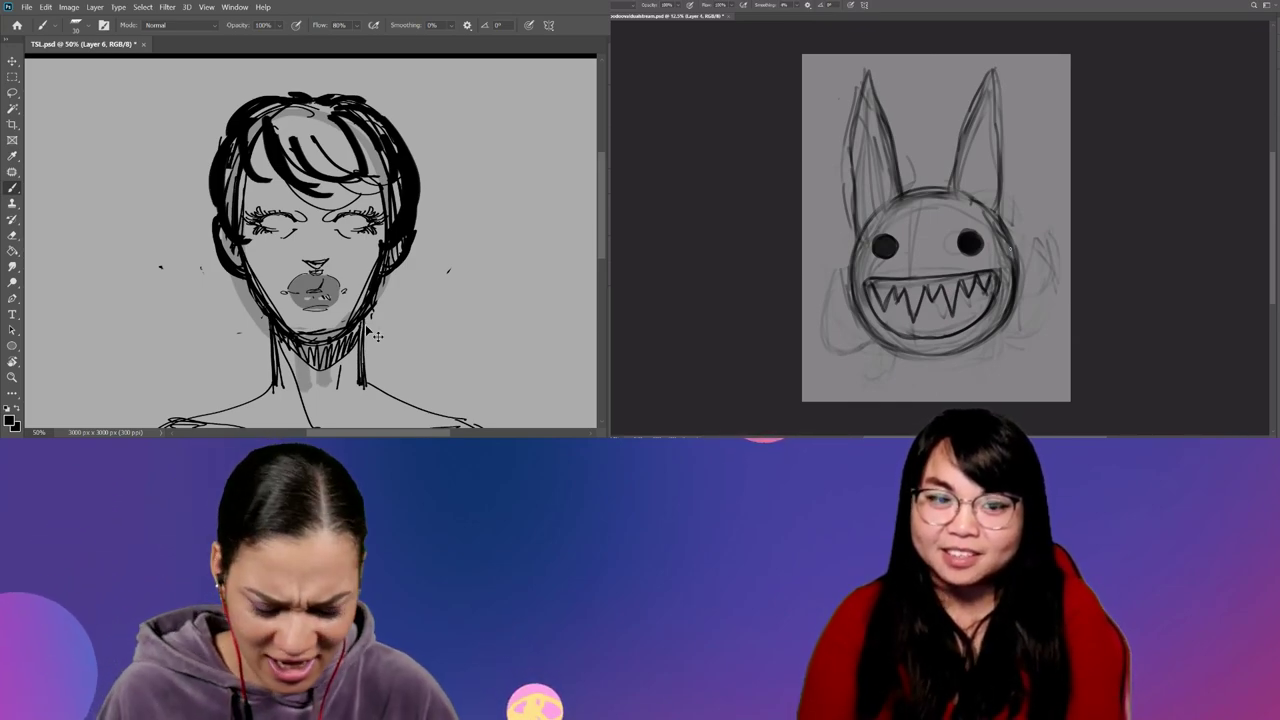
pyautogui.hotkey('ctrl', '1')
pyautogui.moveTo(403, 271)
pyautogui.mouseDown()
pyautogui.moveTo(403, 228)
pyautogui.moveTo(378, 178)
pyautogui.mouseUp()
pyautogui.press('l')
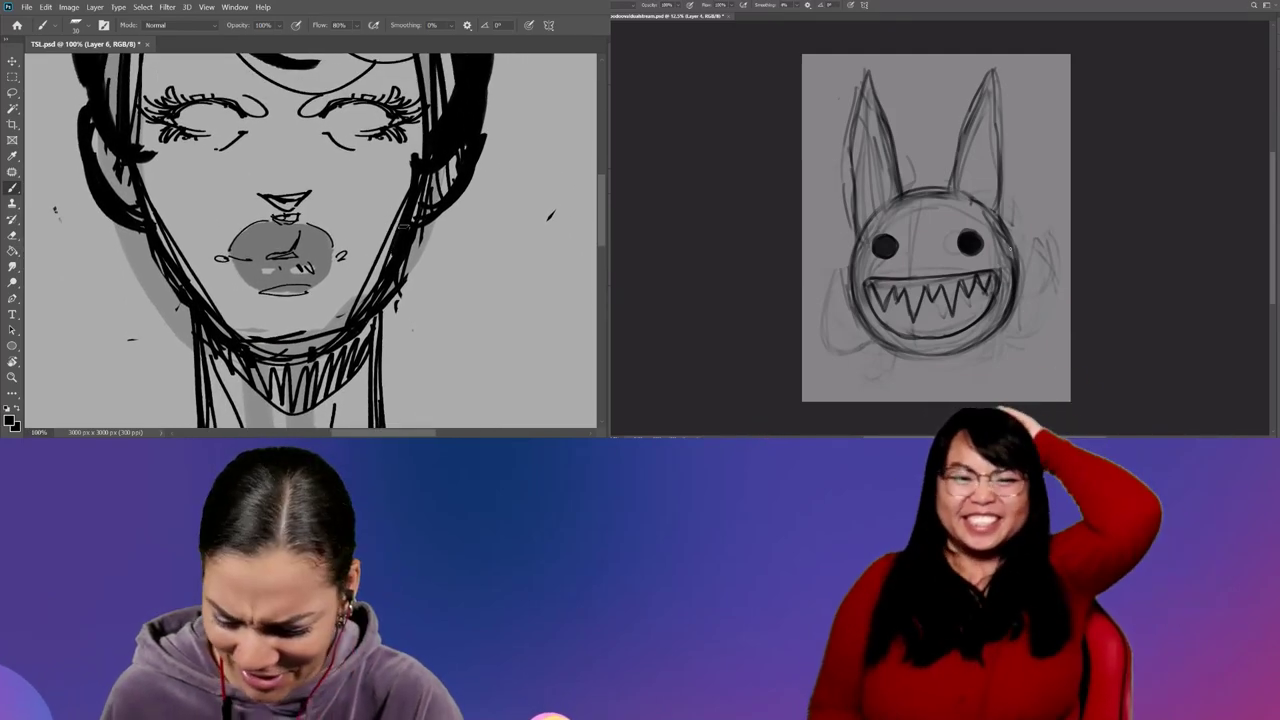
pyautogui.moveTo(345, 276); pyautogui.dragTo(333, 225)
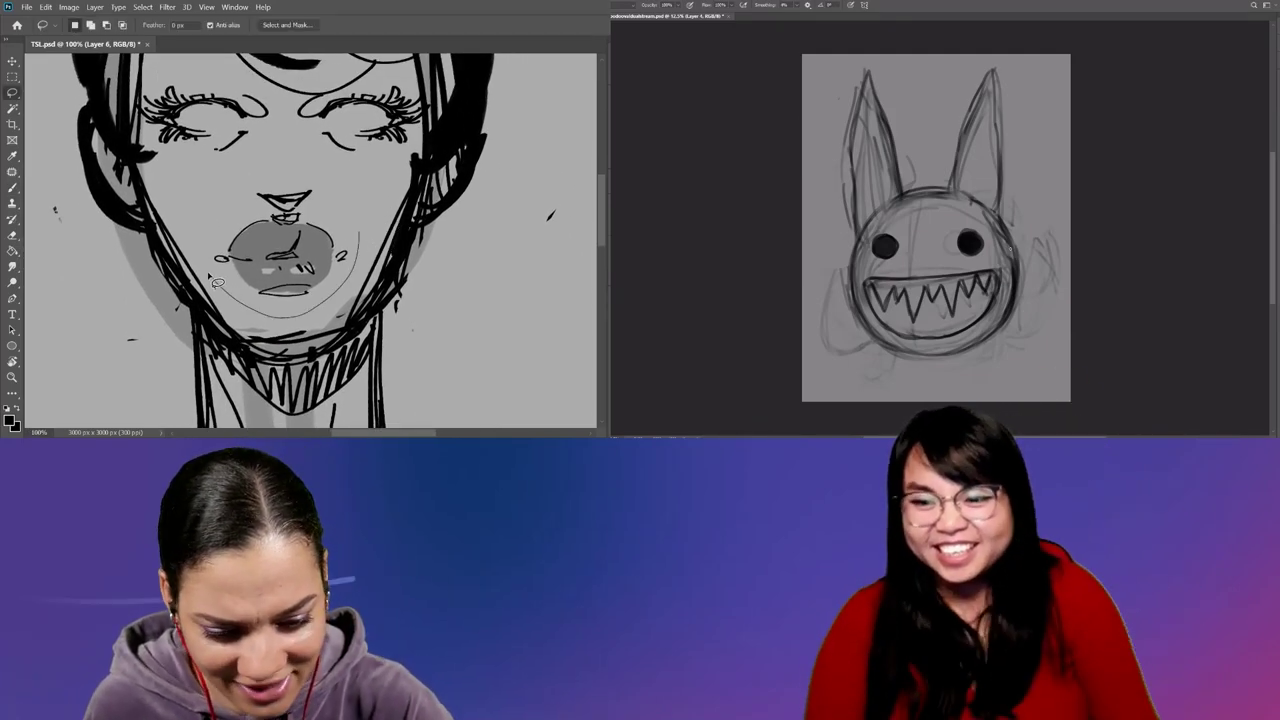
pyautogui.hotkey('ctrl', 't')
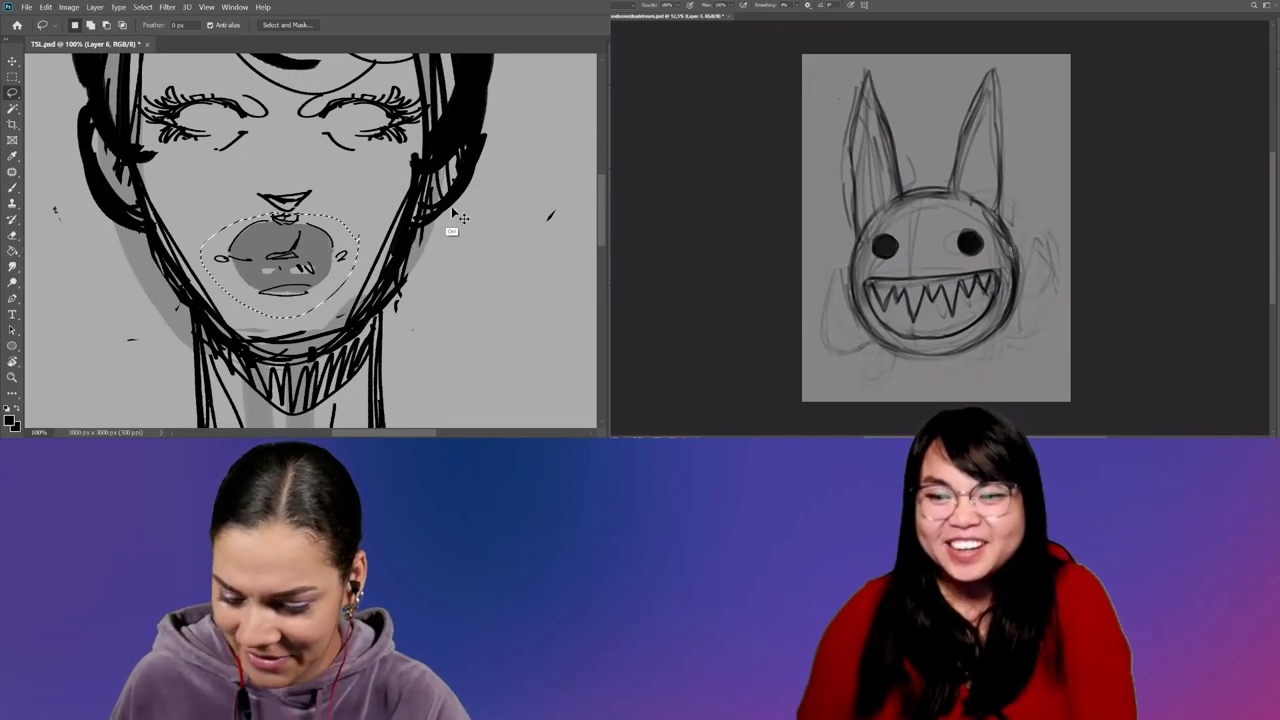
pyautogui.moveTo(366, 262)
pyautogui.mouseDown()
pyautogui.moveTo(410, 264)
pyautogui.moveTo(335, 268)
pyautogui.moveTo(345, 286)
pyautogui.mouseUp()
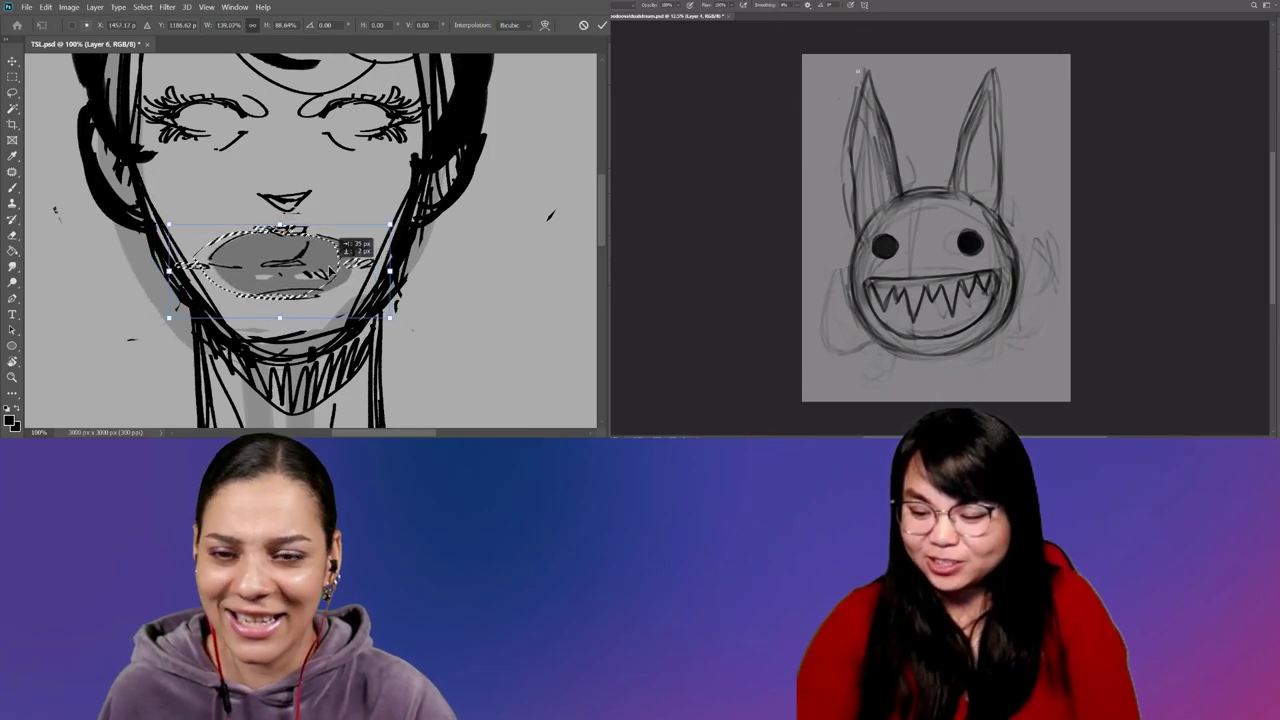
pyautogui.press('Return')
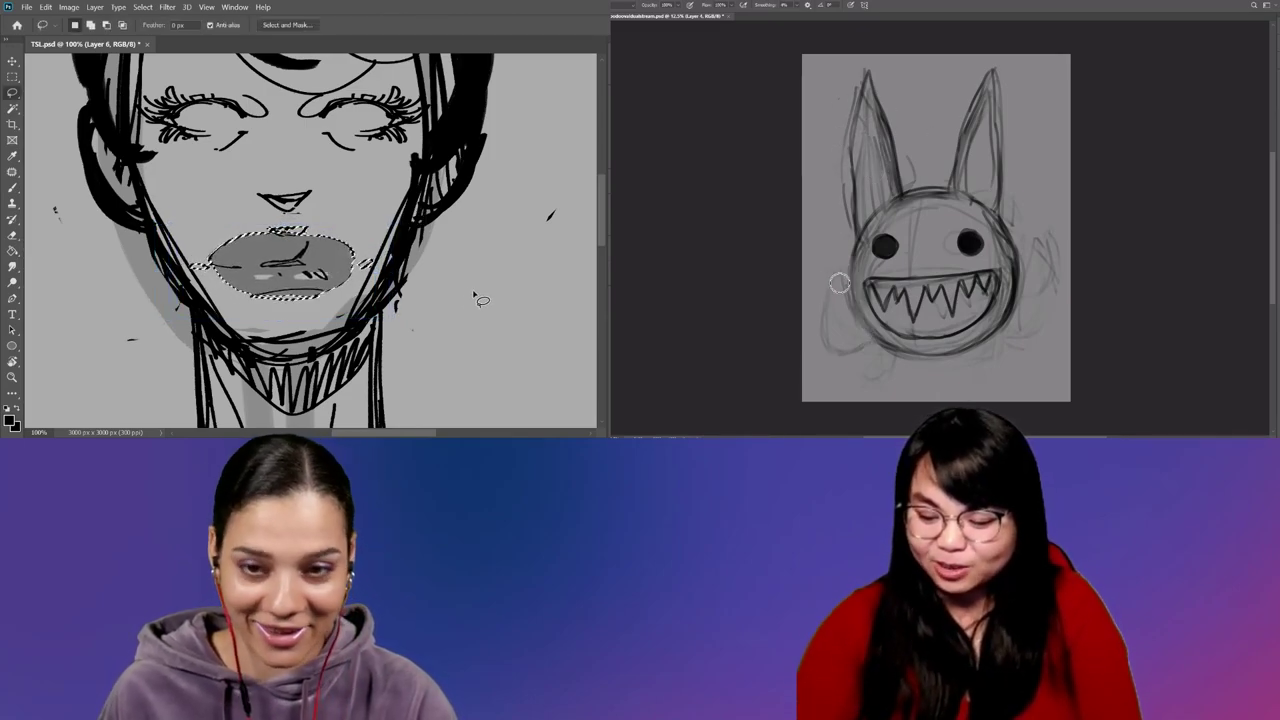
pyautogui.hotkey('ctrl', 'd')
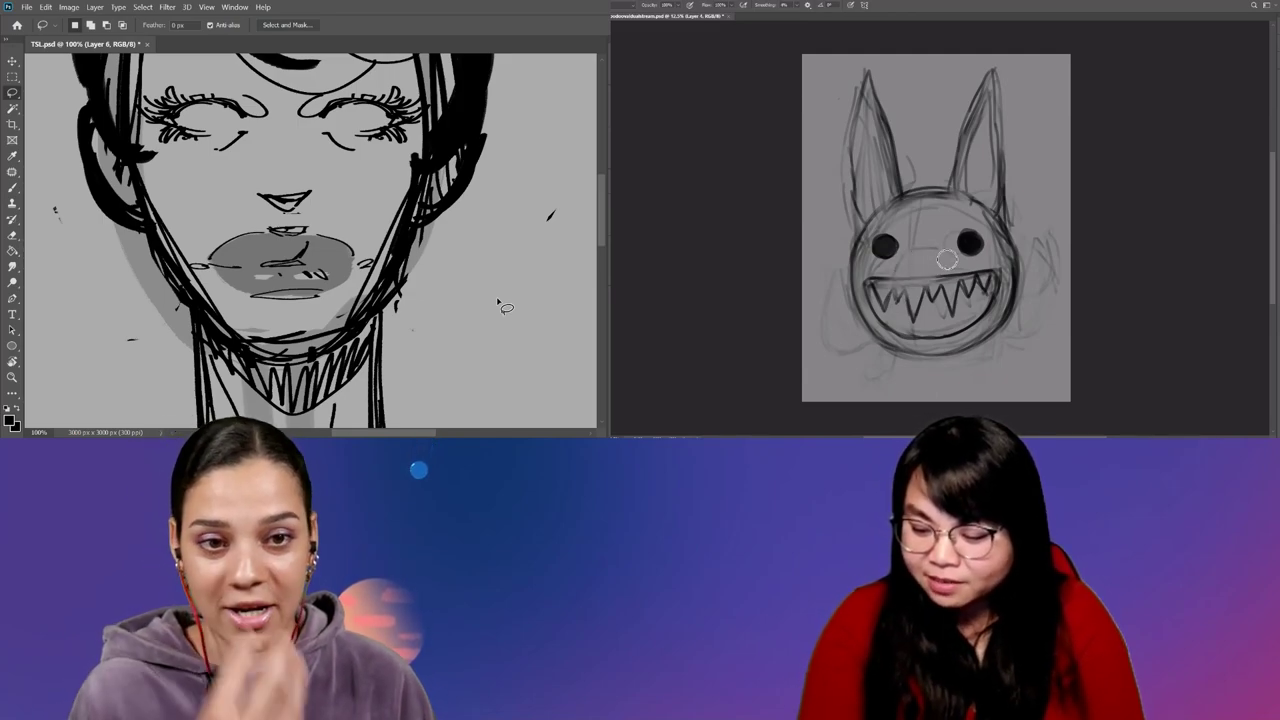
pyautogui.moveTo(876, 240); pyautogui.dragTo(980, 250)
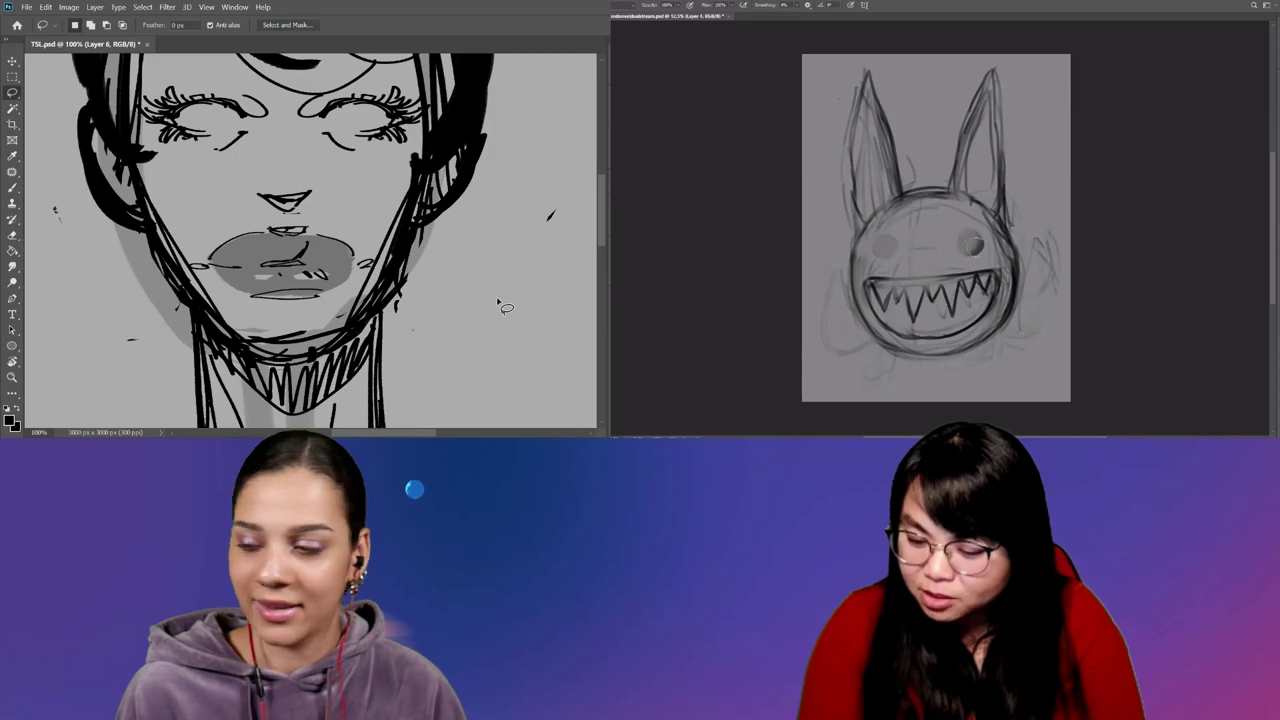
pyautogui.click(970, 242)
pyautogui.click(878, 245)
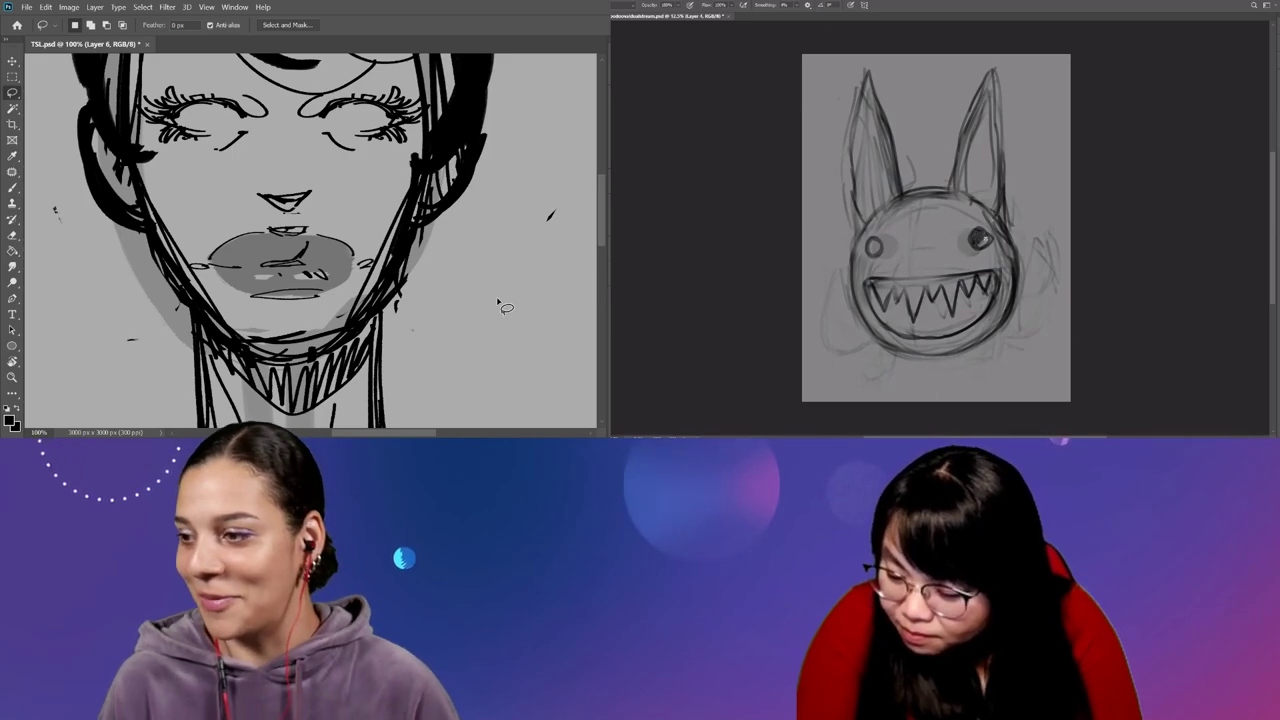
pyautogui.moveTo(870, 242); pyautogui.dragTo(878, 250)
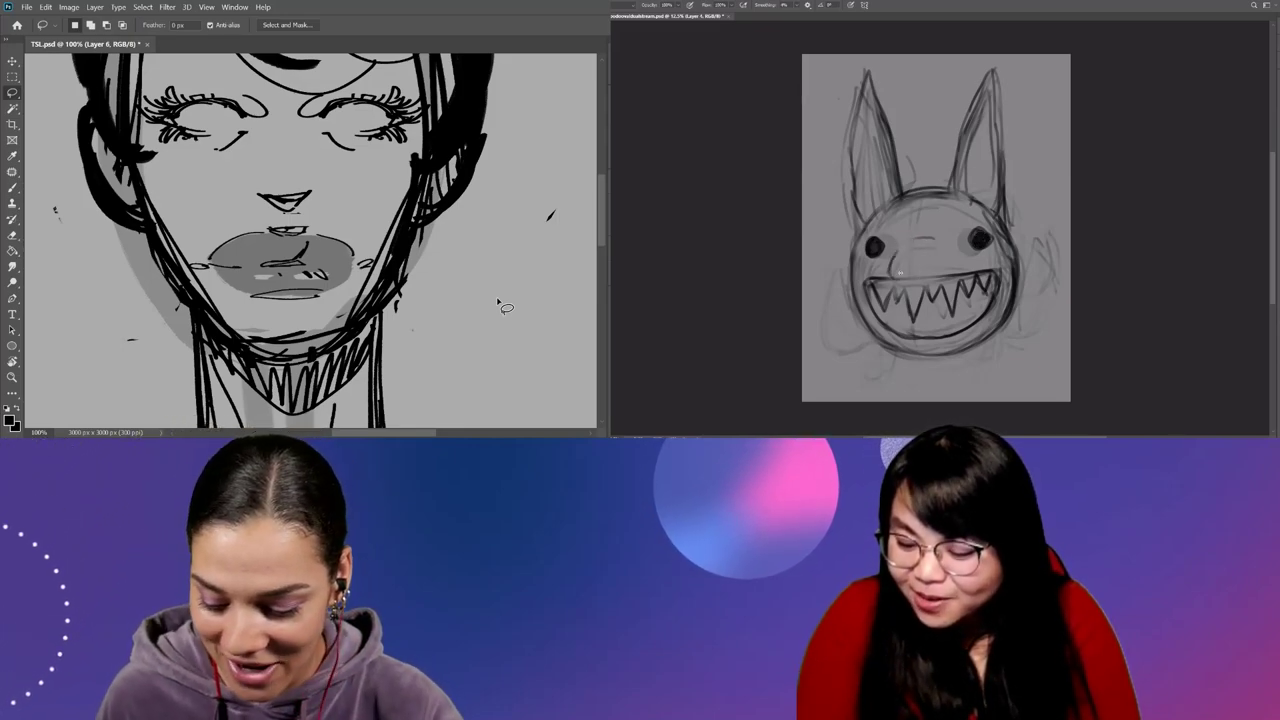
pyautogui.scroll(-2, 396, 268)
# Darken the portrait's left jawline with one black brush stroke, checking it zoomed out and in.
pyautogui.scroll(-2, 400, 264)
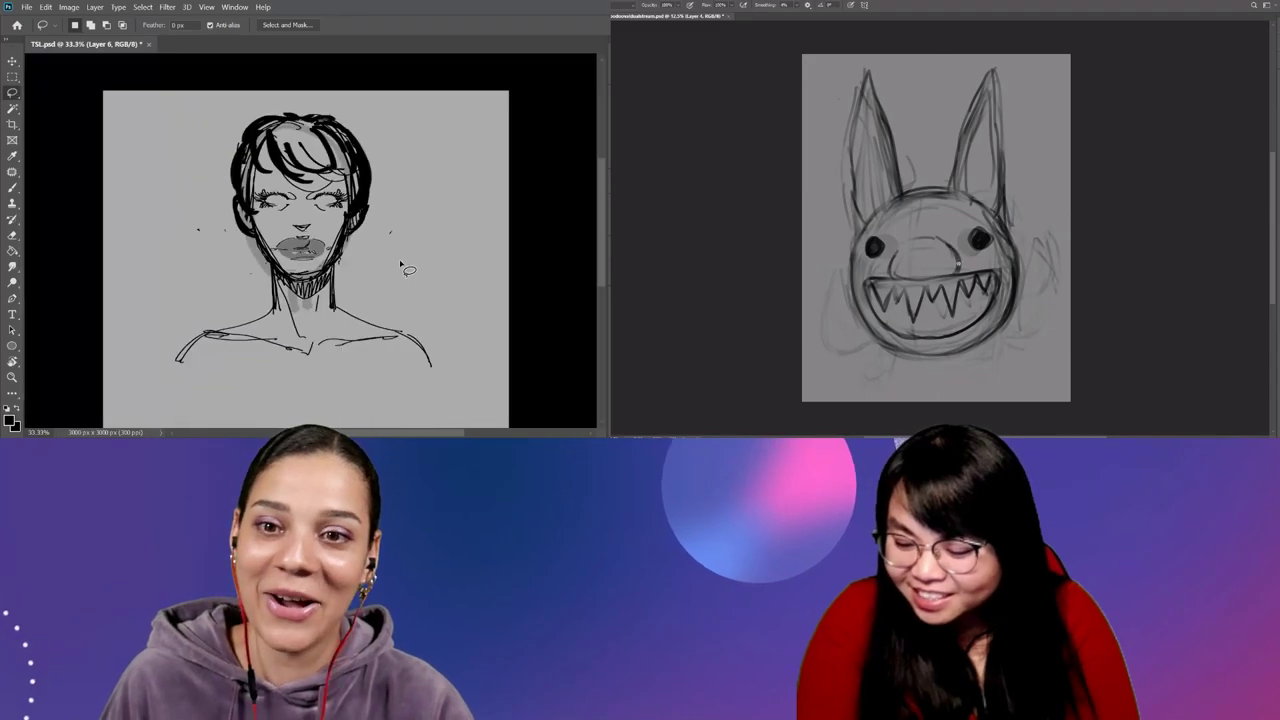
pyautogui.scroll(2, 403, 260)
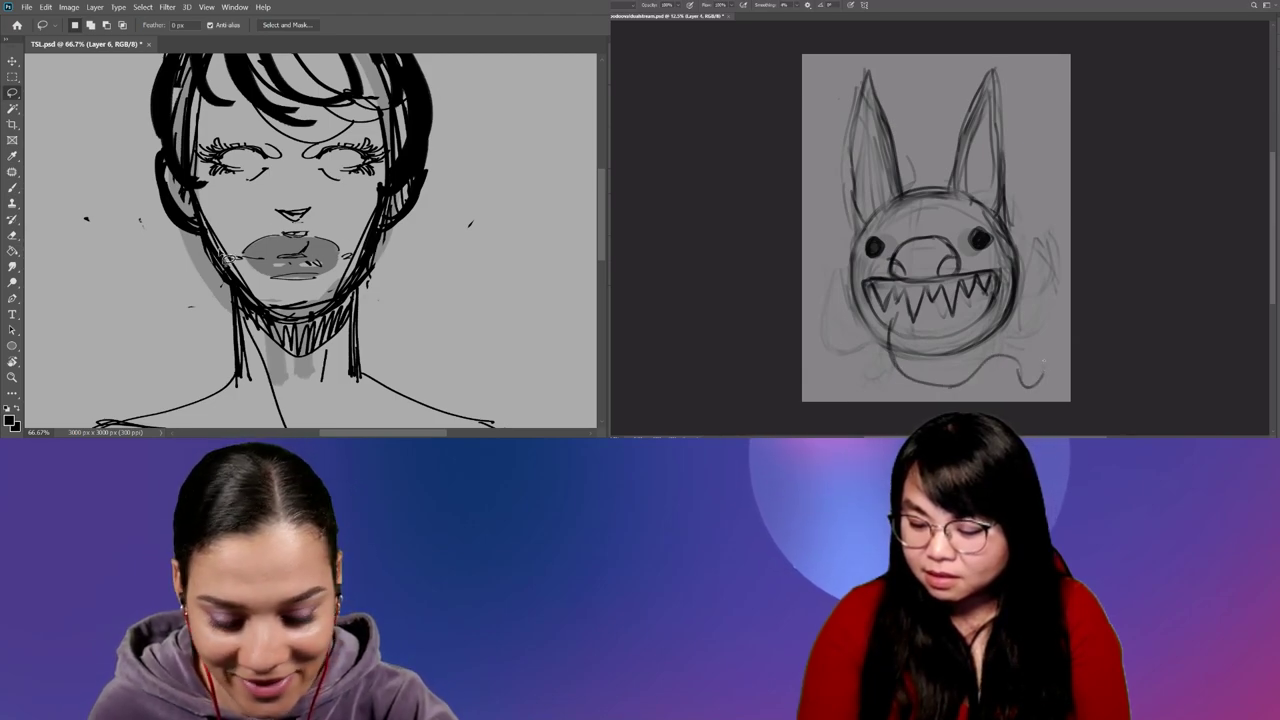
pyautogui.press('b')
pyautogui.moveTo(200, 202); pyautogui.dragTo(244, 282)
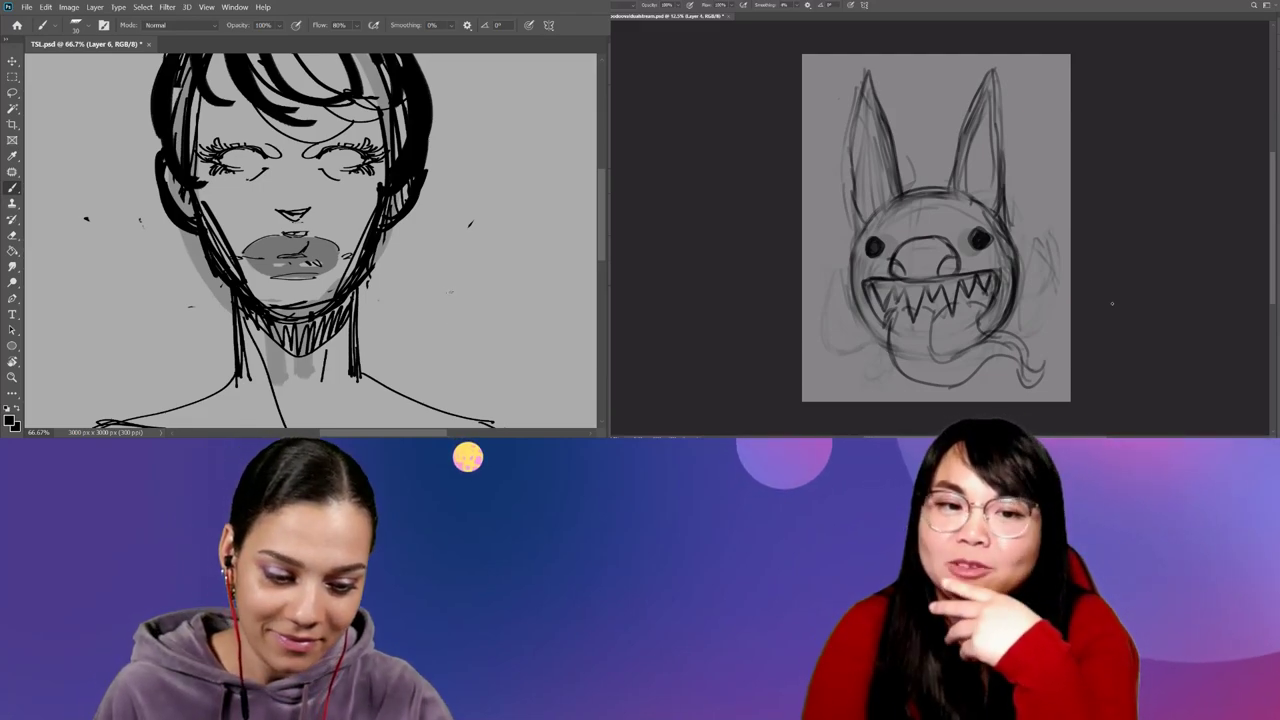
pyautogui.hotkey('ctrl', '-')
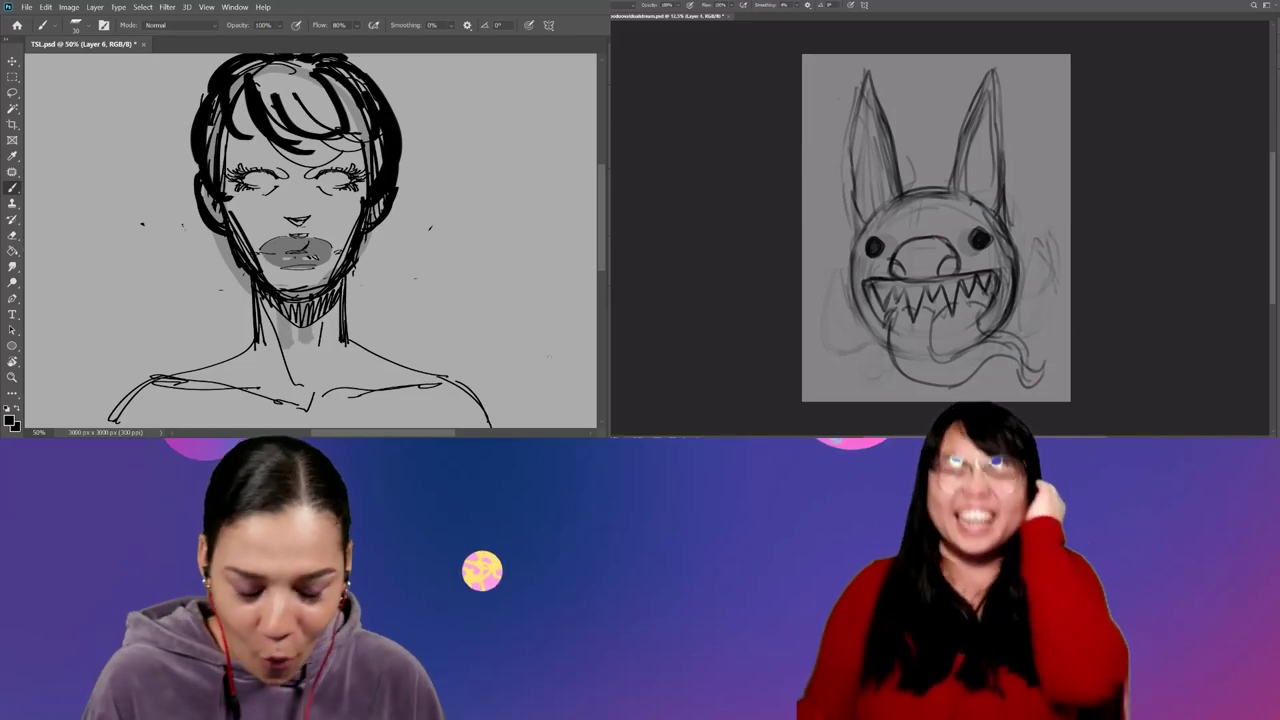
pyautogui.hotkey('ctrl', '+')
pyautogui.hotkey('ctrl', '+')
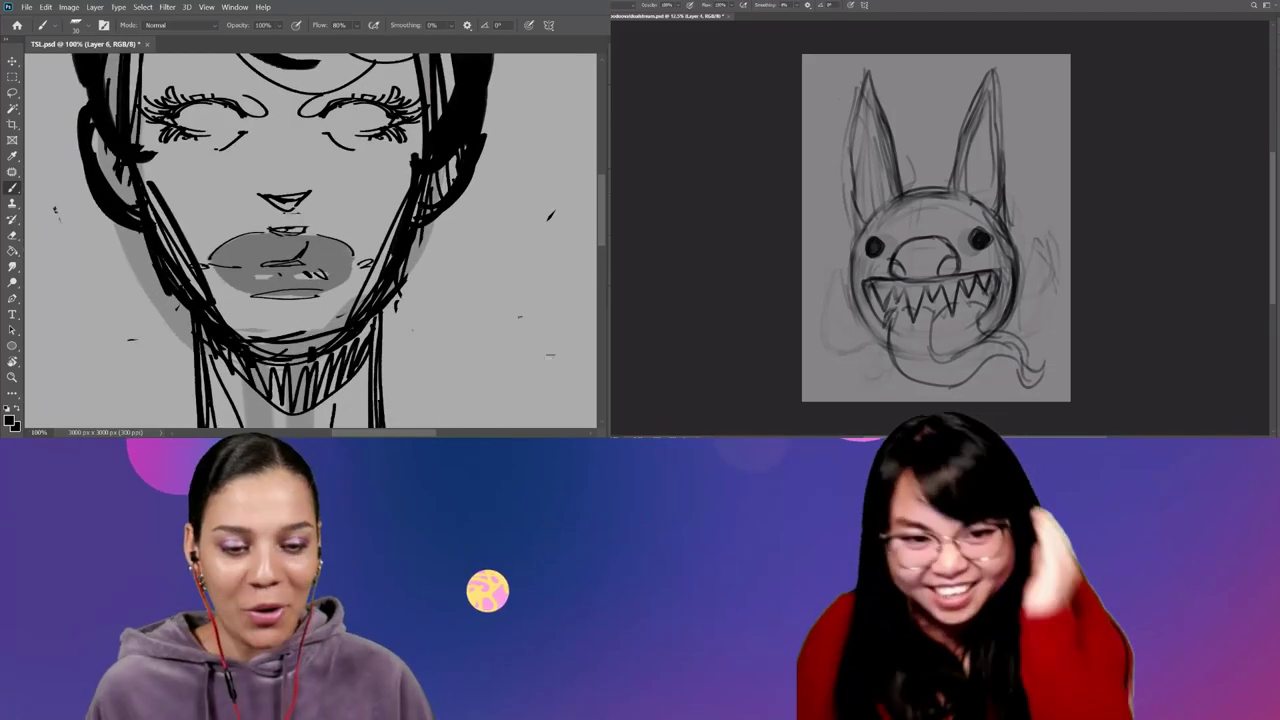
# Erase a band across the lips and redraw the upper lip line with a finer brush for teeth.
pyautogui.scroll(-2, 310, 240)
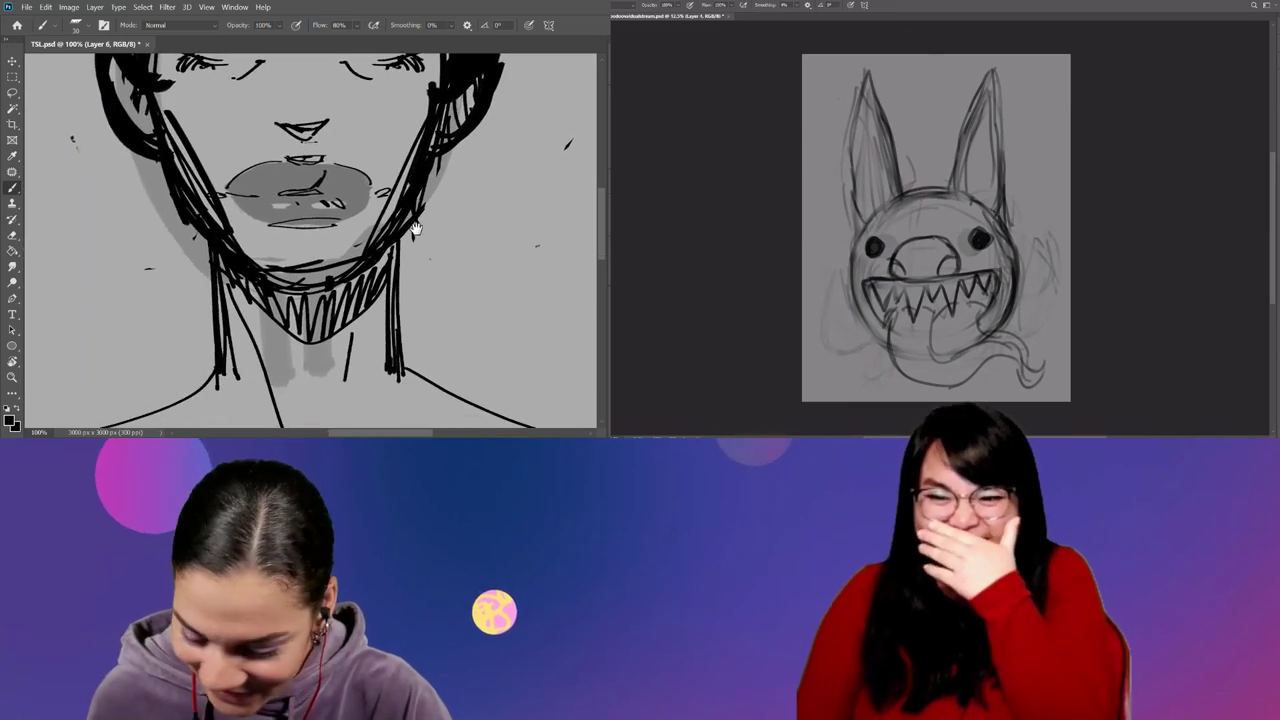
pyautogui.press('e')
pyautogui.moveTo(278, 195); pyautogui.dragTo(343, 197)
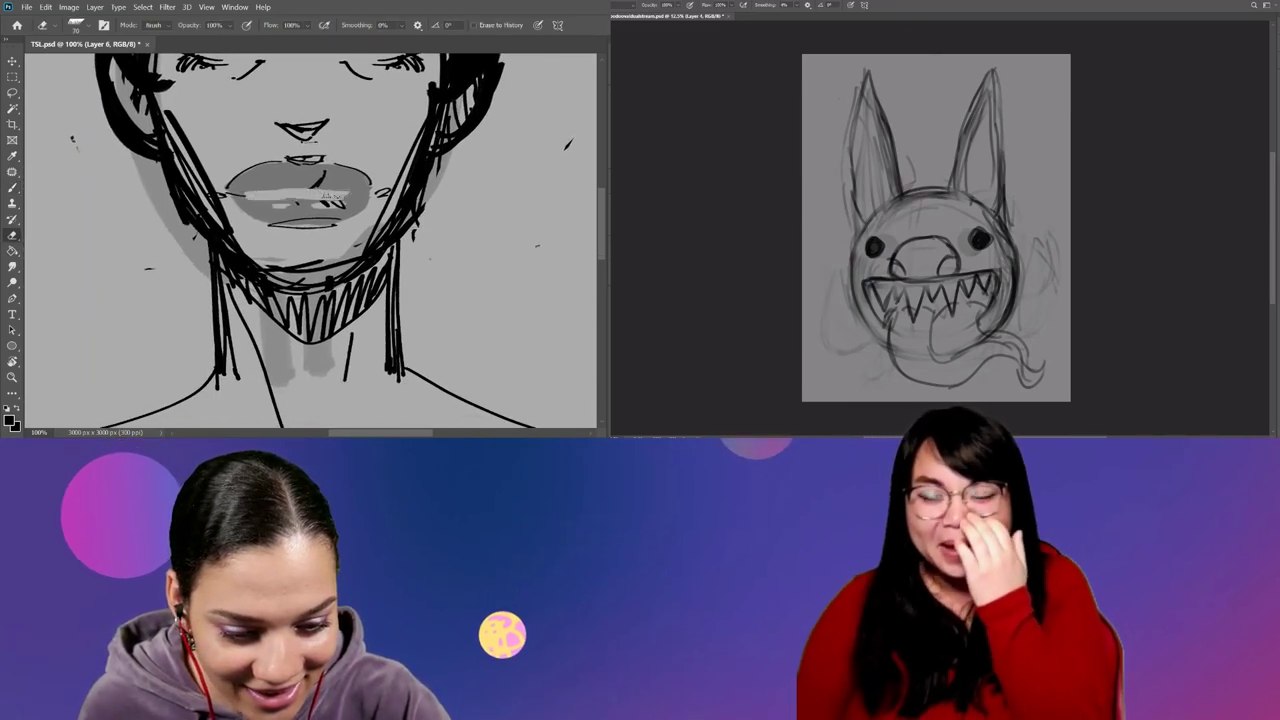
pyautogui.press('b')
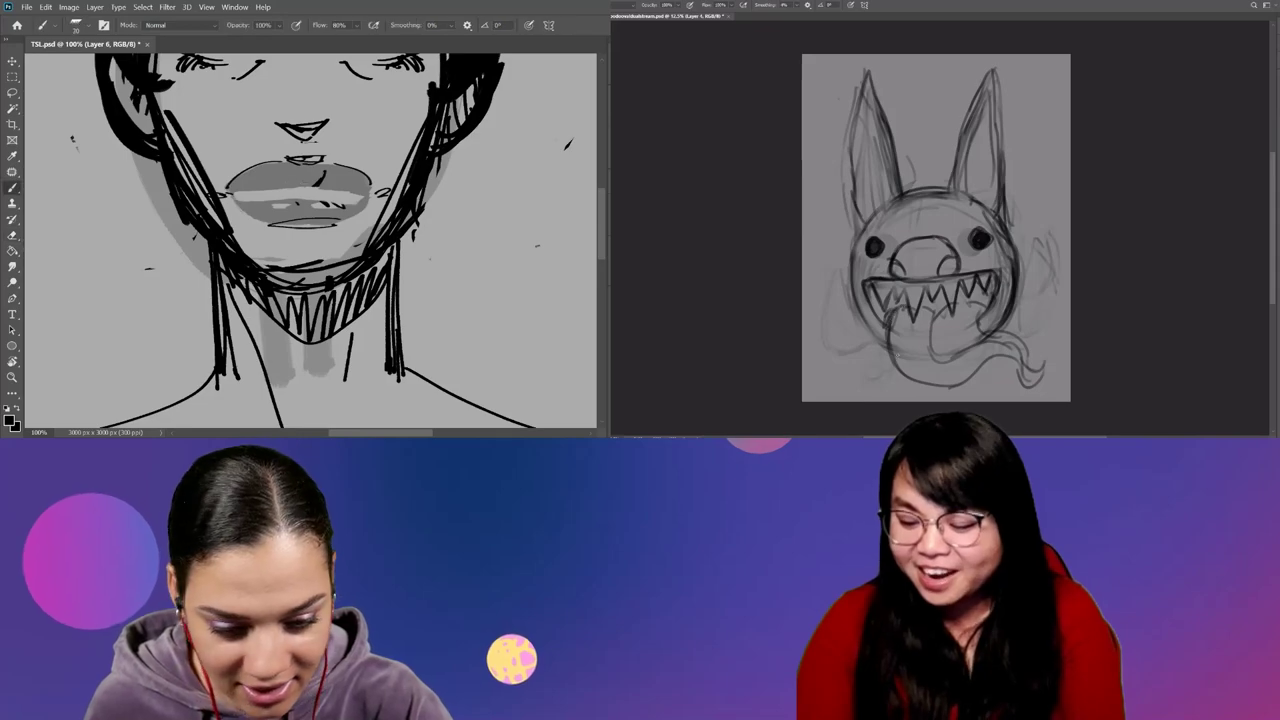
pyautogui.moveTo(258, 190)
pyautogui.mouseDown()
pyautogui.moveTo(325, 172)
pyautogui.moveTo(342, 200)
pyautogui.mouseUp()
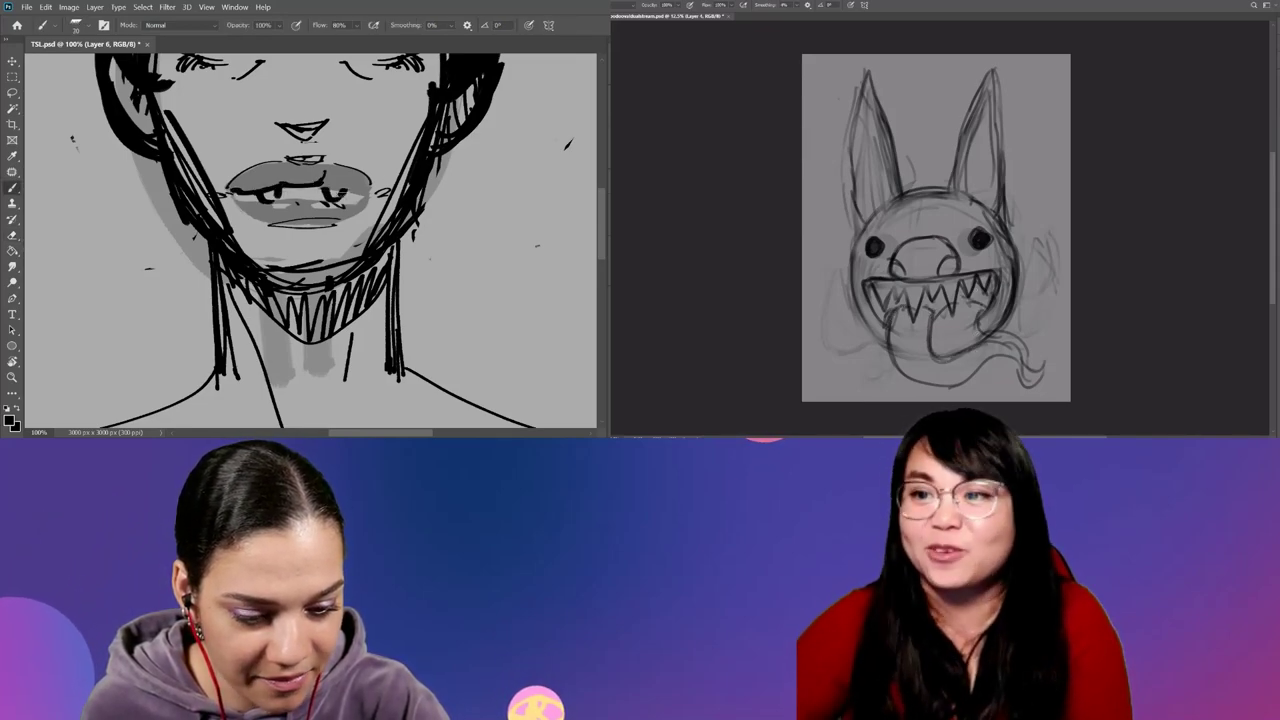
pyautogui.press('[')
pyautogui.press('[')
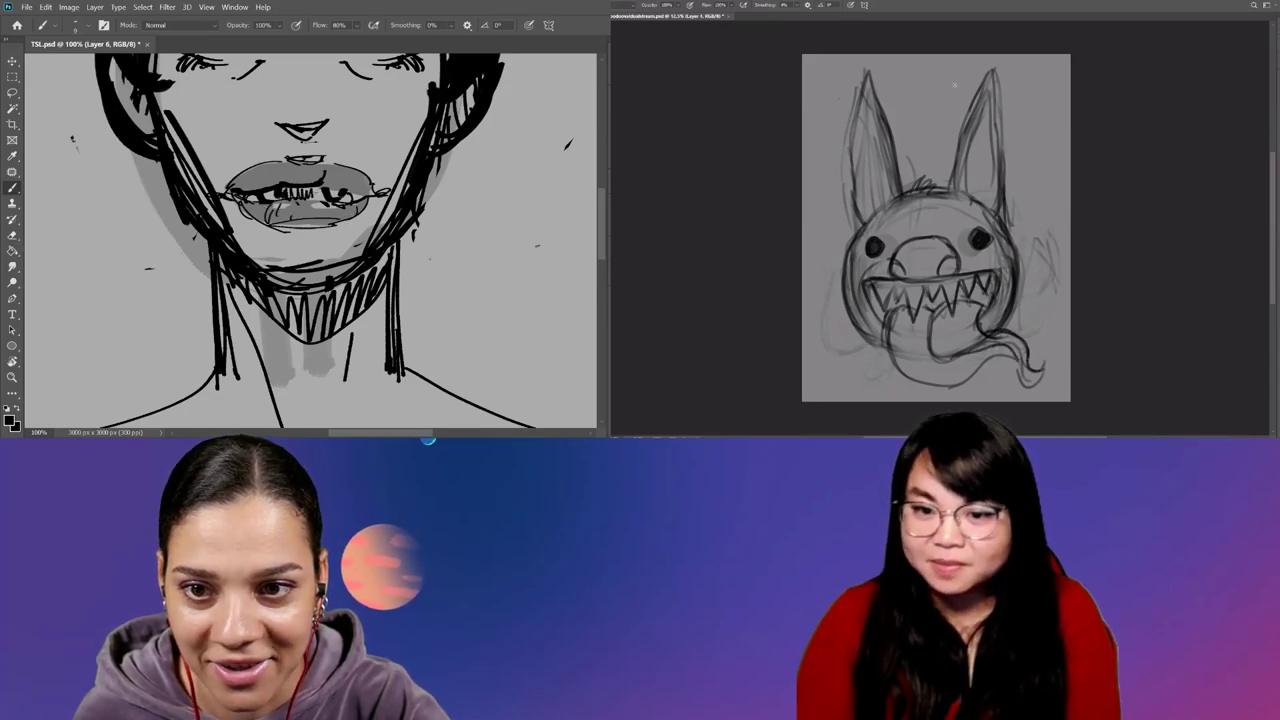
pyautogui.press(']')
pyautogui.press(']')
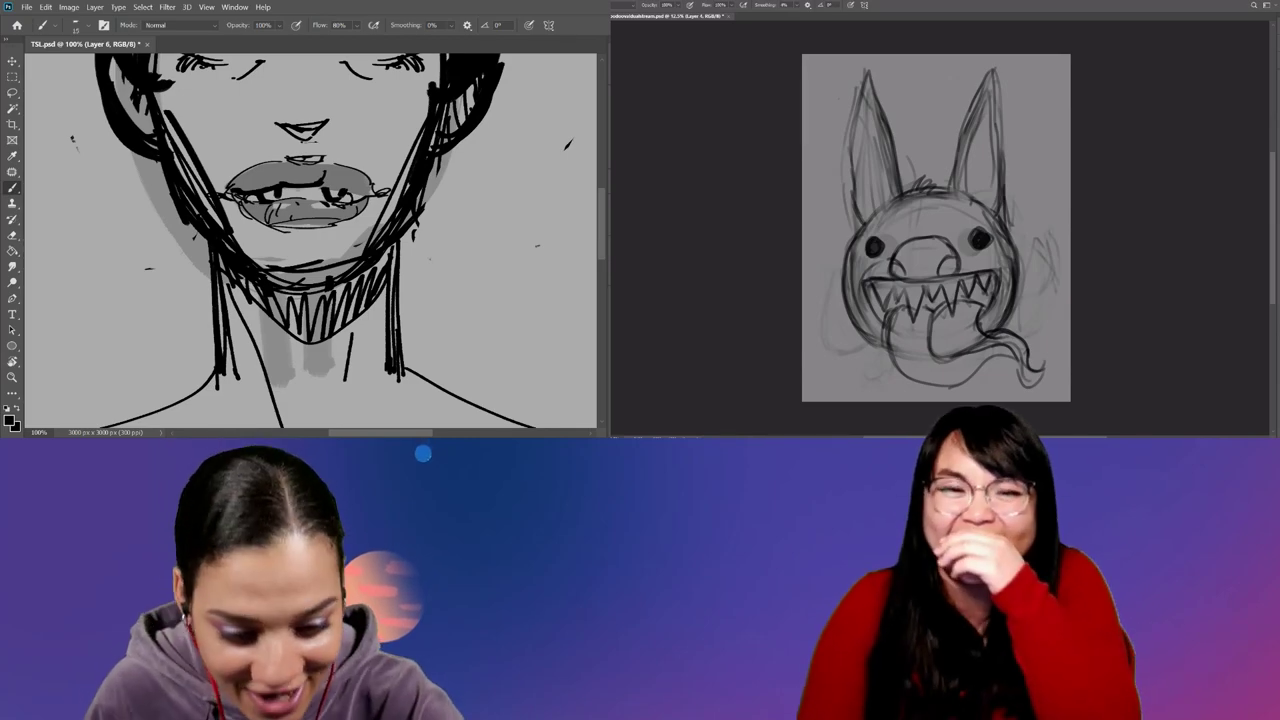
pyautogui.press(']')
pyautogui.press(']')
pyautogui.press(']')
# Erase the hair strands across the forehead.
pyautogui.scroll(3, 310, 240)
pyautogui.scroll(2, 310, 240)
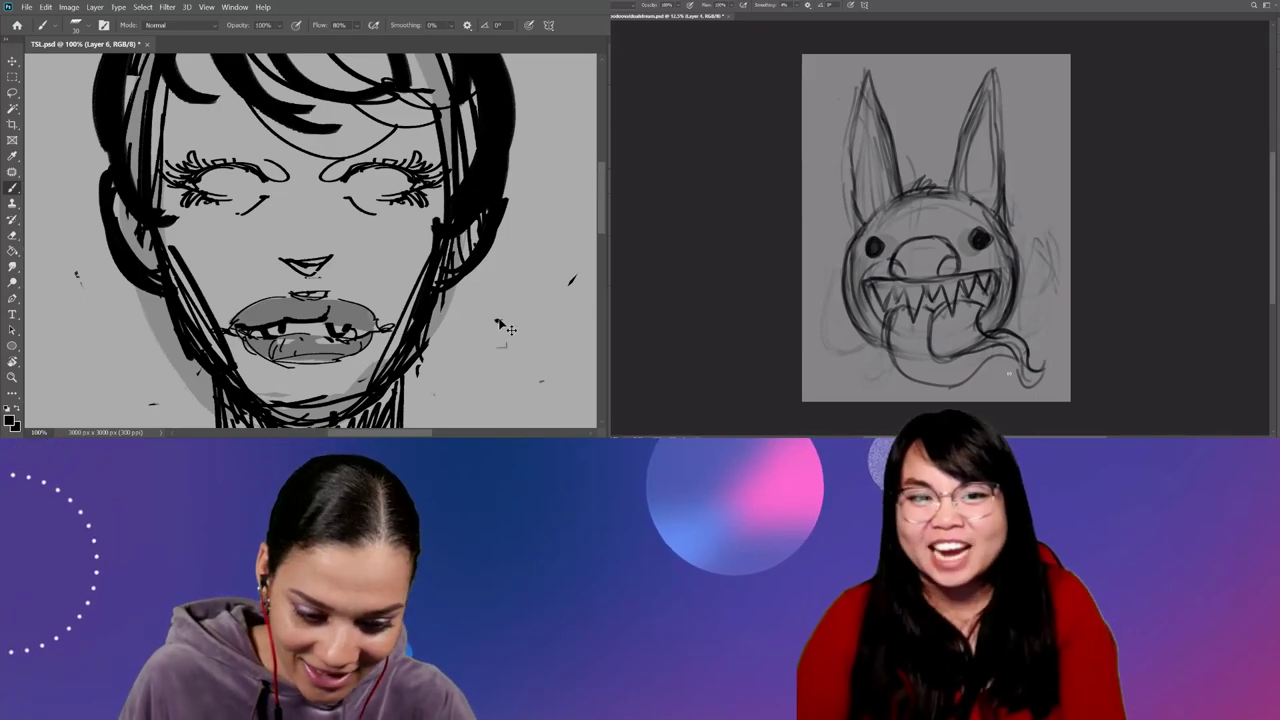
pyautogui.hotkey('ctrl', '-')
pyautogui.hotkey('ctrl', '-')
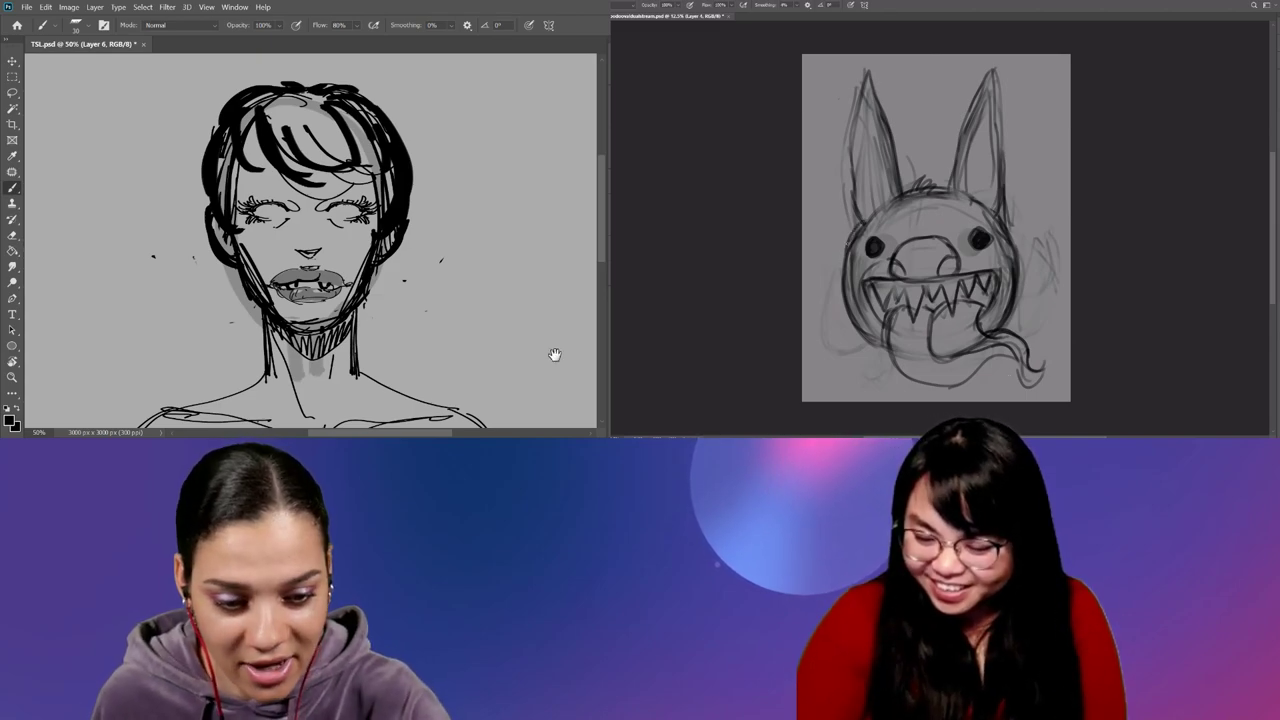
pyautogui.moveTo(555, 354); pyautogui.dragTo(555, 374)
pyautogui.press('e')
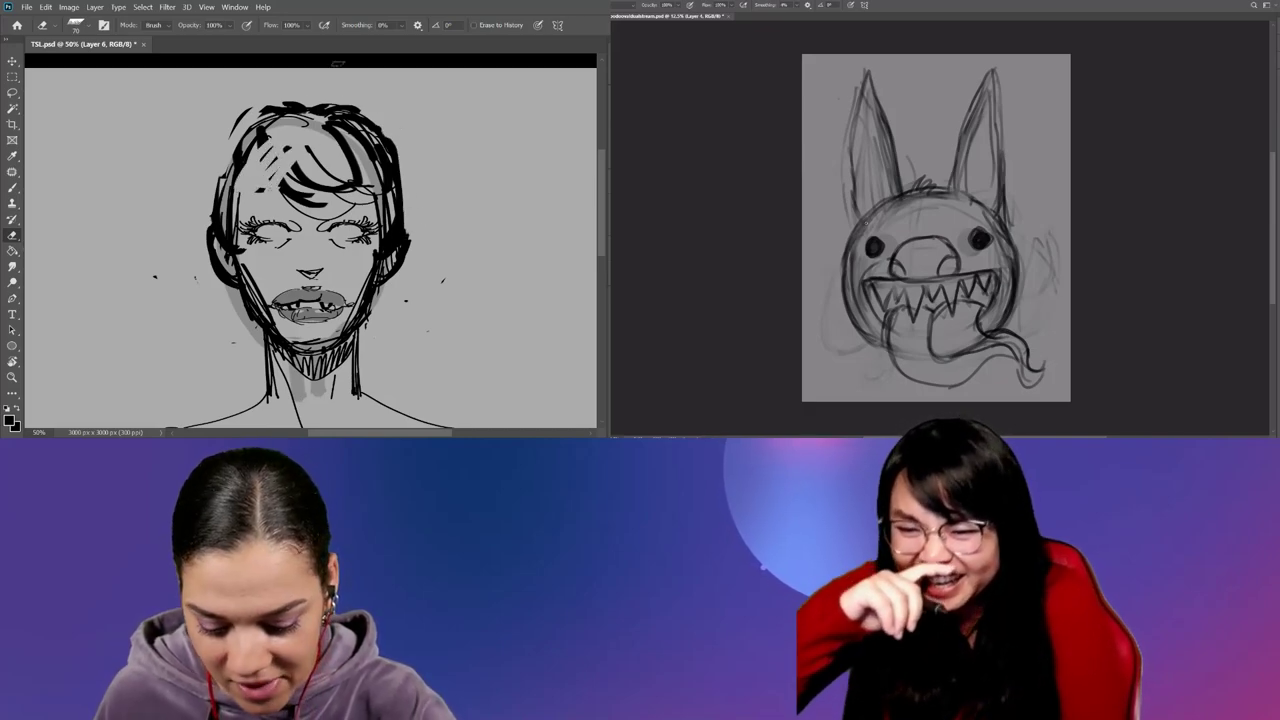
pyautogui.moveTo(290, 160); pyautogui.dragTo(316, 208)
pyautogui.moveTo(340, 140); pyautogui.dragTo(364, 200)
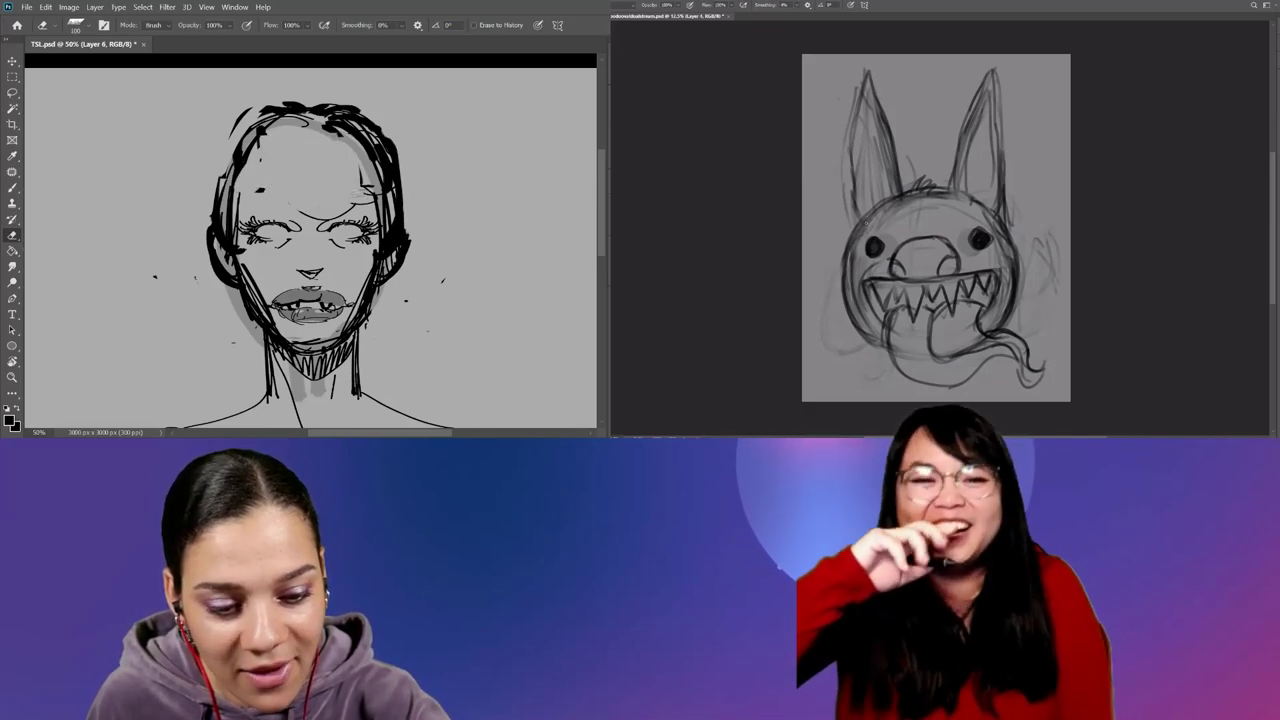
pyautogui.hotkey('ctrl', 'z')
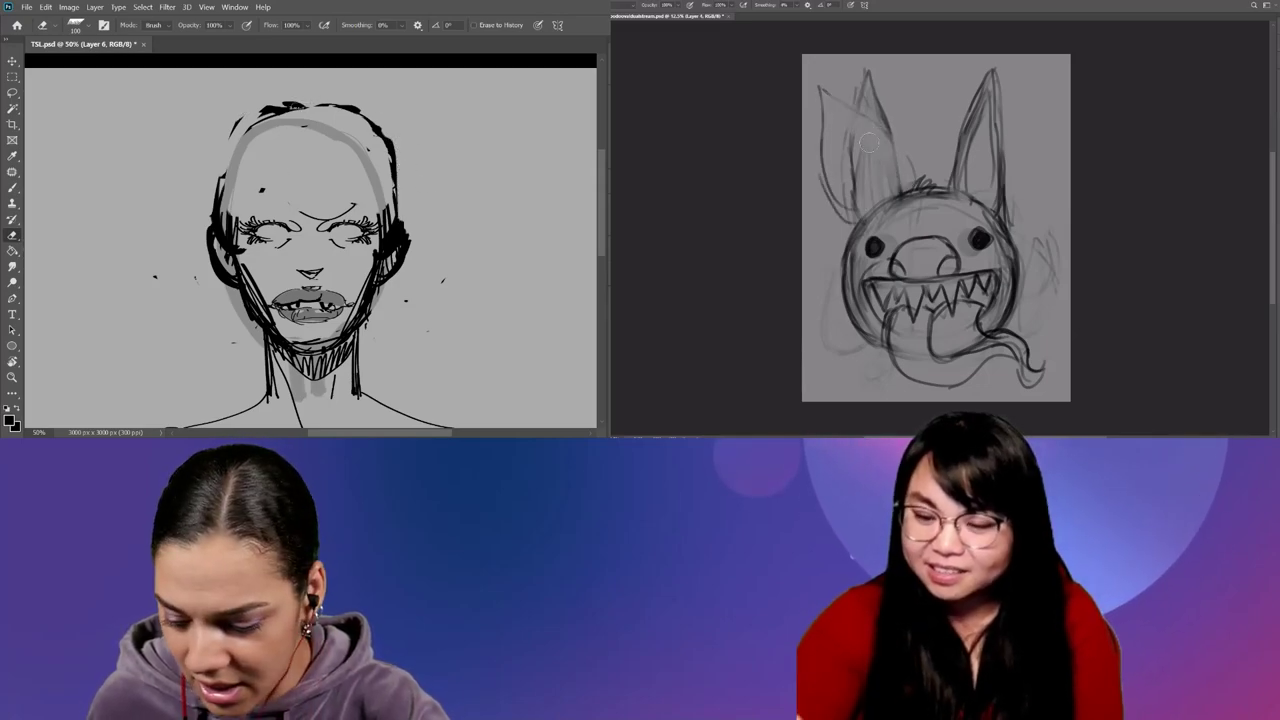
# Draw a new rounded skull outline and erase the hair strokes on top of the head.
pyautogui.press('b')
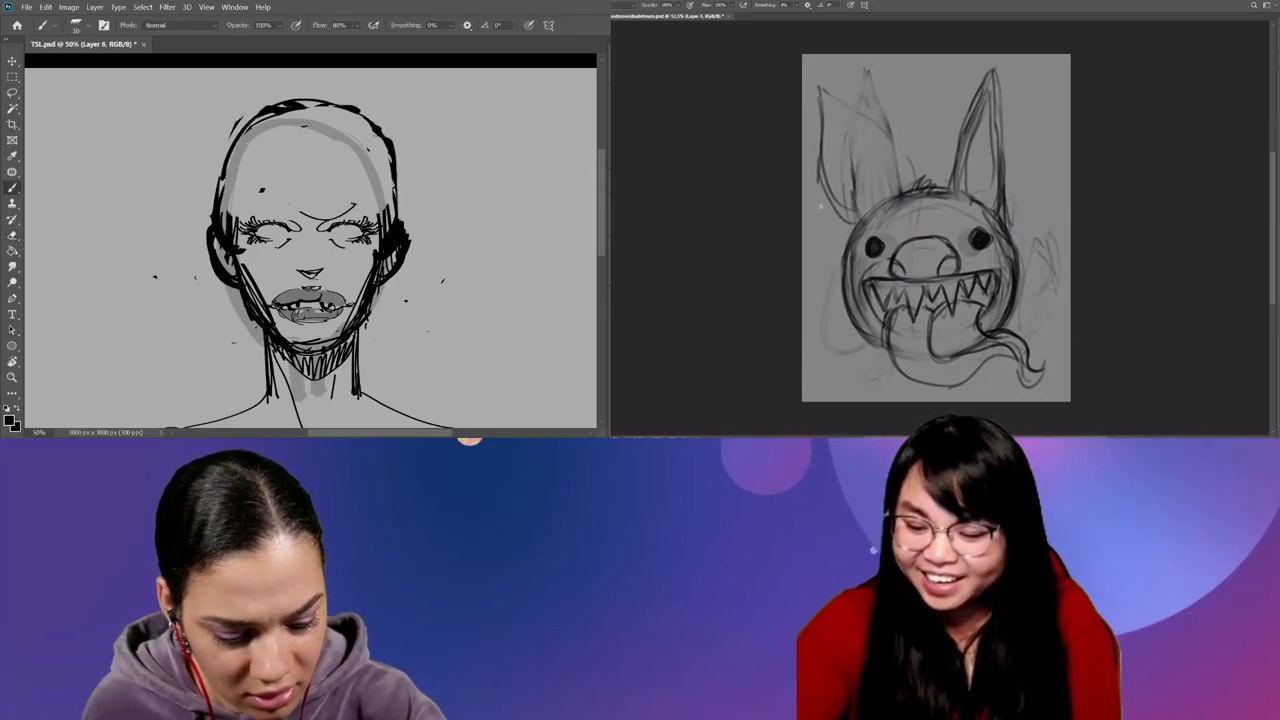
pyautogui.moveTo(214, 200); pyautogui.dragTo(334, 96)
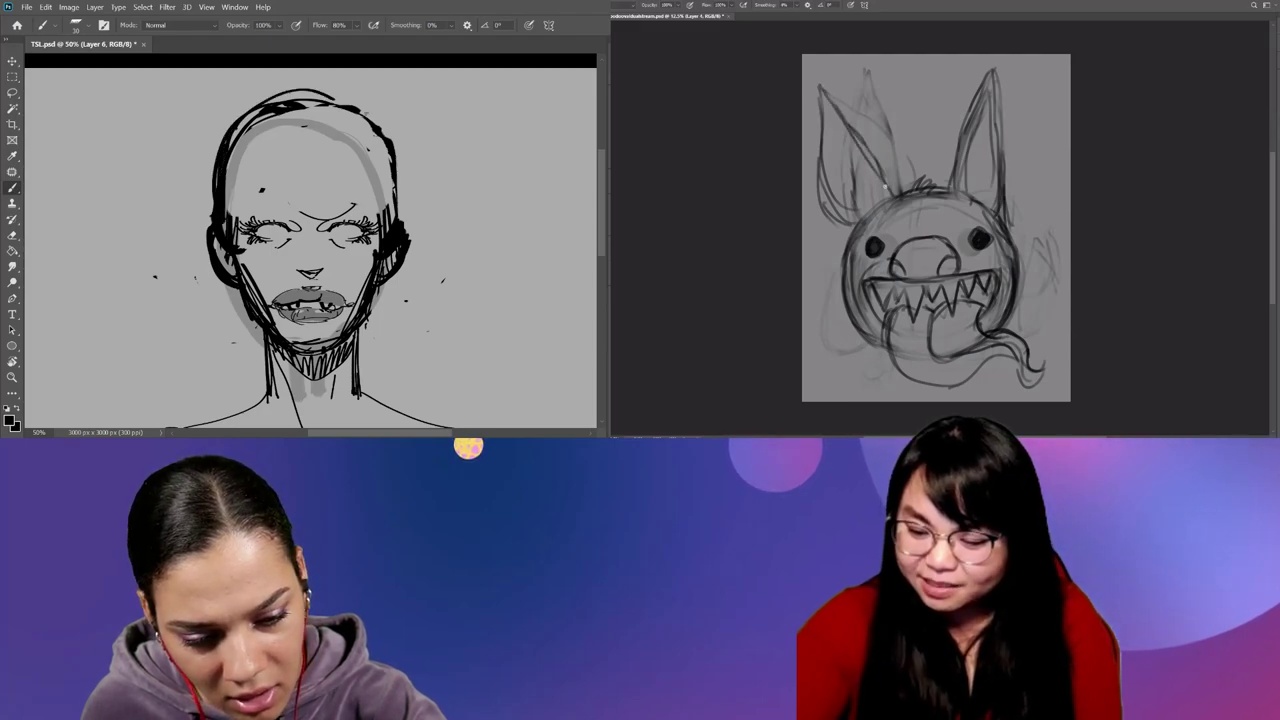
pyautogui.scroll(2, 310, 250)
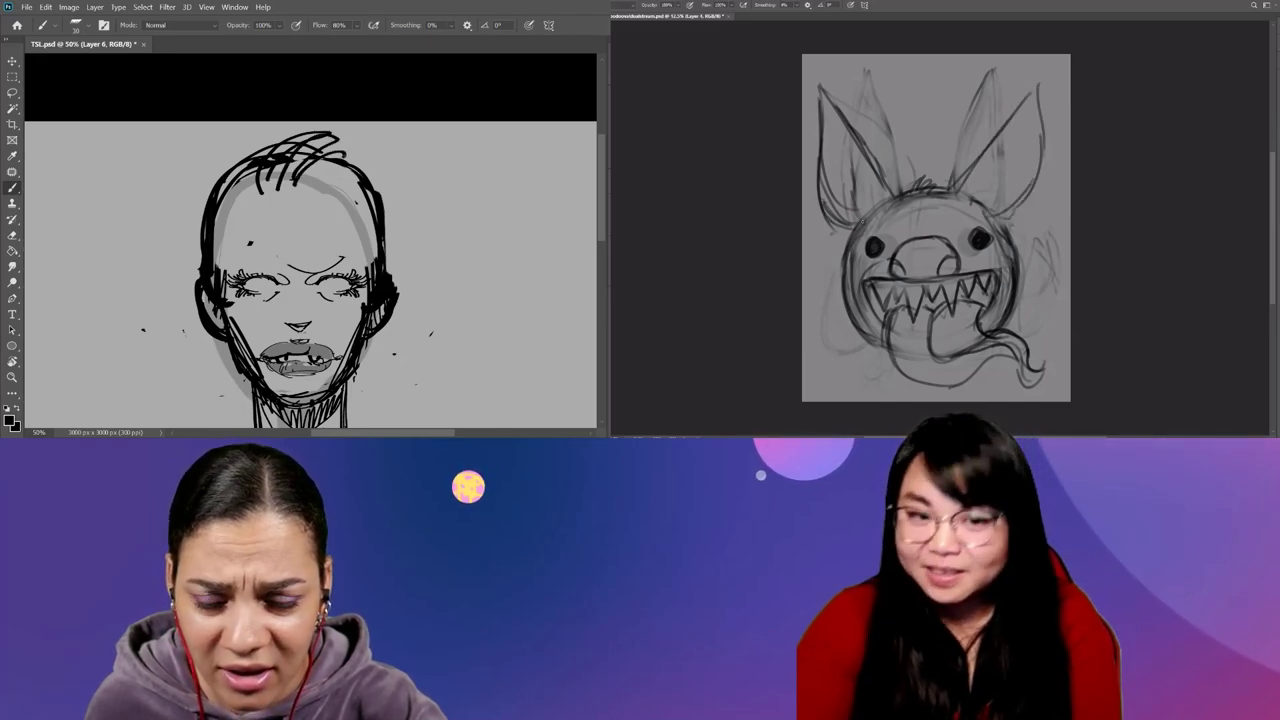
pyautogui.press('e')
pyautogui.moveTo(265, 175)
pyautogui.mouseDown()
pyautogui.moveTo(325, 135)
pyautogui.moveTo(250, 240)
pyautogui.mouseUp()
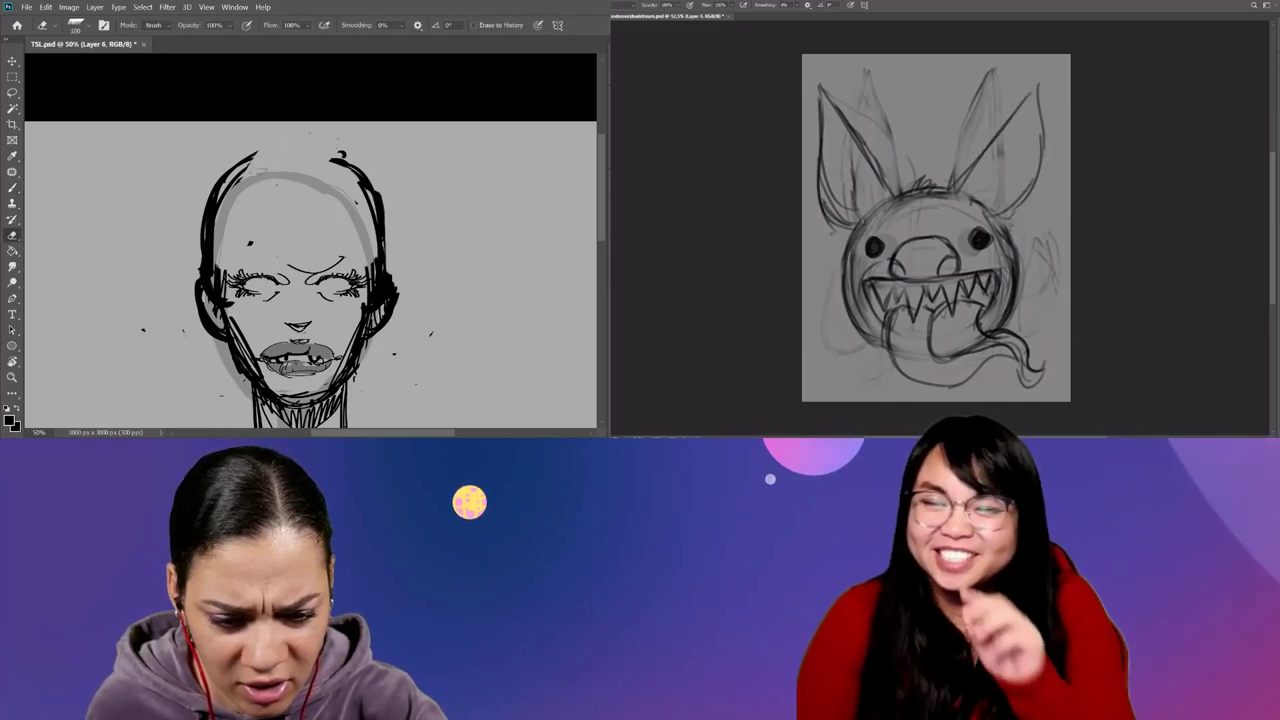
pyautogui.moveTo(392, 235); pyautogui.dragTo(390, 206)
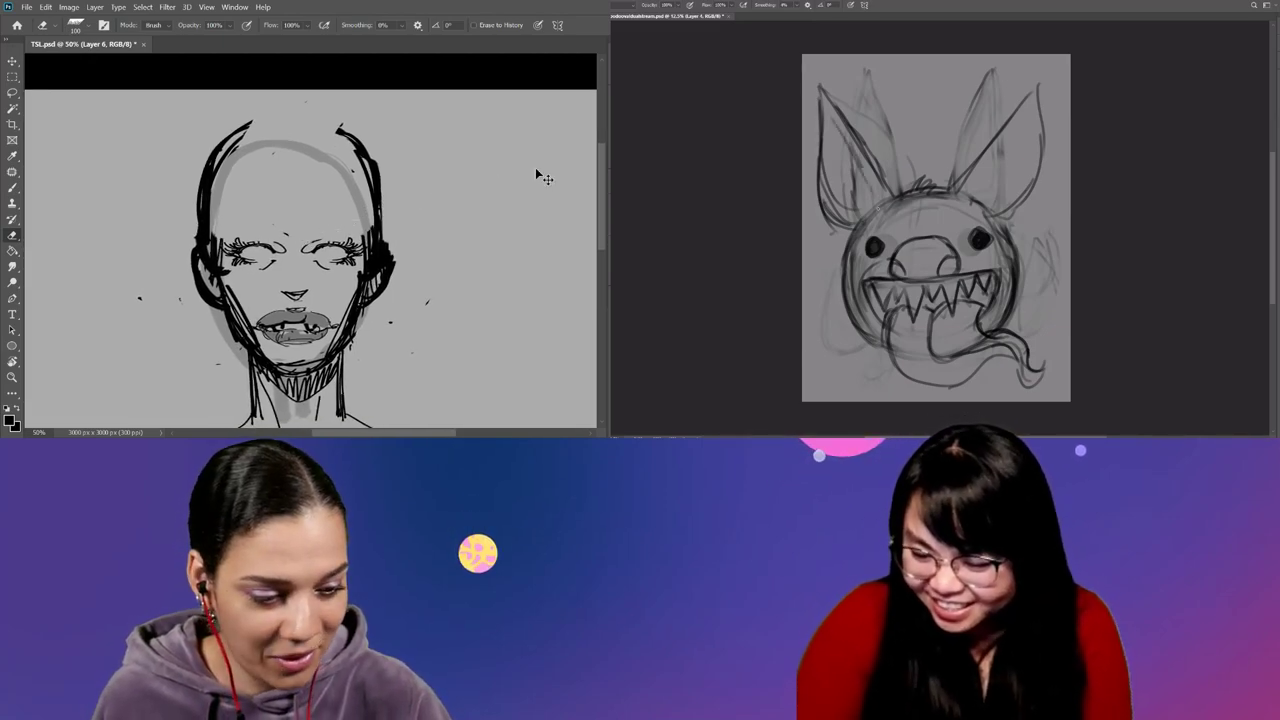
pyautogui.hotkey('ctrl', 't')
# Move the head layer down about 80 px with a 2° tilt.
pyautogui.moveTo(400, 182); pyautogui.dragTo(400, 262)
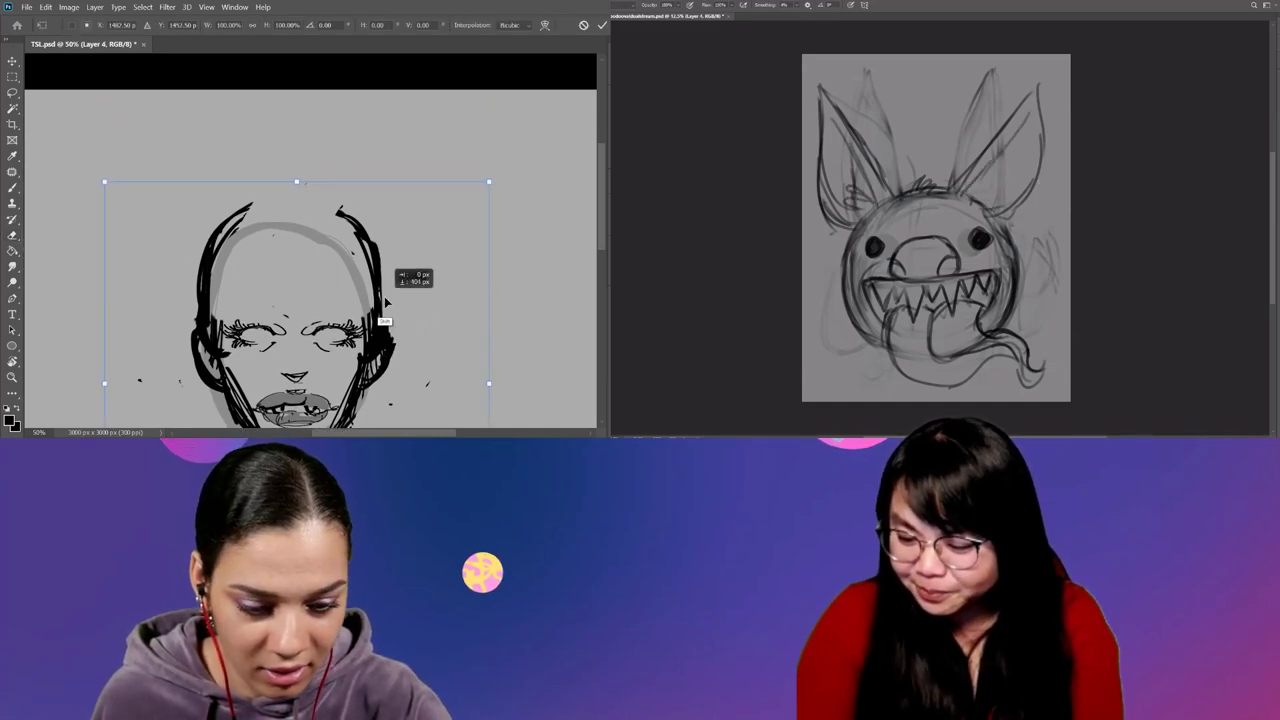
pyautogui.moveTo(505, 235); pyautogui.dragTo(527, 210)
pyautogui.press('Return')
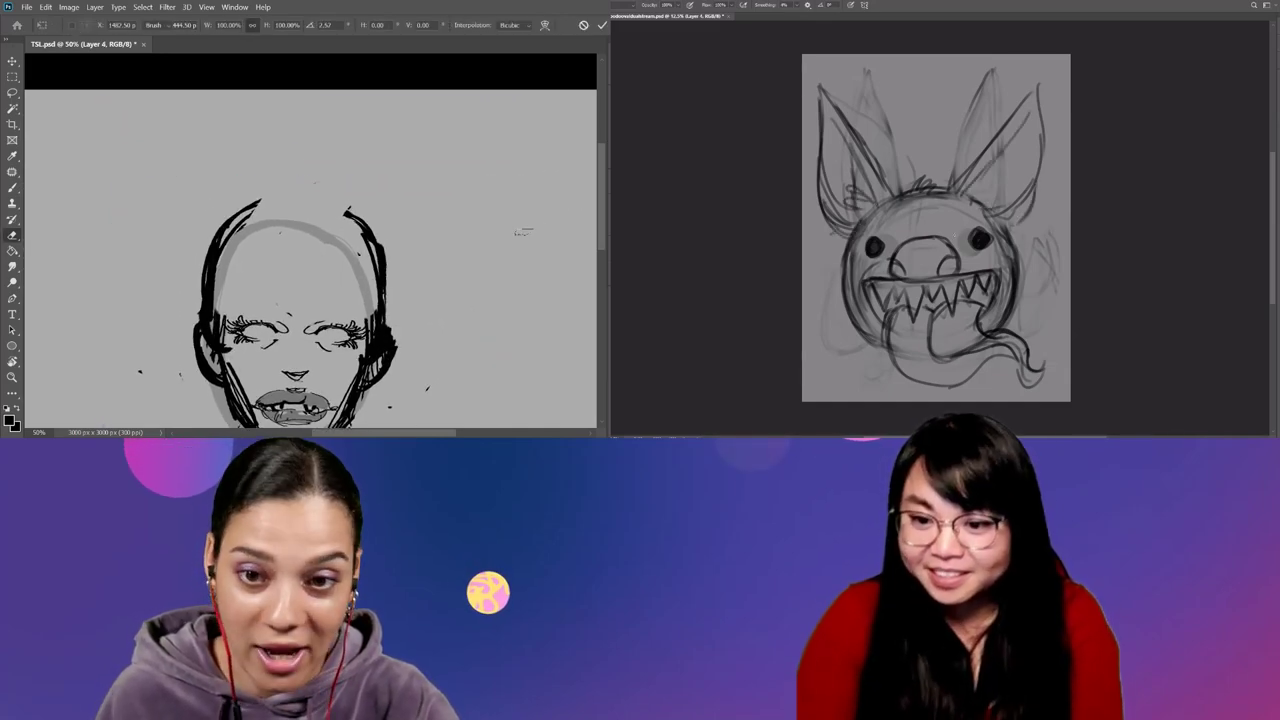
pyautogui.hotkey('ctrl', '-')
pyautogui.hotkey('ctrl', '-')
# Lasso the shoulders, rotate them about -3.85°, and deselect.
pyautogui.press('e')
pyautogui.hotkey('ctrl', '+')
pyautogui.hotkey('ctrl', '+')
pyautogui.scroll(-3, 474, 234)
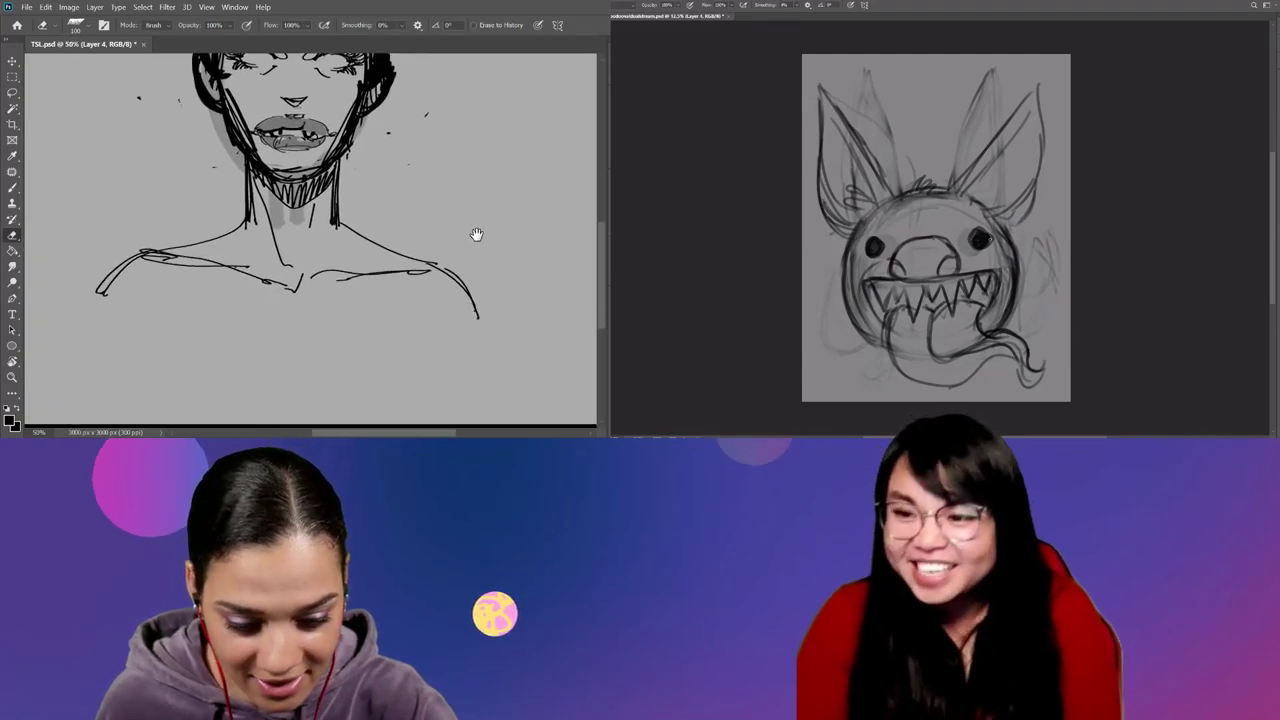
pyautogui.press('l')
pyautogui.moveTo(251, 349)
pyautogui.mouseDown()
pyautogui.moveTo(348, 380)
pyautogui.moveTo(300, 378)
pyautogui.mouseUp()
pyautogui.hotkey('ctrl', 't')
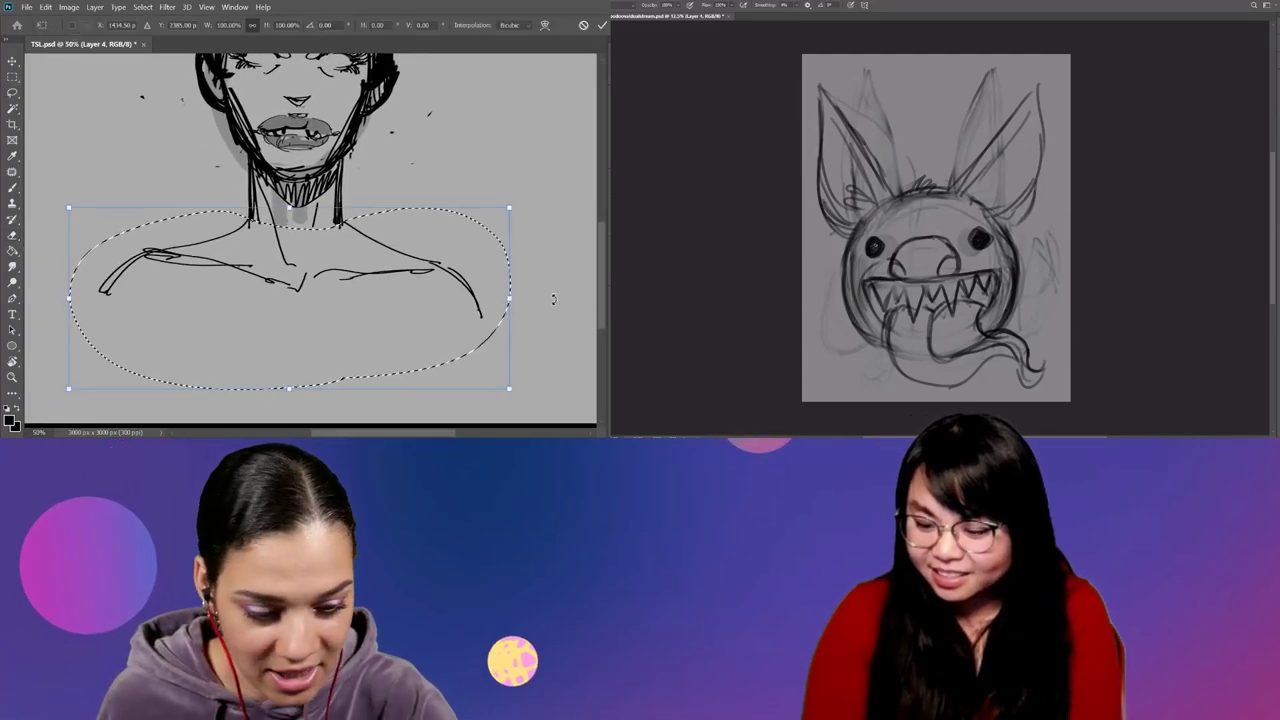
pyautogui.moveTo(540, 330); pyautogui.dragTo(561, 256)
pyautogui.press('Return')
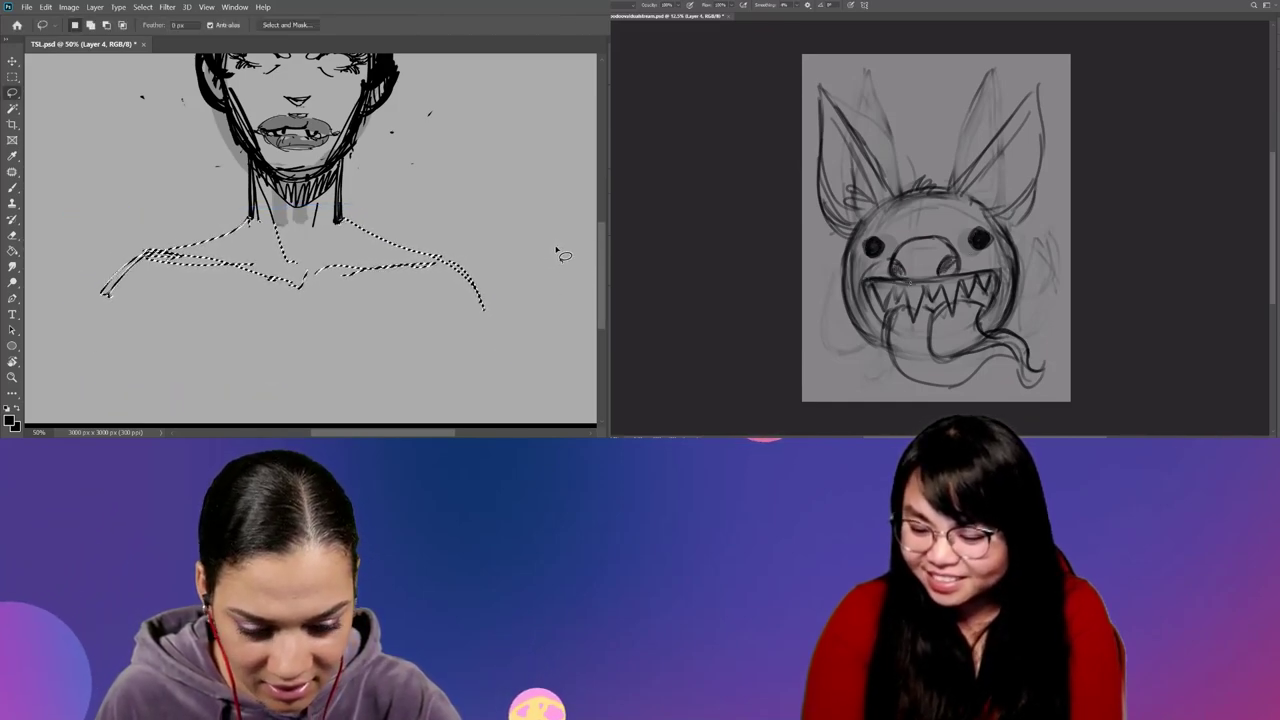
pyautogui.hotkey('ctrl', 'd')
pyautogui.moveTo(469, 206)
pyautogui.mouseDown()
pyautogui.moveTo(481, 280)
pyautogui.moveTo(457, 313)
pyautogui.mouseUp()
# Trim the thick left head outline and draw vertical hair strokes on the crown.
pyautogui.press('b')
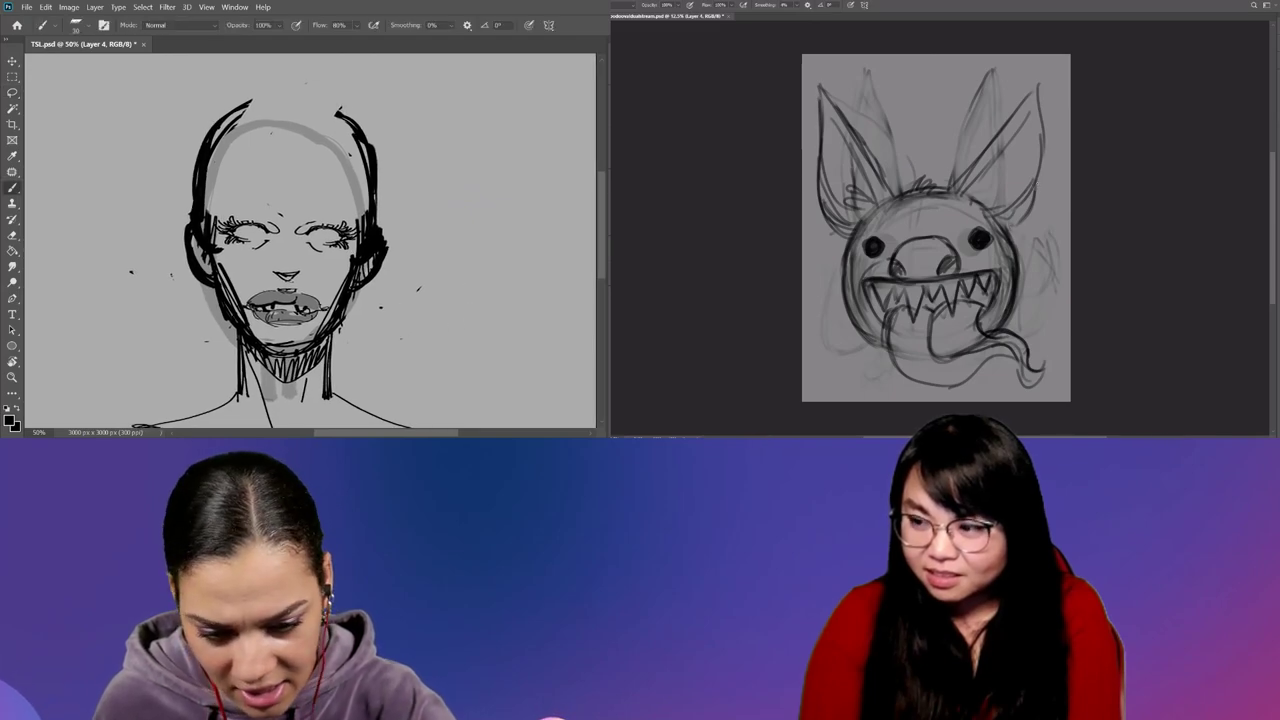
pyautogui.press('e')
pyautogui.moveTo(196, 140); pyautogui.dragTo(187, 201)
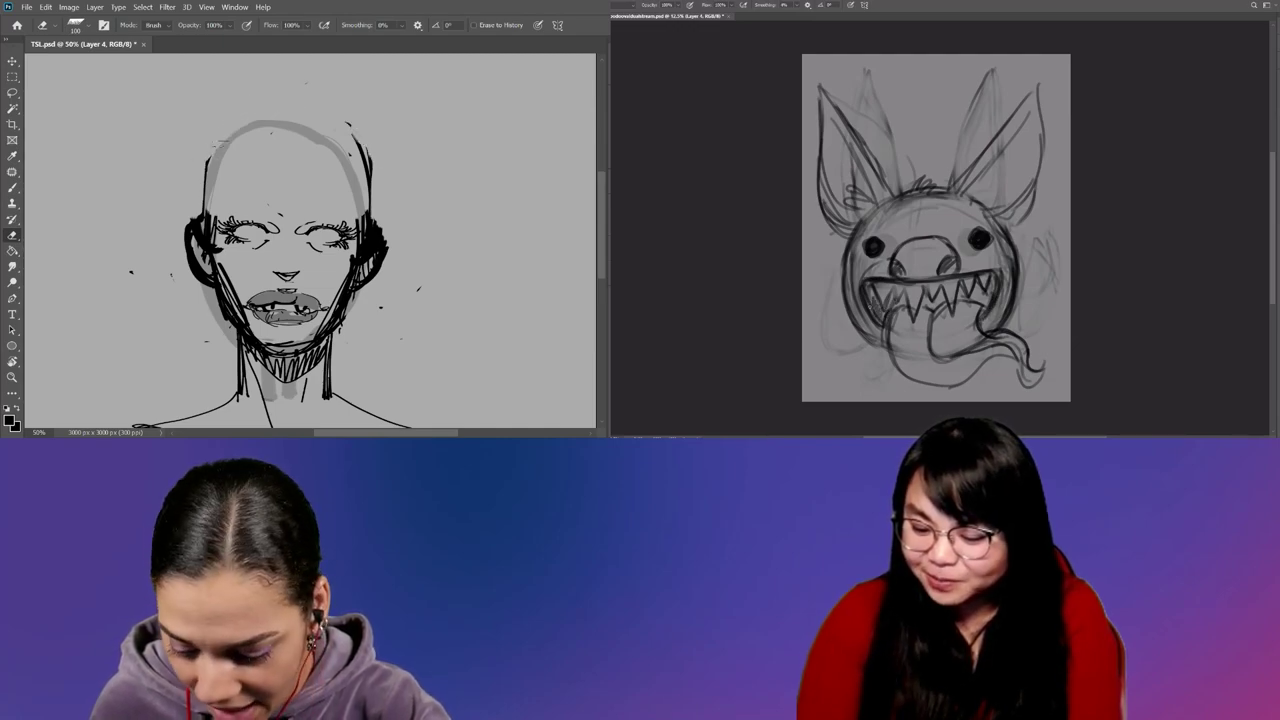
pyautogui.press('b')
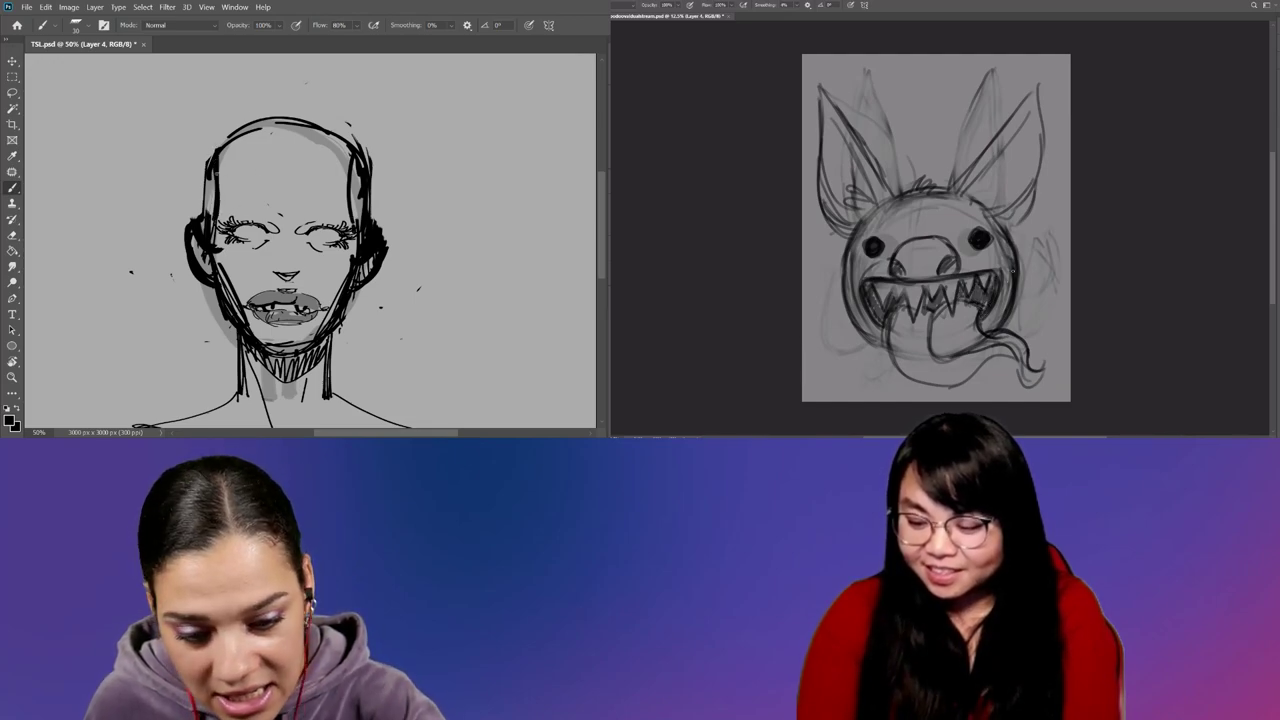
pyautogui.moveTo(272, 94)
pyautogui.mouseDown()
pyautogui.moveTo(272, 145)
pyautogui.moveTo(290, 146)
pyautogui.mouseUp()
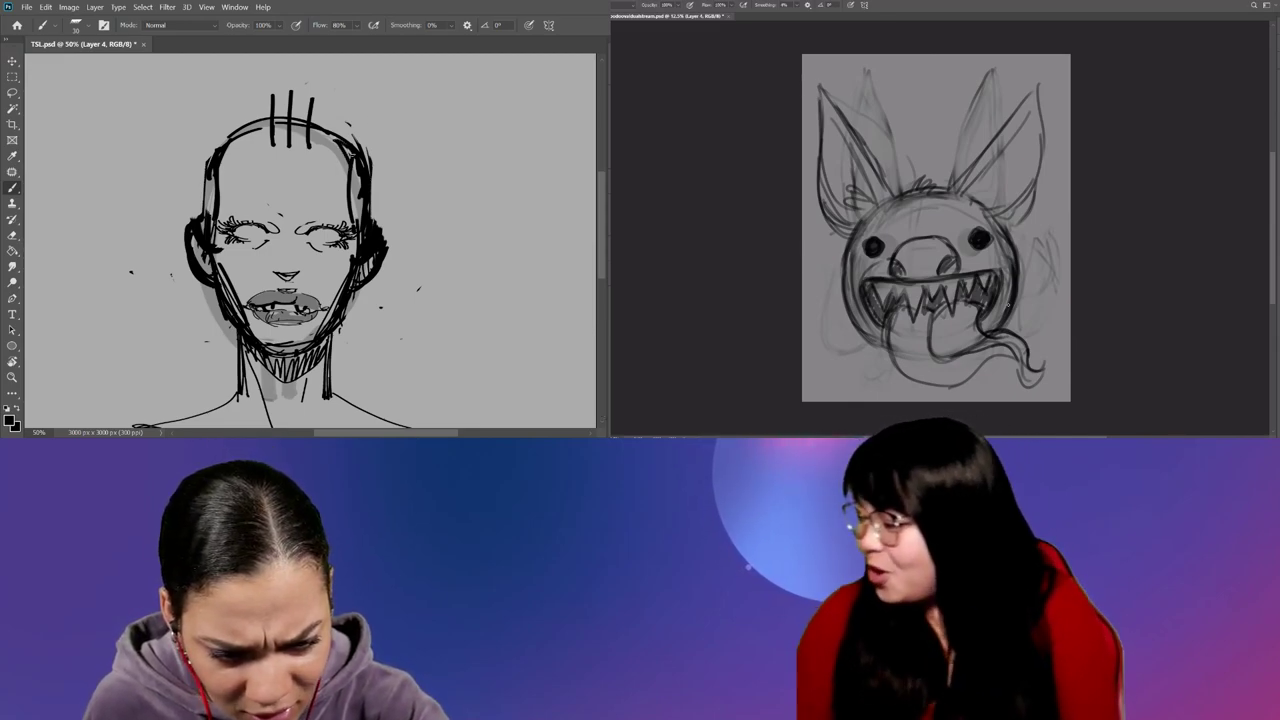
pyautogui.press('e')
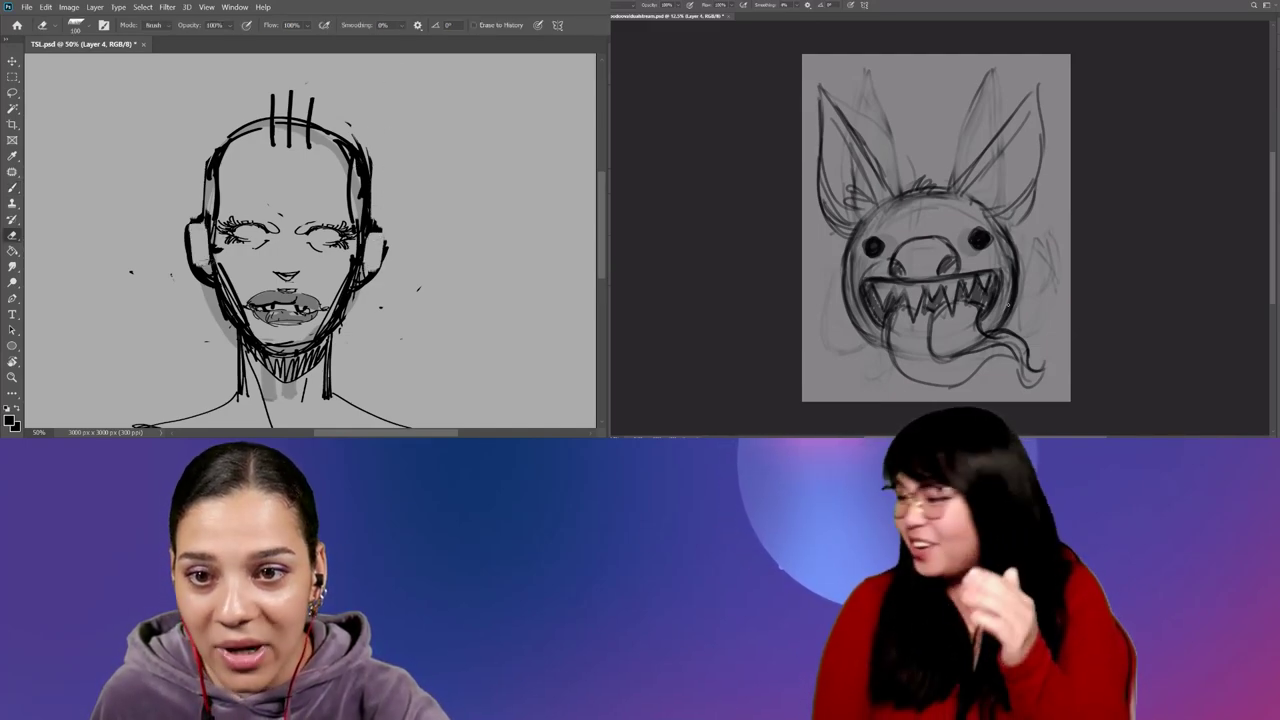
pyautogui.press('b')
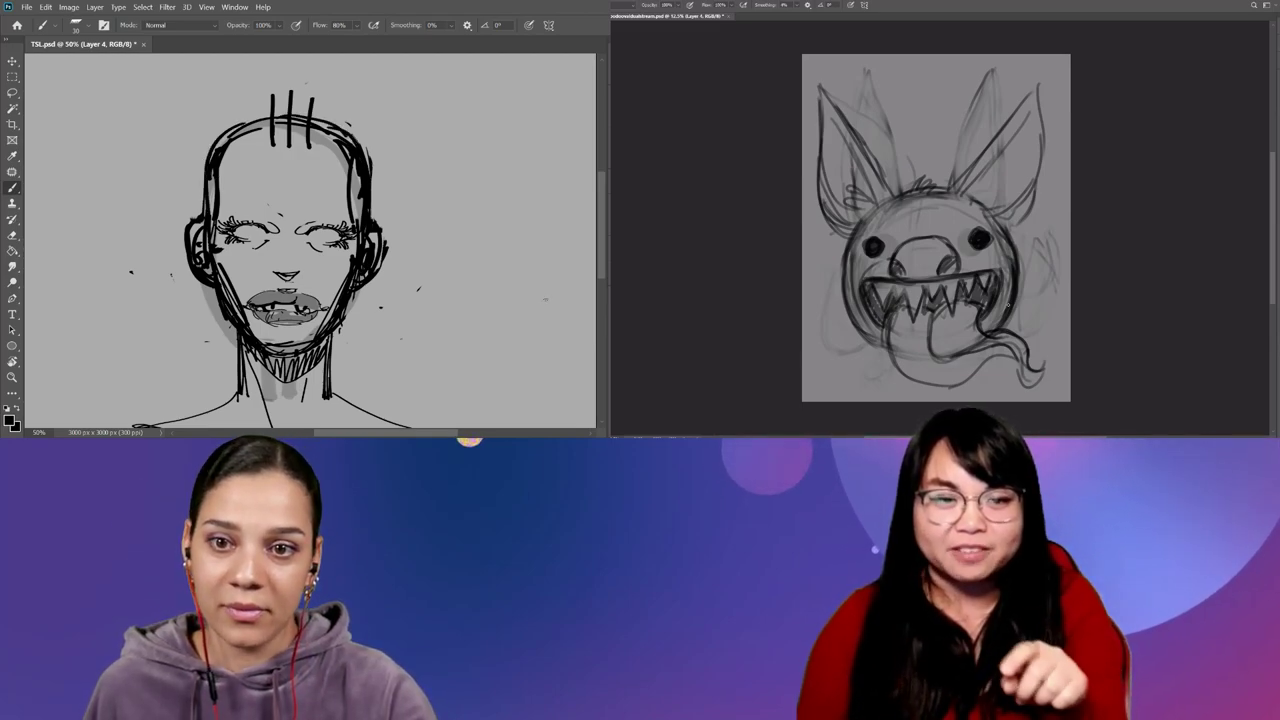
pyautogui.hotkey('ctrl', '+')
# Lasso the left eye and try moving it left, then undo the move.
pyautogui.press('l')
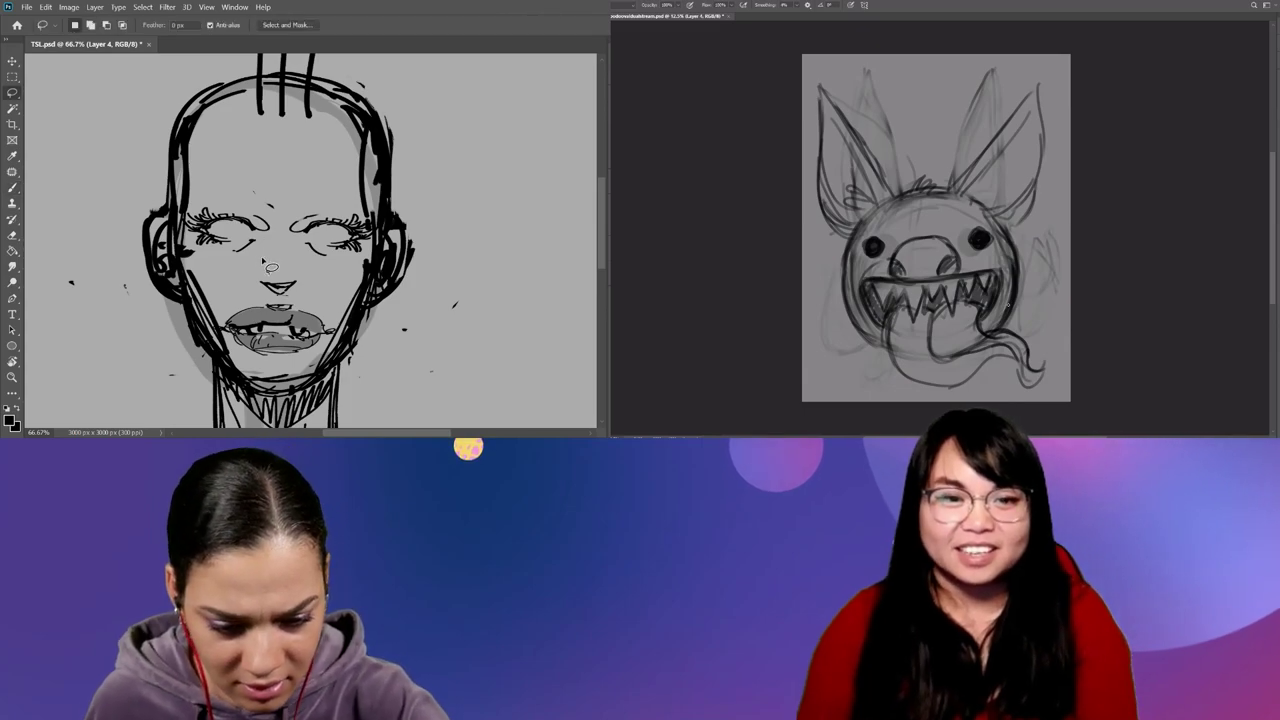
pyautogui.moveTo(265, 253); pyautogui.dragTo(192, 195)
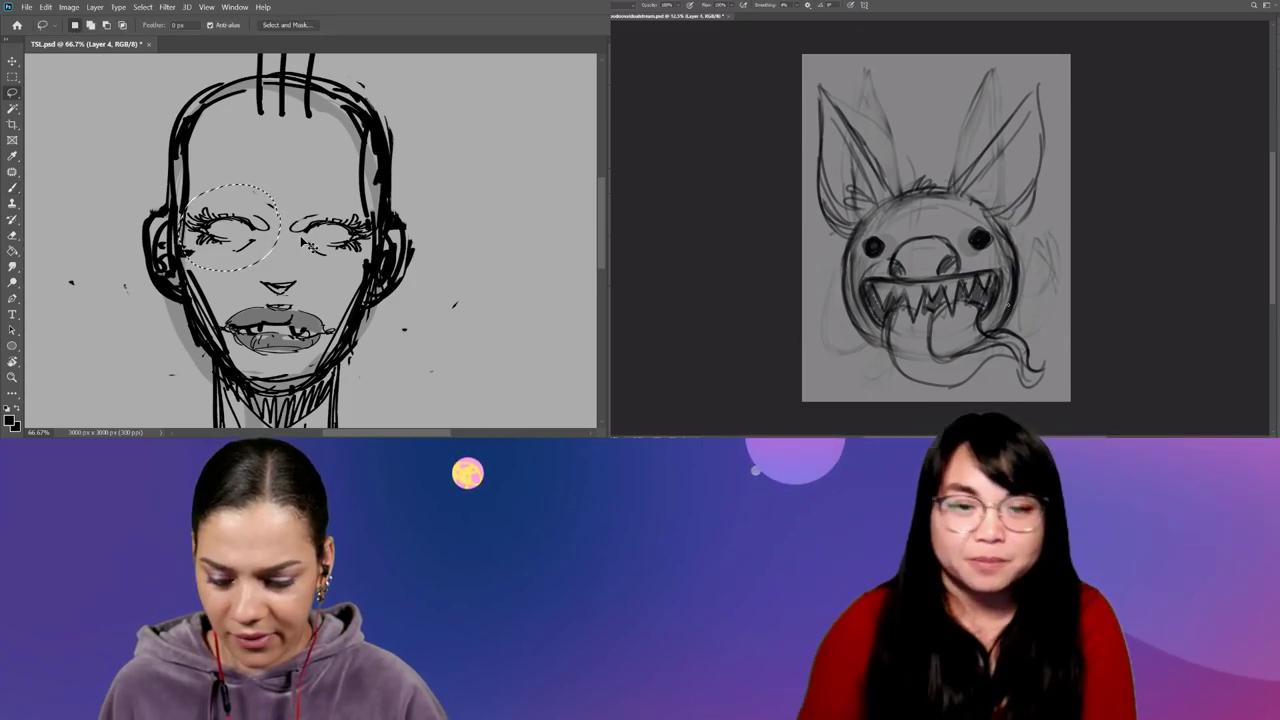
pyautogui.hotkey('ctrl', 't')
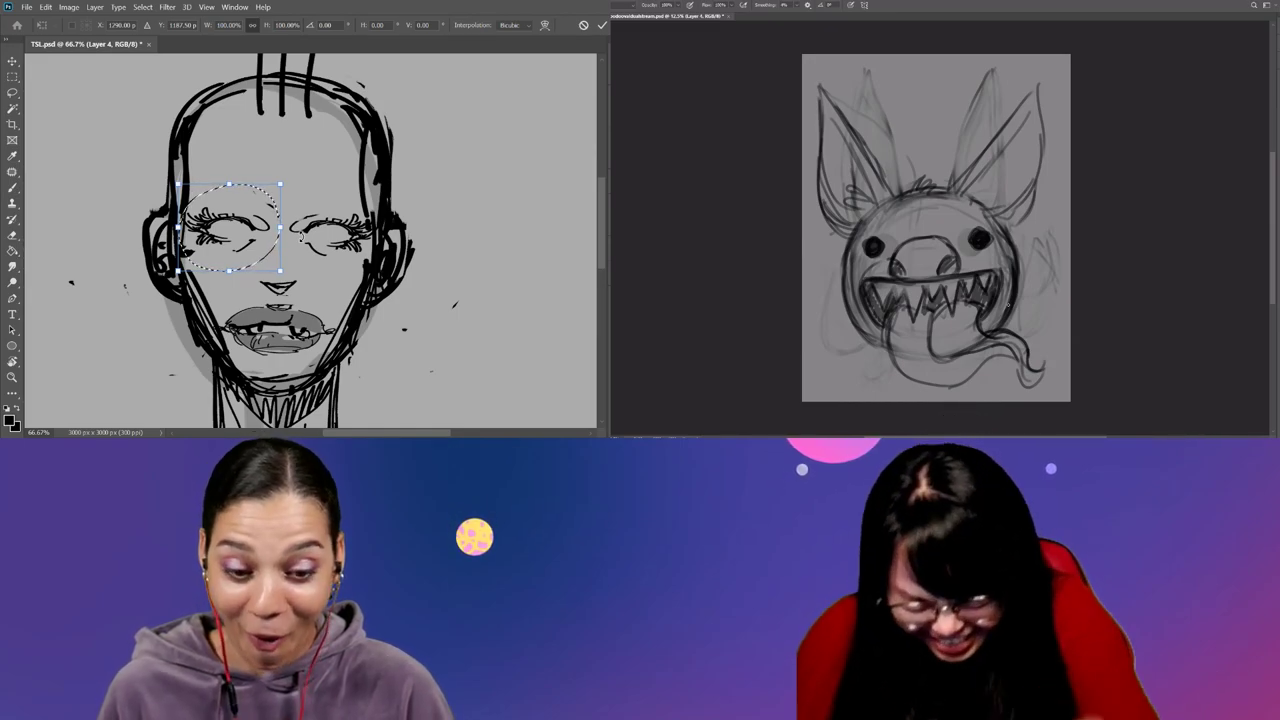
pyautogui.moveTo(265, 212); pyautogui.dragTo(176, 212)
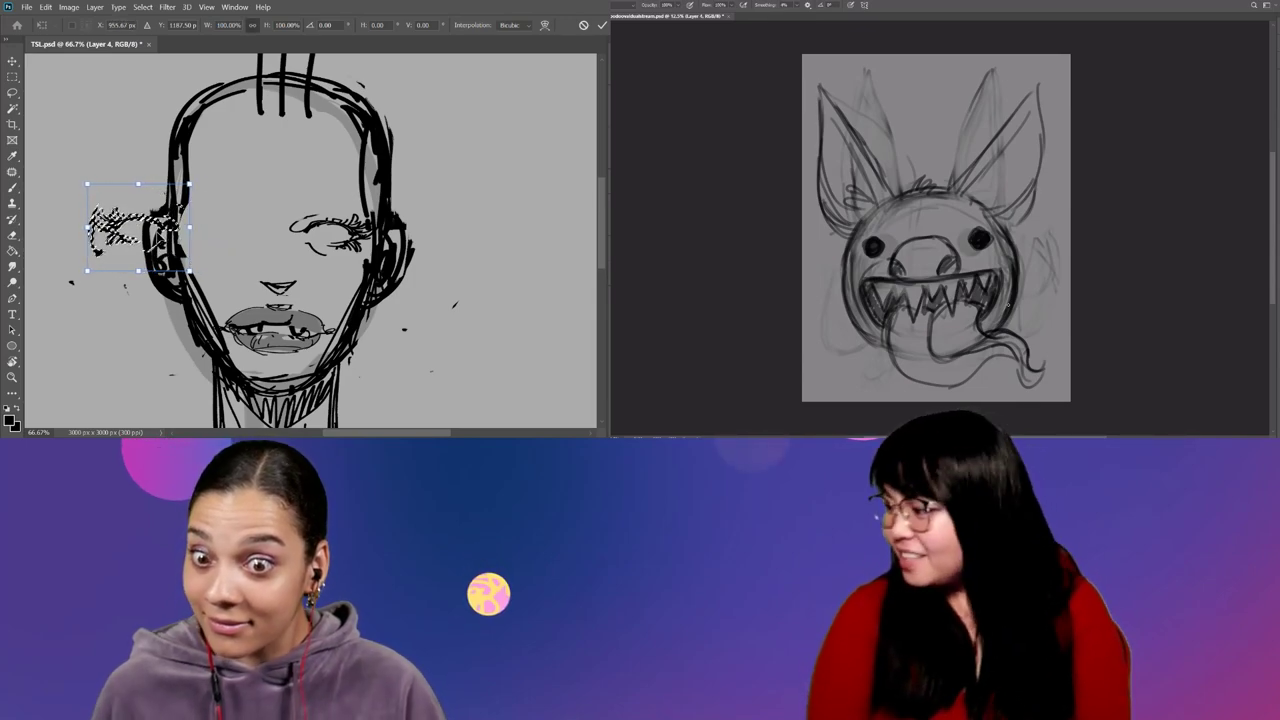
pyautogui.press('Return')
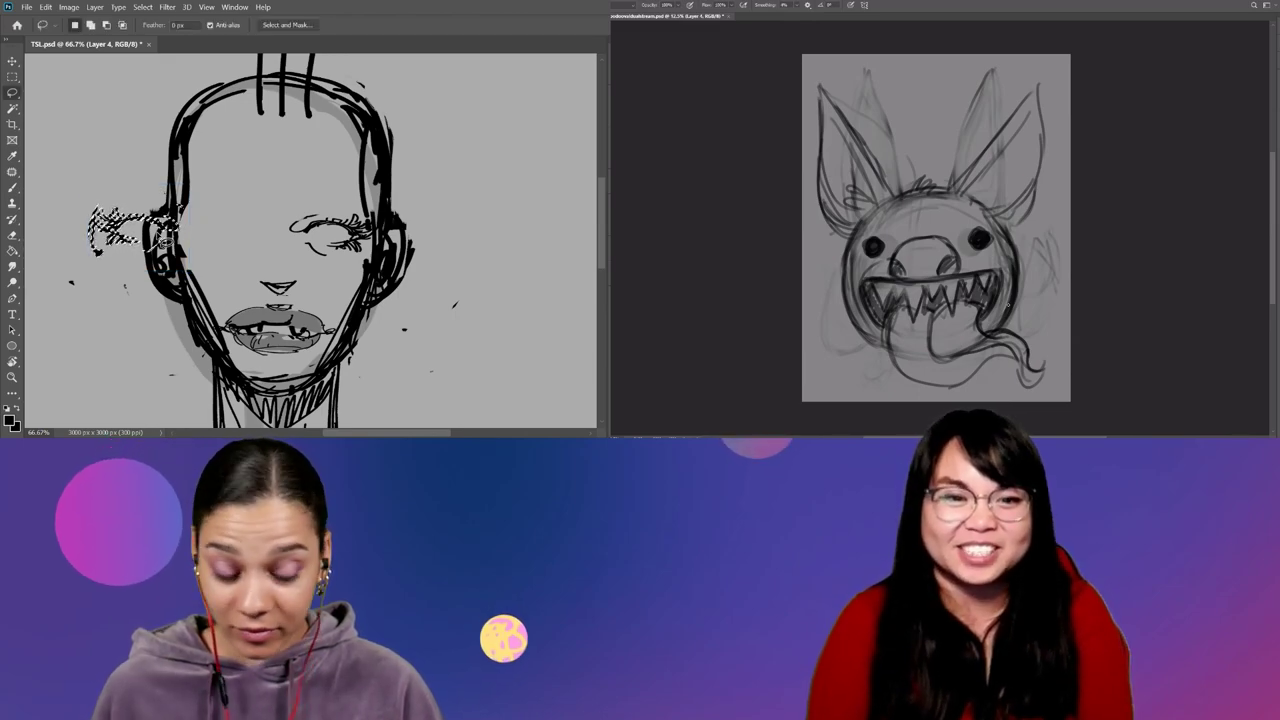
pyautogui.hotkey('ctrl', 'z')
# Copy the left eye to its own layer via Layer Via Copy and move it past the head's left side.
pyautogui.rightClick(226, 190)
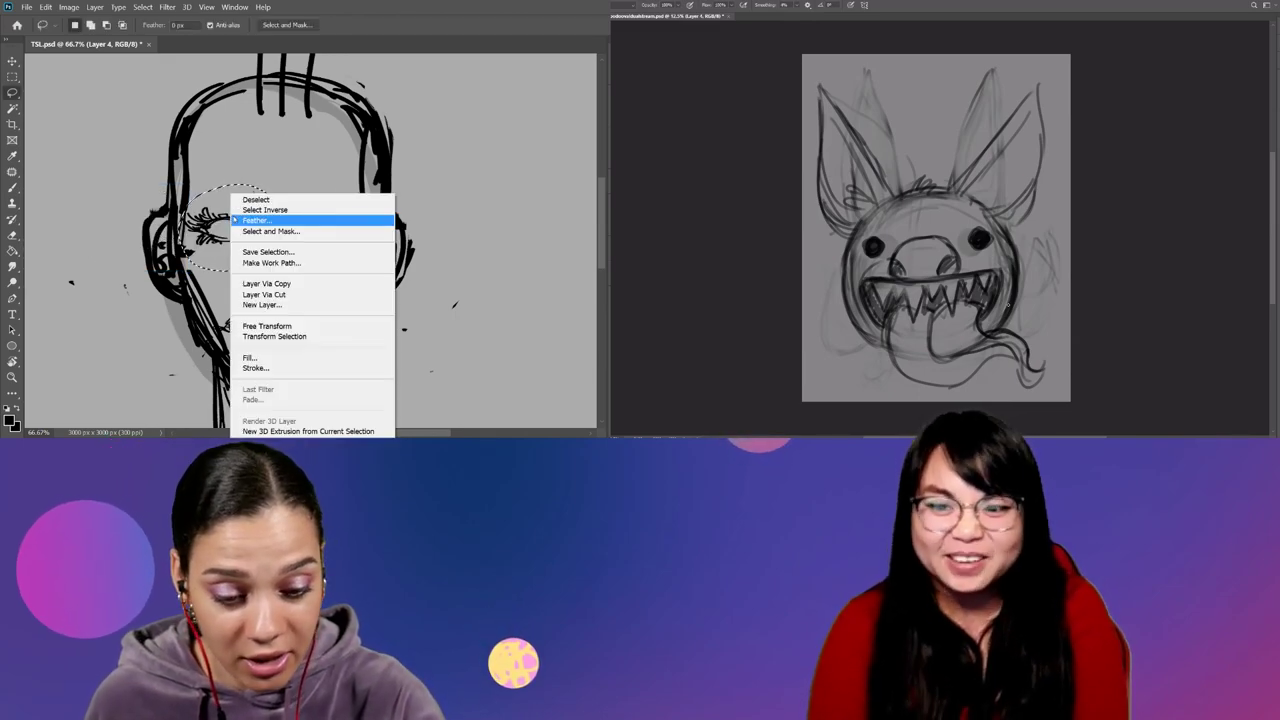
pyautogui.click(300, 289)
pyautogui.hotkey('ctrl', 't')
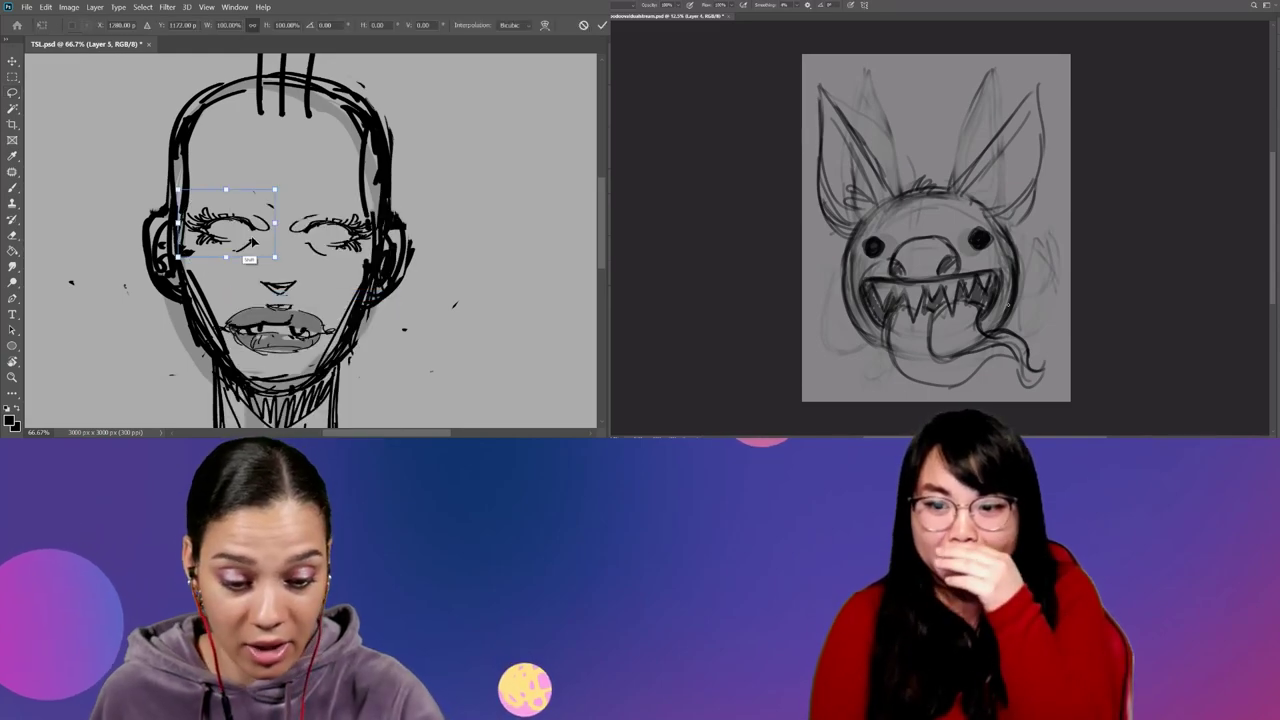
pyautogui.moveTo(252, 242); pyautogui.dragTo(130, 243)
pyautogui.press('Return')
pyautogui.press('l')
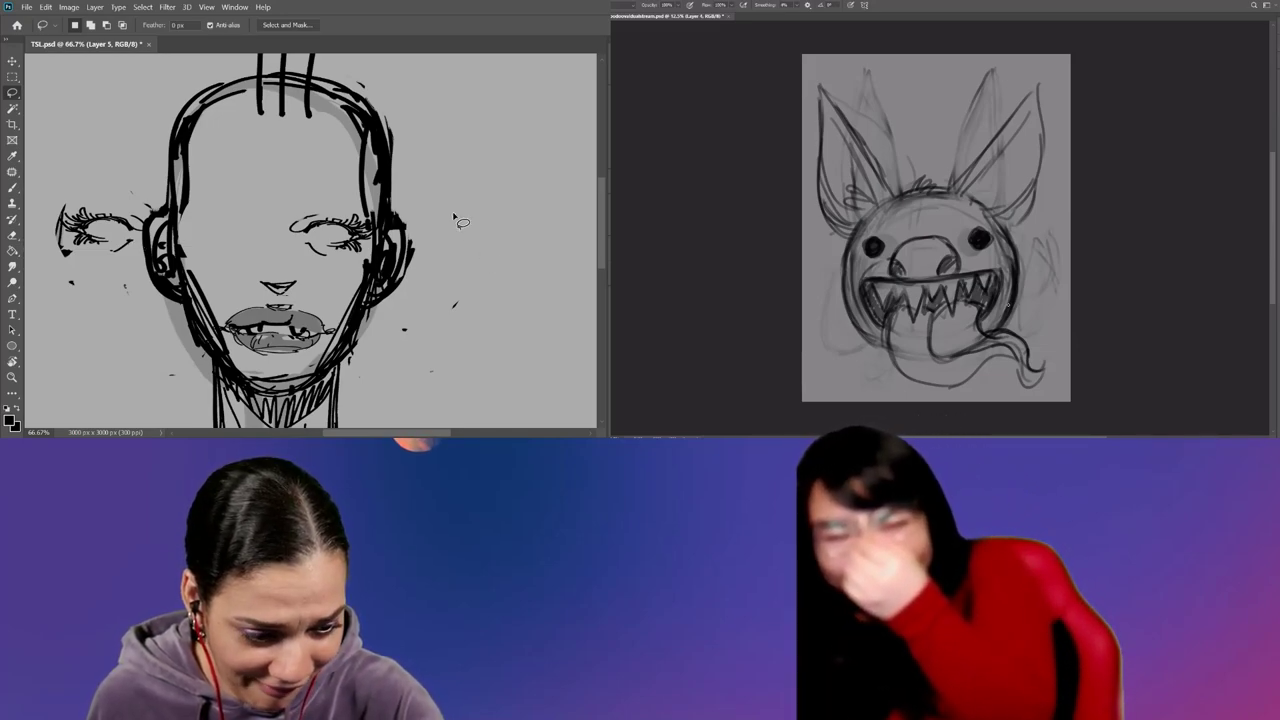
# Paint out the left cheek outline in light grey and draw a black lobe around the moved eye.
pyautogui.press('b')
pyautogui.press('x')
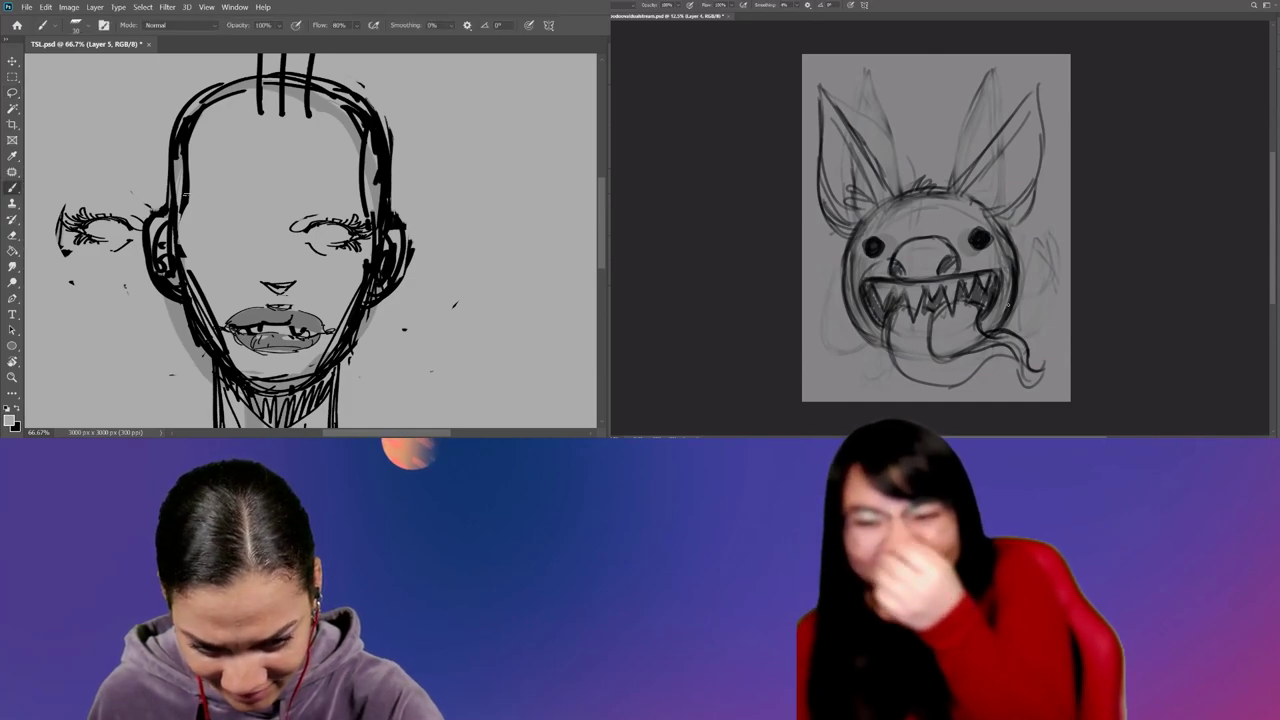
pyautogui.moveTo(176, 200); pyautogui.dragTo(150, 250)
pyautogui.press(']')
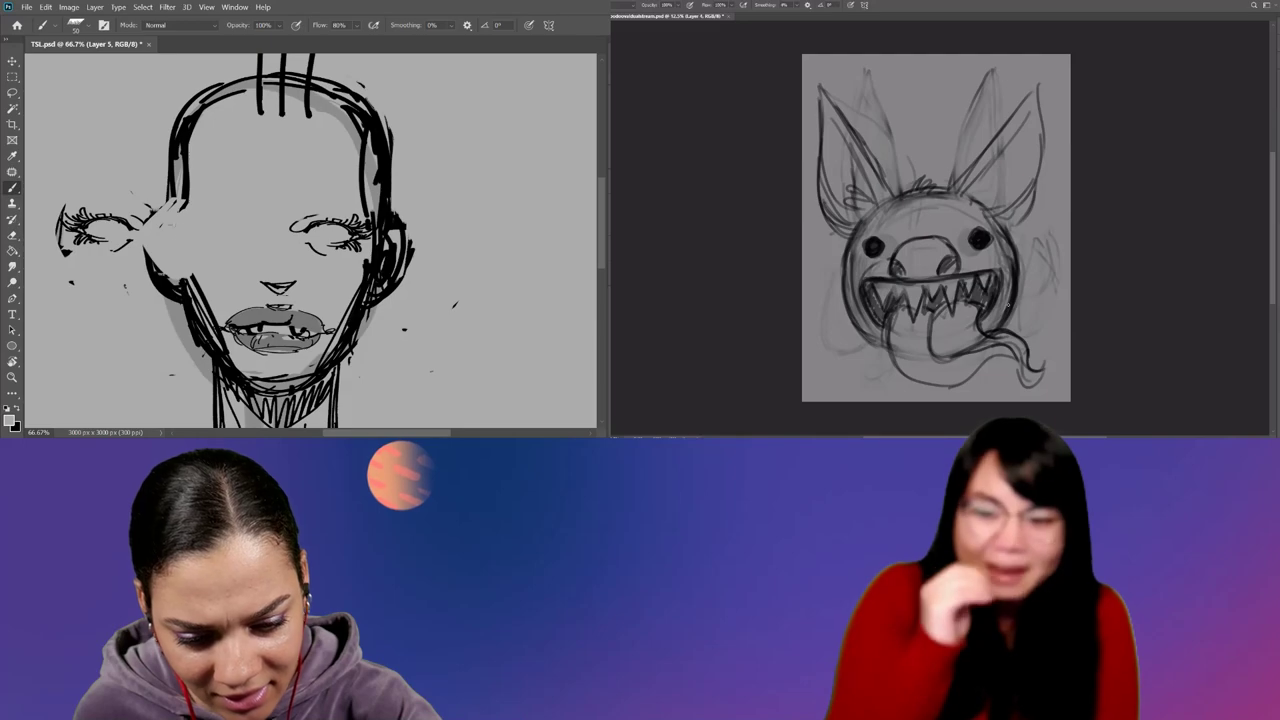
pyautogui.moveTo(165, 205); pyautogui.dragTo(200, 173)
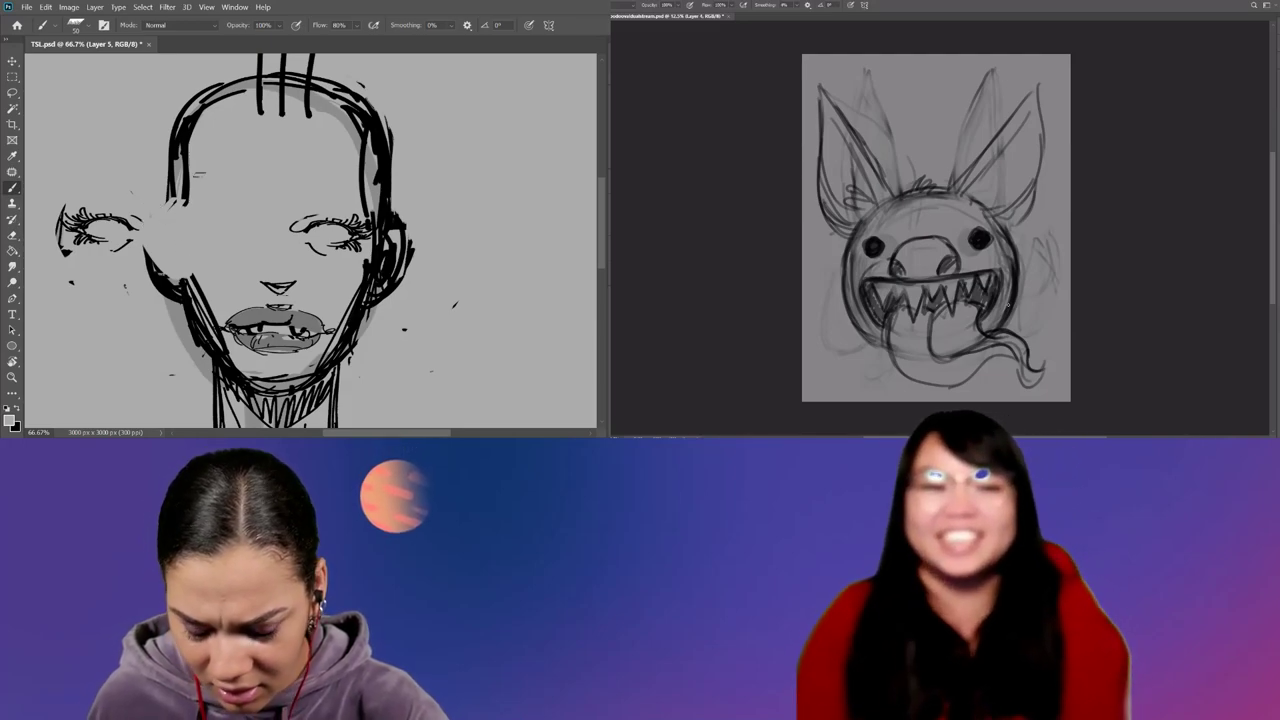
pyautogui.moveTo(174, 200); pyautogui.dragTo(43, 226)
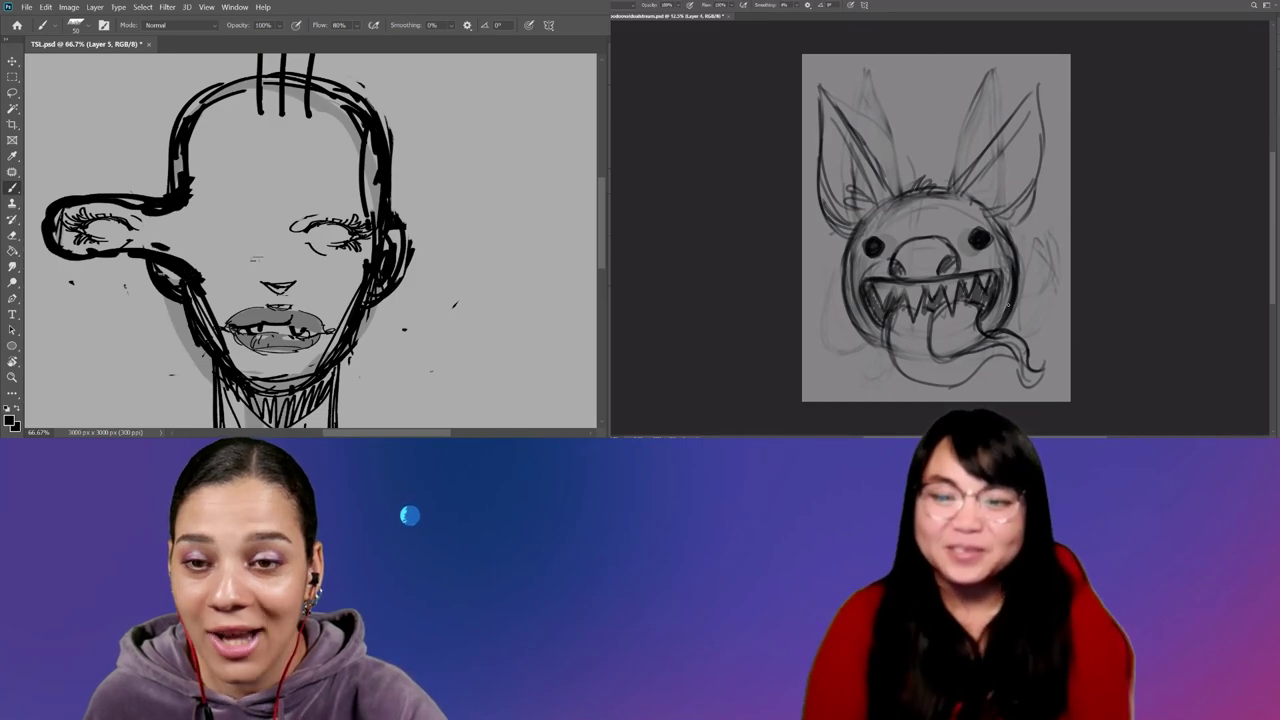
# Hide the original right eye by filling a lasso selection grey on a new layer.
pyautogui.press('l')
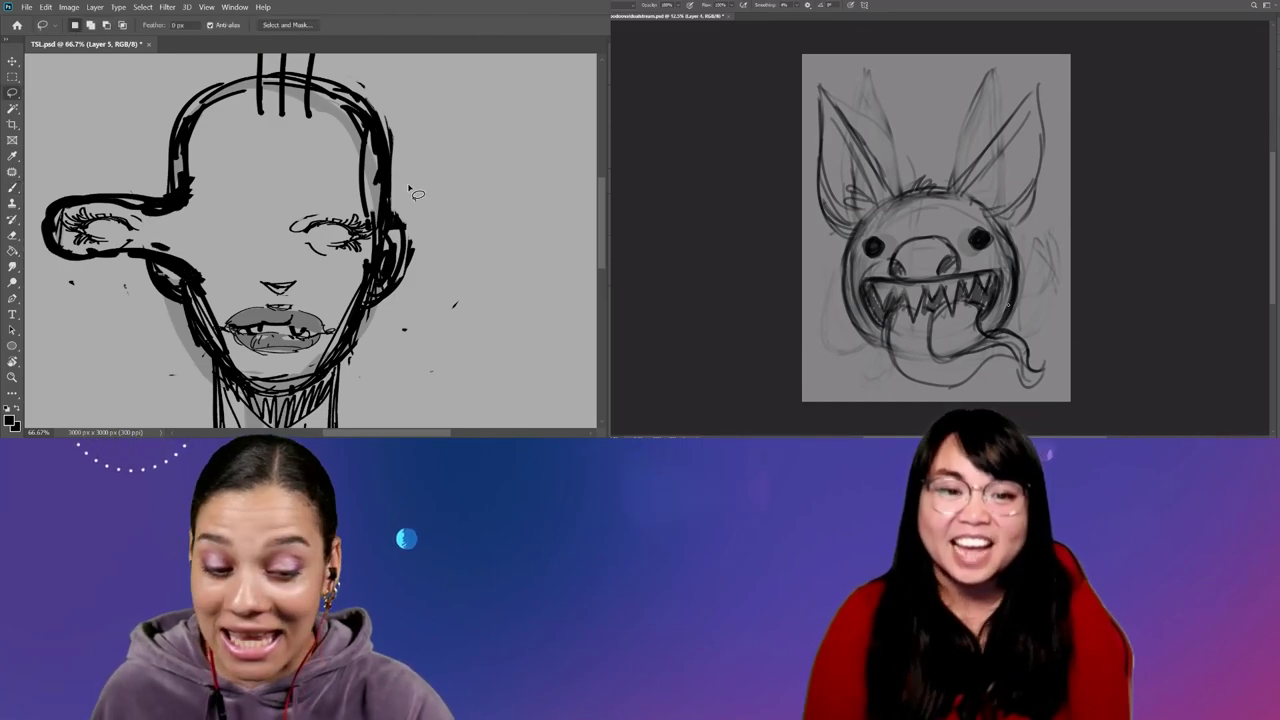
pyautogui.moveTo(390, 167); pyautogui.dragTo(462, 230)
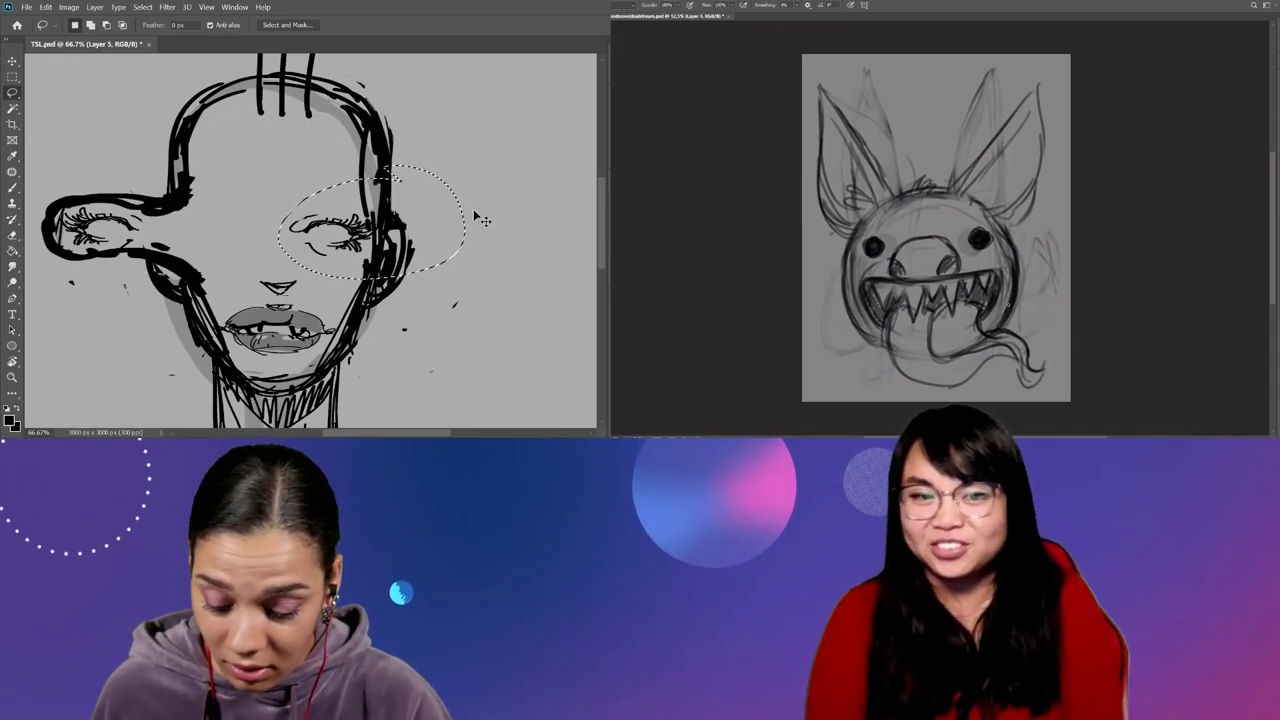
pyautogui.hotkey('ctrl', 'shift', 'alt', 'n')
pyautogui.click(15, 252)
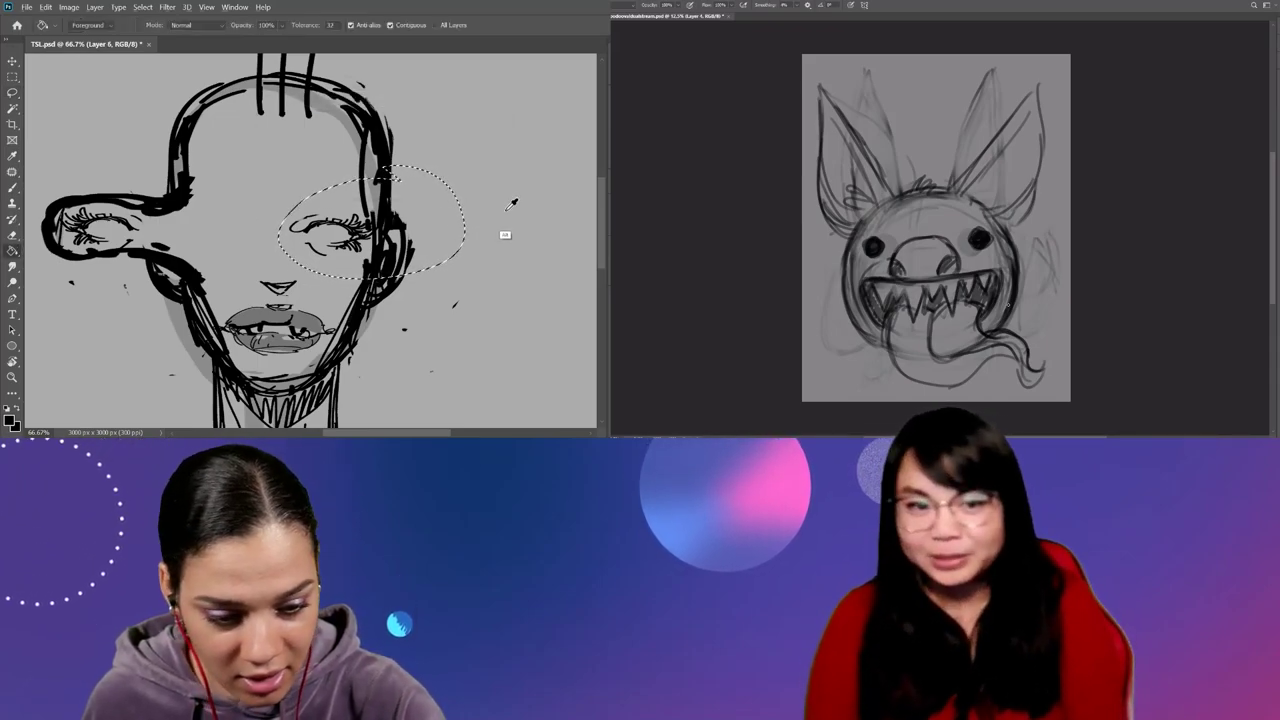
pyautogui.click(430, 240)
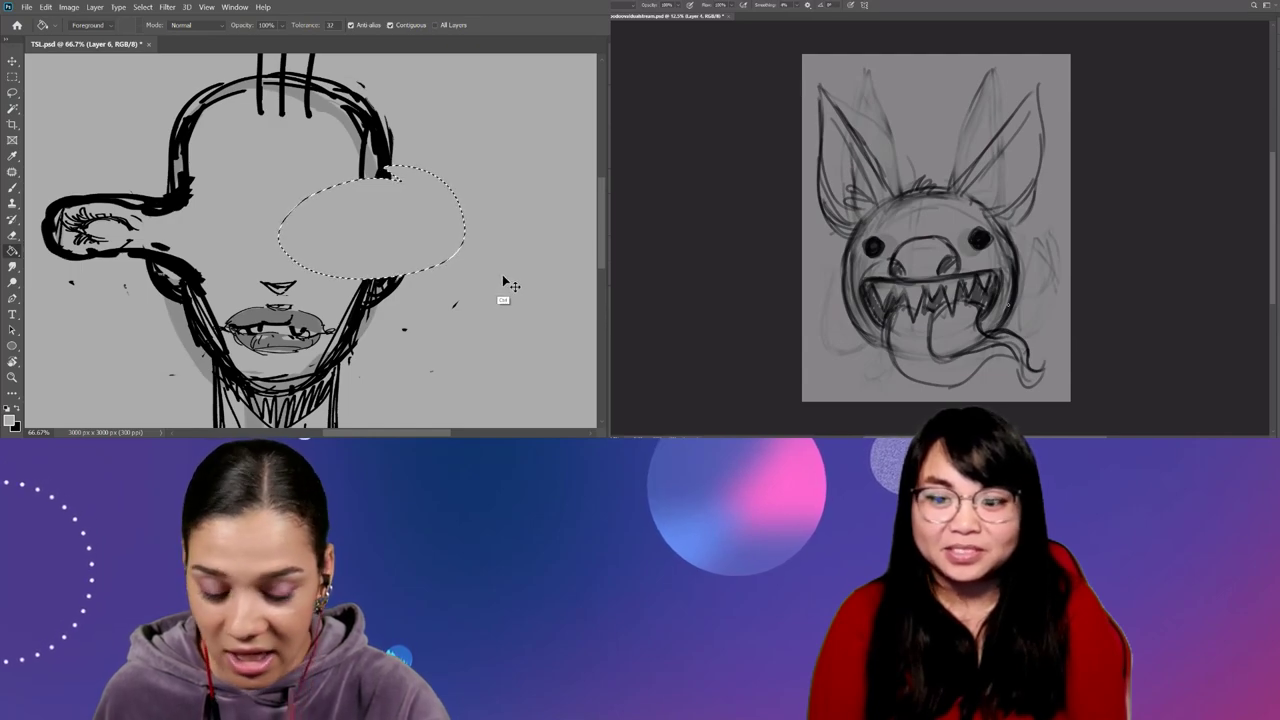
pyautogui.hotkey('ctrl', 'z')
pyautogui.hotkey('ctrl', 'shift', 'z')
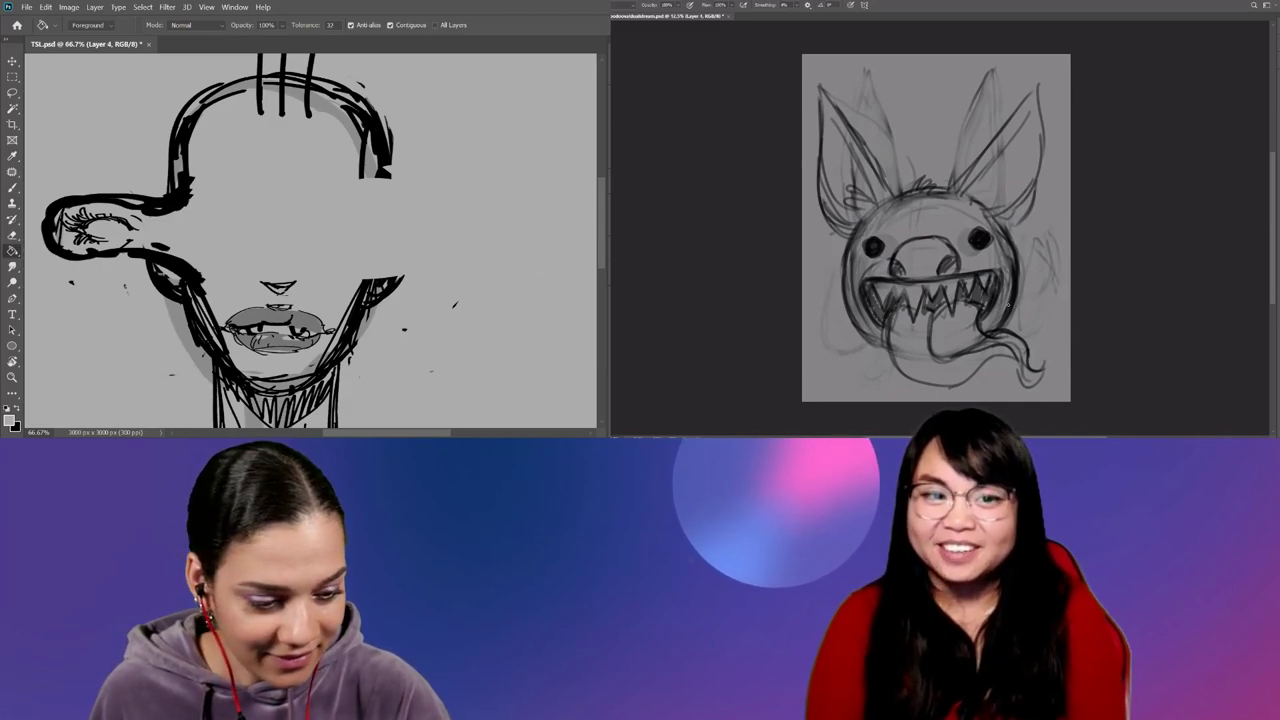
# Copy the left eye lobe to a new layer, flip it horizontally, and place it on the right.
pyautogui.press('l')
pyautogui.moveTo(180, 160)
pyautogui.mouseDown()
pyautogui.moveTo(30, 228)
pyautogui.moveTo(176, 162)
pyautogui.mouseUp()
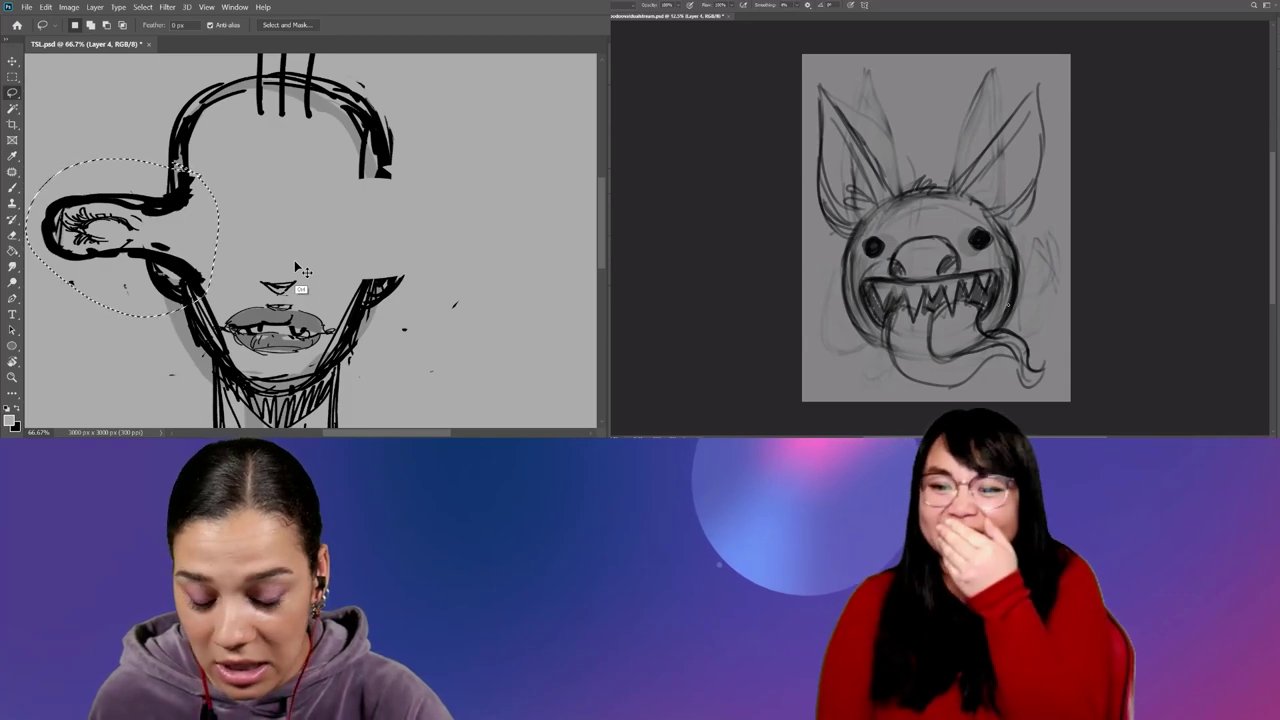
pyautogui.hotkey('ctrl', 'j')
pyautogui.hotkey('ctrl', 't')
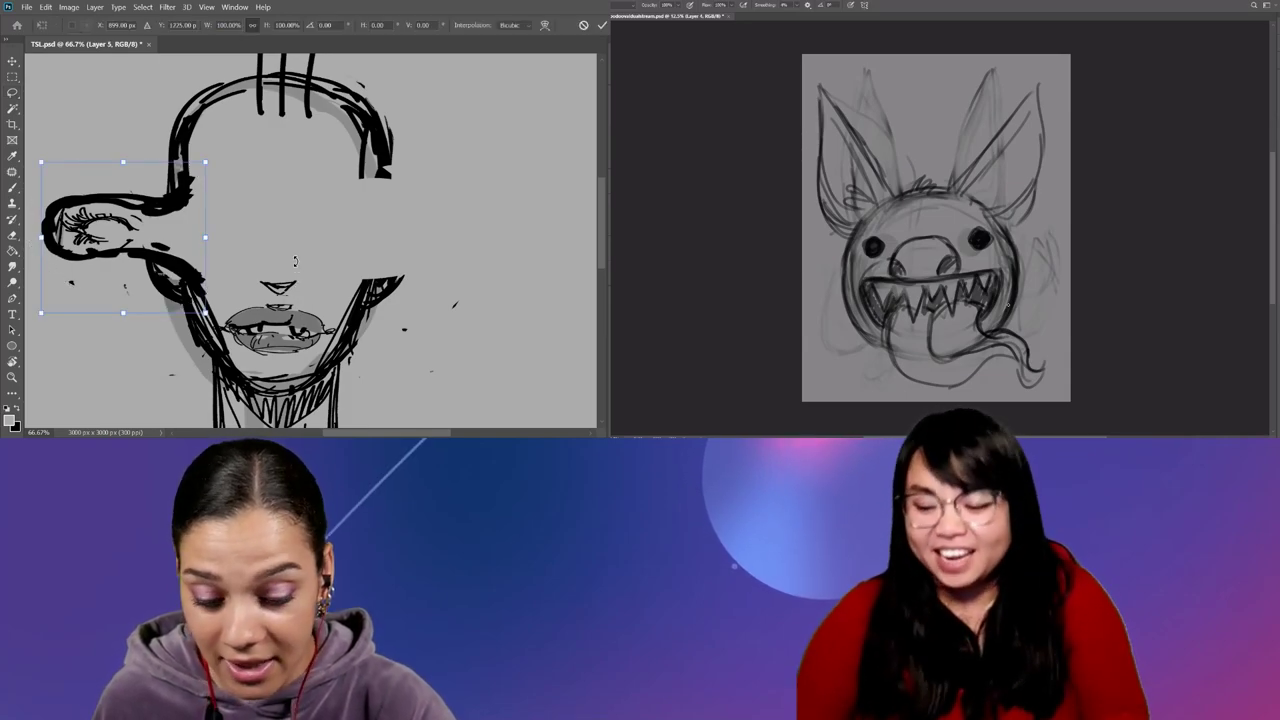
pyautogui.rightClick(295, 261)
pyautogui.click(262, 226)
pyautogui.moveTo(232, 249); pyautogui.dragTo(472, 258)
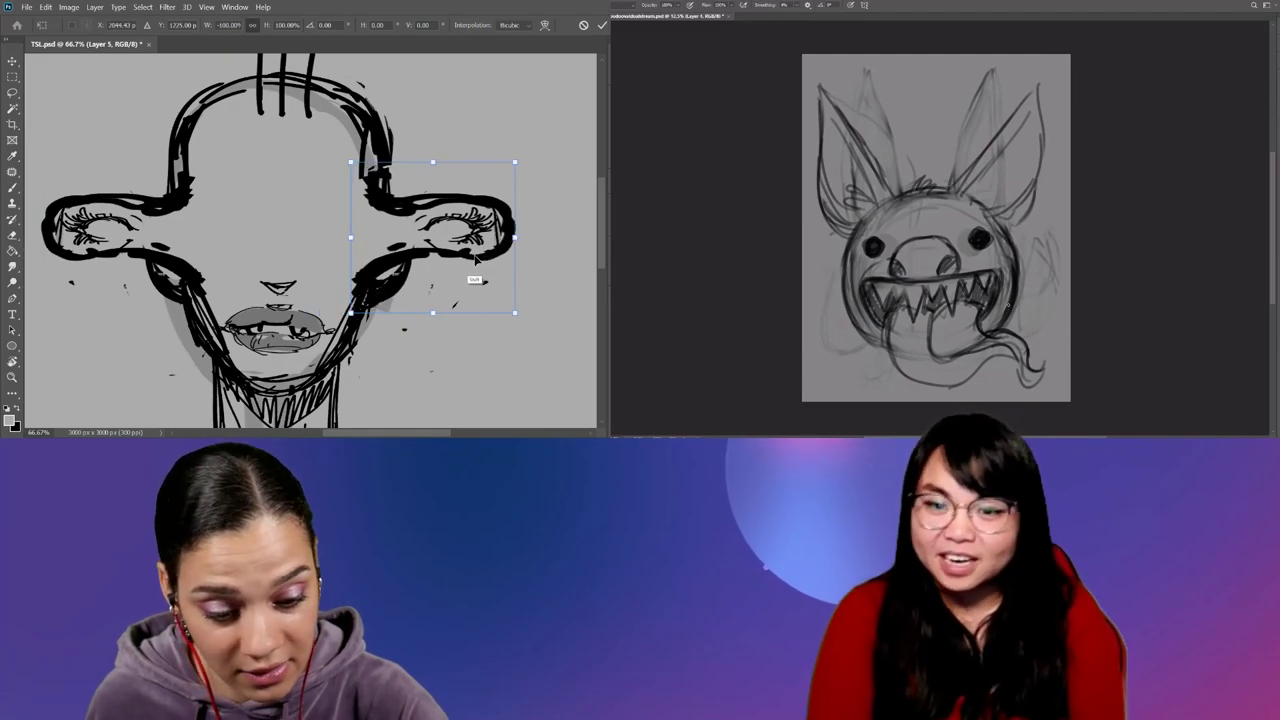
pyautogui.press('Return')
pyautogui.hotkey('ctrl', '-')
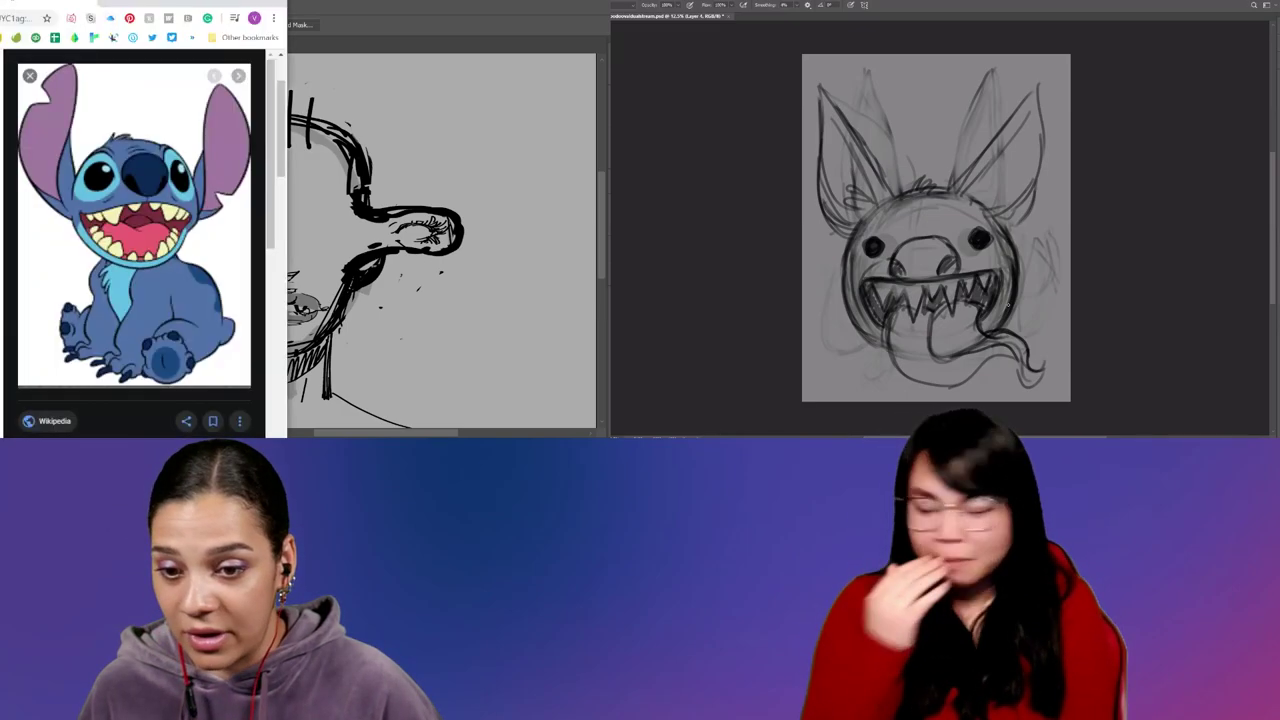
pyautogui.hotkey('alt', 'Tab')
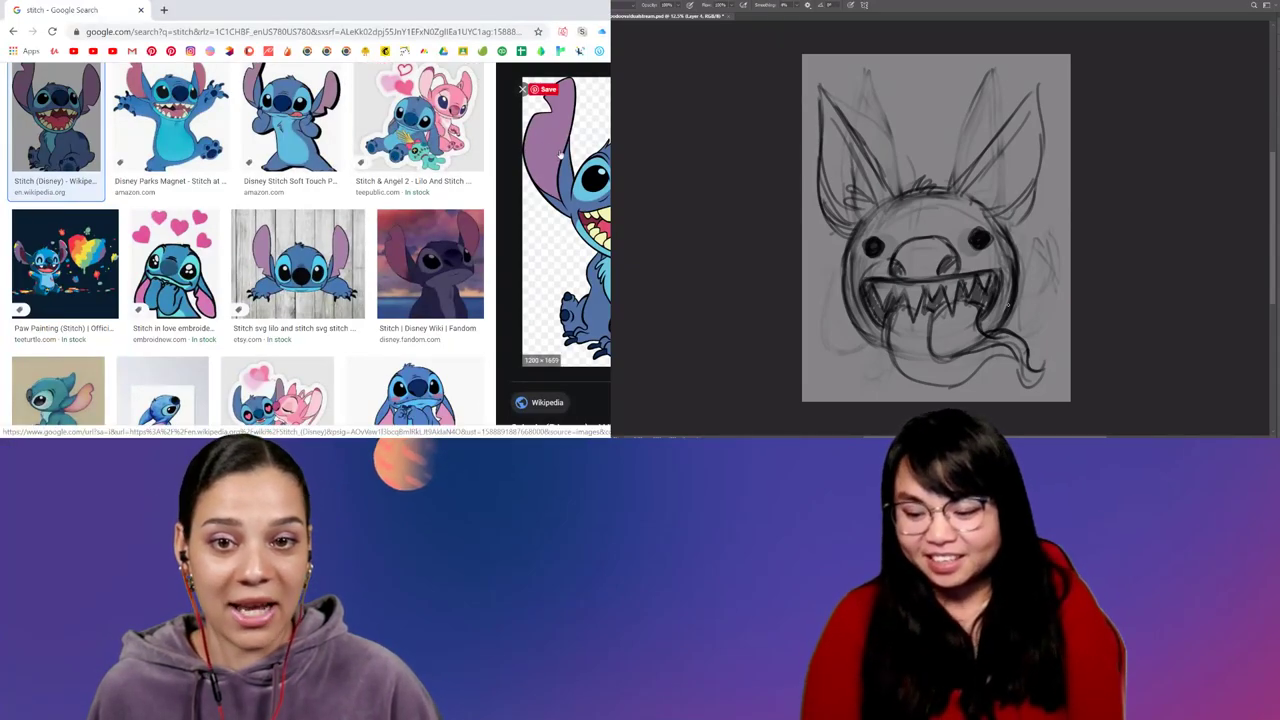
pyautogui.moveTo(561, 11)
pyautogui.mouseDown()
pyautogui.moveTo(371, 37)
pyautogui.moveTo(273, 19)
pyautogui.moveTo(267, 0)
pyautogui.mouseUp()
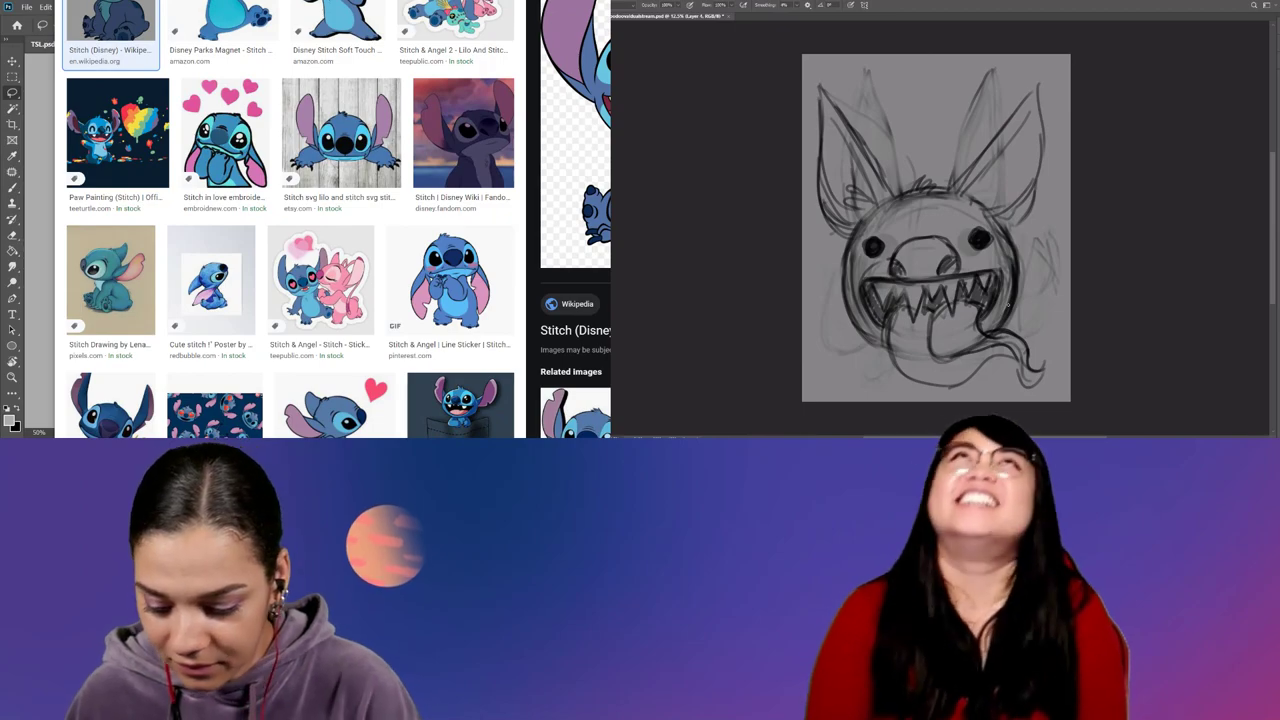
pyautogui.write('ahh realmonsters ')
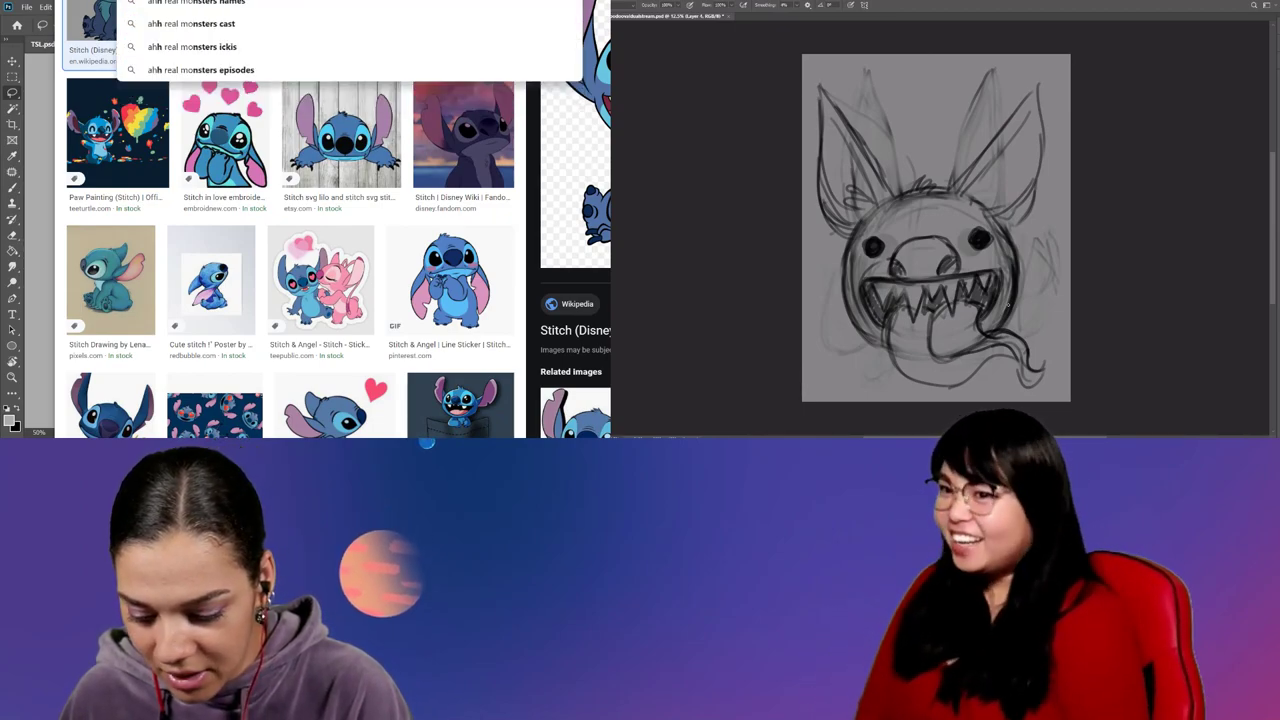
pyautogui.write('o')
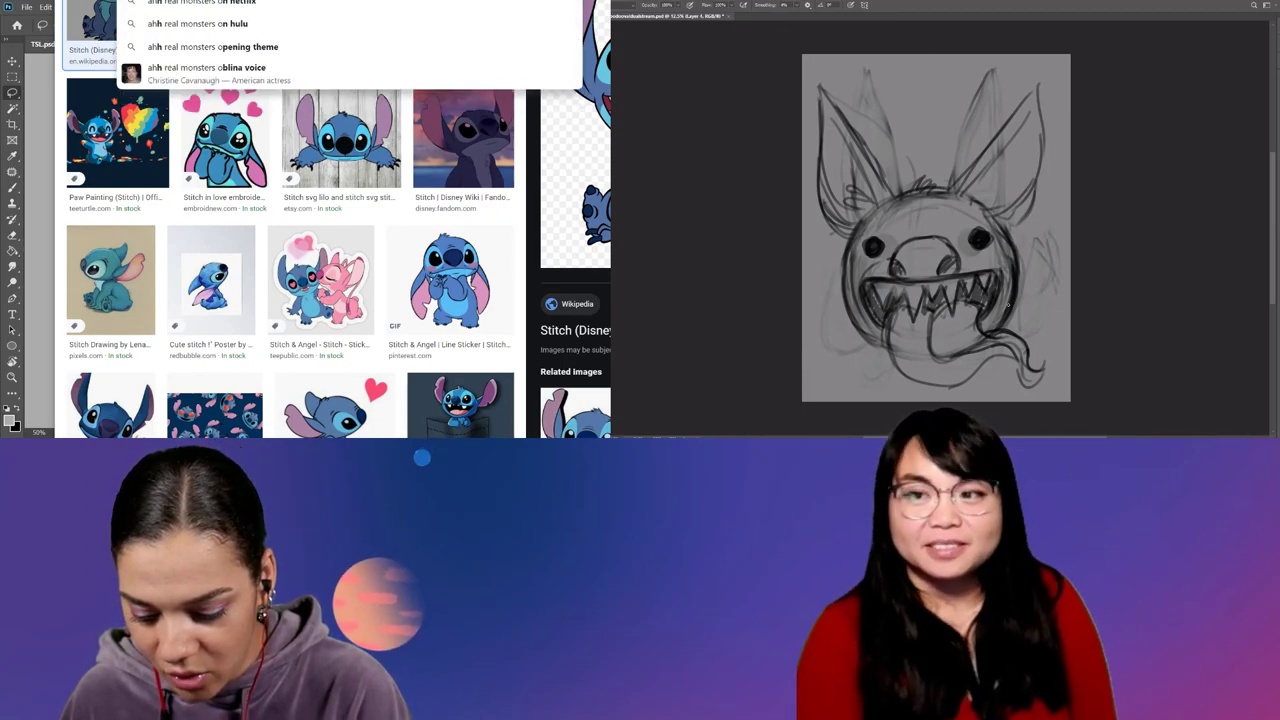
pyautogui.write('n')
pyautogui.press('Return')
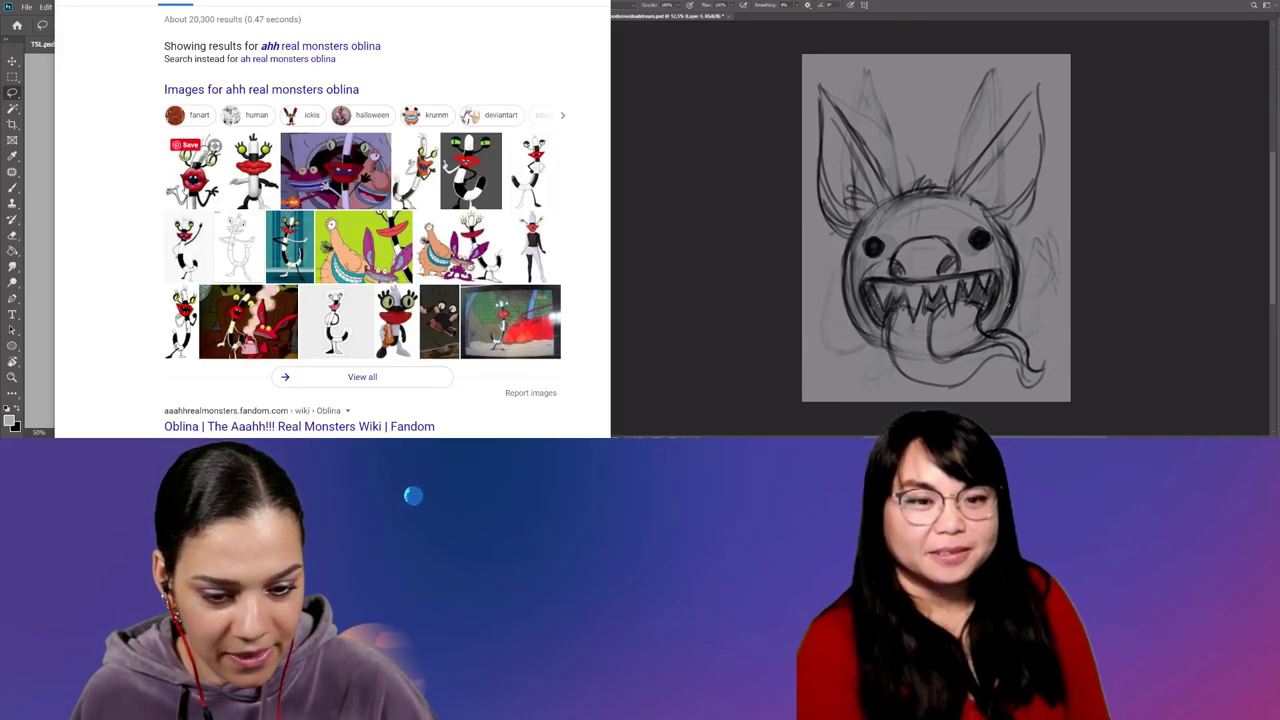
pyautogui.click(362, 376)
pyautogui.click(123, 118)
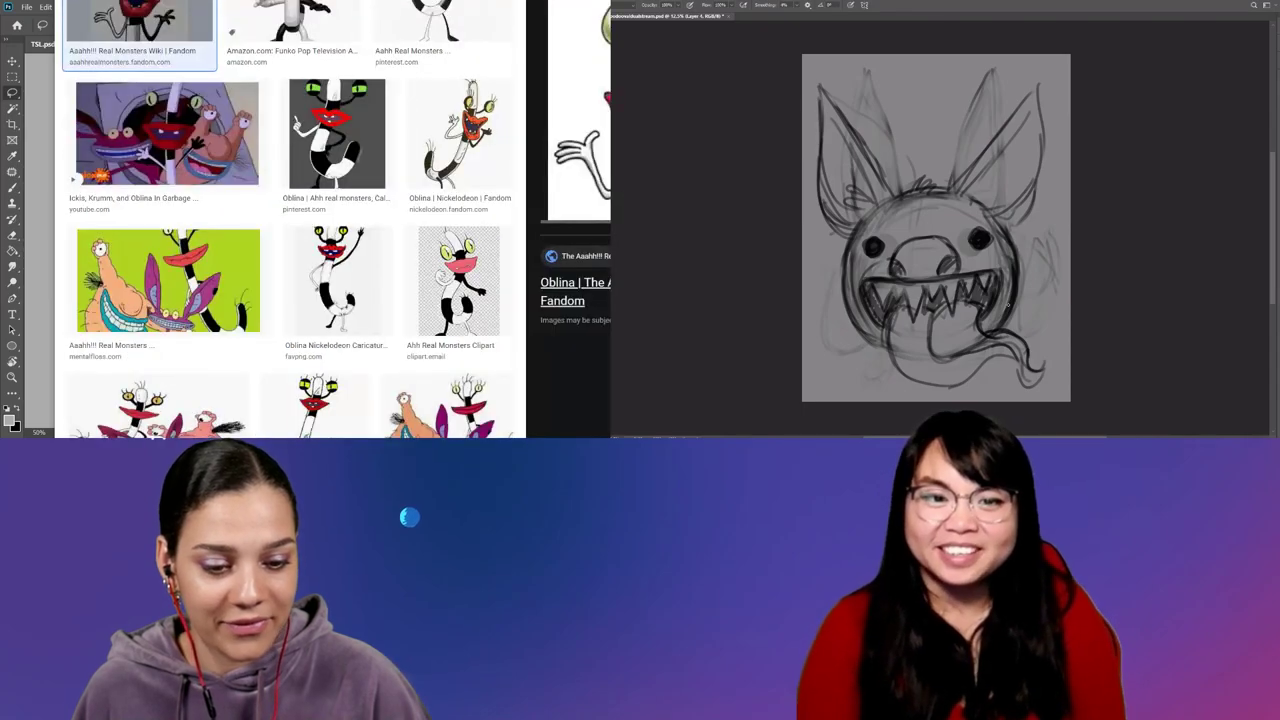
pyautogui.scroll(2, 492, 283)
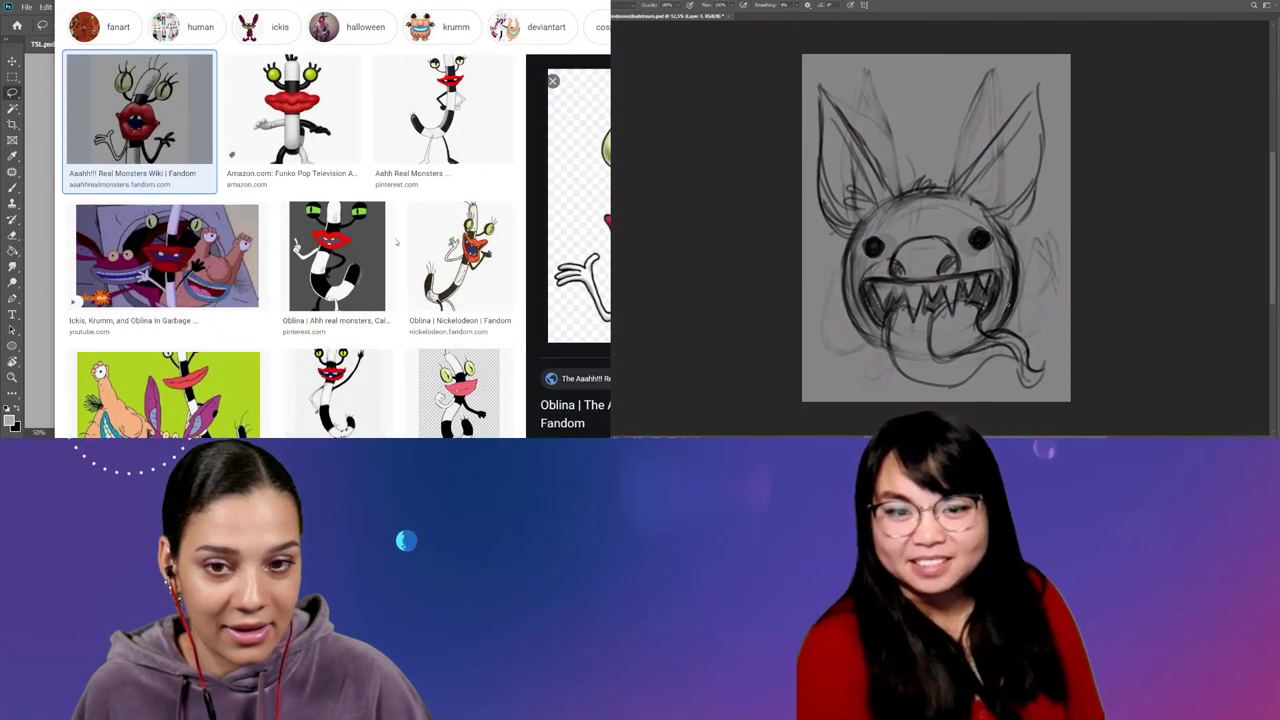
pyautogui.hscroll(3, 305, 220)
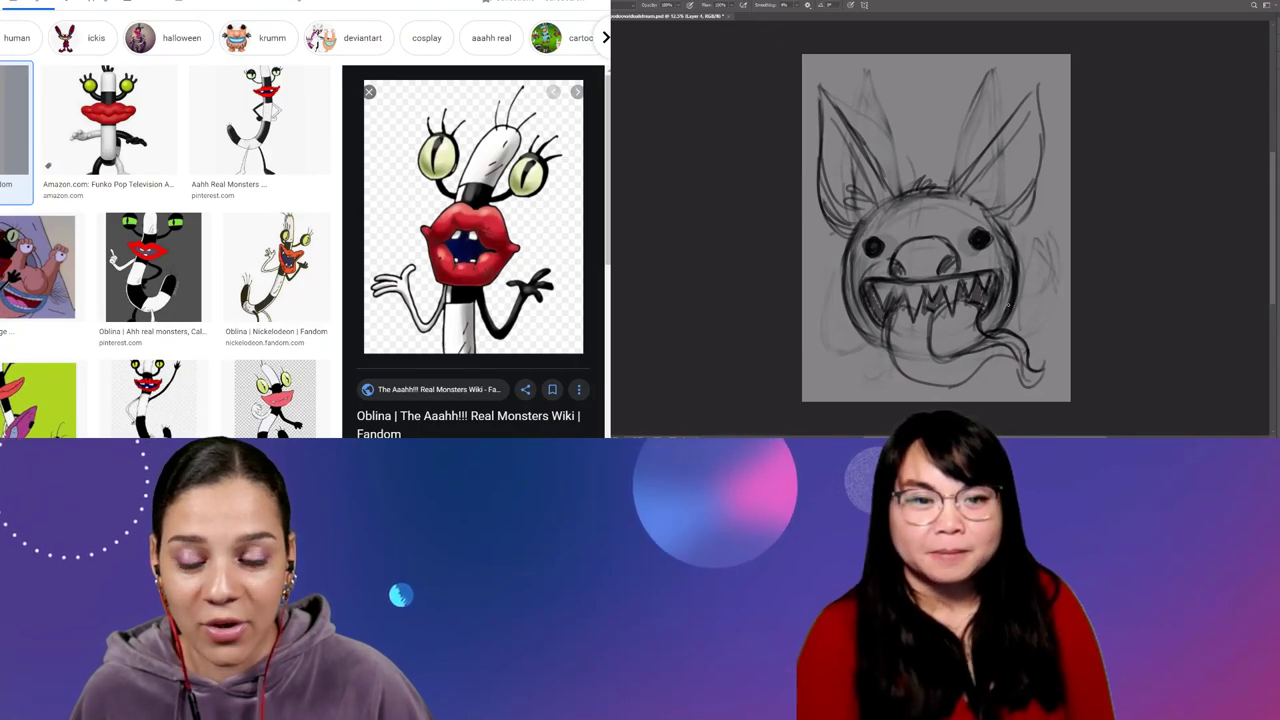
pyautogui.hotkey('alt', 'Tab')
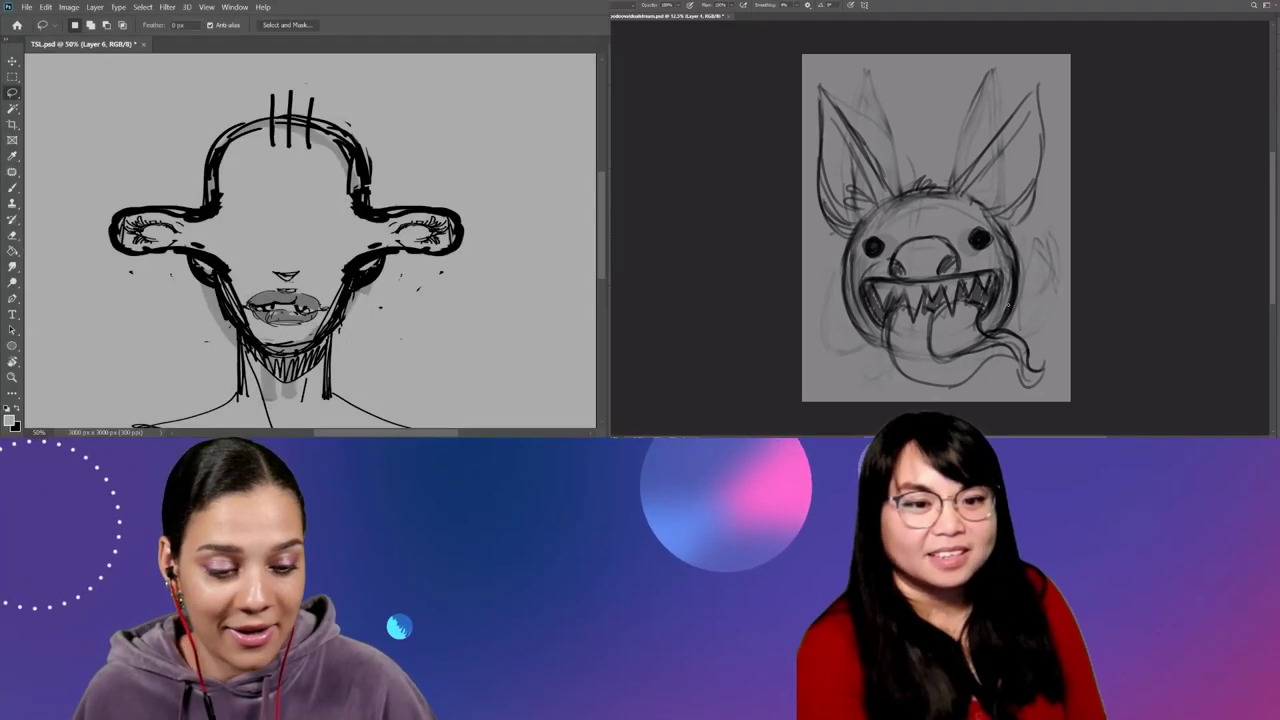